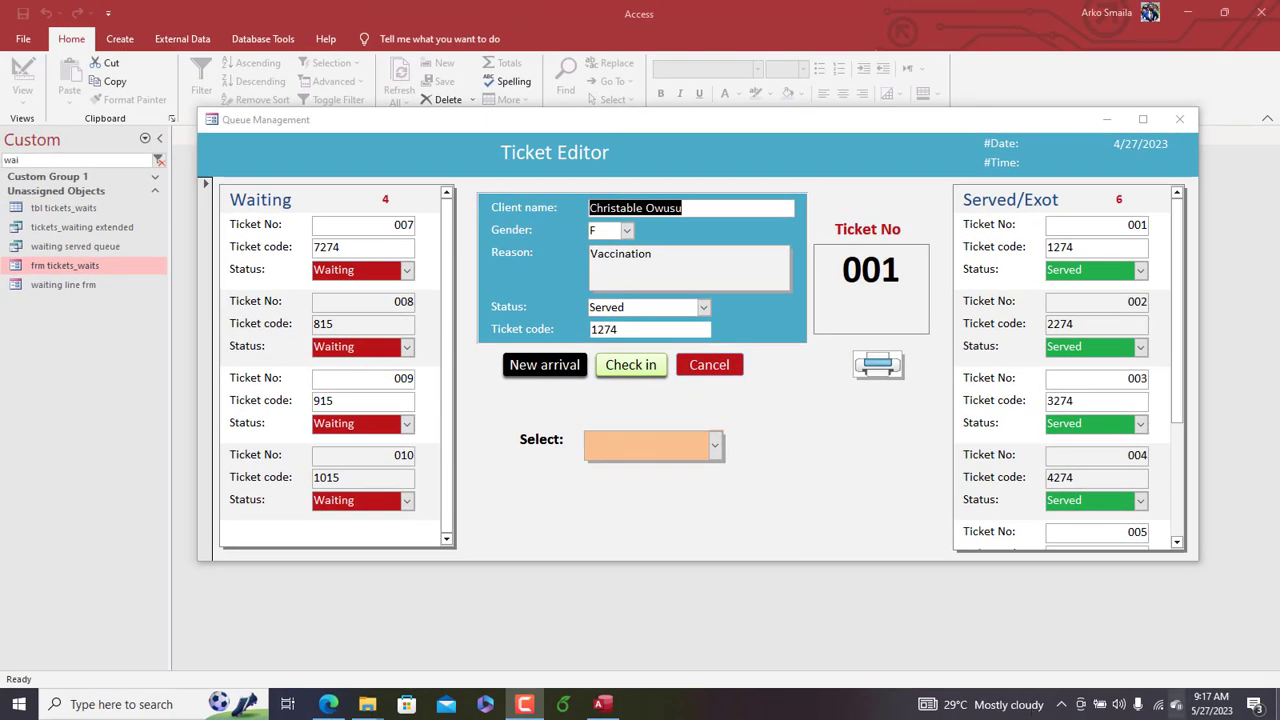
Step: Reposition the Queue Management window and keep ticket 001's status as Served
mouse_move(613, 129)
left_mouse_down()
mouse_move(634, 126)
mouse_move(594, 126)
mouse_move(609, 125)
left_mouse_up()
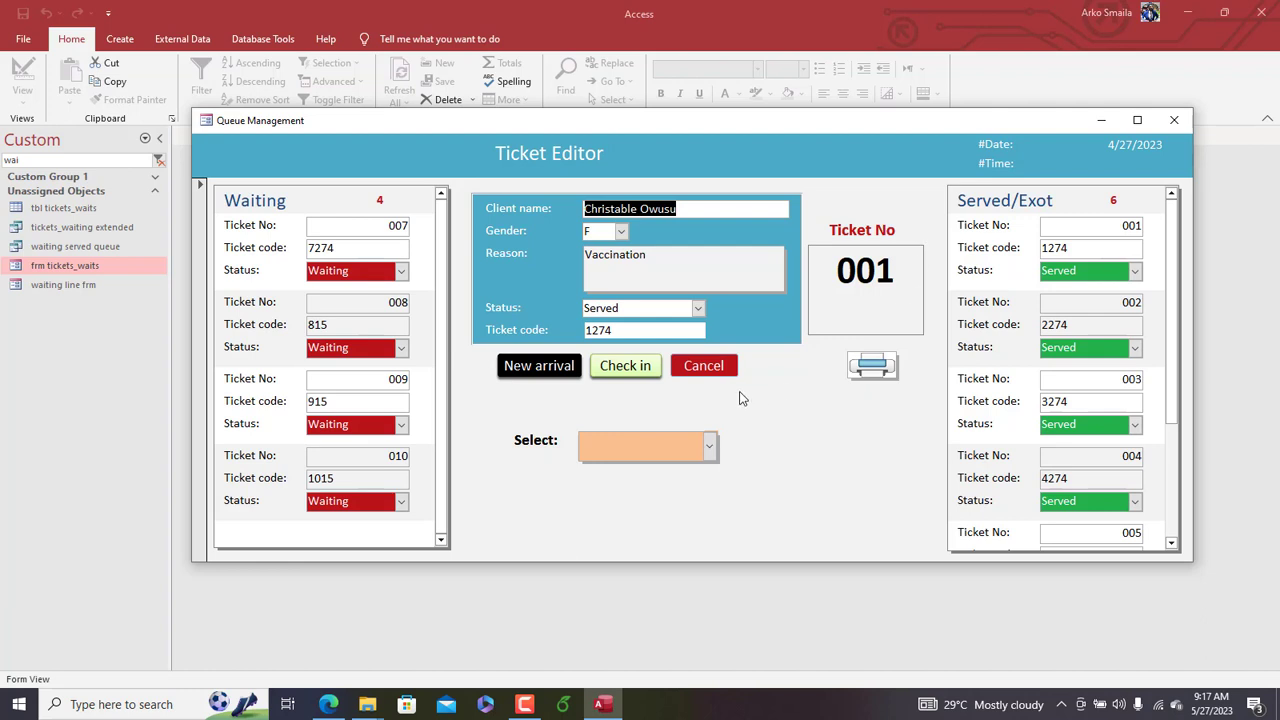
left_click(698, 308)
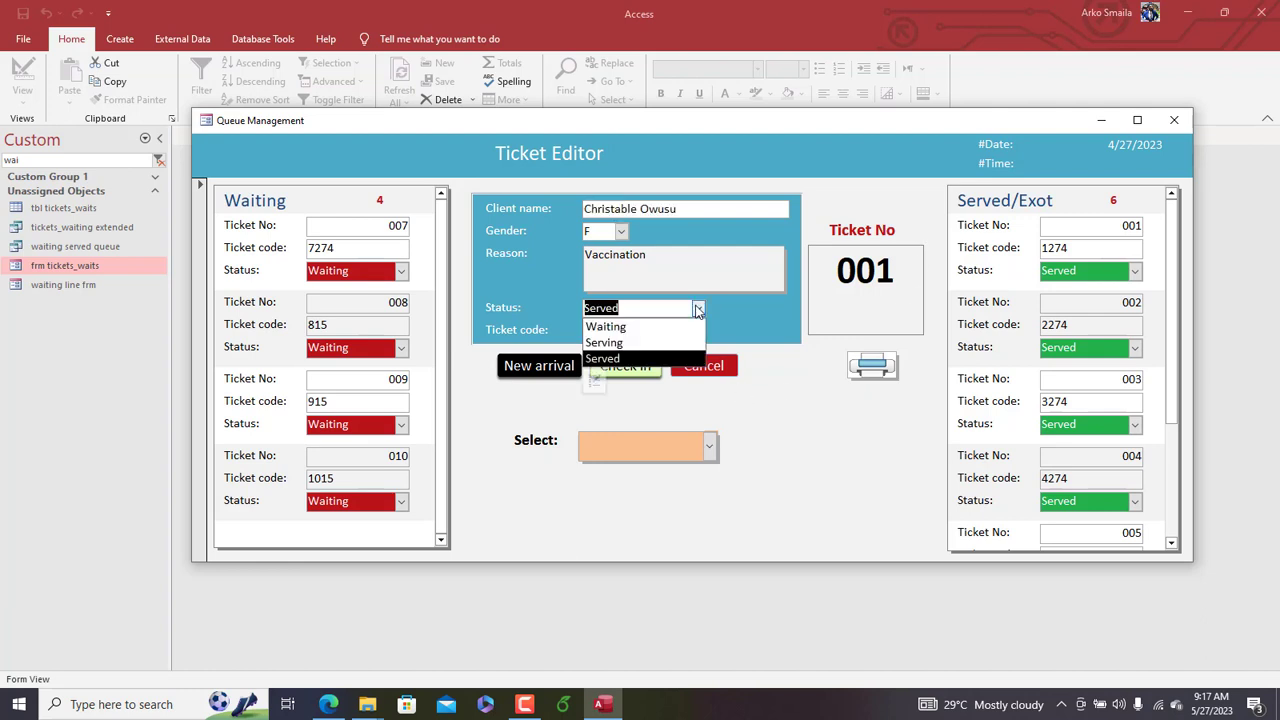
left_click(633, 357)
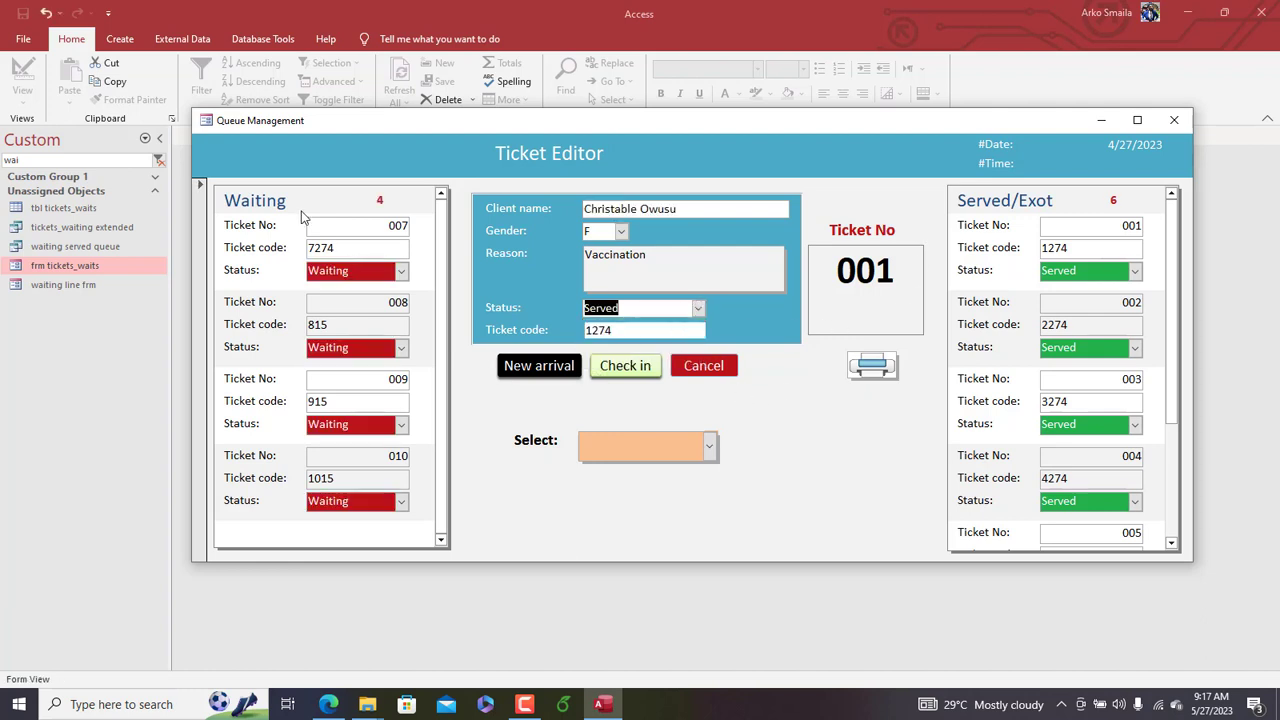
Step: Look up ticket code 7274 and set ticket 007's status to Served
left_click(339, 249)
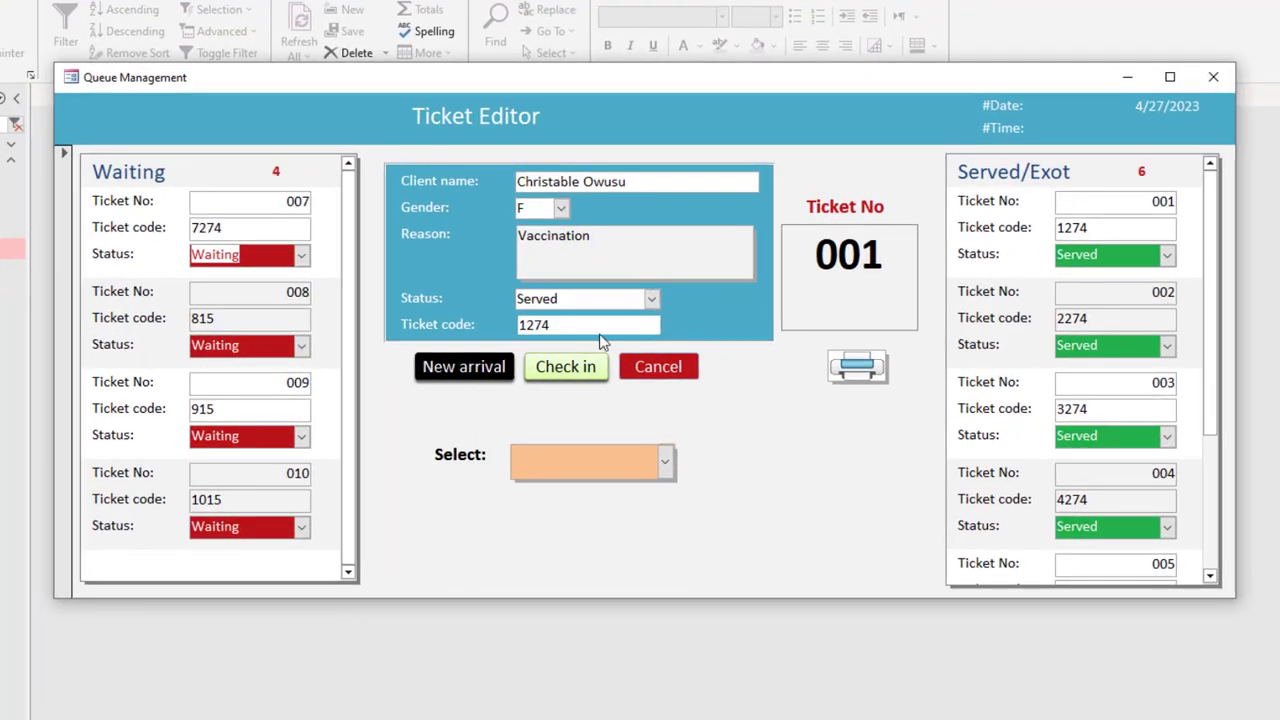
left_click(665, 463)
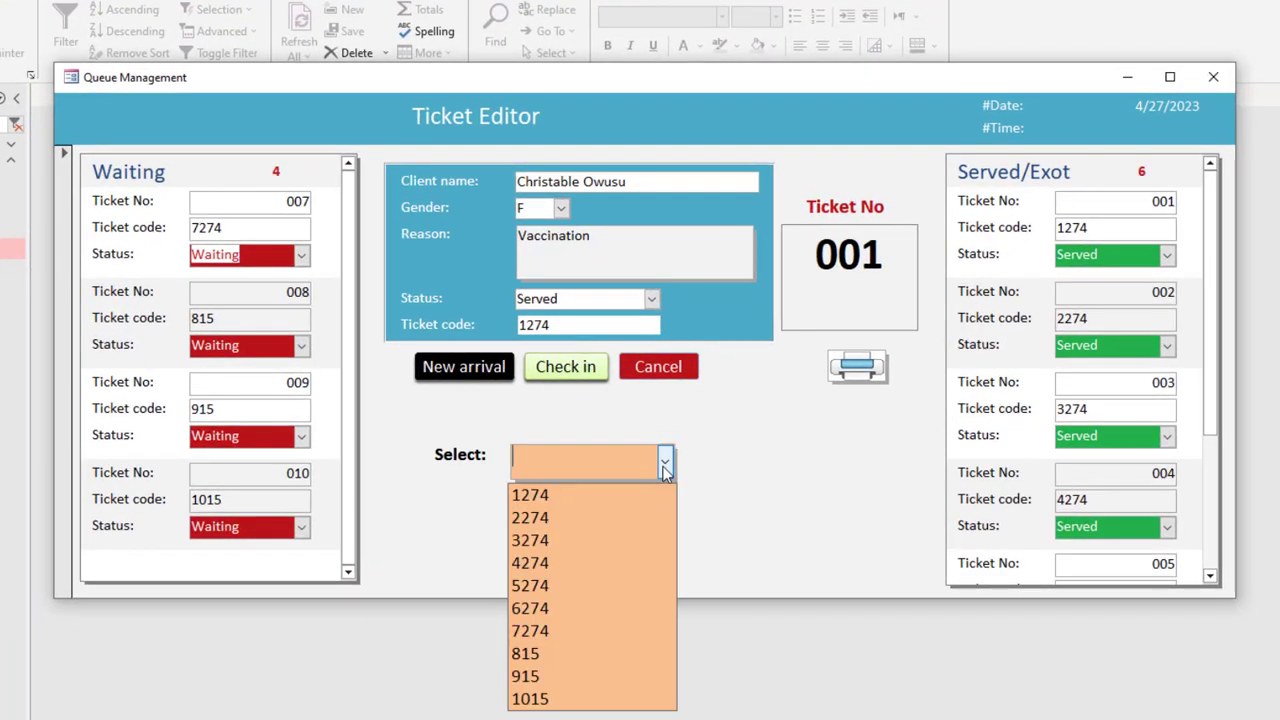
type("7274")
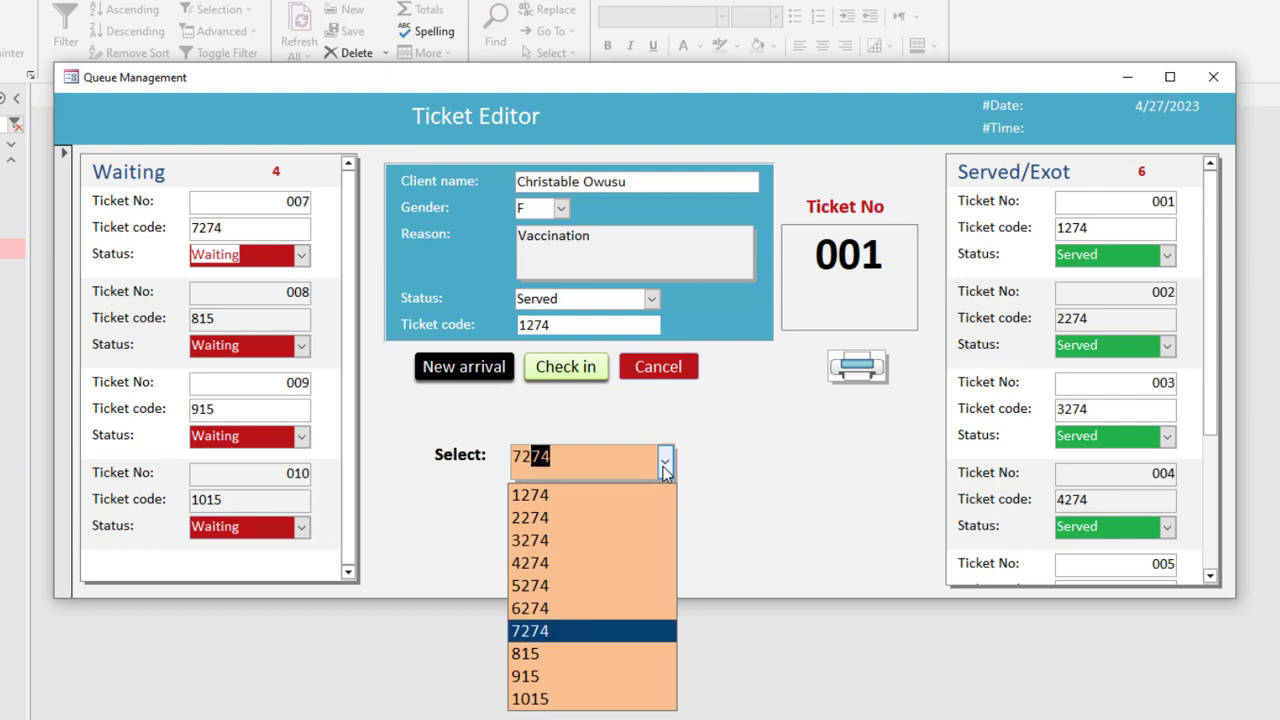
key("Return")
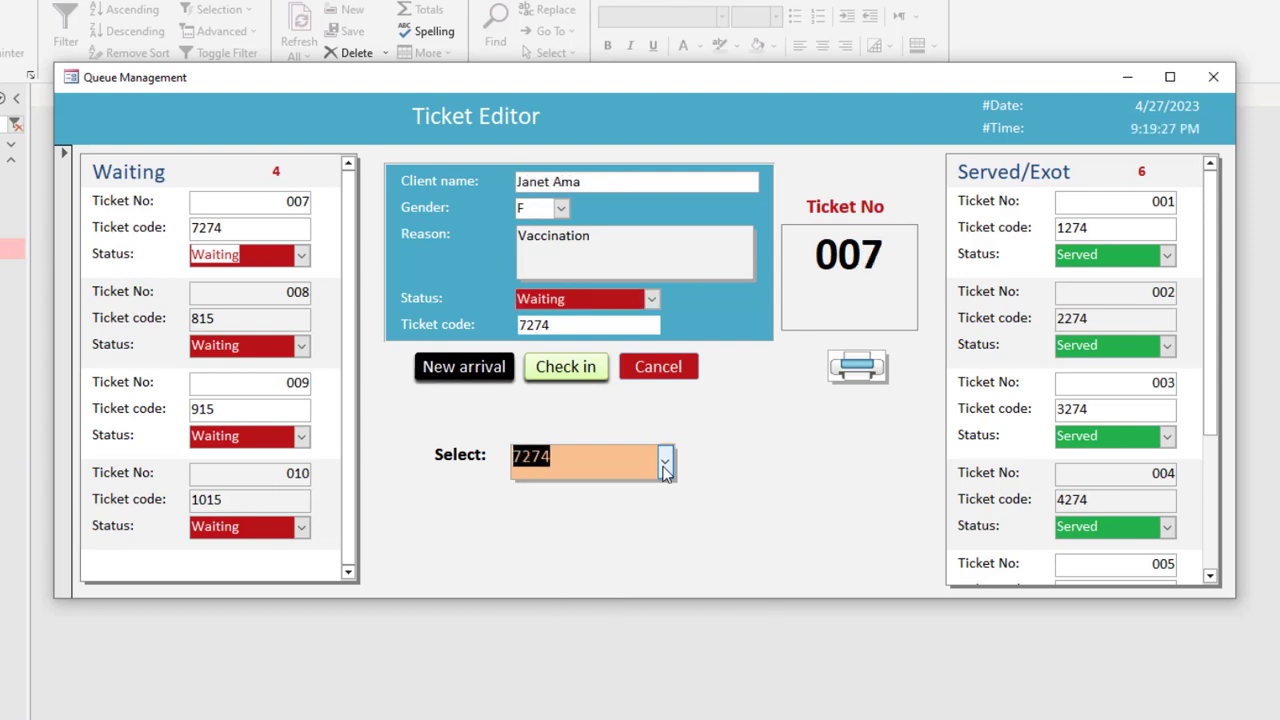
left_click(652, 299)
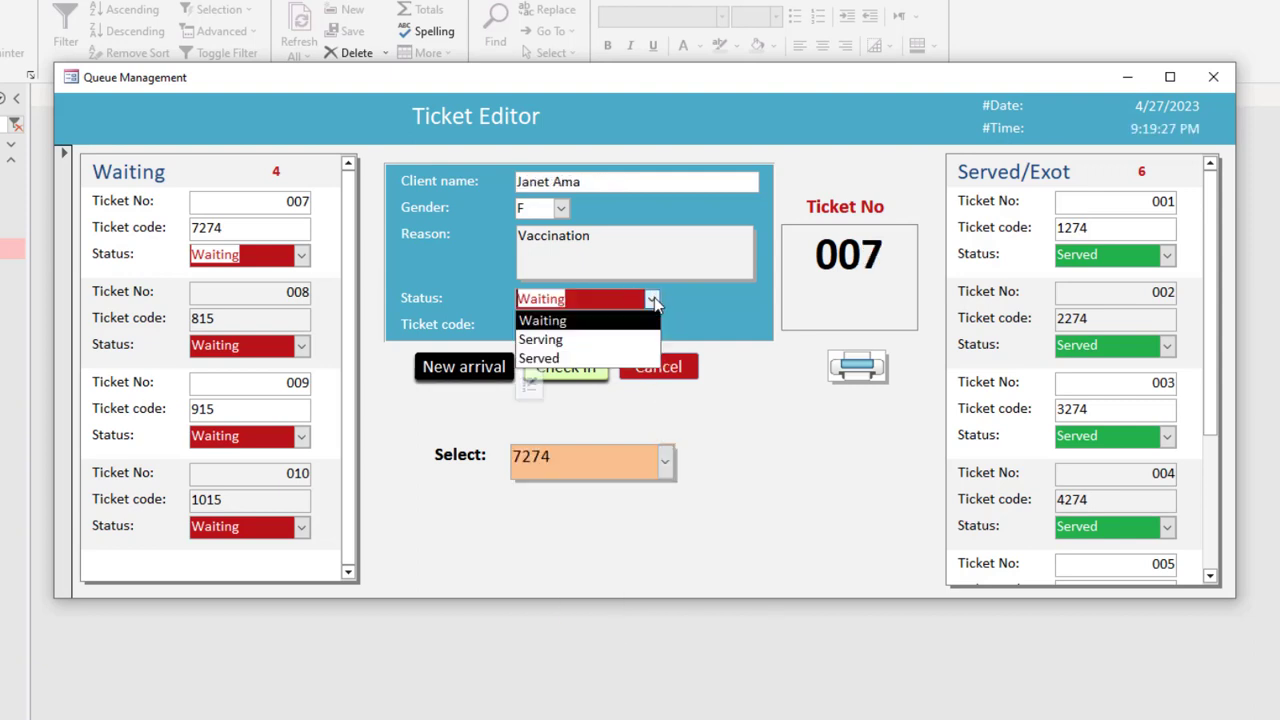
left_click(590, 358)
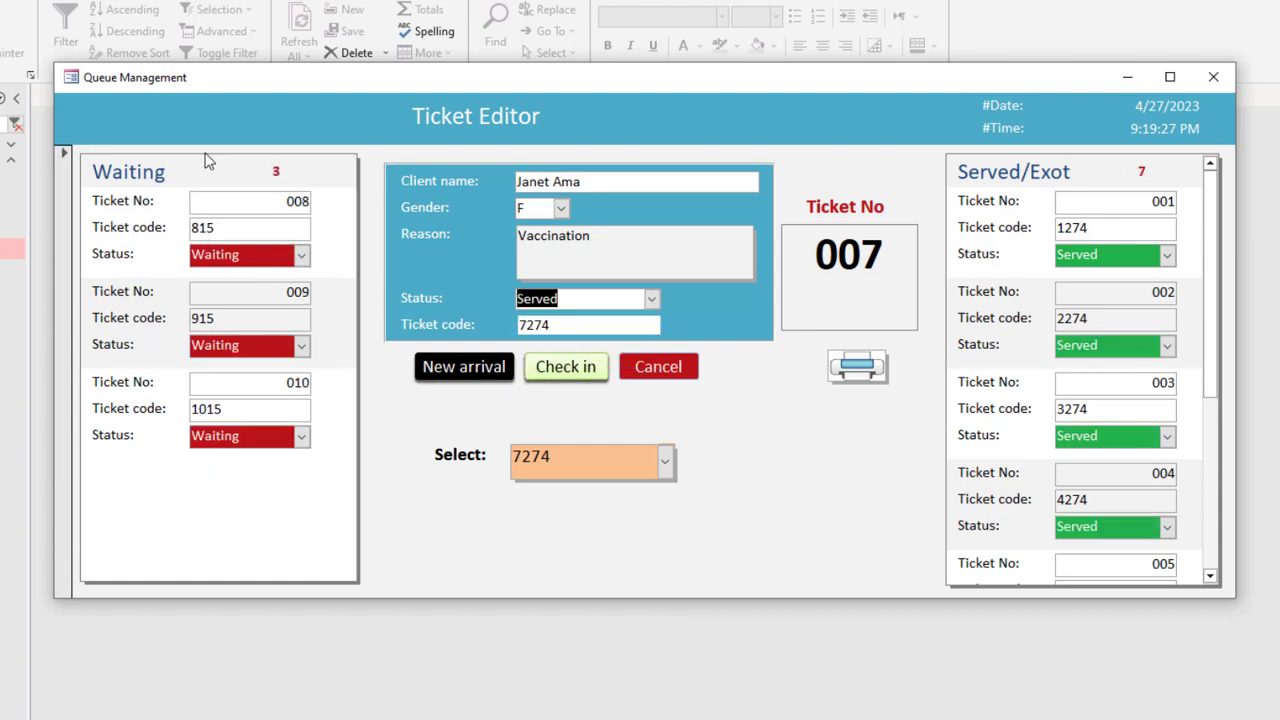
Step: Reposition the Queue Management window and start a blank ticket for a new arrival
left_click(1213, 250)
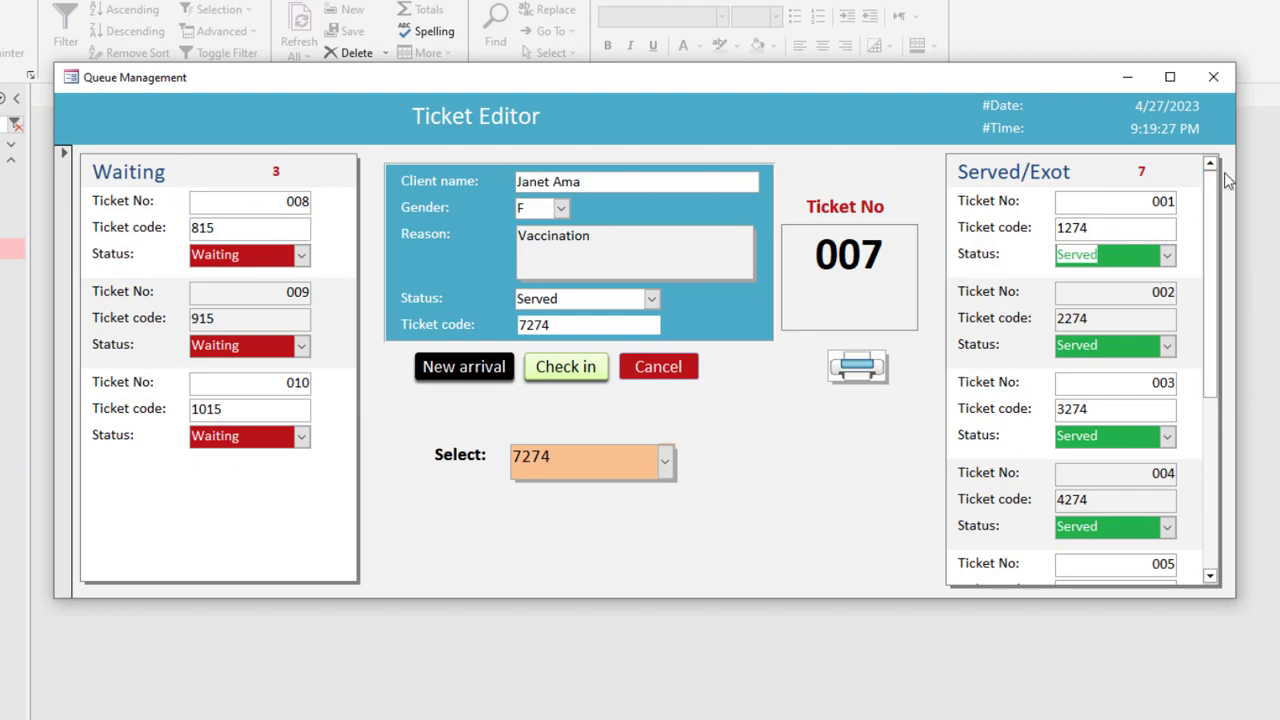
mouse_move(1212, 187)
left_mouse_down()
mouse_move(1208, 407)
mouse_move(1213, 205)
left_mouse_up()
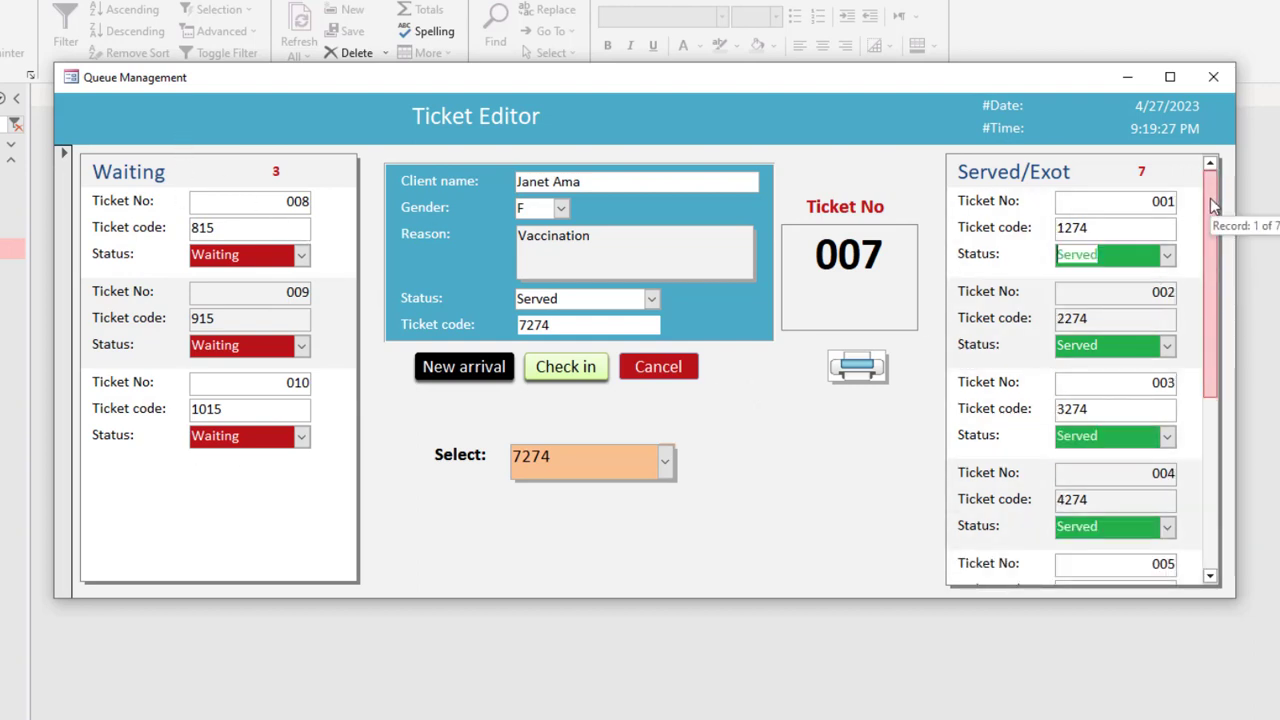
left_click_drag(719, 74, 742, 78)
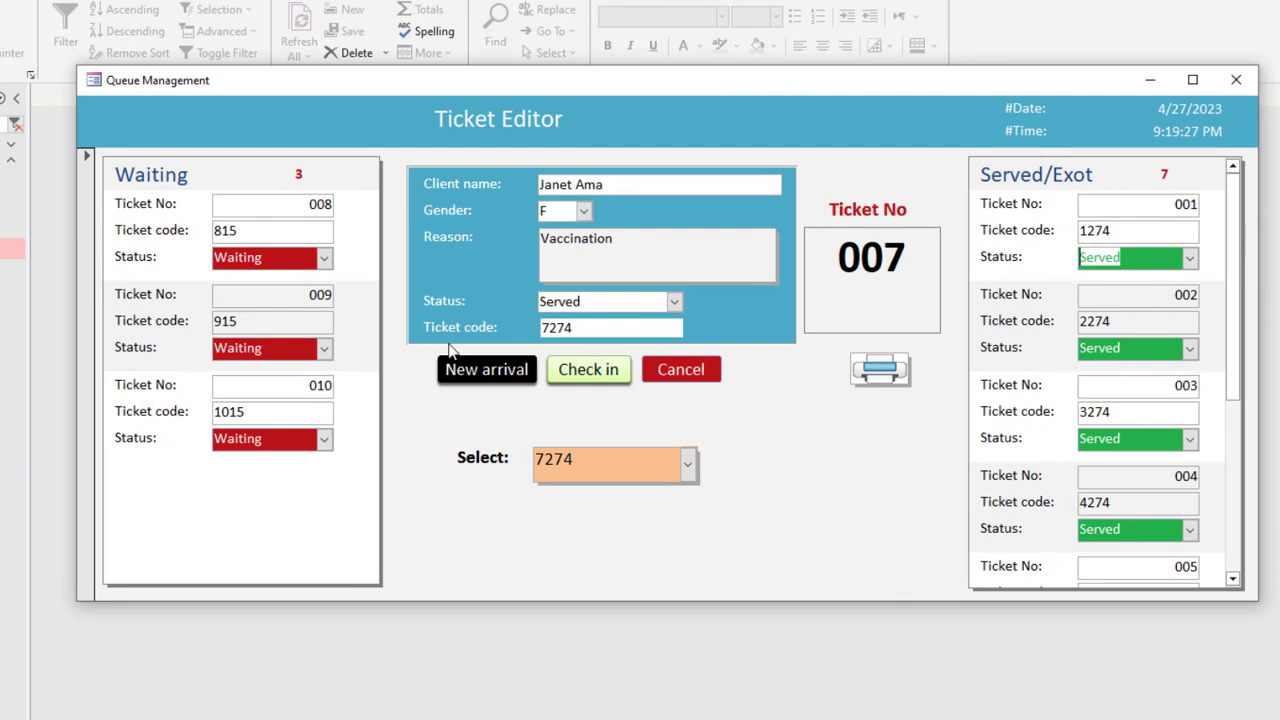
left_click(496, 372)
Step: Enter the client's name, gender M, reason 'Kid checkup', status Waiting, and check them in
left_click(550, 185)
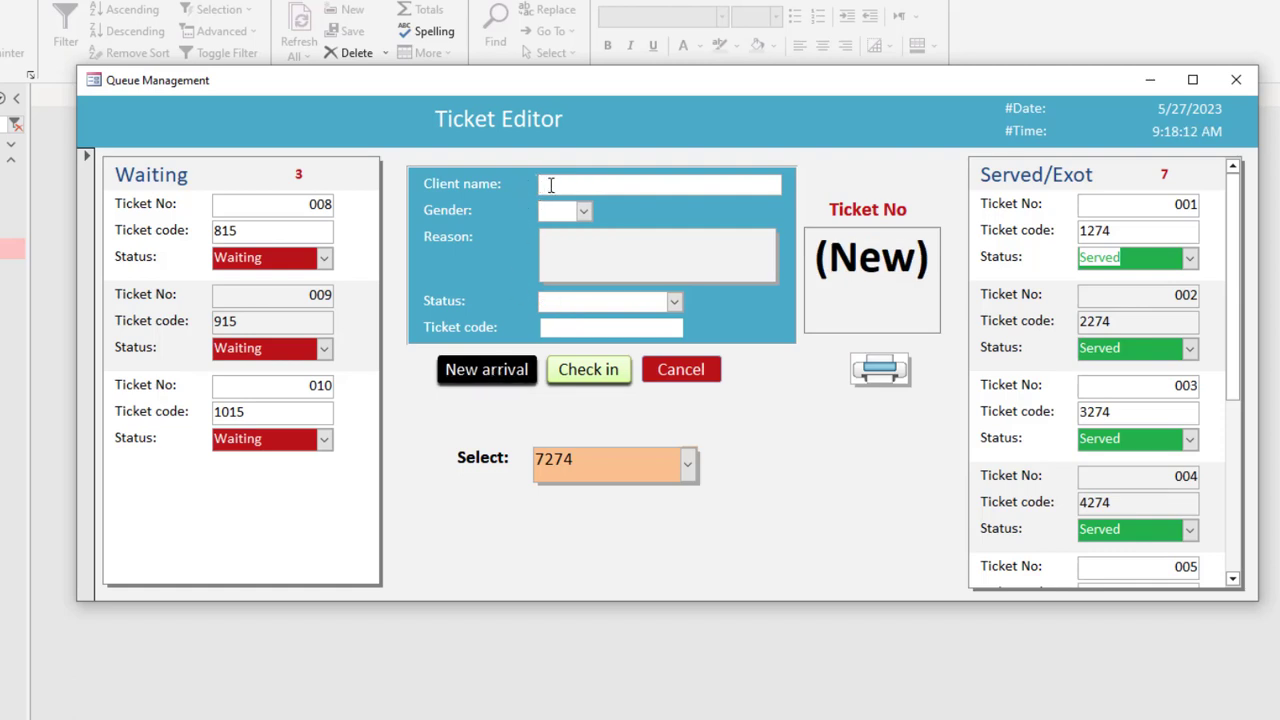
type("Asamoa")
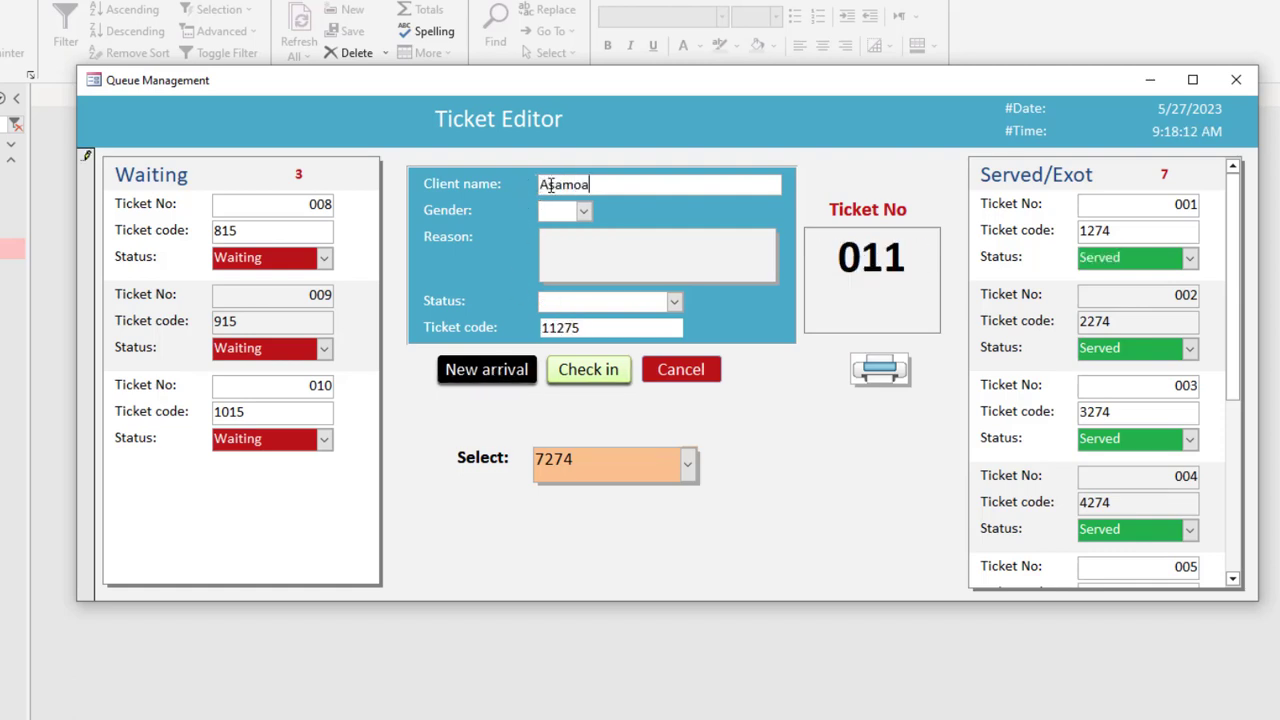
type("h Baidu")
left_click(584, 218)
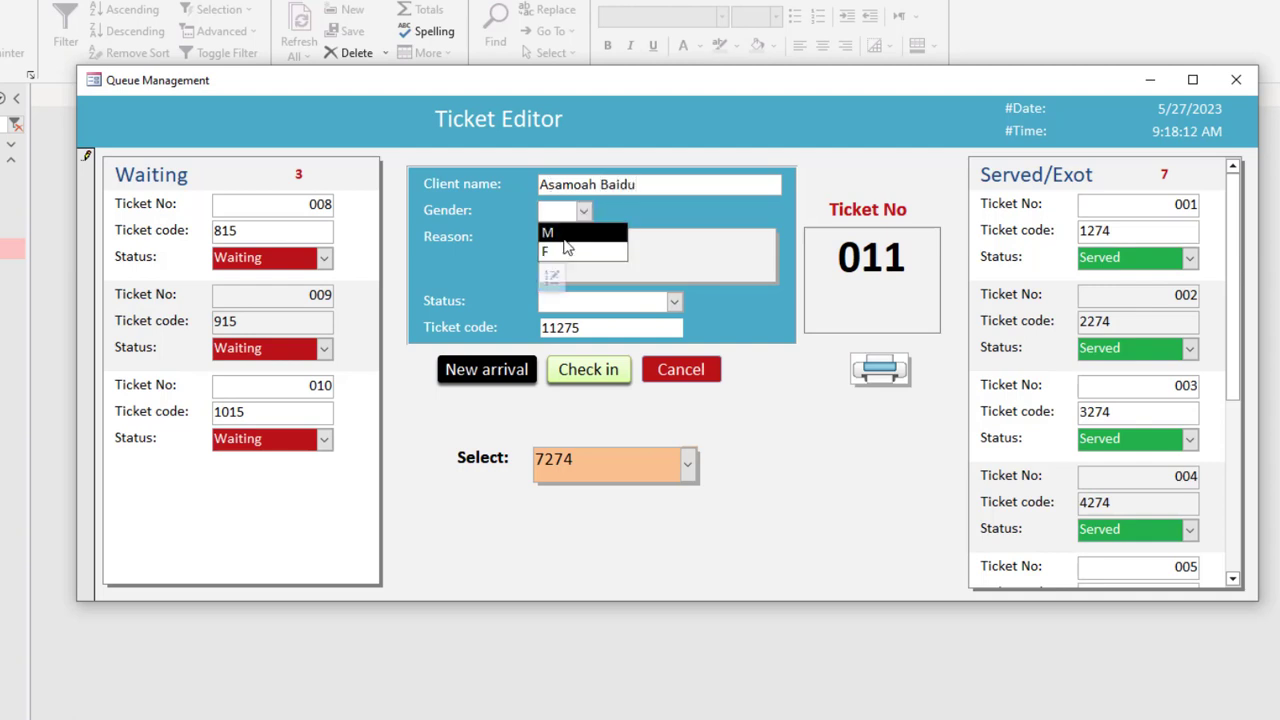
left_click(558, 227)
left_click(570, 250)
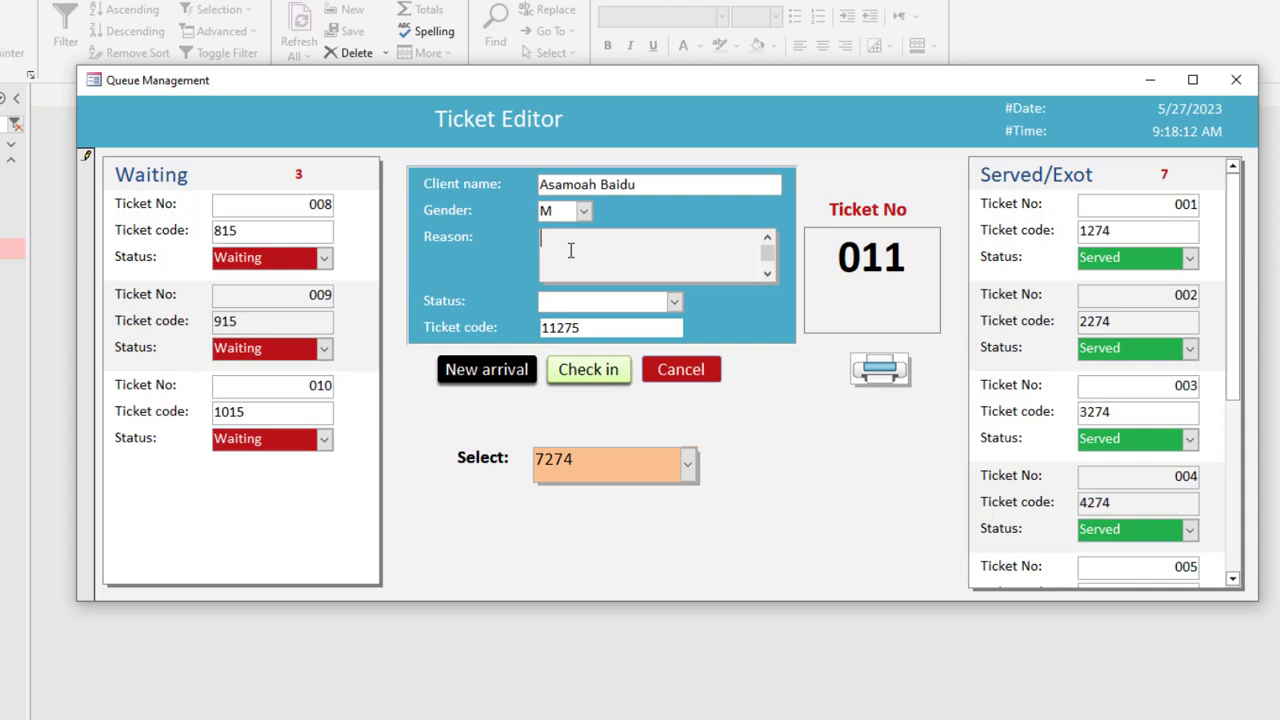
type("Kid checkup")
left_click(674, 304)
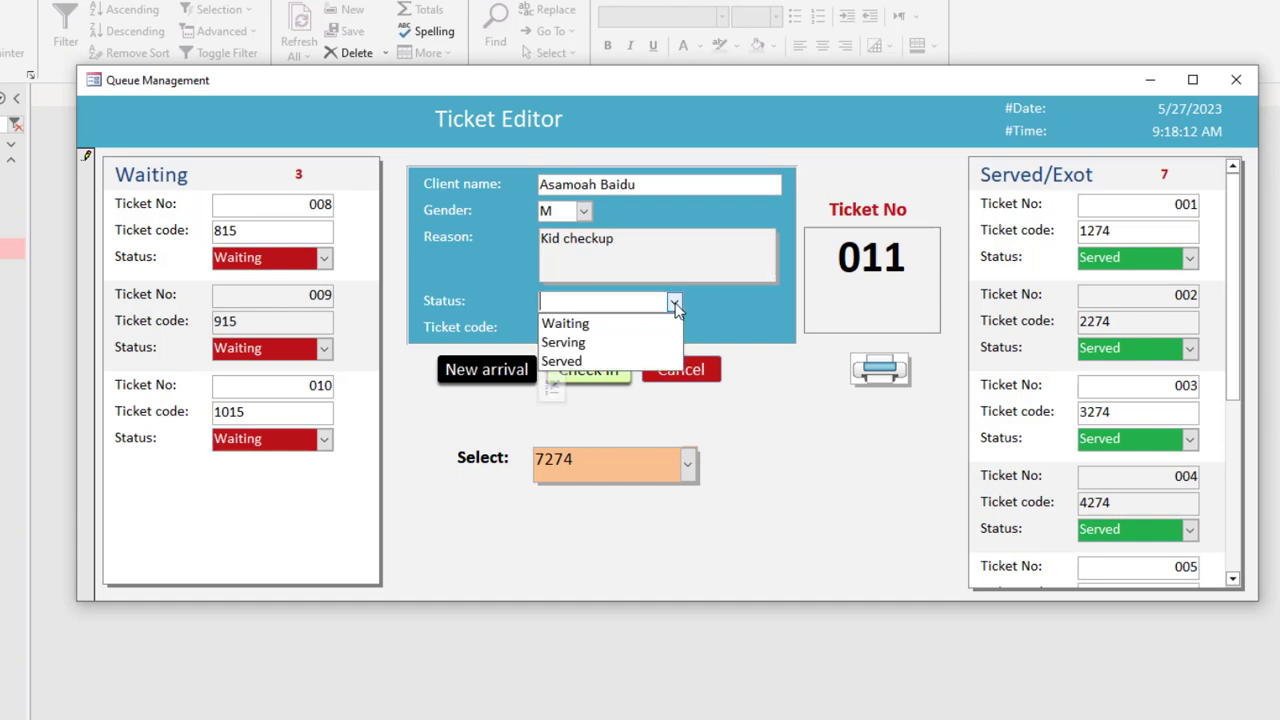
left_click(578, 325)
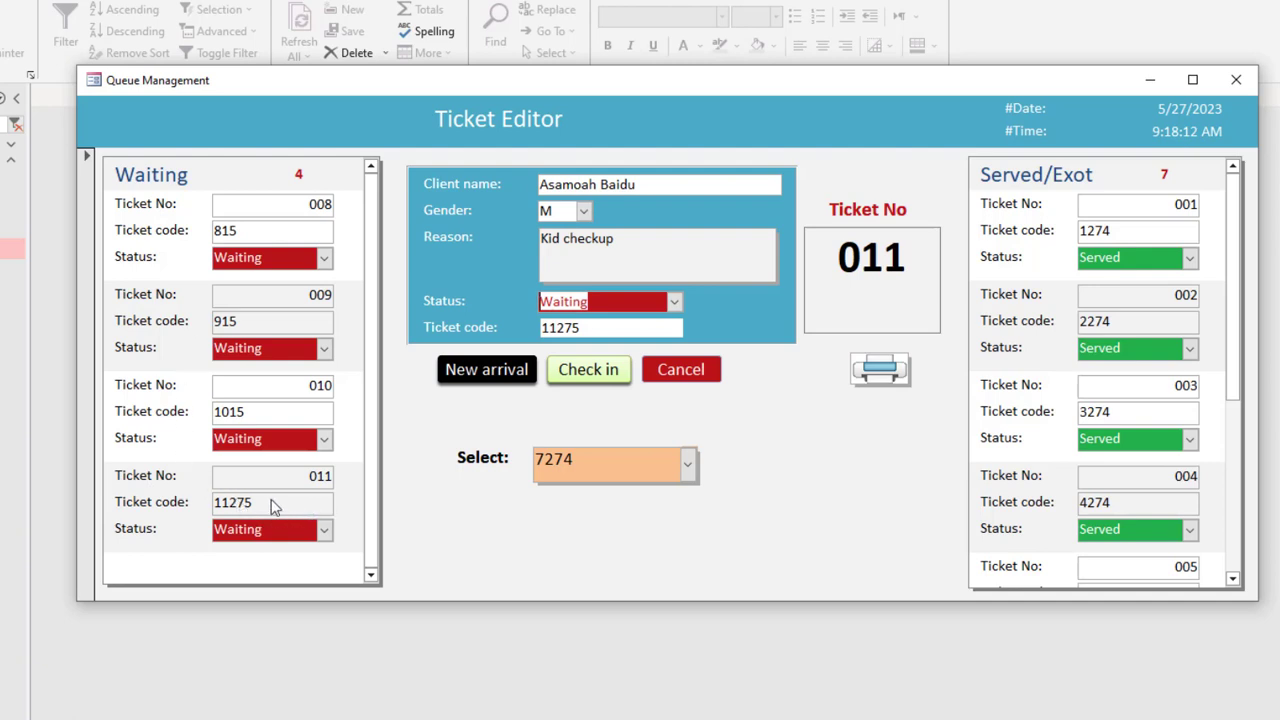
left_click(601, 372)
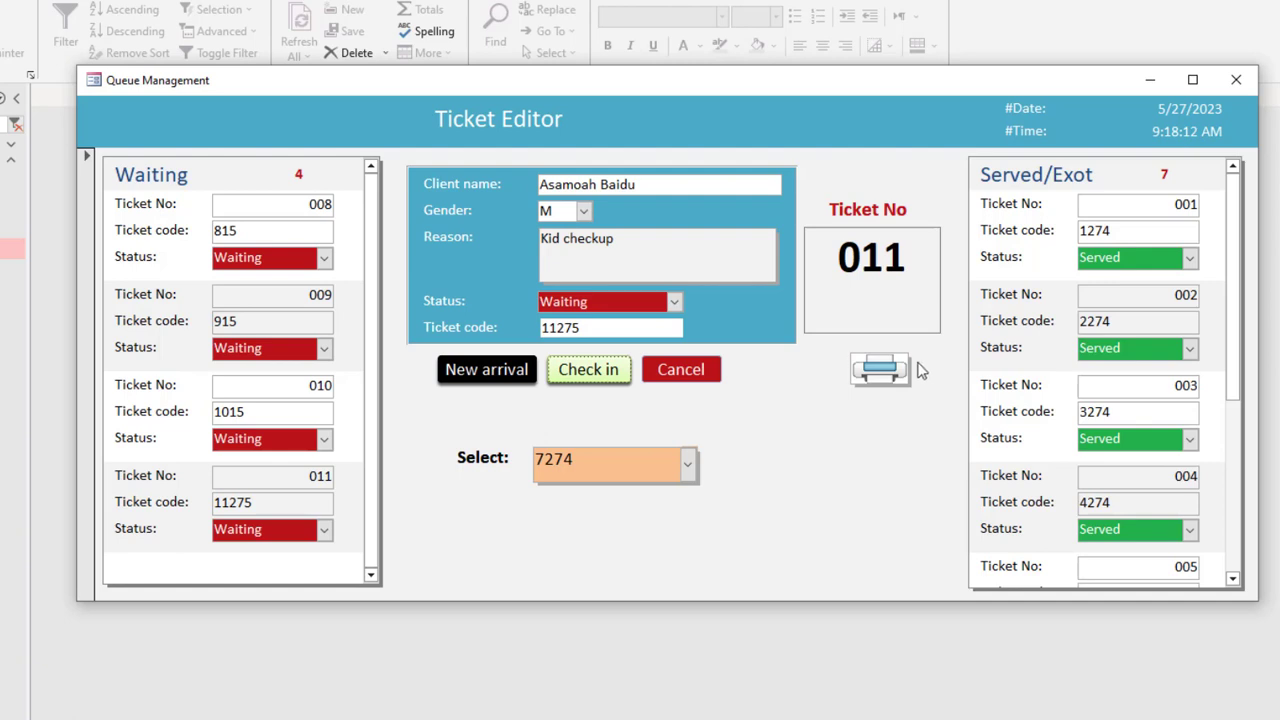
left_click(884, 372)
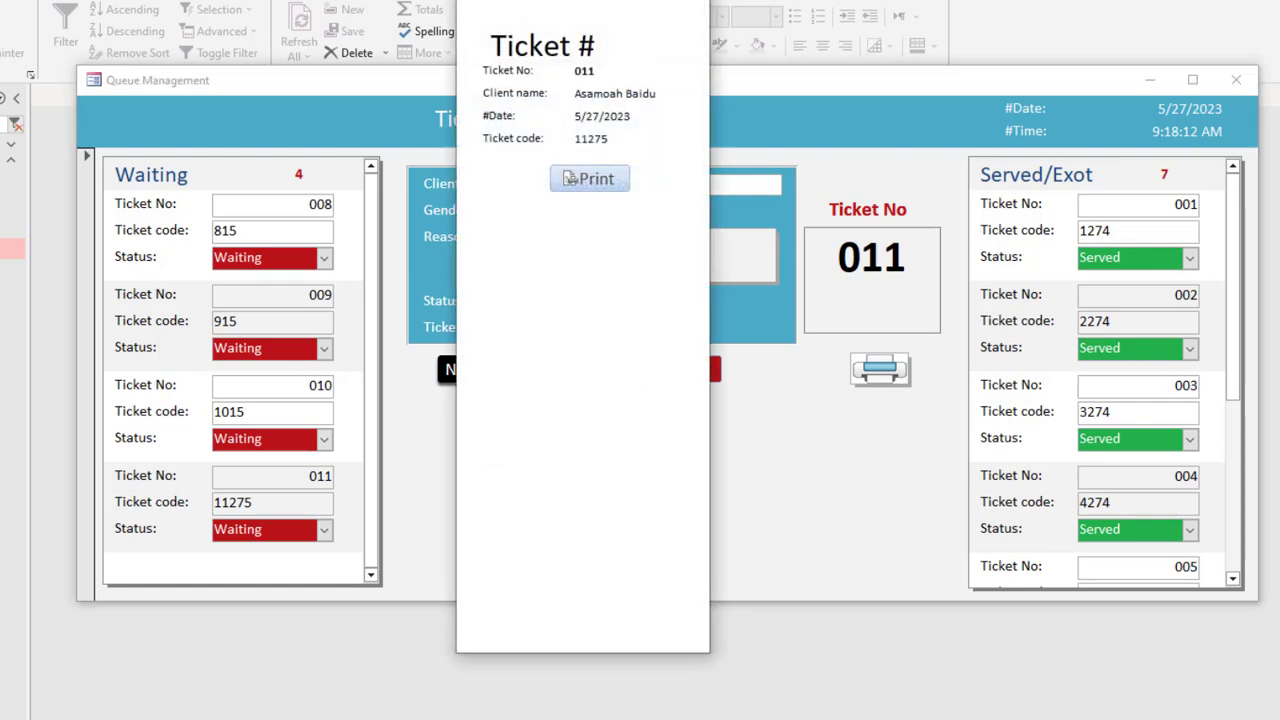
left_click_drag(553, 1, 641, 26)
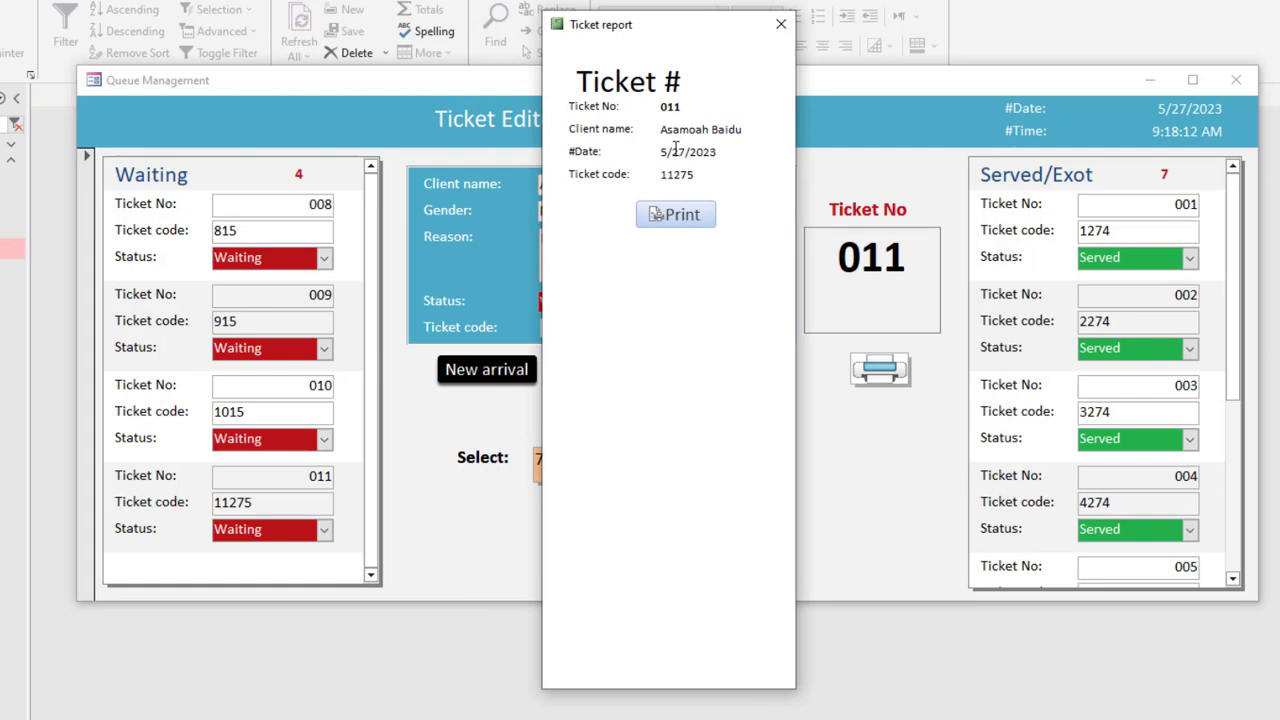
left_click(781, 24)
left_click_drag(743, 87, 771, 63)
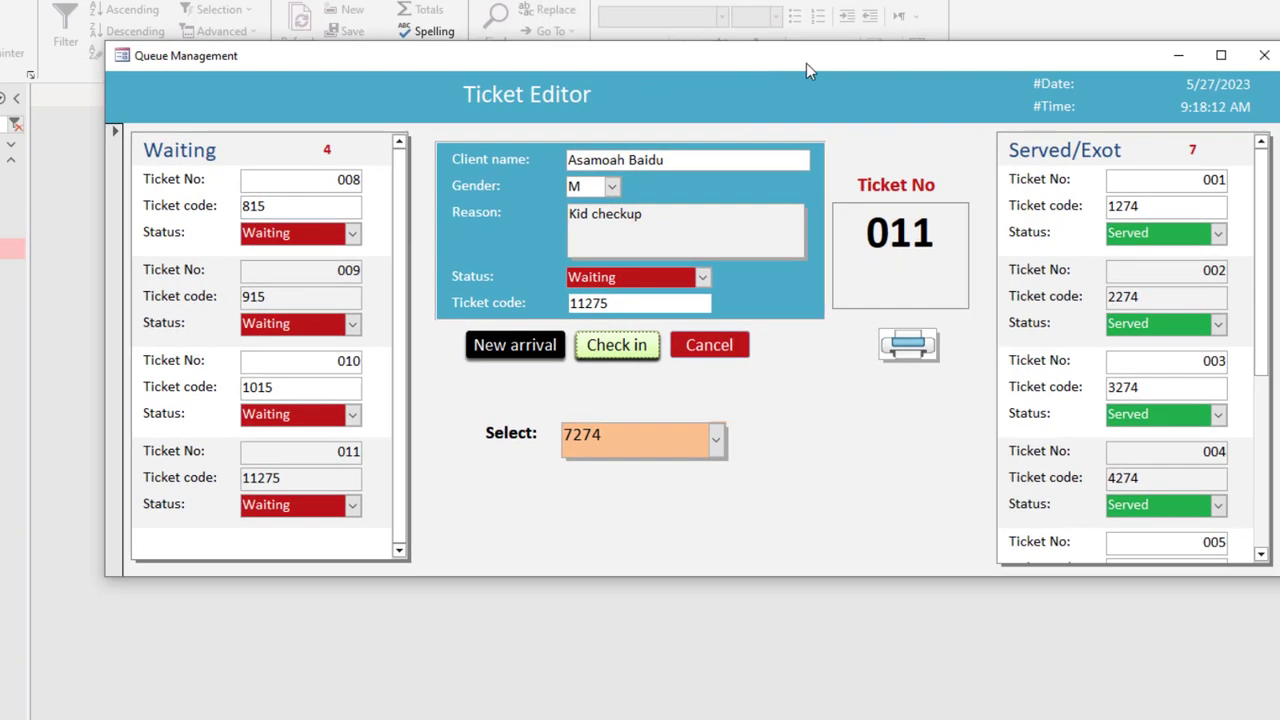
left_click(1221, 56)
left_click(1255, 2)
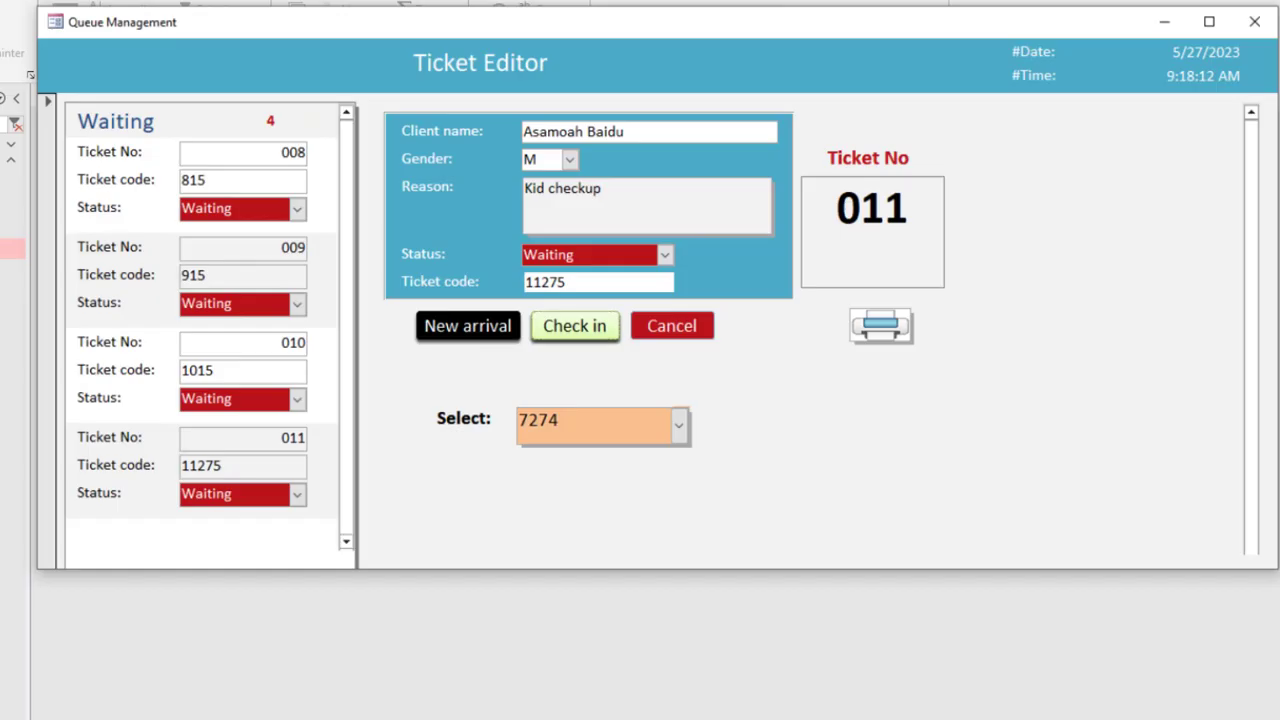
left_click_drag(906, 58, 849, 98)
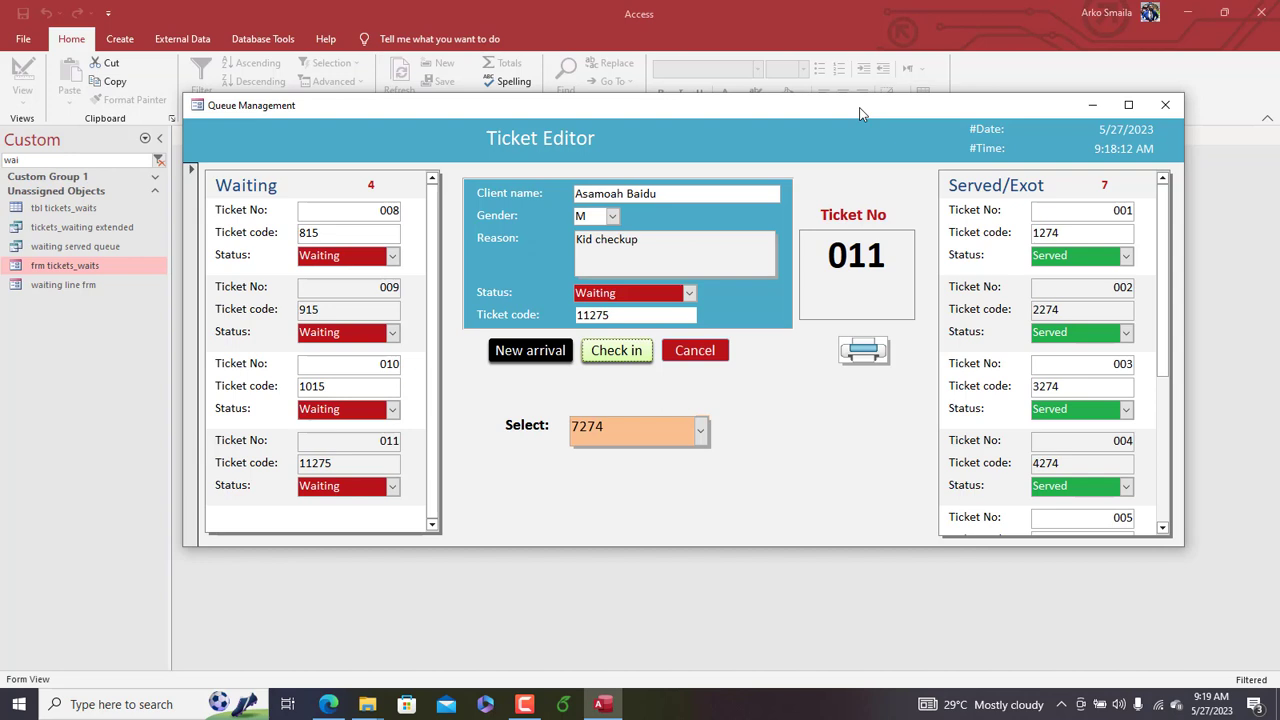
Step: Close the Queue Management form and start a new blank database
left_click(1168, 105)
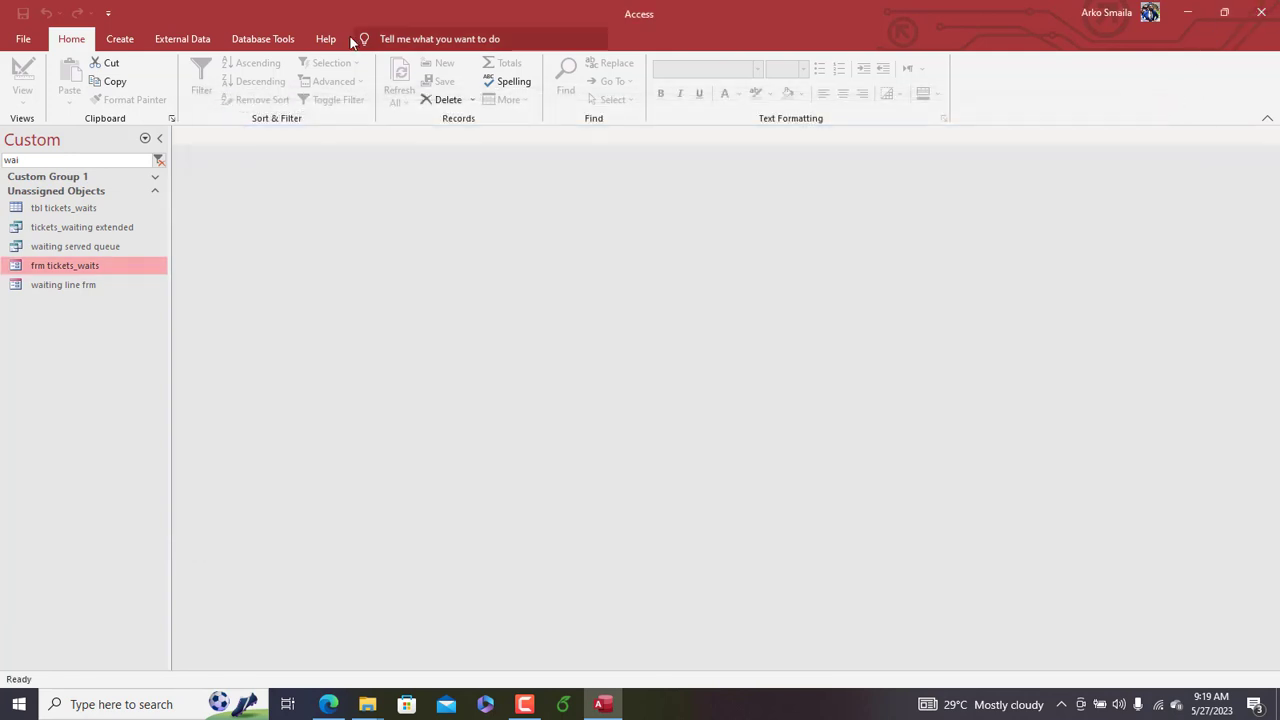
left_click(23, 40)
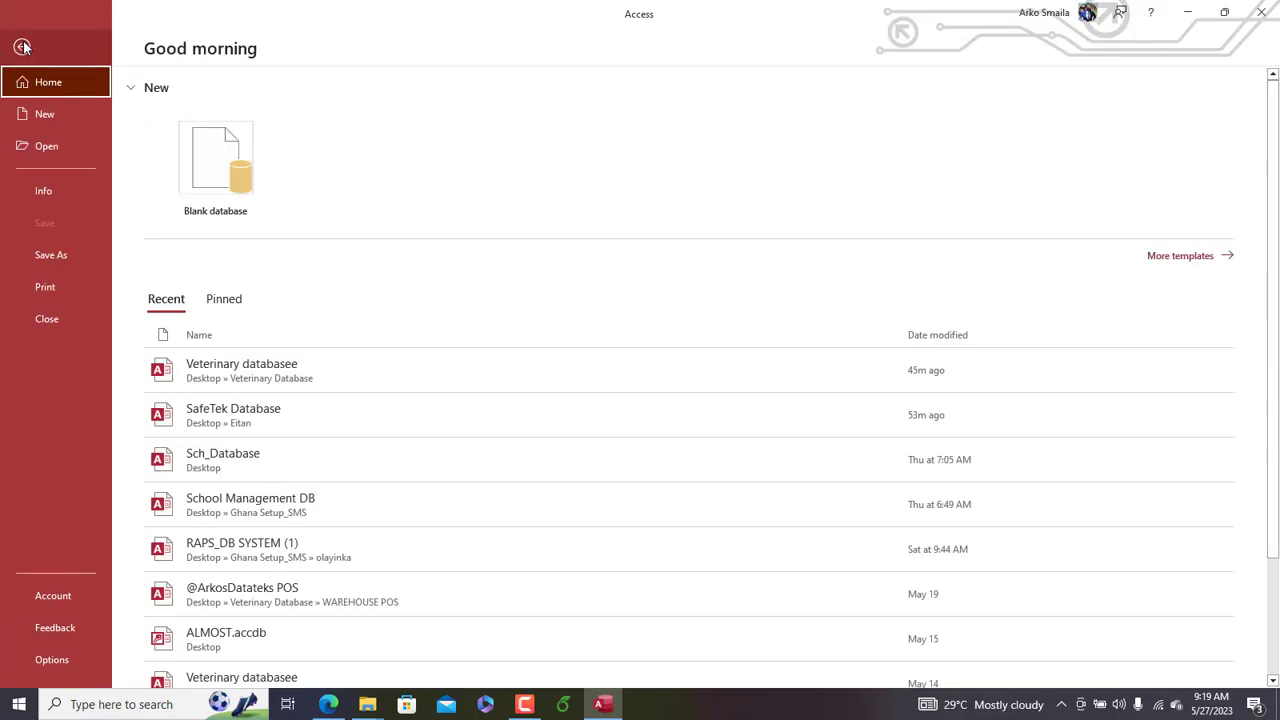
left_click(41, 115)
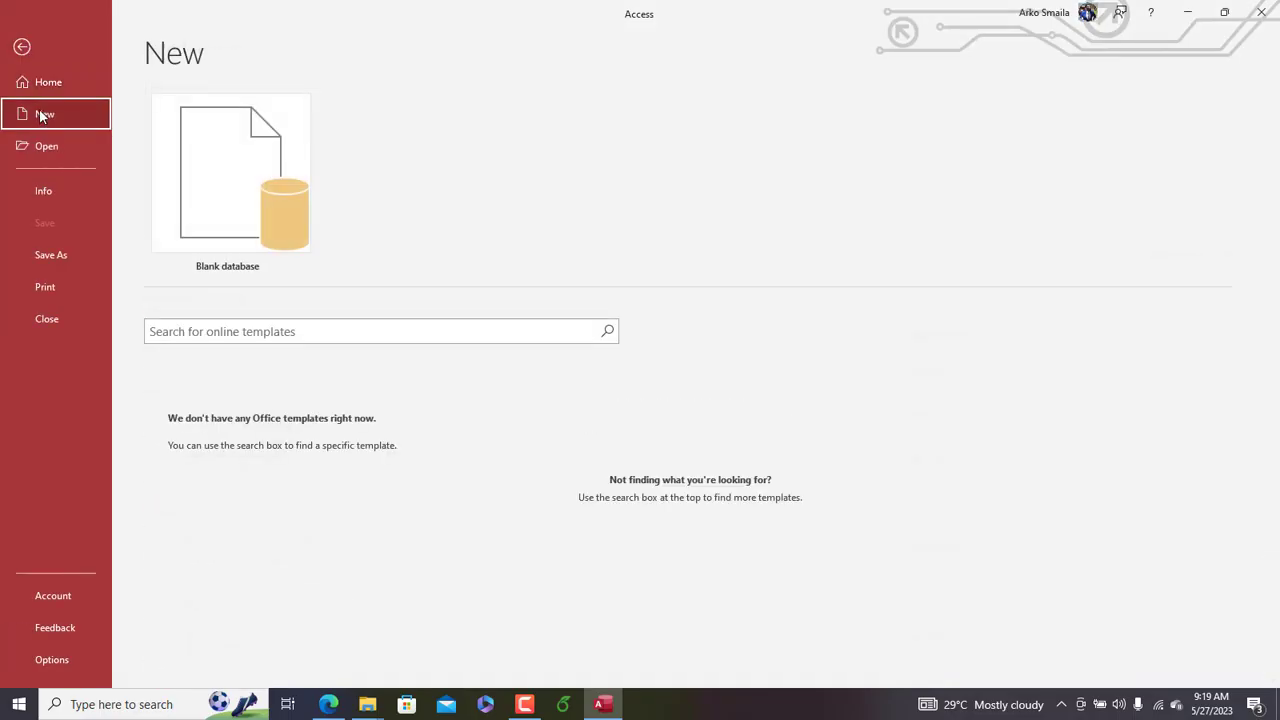
left_click(237, 187)
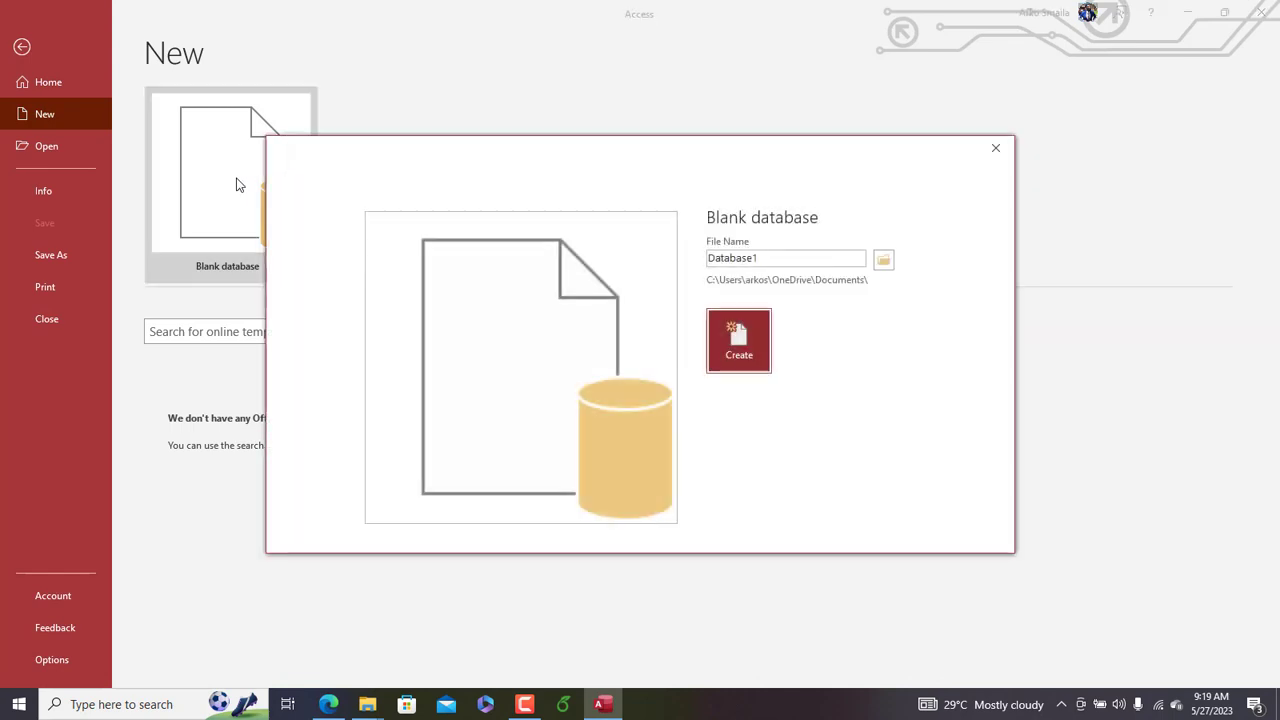
Step: Name the new database file 'Queue Manager DB'
left_click_drag(811, 261, 597, 217)
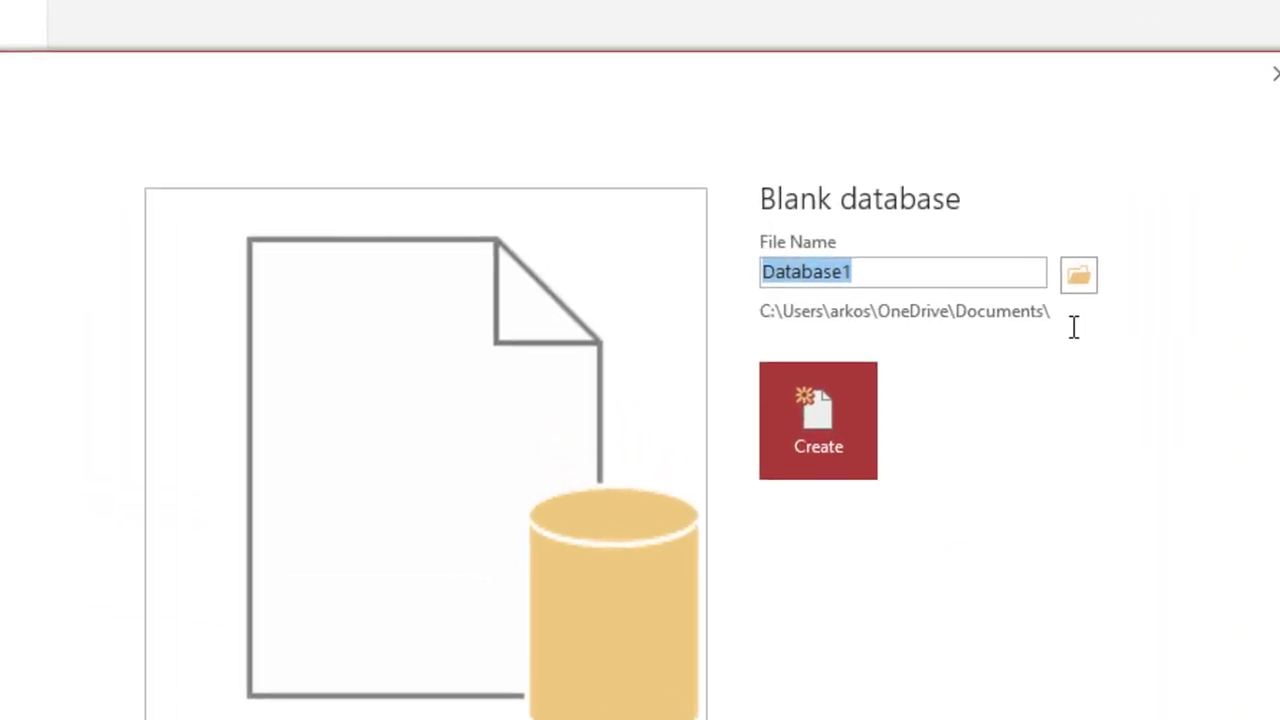
type("Queue ma")
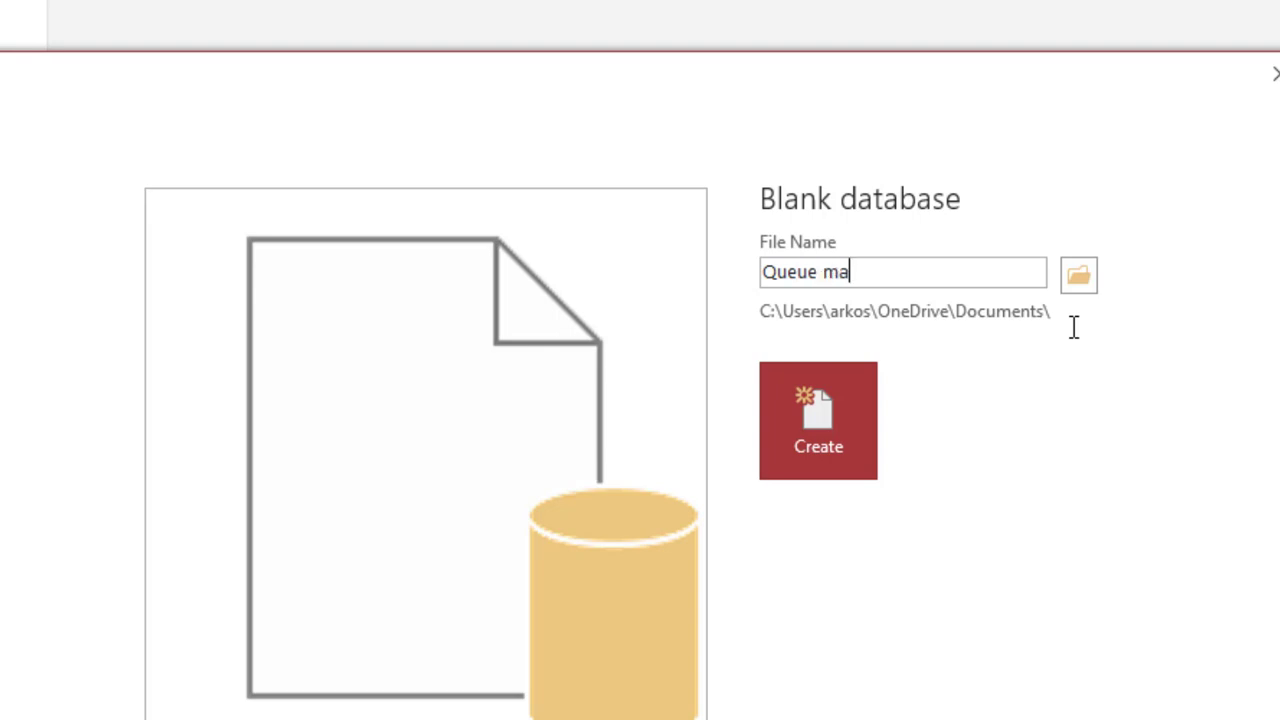
key("BackSpace")
key("BackSpace")
type("Manager D ")
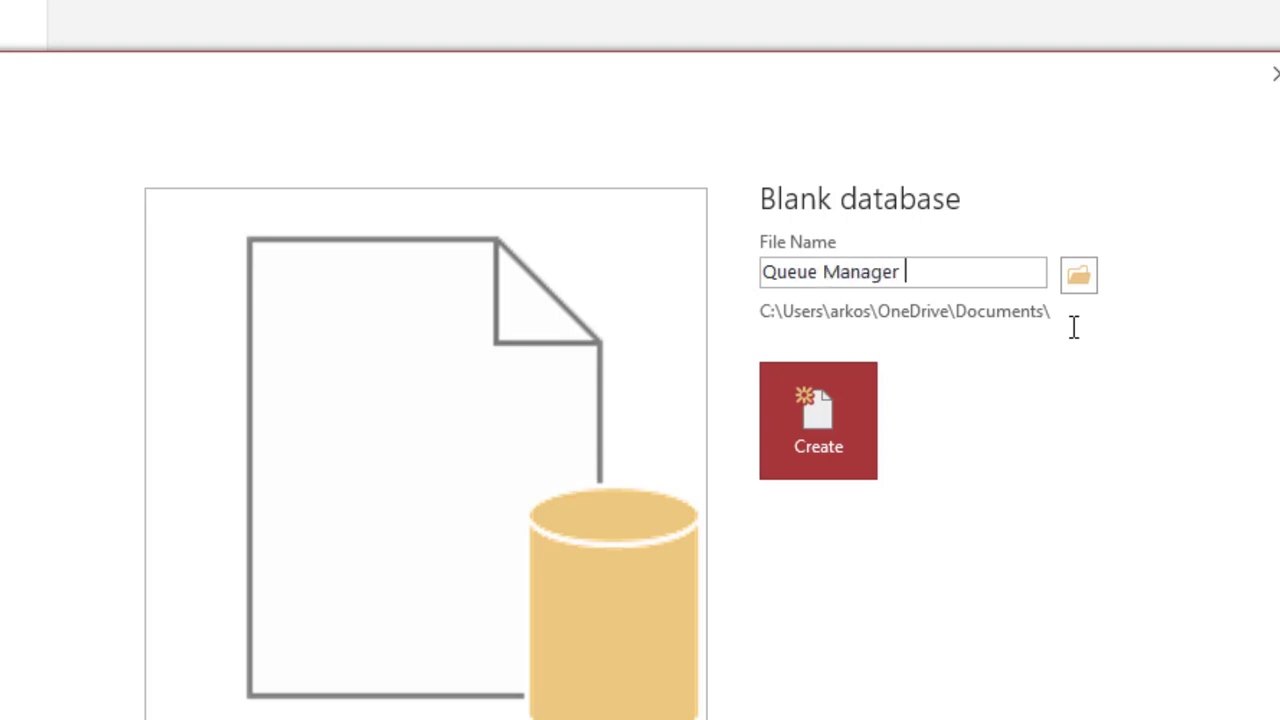
type("B")
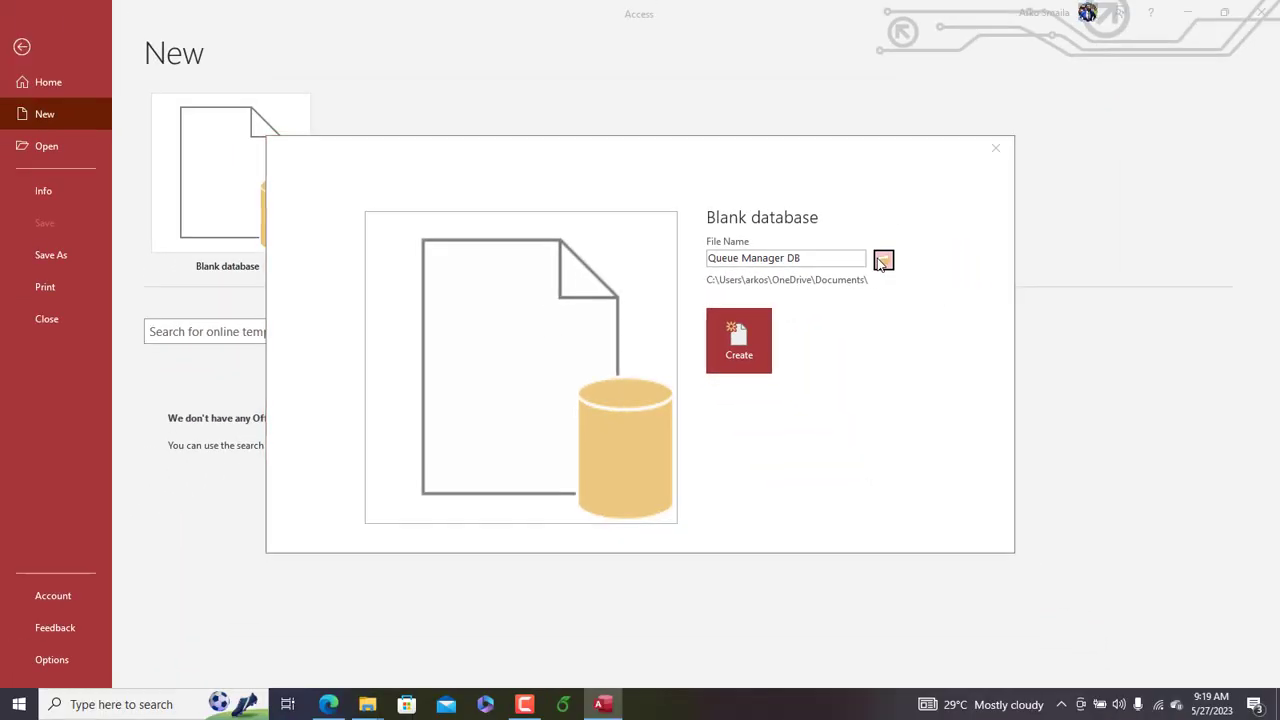
Step: Create a 'Queue Database MS Access' folder in Documents and choose it as the save location
left_click(881, 261)
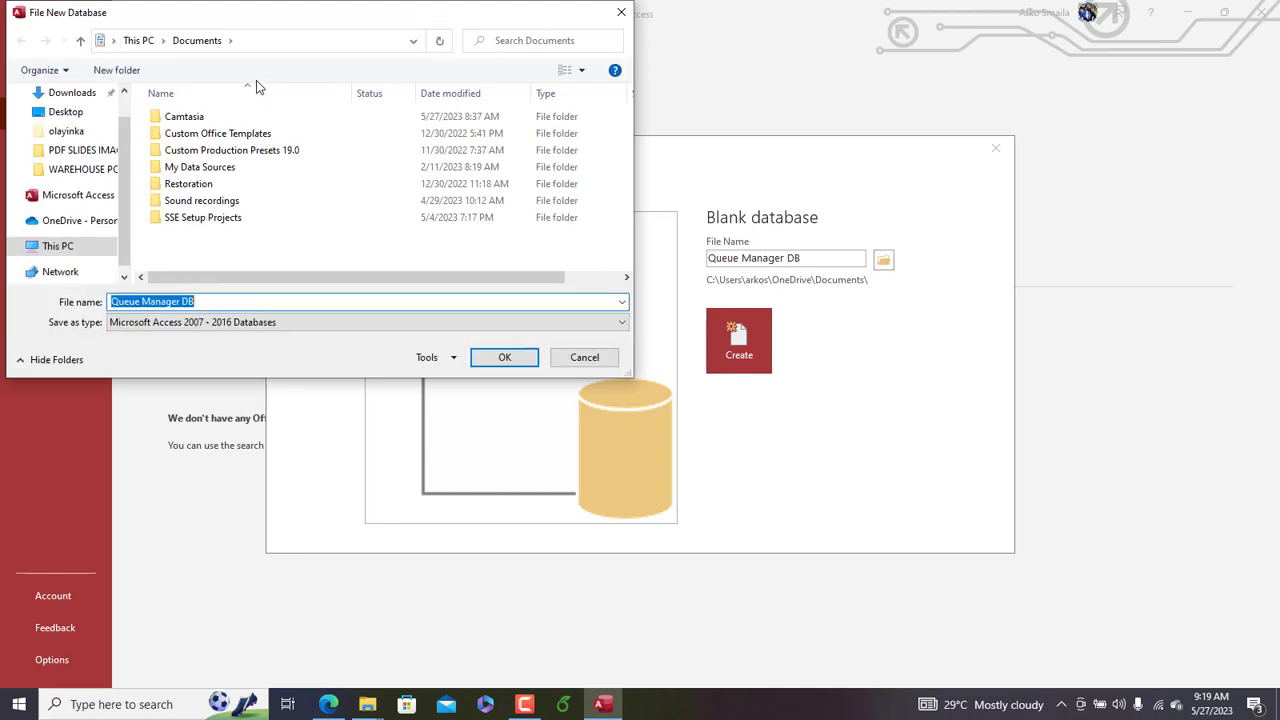
left_click(80, 180)
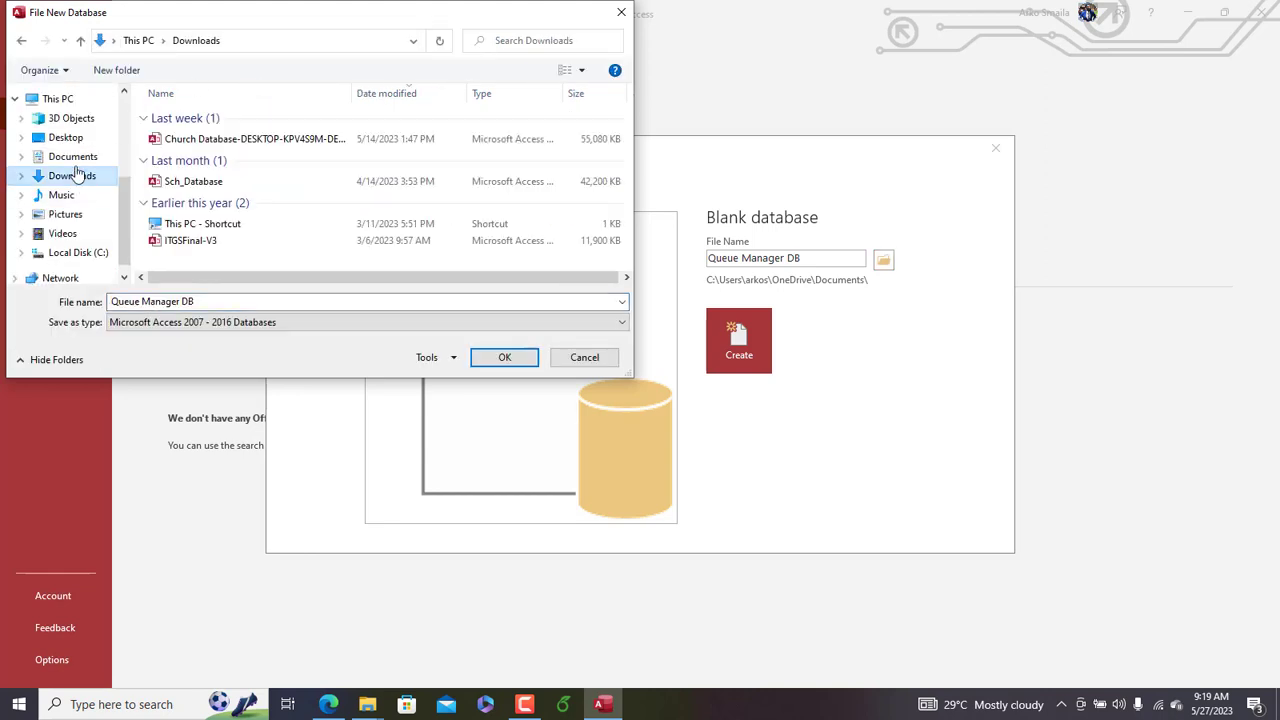
left_click(73, 157)
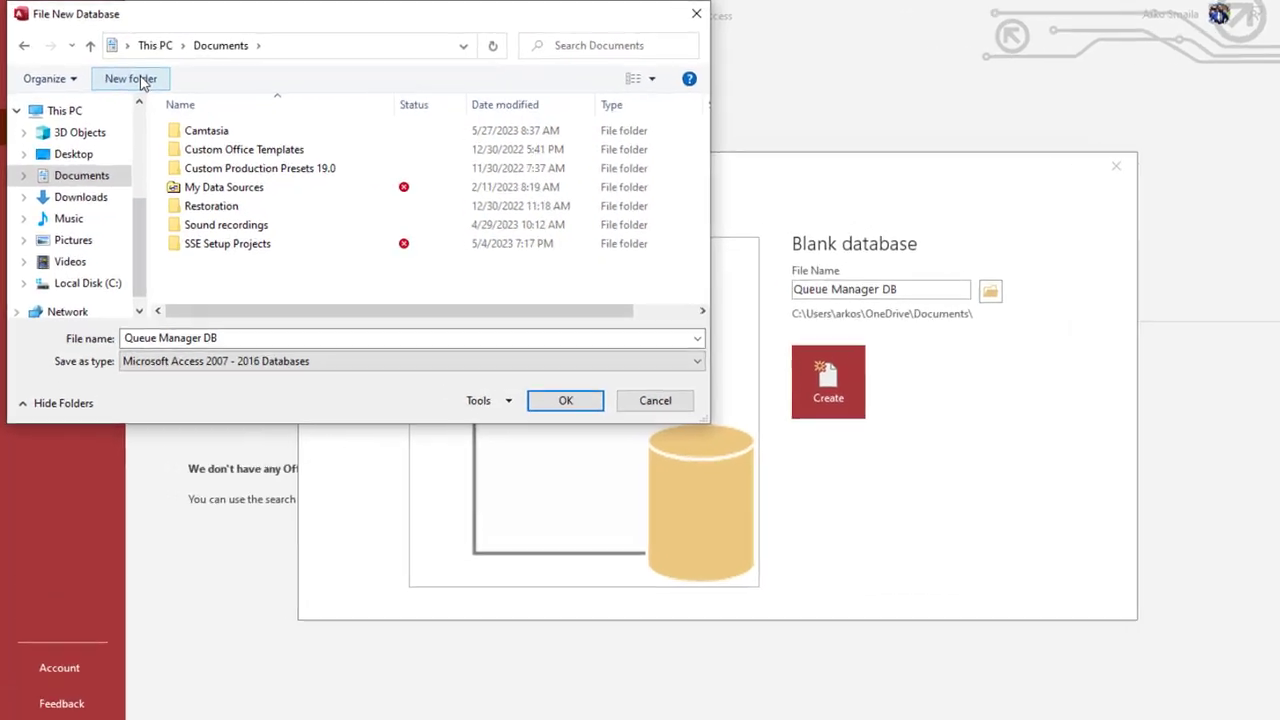
left_click(141, 84)
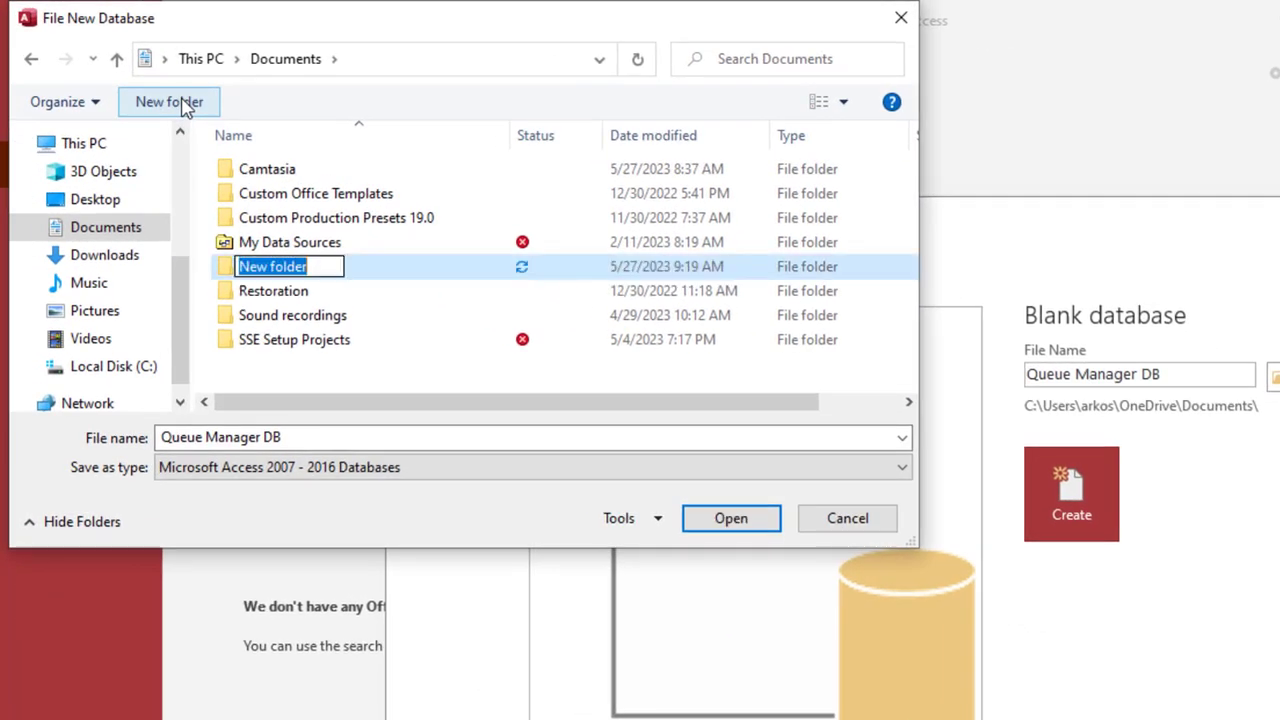
type("Queu")
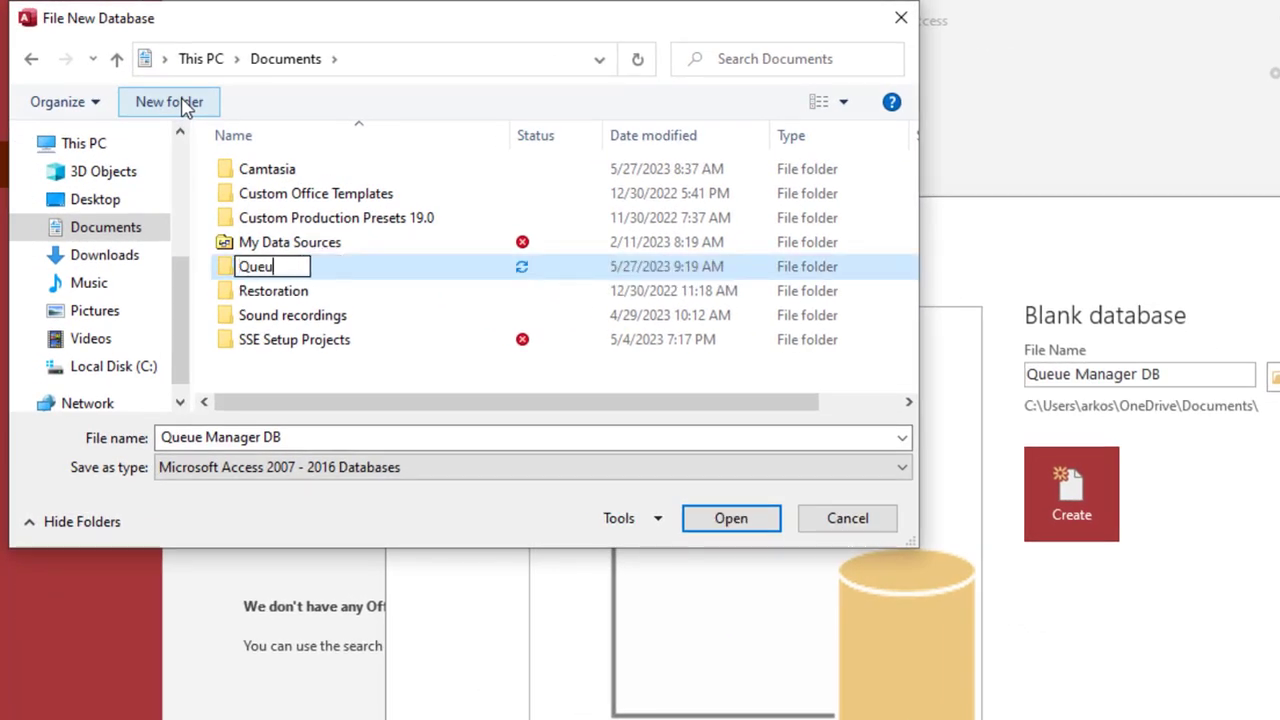
type("e Databas")
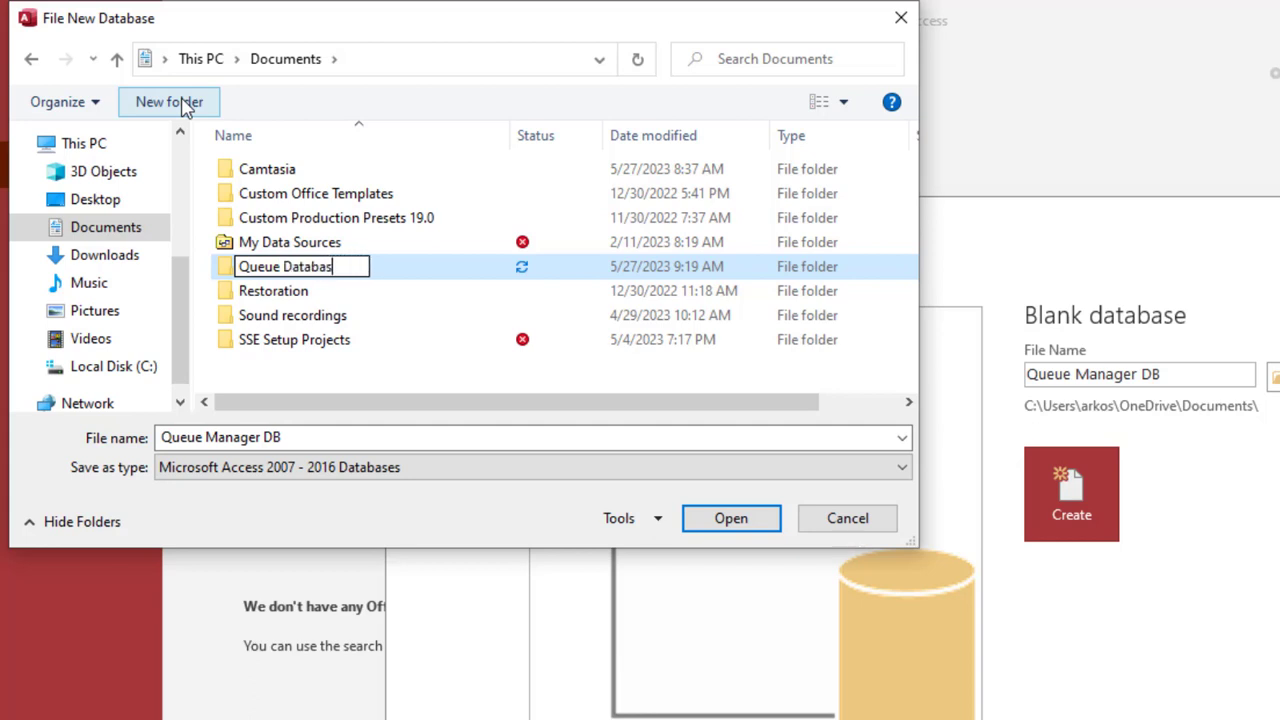
type("e MS Ac")
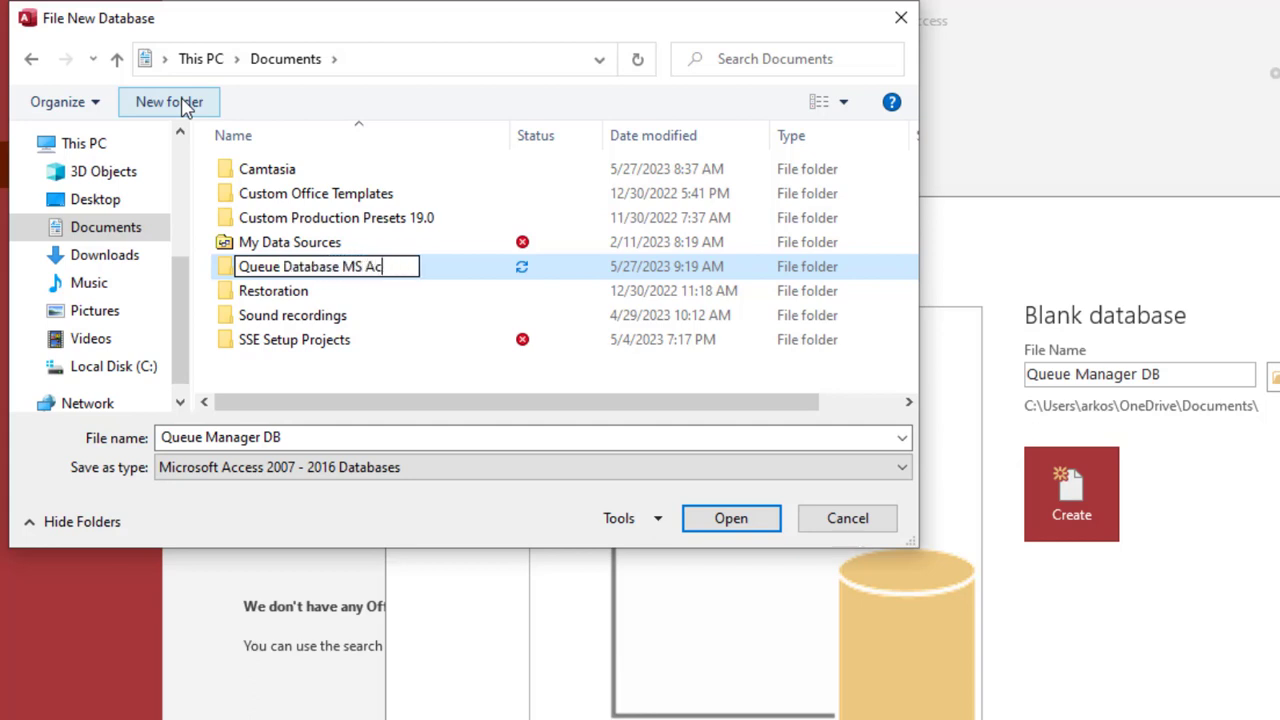
type("cess")
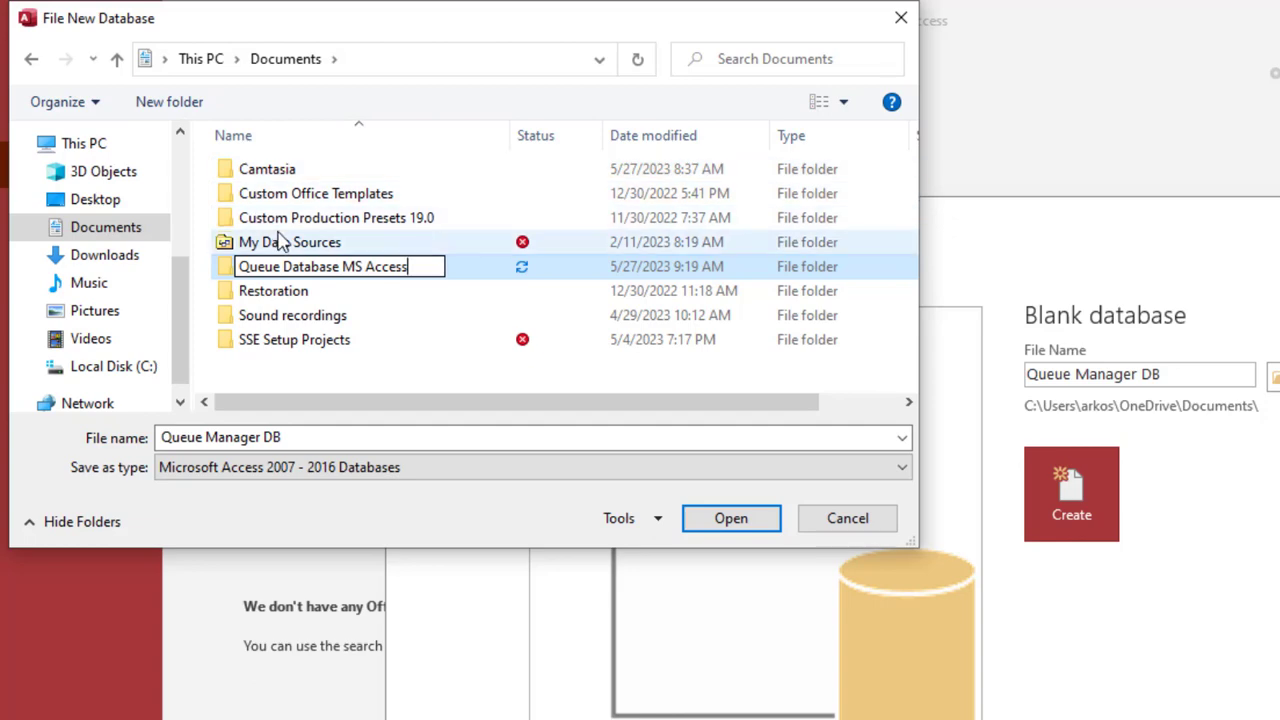
key("Return")
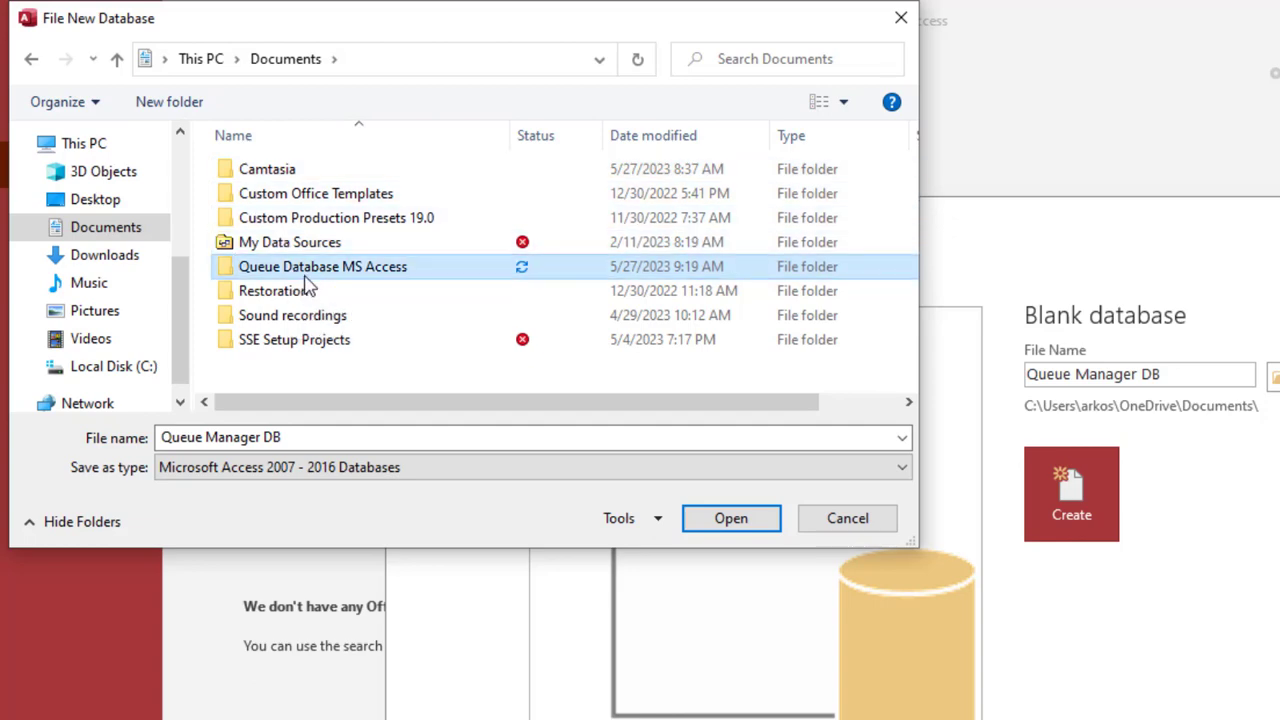
left_click(760, 535)
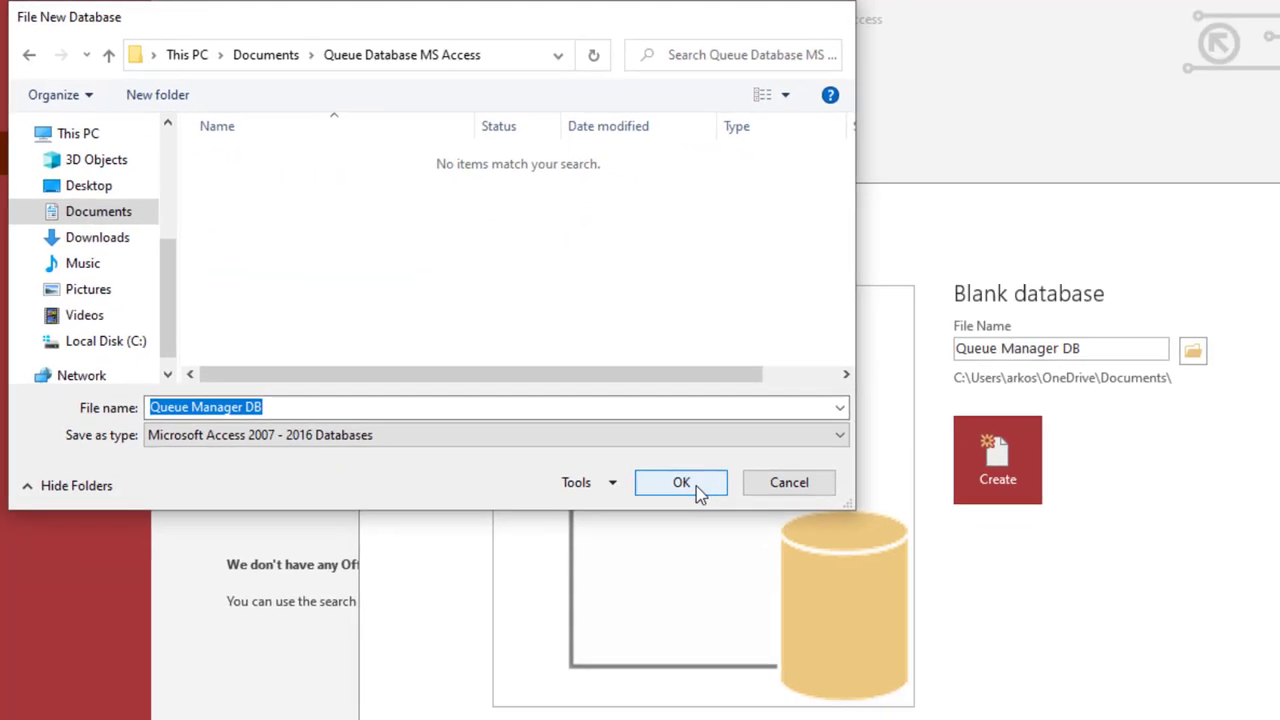
left_click(757, 532)
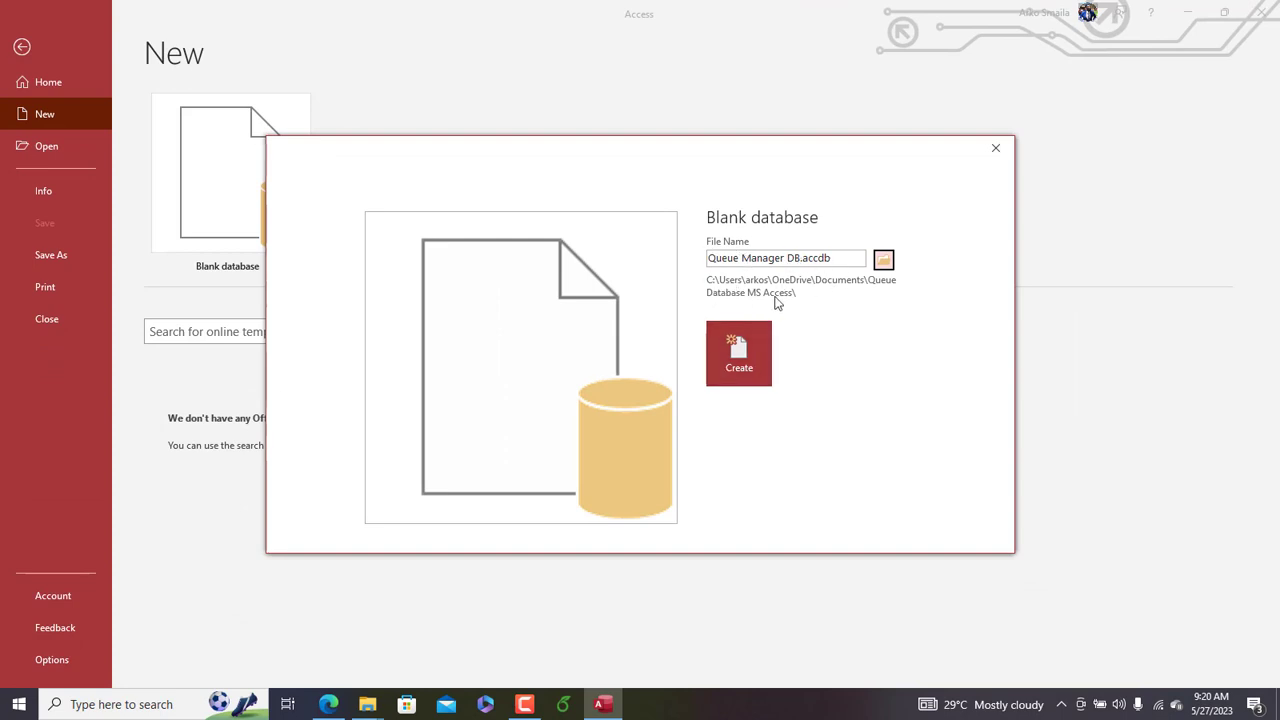
Step: Create the database and close the empty default Table1
left_click(741, 366)
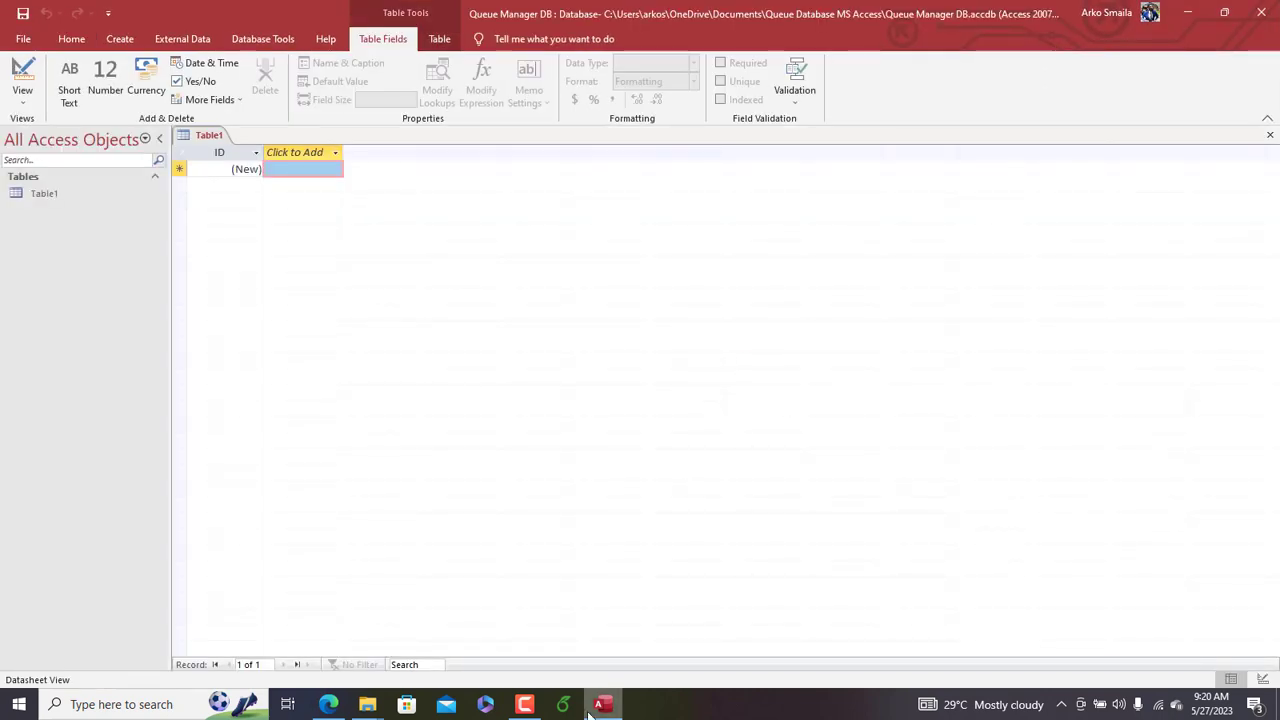
mouse_move(603, 704)
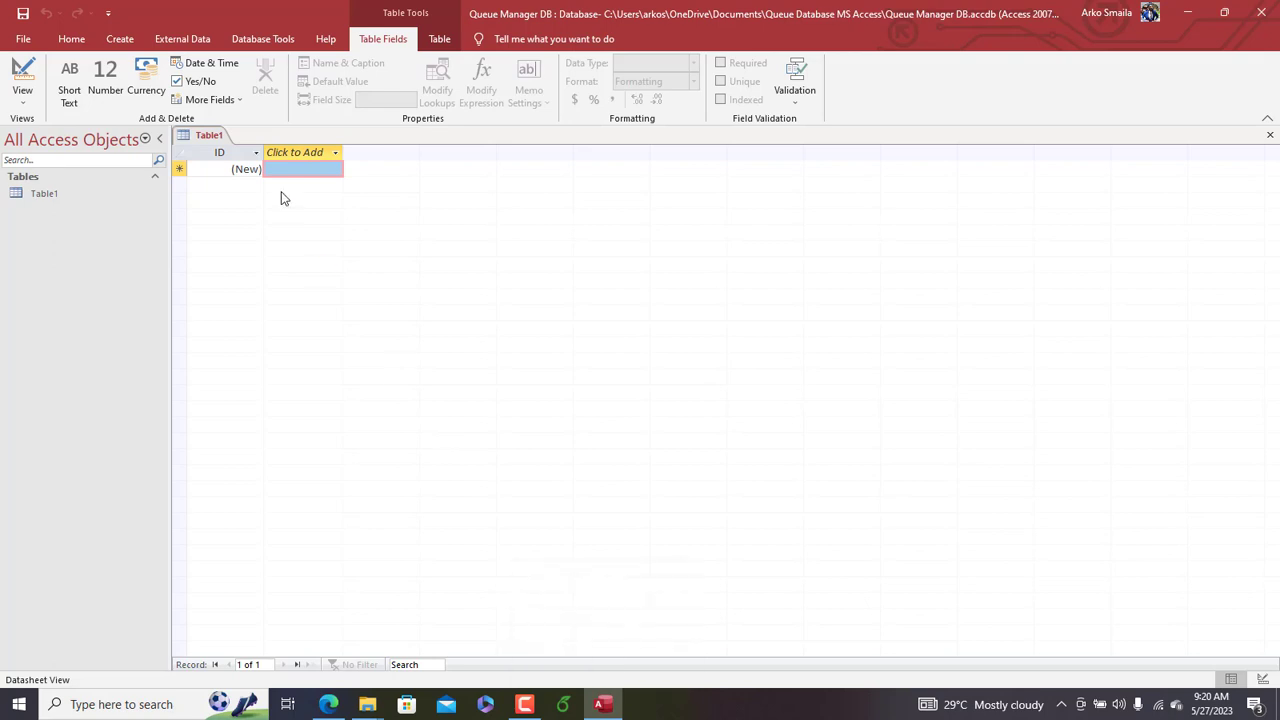
right_click(207, 140)
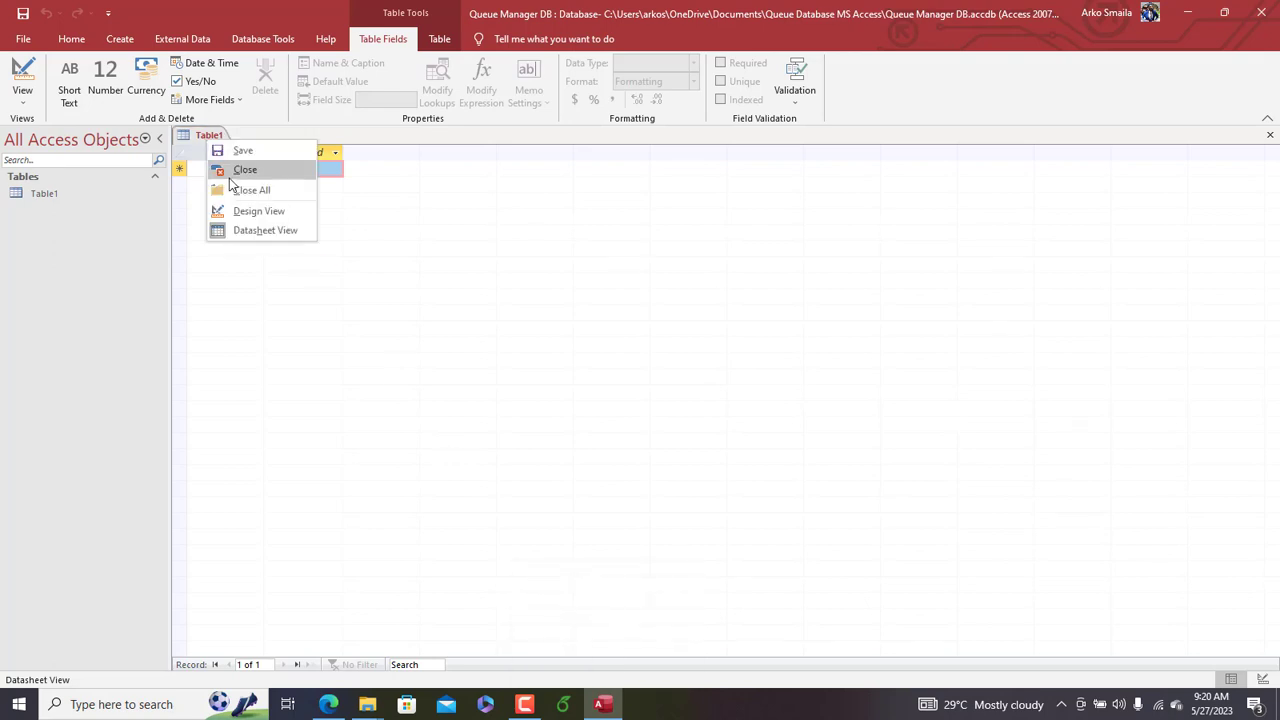
left_click(237, 170)
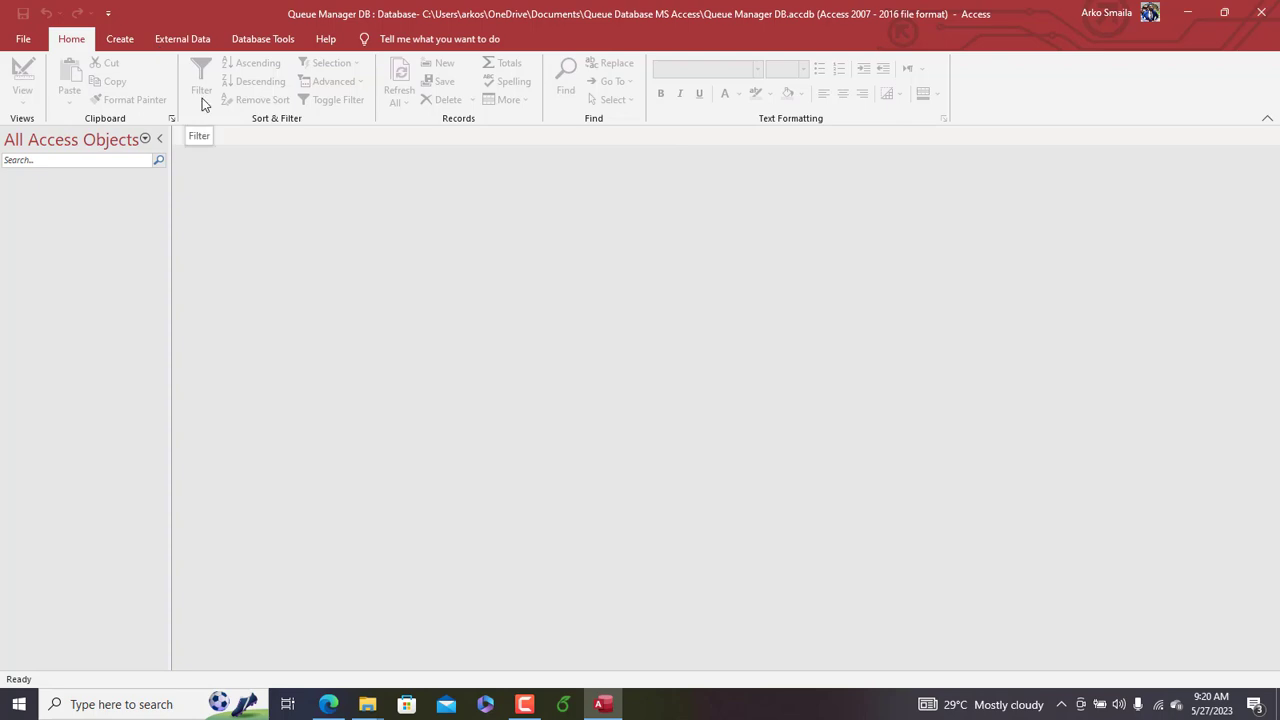
Step: In a new table design, add ClientID as an AutoNumber primary key formatted 000
left_click(129, 38)
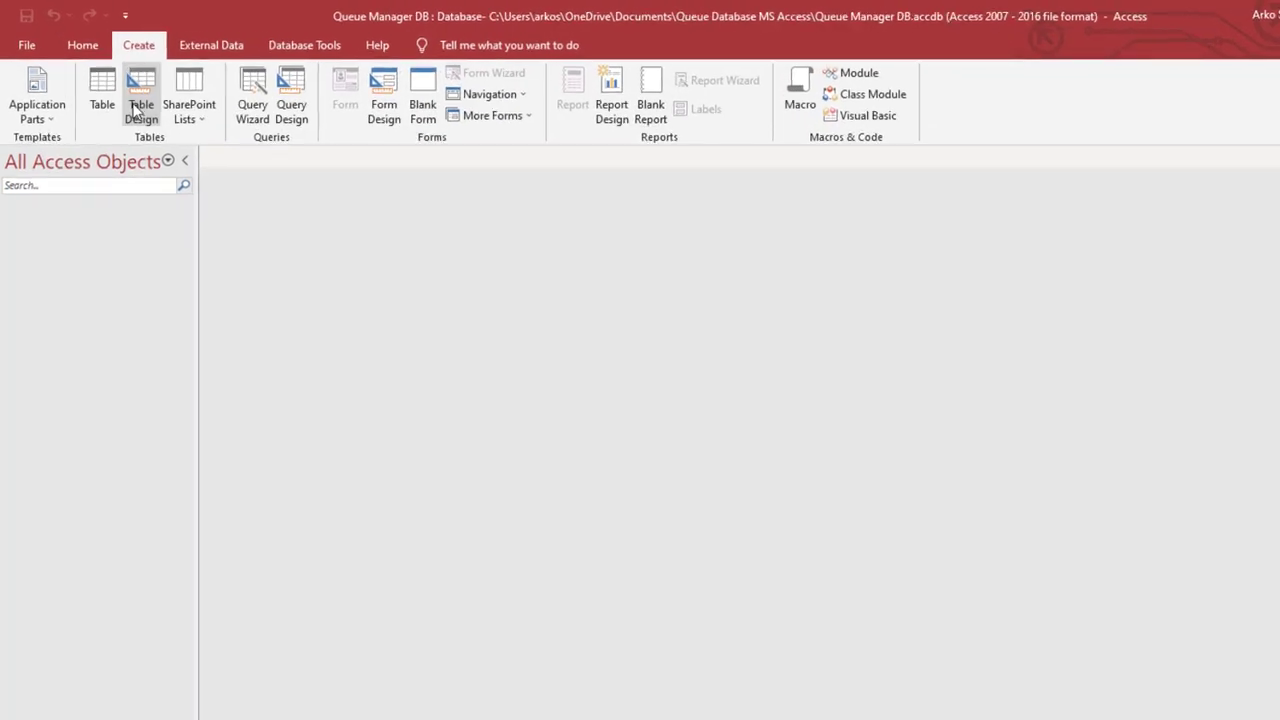
left_click(166, 126)
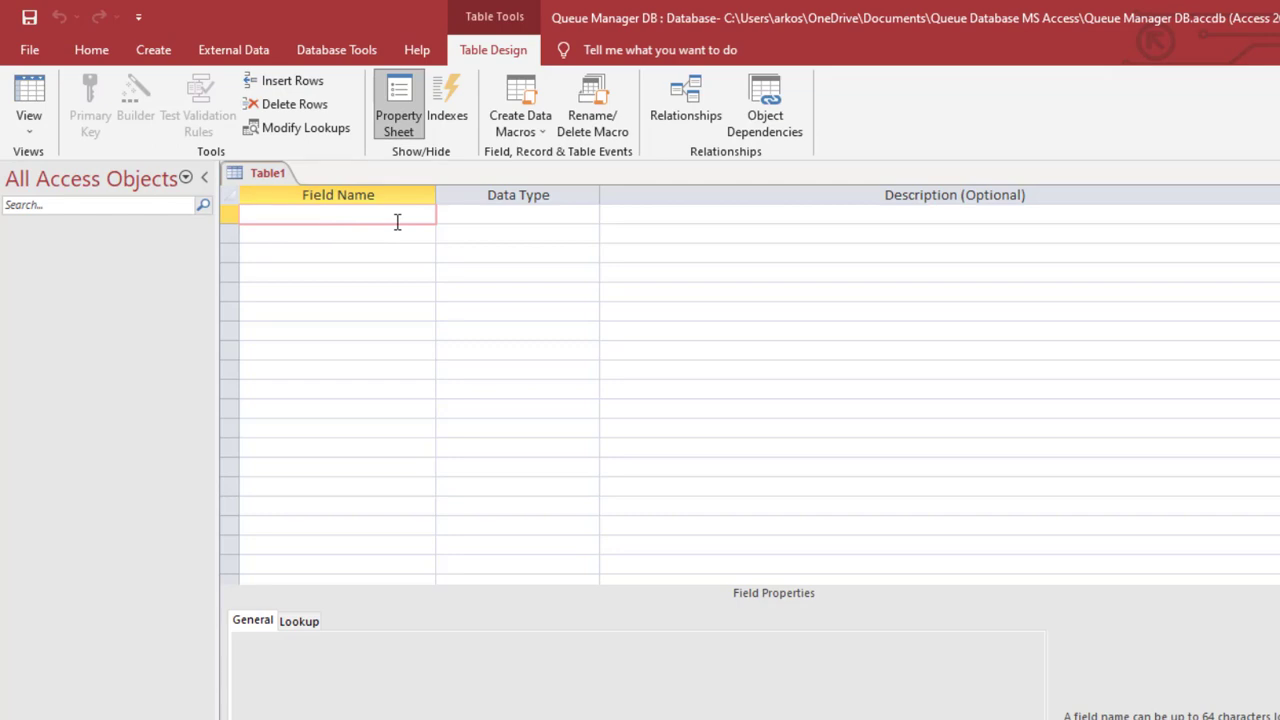
type("ClientID")
key("Tab")
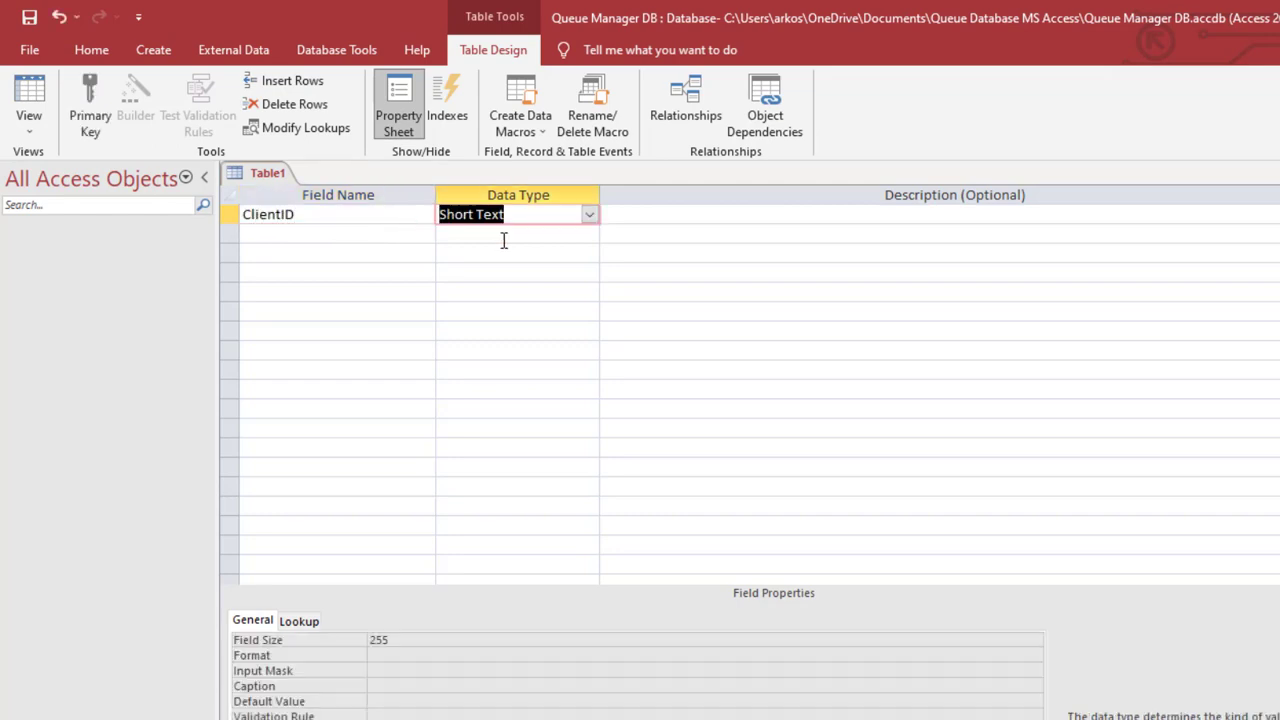
type("AutoNumber")
key("Tab")
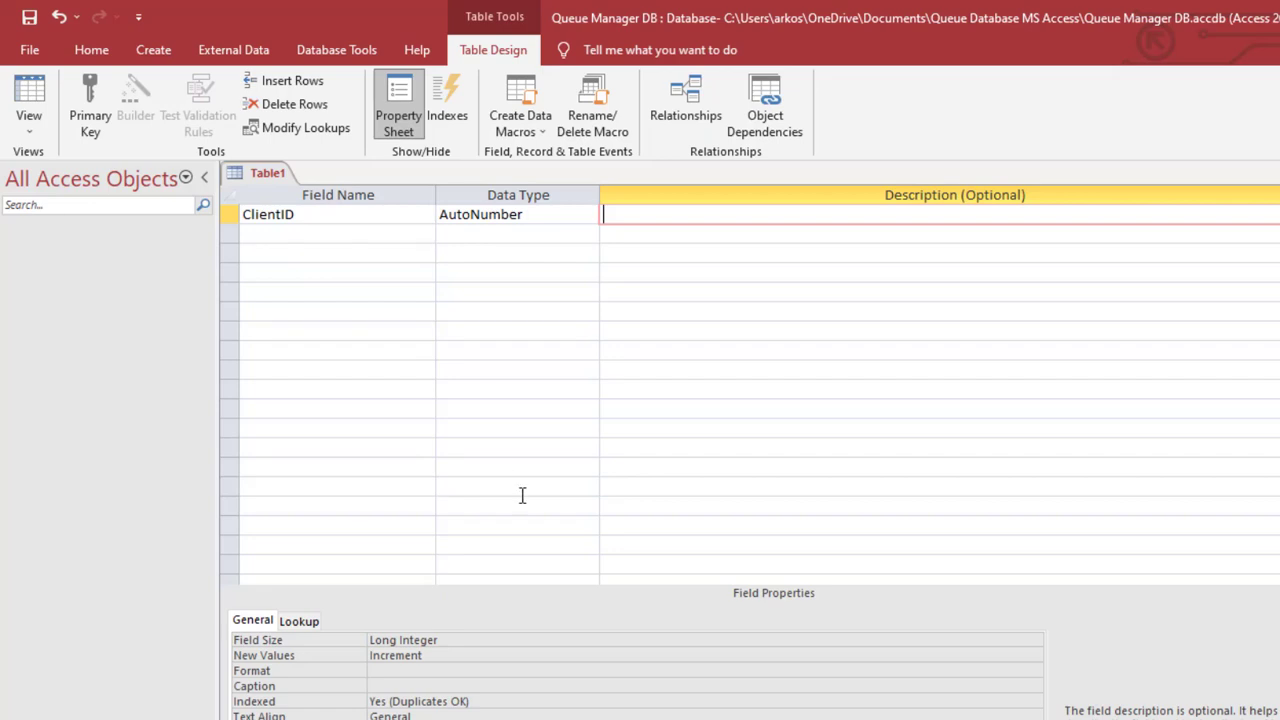
left_click(402, 671)
type("000")
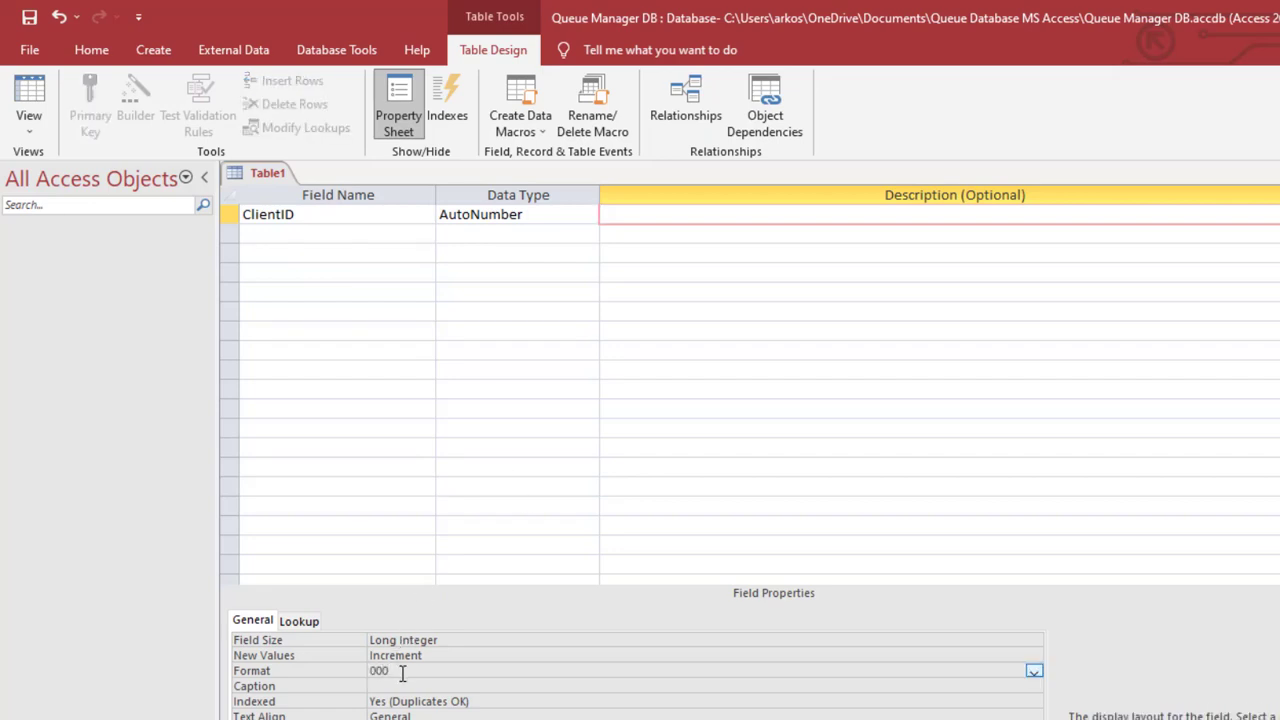
left_click(230, 216)
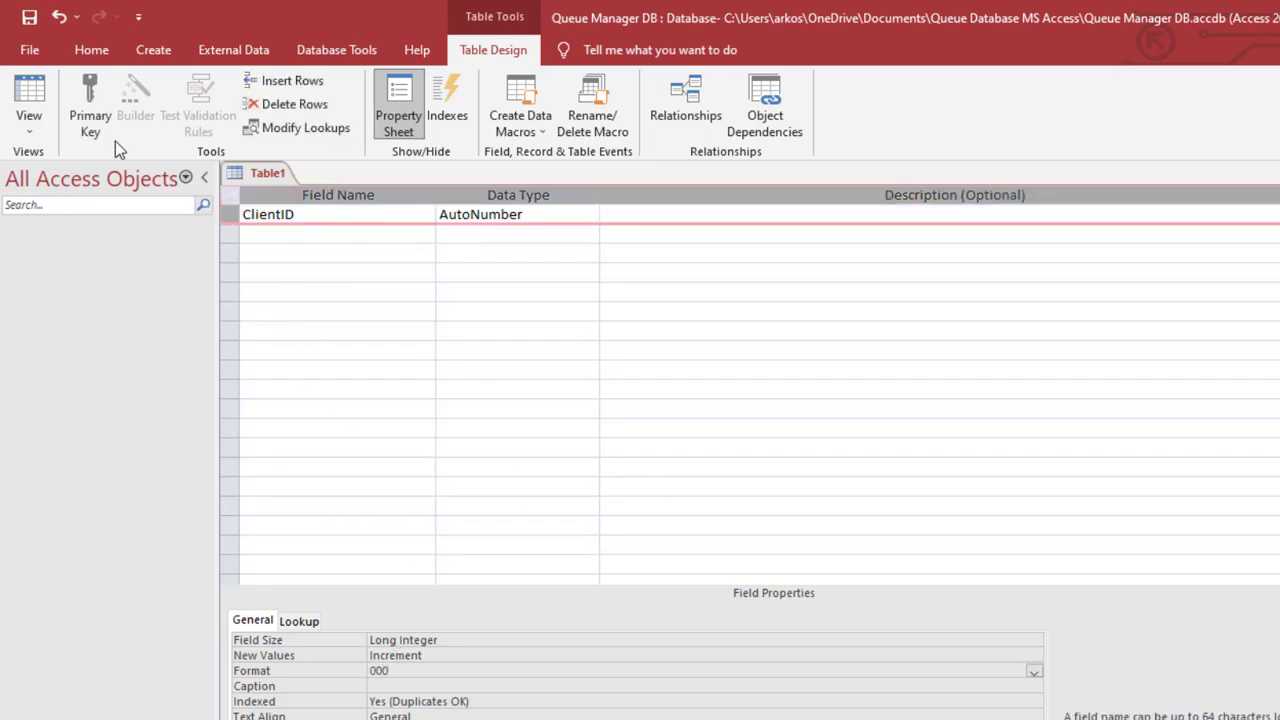
left_click(90, 112)
left_click(256, 235)
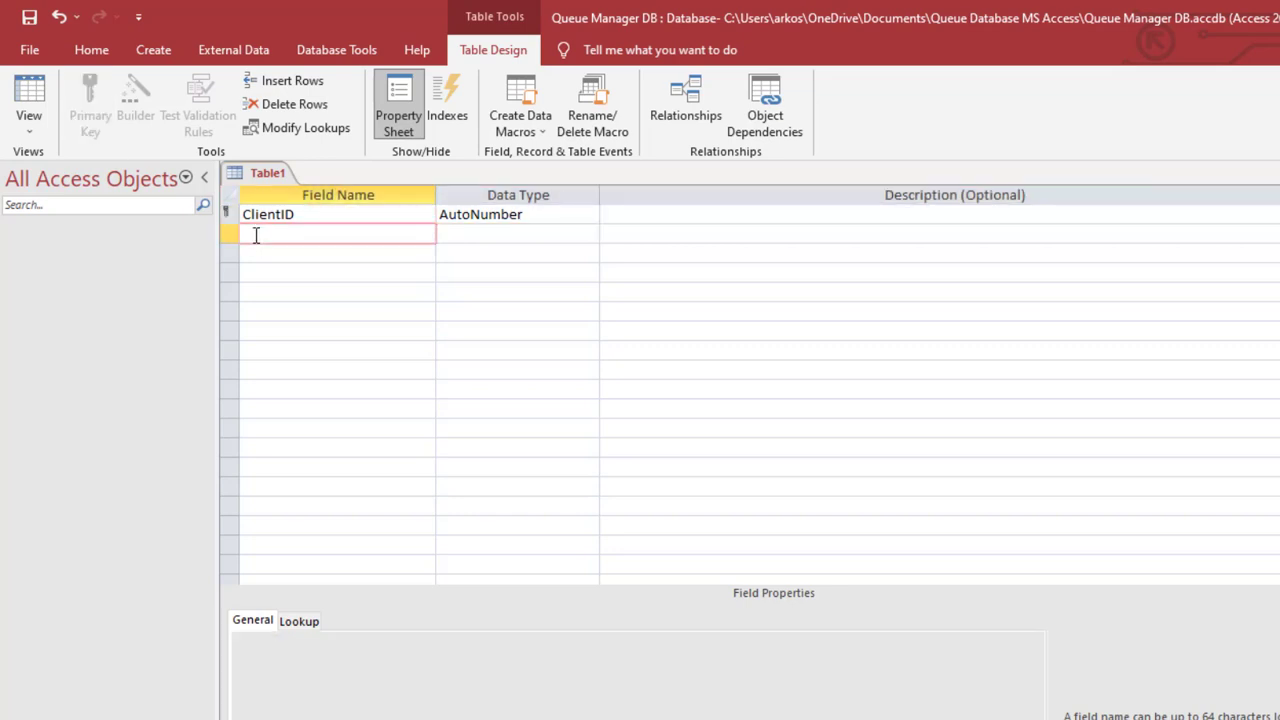
Step: Add a Gender lookup field with values Male and Female, limited to the list
type("Gender")
key("Tab")
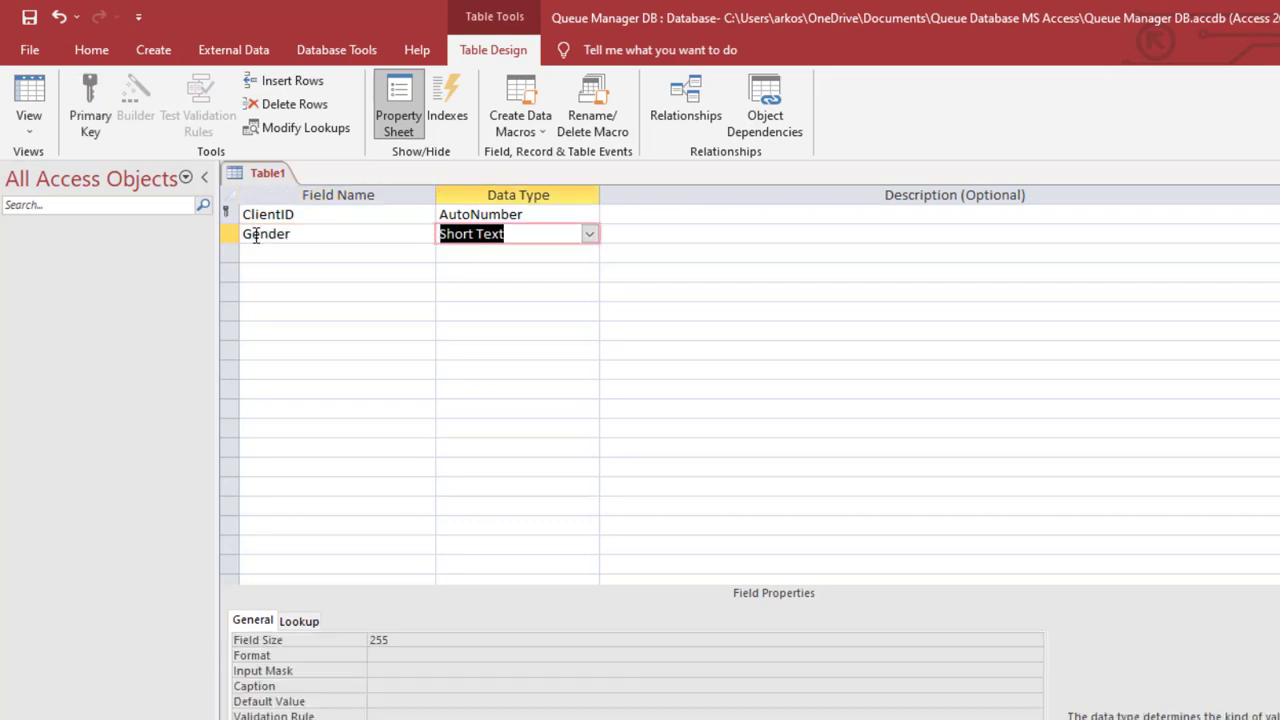
type("long")
left_click(587, 236)
left_click(523, 506)
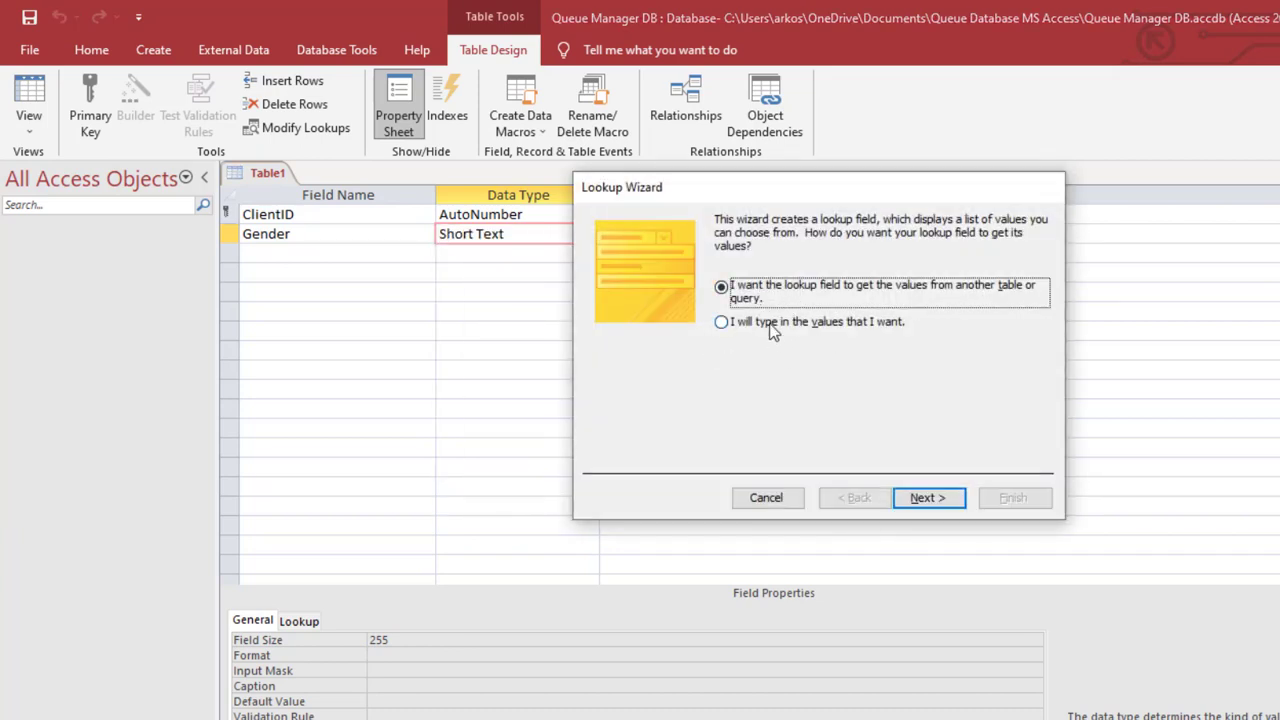
left_click(772, 330)
left_click(922, 497)
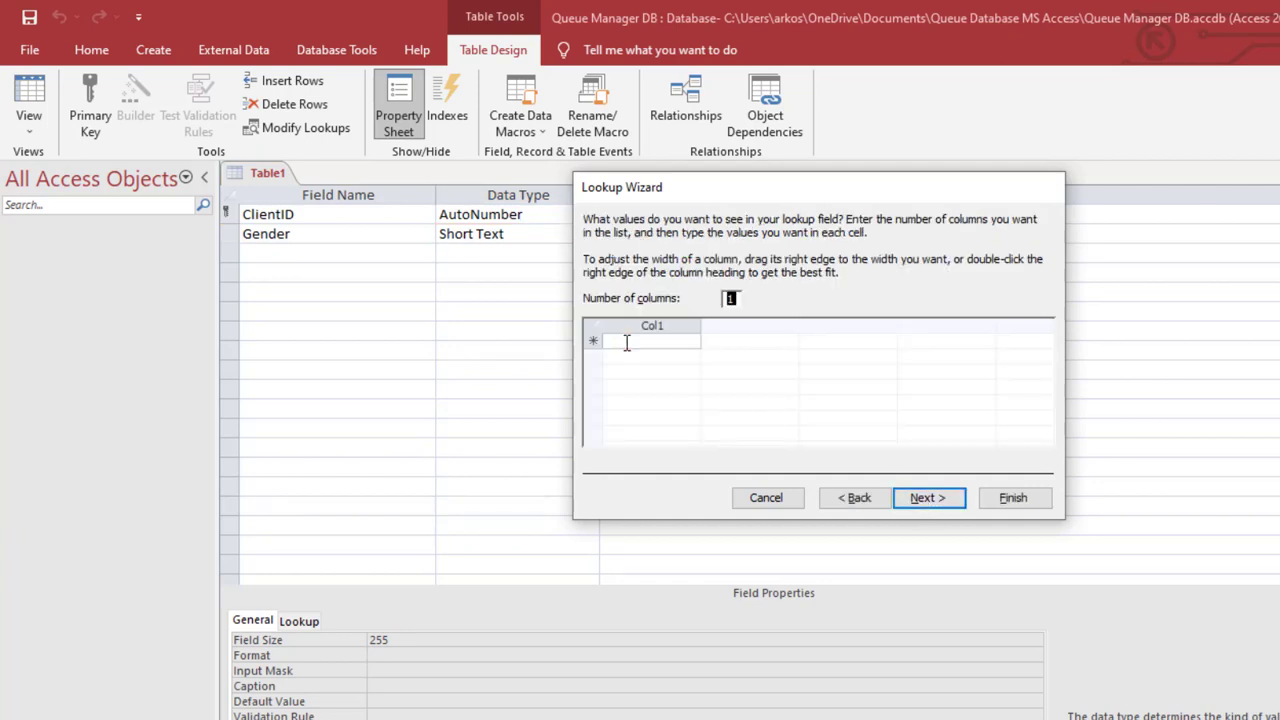
left_click(626, 342)
type("Mm")
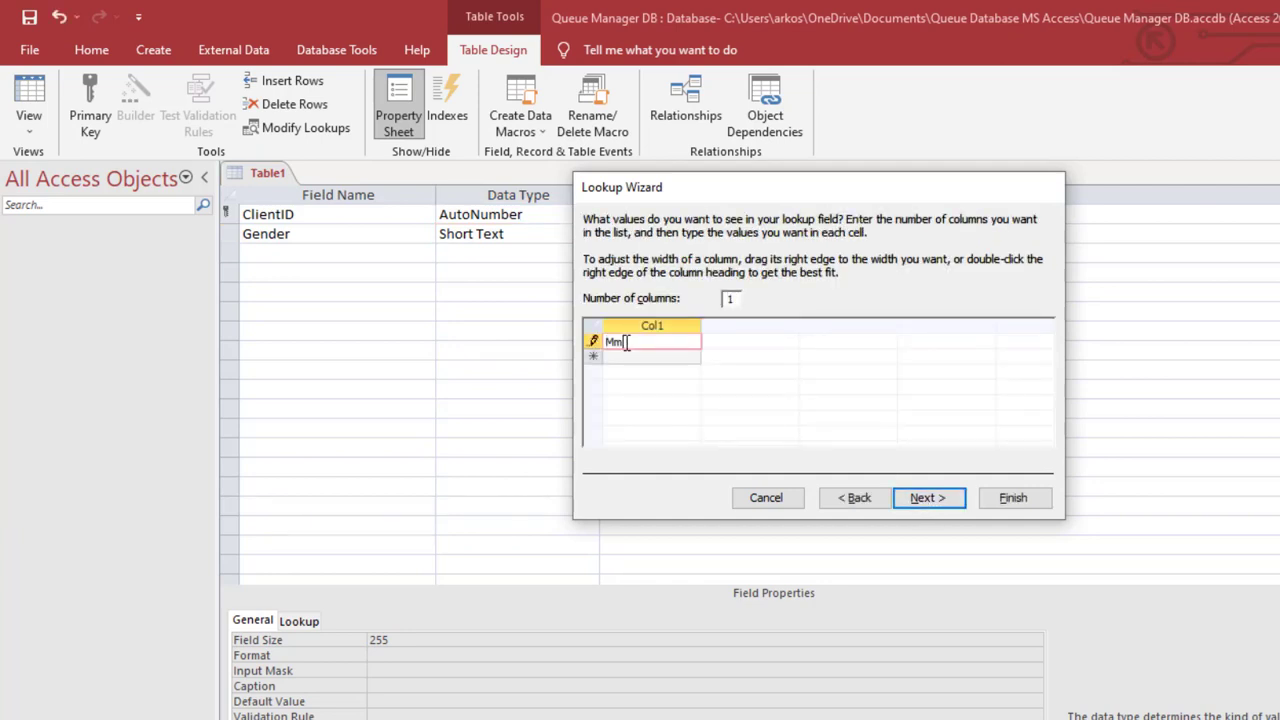
type("le")
key("Return")
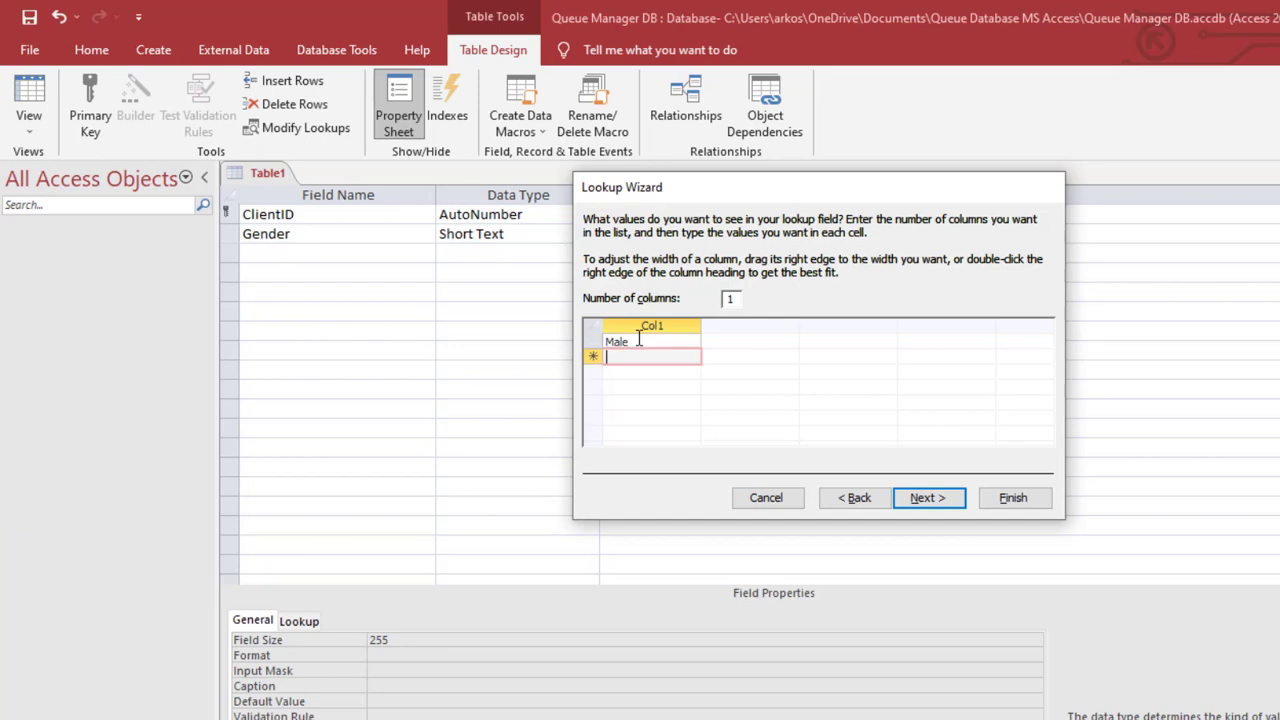
type("Female")
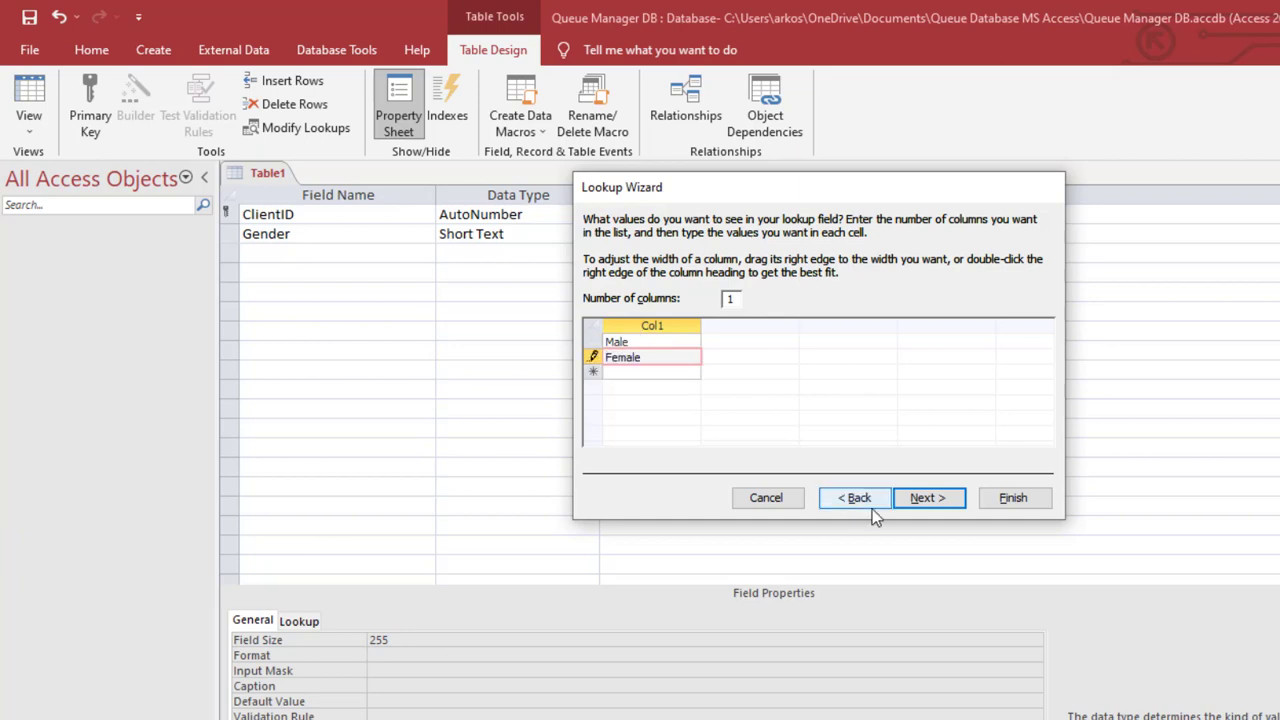
left_click(948, 504)
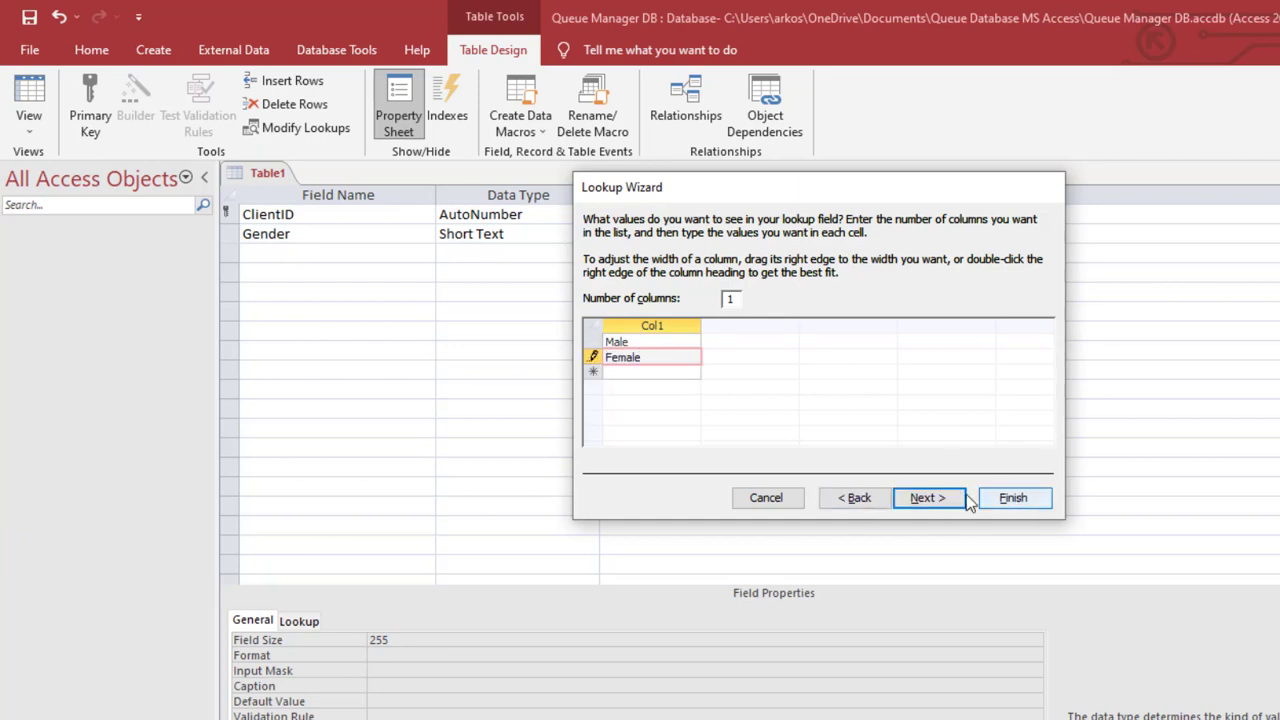
left_click(758, 291)
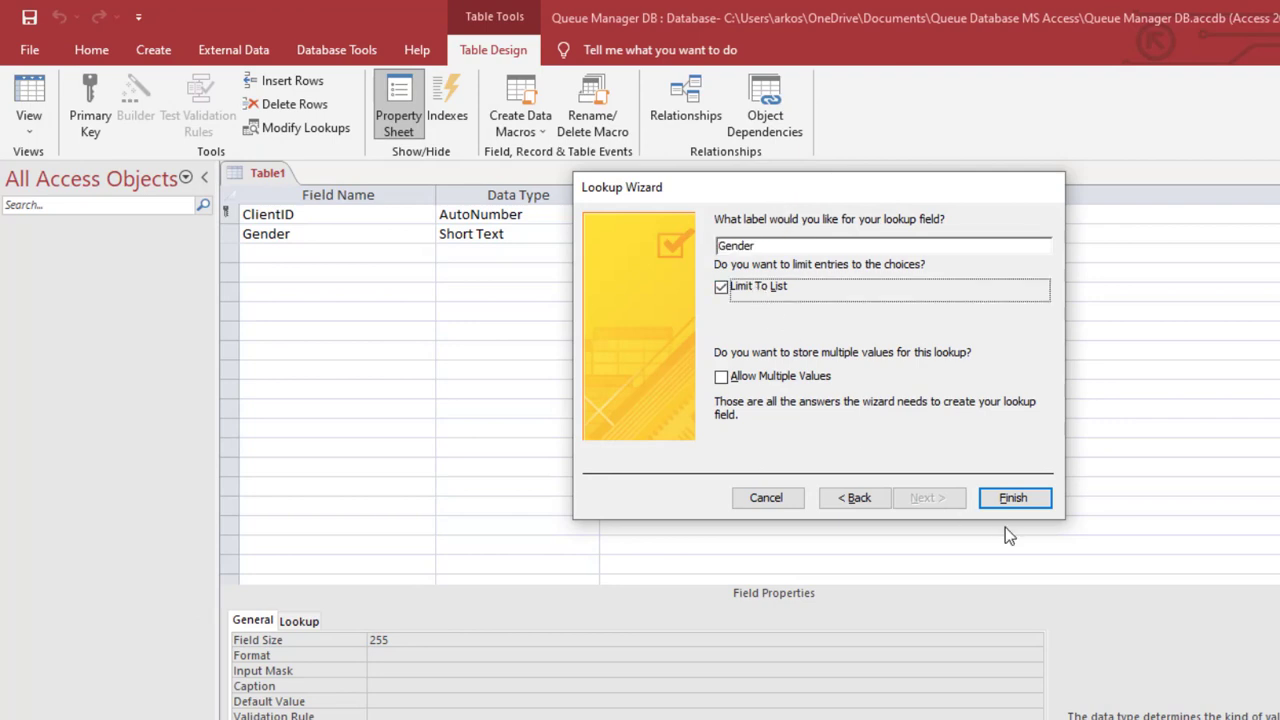
left_click(1013, 498)
Step: Begin saving the table design from the Table1 tab
left_click(340, 254)
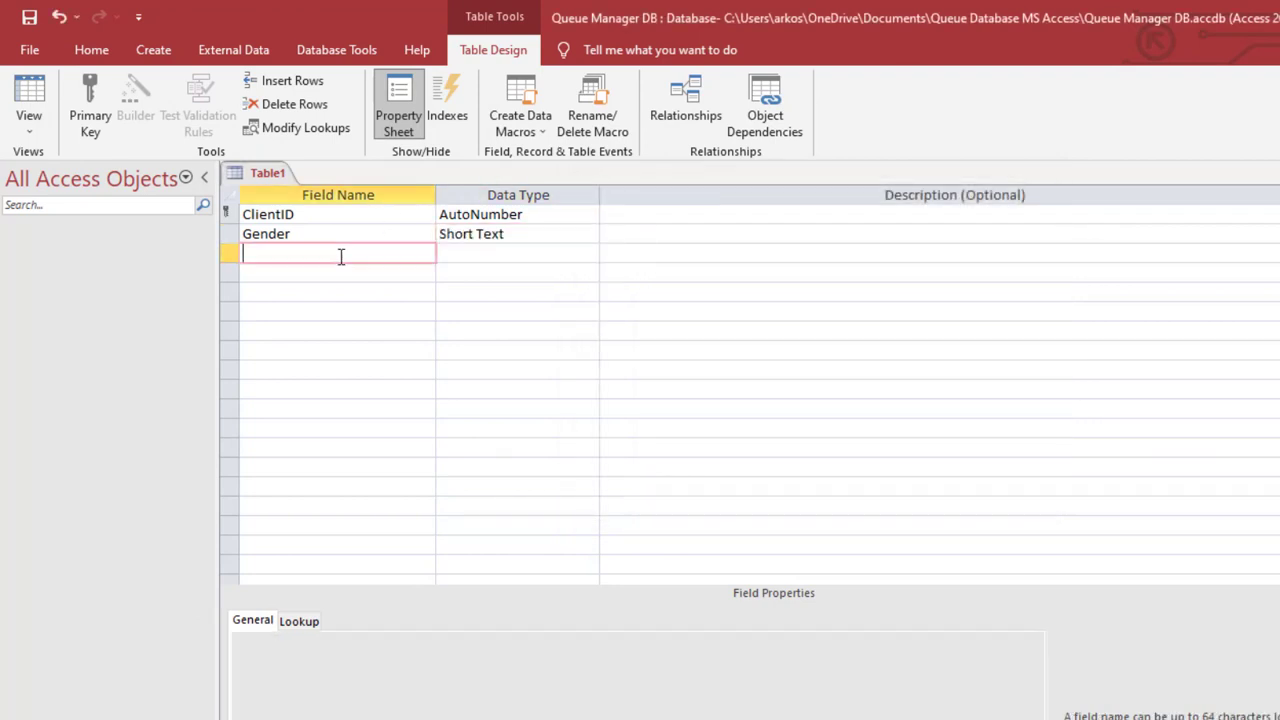
right_click(248, 175)
left_click(272, 182)
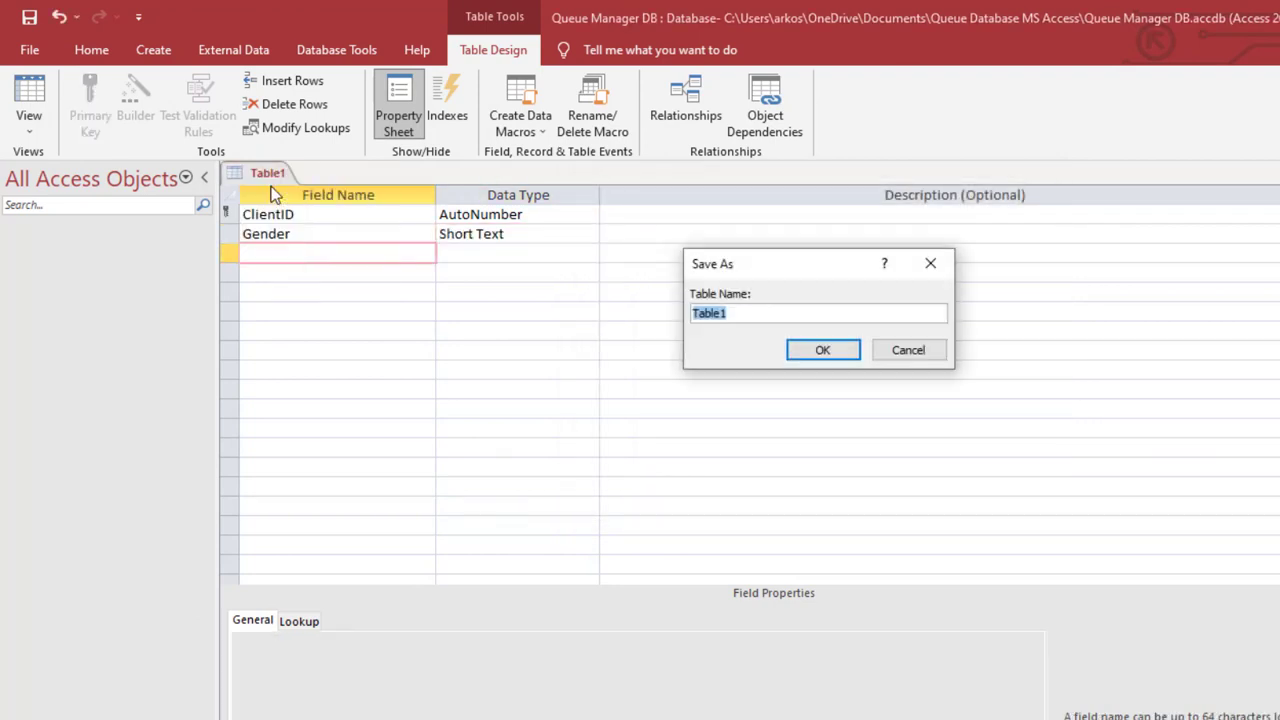
Step: Save the table as 'tb clients'
type("Clients tb")
key("BackSpace")
key("BackSpace")
key("BackSpace")
key("BackSpace")
key("BackSpace")
key("BackSpace")
key("BackSpace")
key("BackSpace")
key("BackSpace")
key("BackSpace")
type("tb clients")
key("Return")
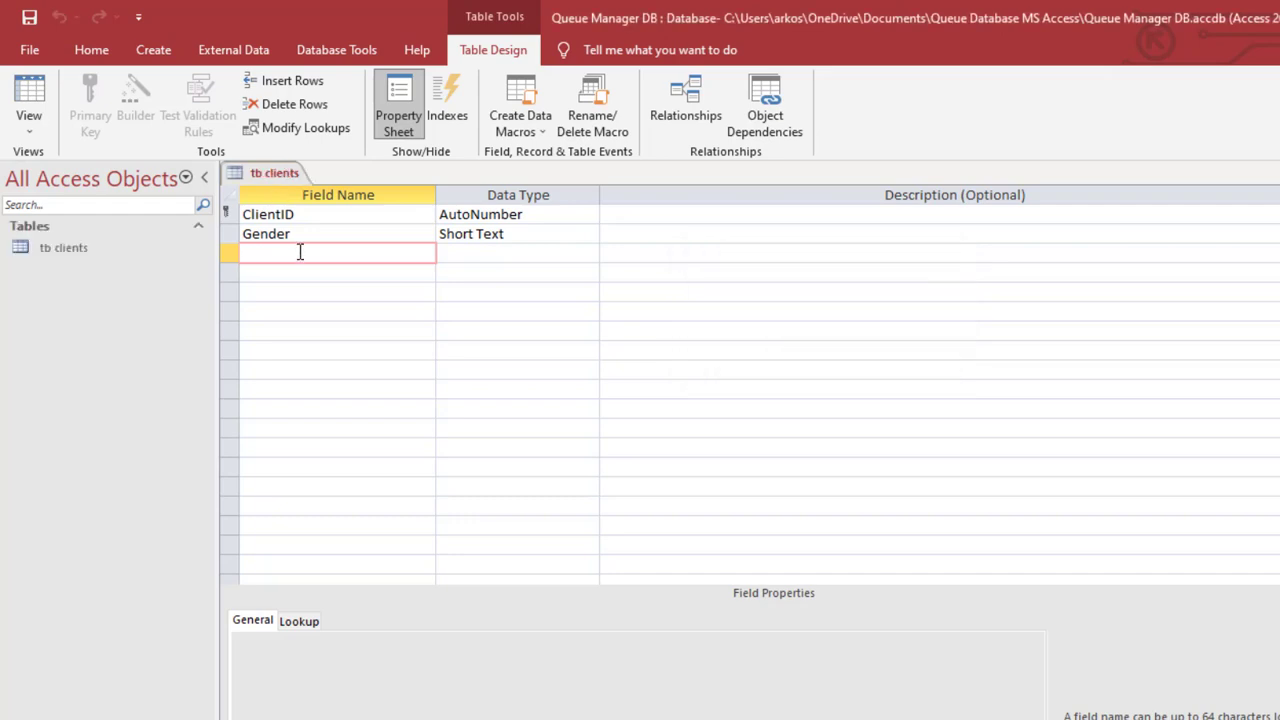
Step: Add a Long Text field named Reason and a new field named Status
type("Reason")
key("Tab")
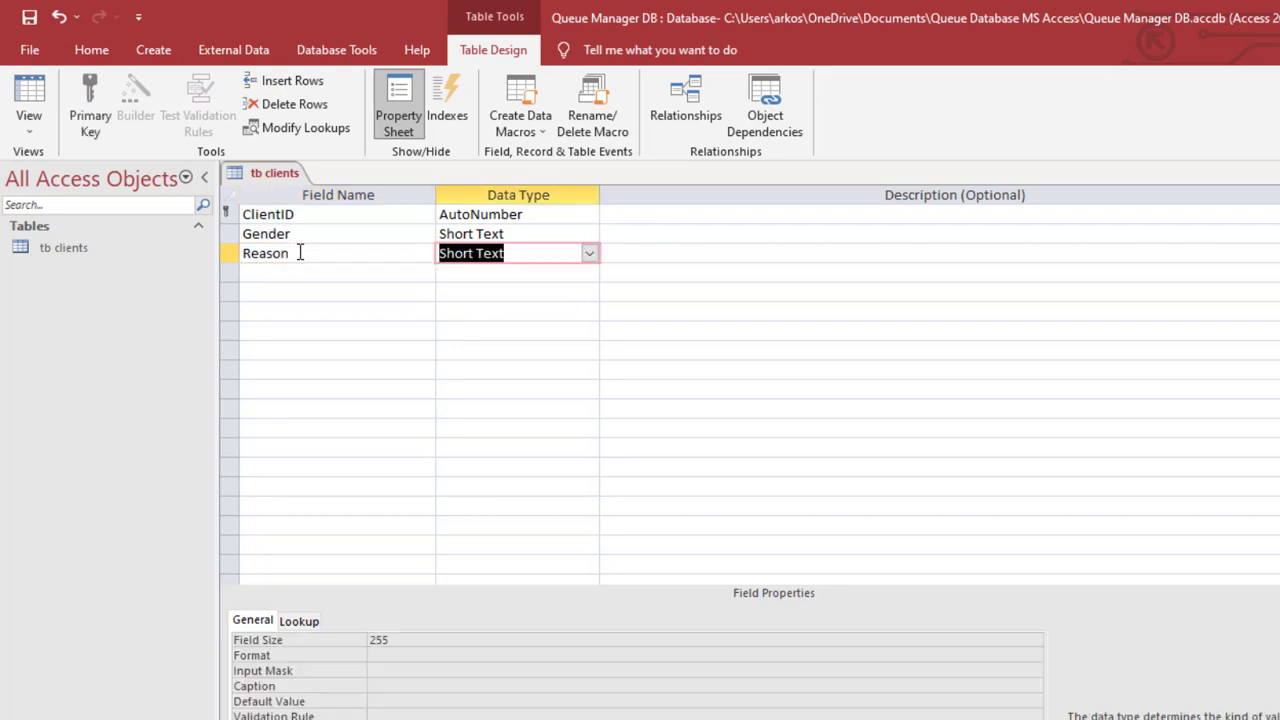
type("long")
key("Tab")
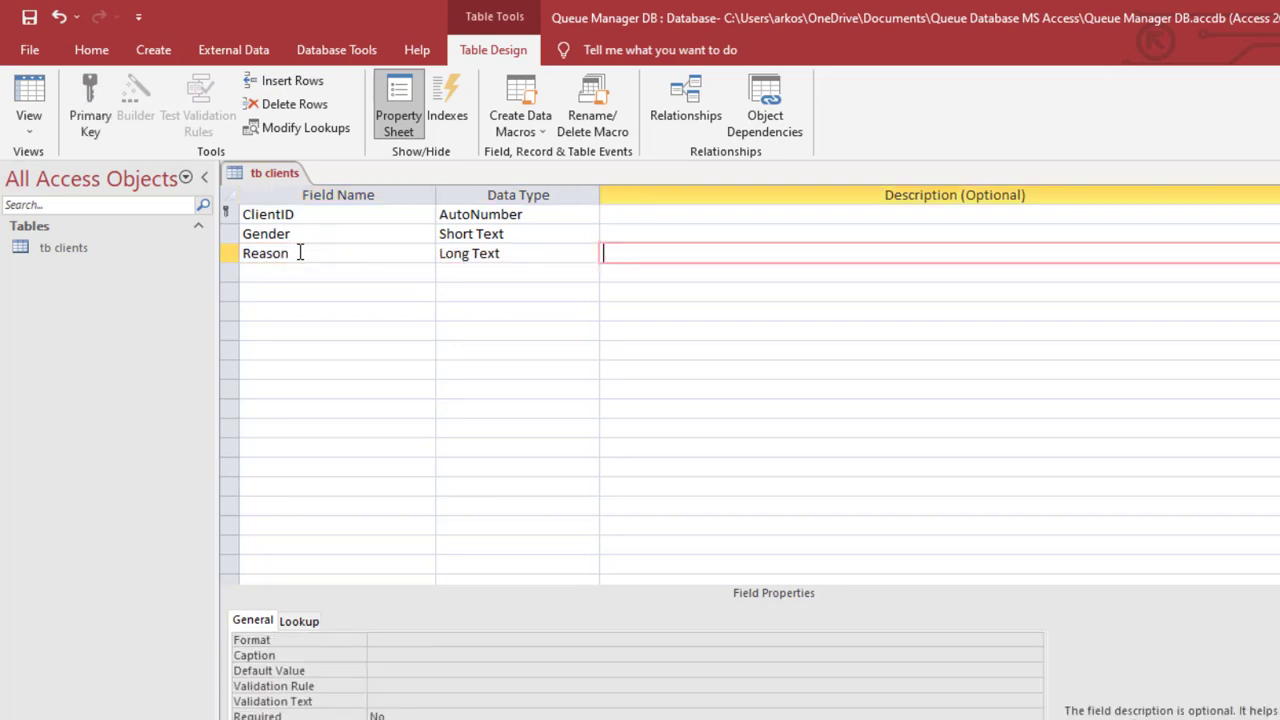
key("Tab")
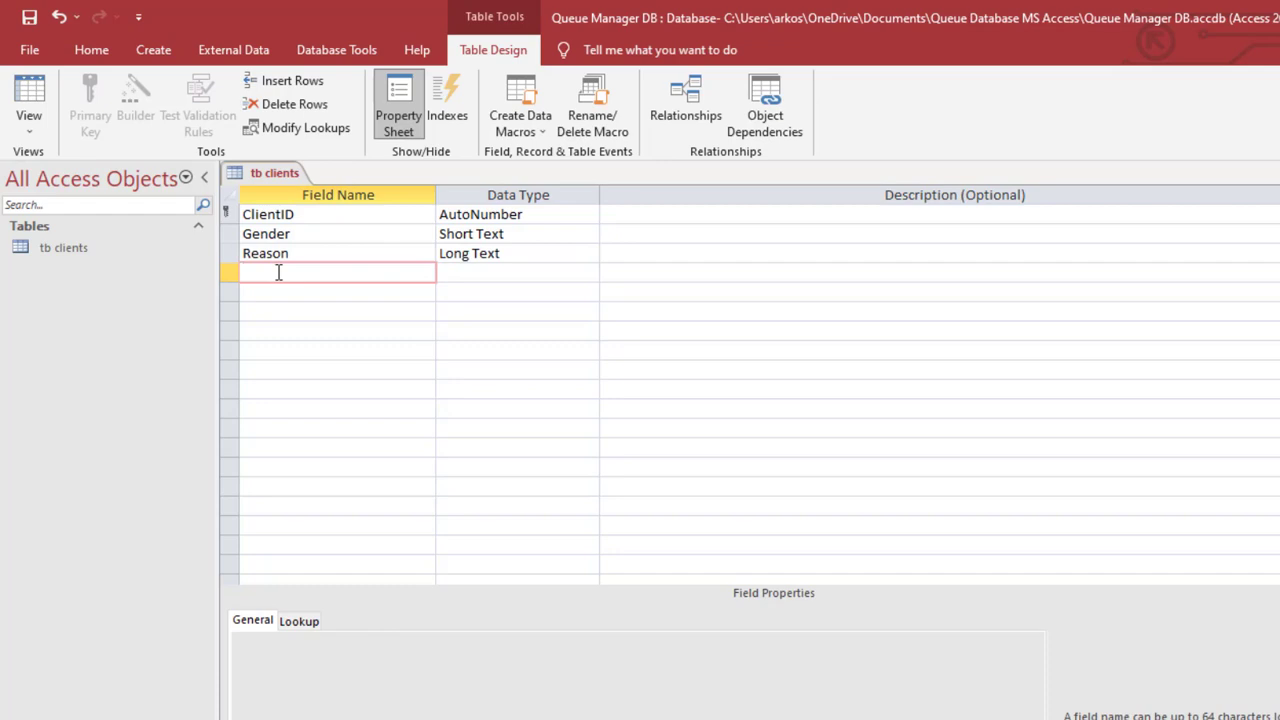
type("Status")
key("Tab")
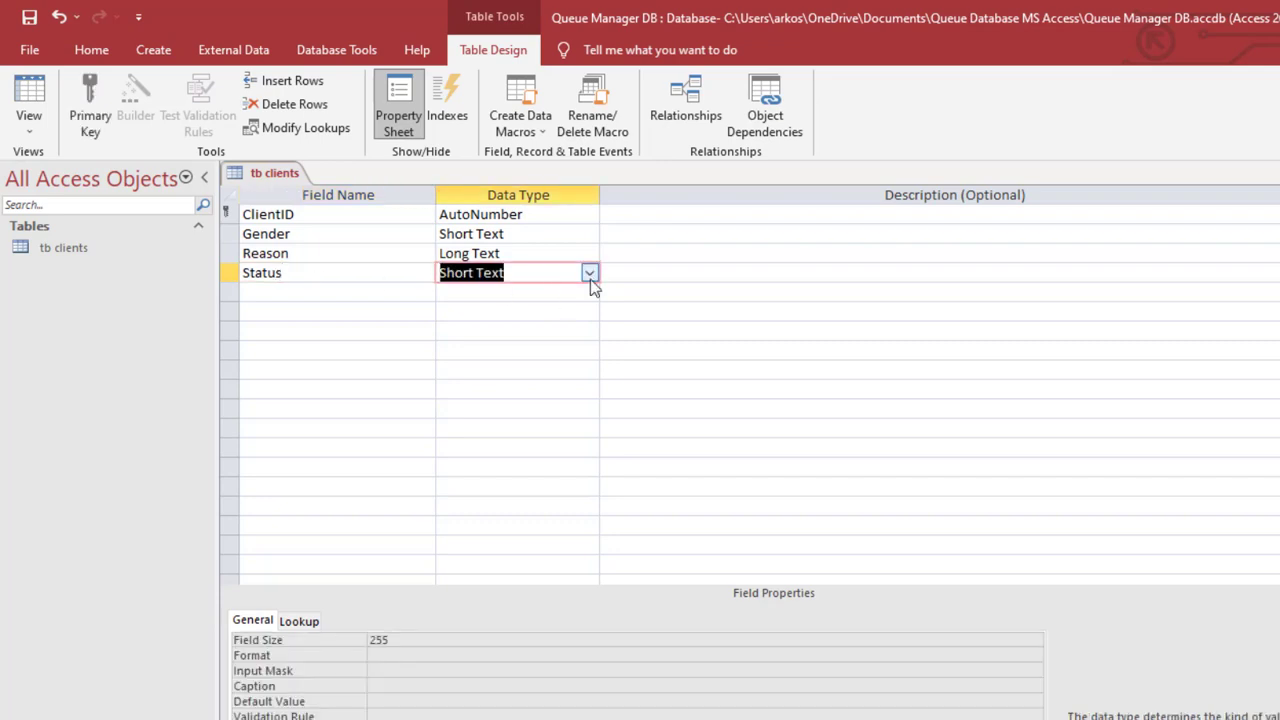
Step: Turn Status into a lookup of Waiting, Served and Serving, limited to the list
left_click(590, 273)
left_click(476, 550)
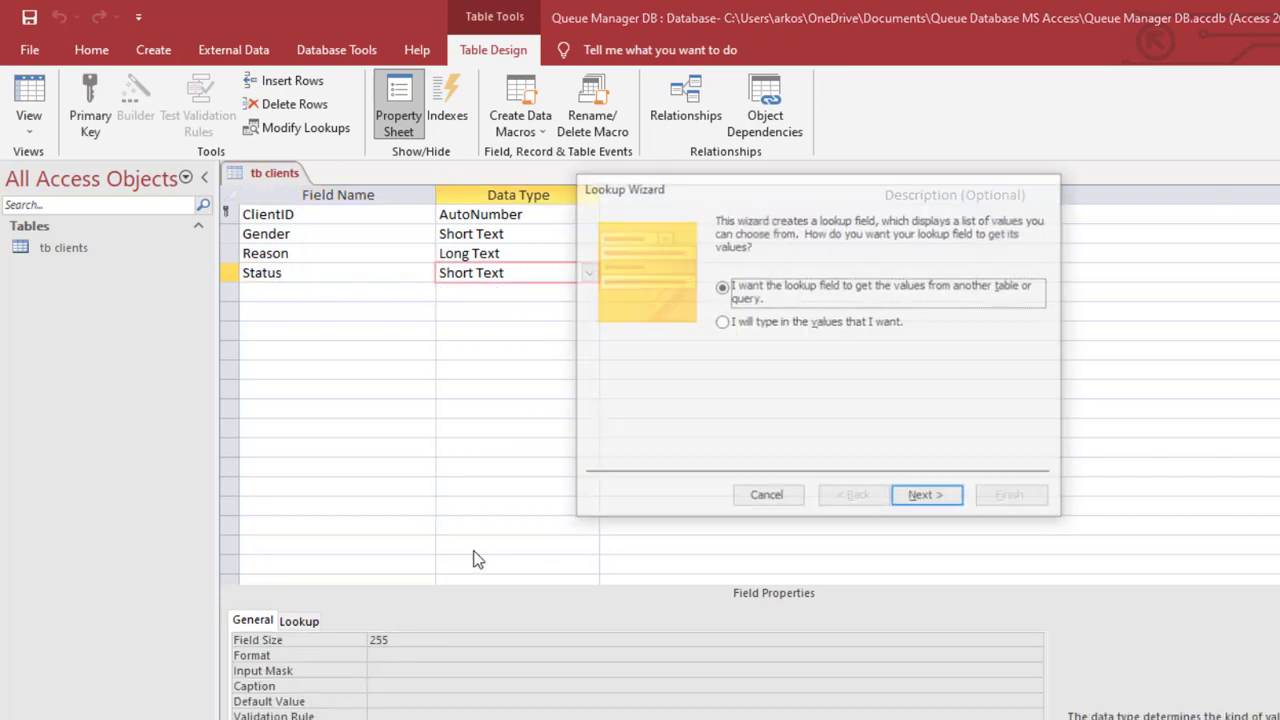
left_click(767, 324)
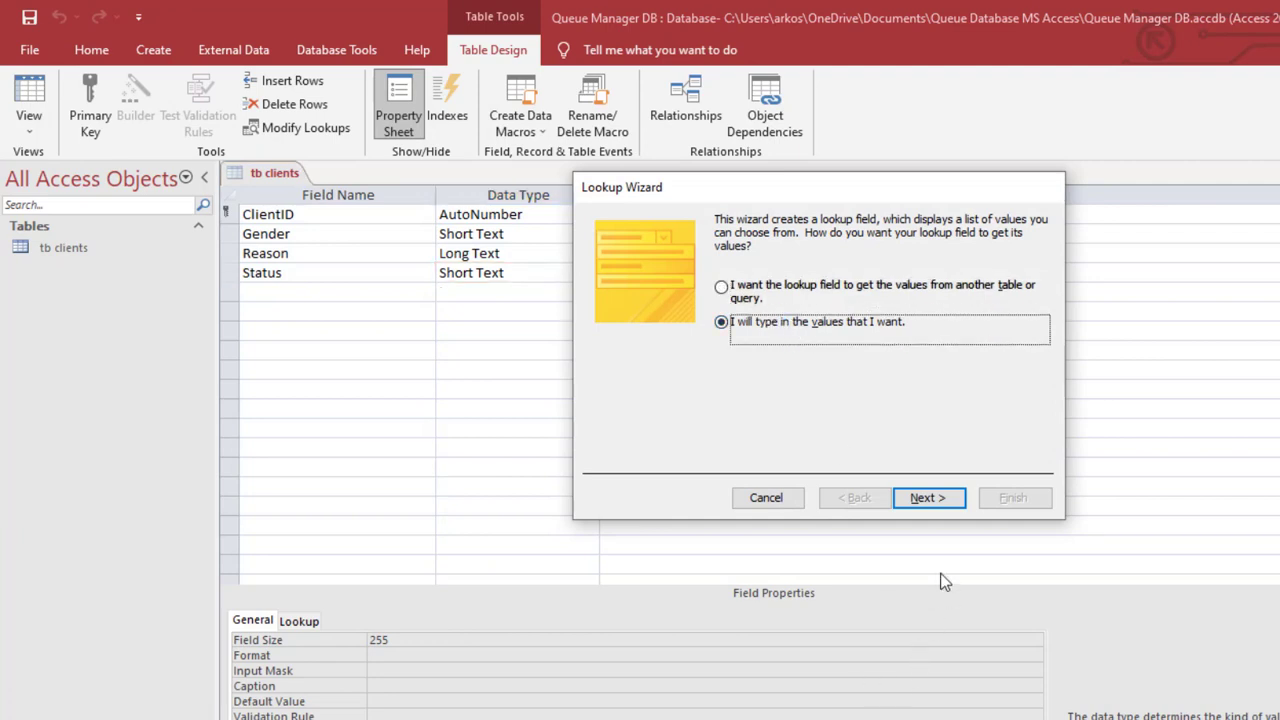
left_click(930, 502)
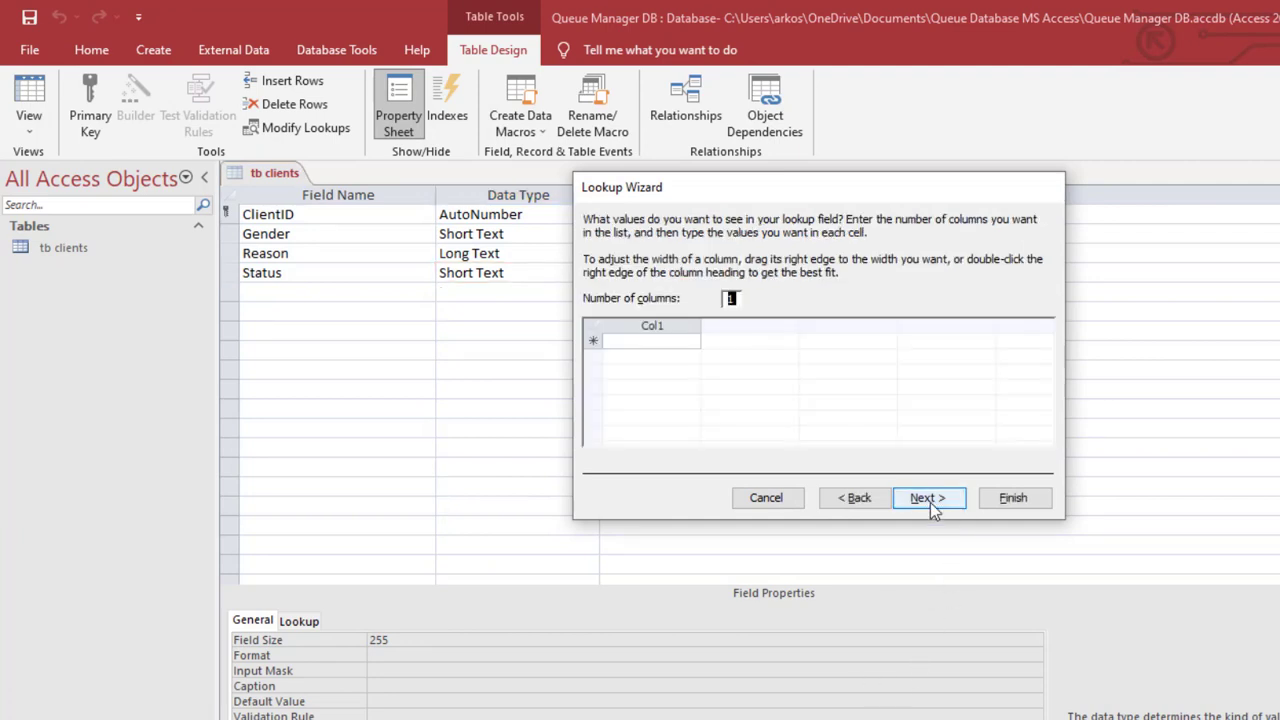
left_click(674, 343)
type("Wa")
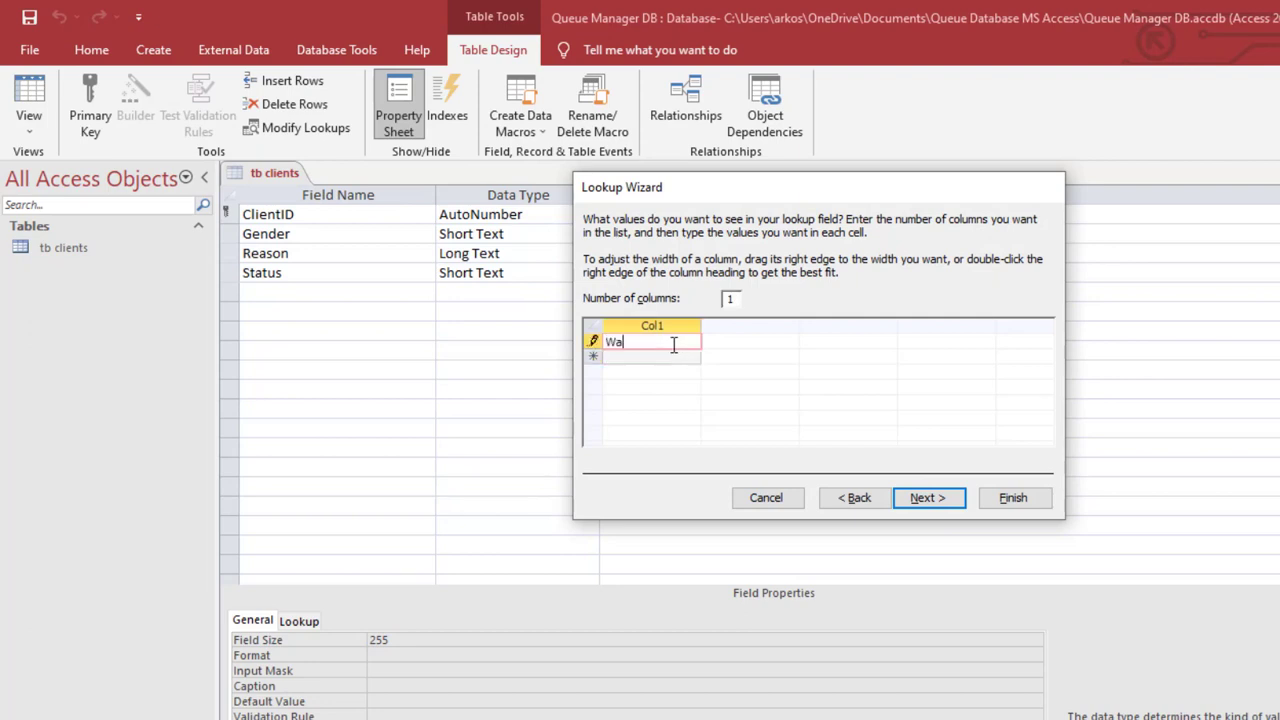
type("iting")
key("Return")
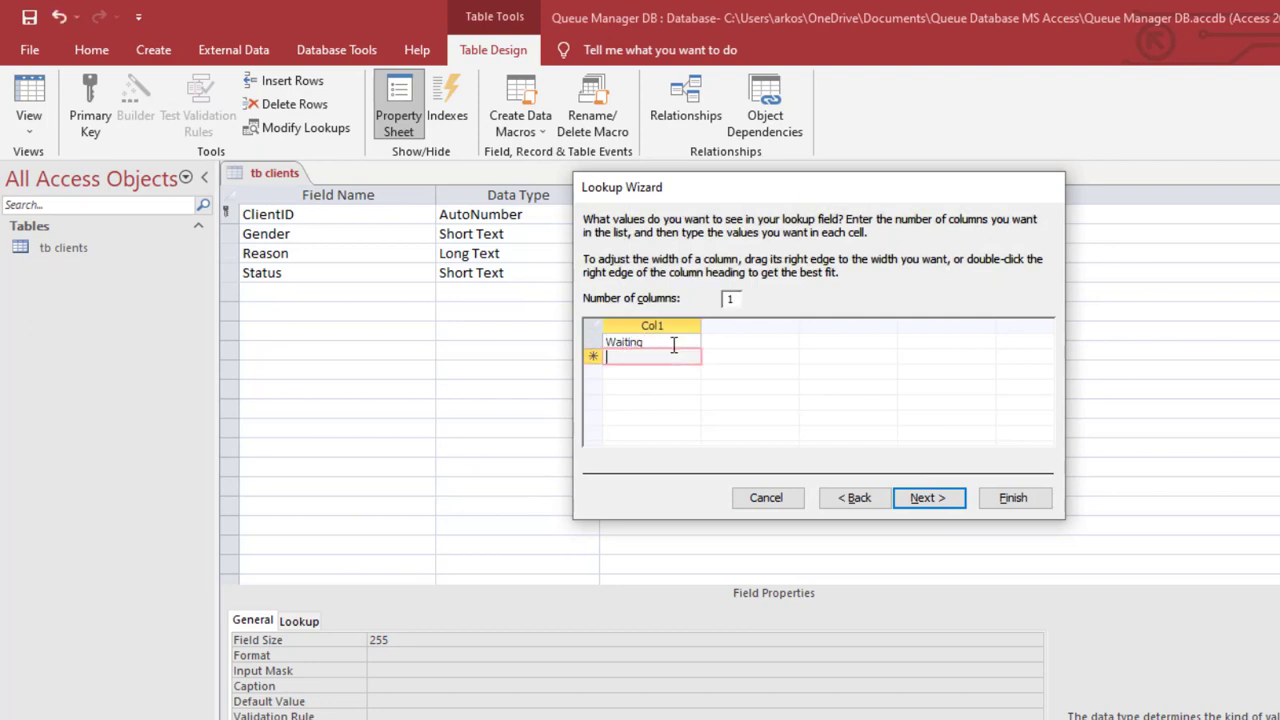
type("Served")
key("Return")
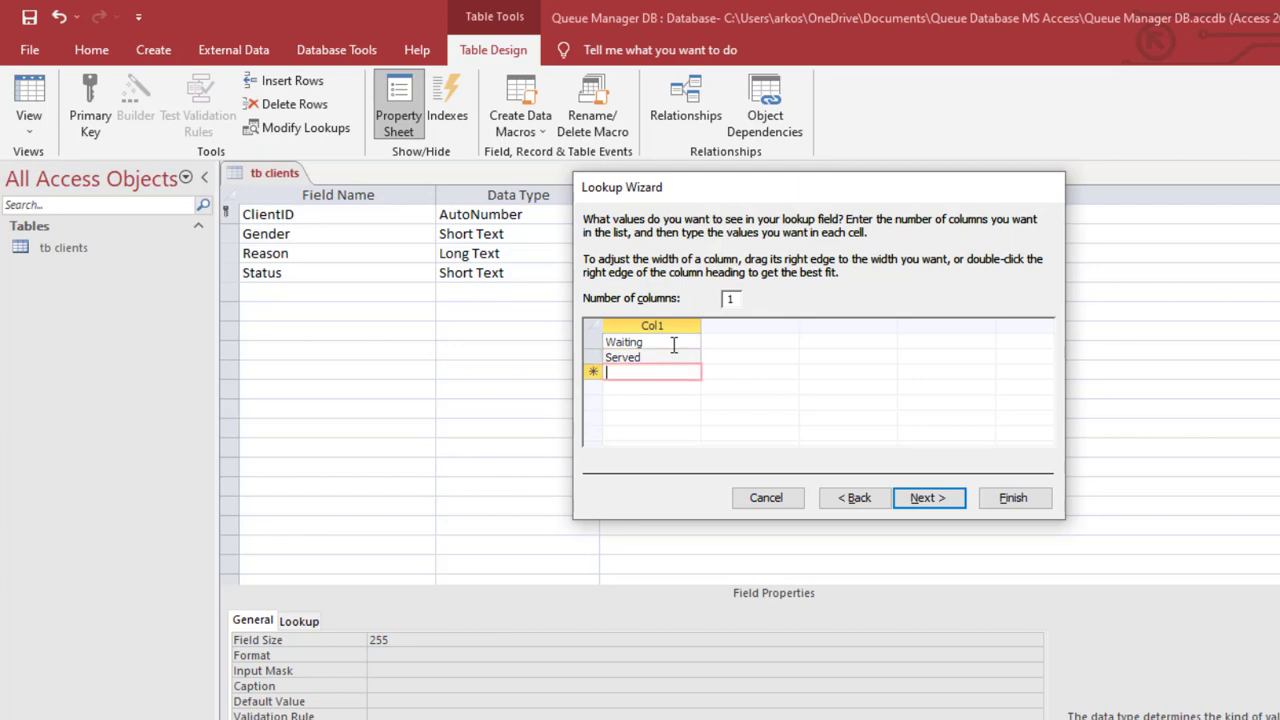
type("Serving")
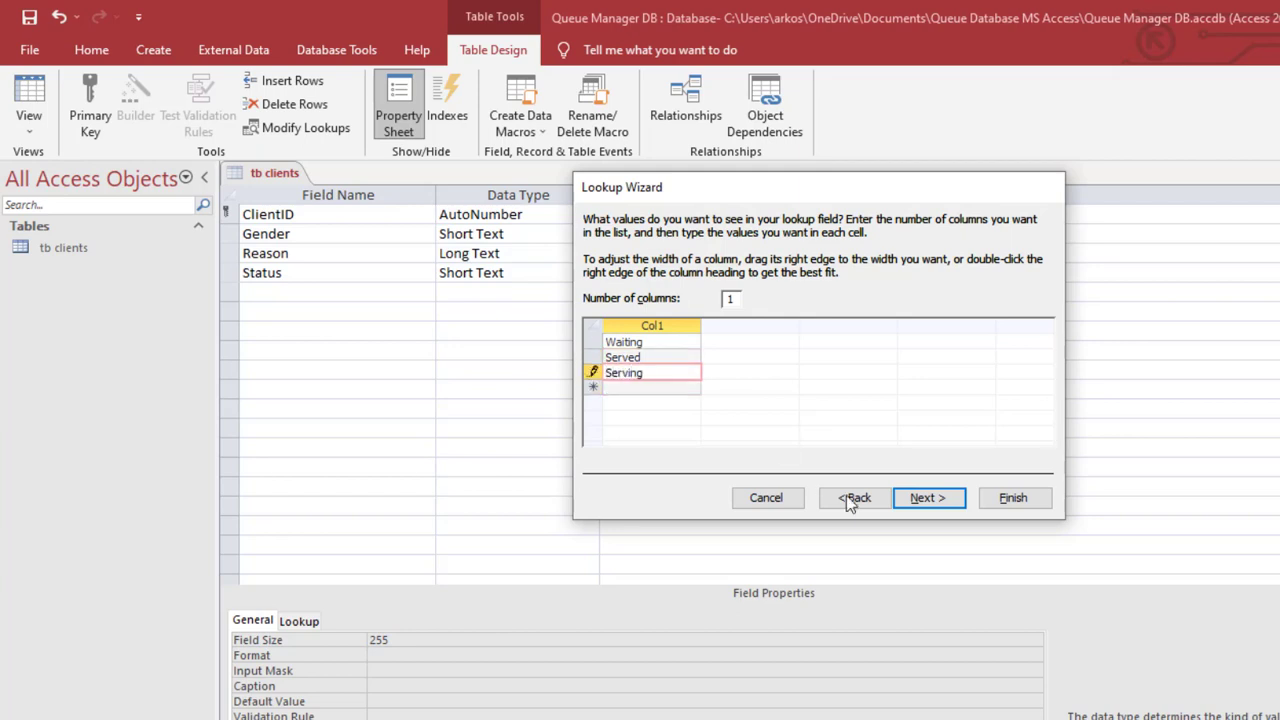
left_click(928, 497)
left_click(770, 284)
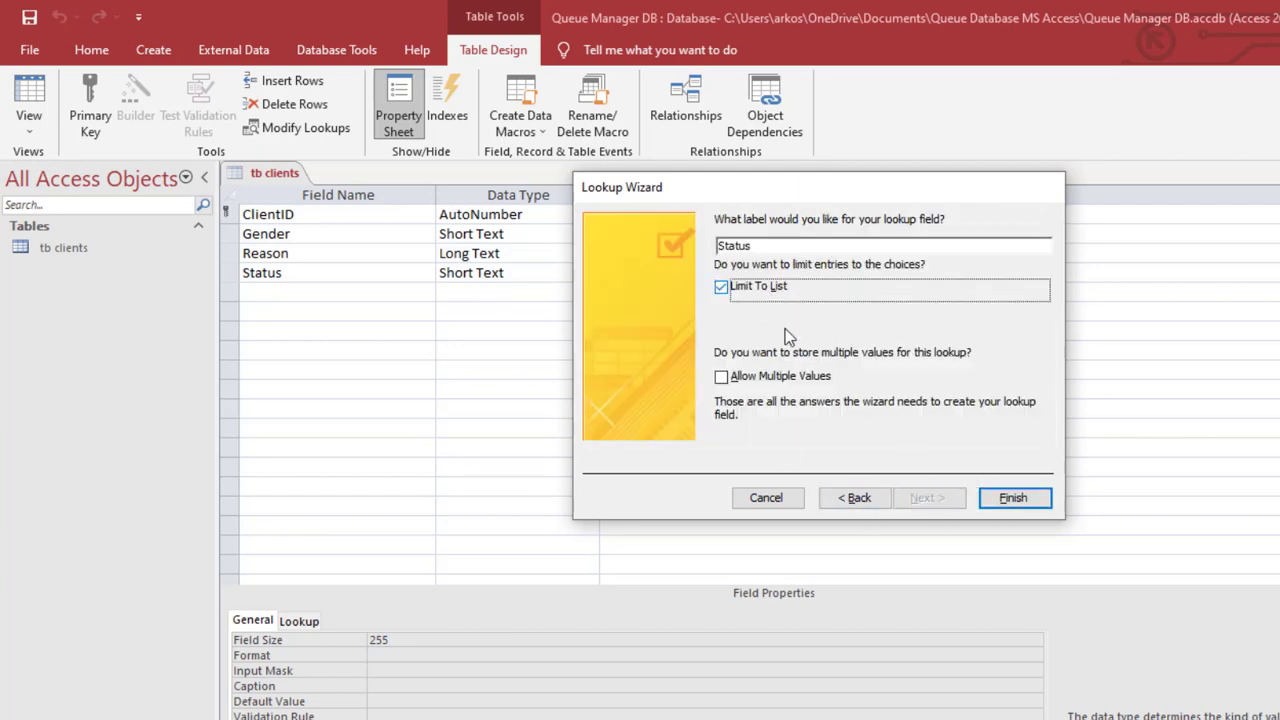
left_click(1021, 500)
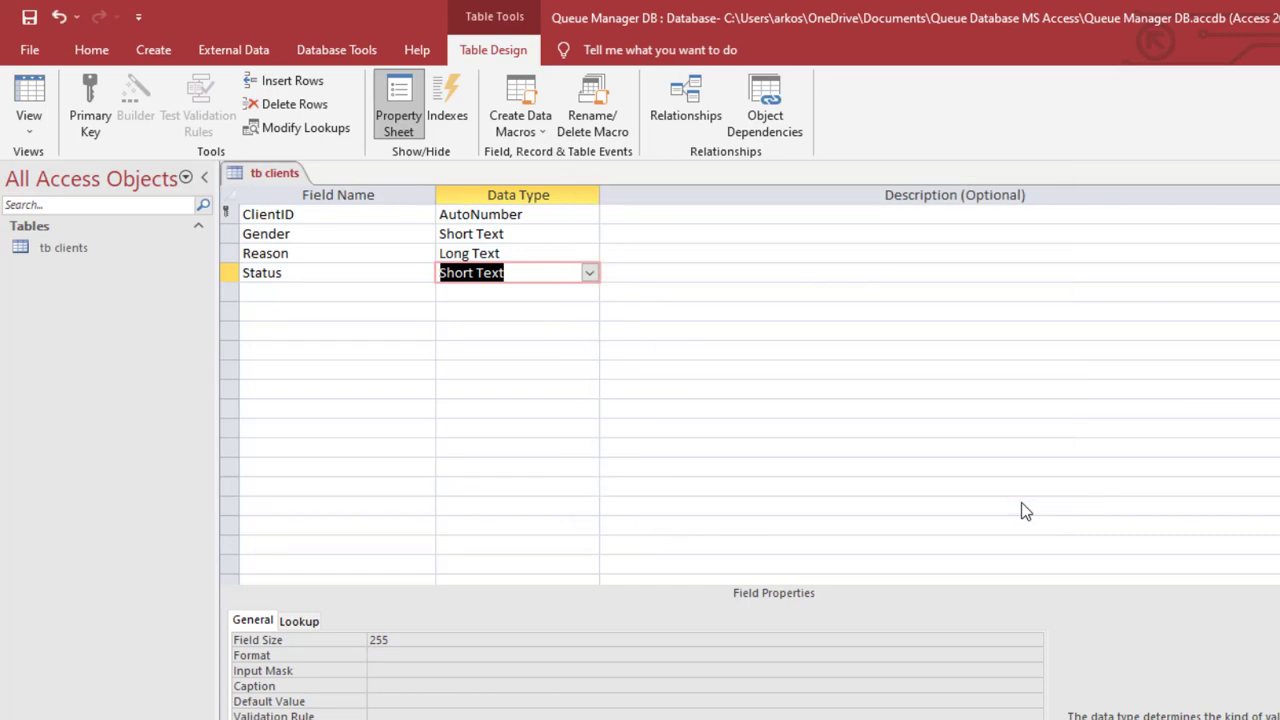
left_click(334, 292)
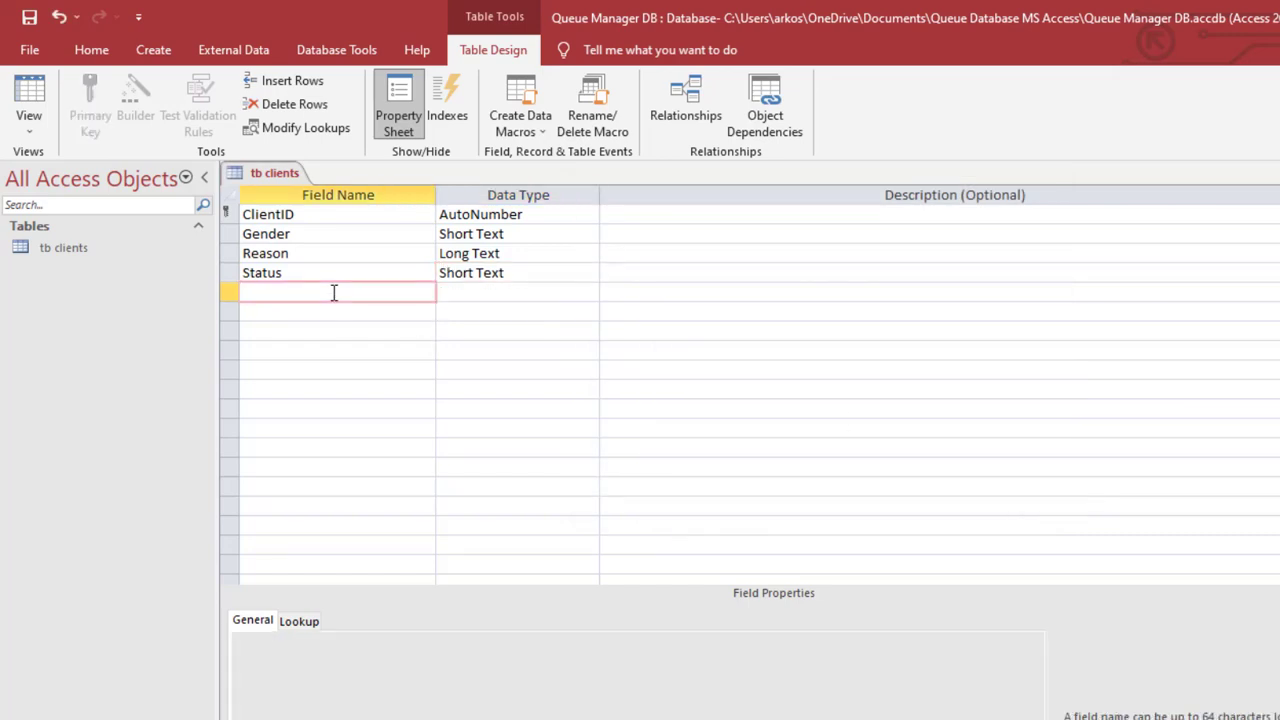
Step: Add EntryDate and EntryTime fields, both of Date/Time type
type("Tick")
key("BackSpace")
key("BackSpace")
key("BackSpace")
key("BackSpace")
type("EntryDate")
key("Tab")
type("d")
key("Tab")
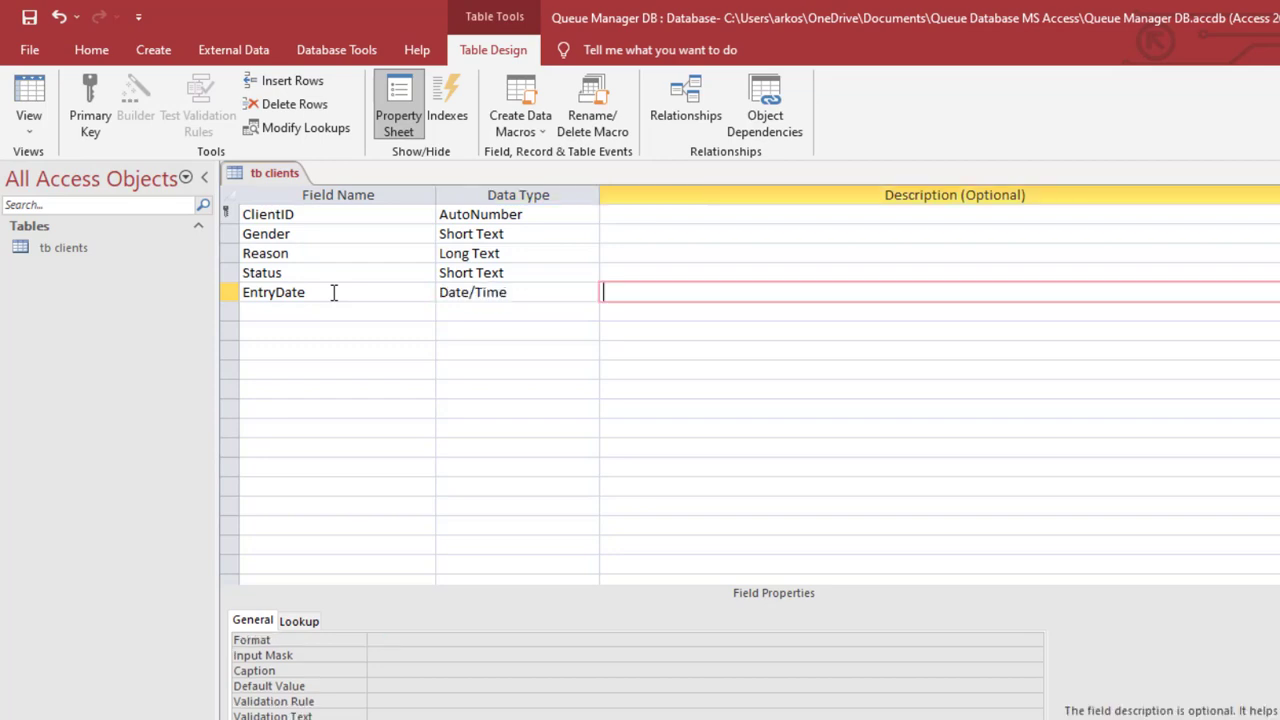
left_click(293, 311)
type("EntryTime")
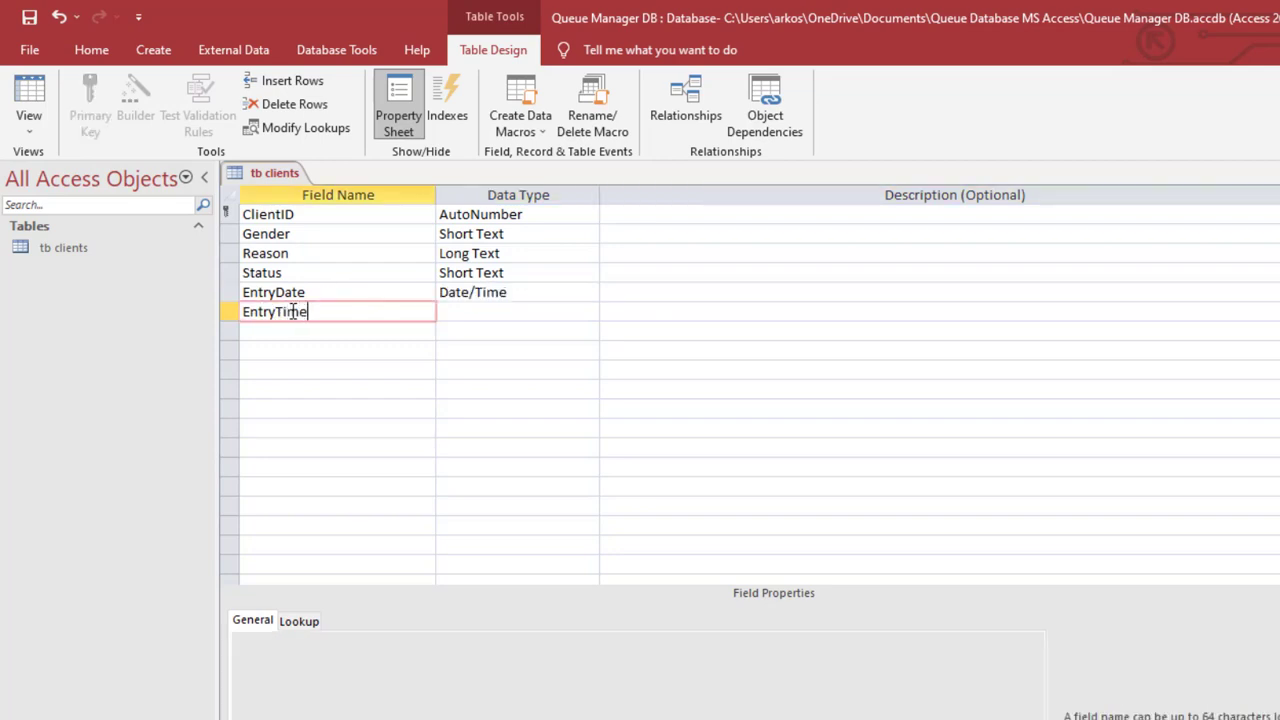
key("Tab")
type("dat")
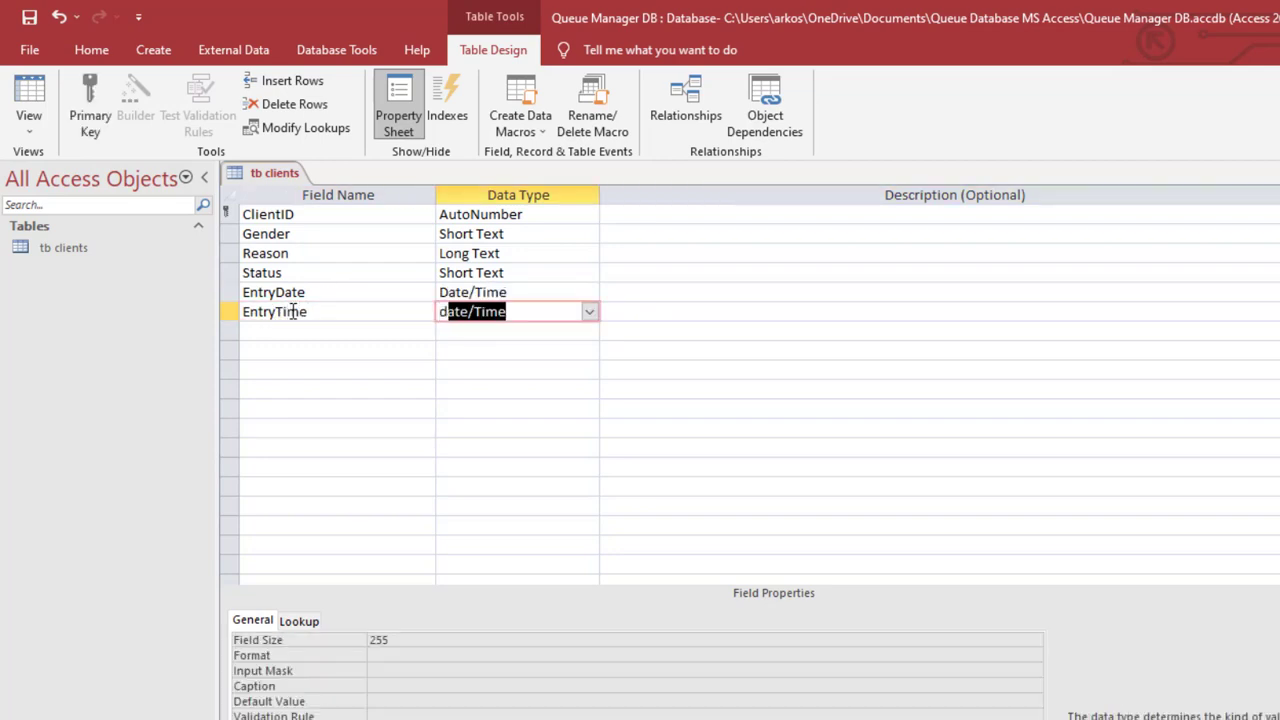
key("Tab")
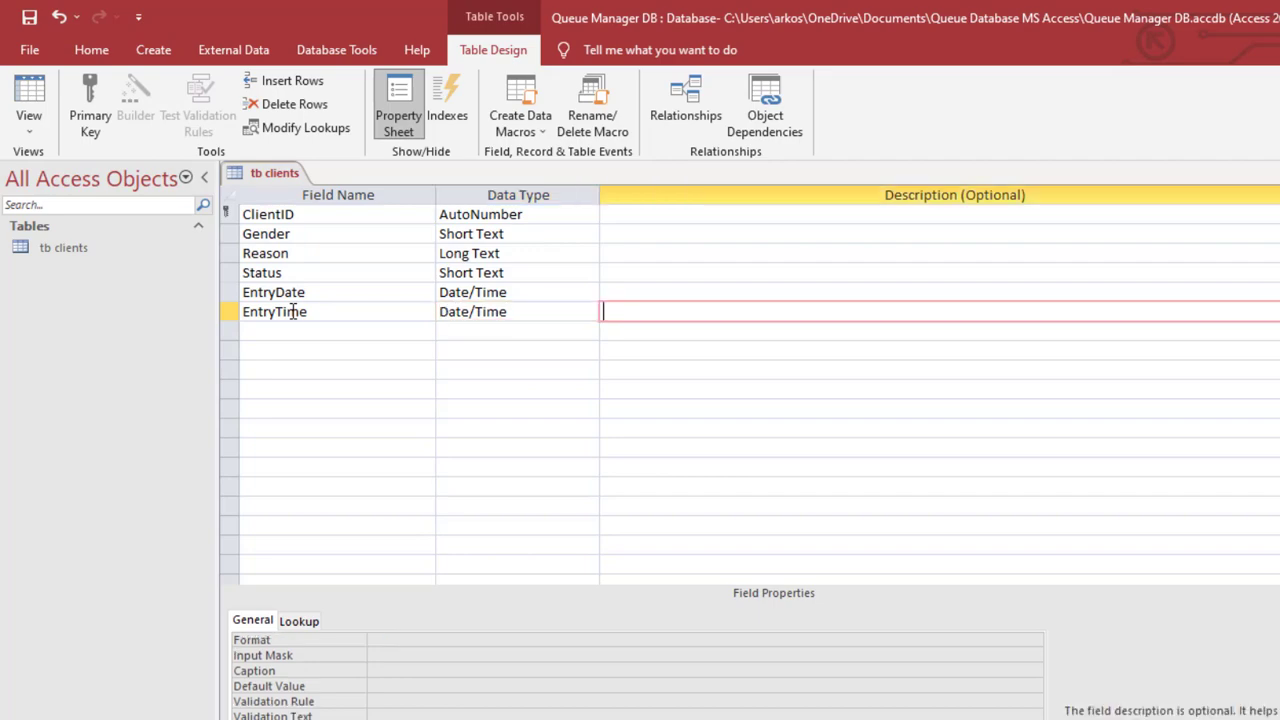
Step: Give EntryDate a default value of =Date() and a validation rule of =Time()
left_click(526, 293)
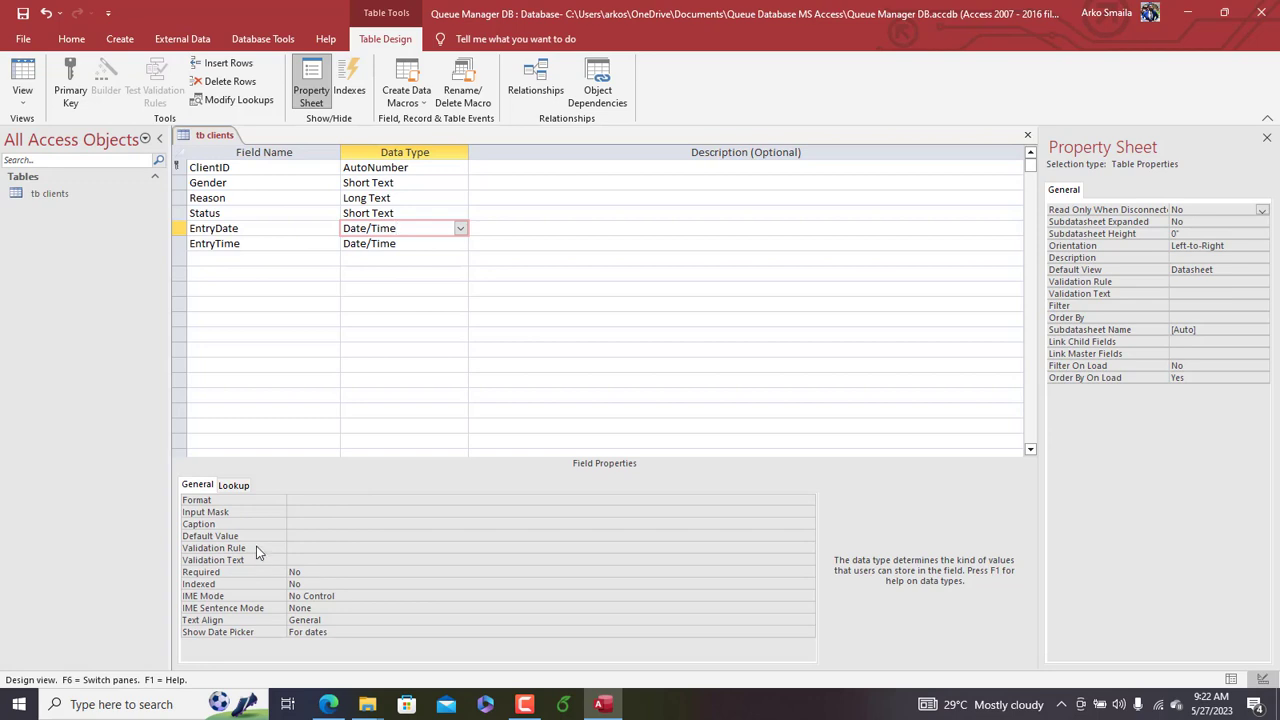
left_click(311, 535)
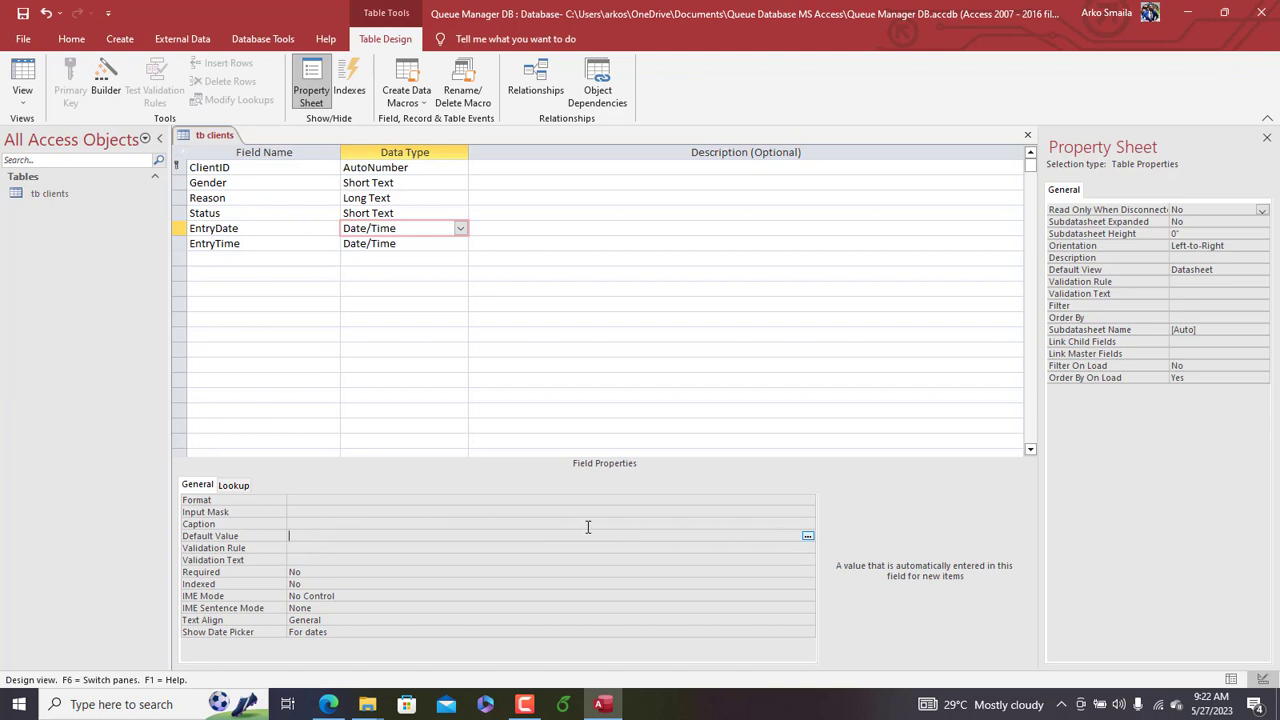
type("=date()")
key("Return")
type("=")
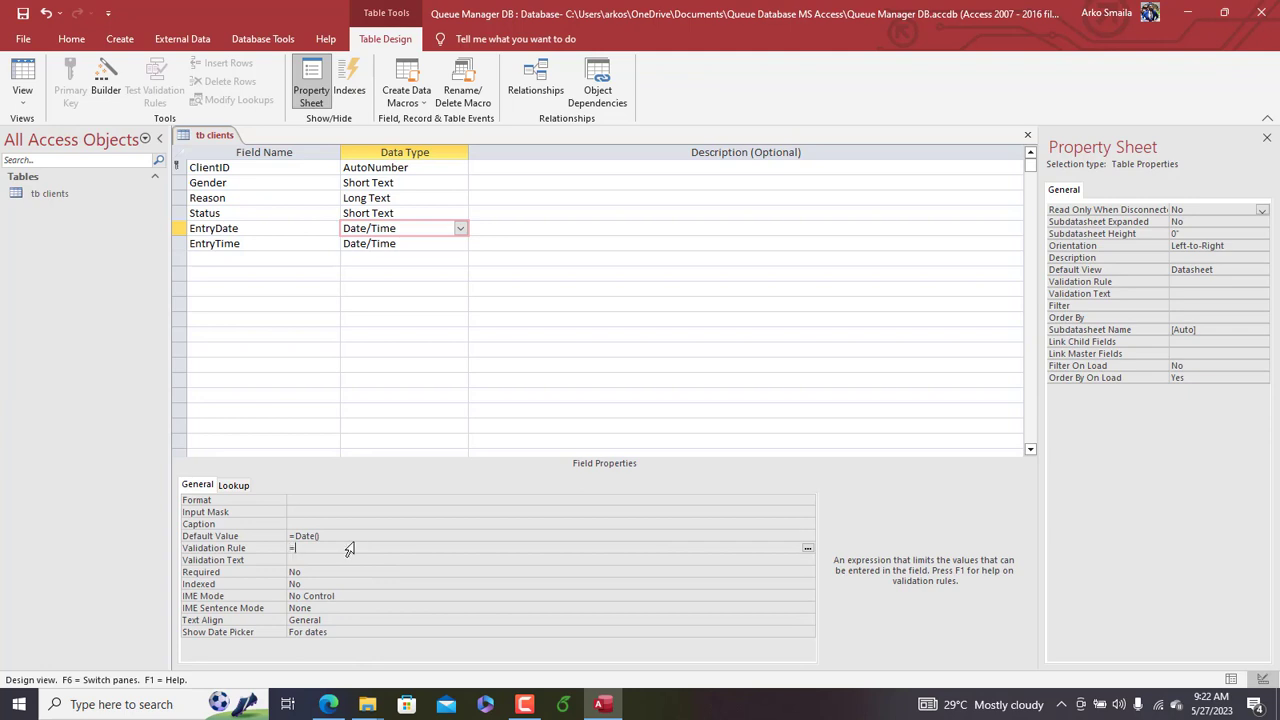
type("time()")
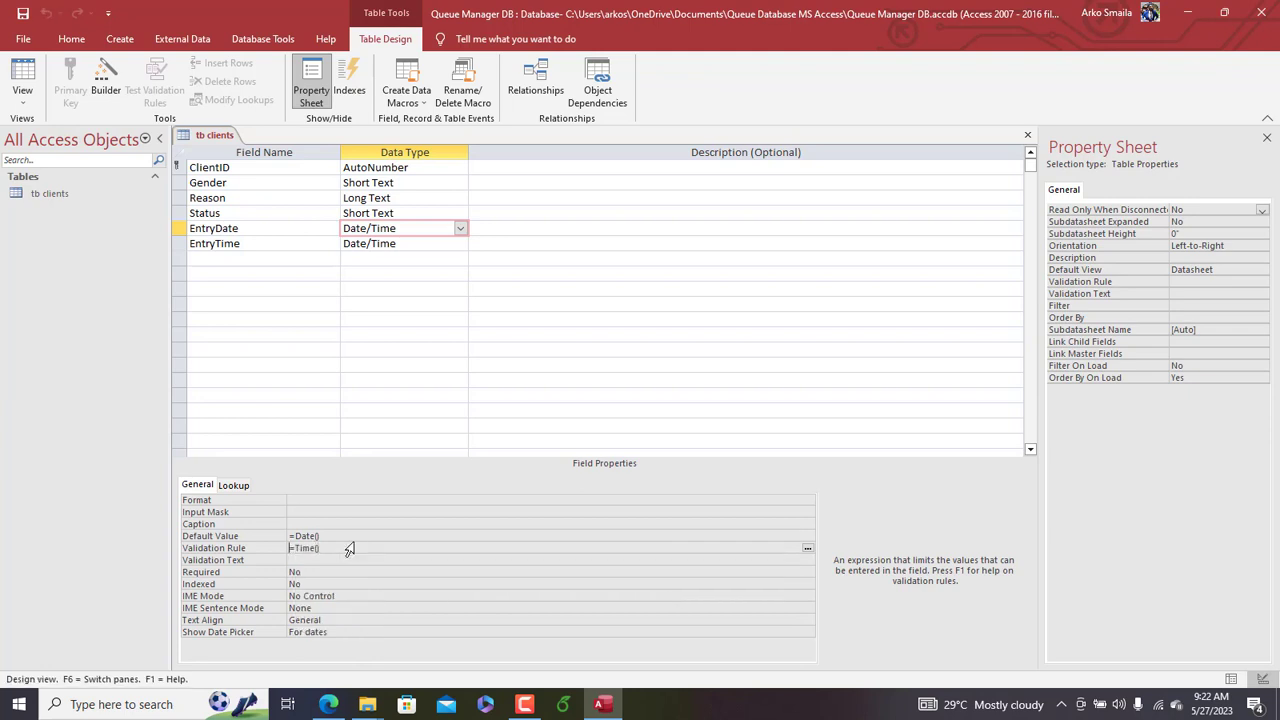
left_click(211, 262)
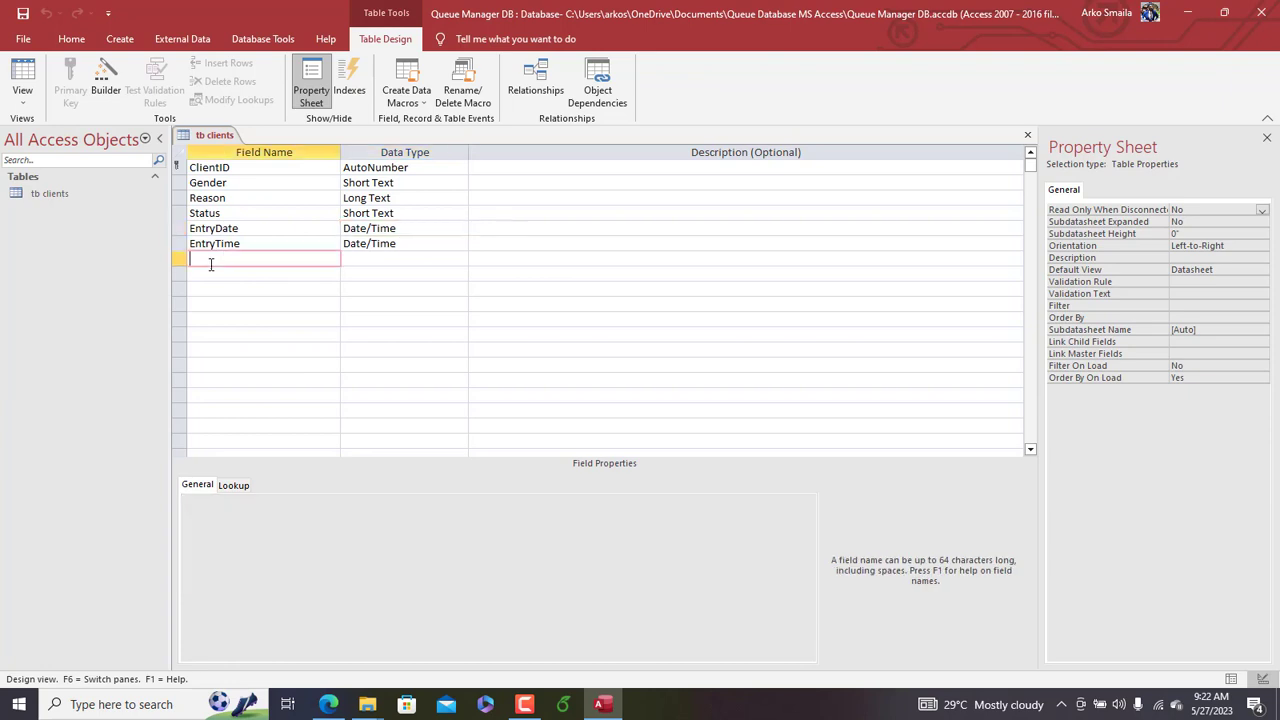
Step: Add a TicketCode field of Calculated type
type("Tic")
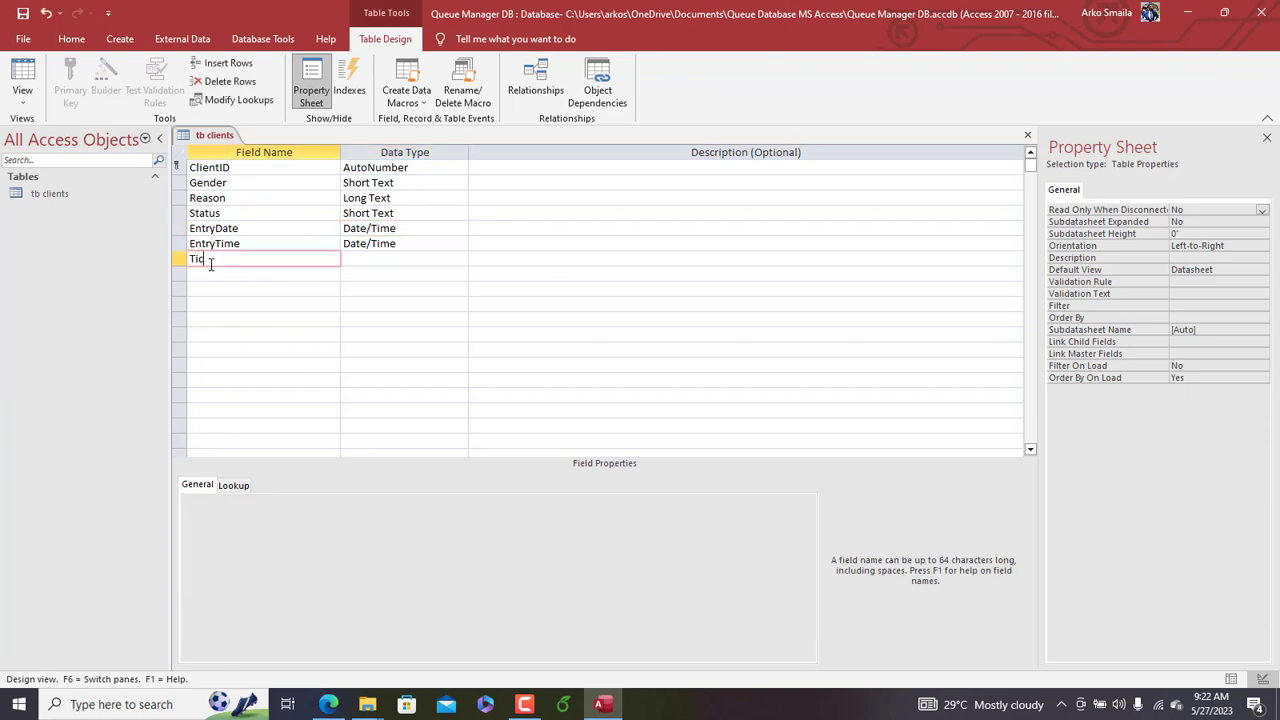
type("ketCods")
key("Tab")
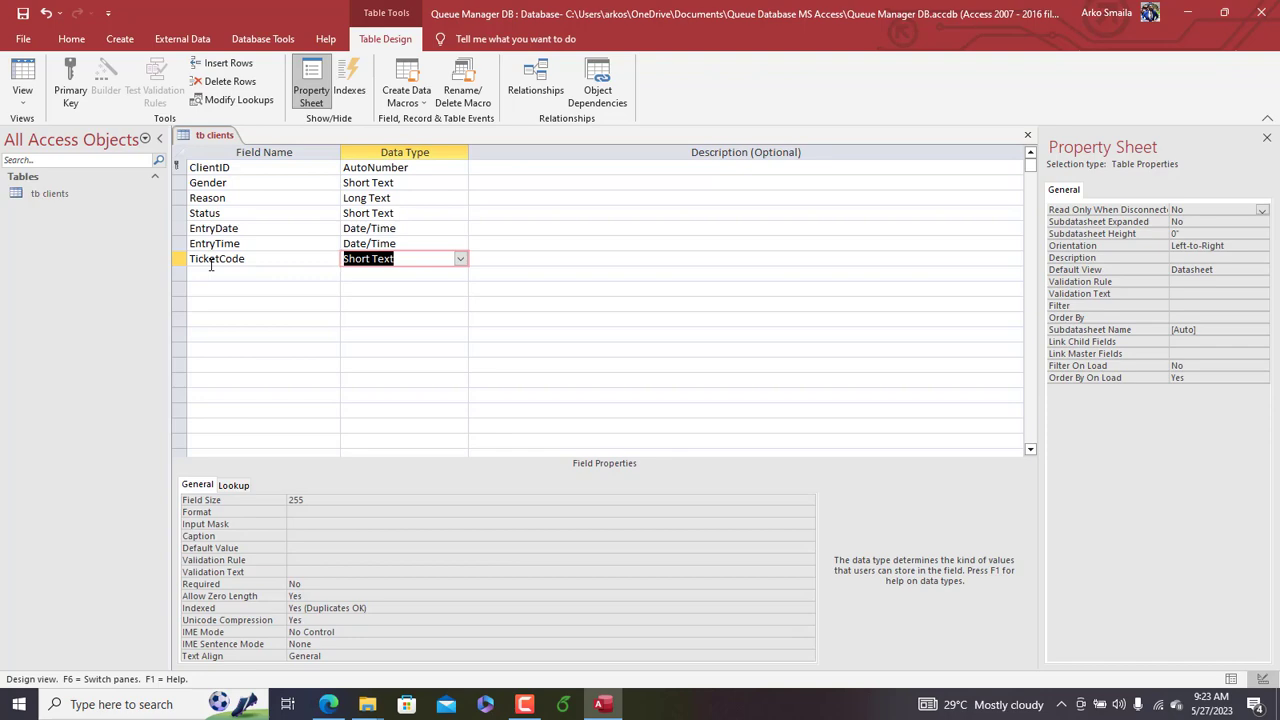
type("calculated")
key("Return")
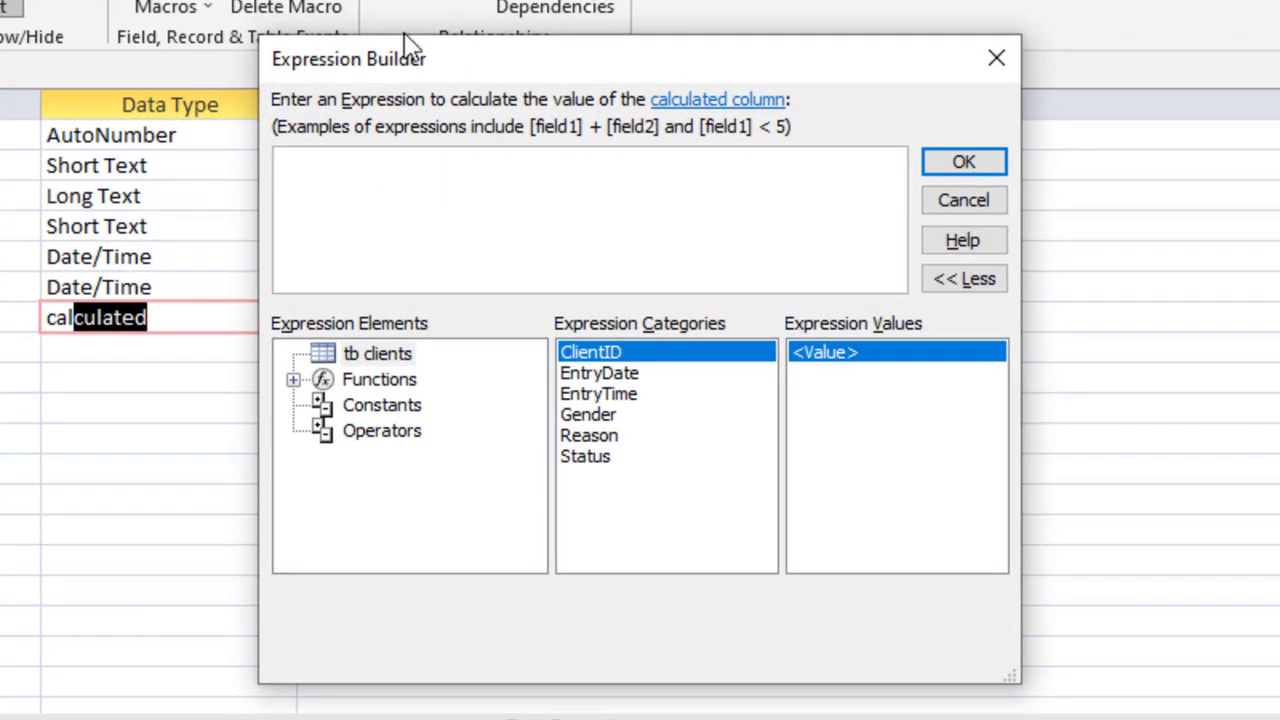
Step: Start the TicketCode expression with [ClientID]&Day([EntryDate])
left_click_drag(413, 77, 558, 160)
type("Cl")
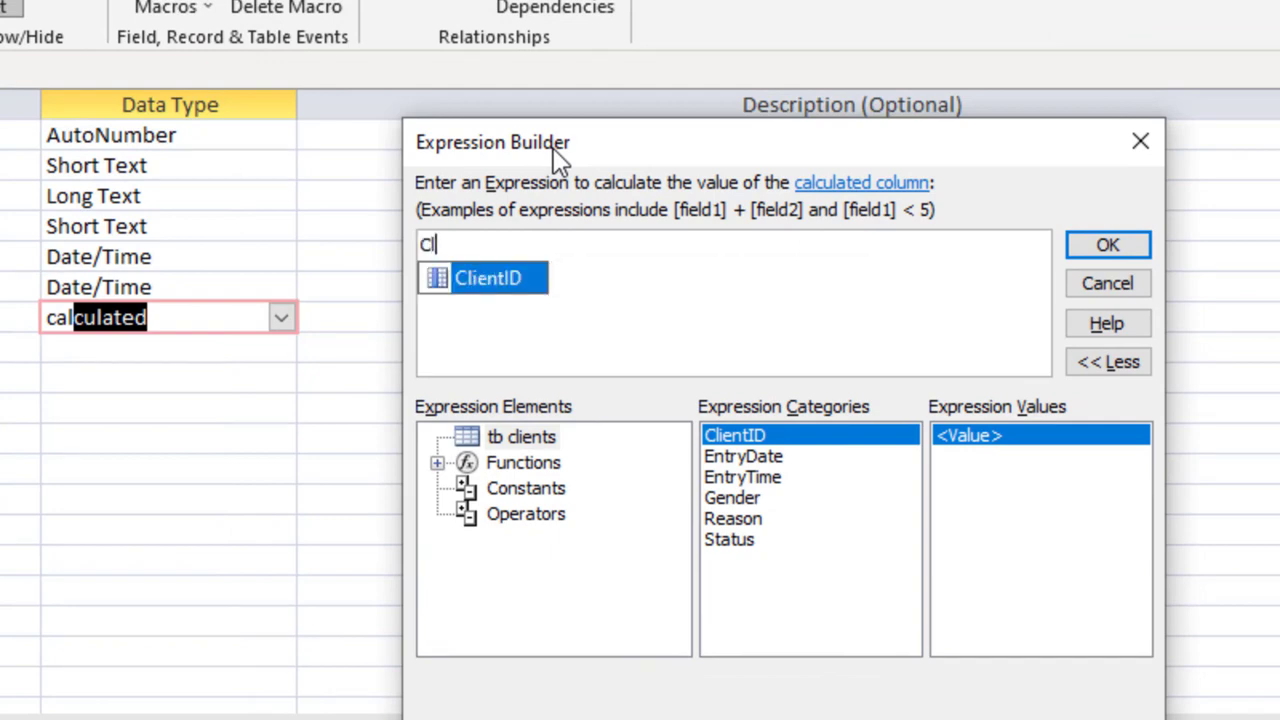
double_click(508, 280)
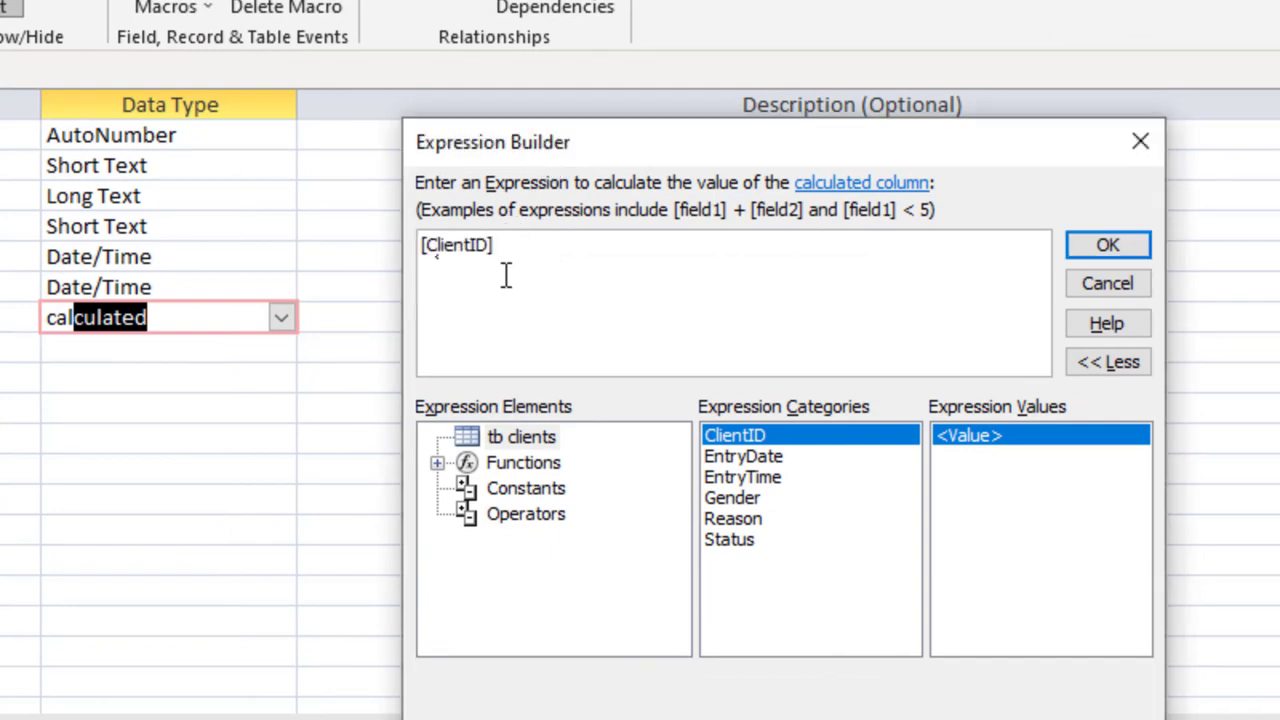
type("&day")
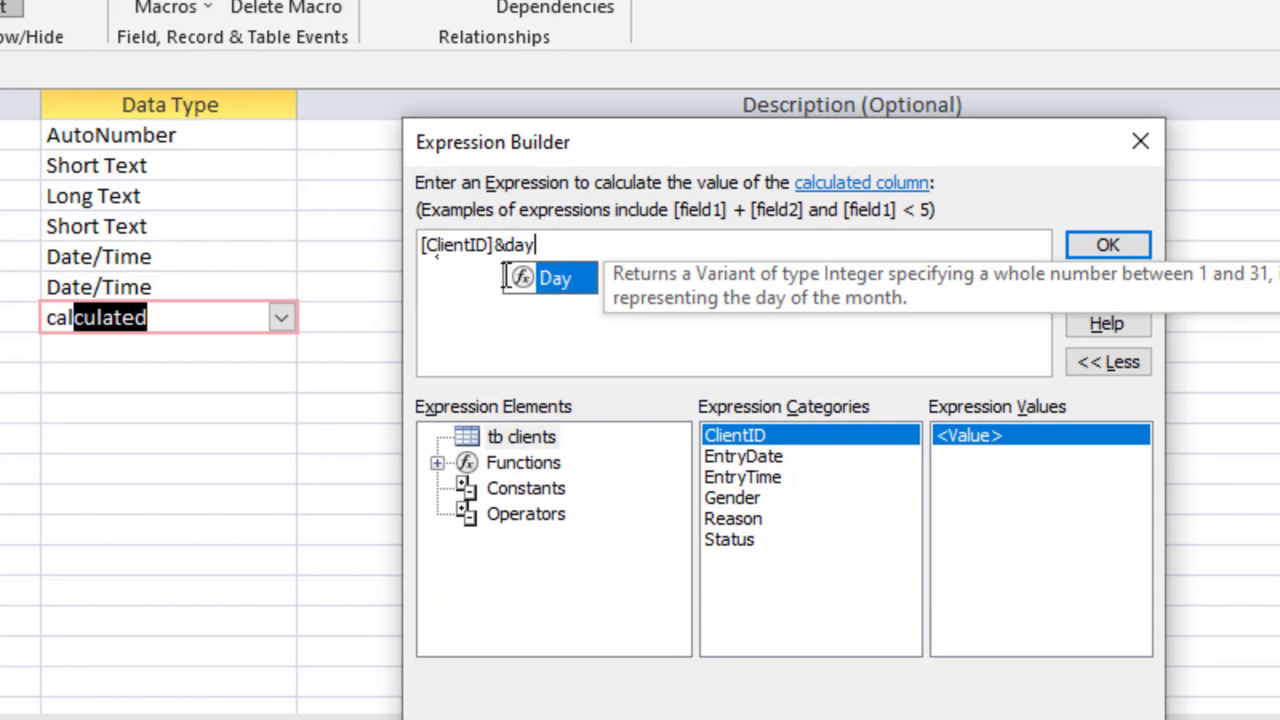
double_click(575, 278)
type("ent")
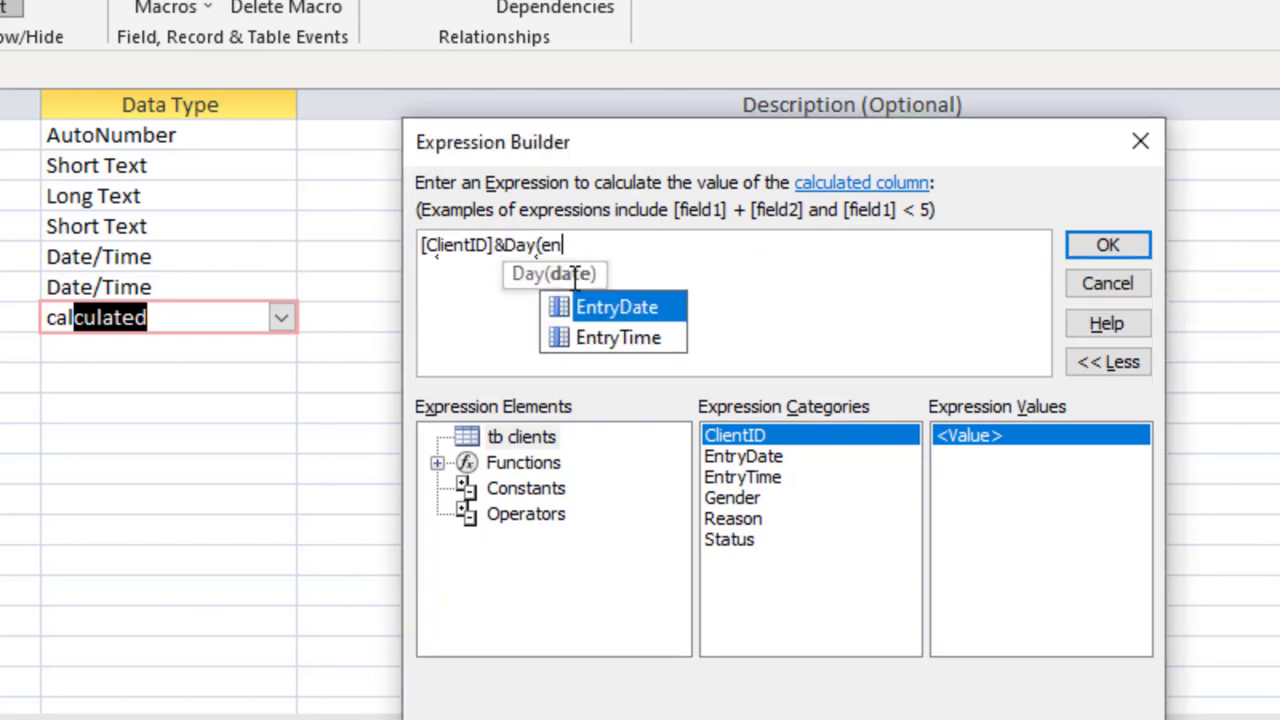
double_click(617, 308)
type(")&&")
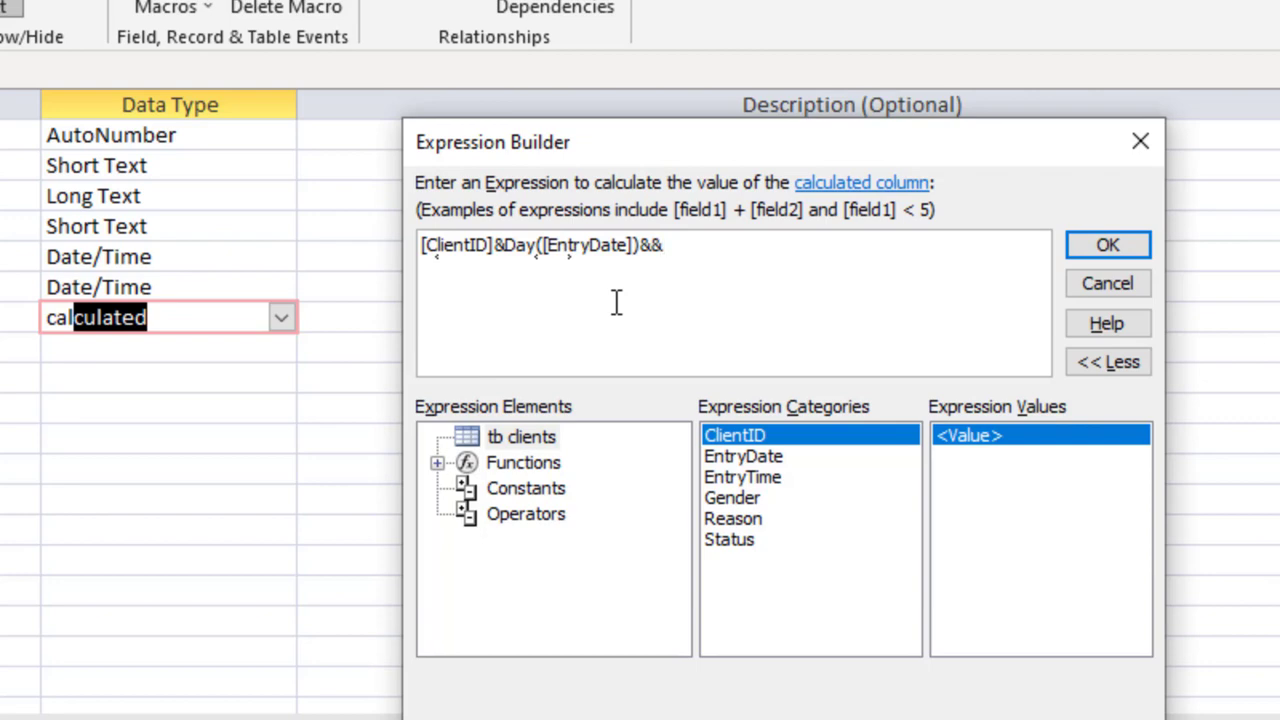
key("BackSpace")
Step: Append Month([EntryDate]) and Year([EntryDate]) to the expression and confirm it
type("mon")
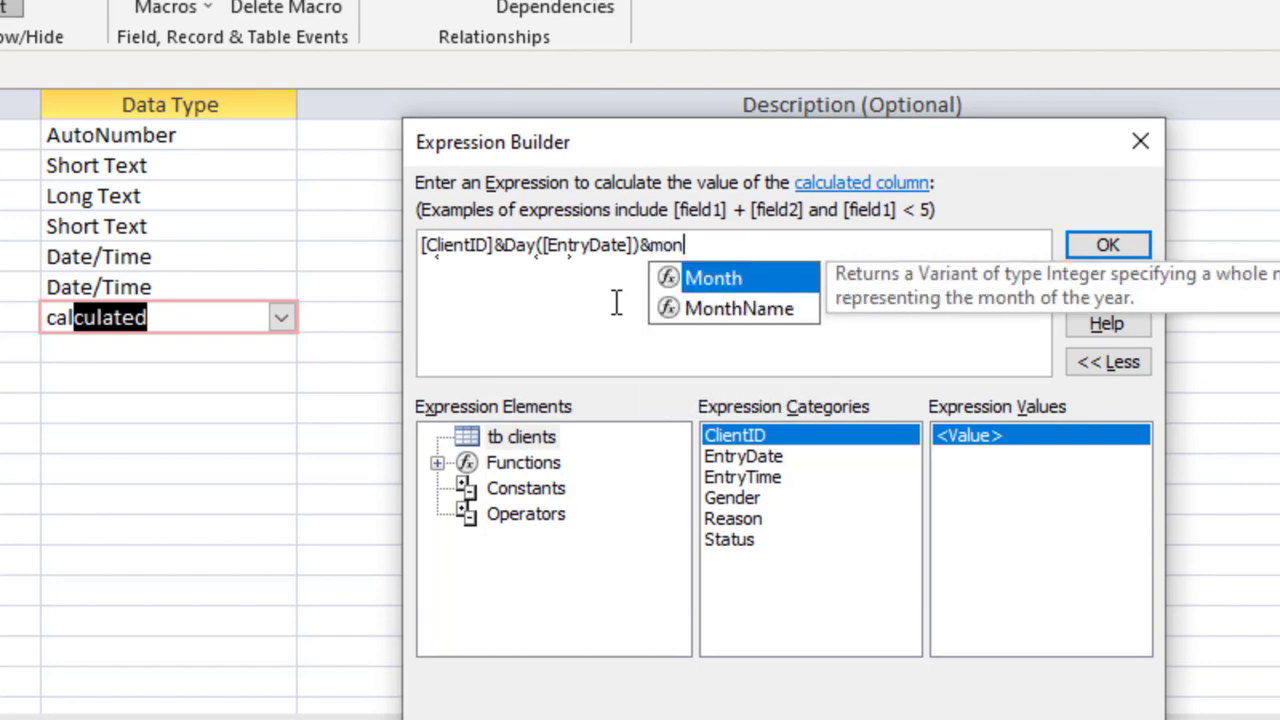
double_click(724, 277)
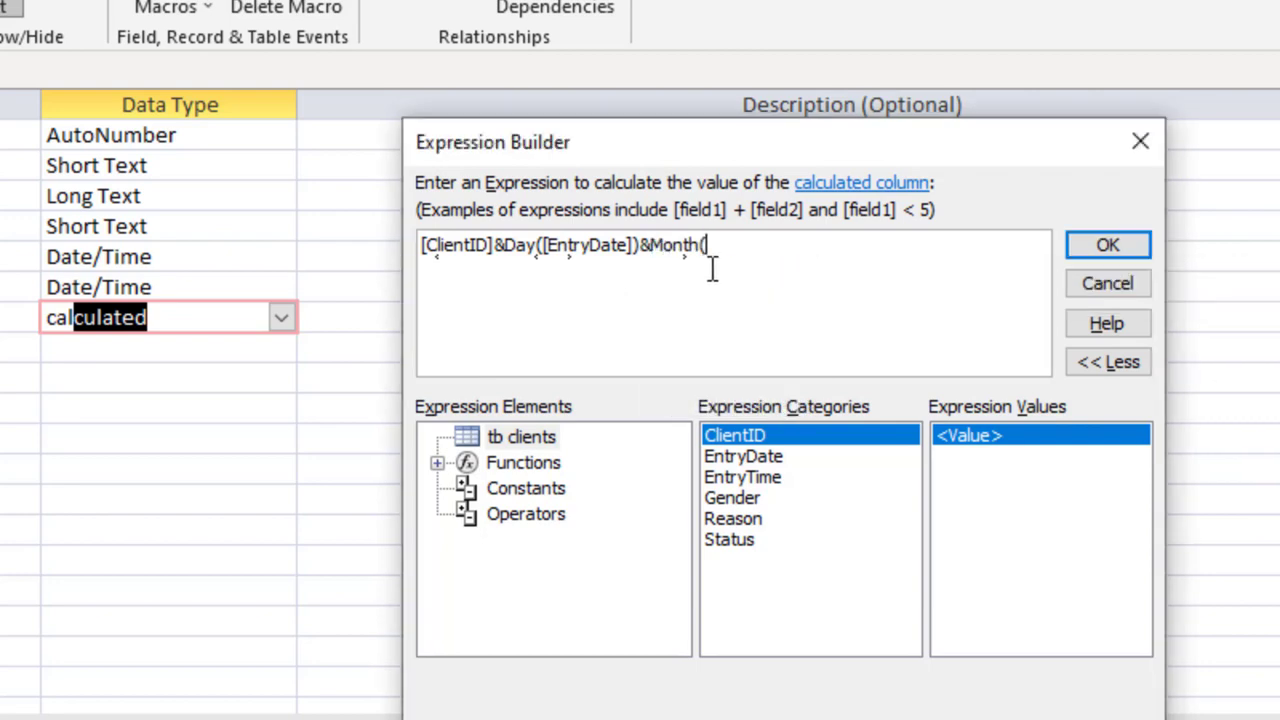
type("en")
double_click(759, 308)
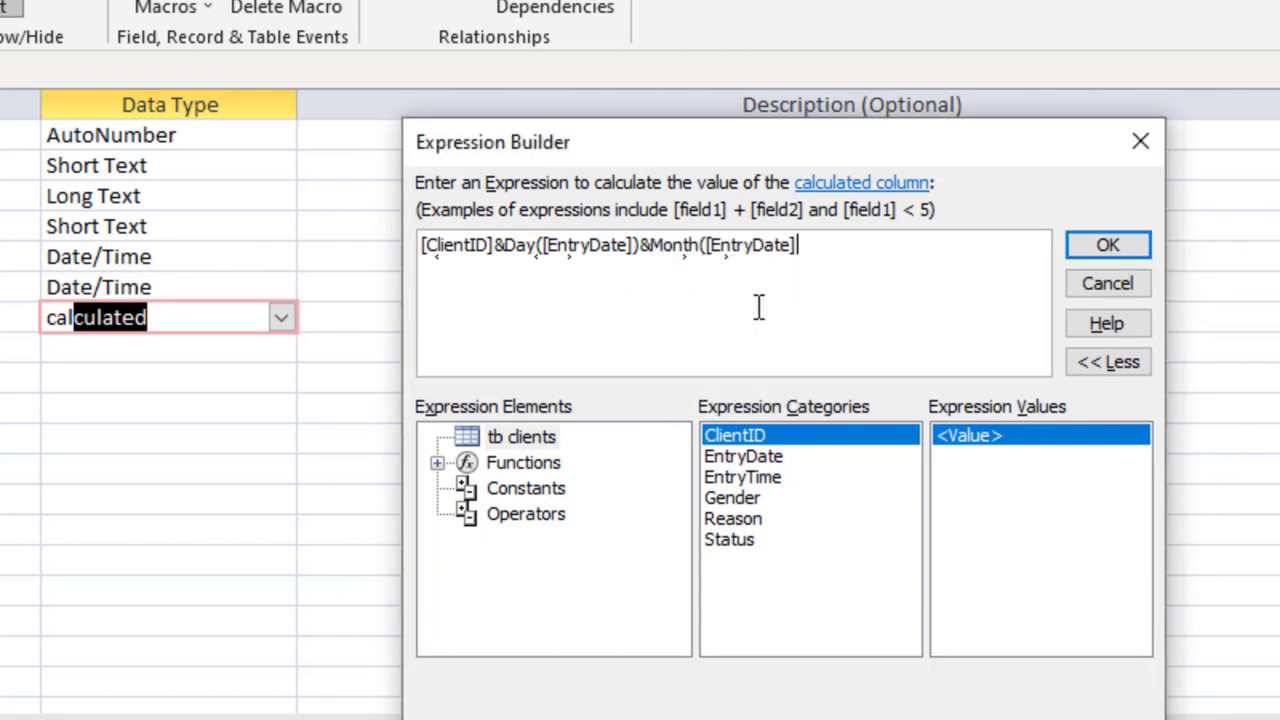
type(")&&")
key("BackSpace")
type("ye")
double_click(862, 277)
type("en")
double_click(927, 305)
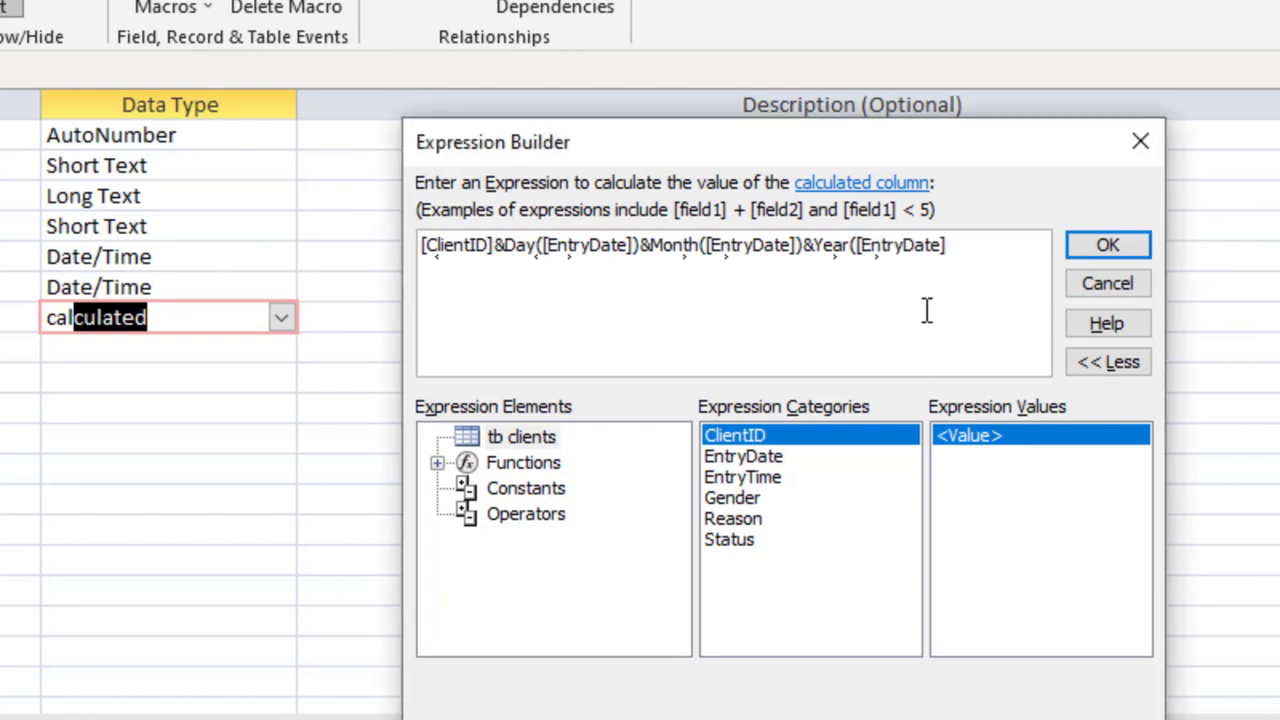
type(")")
left_click(1103, 246)
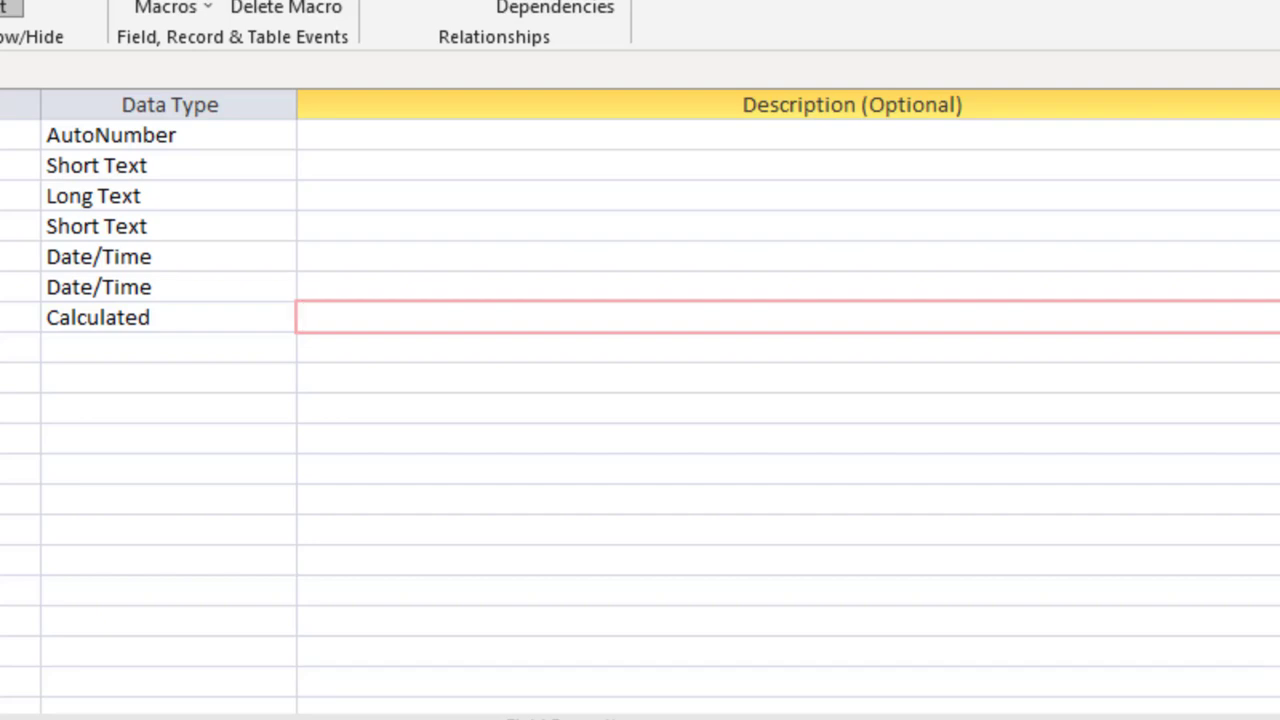
Step: Save tb clients and switch it to Datasheet View to check the new record's EntryTime
right_click(200, 136)
left_click(247, 231)
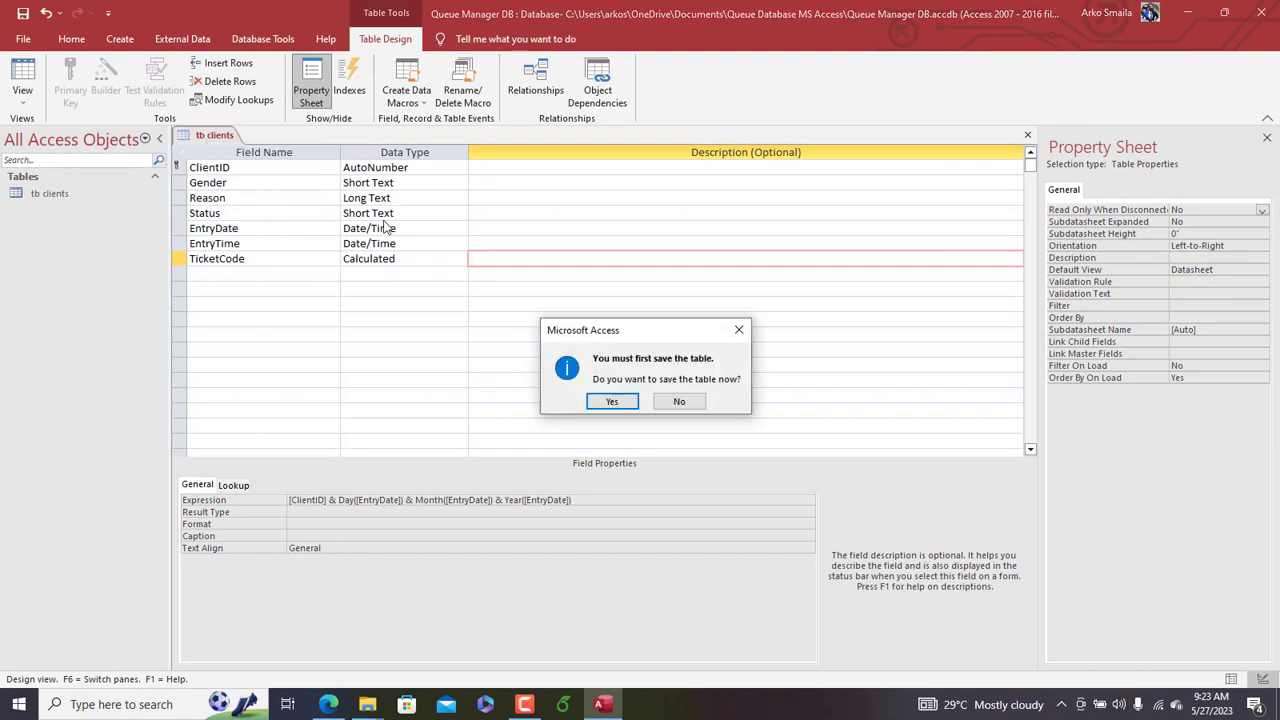
left_click(613, 401)
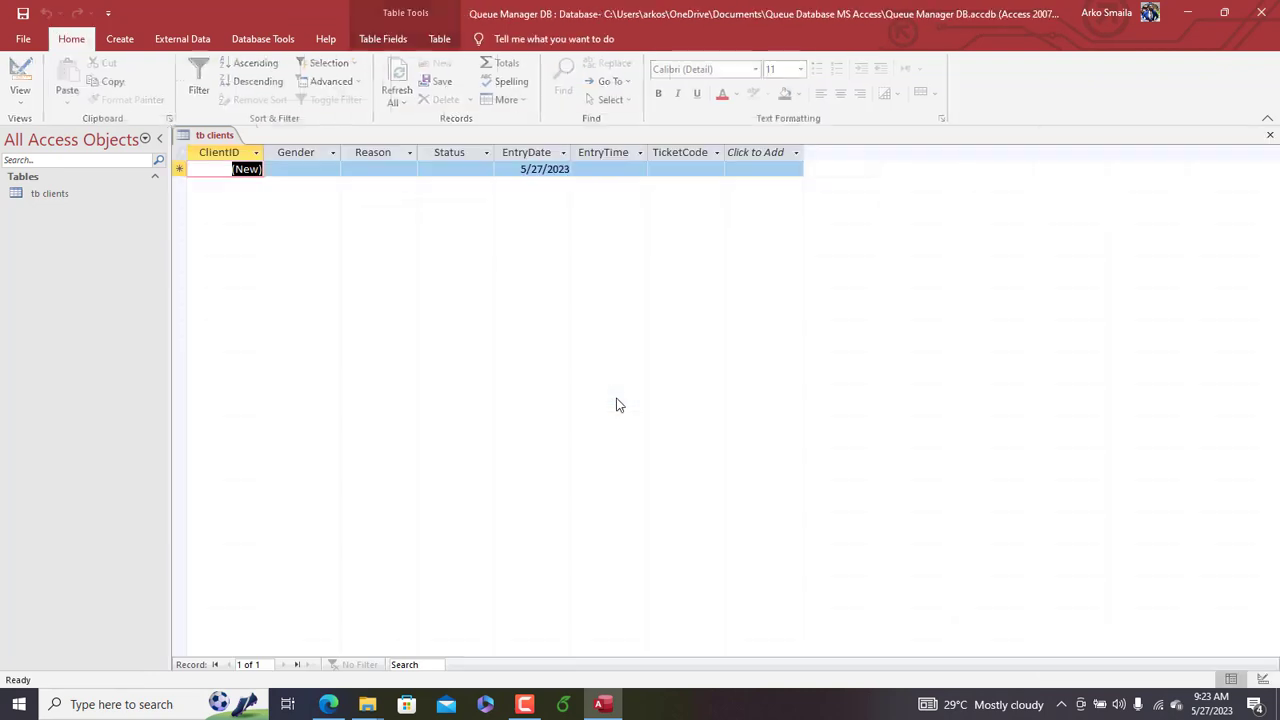
left_click(606, 167)
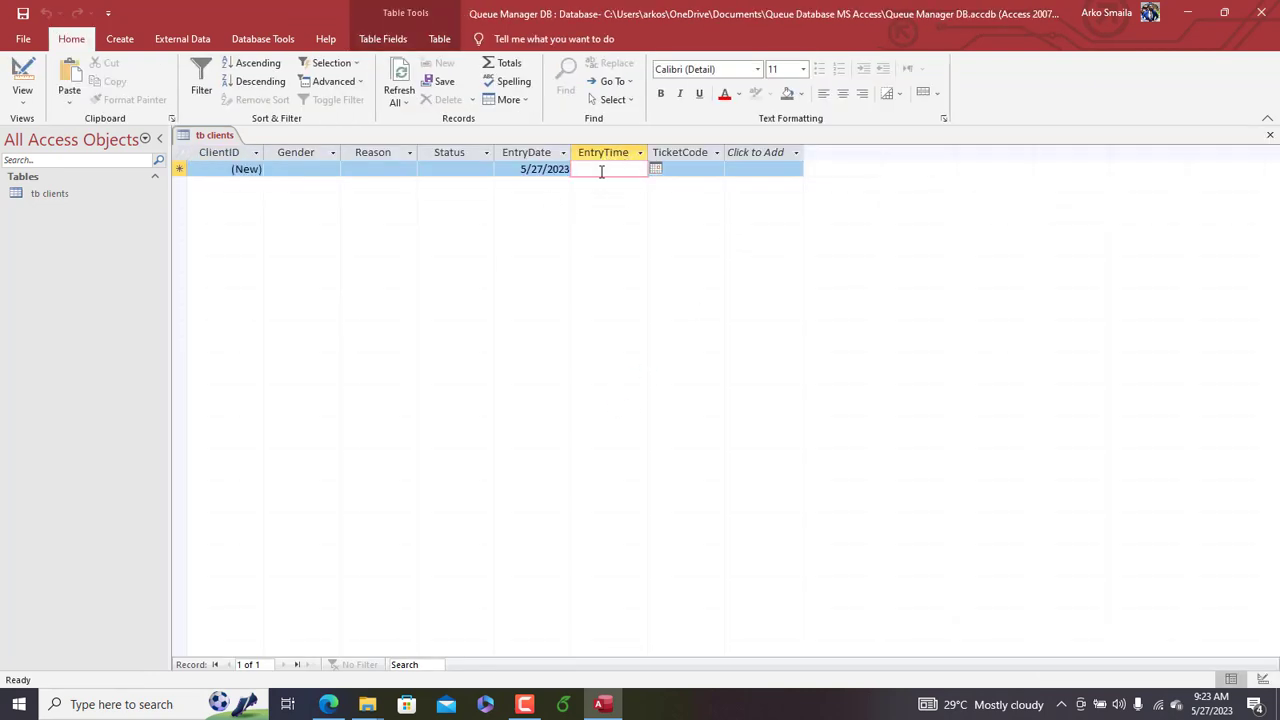
Step: Set EntryTime's Default Value to =Time(), then confirm the pre-filled time in Datasheet View
right_click(216, 135)
left_click(265, 210)
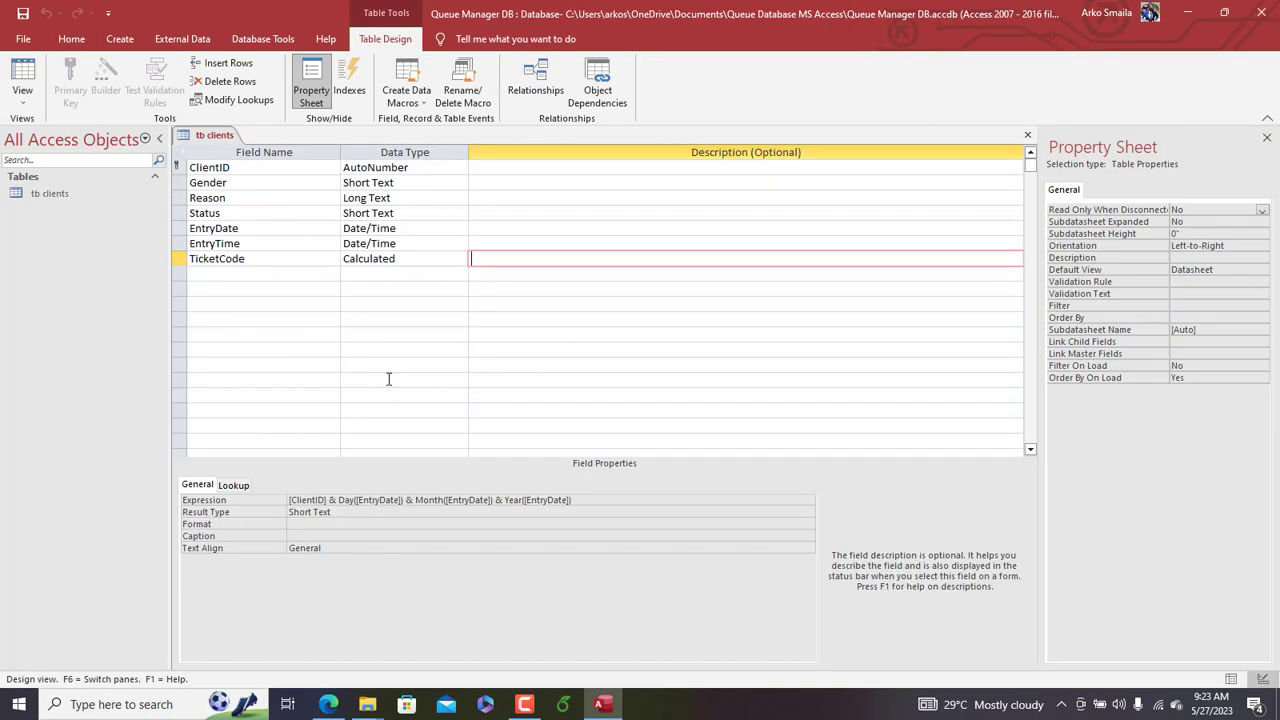
left_click(381, 243)
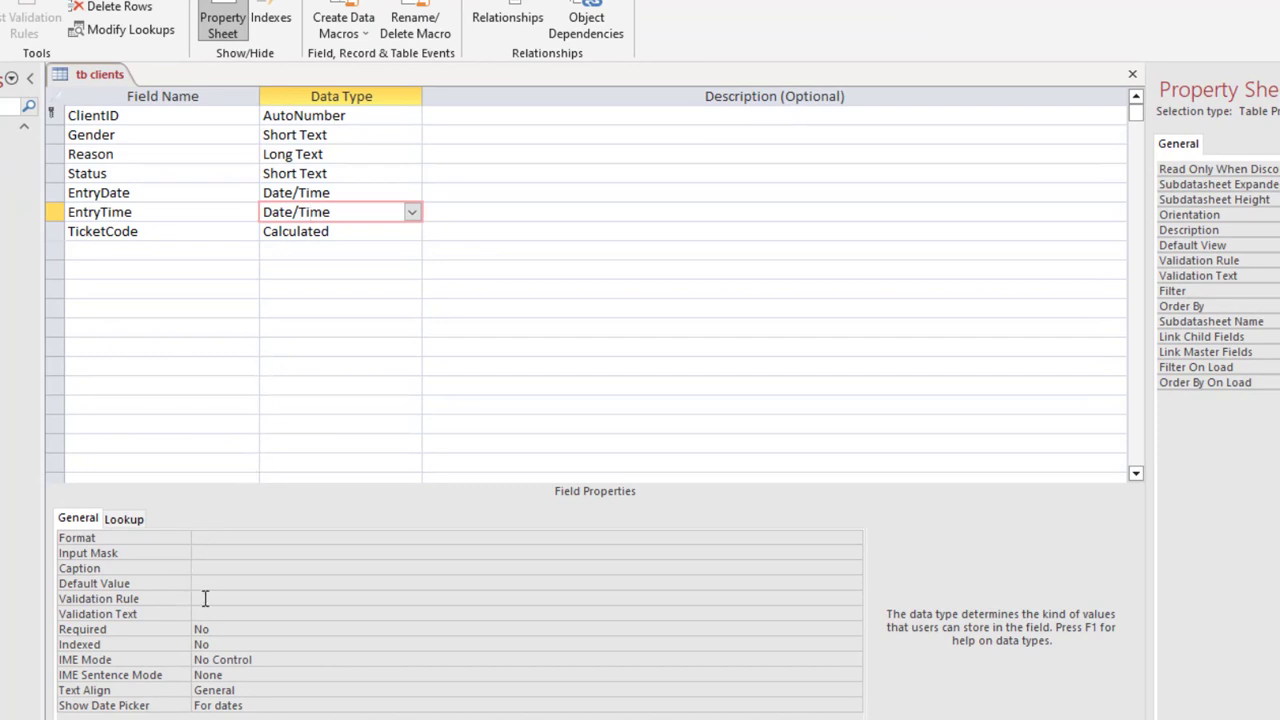
left_click(212, 583)
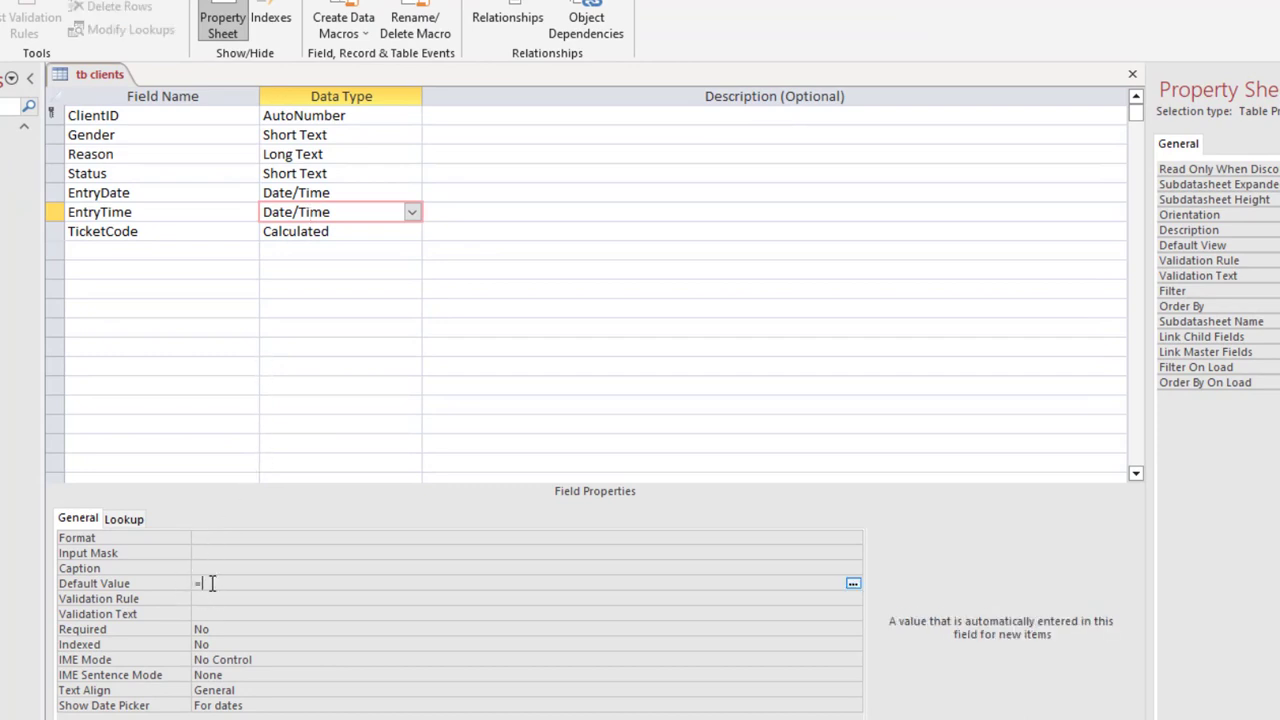
type("=time()")
right_click(92, 76)
left_click(99, 76)
right_click(99, 77)
left_click(170, 190)
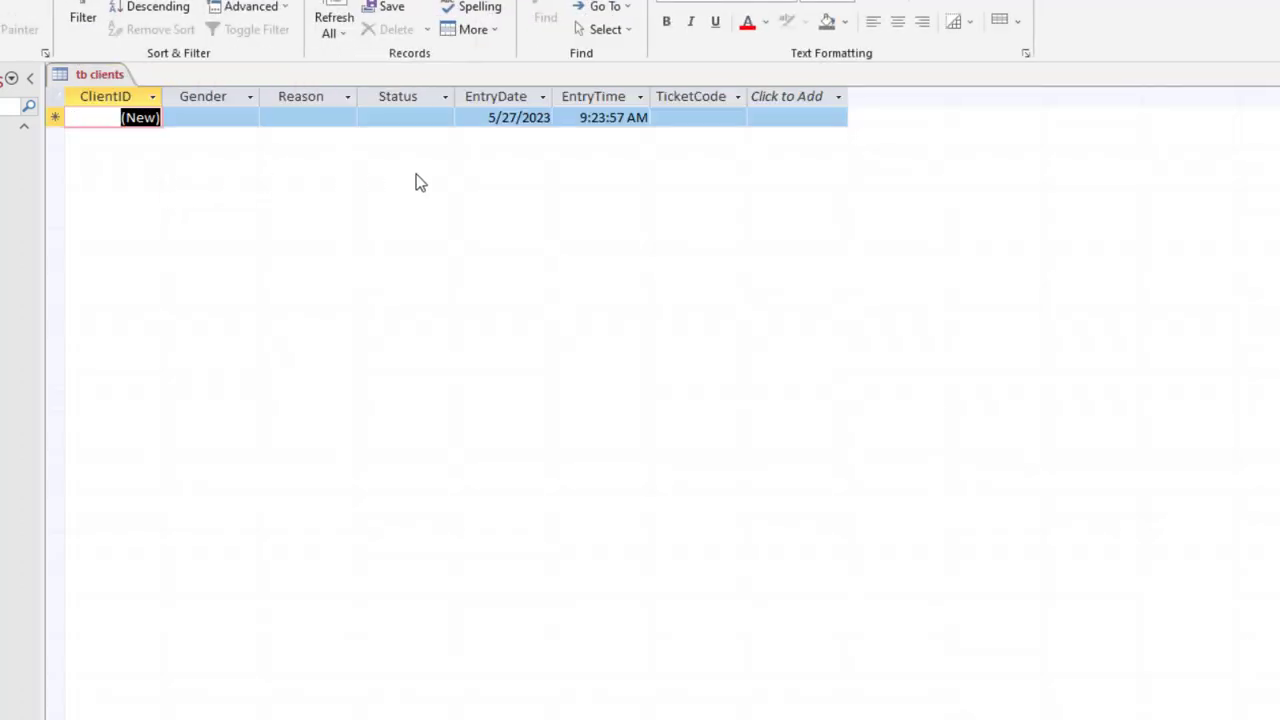
left_click(221, 117)
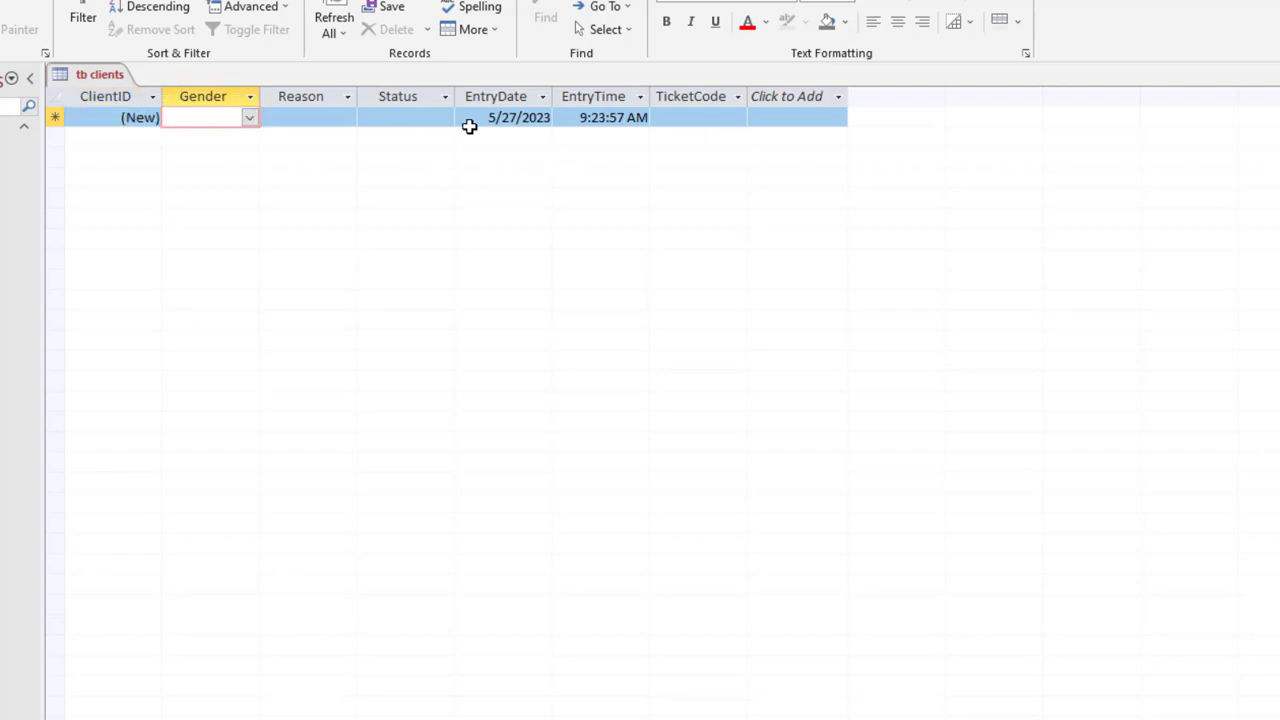
Step: Insert a Client_Name field row above Gender in Design View, then return to Datasheet View
right_click(113, 82)
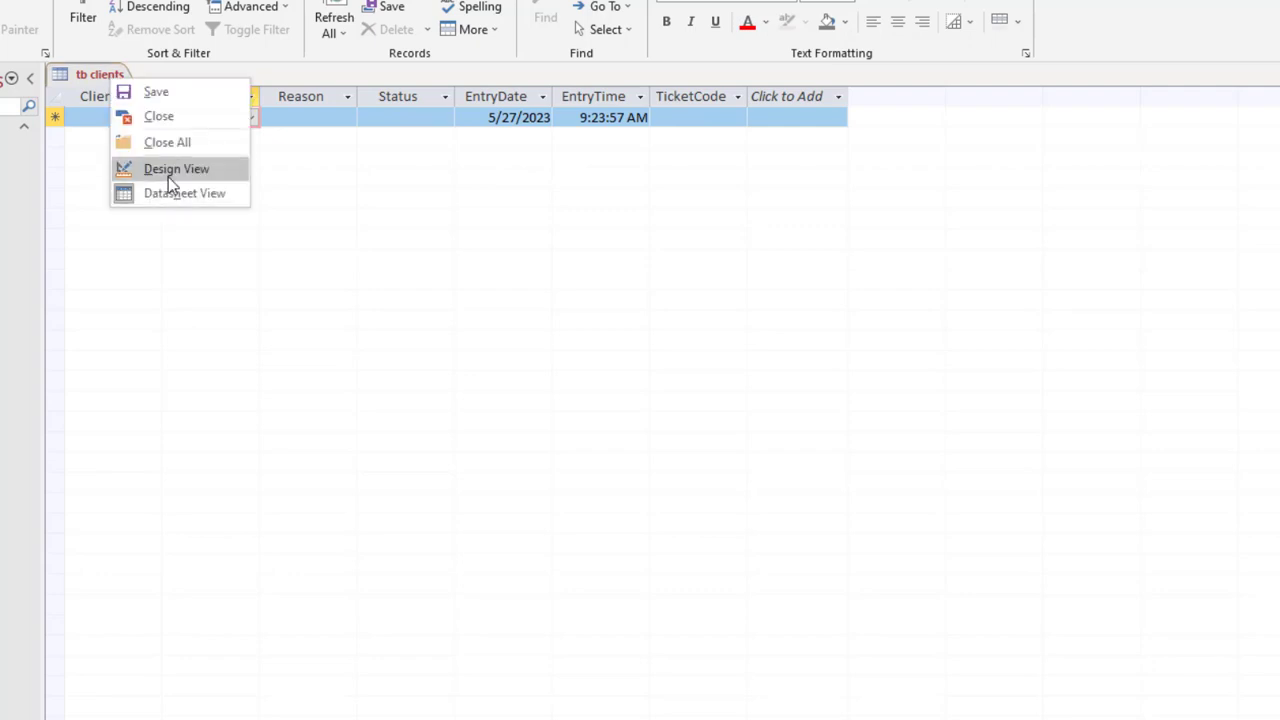
left_click(166, 171)
left_click(55, 134)
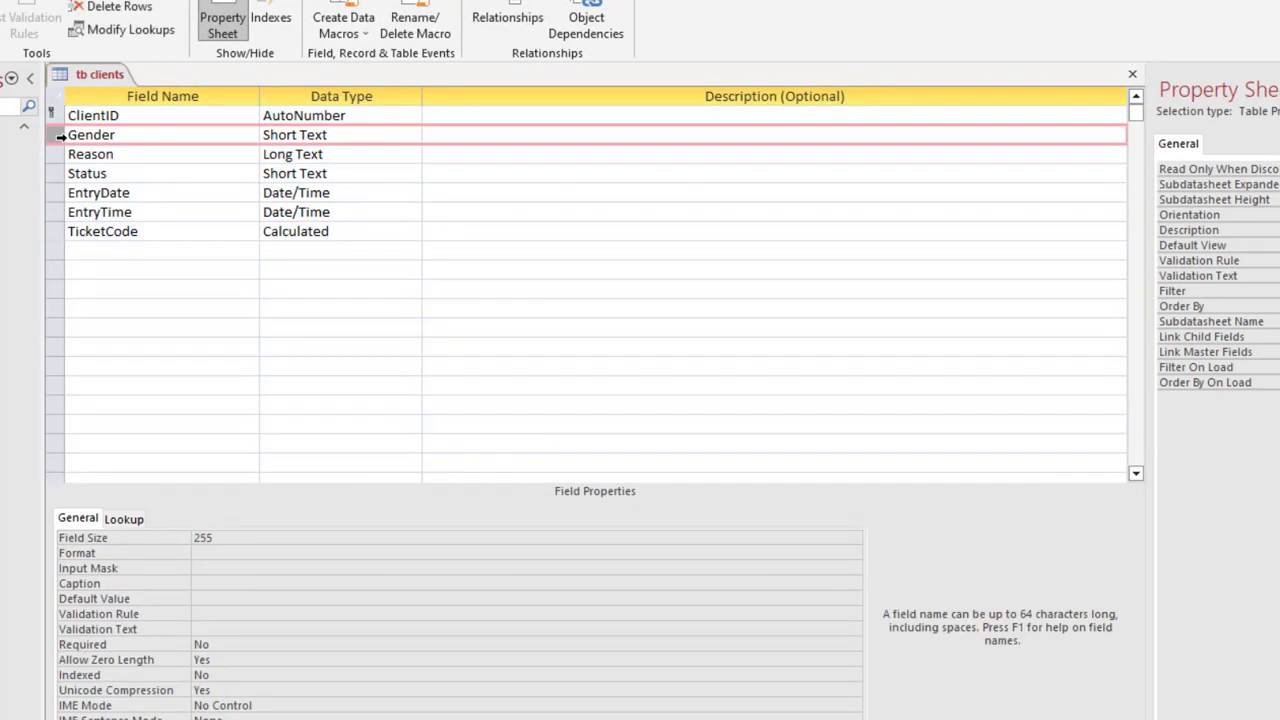
right_click(58, 136)
left_click(132, 250)
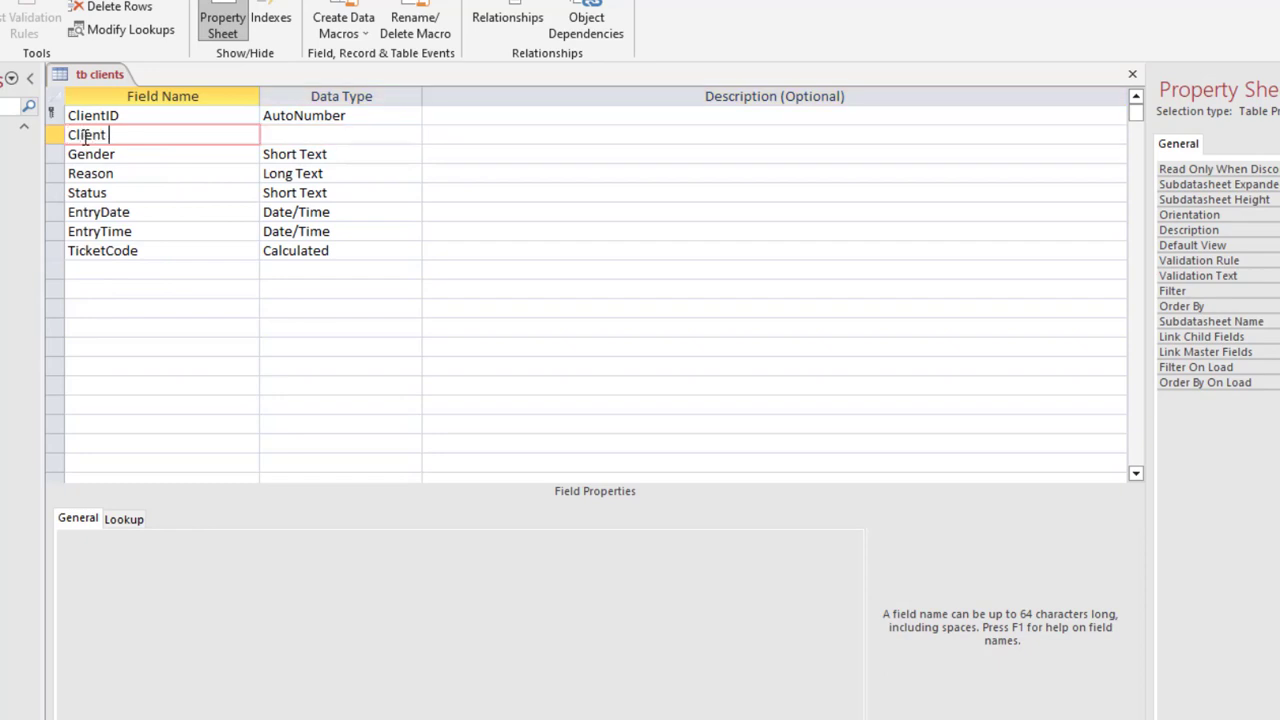
type("Client_Name")
key("Tab")
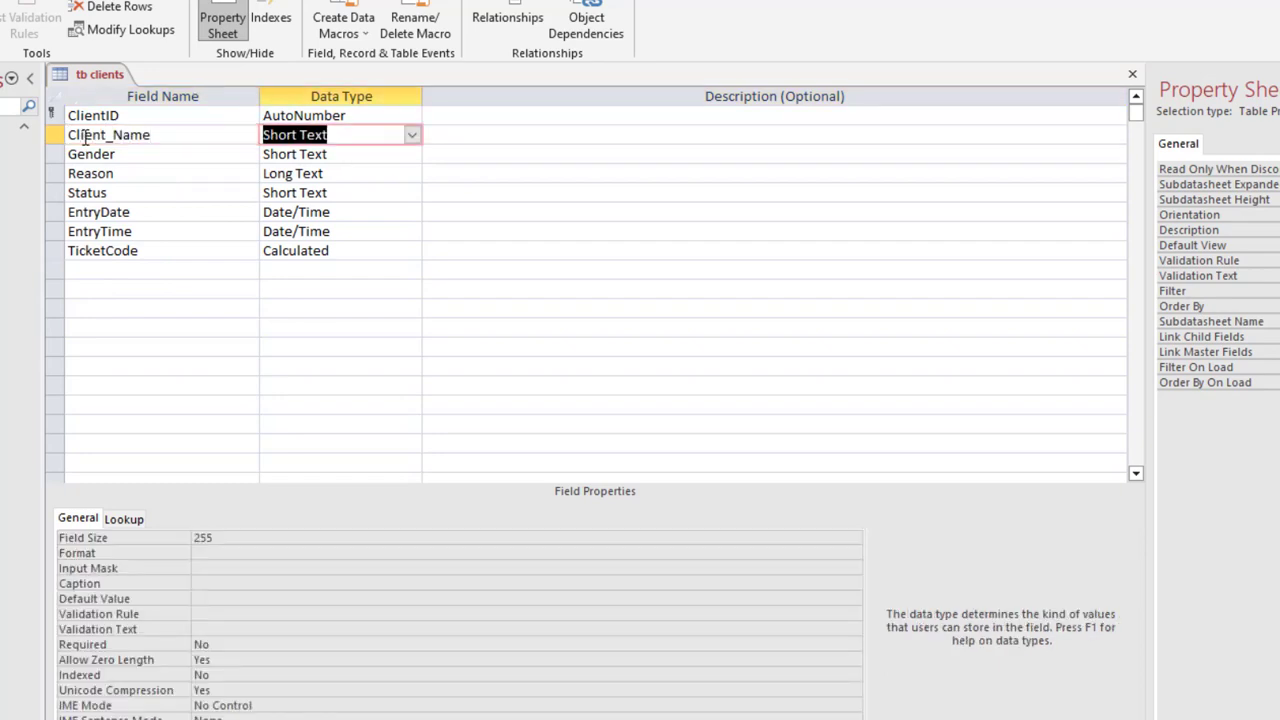
right_click(80, 76)
left_click(148, 188)
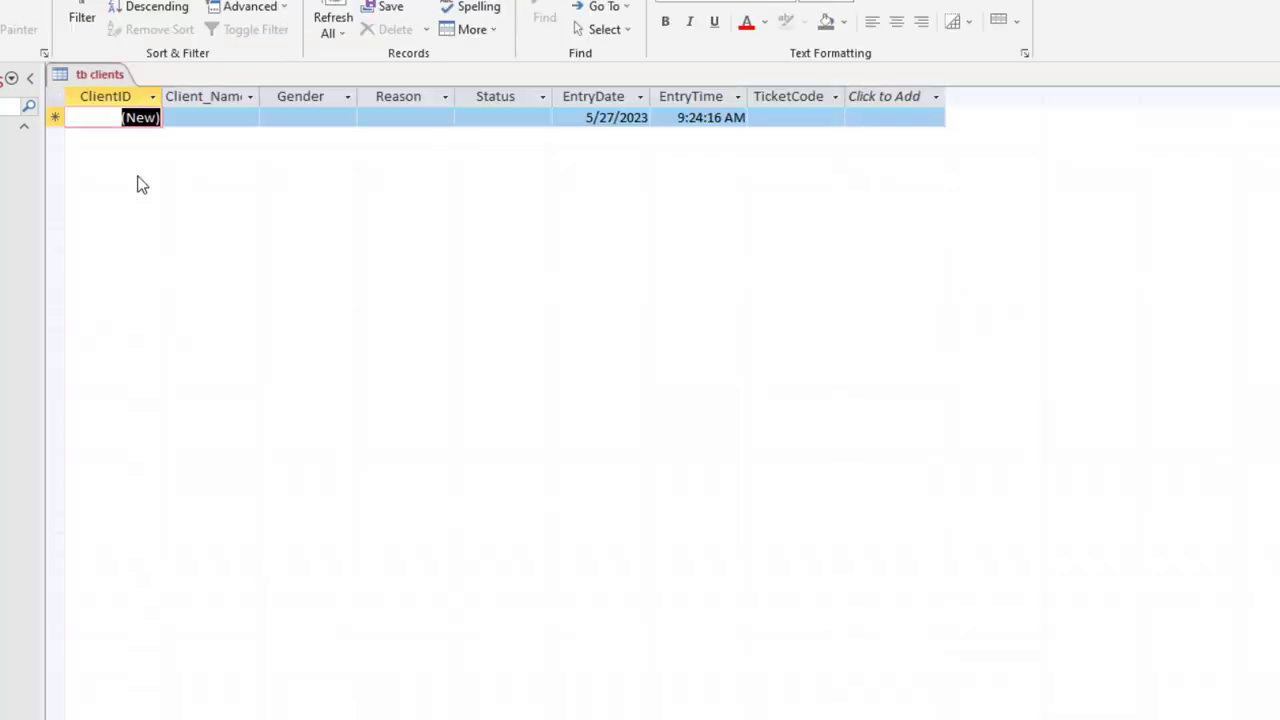
left_click(185, 118)
type("Eli")
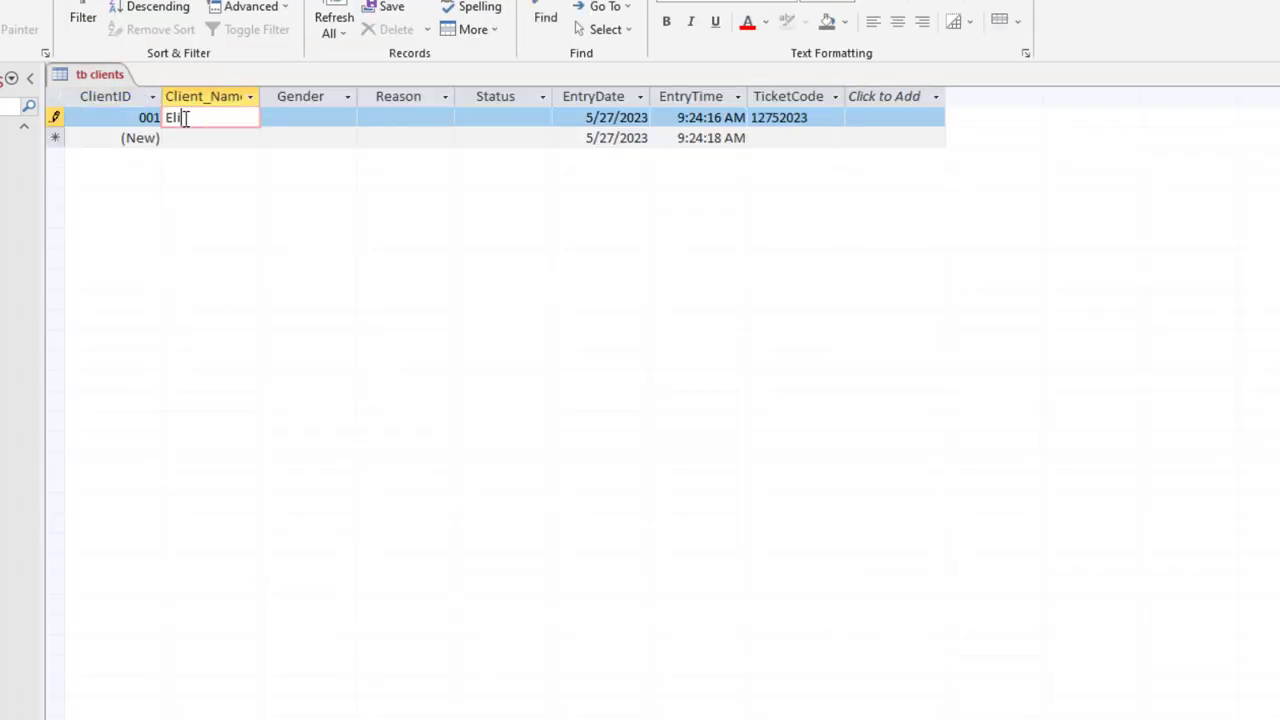
type("zabeth Amanwa")
key("Tab")
type("f")
key("Tab")
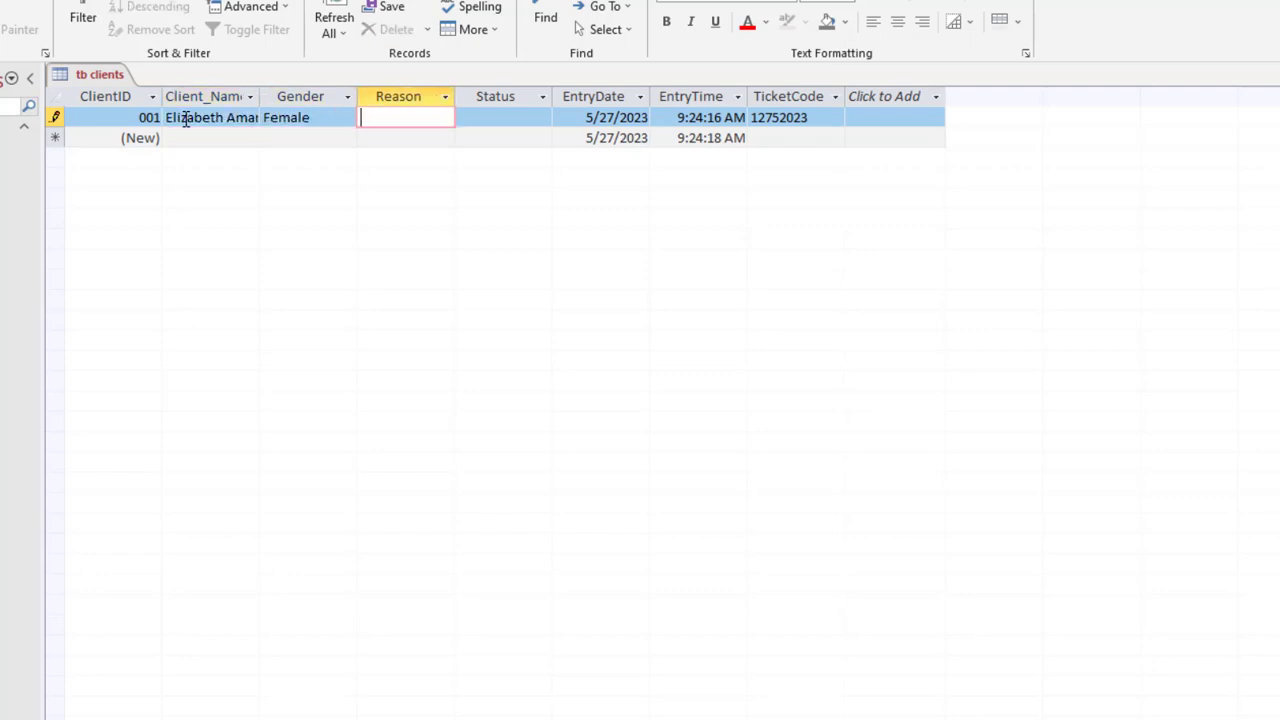
type("Checkup")
key("Tab")
type("wa")
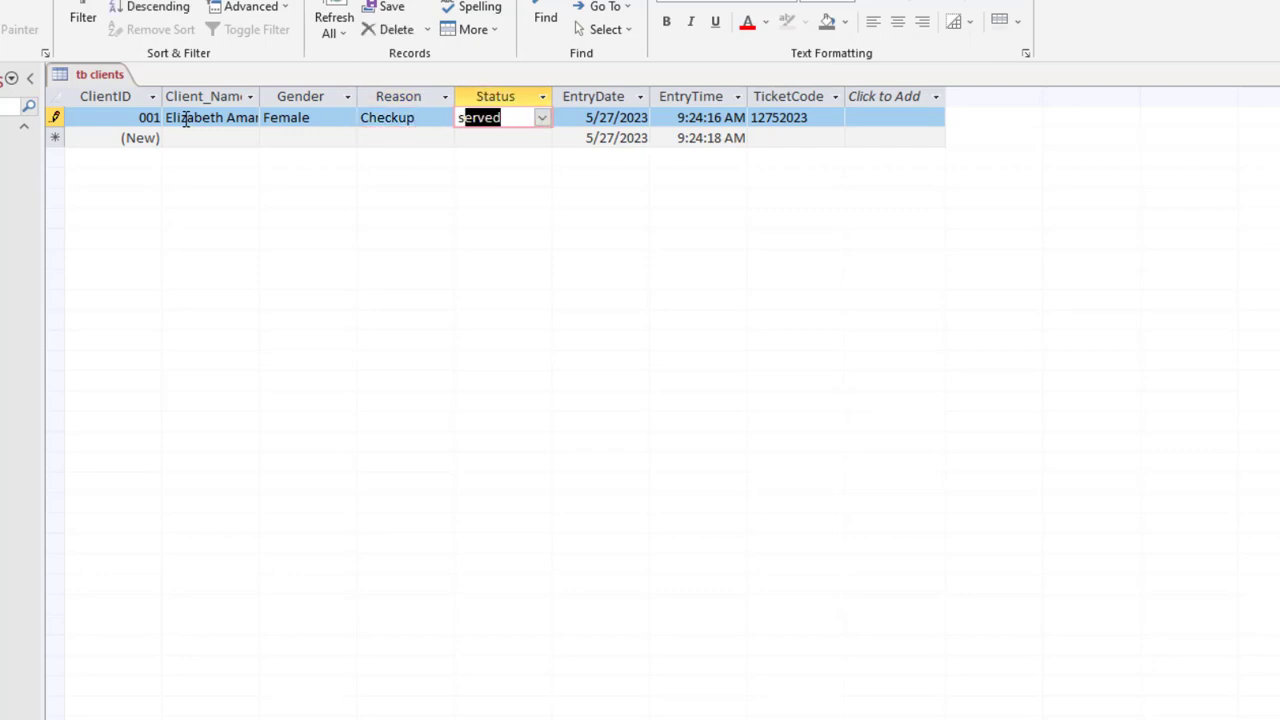
key("Tab")
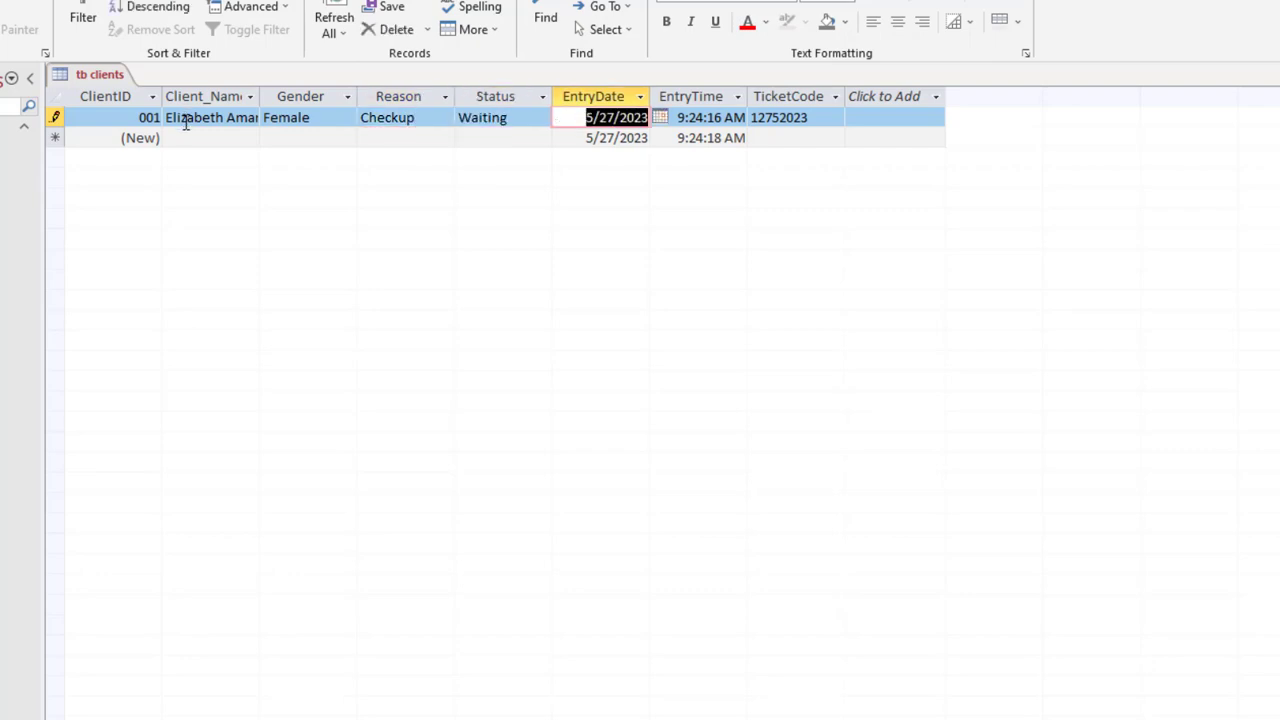
key("Tab")
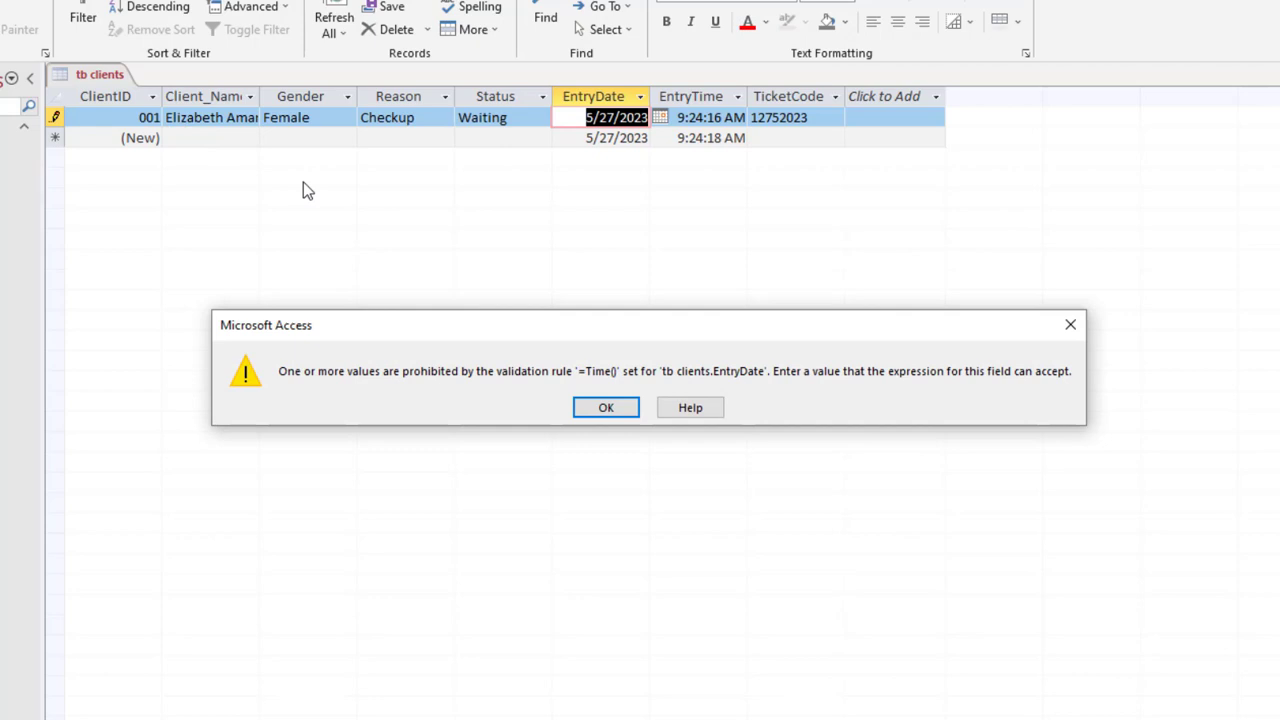
left_click(620, 412)
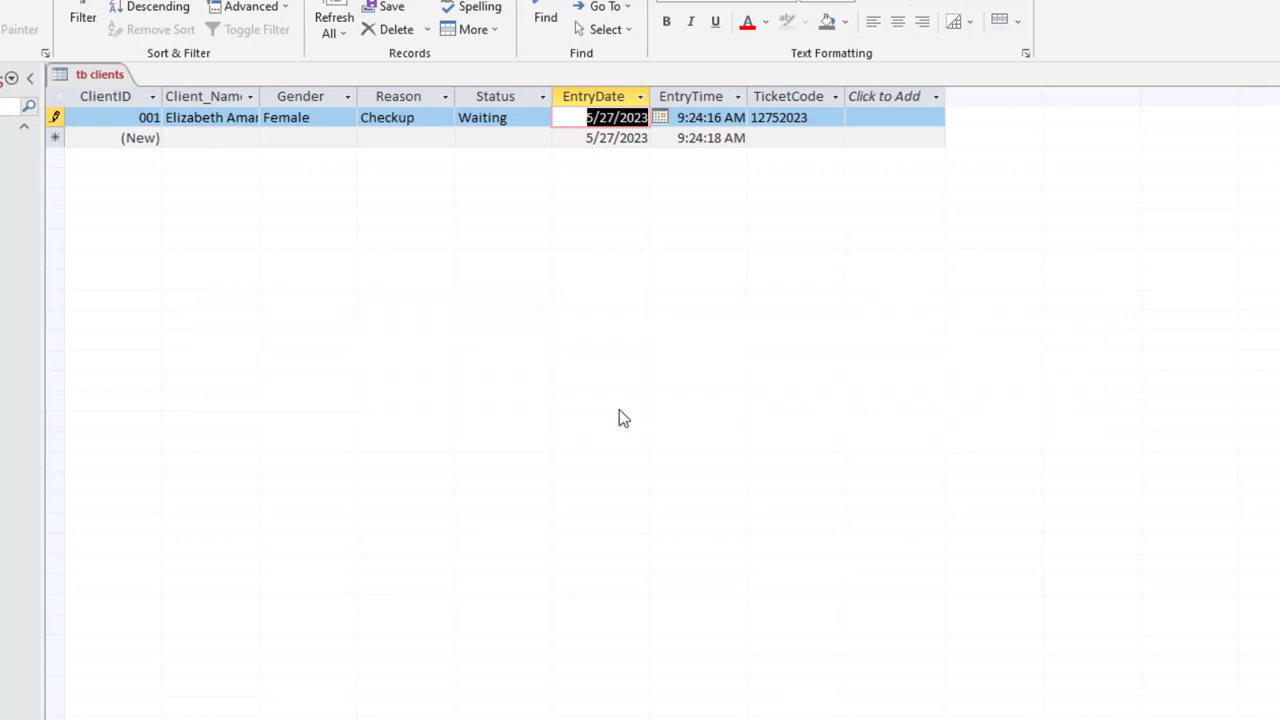
right_click(101, 77)
left_click(160, 170)
left_click(604, 410)
key("Escape")
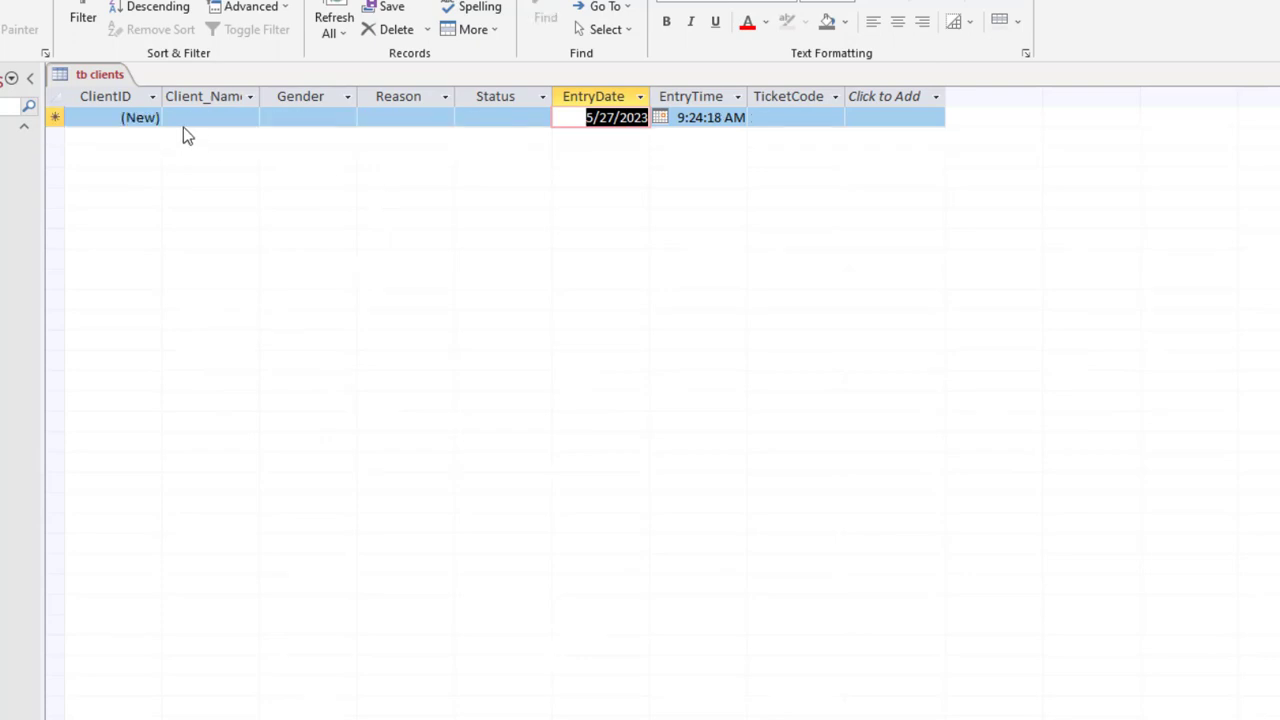
Step: Delete the wrong =Time() validation rule from EntryDate and return to Datasheet View
right_click(116, 83)
left_click(165, 182)
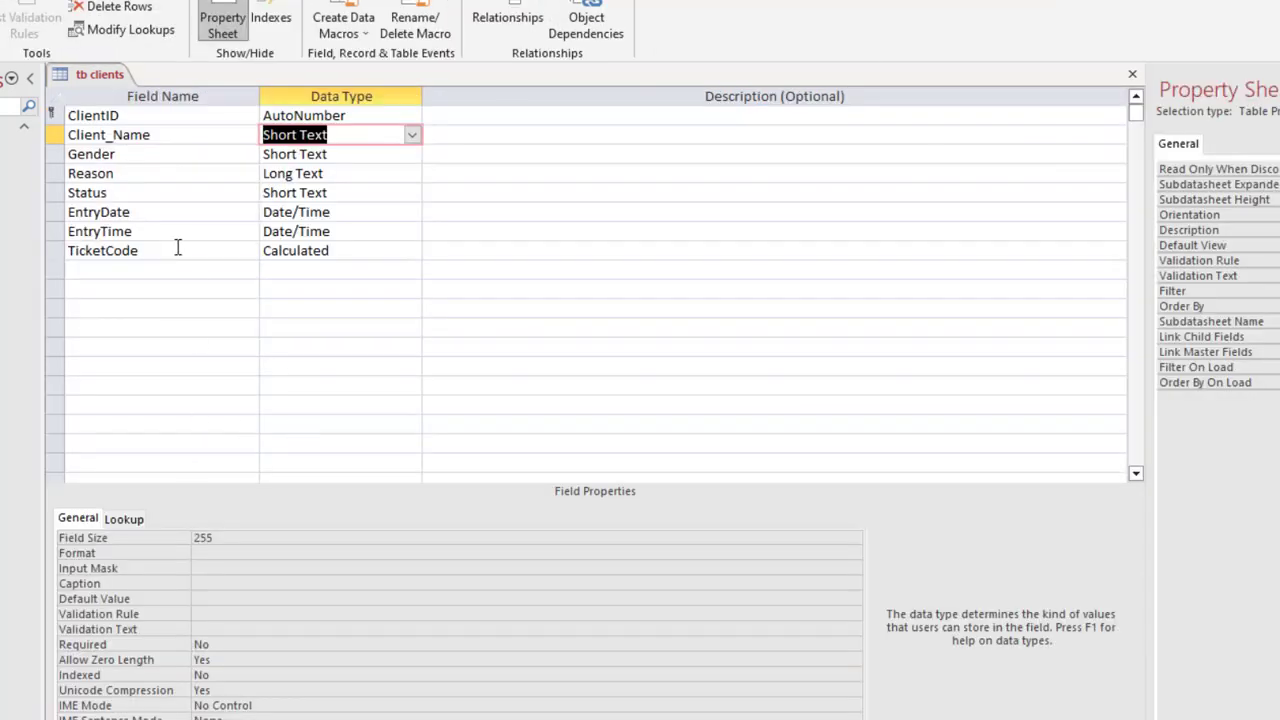
left_click(309, 212)
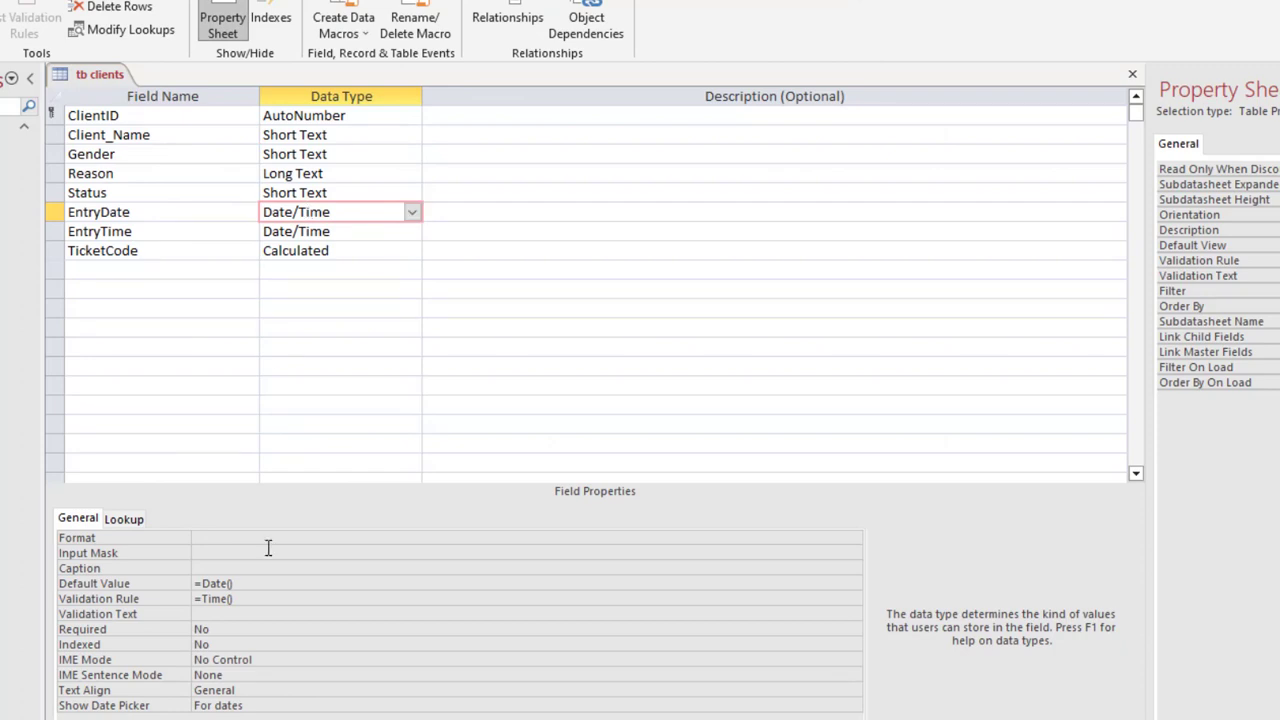
double_click(262, 600)
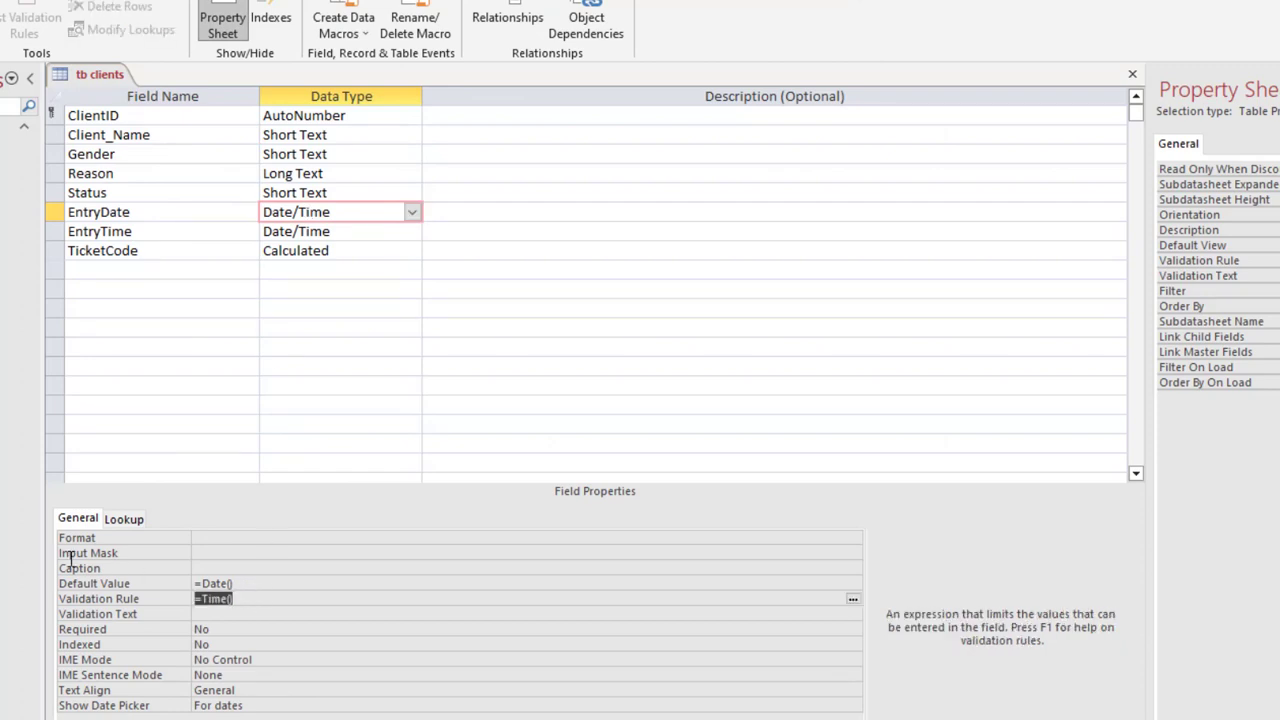
key("Delete")
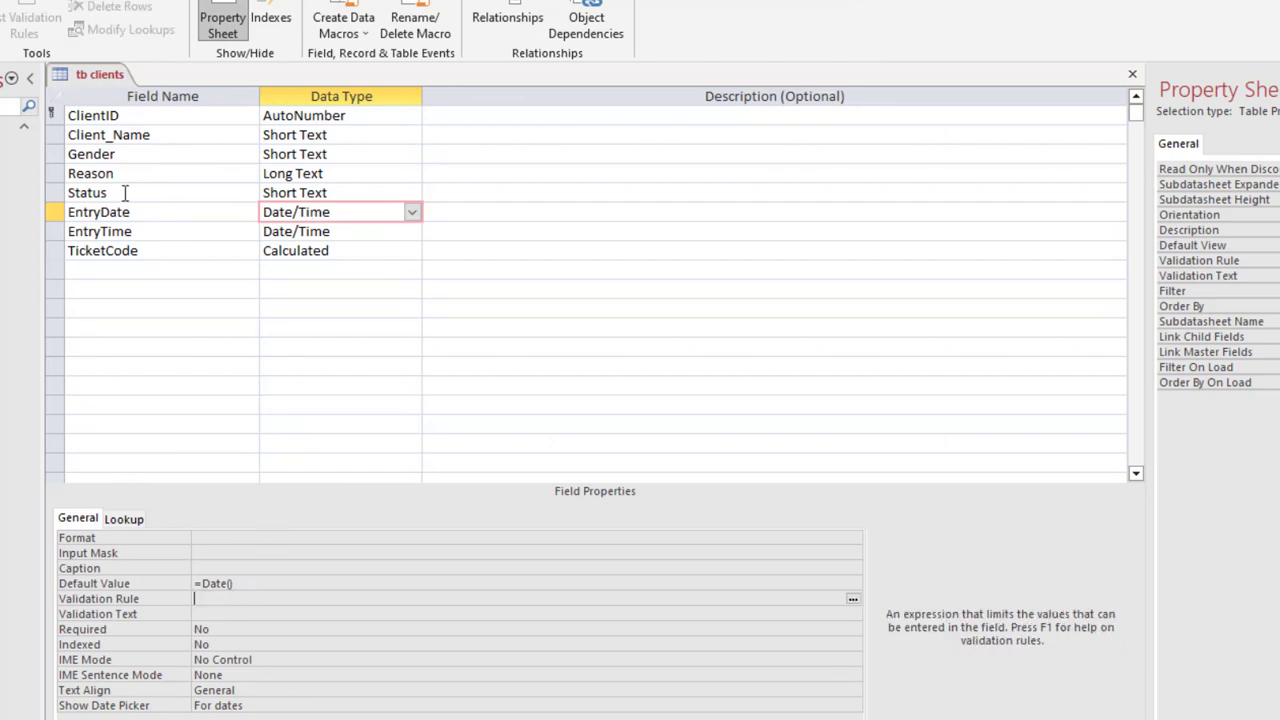
right_click(78, 72)
left_click(131, 179)
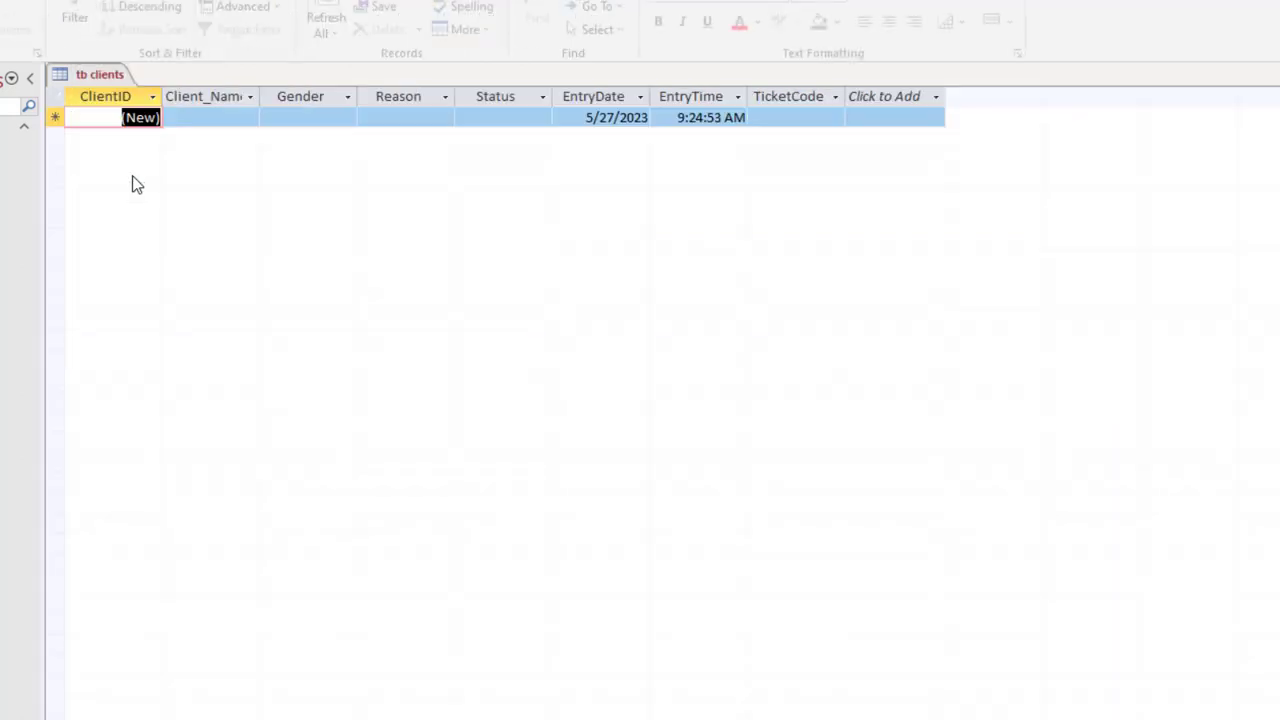
Step: Enter the first client: female, reason Checkup, status Waiting
left_click(219, 118)
type("Eli")
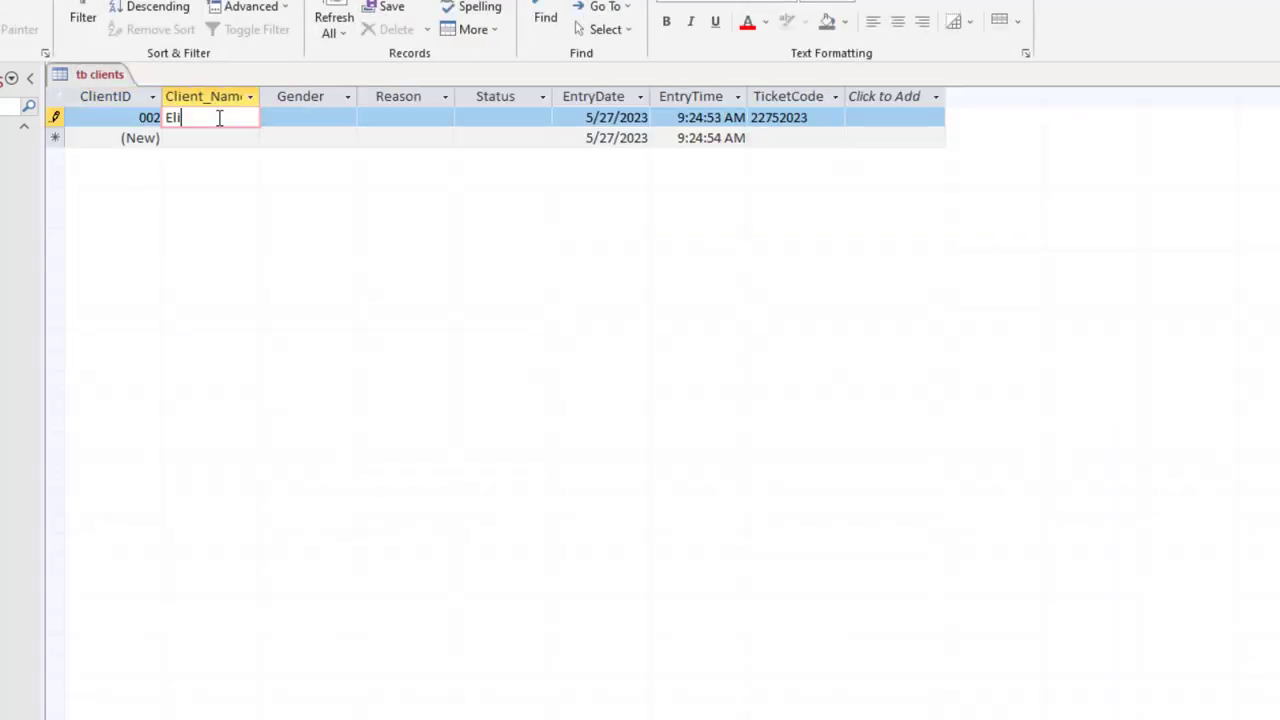
type("zabeth")
key("Tab")
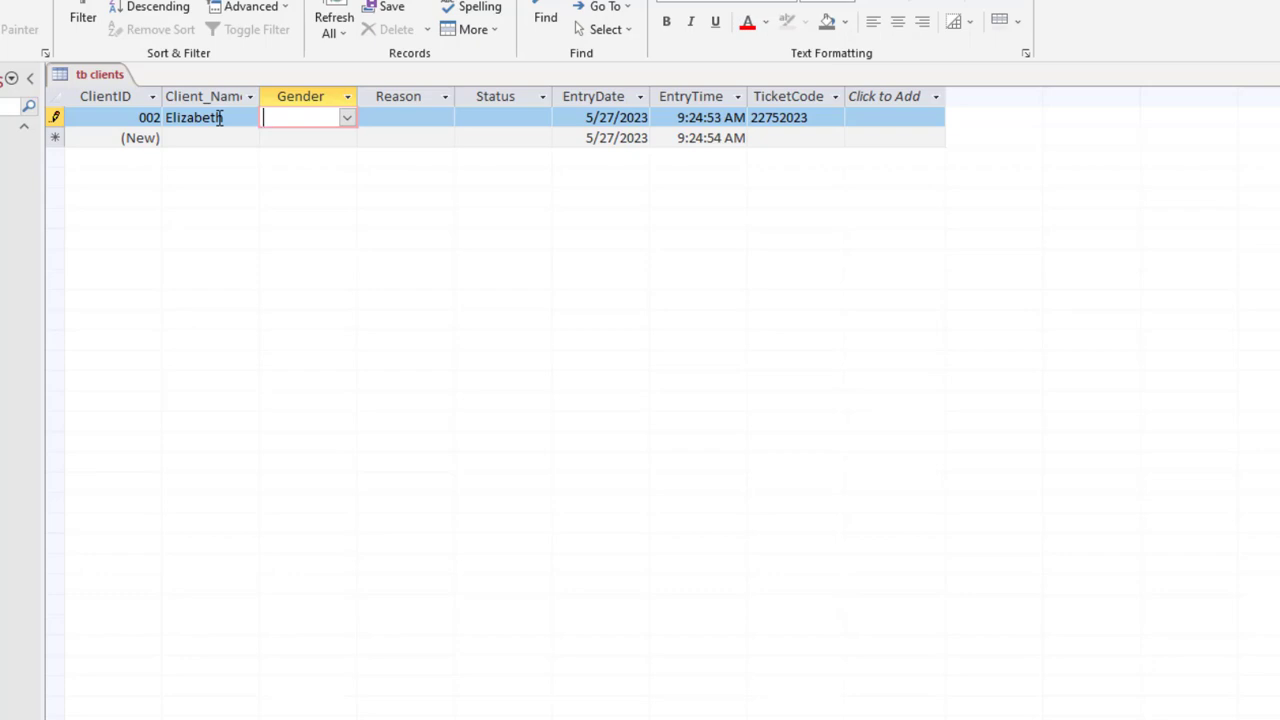
type("F")
key("Tab")
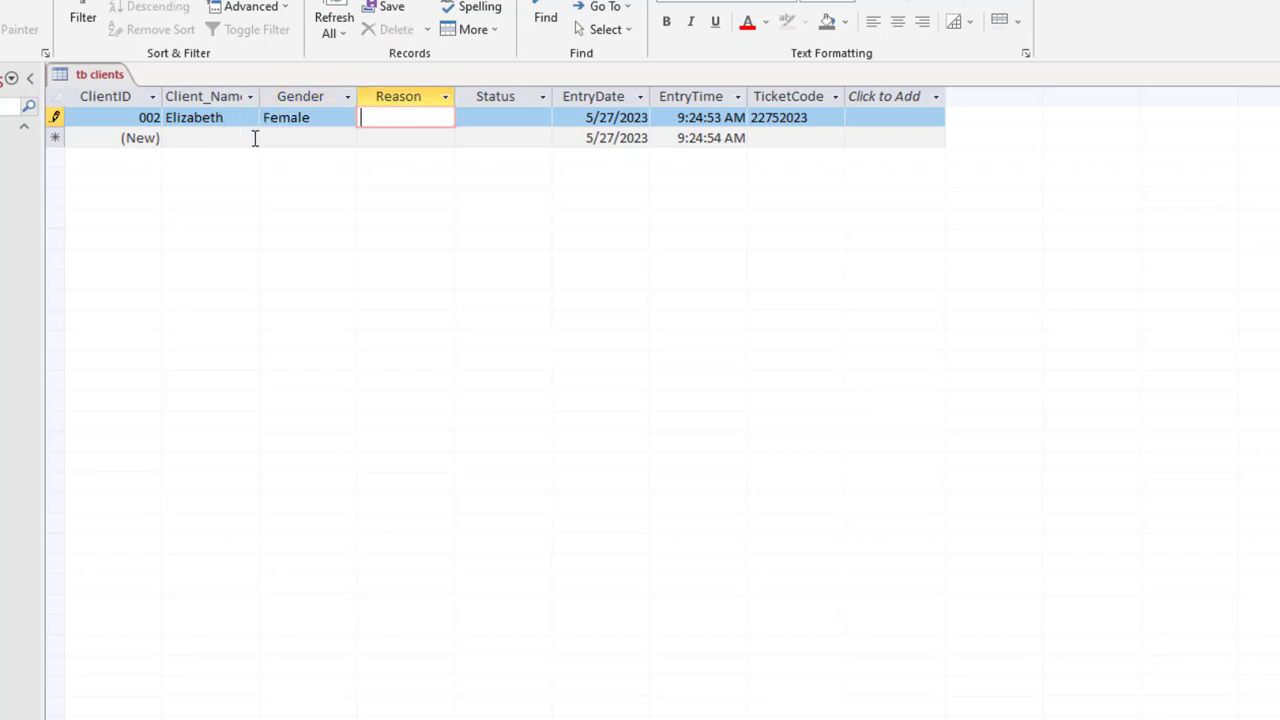
type("Checkup")
key("Tab")
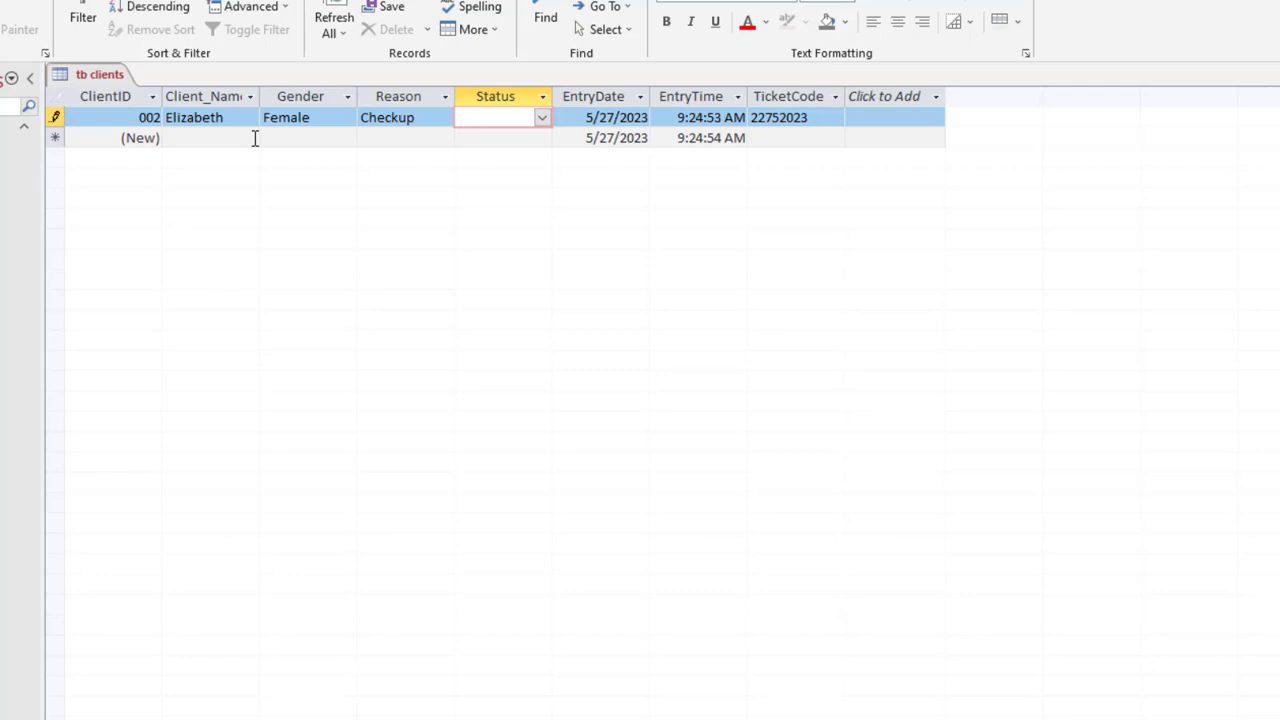
type("W")
key("Tab")
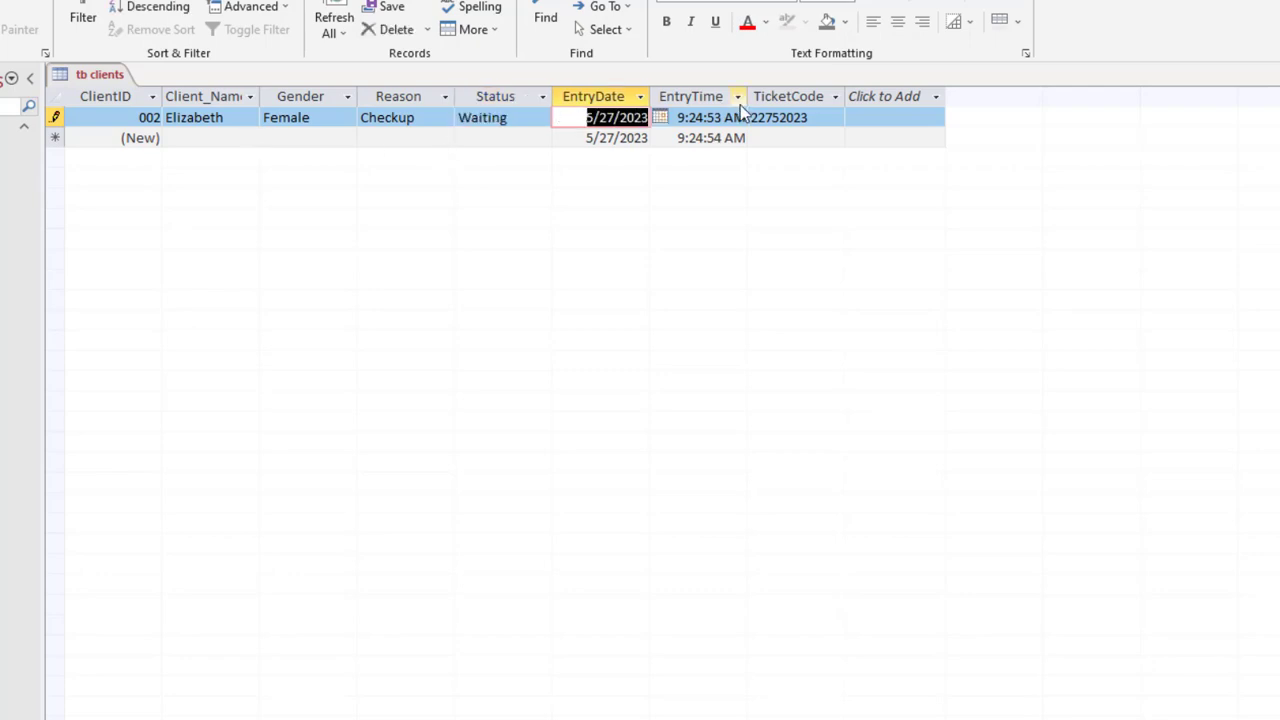
left_click(829, 120)
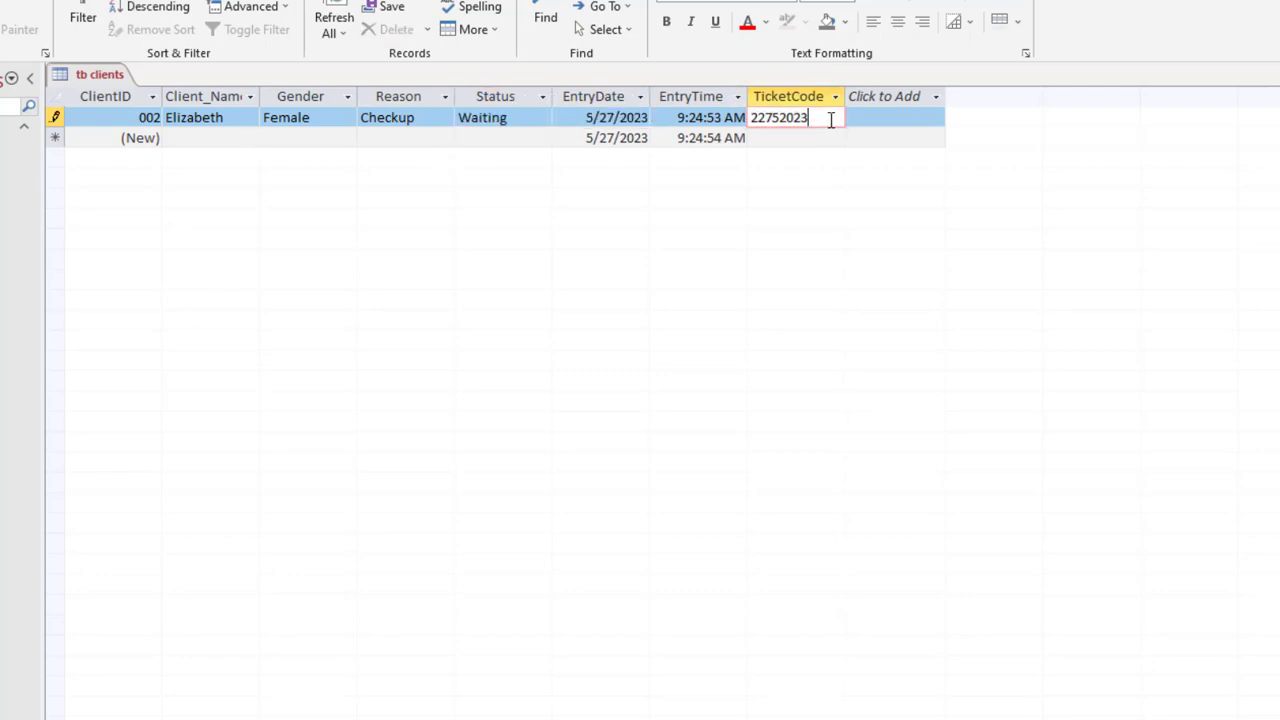
Step: Enter the second client: male, reason Follow up, status Waiting
left_click(223, 137)
type("Bernard")
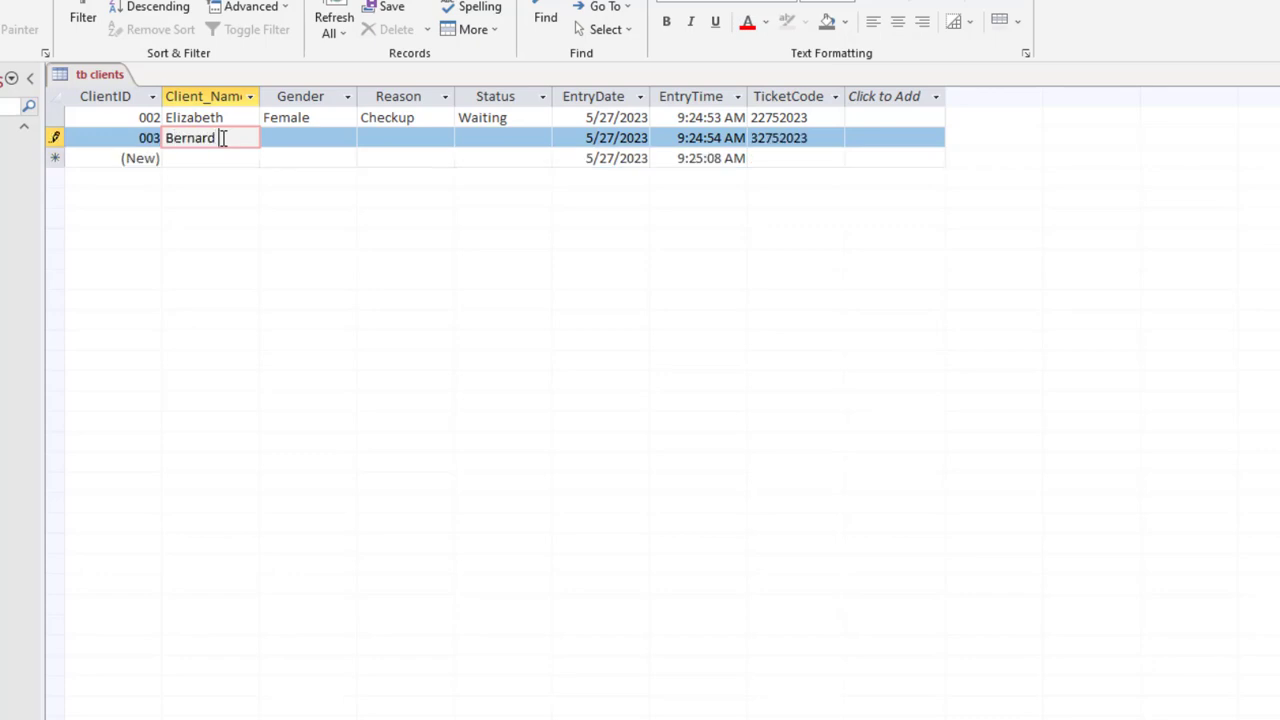
type(" Agyare")
key("Tab")
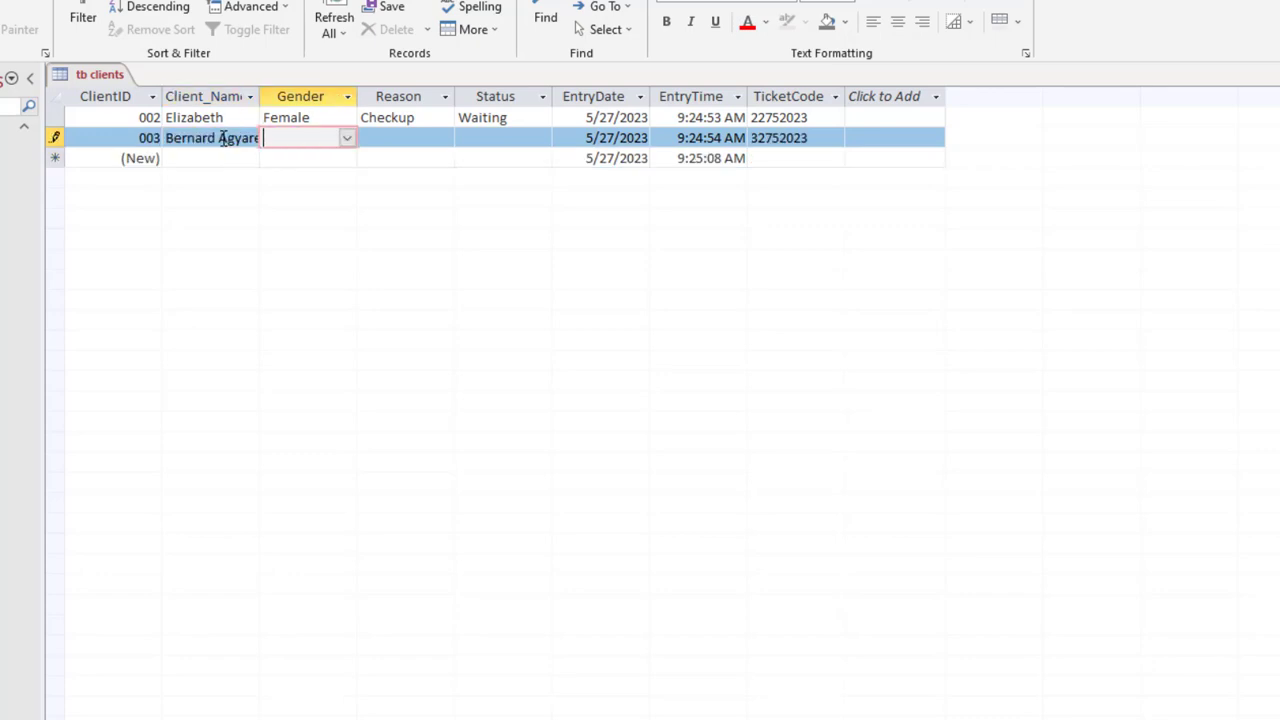
type("M")
key("Tab")
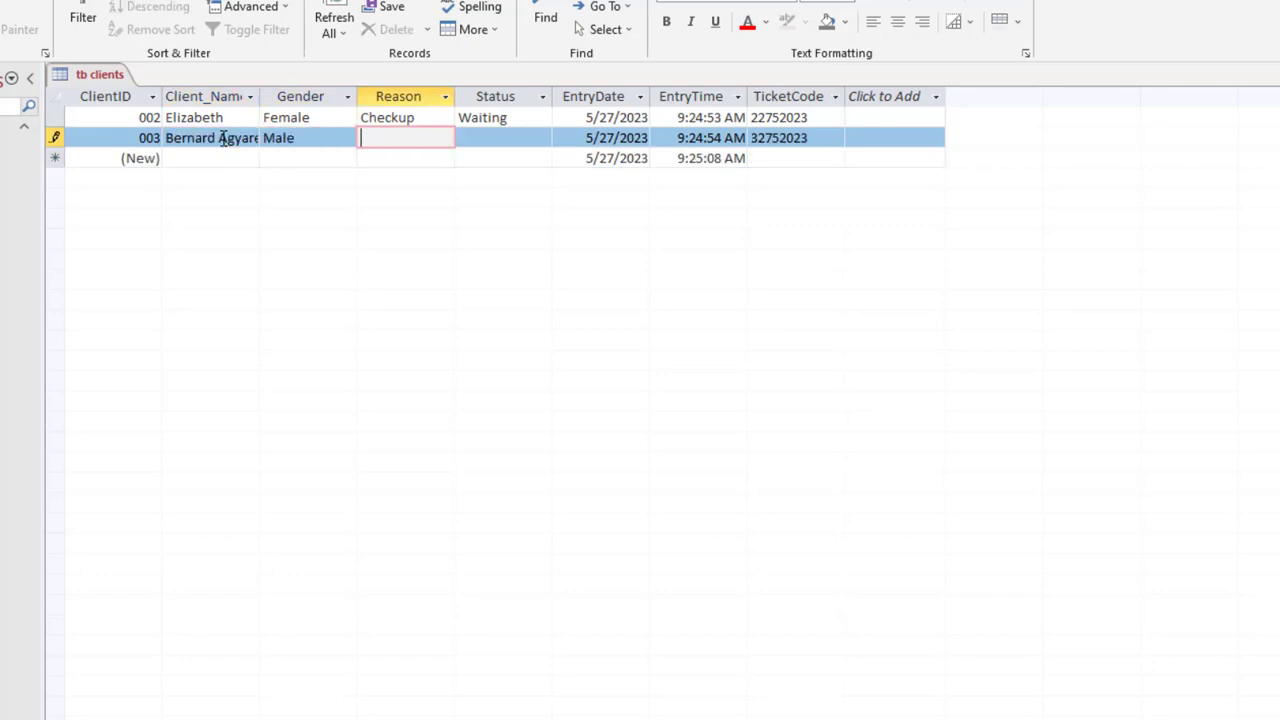
type("Follow up")
key("Tab")
type("Waiting")
key("Tab")
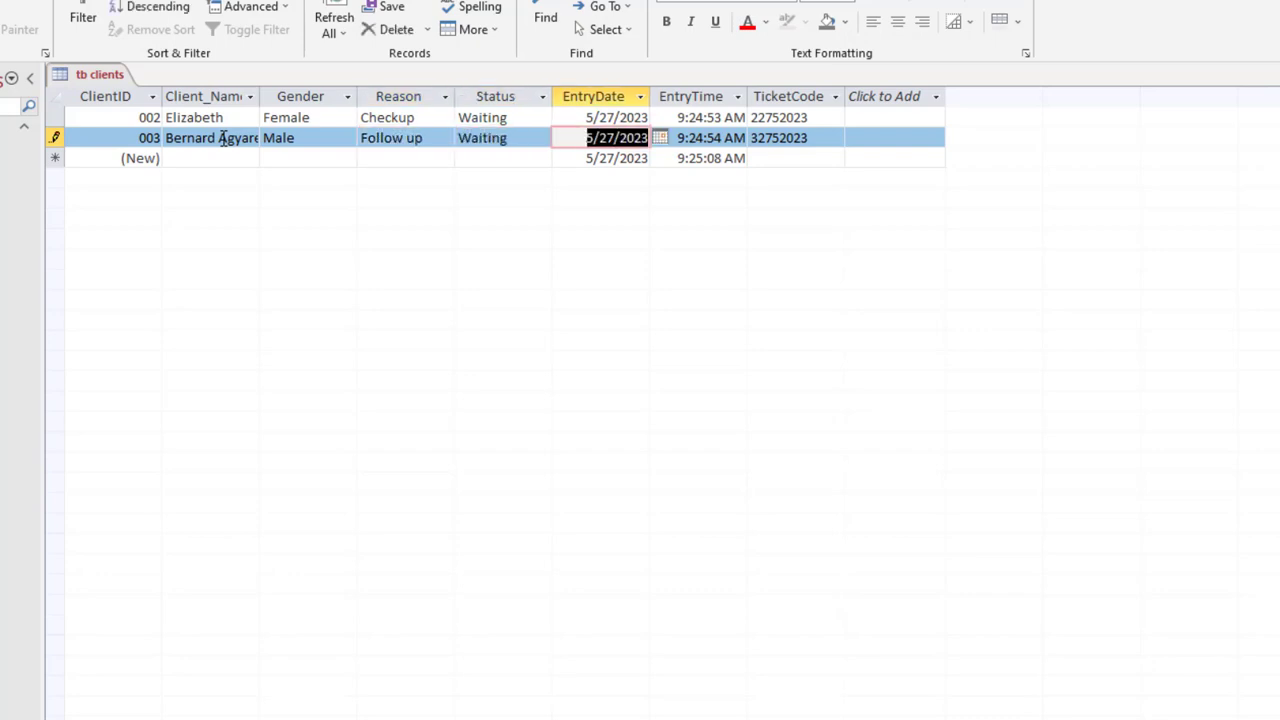
Step: Enter the third client (male, Cash out, Waiting) and refresh the table
left_click(224, 156)
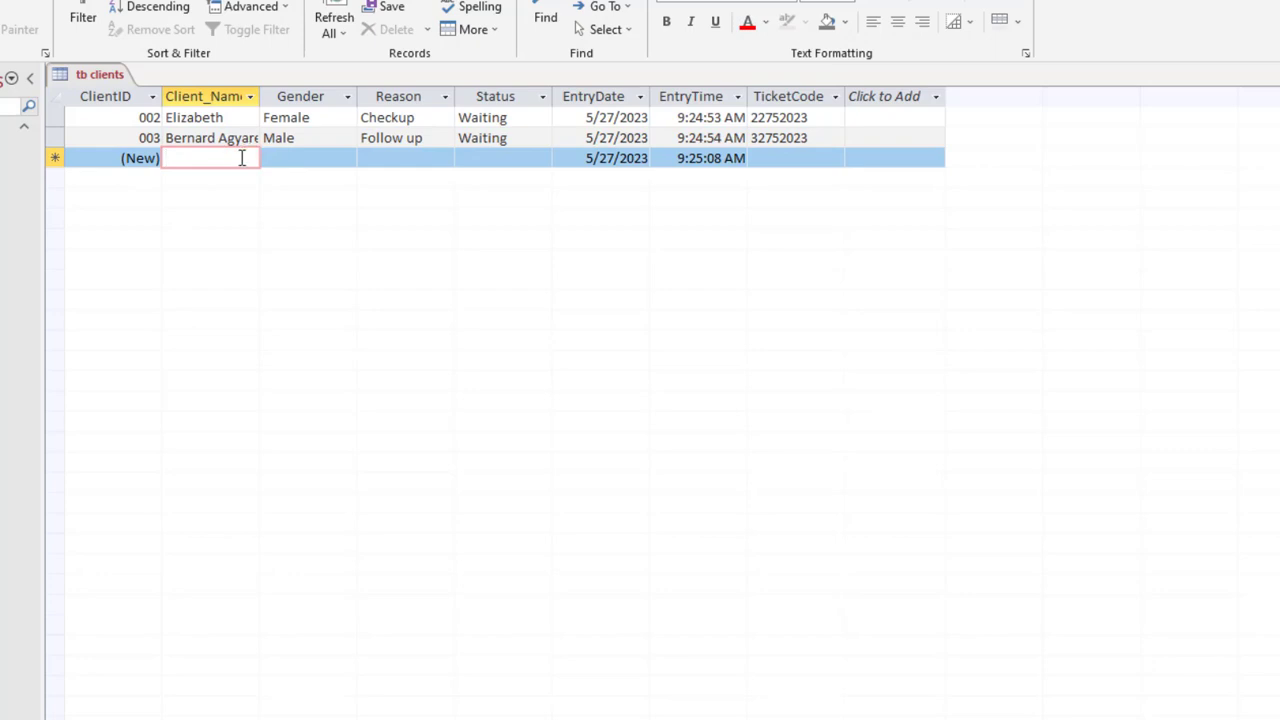
type("Arko")
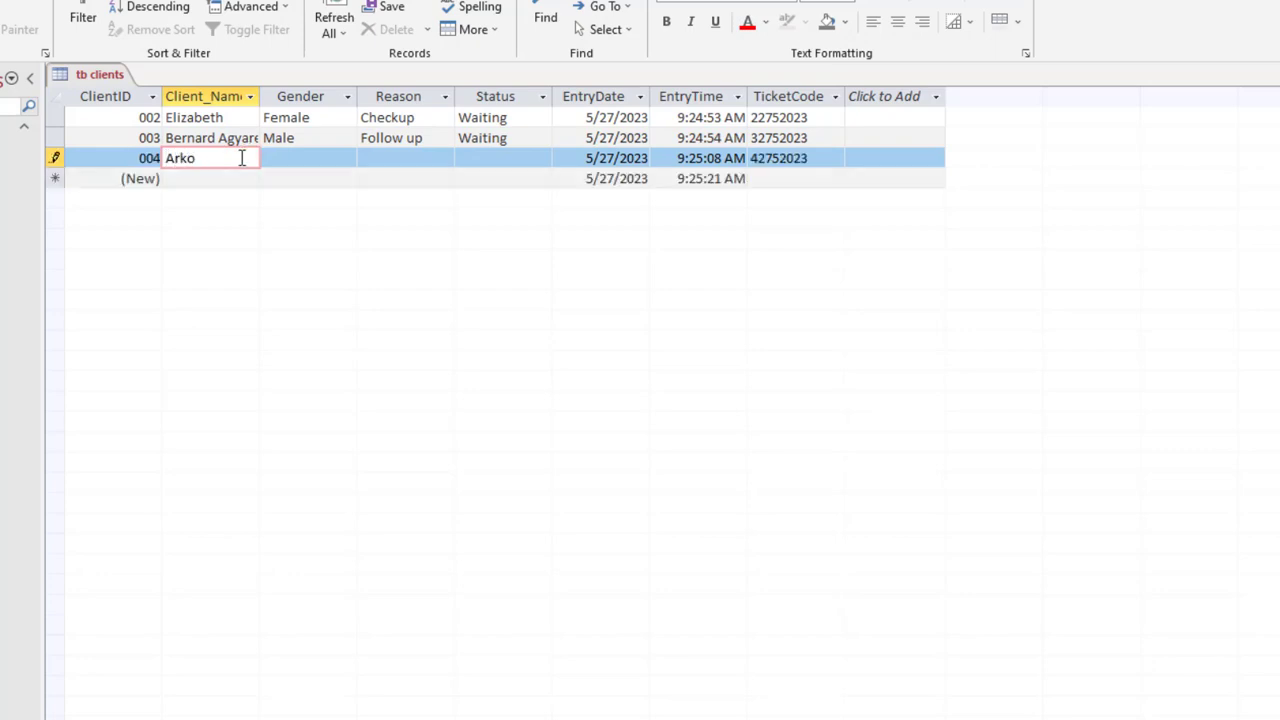
type(" pSmaila")
key("Tab")
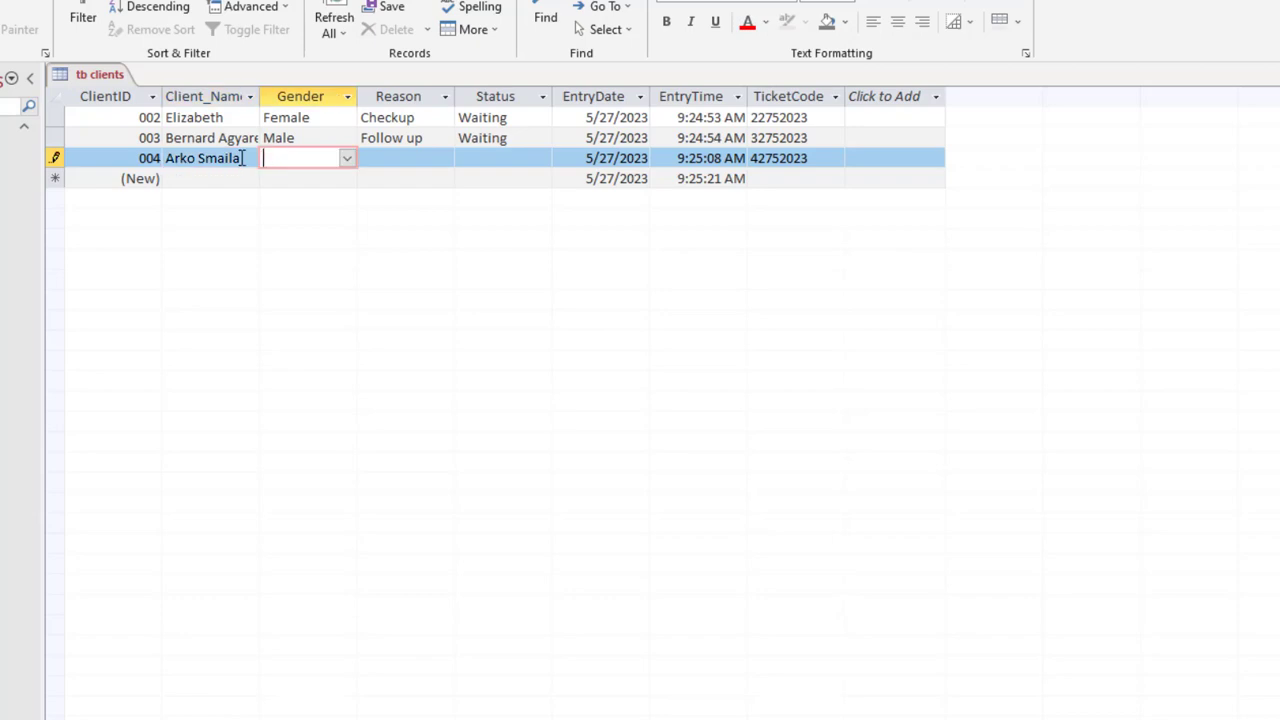
type("Male")
key("Tab")
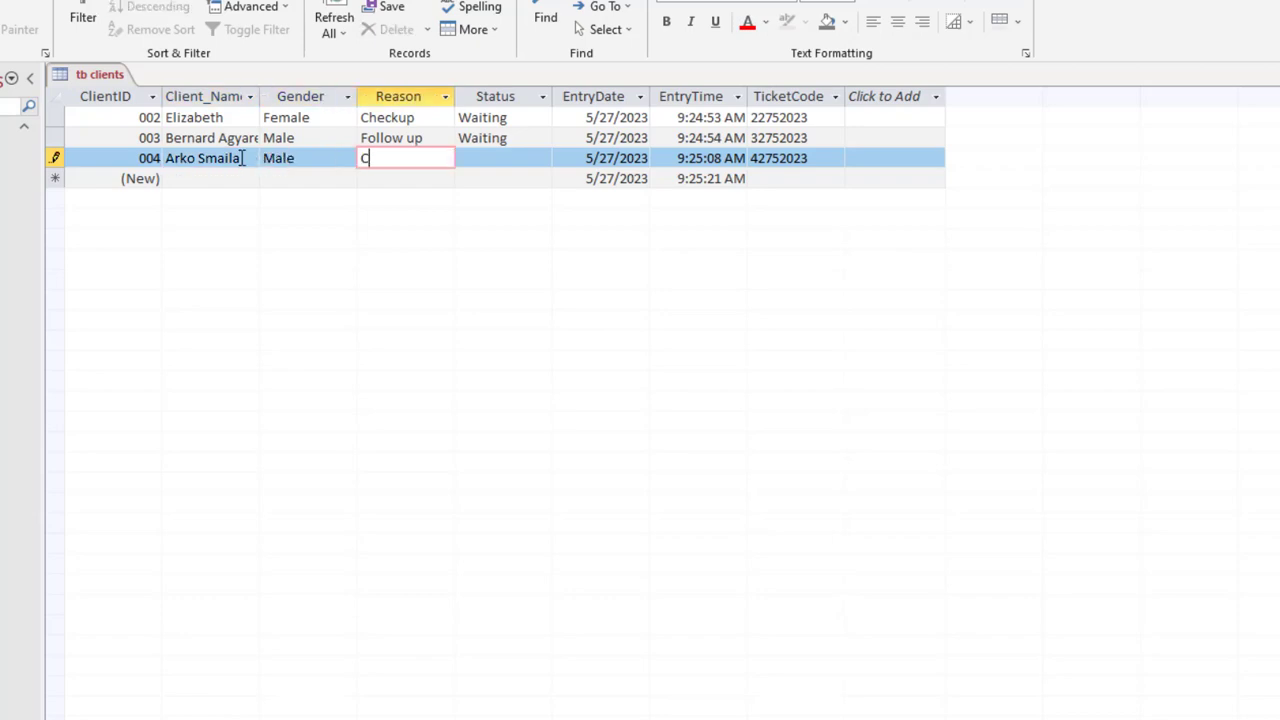
type("Casgh")
key("BackSpace")
key("BackSpace")
key("BackSpace")
type("h out")
key("Tab")
type("Waiting")
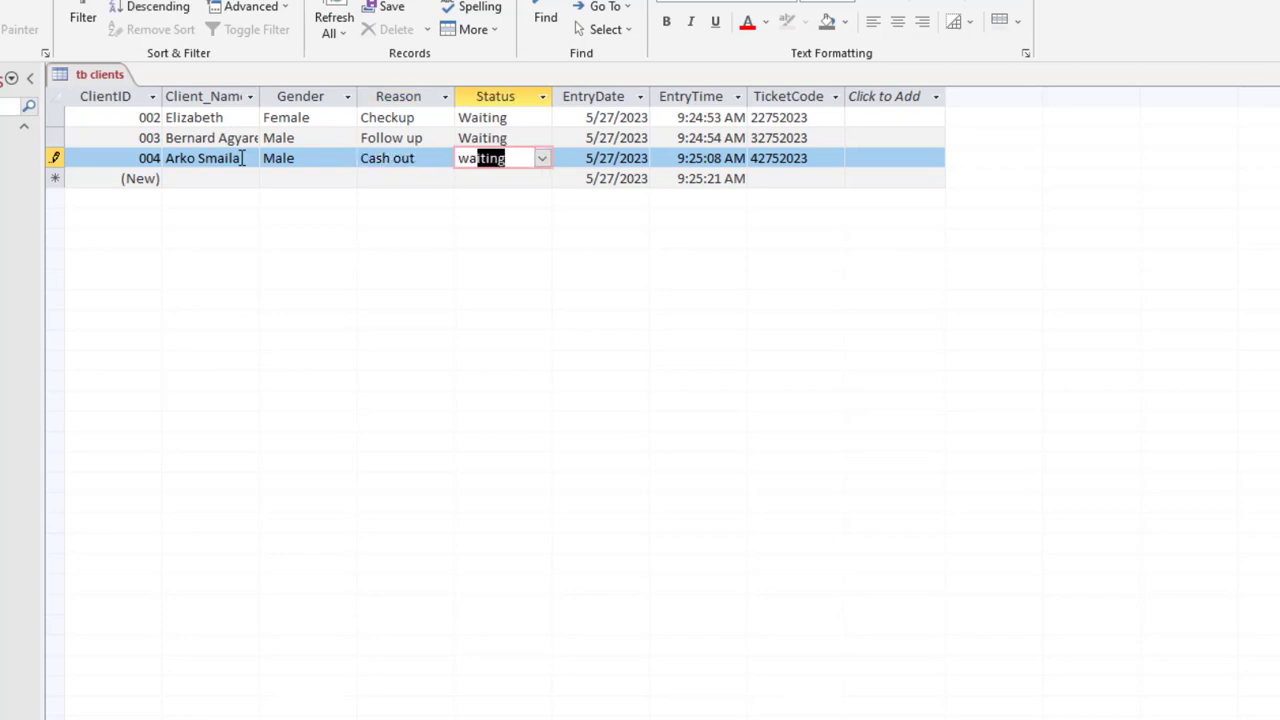
key("Tab")
left_click(334, 10)
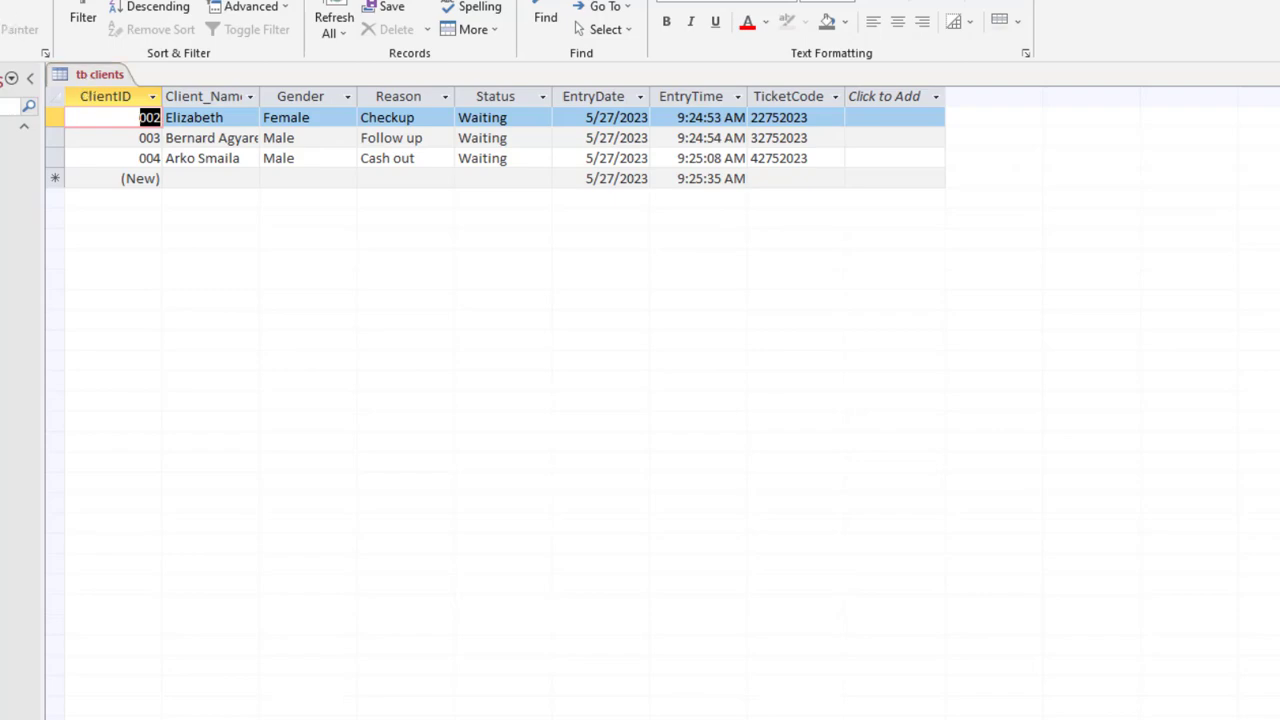
Step: Start the Form Wizard with all tb clients fields except ClientID, in a Columnar layout
left_click(124, 42)
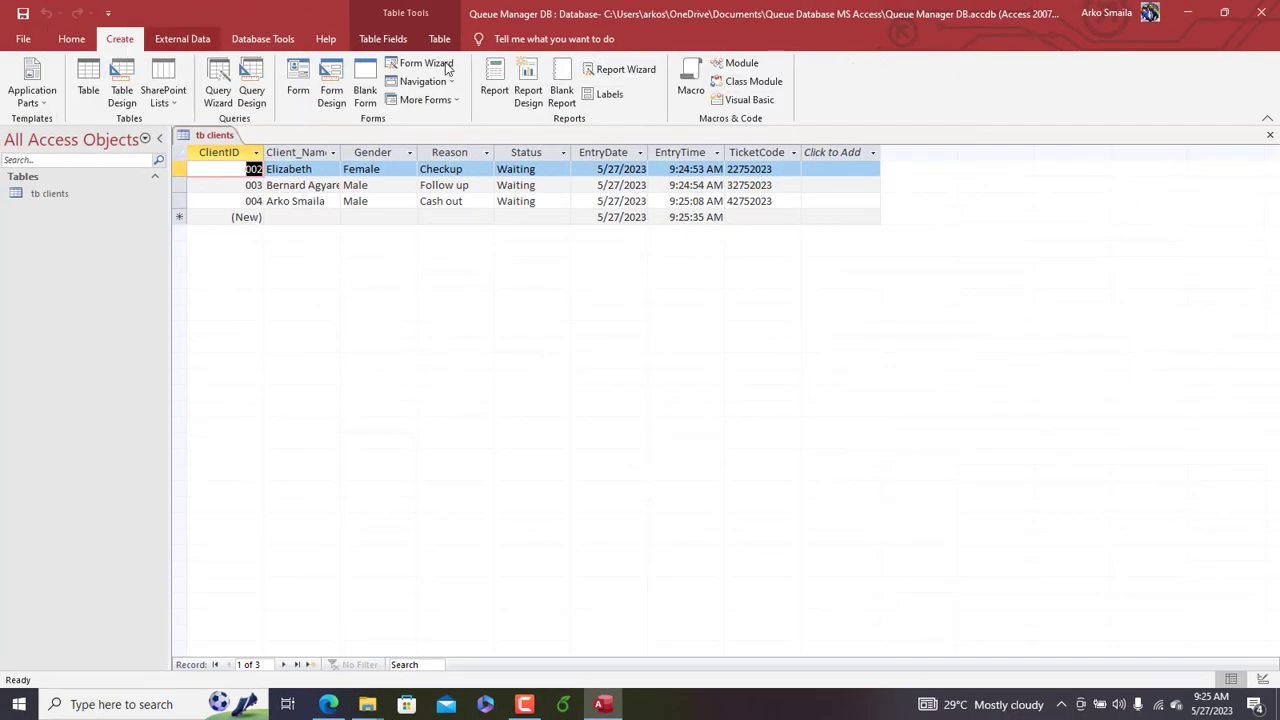
left_click(425, 63)
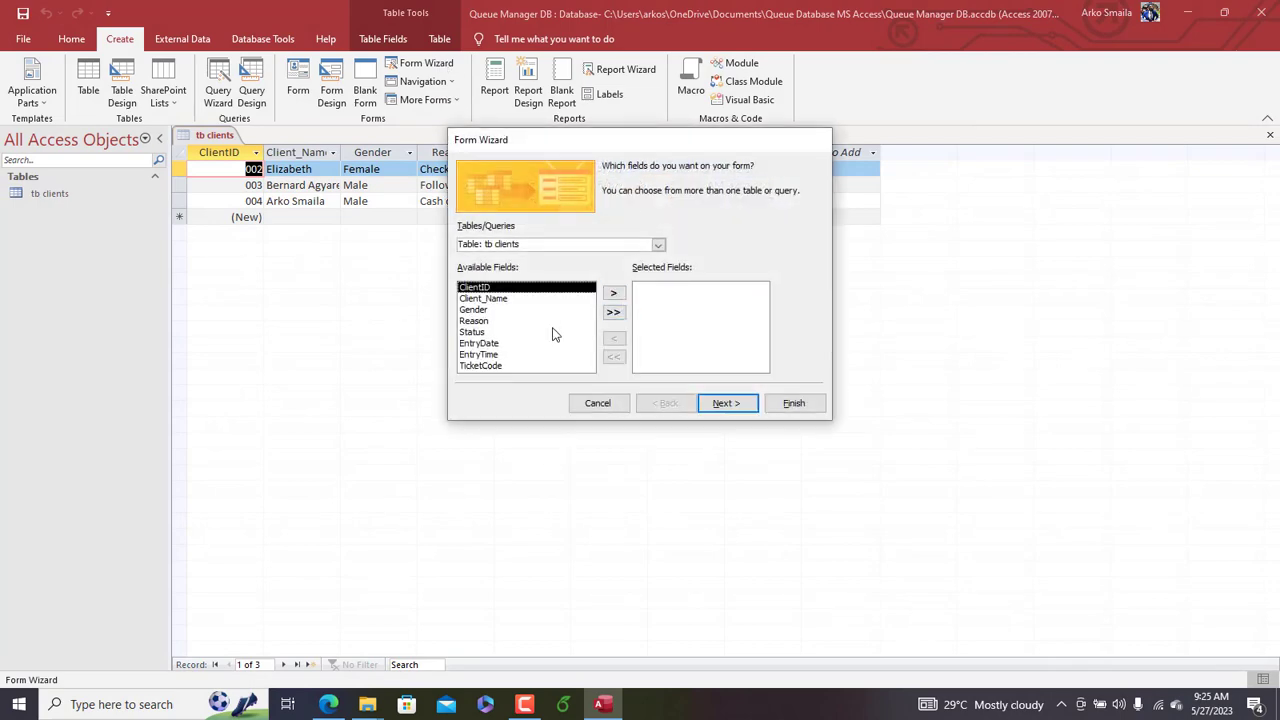
left_click(499, 298)
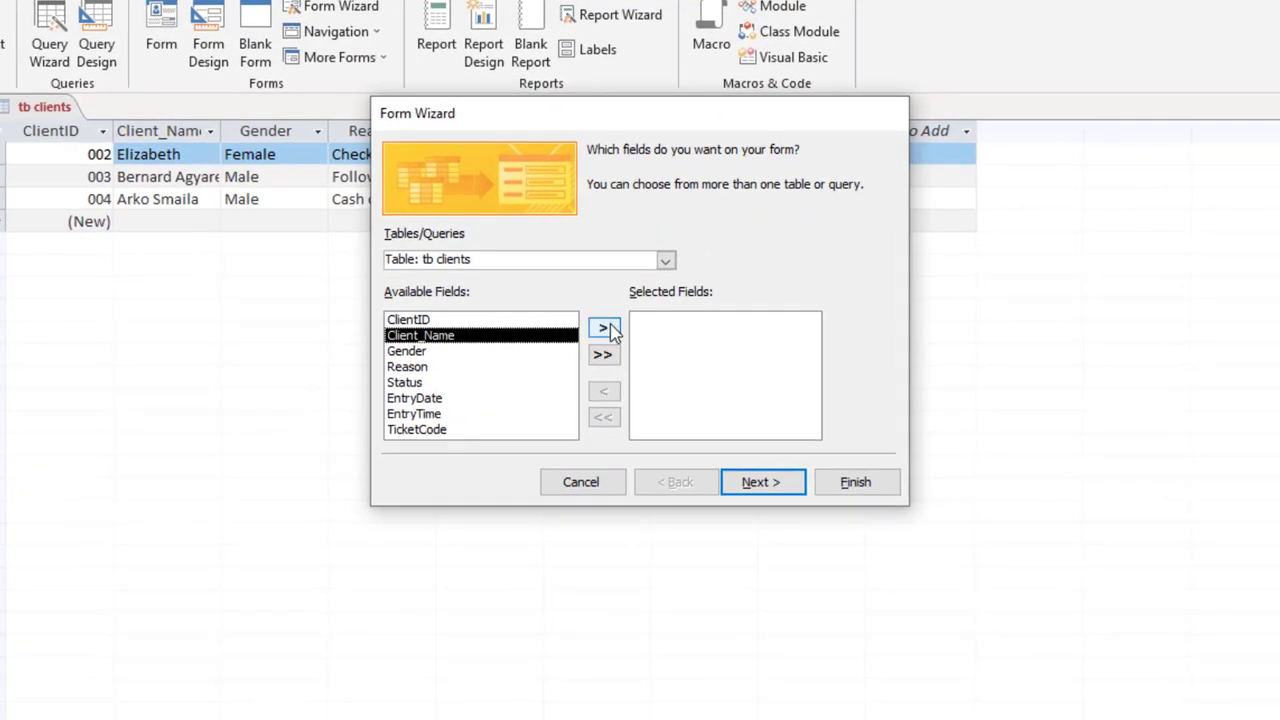
left_click(603, 355)
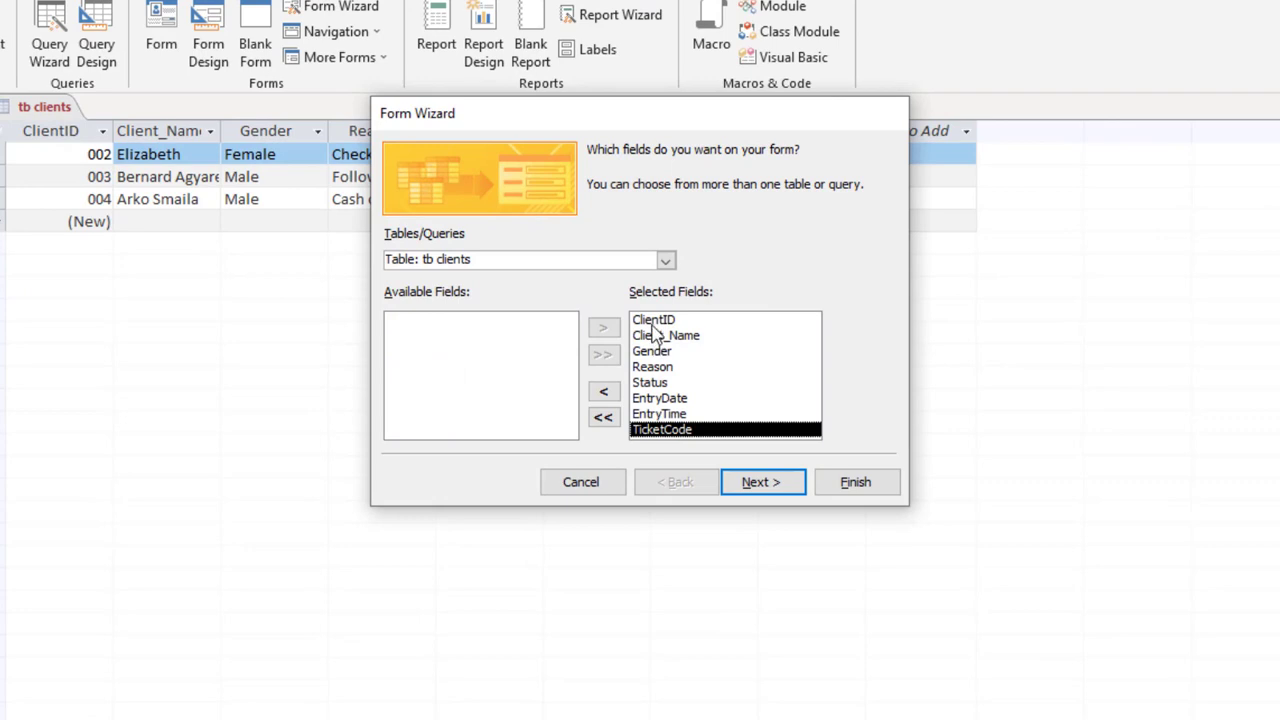
left_click(648, 321)
left_click(603, 392)
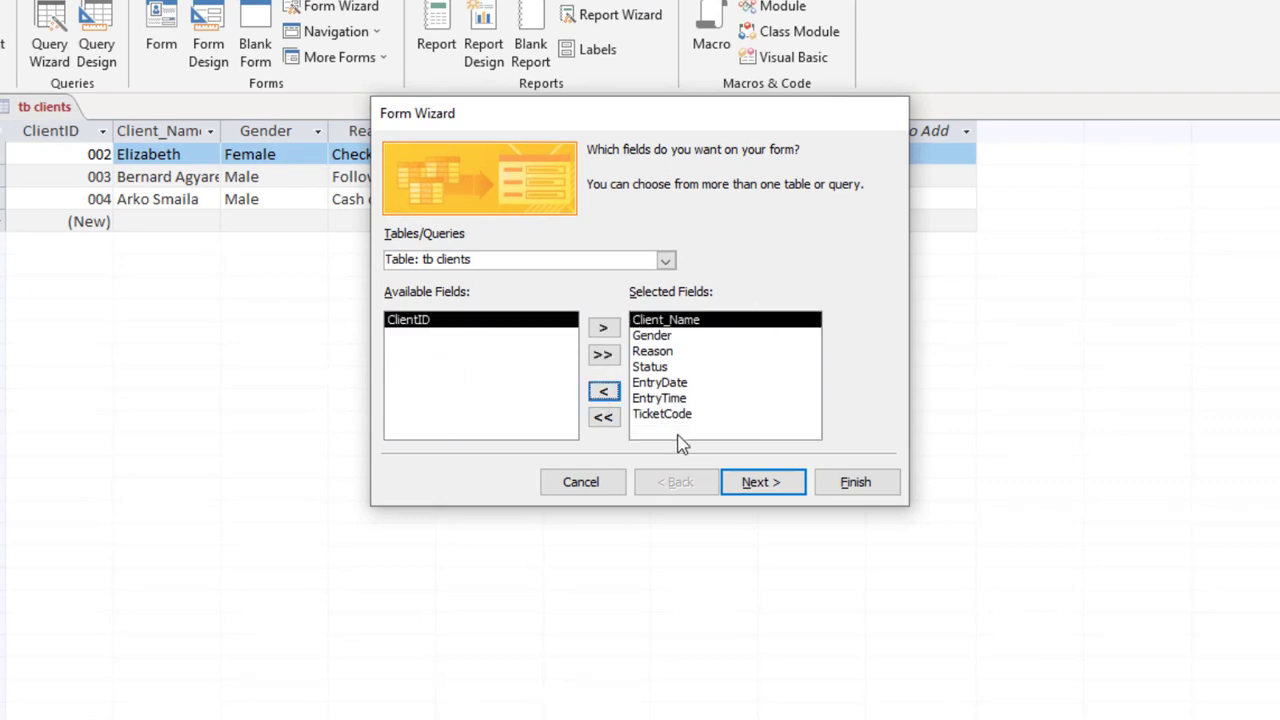
left_click(783, 486)
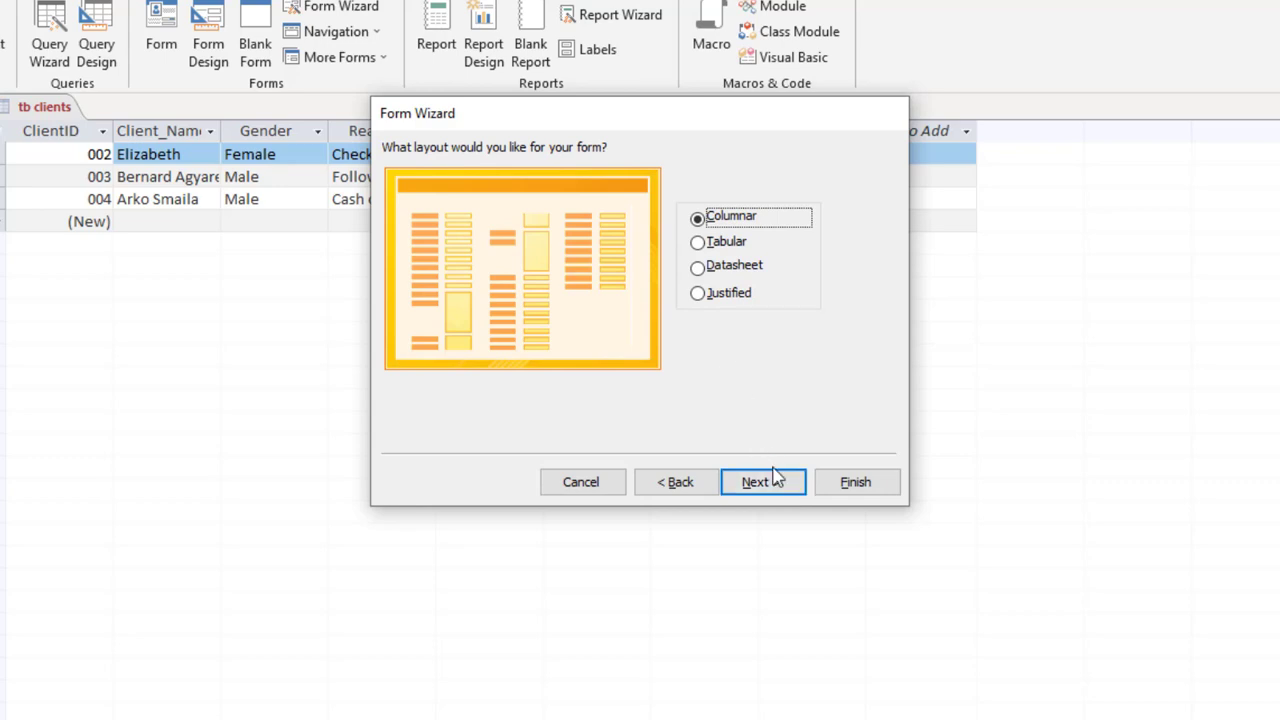
left_click(760, 481)
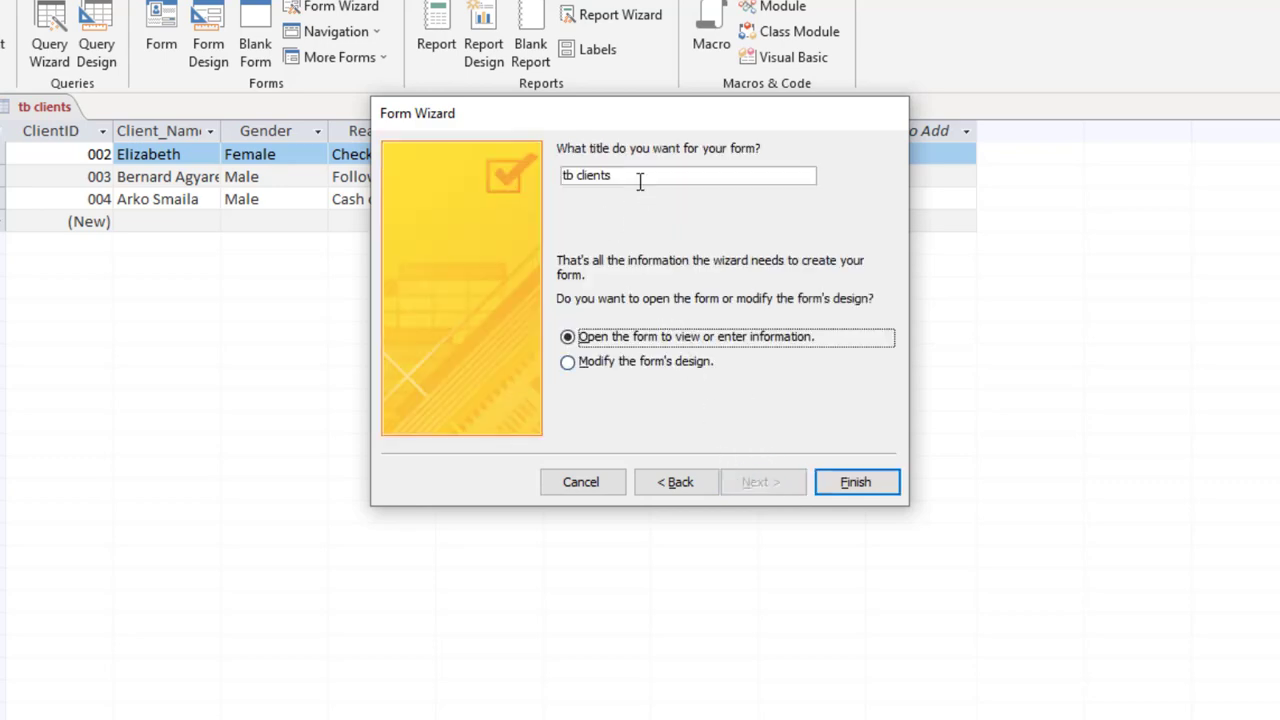
Step: Title the form 'frm queue clients' and finish, opening it to modify the design
left_click_drag(641, 178, 508, 166)
type("frm")
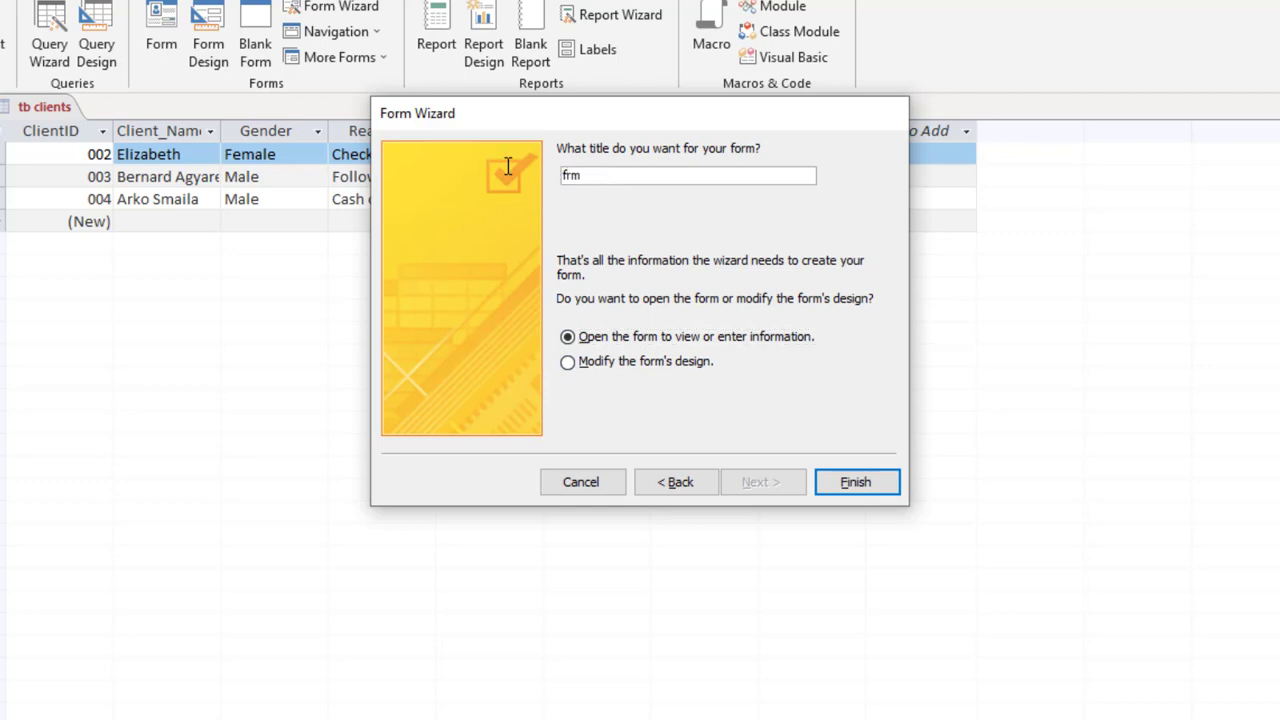
type(" que")
key("BackSpace")
key("BackSpace")
key("BackSpace")
key("BackSpace")
key("BackSpace")
type("eue client")
left_click(646, 362)
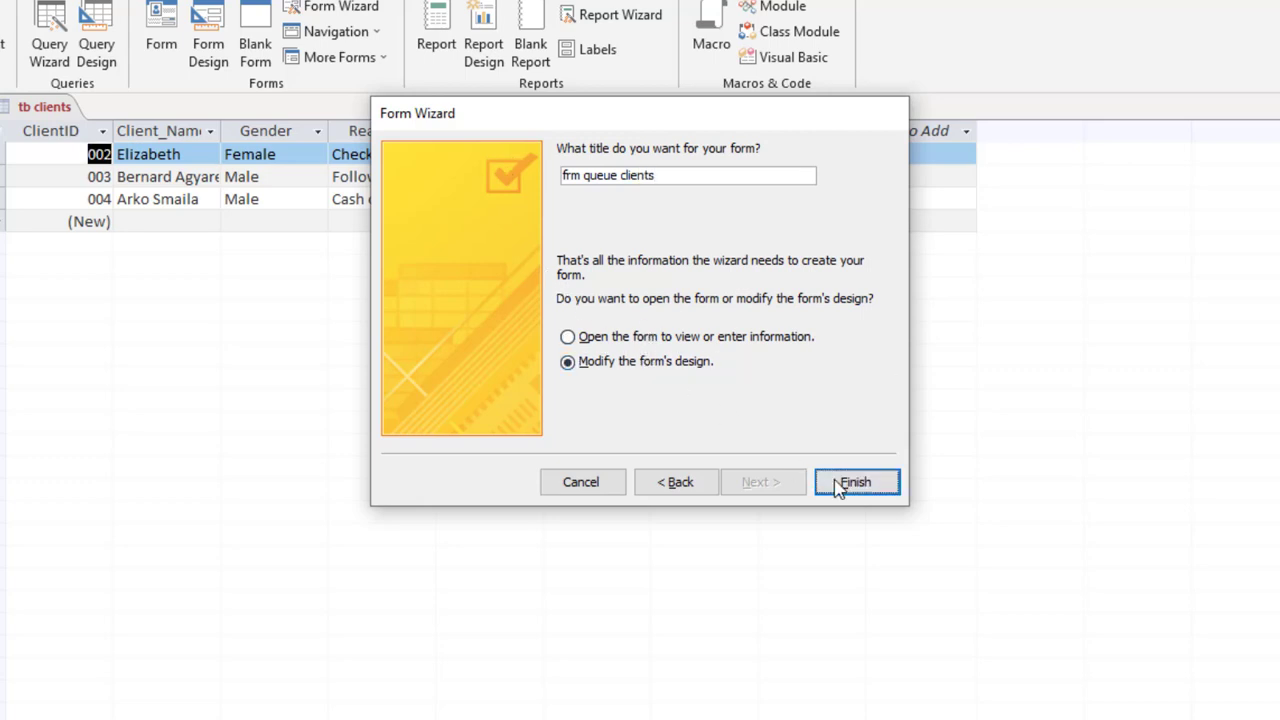
left_click(838, 484)
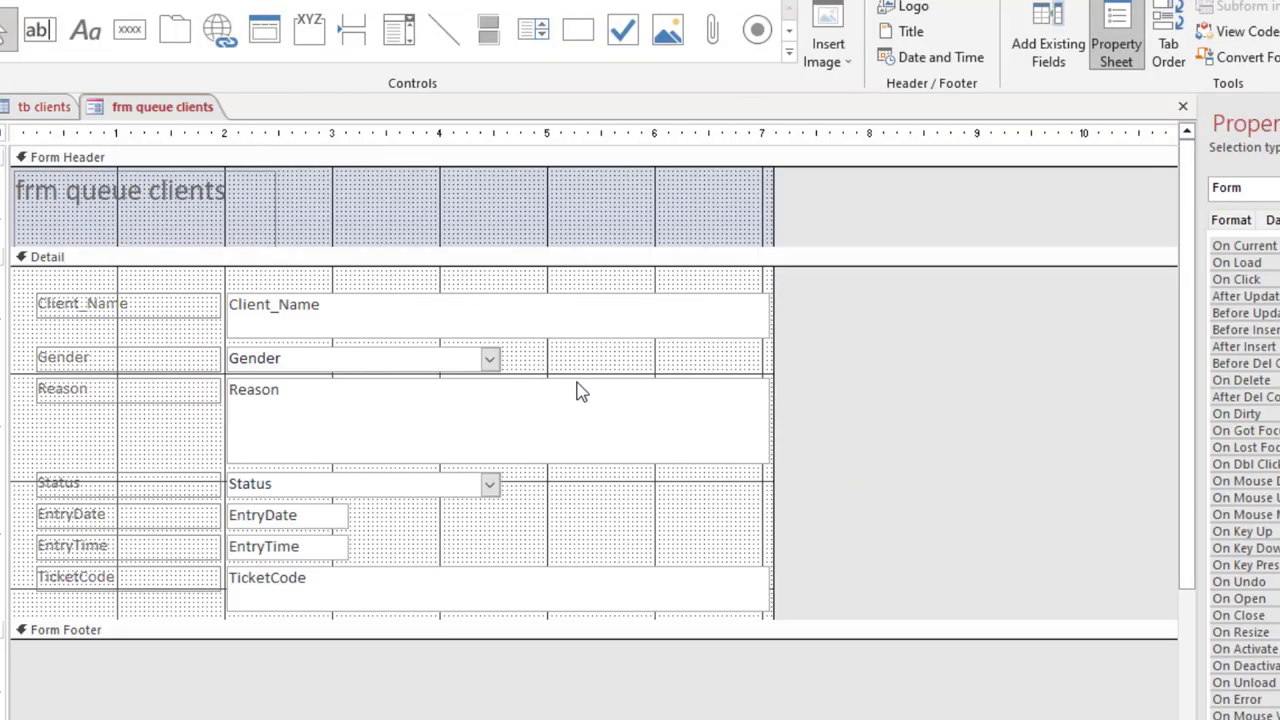
Step: Replace the header label text with 'Ticket Editor' and shorten the label box
left_click(447, 408)
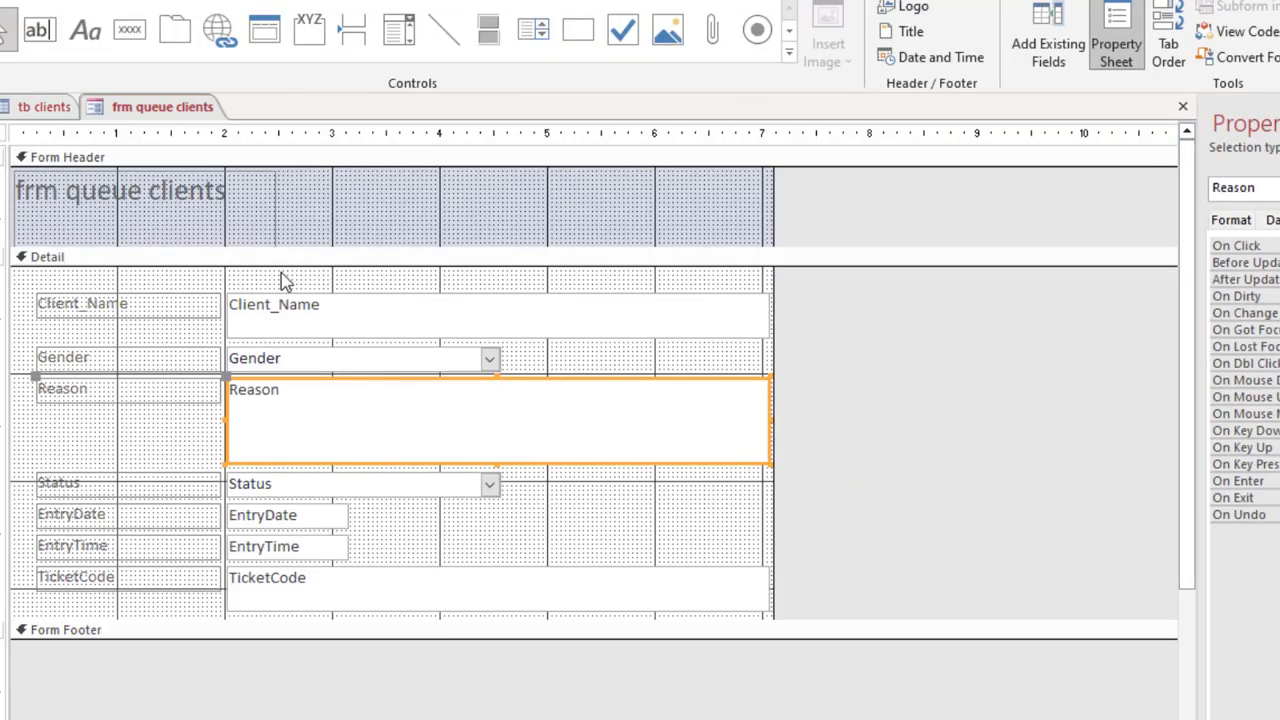
left_click(264, 257)
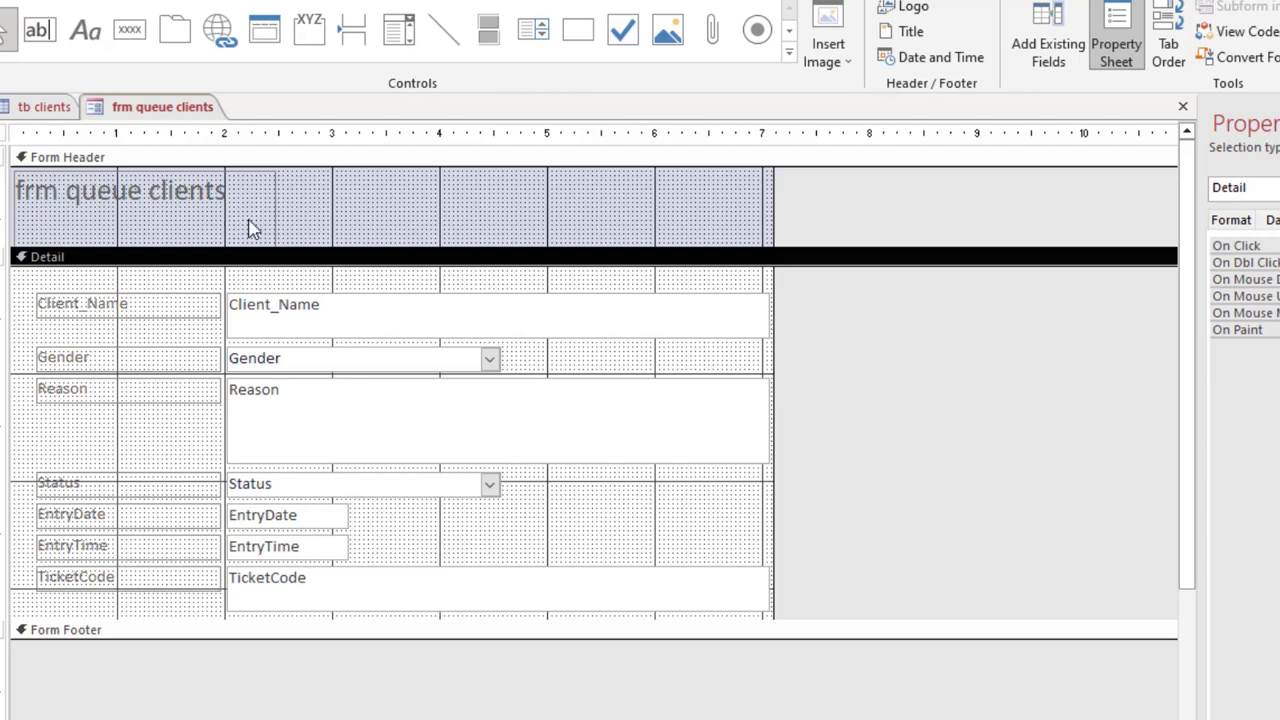
left_click(250, 224)
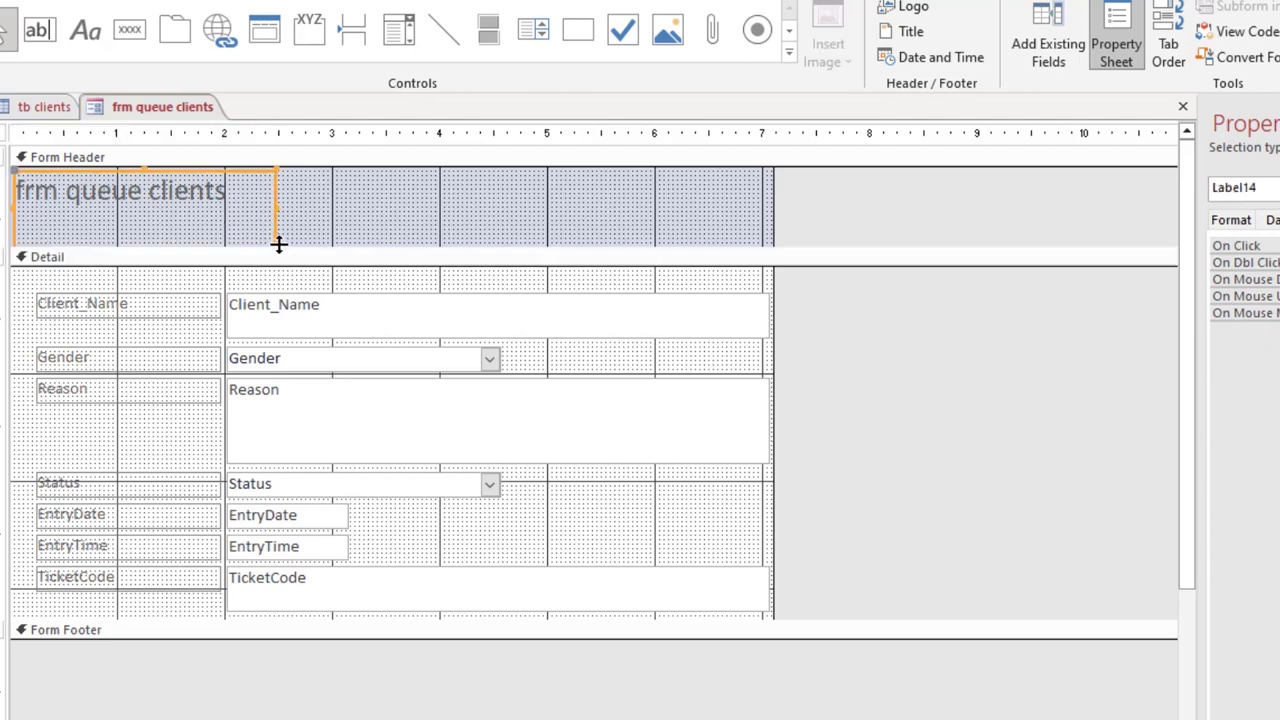
left_click_drag(280, 246, 16, 197)
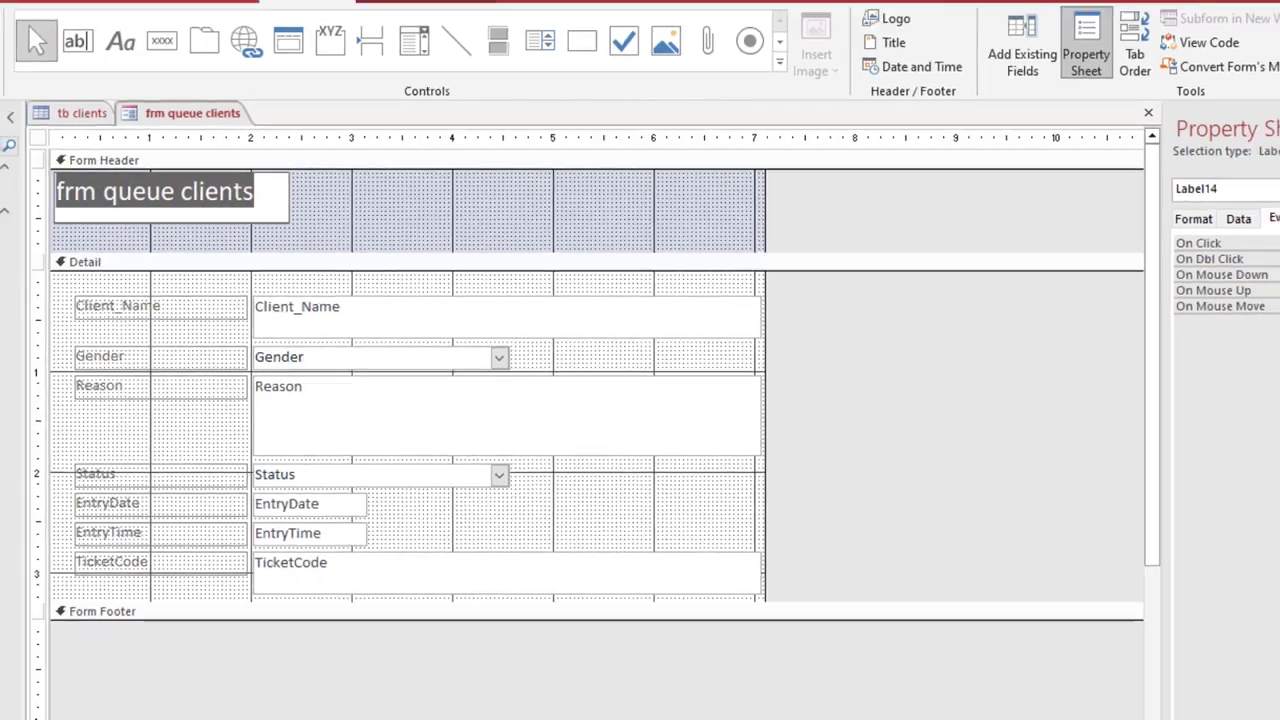
type("Ti")
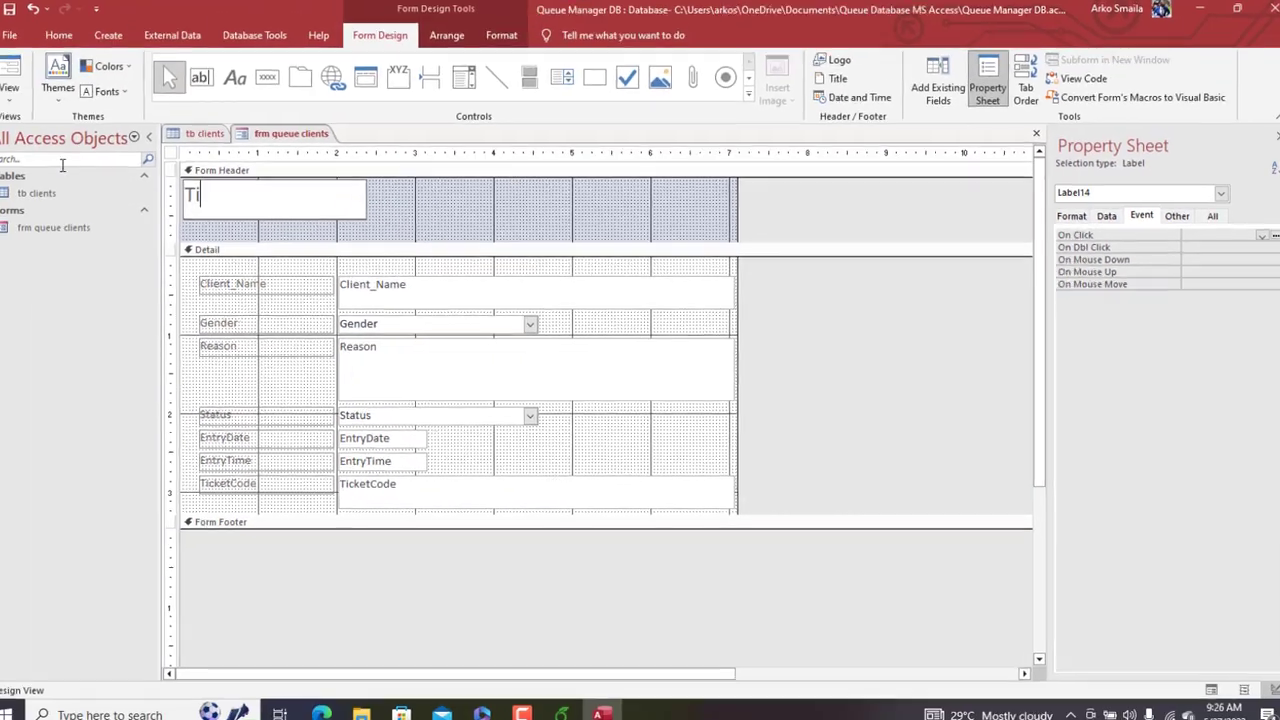
type("cket Editor")
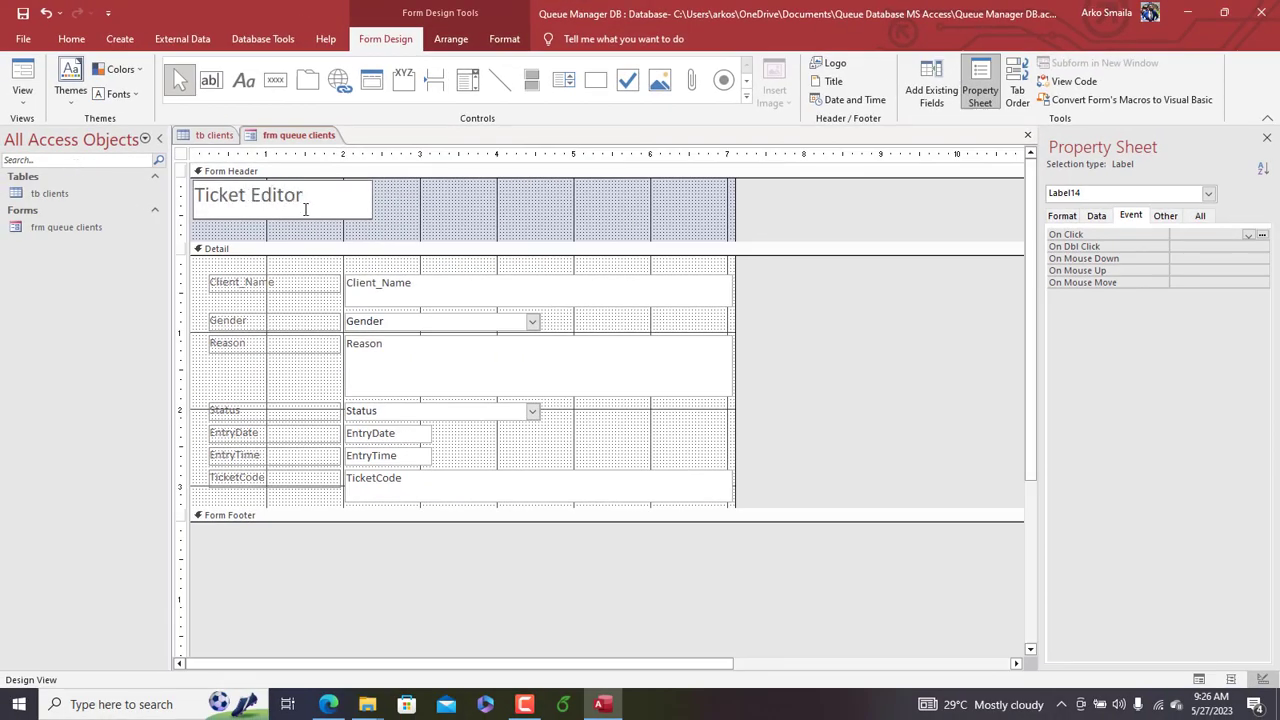
left_click(370, 237)
left_click(343, 216)
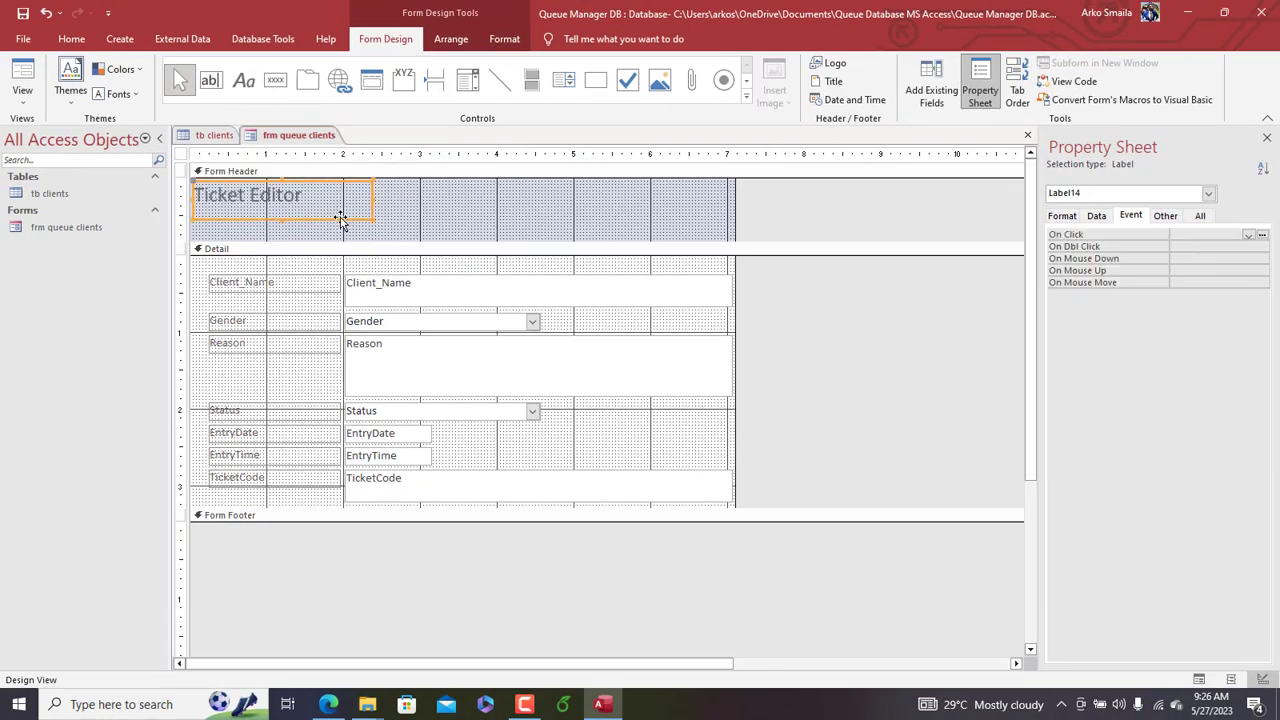
mouse_move(283, 218)
left_mouse_down()
mouse_move(282, 207)
mouse_move(286, 230)
mouse_move(285, 208)
left_mouse_up()
Step: Make the TicketCode, Reason and Client_Name text boxes narrower
left_click(689, 250)
left_click(688, 228)
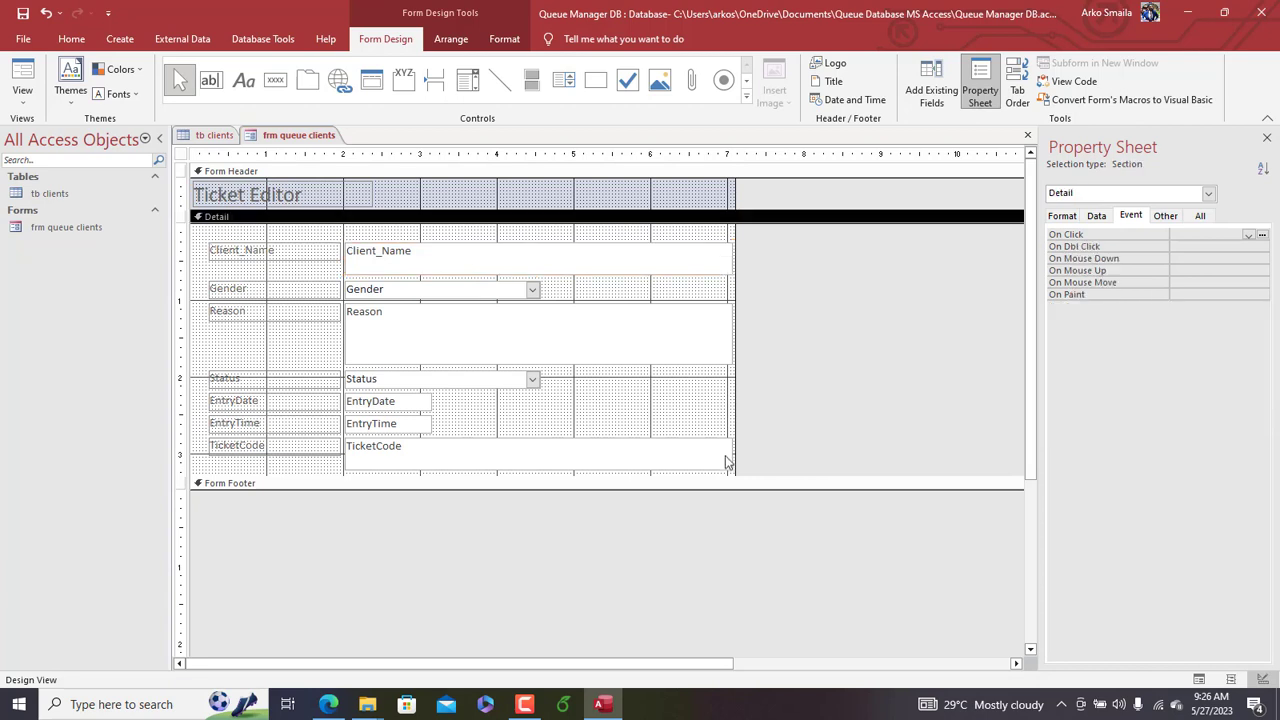
left_click_drag(651, 232, 666, 440)
left_click(679, 391)
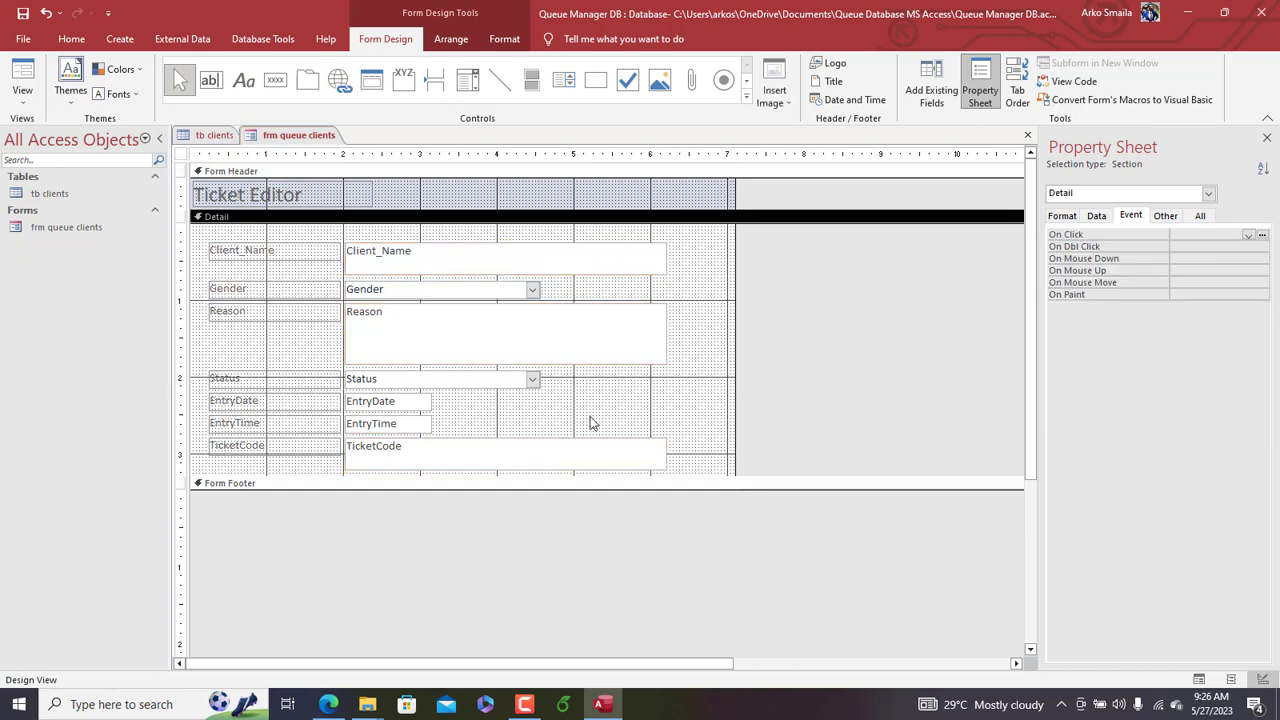
left_click(618, 458)
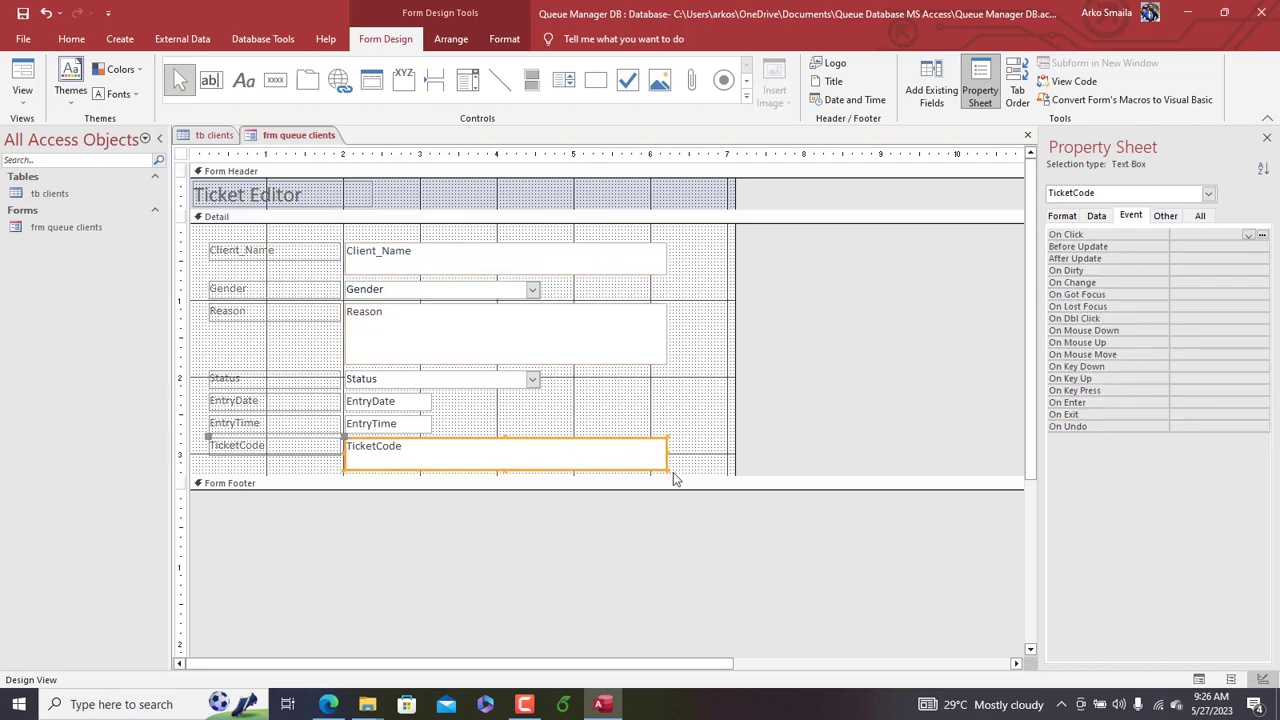
left_click_drag(666, 469, 570, 454)
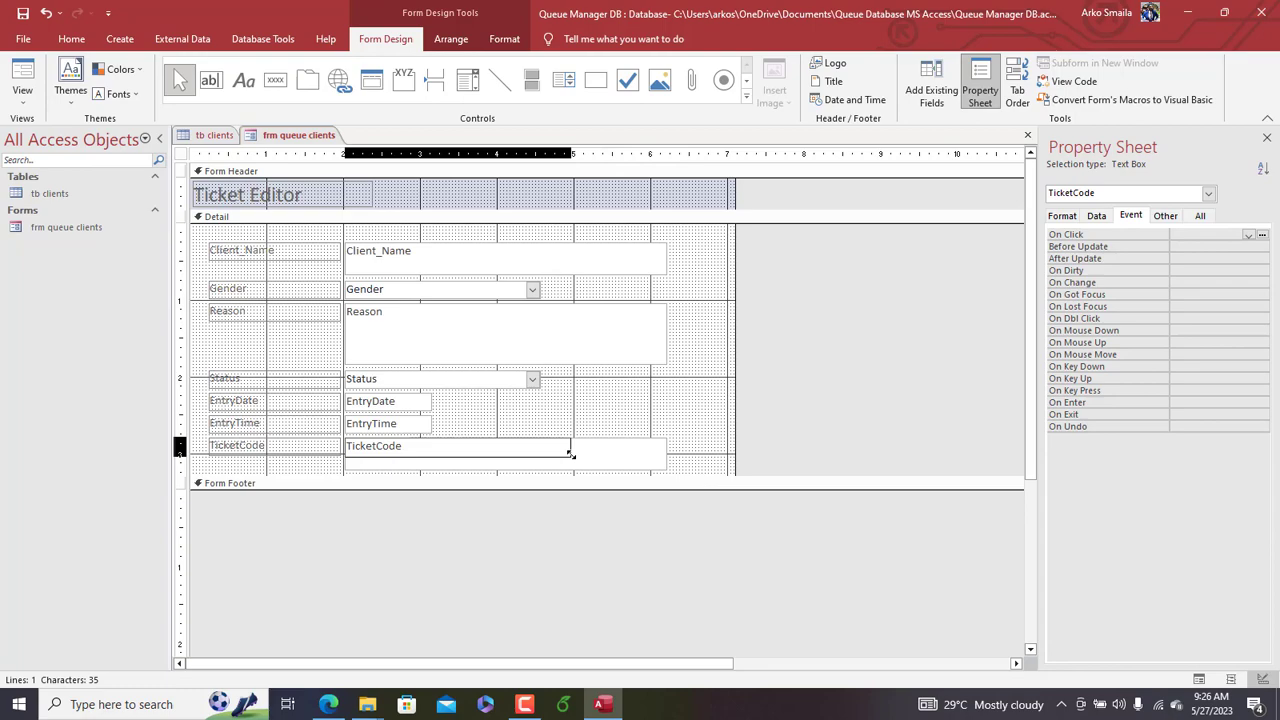
left_click_drag(570, 454, 571, 454)
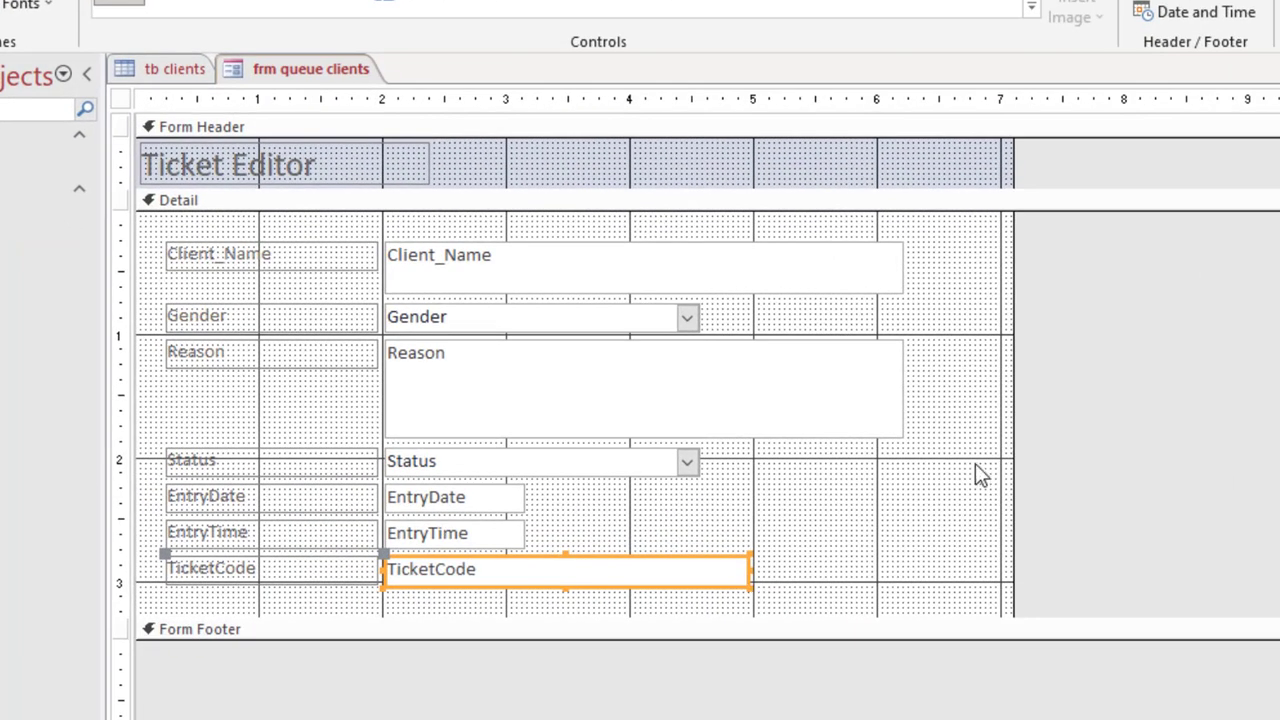
left_click(868, 405)
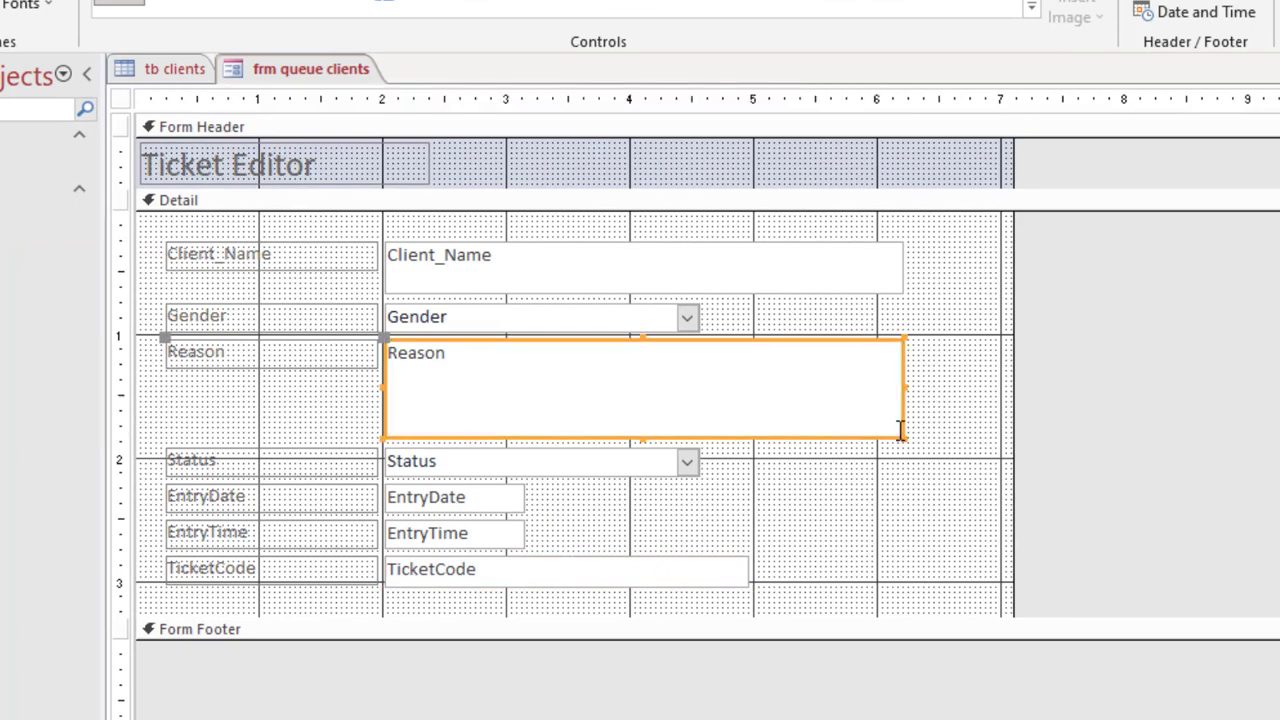
left_click_drag(897, 434, 294, 606)
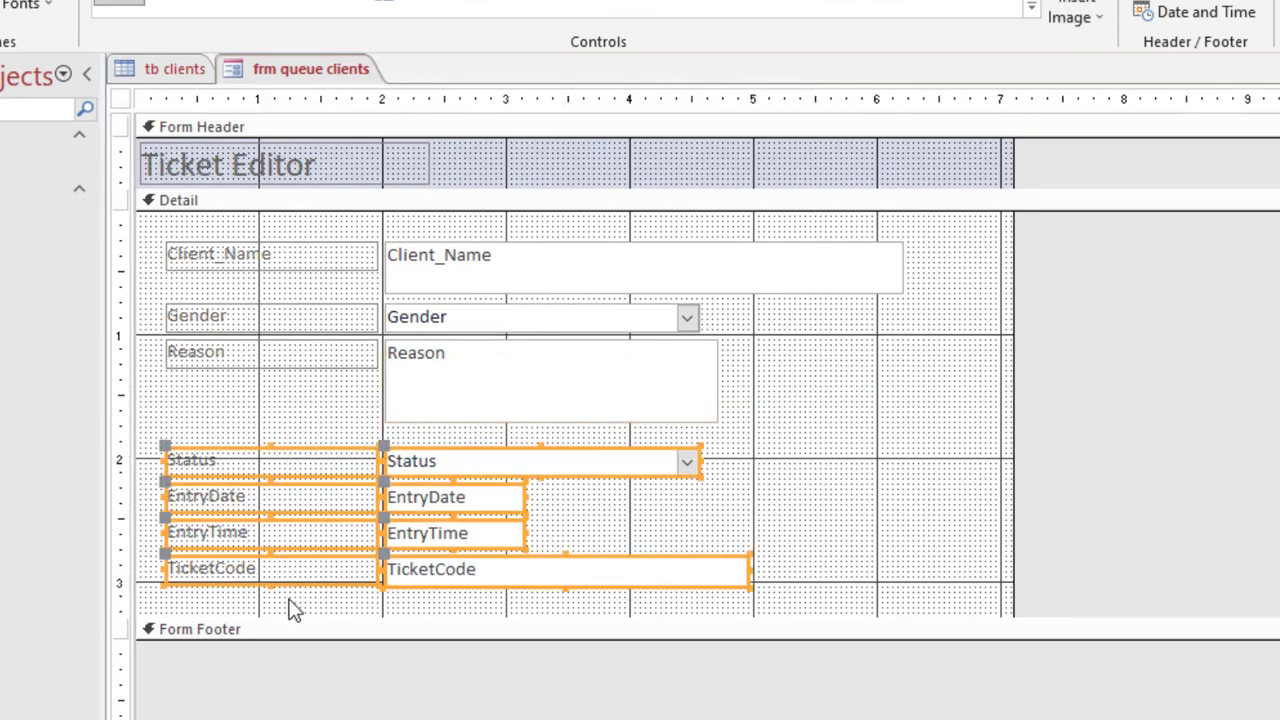
key("Up")
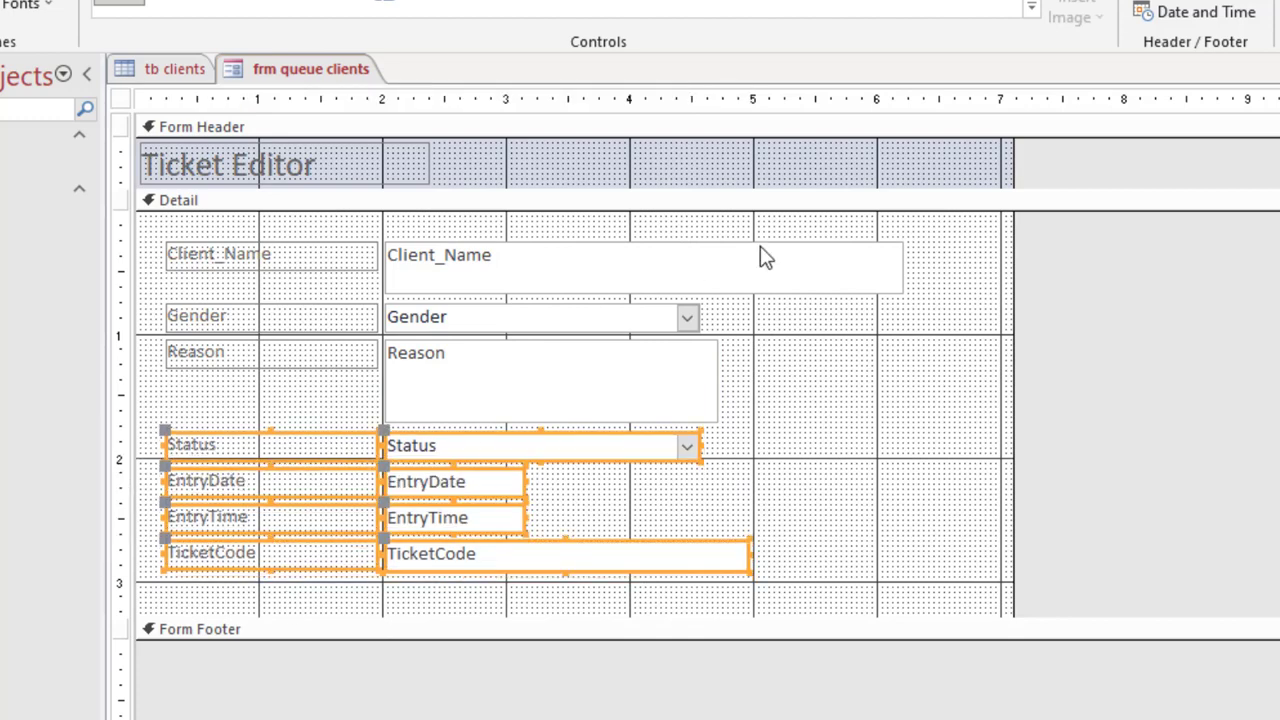
left_click(871, 268)
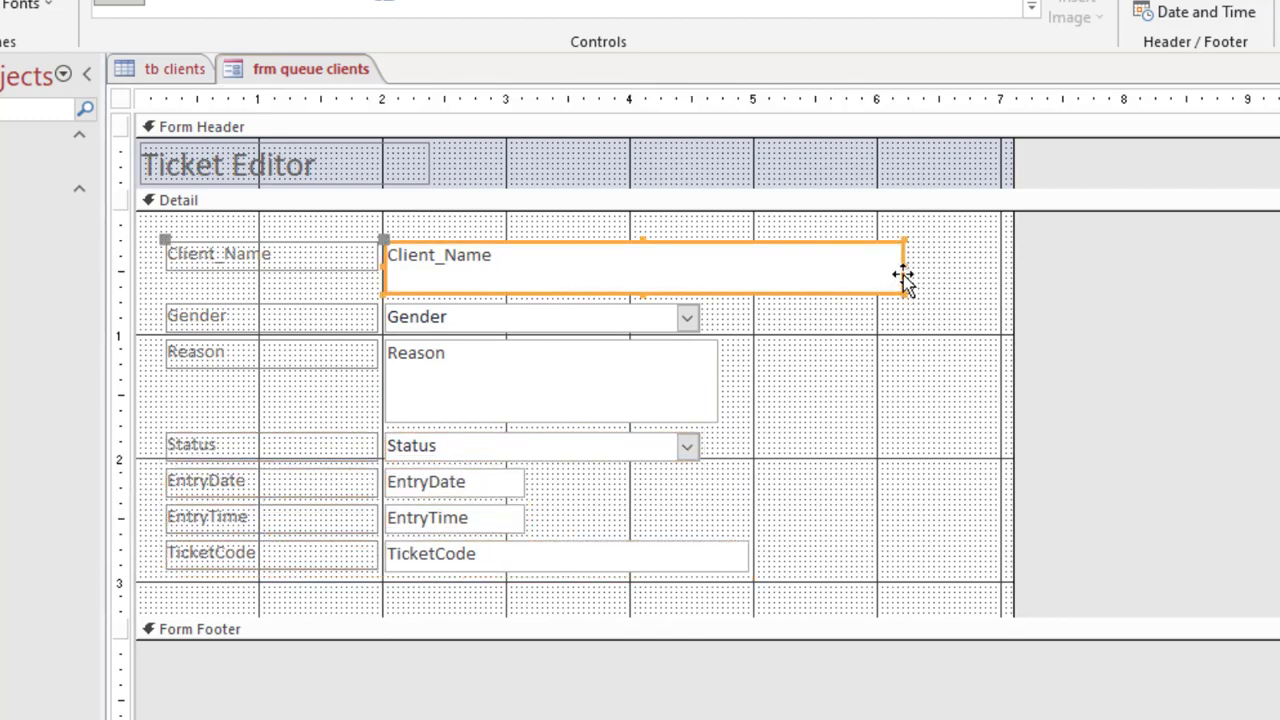
left_click_drag(903, 267, 802, 258)
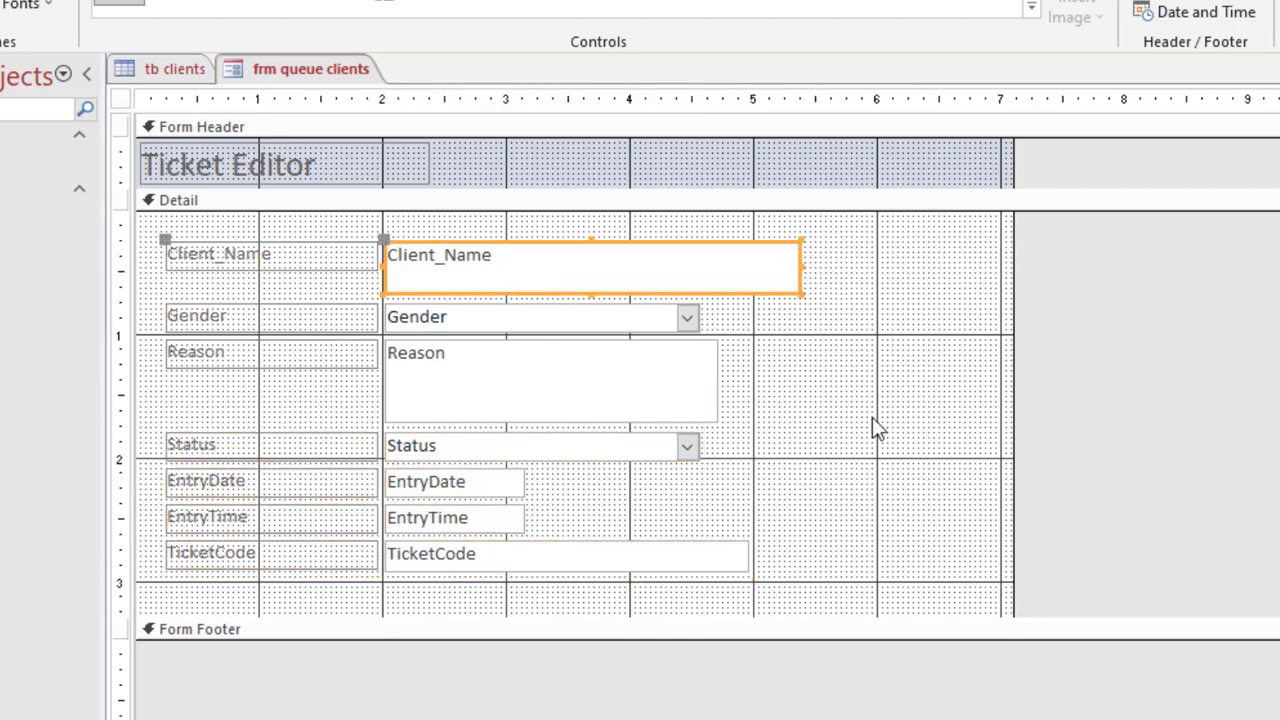
left_click(813, 560)
left_click(745, 557)
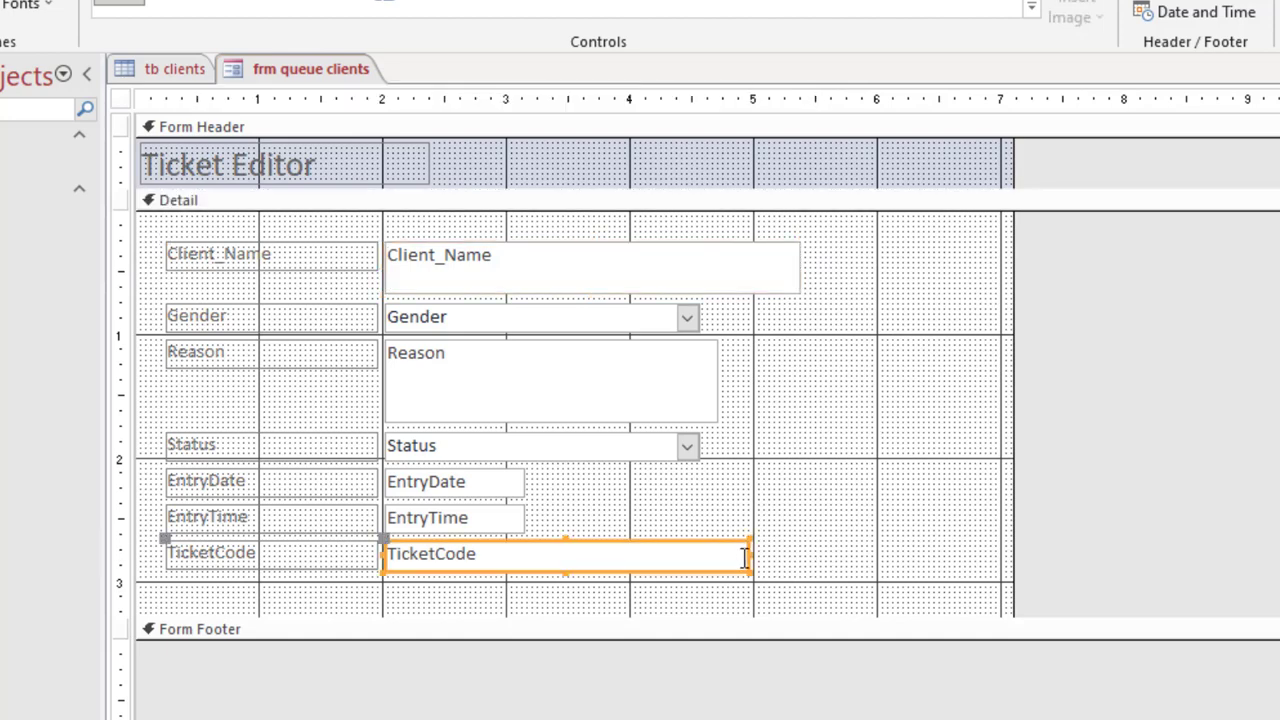
left_click_drag(745, 557, 524, 610)
Step: Move the TicketCode label and box to the form's upper right, with the label above a taller box
left_click(330, 565)
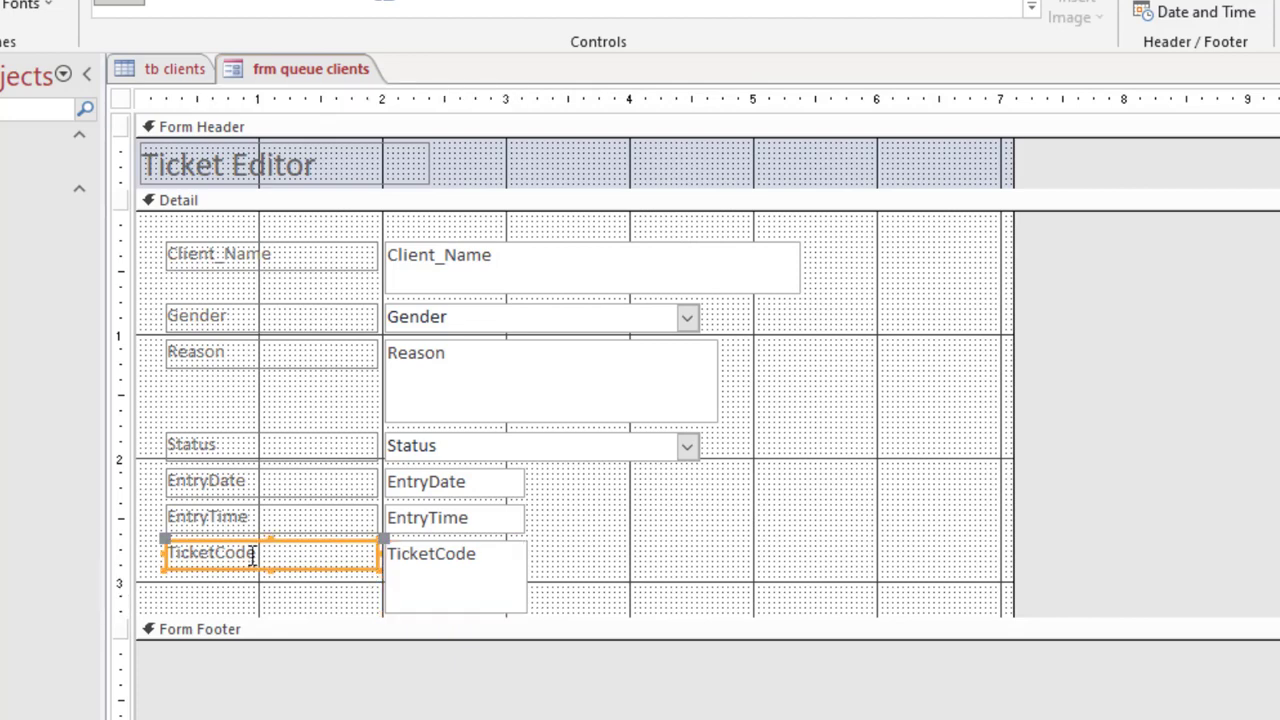
left_click_drag(160, 552, 1058, 323)
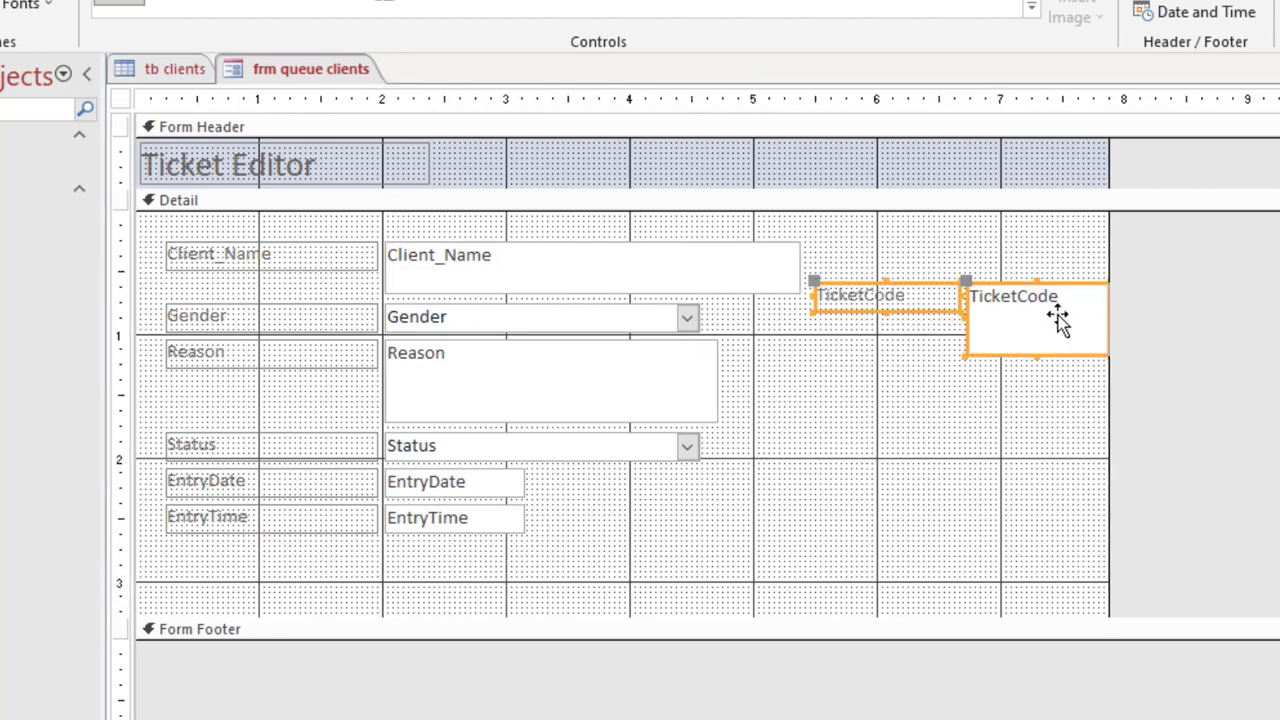
left_click_drag(1108, 228, 1140, 235)
left_click(1086, 409)
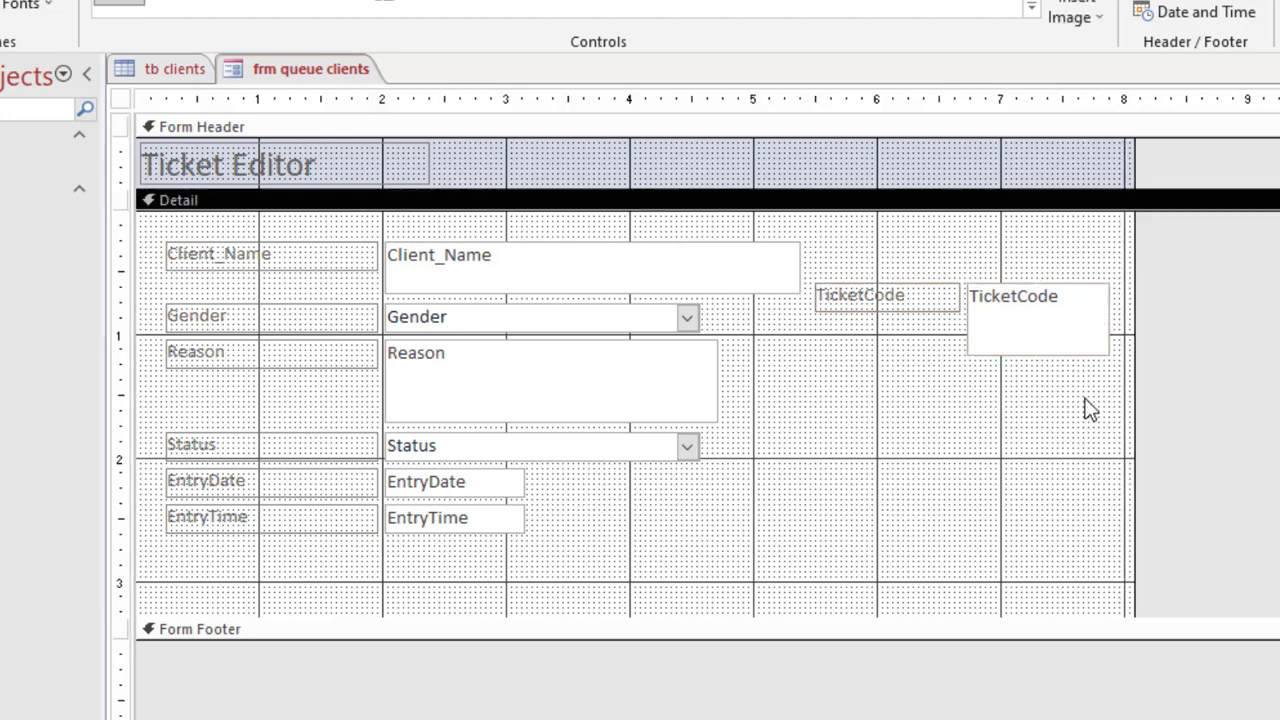
left_click(1098, 350)
left_click_drag(1104, 352, 1103, 395)
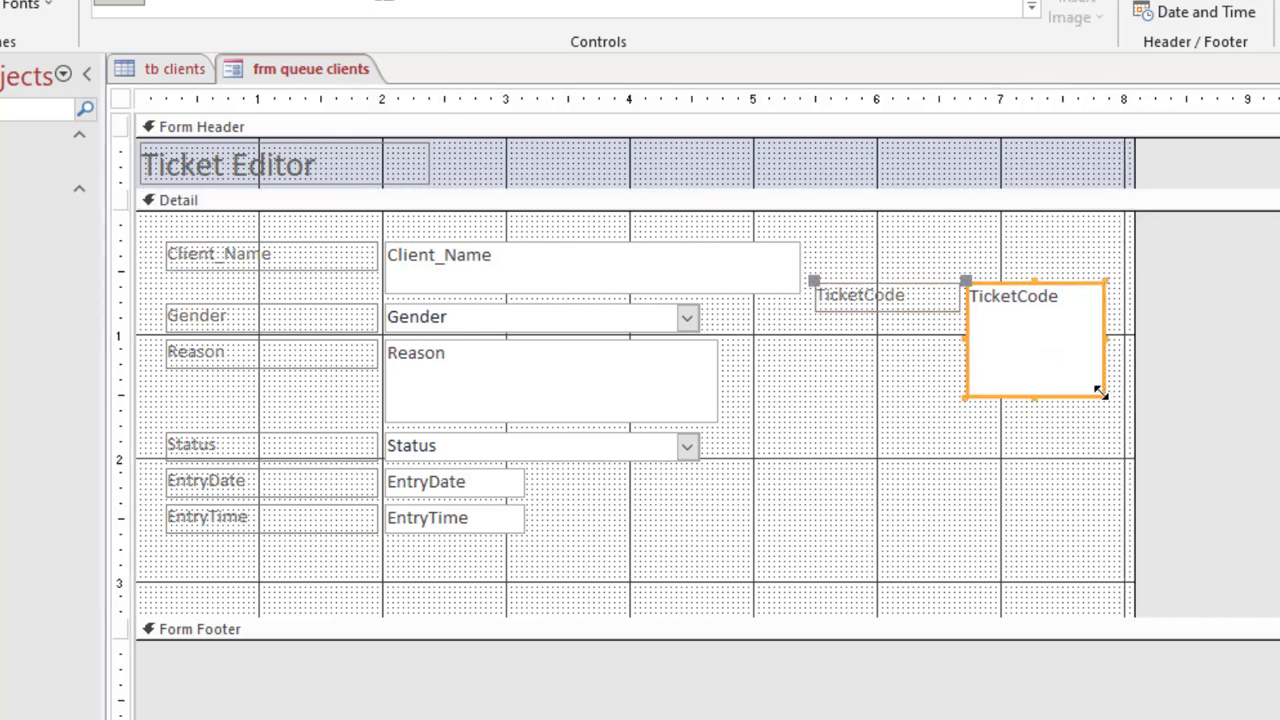
left_click(877, 306)
left_click_drag(819, 275, 966, 249)
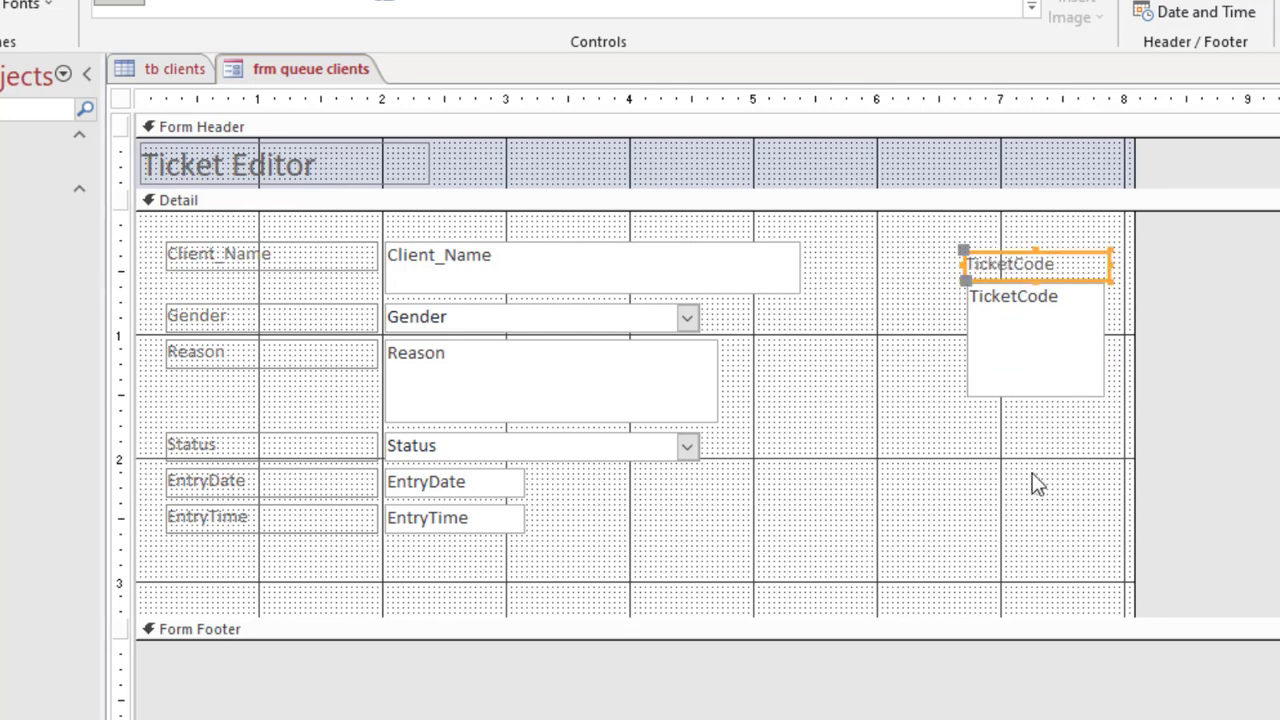
Step: Set both TicketCode controls to font size 16 and widen them leftward
left_click_drag(1038, 462, 1058, 275)
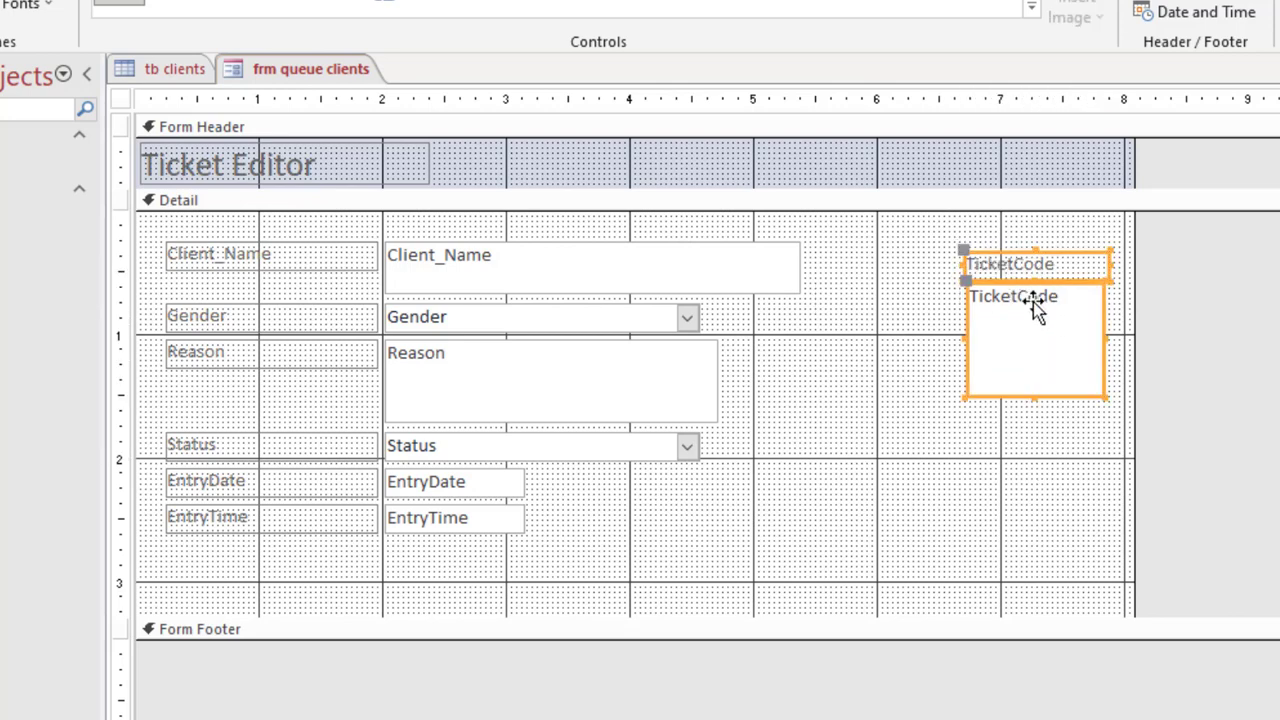
left_click(550, 1)
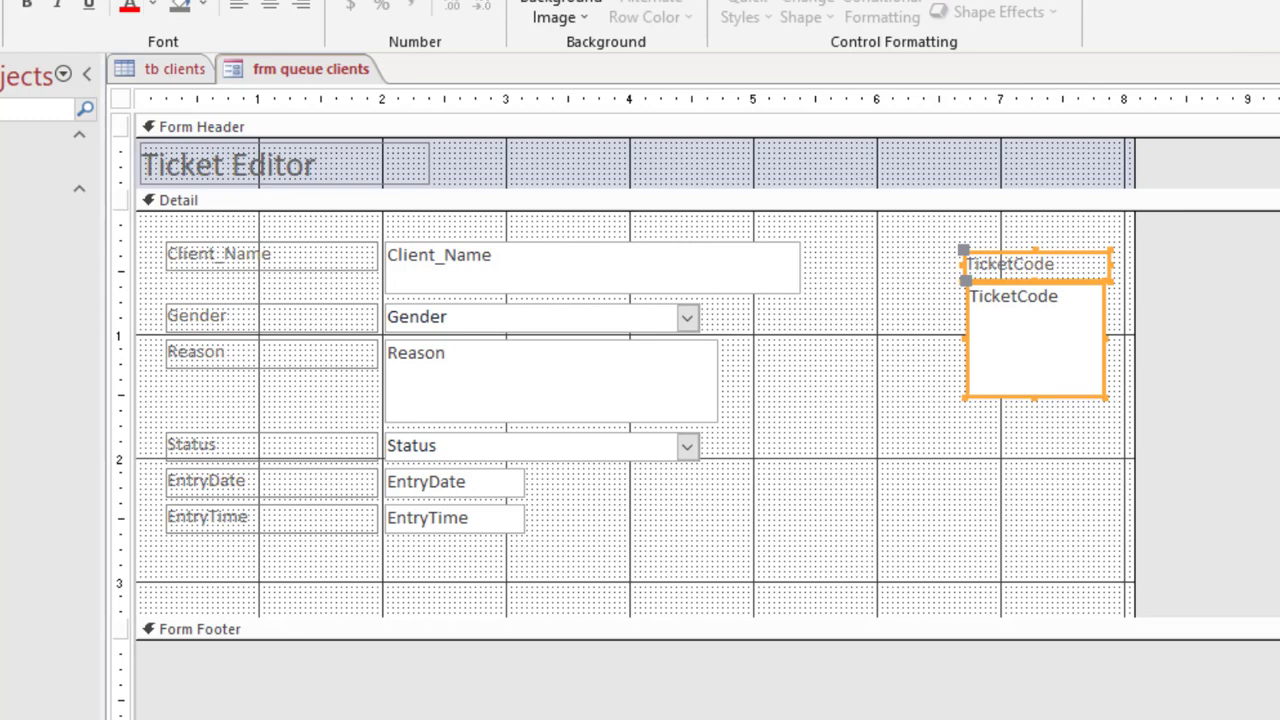
left_click(262, 0)
left_click(225, 135)
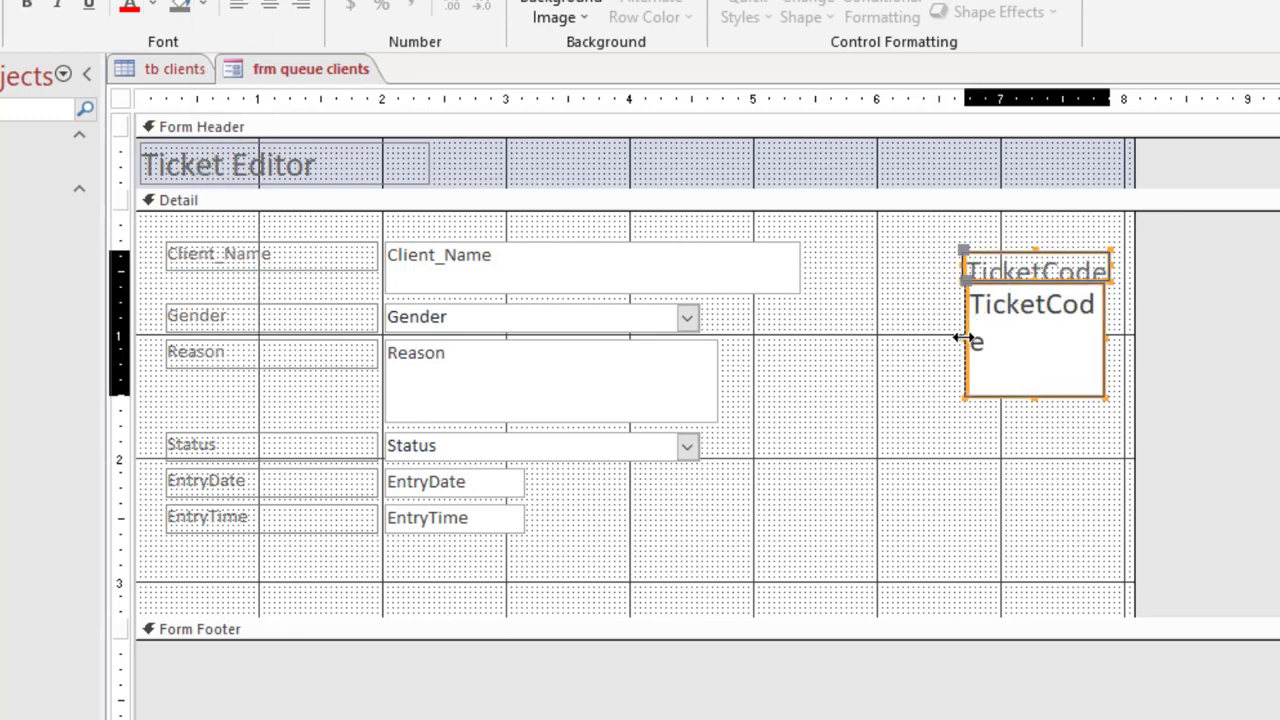
left_click_drag(966, 337, 948, 337)
left_click(917, 329)
Step: Enlarge the TicketCode box to font size 22 and widen both controls so the text fits
left_click(1038, 257)
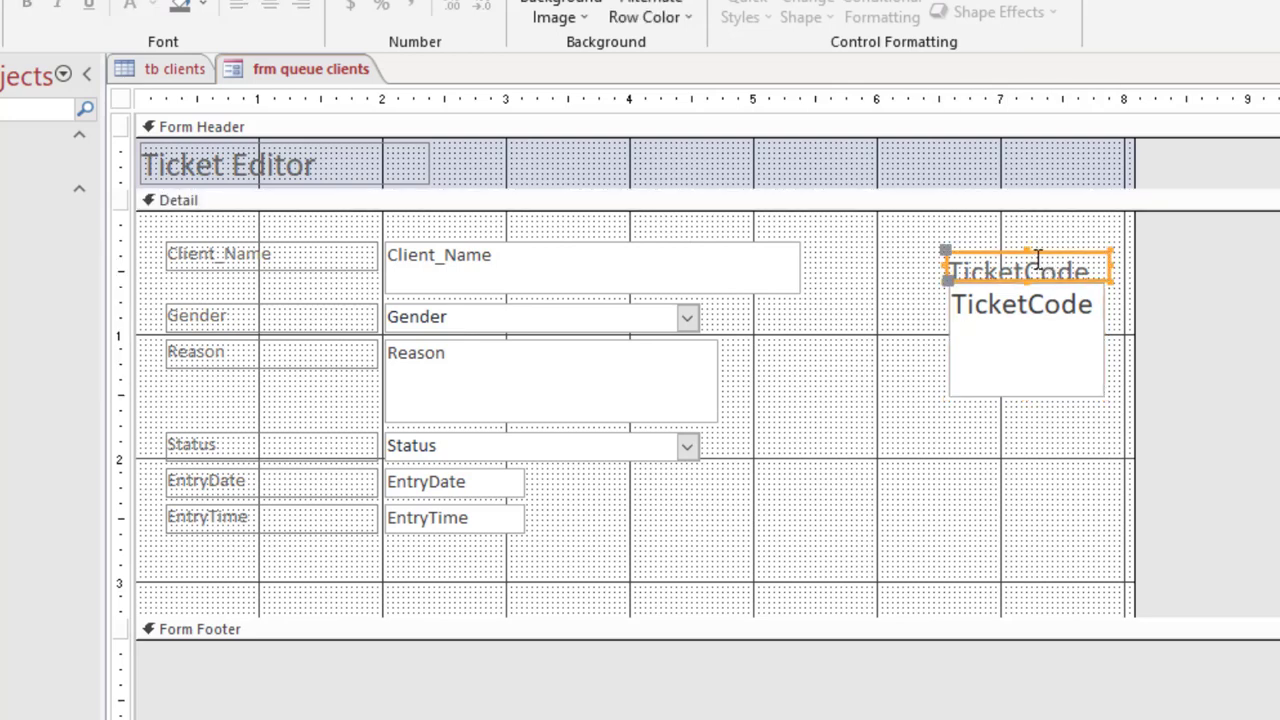
left_click_drag(1028, 250, 1025, 236)
left_click(1051, 366)
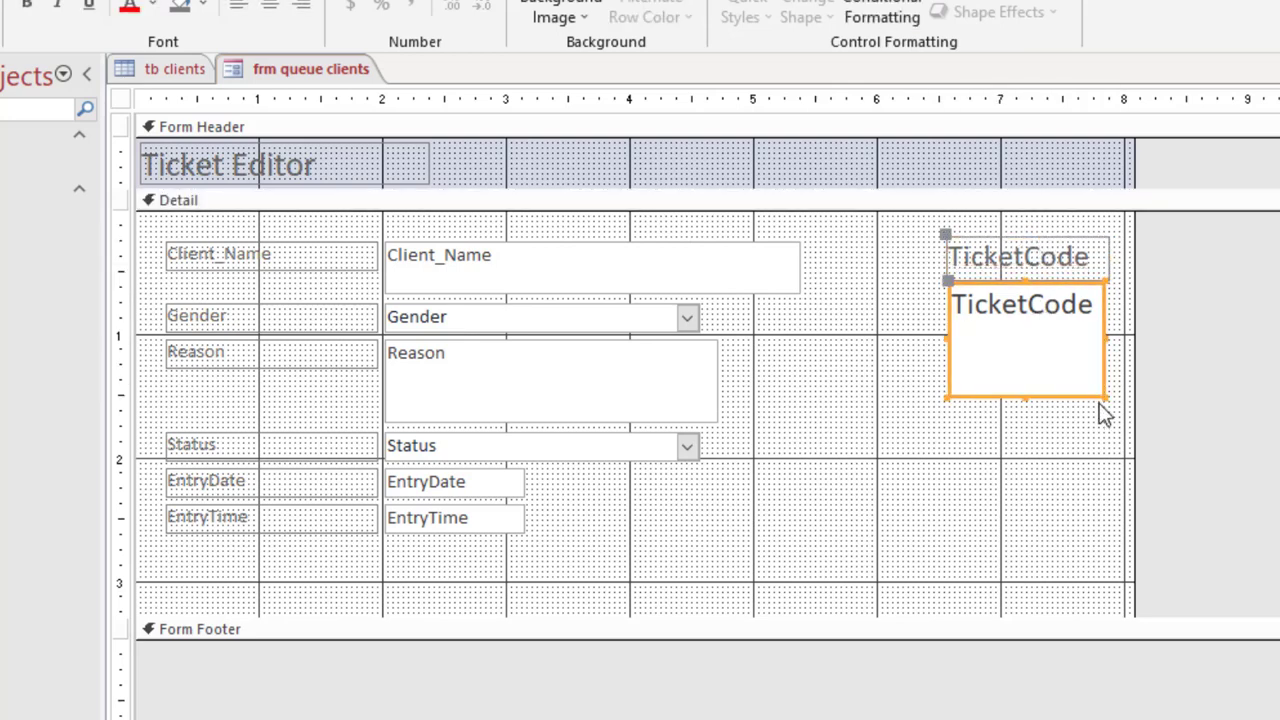
left_click_drag(1099, 397, 1110, 408)
left_click(265, 67)
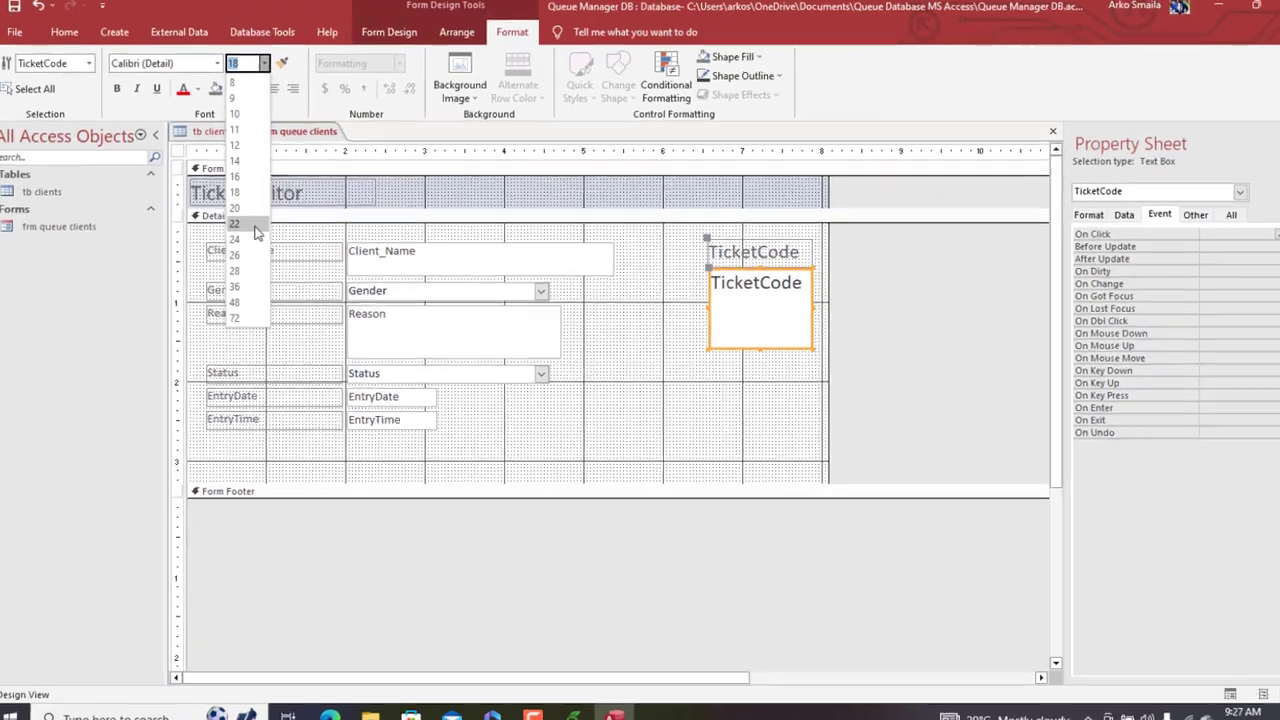
left_click(238, 215)
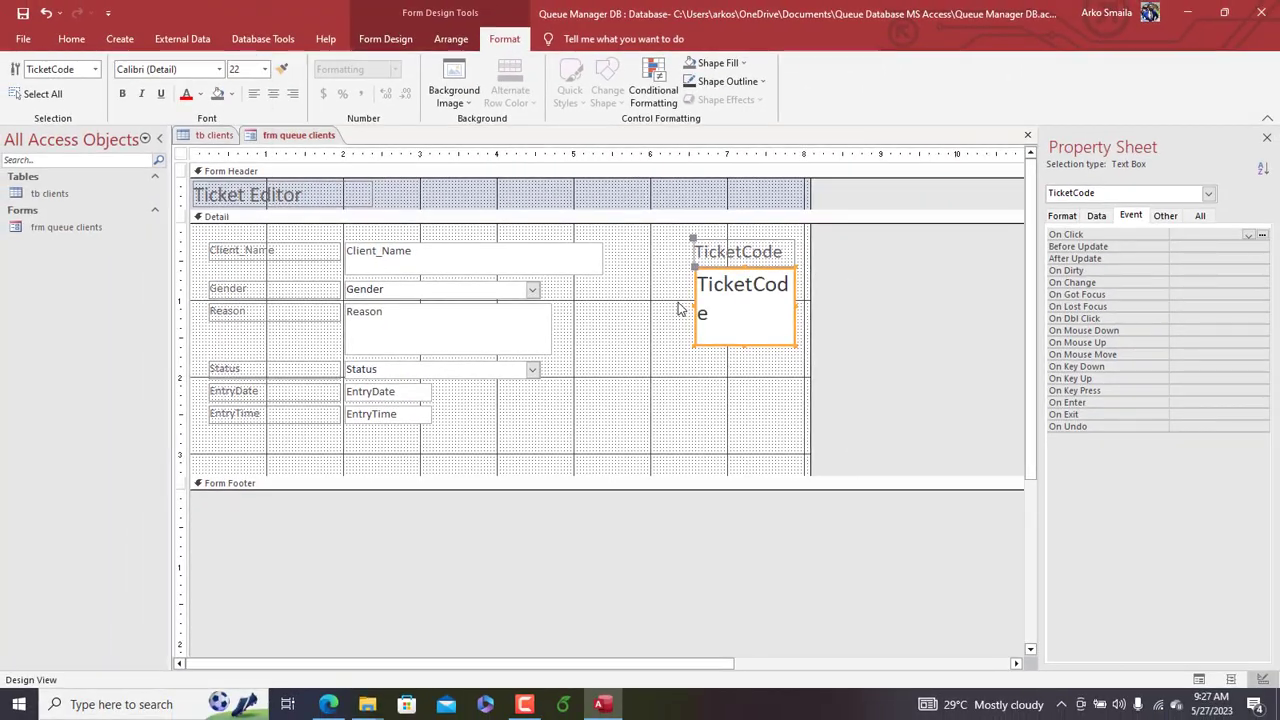
left_click(700, 248)
left_click(722, 318, "shift")
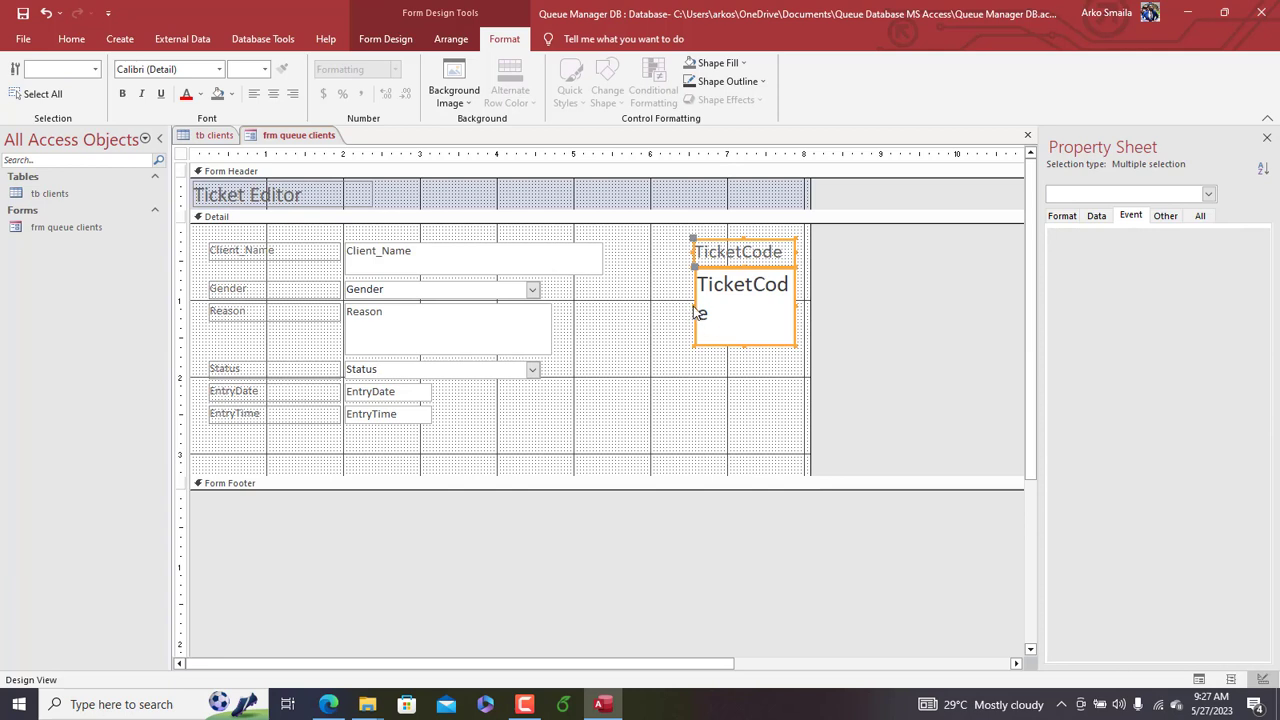
left_click_drag(681, 304, 666, 304)
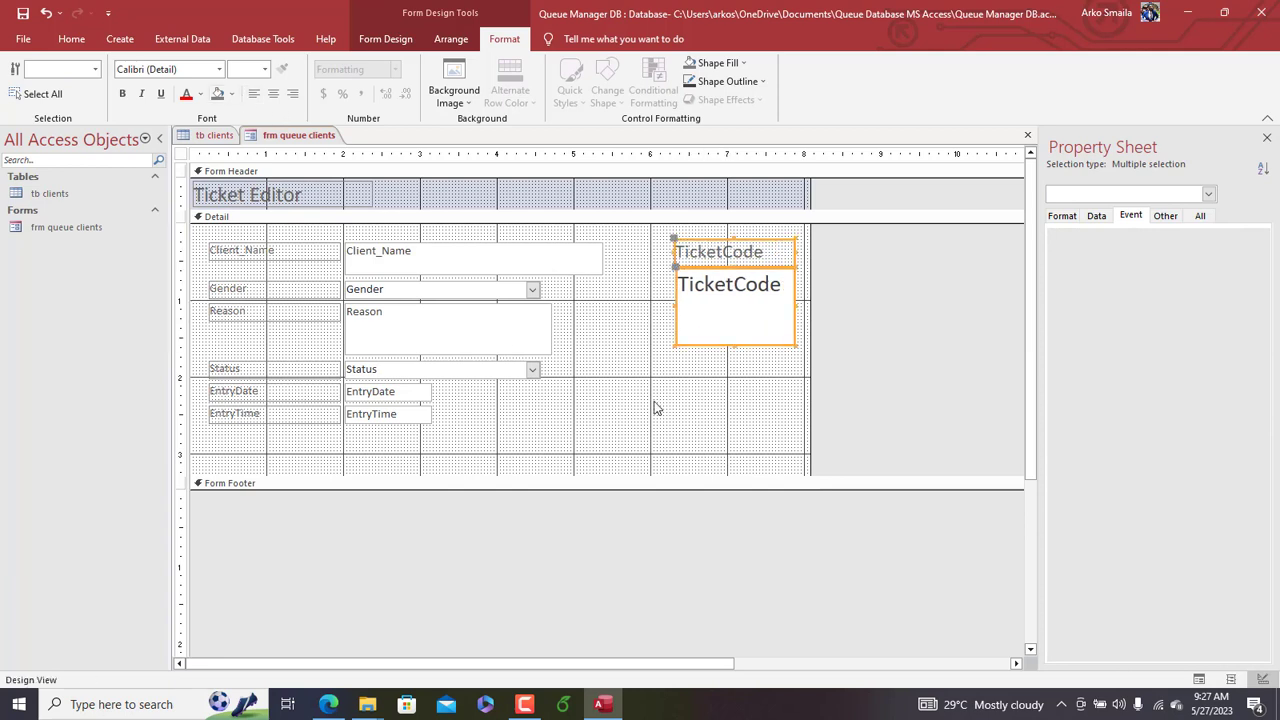
left_click(784, 465)
Step: Make the text of all Detail controls black
left_click_drag(760, 453, 232, 232)
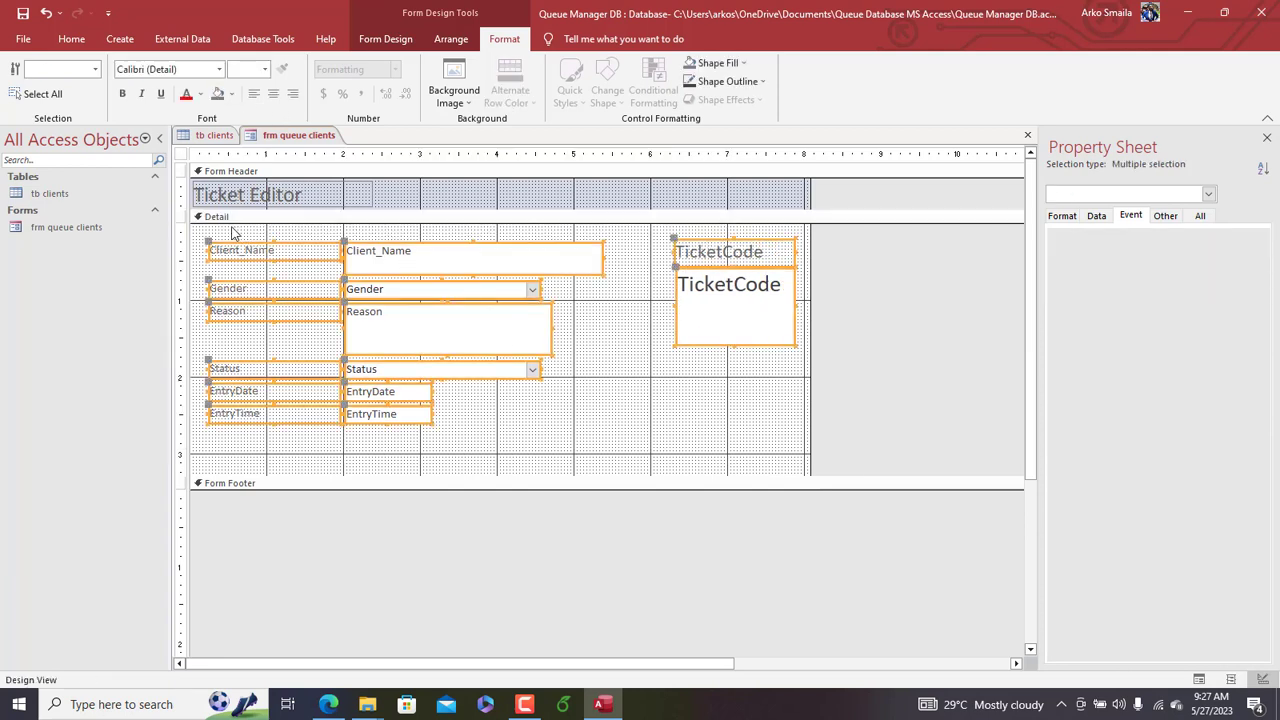
left_click(200, 93)
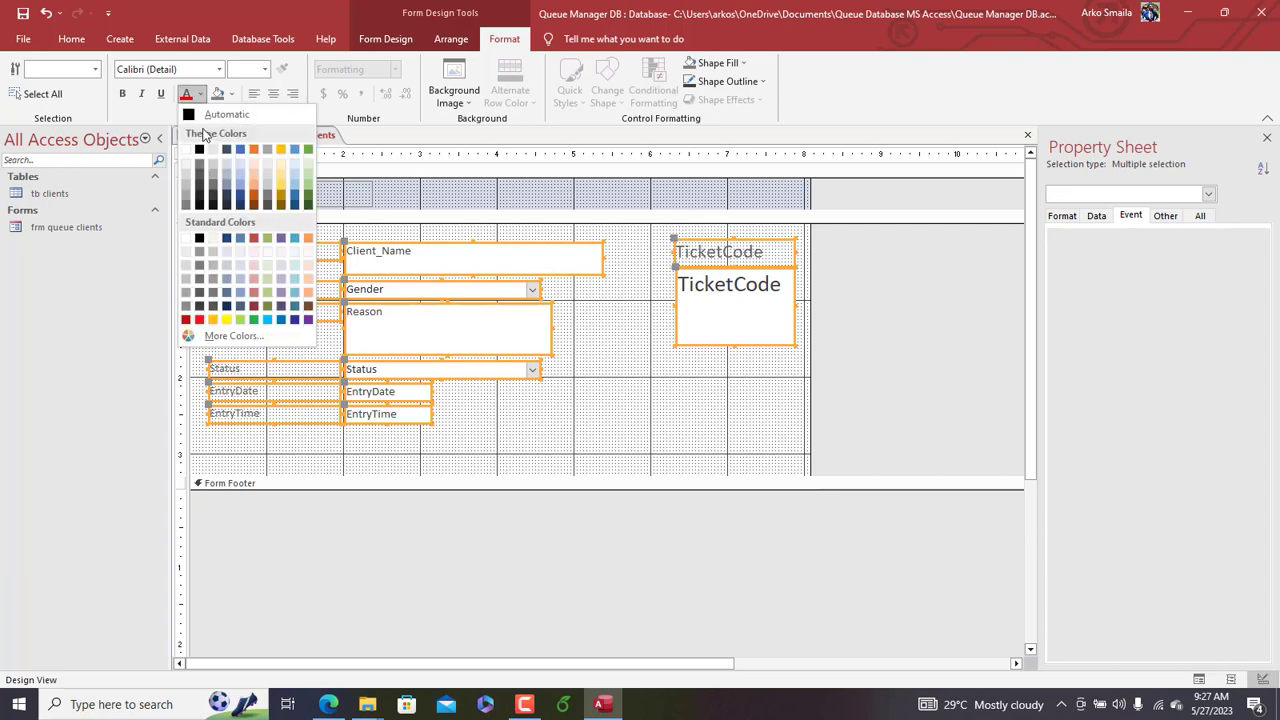
left_click(201, 150)
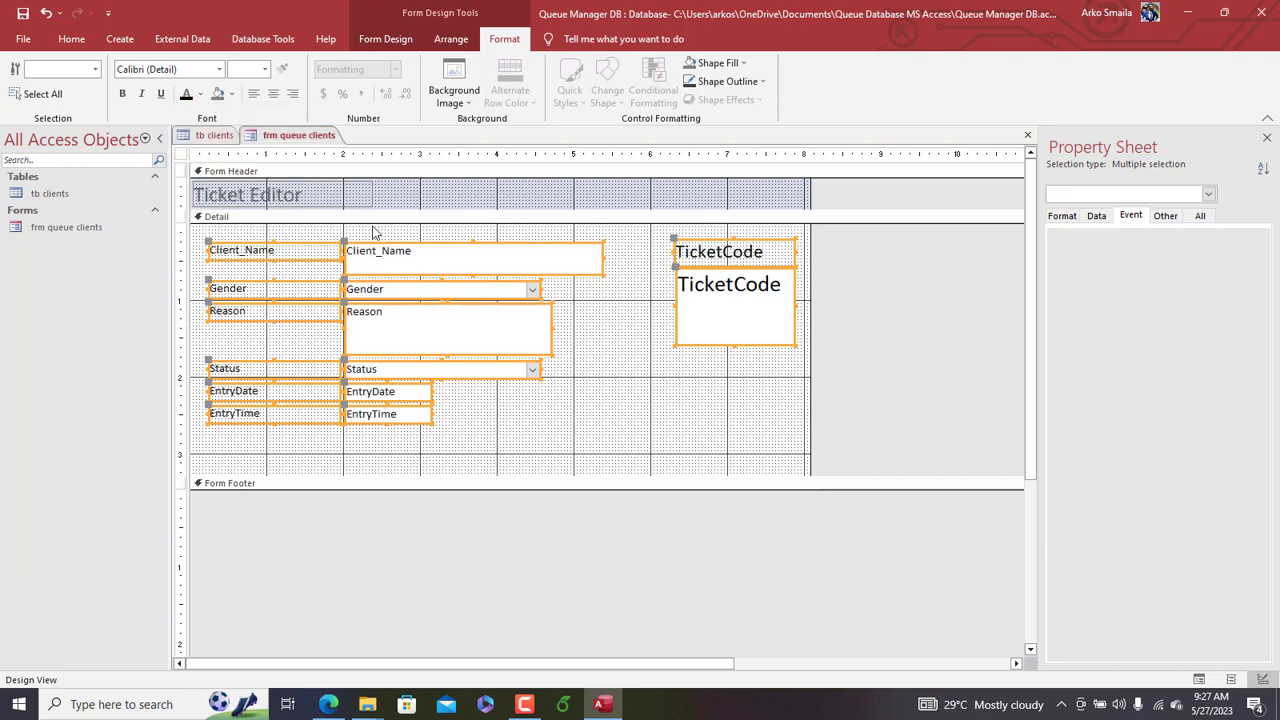
left_click(339, 232)
Step: Right-align the six field labels and shift them further left
left_click_drag(311, 232, 277, 423)
key("ctrl+r")
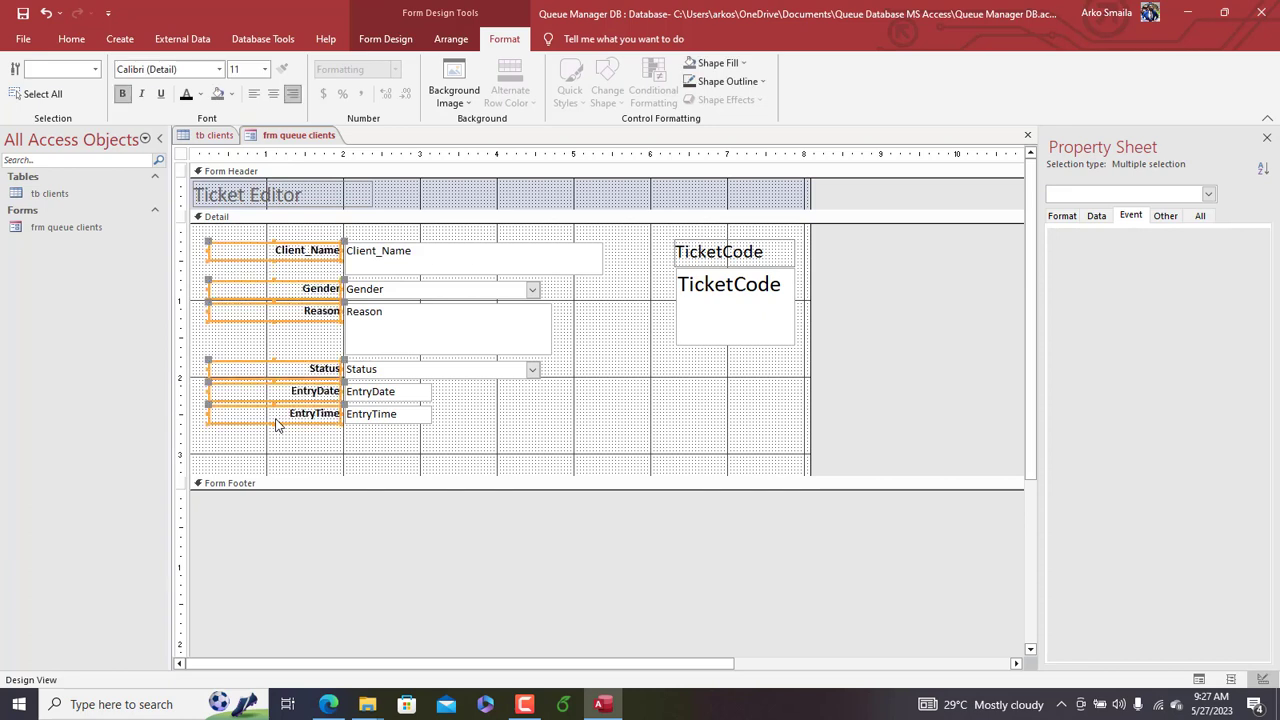
left_click_drag(728, 466, 571, 460)
left_click_drag(250, 455, 720, 449)
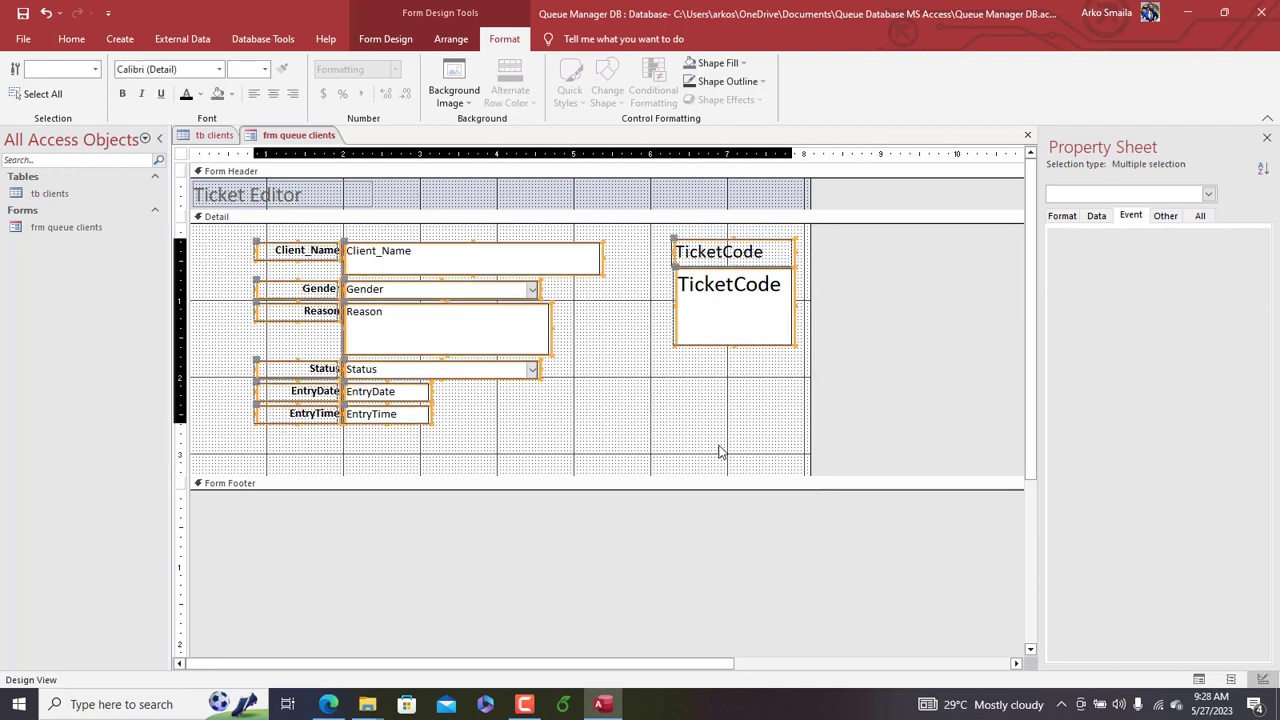
key("Left")
key("Left")
key("Left")
key("Left")
key("Left")
key("Left")
key("Left")
key("Left")
key("Left")
key("Left")
key("Left")
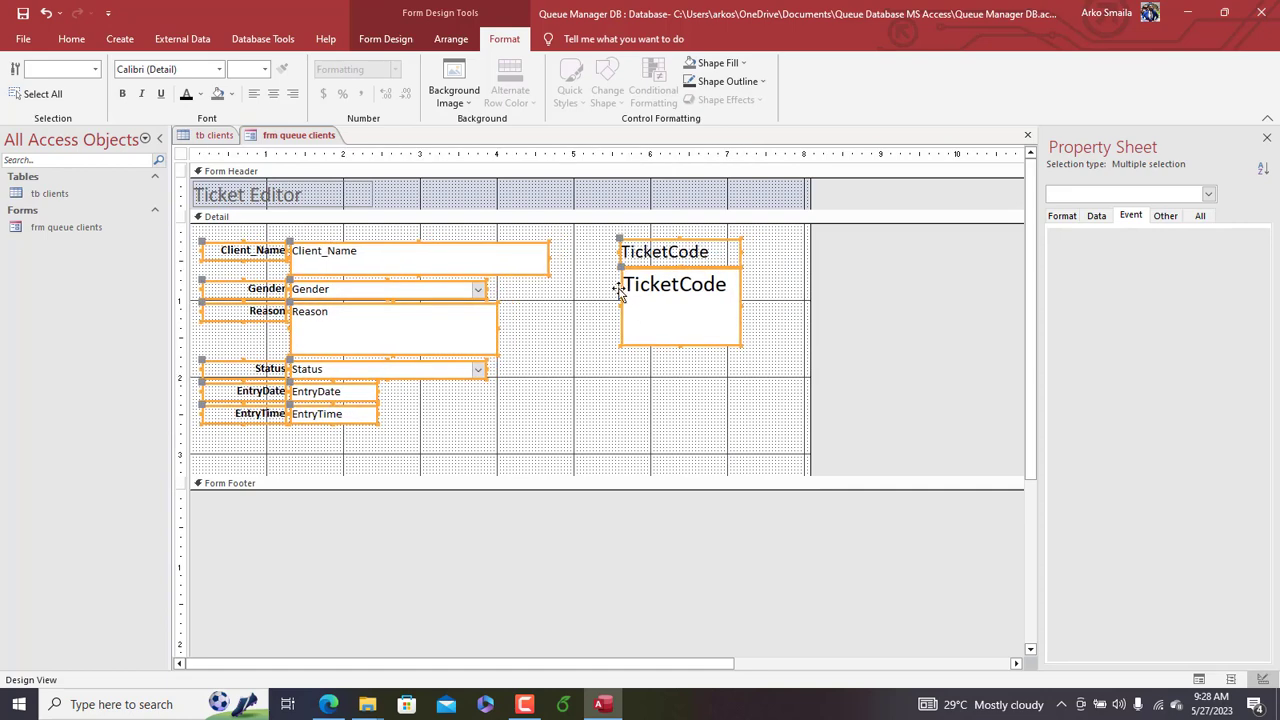
left_click(622, 206)
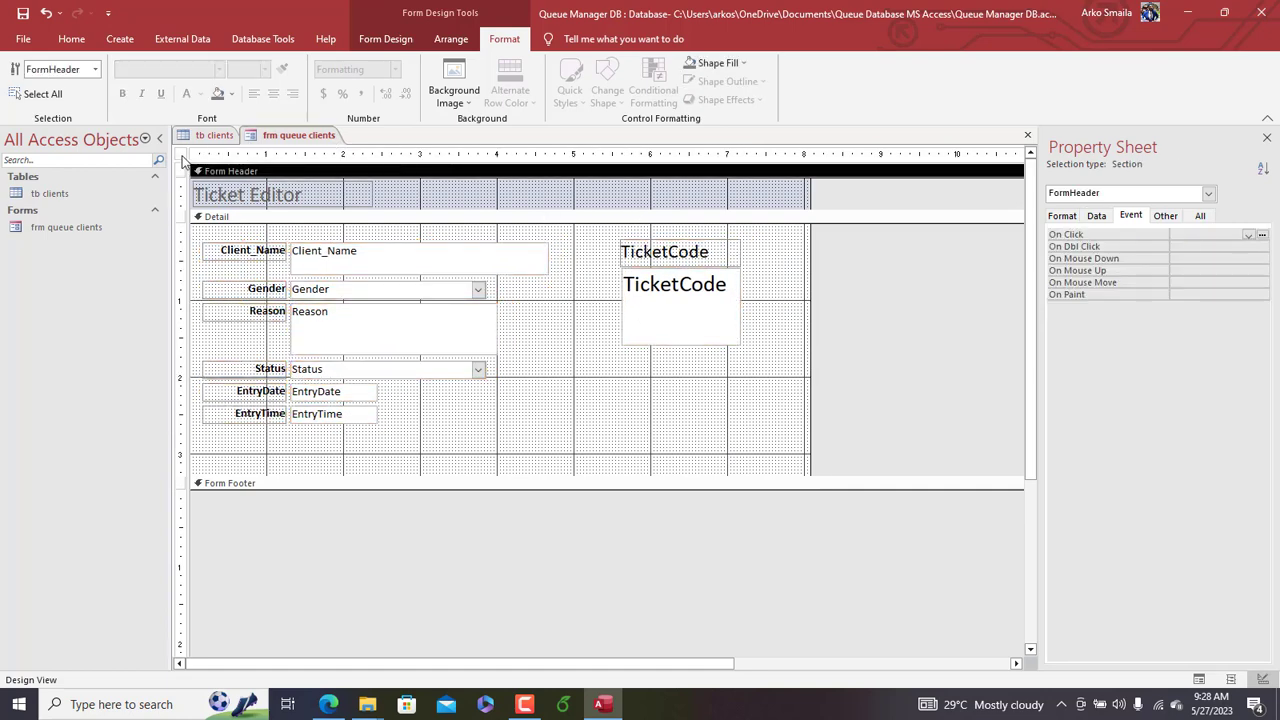
Step: Set the form's Navigation Buttons to No and check the result in Form View
left_click(182, 157)
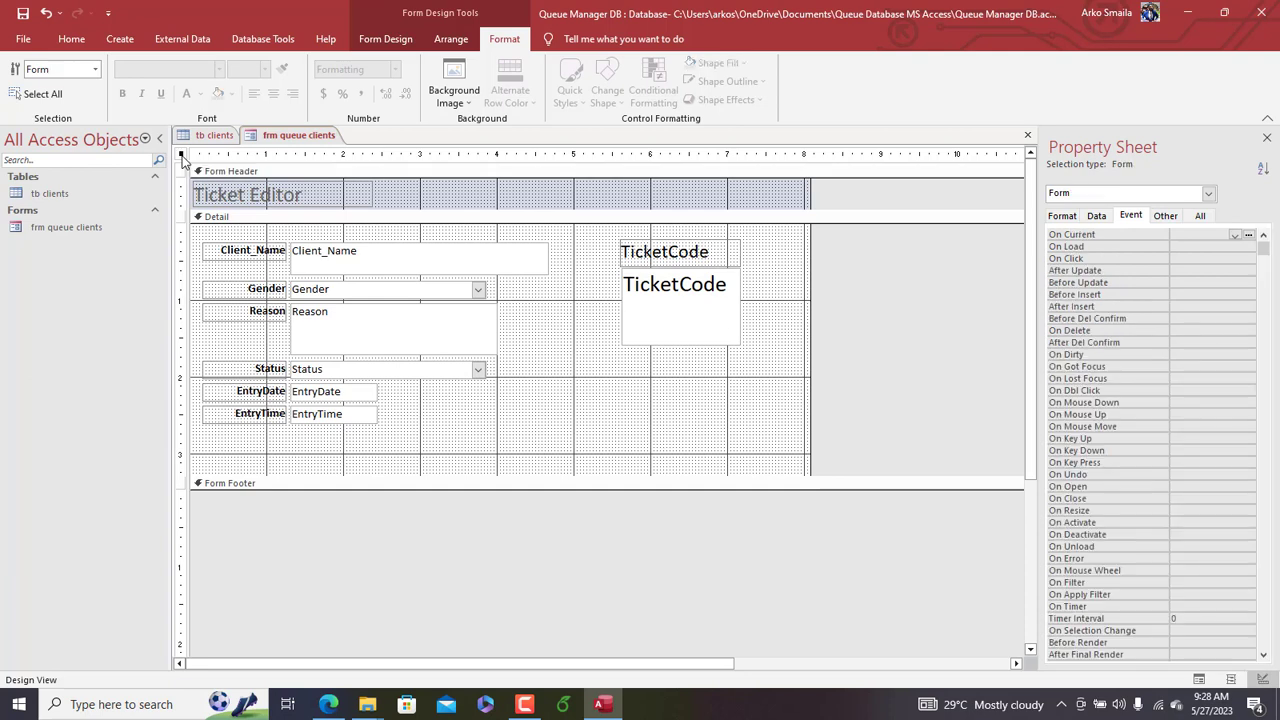
left_click(1168, 216)
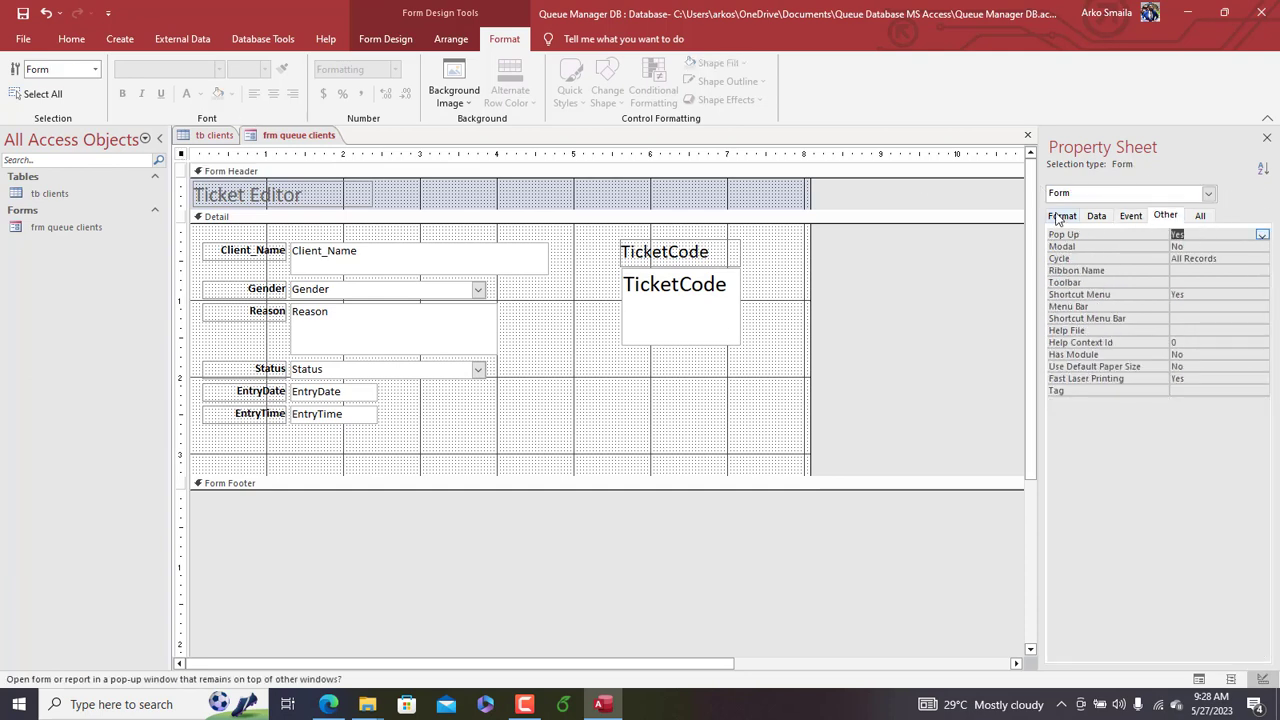
left_click(1062, 216)
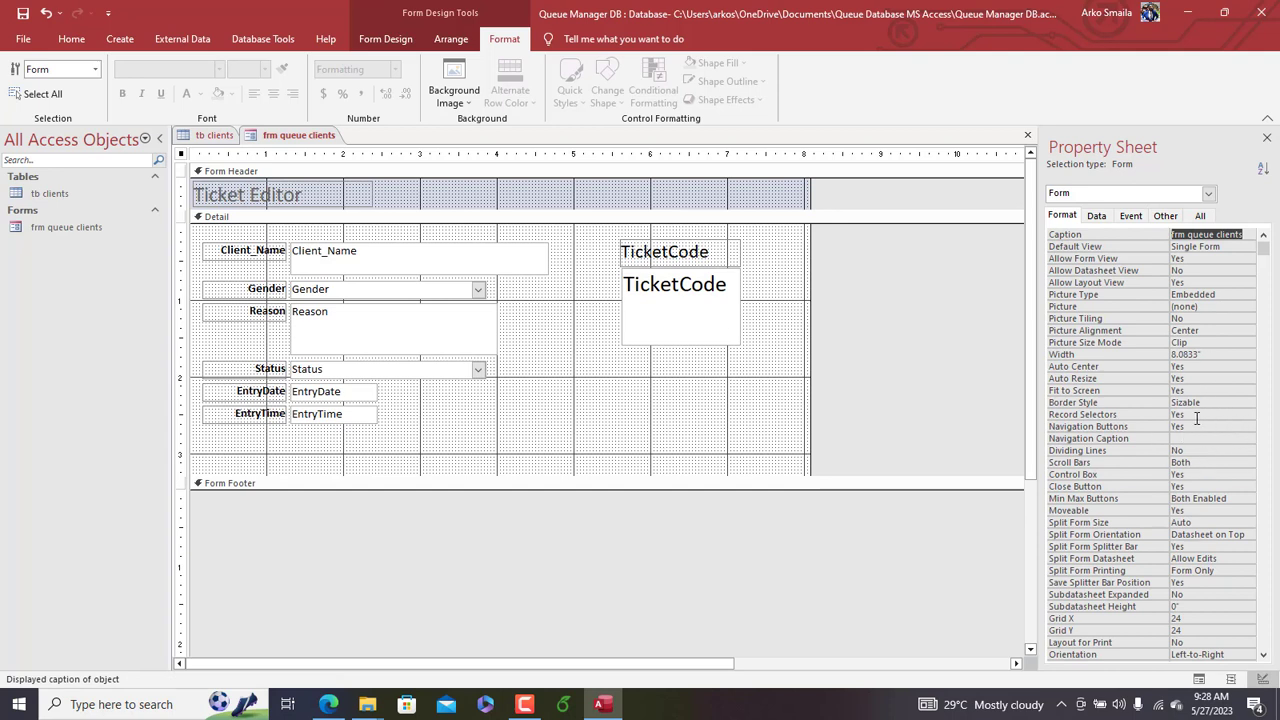
left_click(1196, 425)
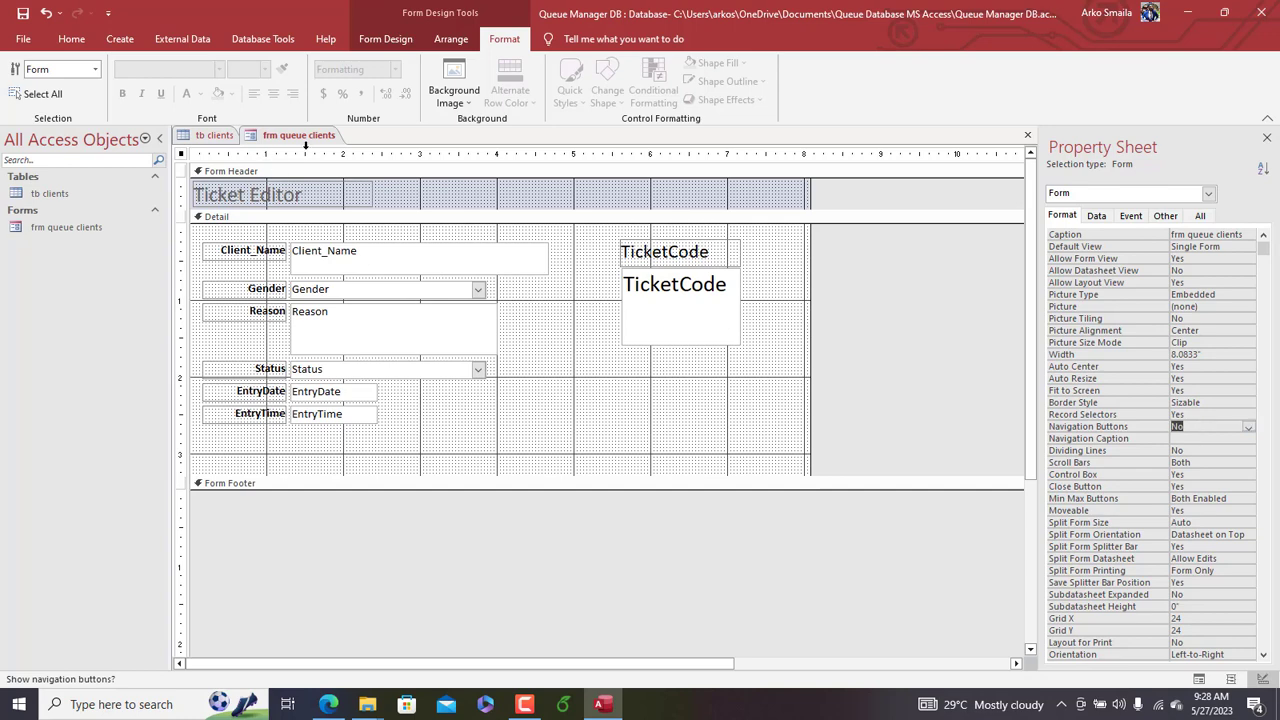
right_click(300, 142)
left_click(355, 200)
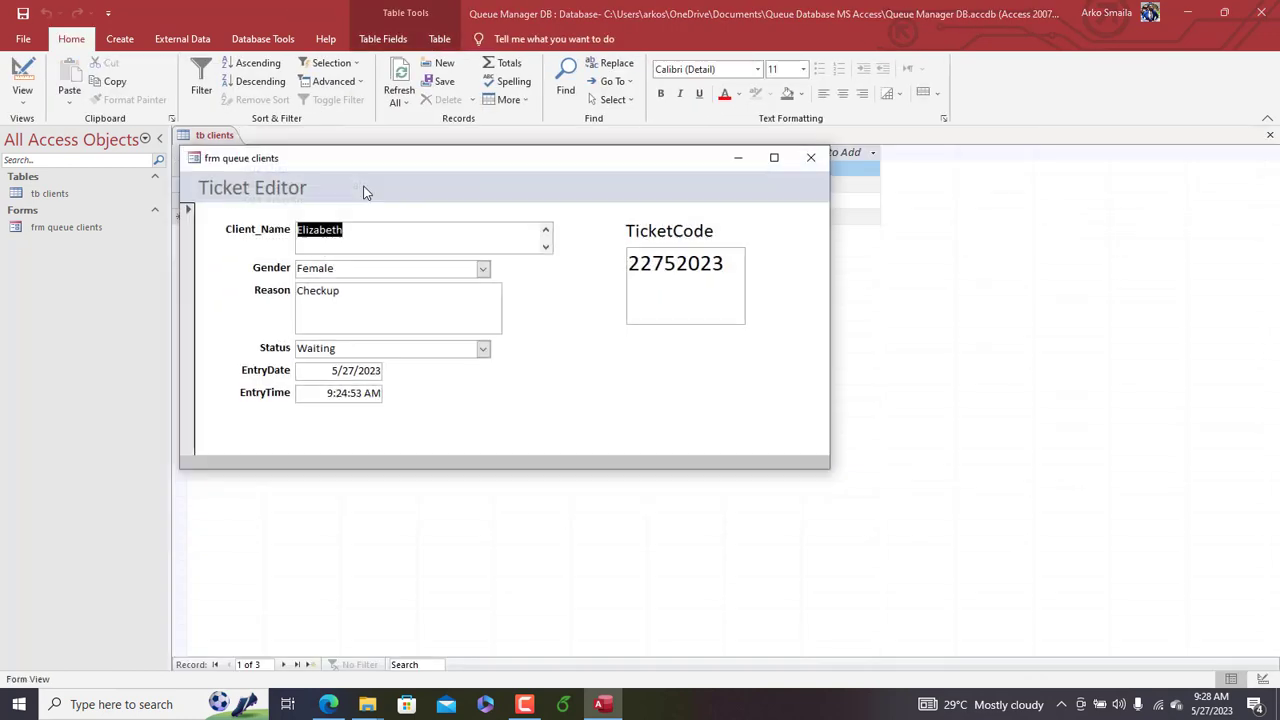
left_click_drag(361, 168, 462, 133)
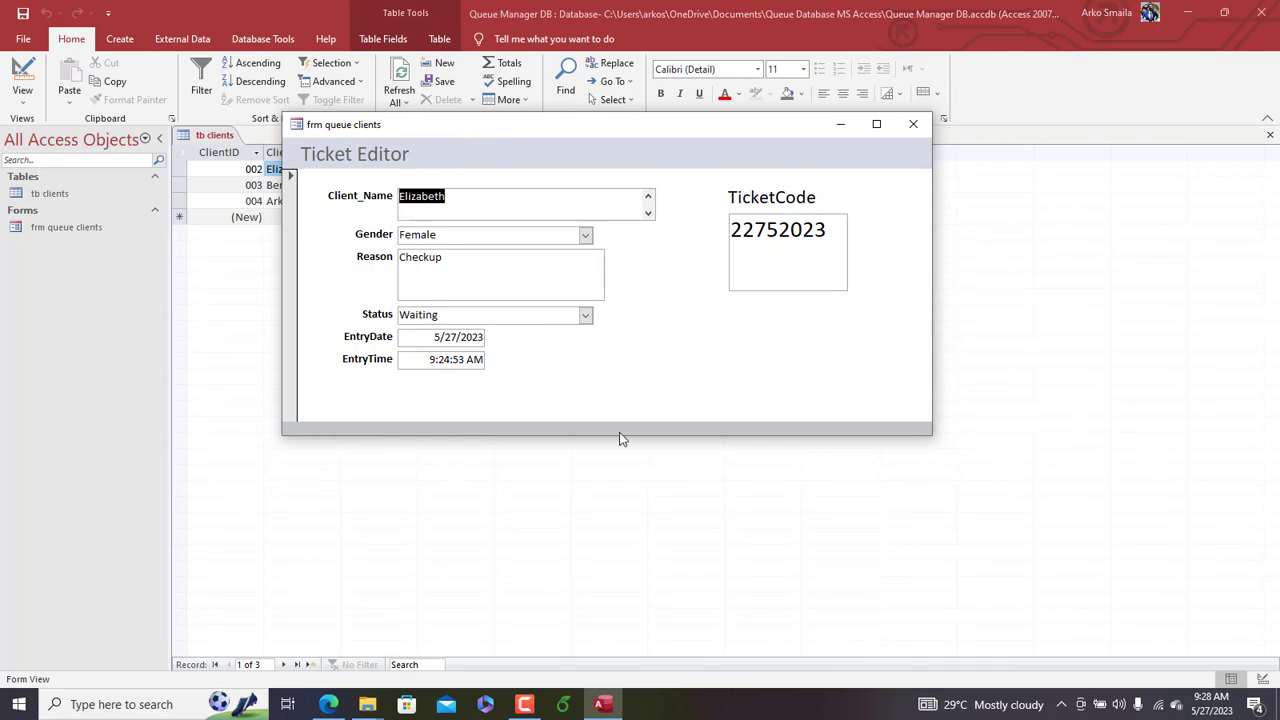
right_click(476, 173)
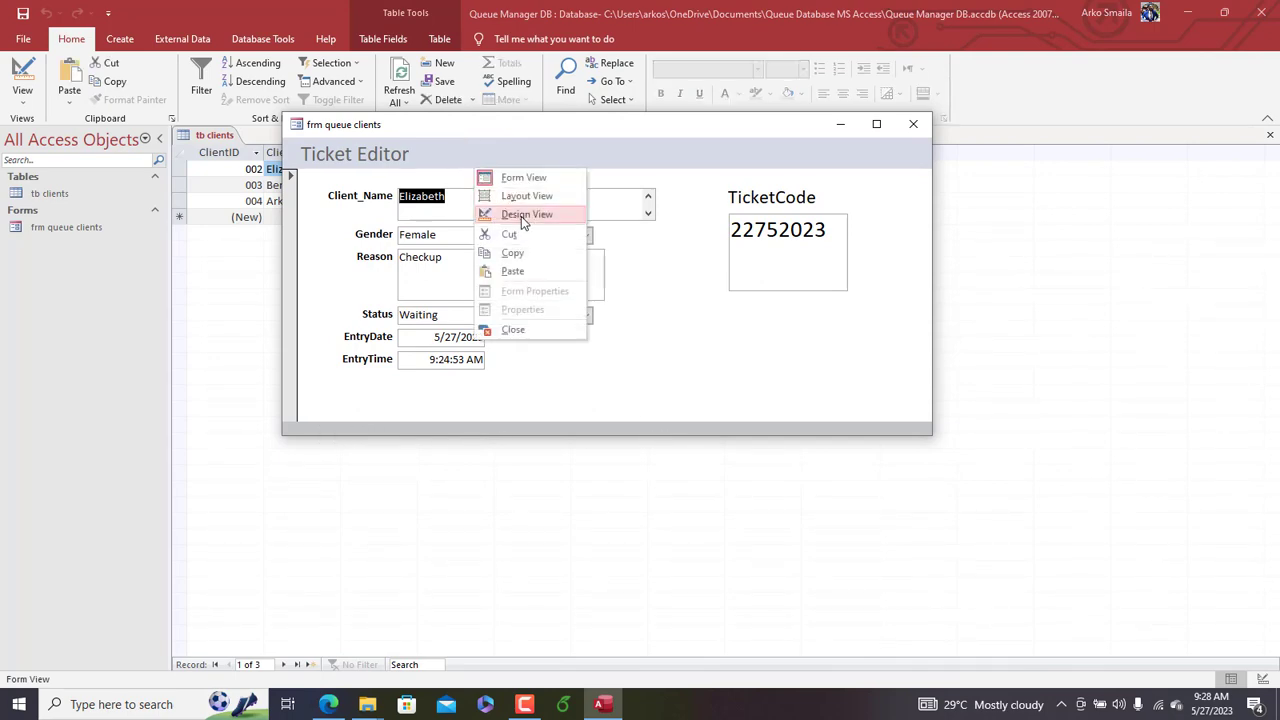
left_click(521, 216)
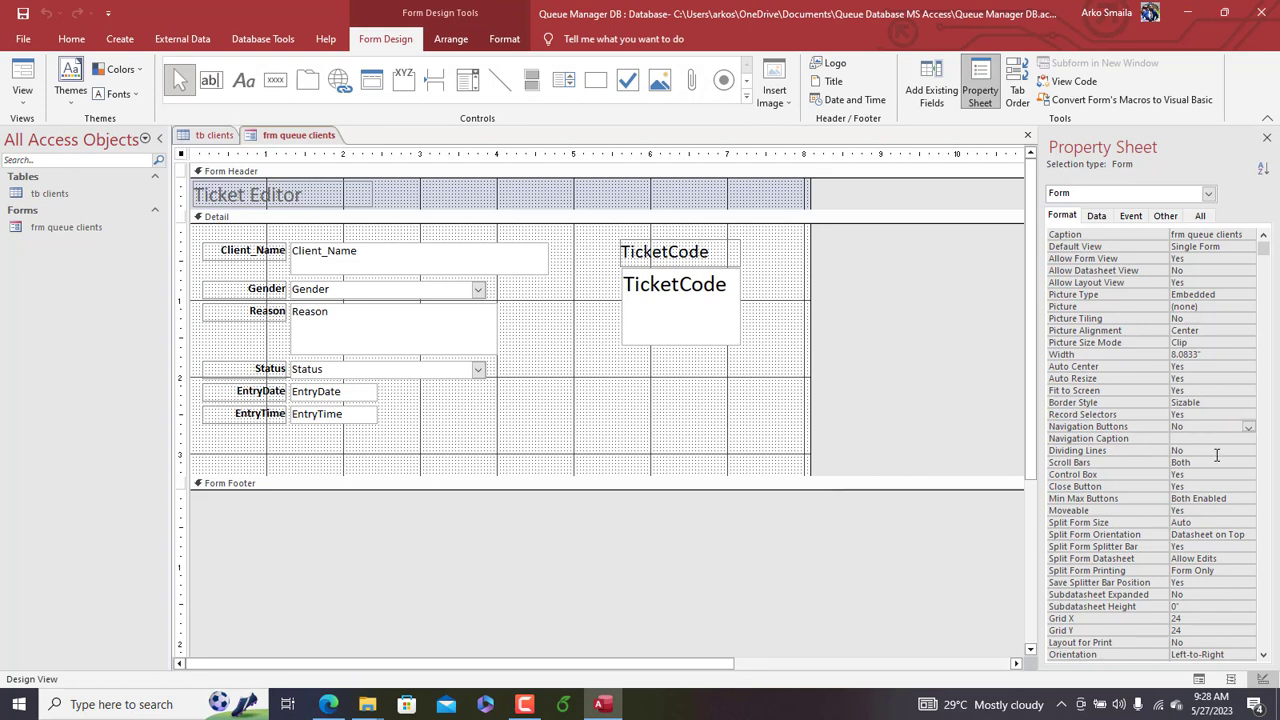
Step: Set Scroll Bars to Neither and preview the form again before returning to Design View
left_click(1217, 462)
left_click(1249, 464)
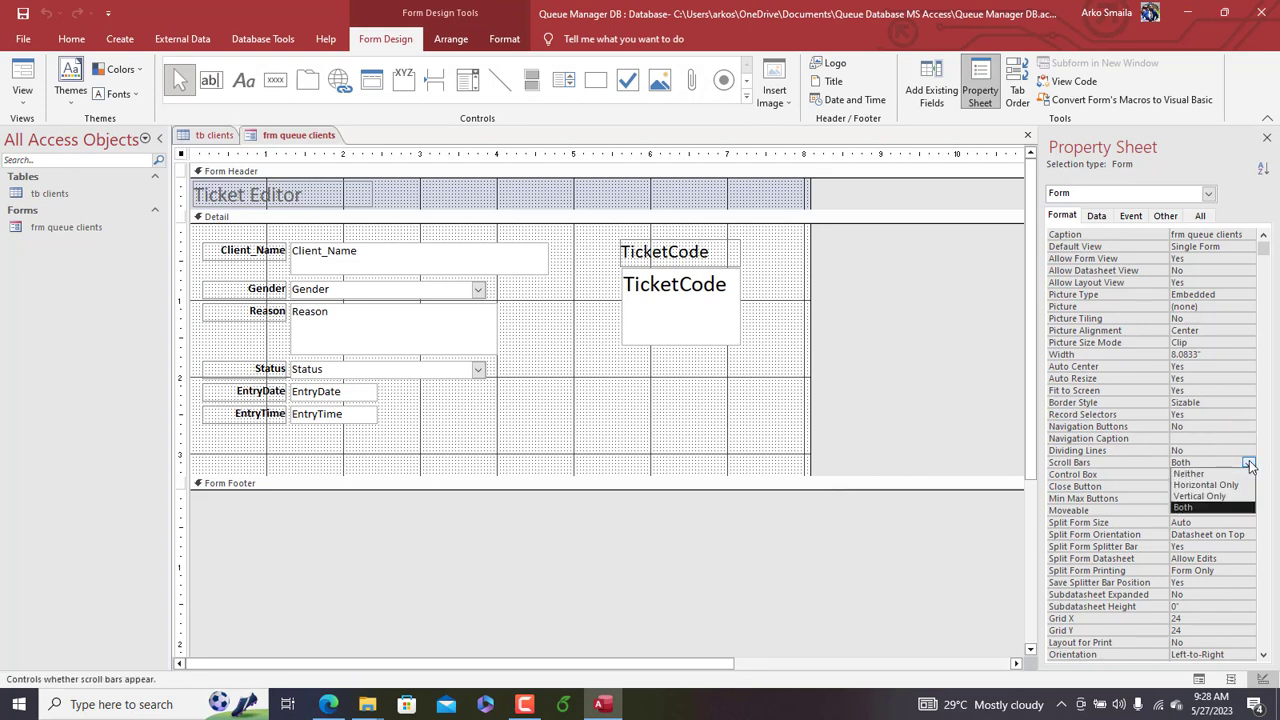
left_click(1187, 474)
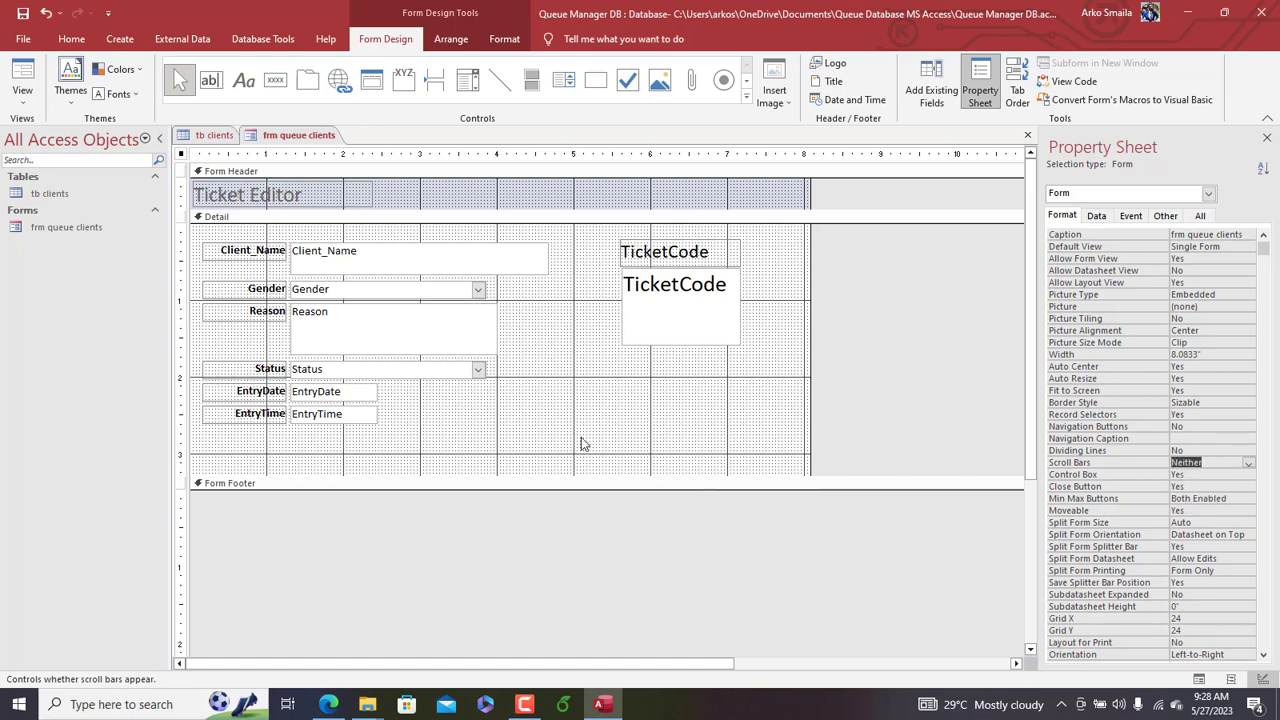
left_click(338, 214)
right_click(286, 136)
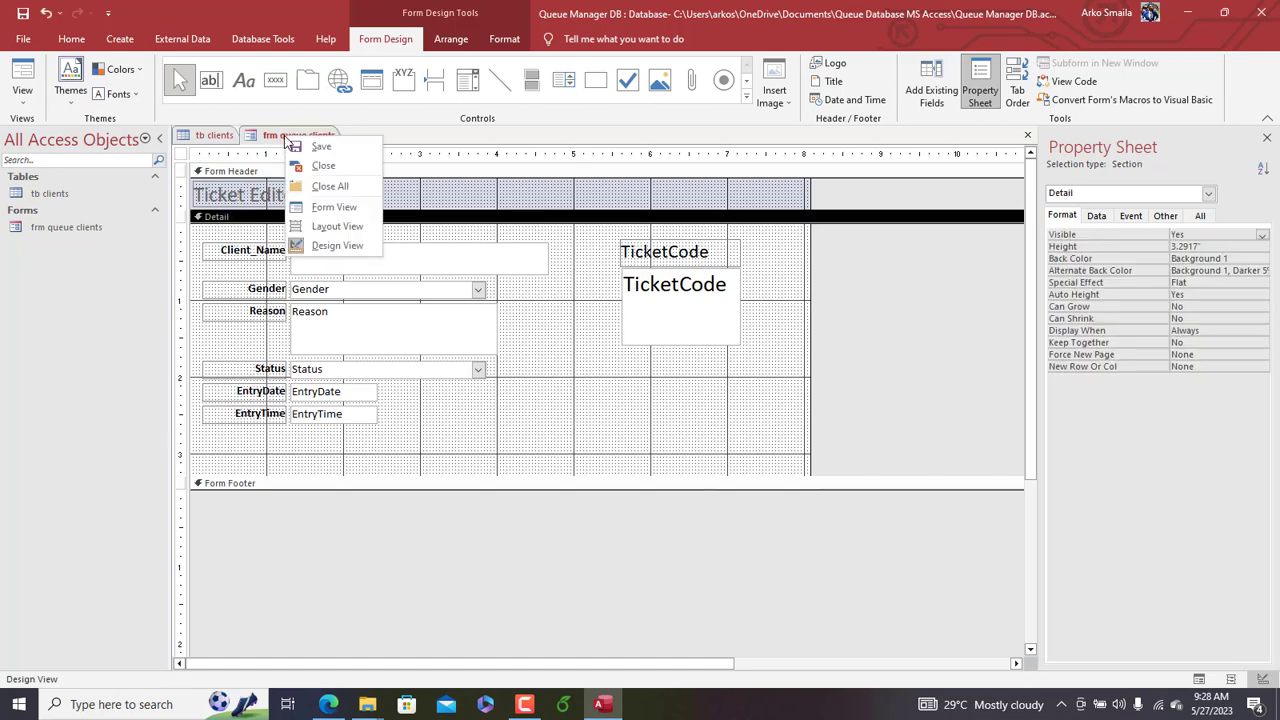
left_click(325, 210)
left_click_drag(404, 160, 520, 139)
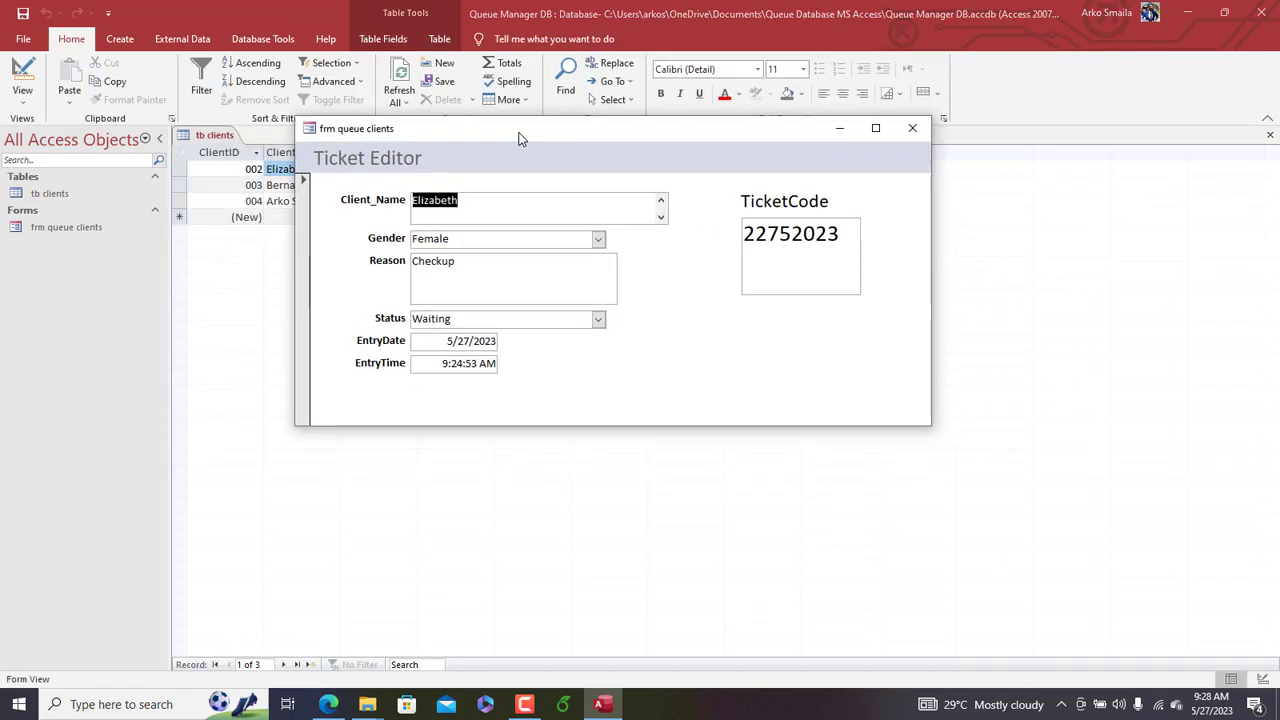
right_click(519, 138)
left_click(572, 239)
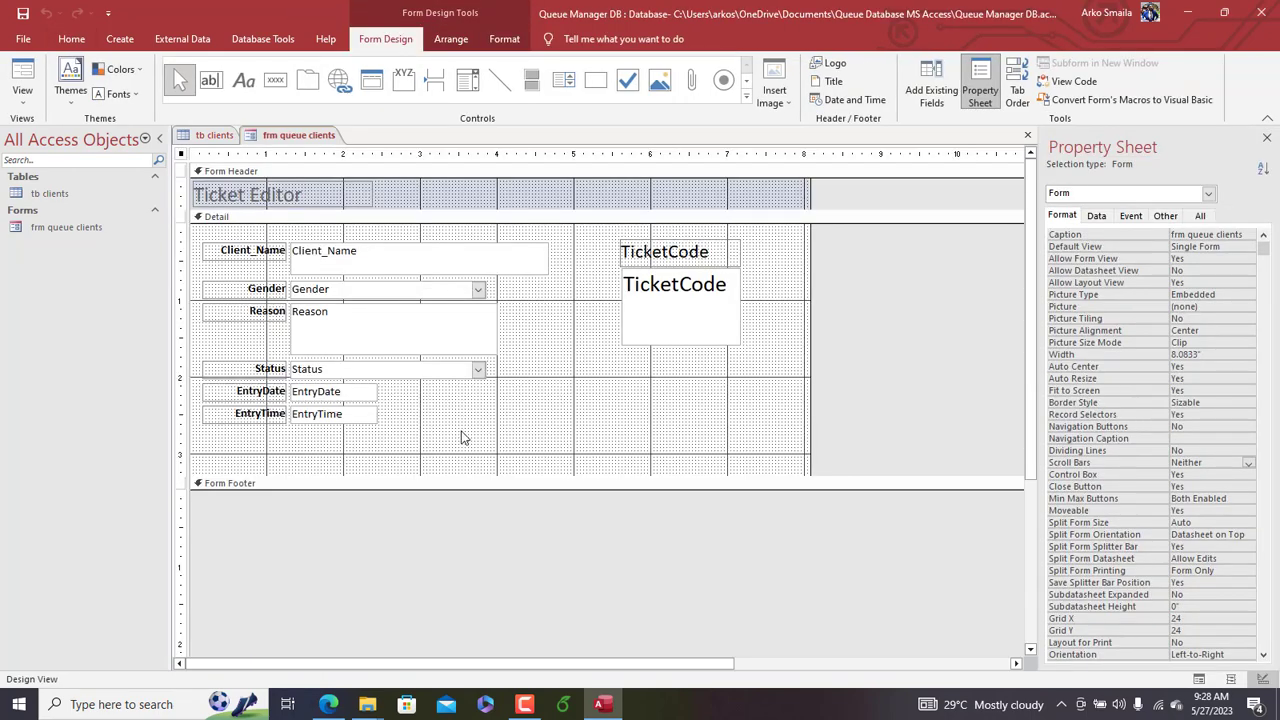
left_click_drag(435, 459, 257, 398)
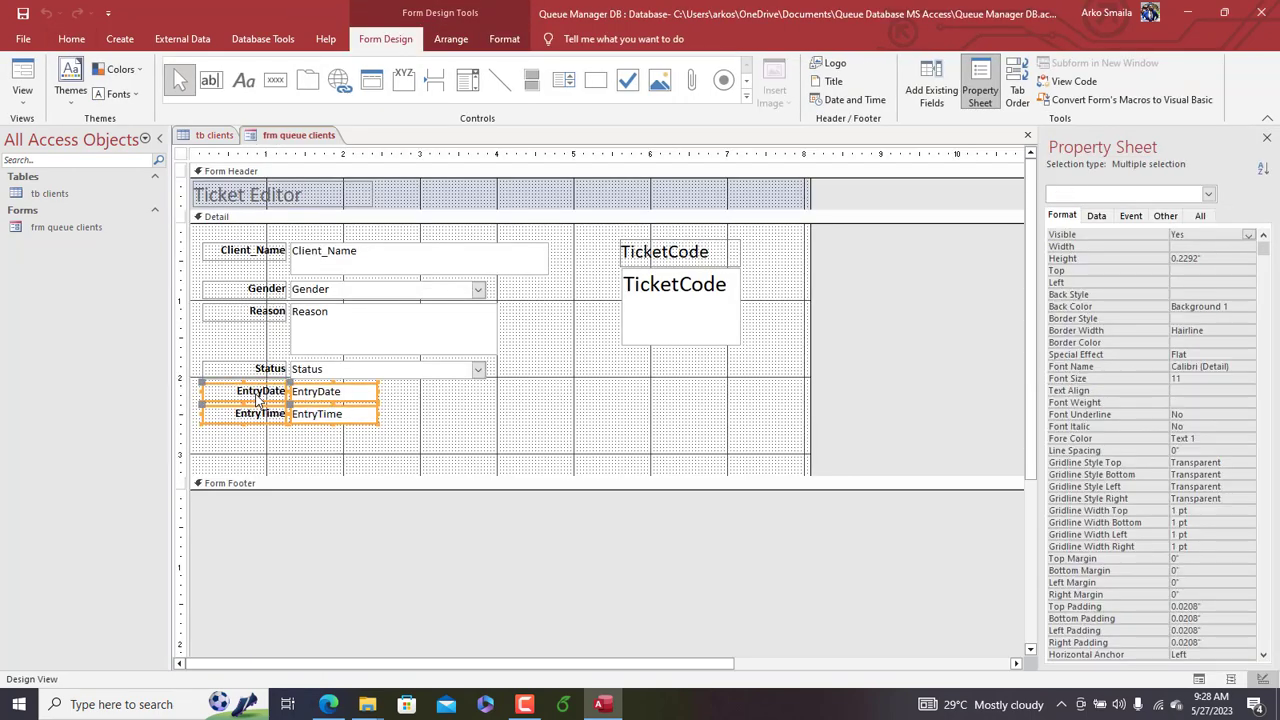
Step: Move the EntryDate and EntryTime controls to the right of the Form Header and shorten the header
key("Delete")
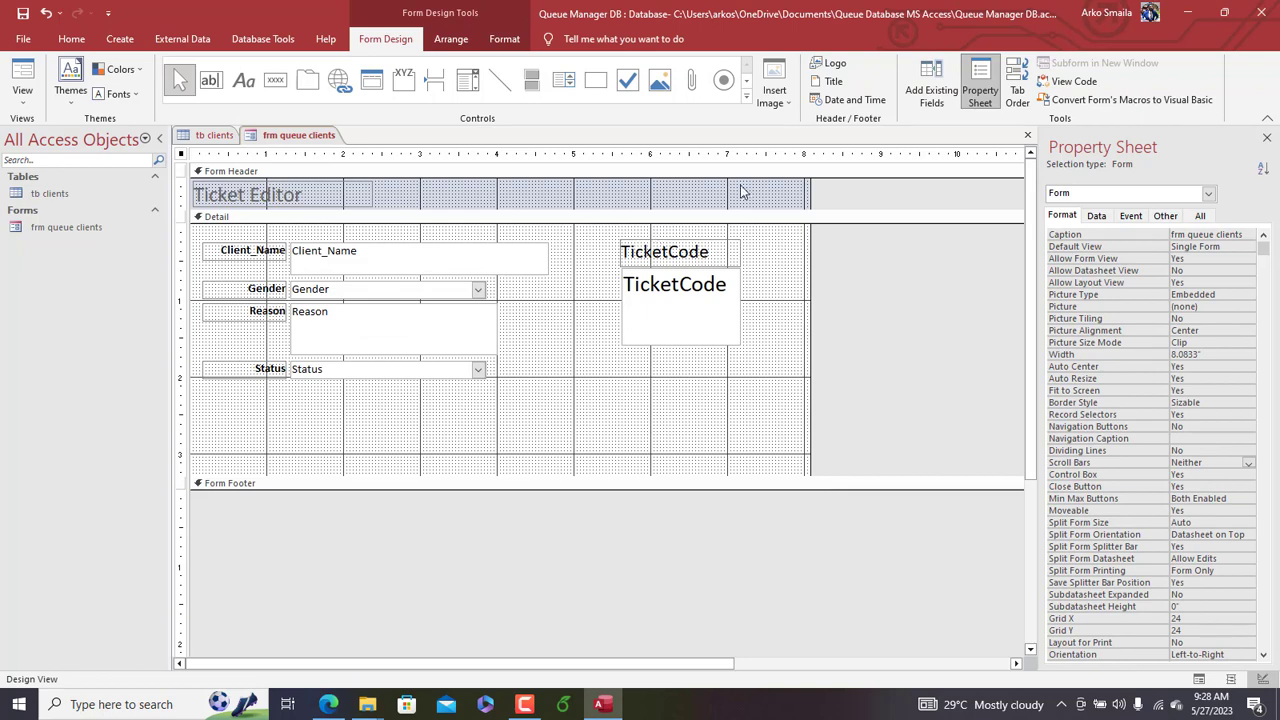
key("ctrl+z")
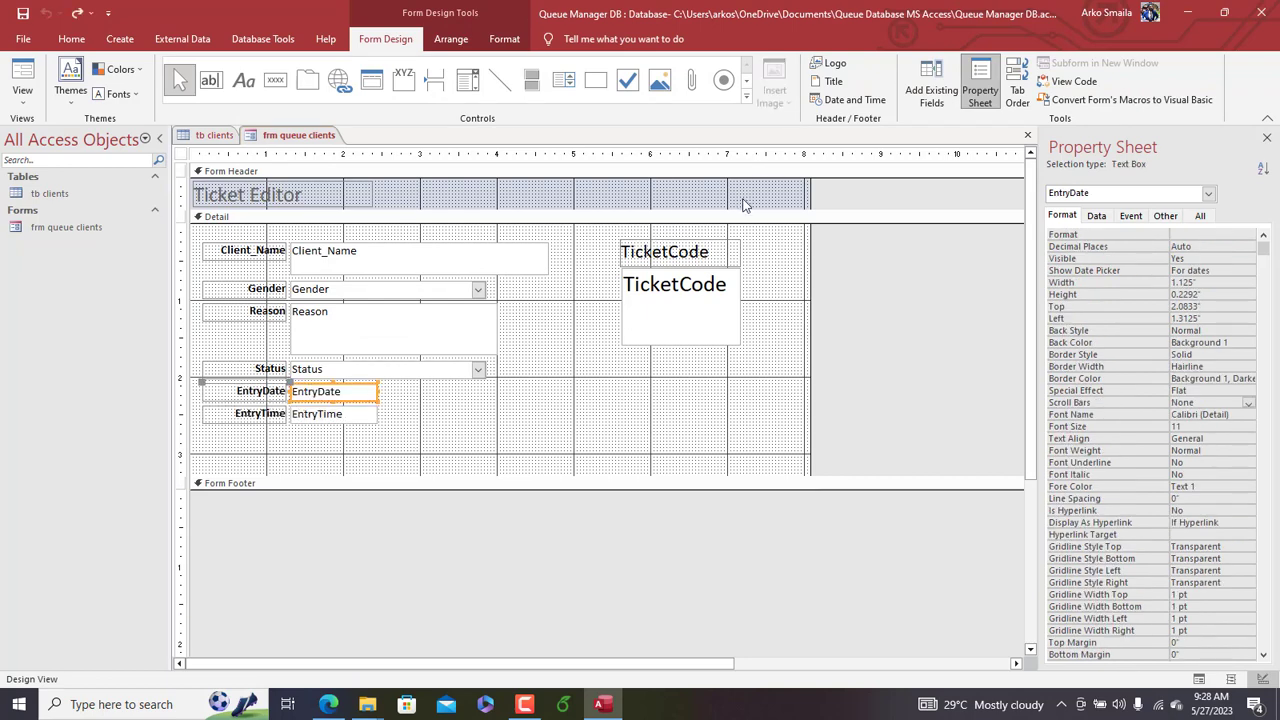
left_click(743, 205)
left_click_drag(323, 446, 259, 397)
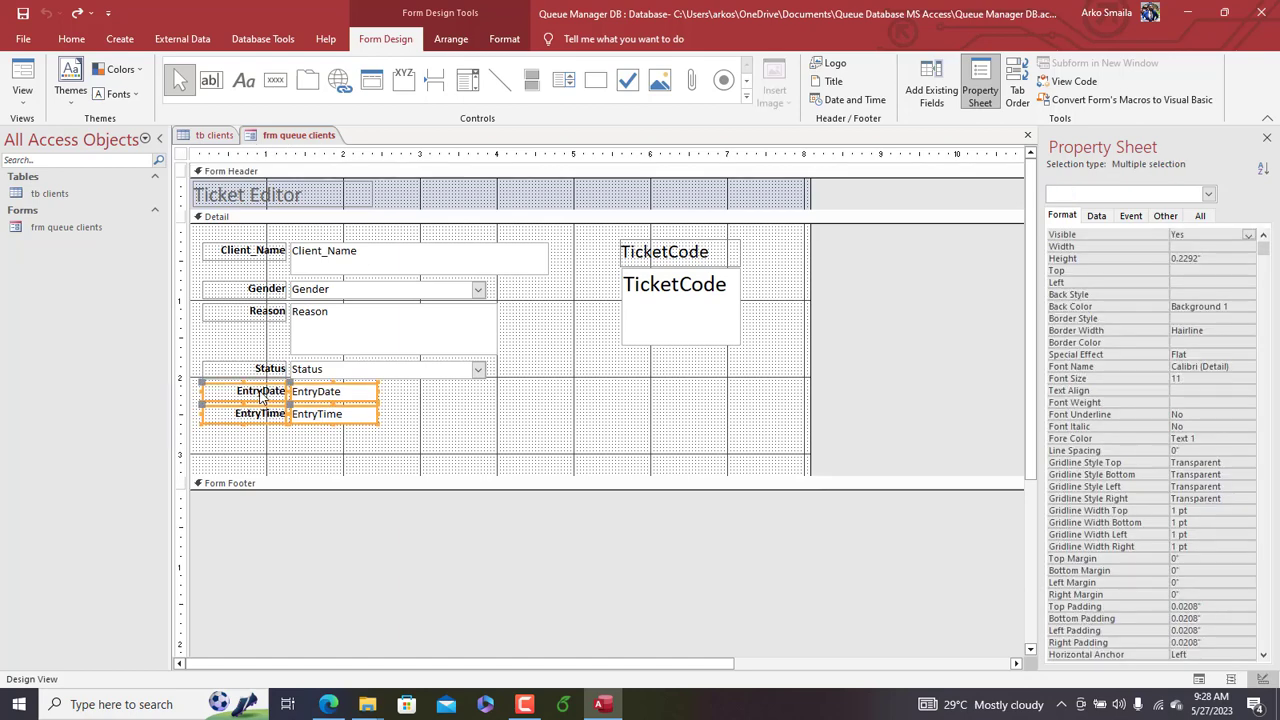
key("Delete")
left_click(729, 200)
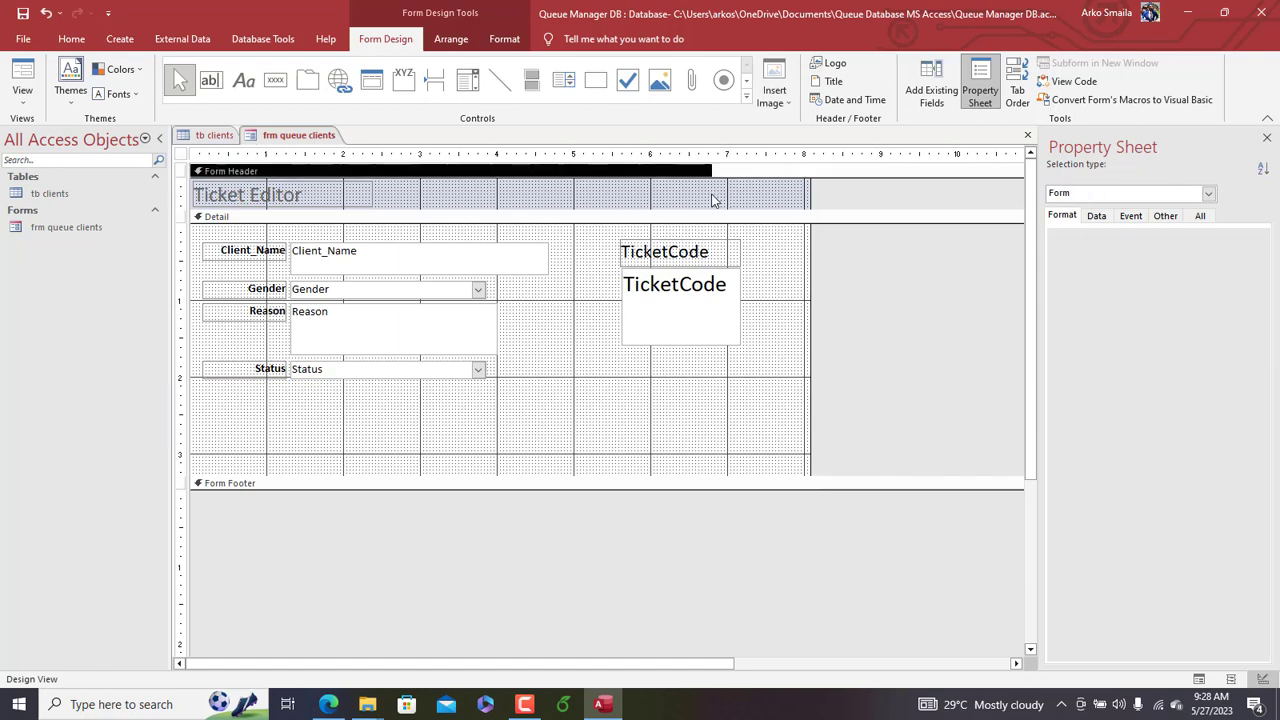
key("ctrl+v")
left_click_drag(305, 182, 724, 185)
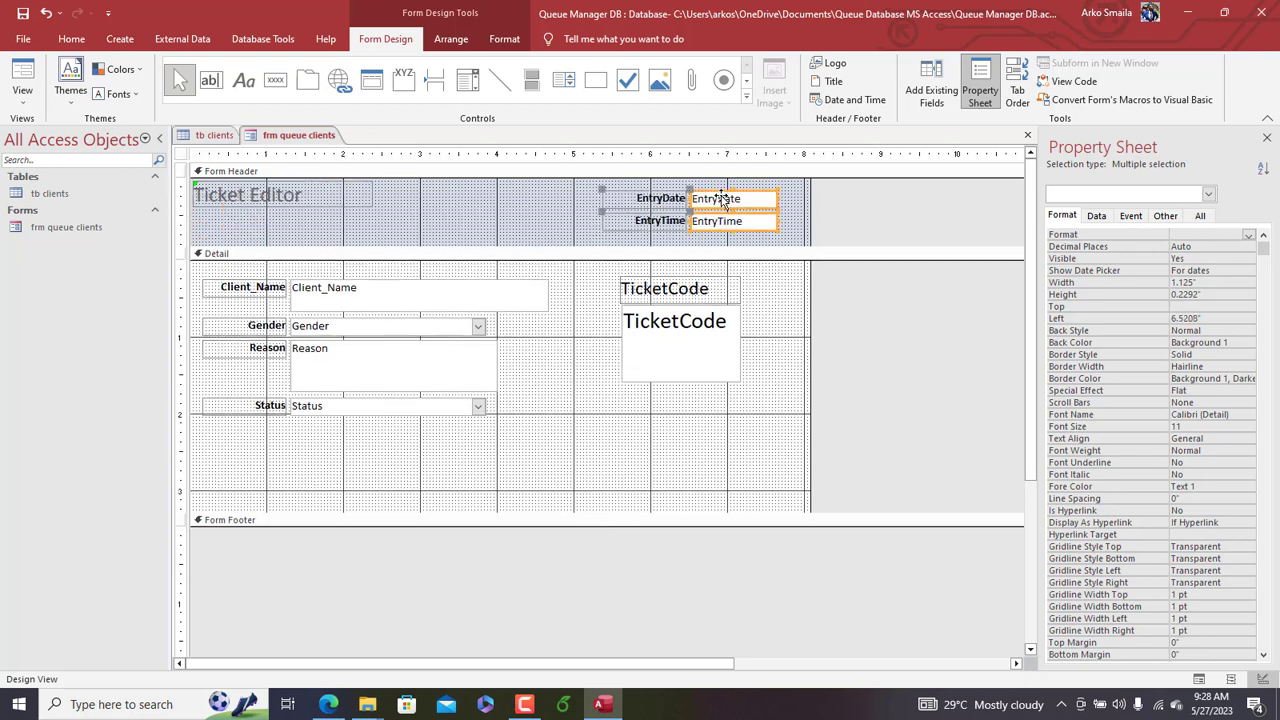
left_click(703, 243)
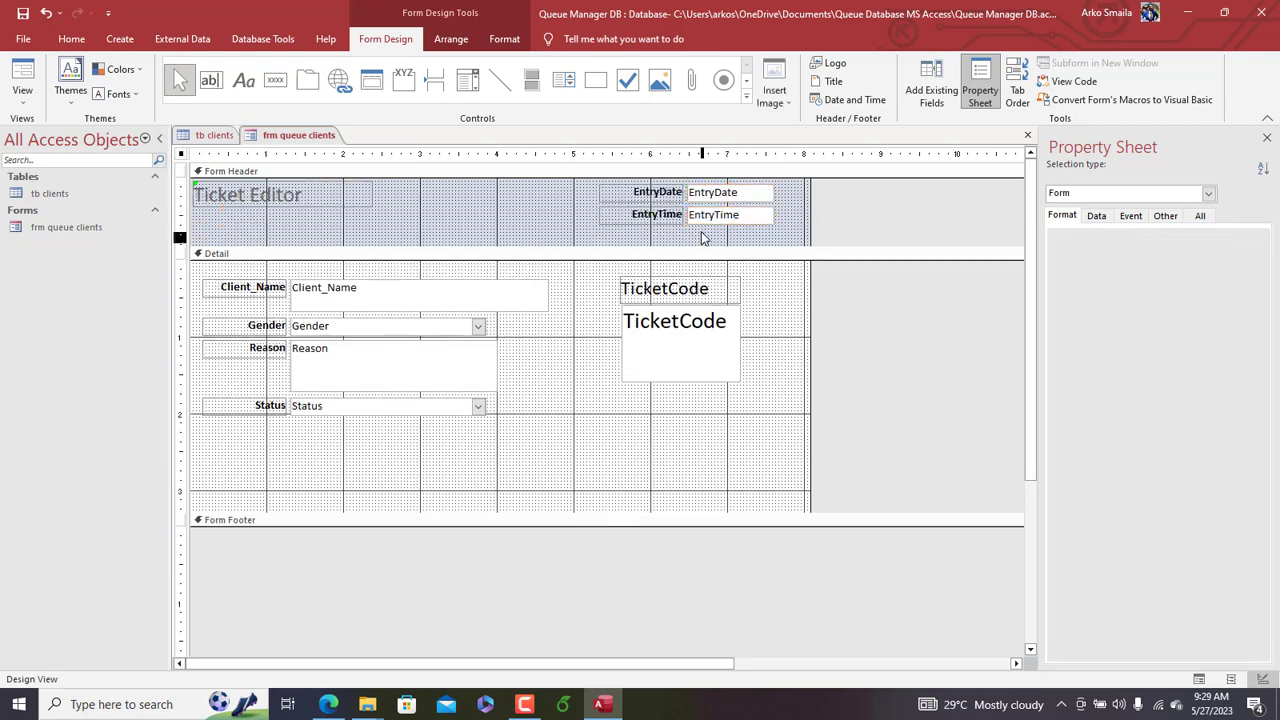
left_click_drag(700, 244, 697, 226)
left_click_drag(800, 184, 660, 222)
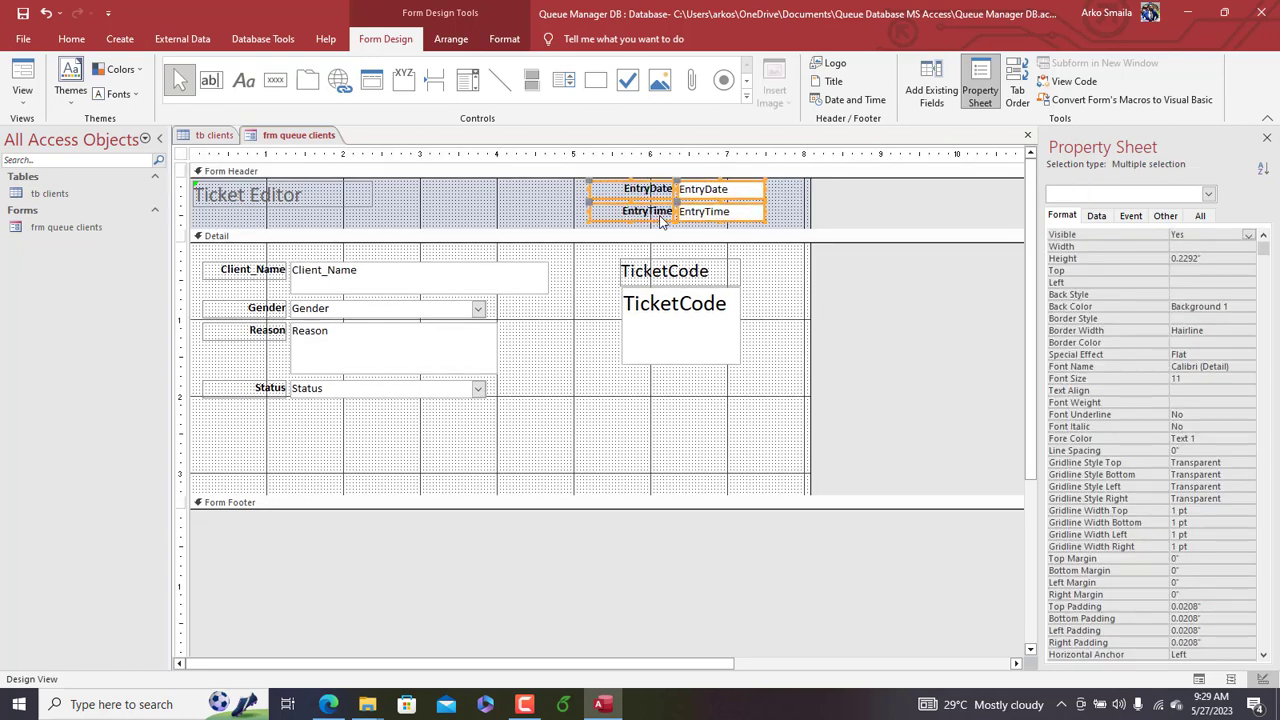
Step: Give the EntryDate and EntryTime text boxes a transparent Shape Fill
left_click(781, 196)
left_click_drag(779, 181, 792, 212)
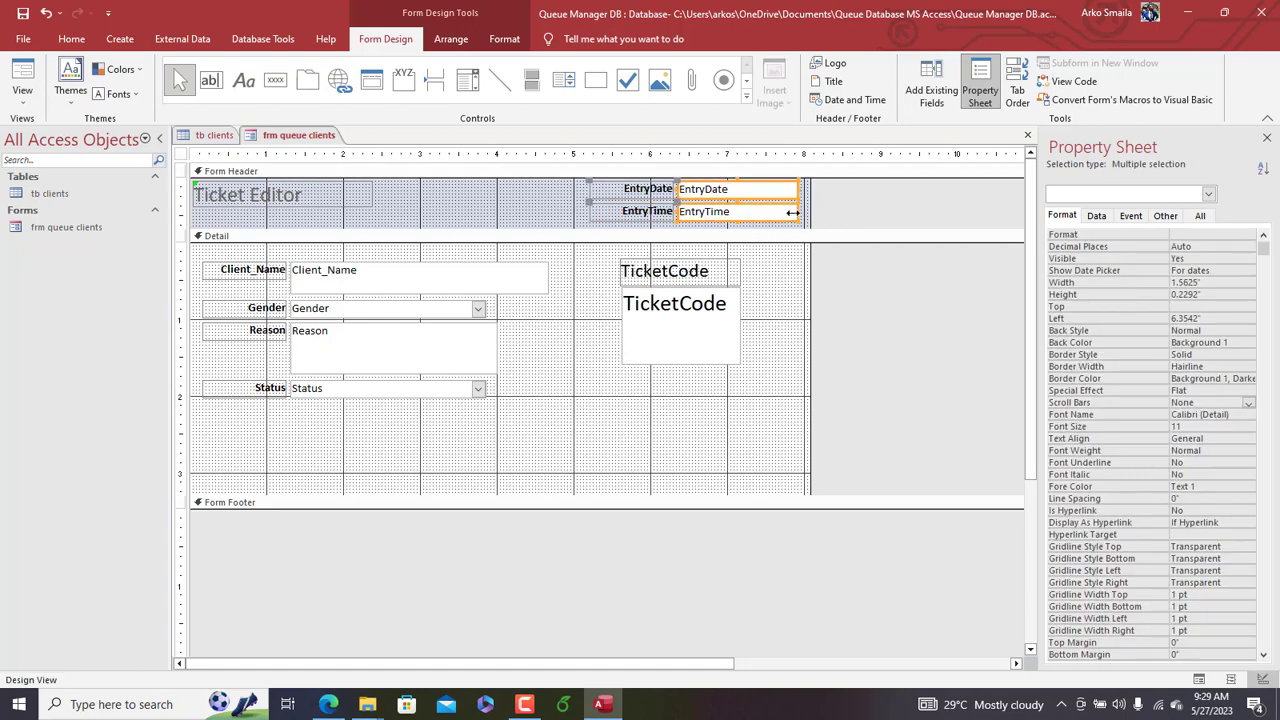
left_click(504, 38)
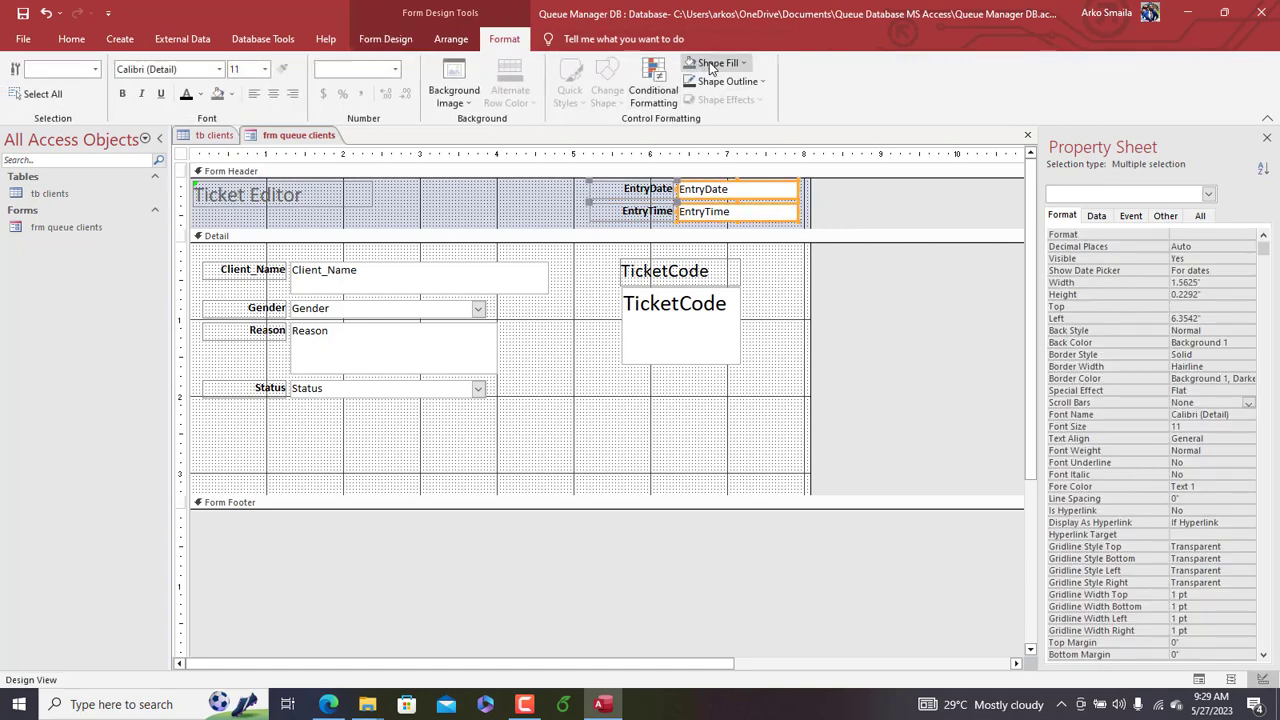
left_click(716, 63)
left_click(732, 336)
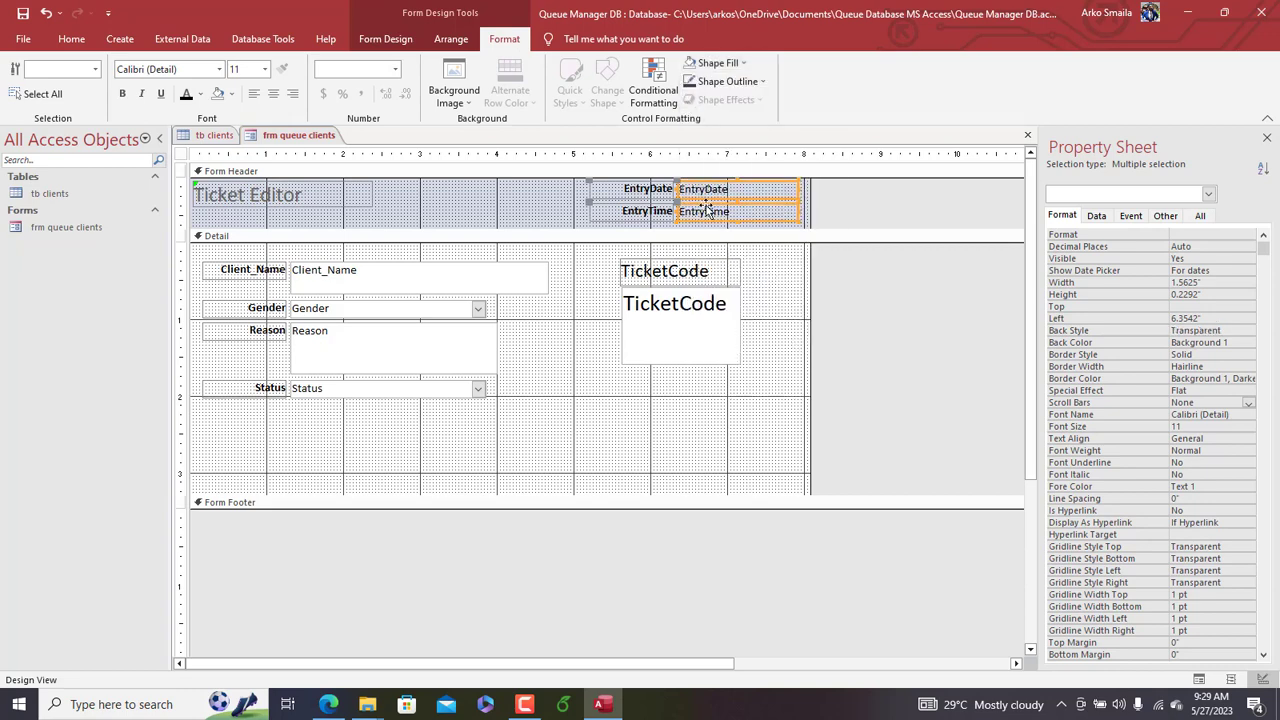
left_click(540, 194)
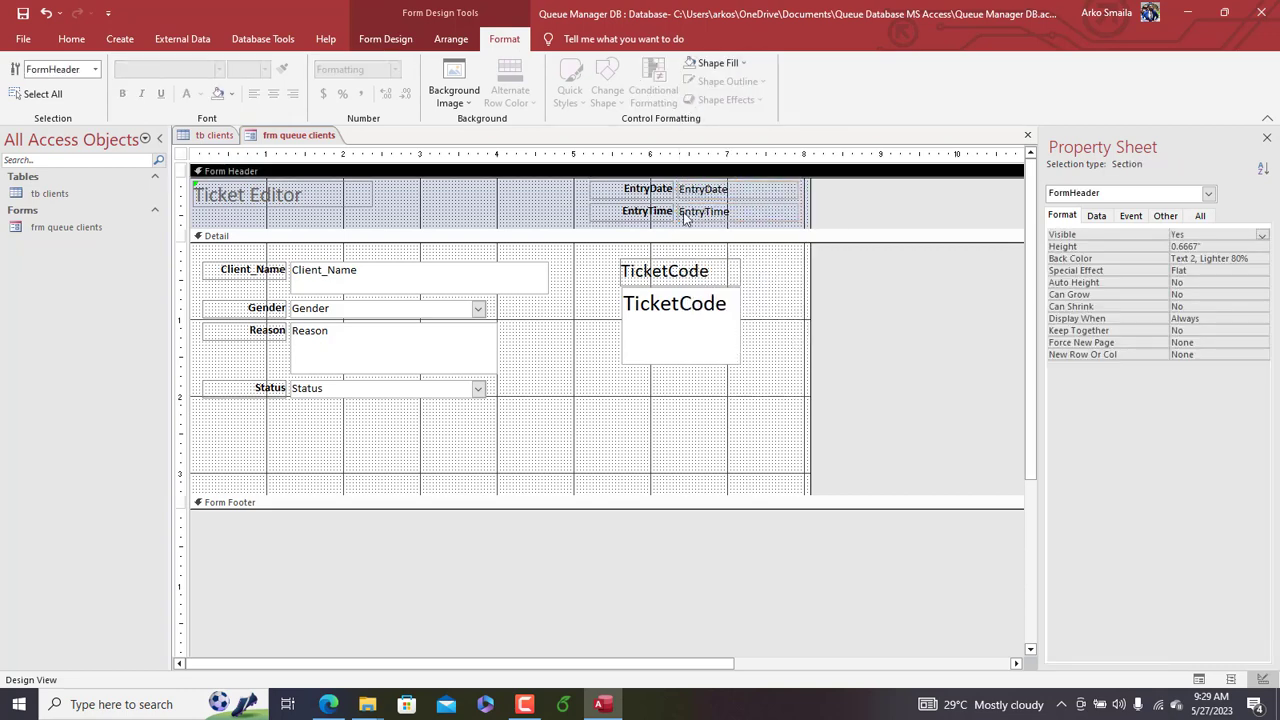
left_click(731, 190)
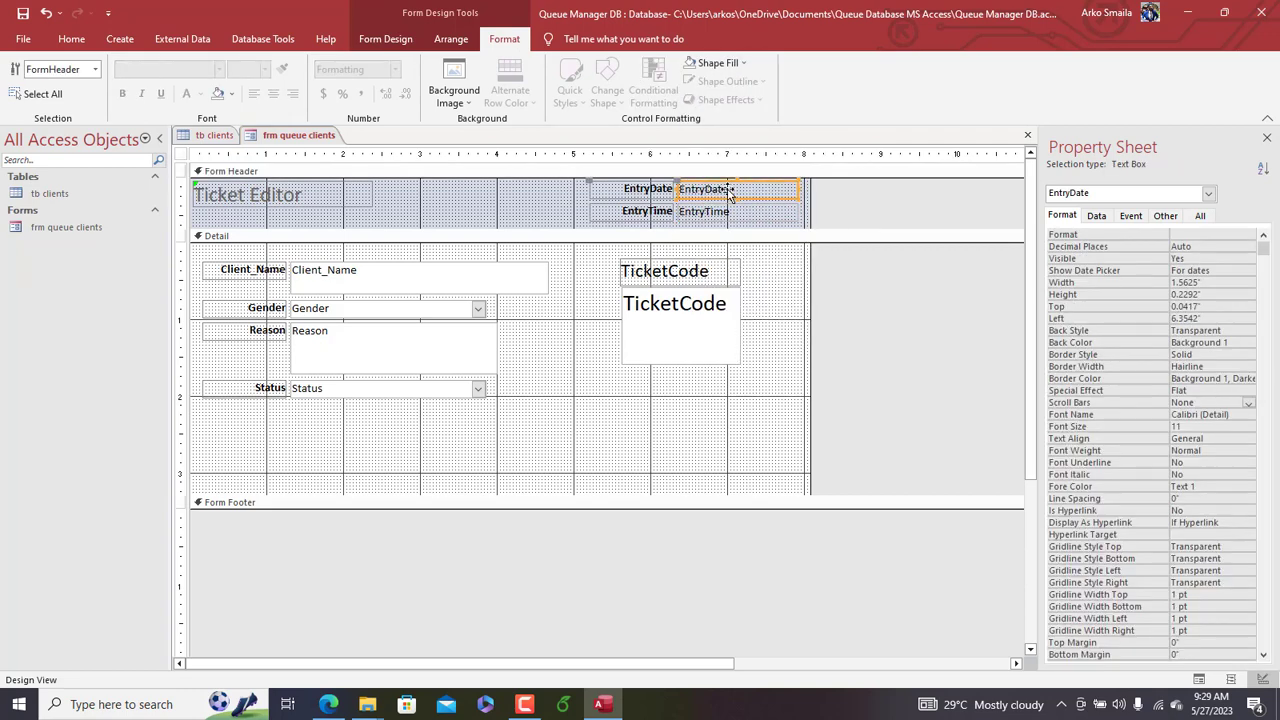
Step: Set EntryDate's Default Value to =Date() and EntryTime's to =Time()
left_click(1095, 216)
left_click(1181, 271)
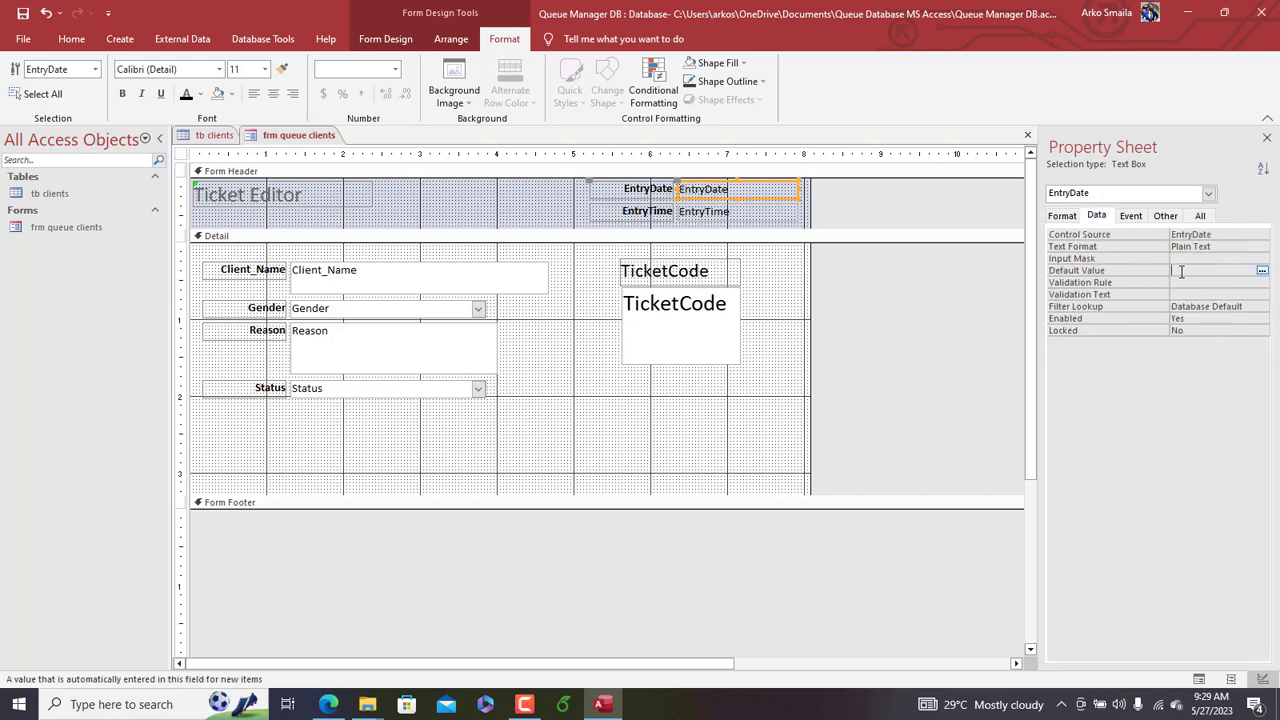
type("=Date()")
left_click(762, 210)
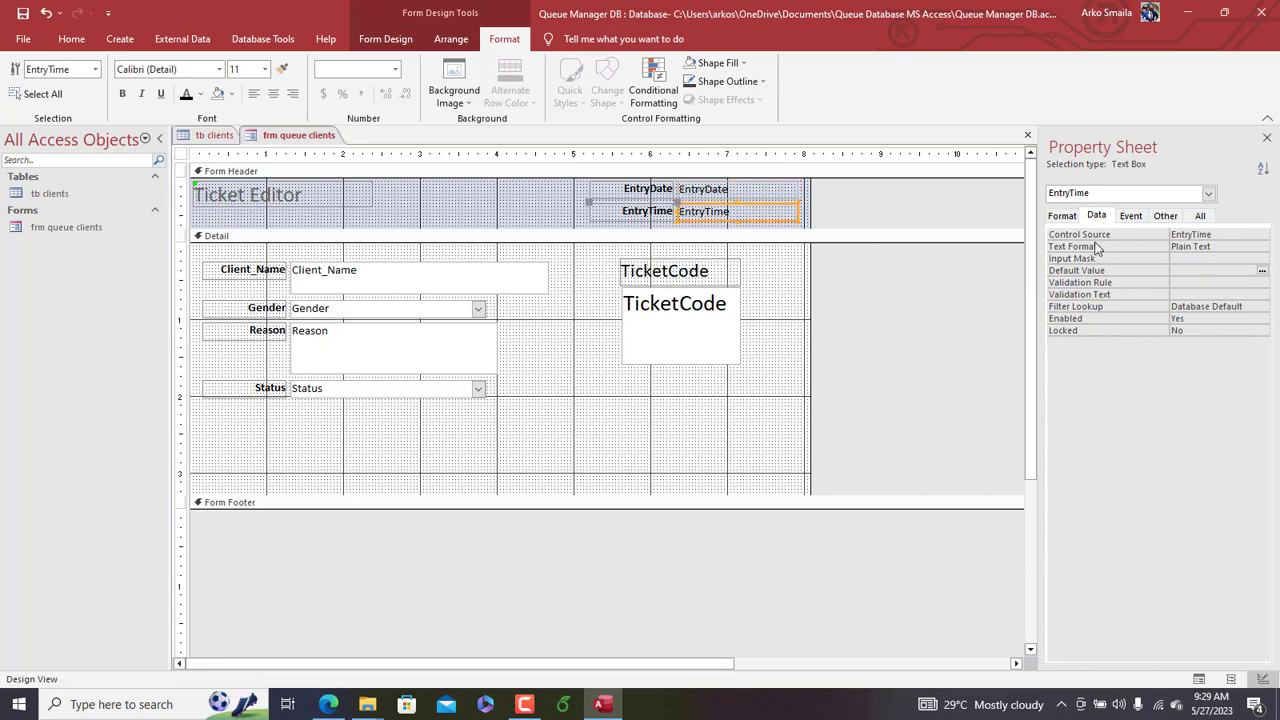
left_click(1182, 270)
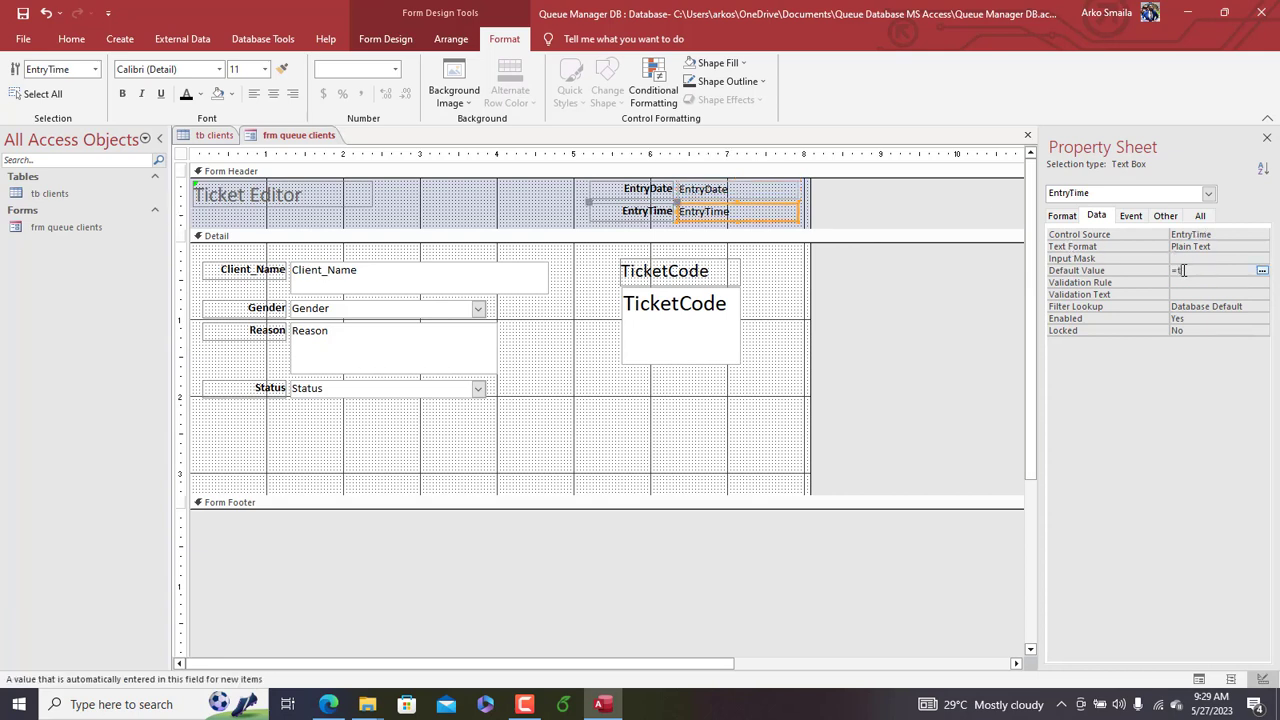
type("=time(")
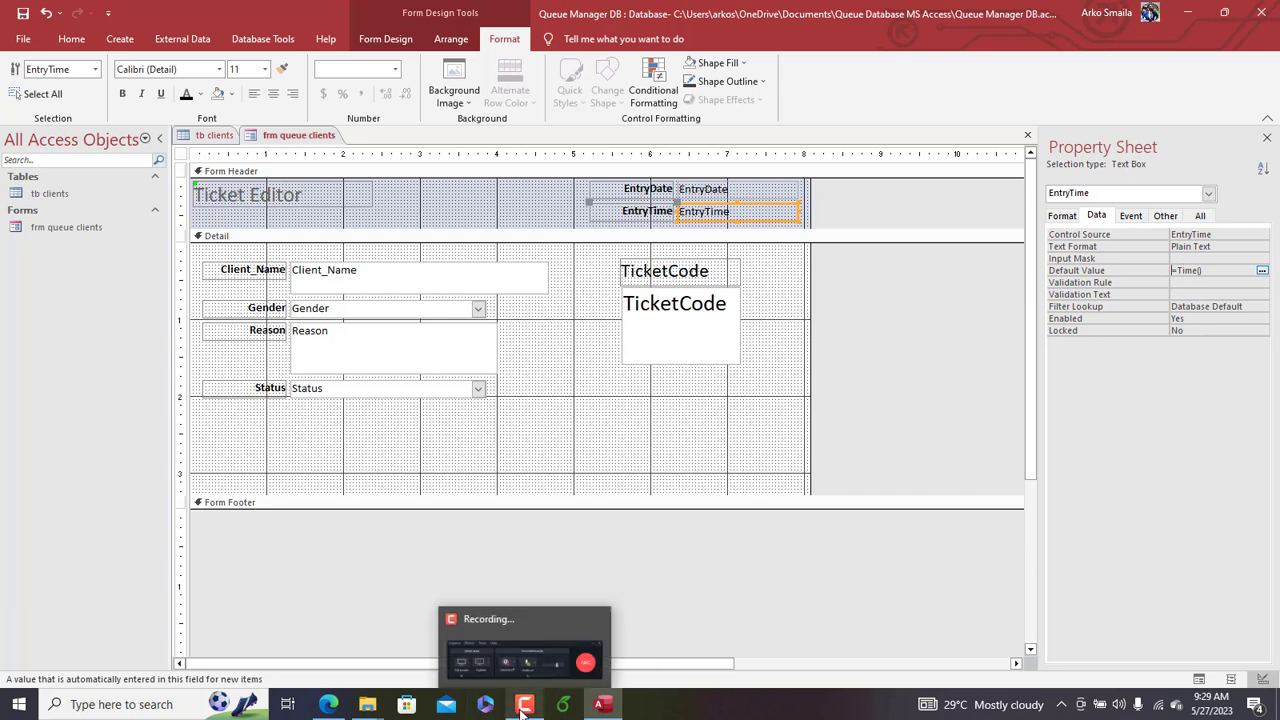
Step: Enlarge the Ticket Editor title to font size 26 and resize its label to fit
left_click(287, 203)
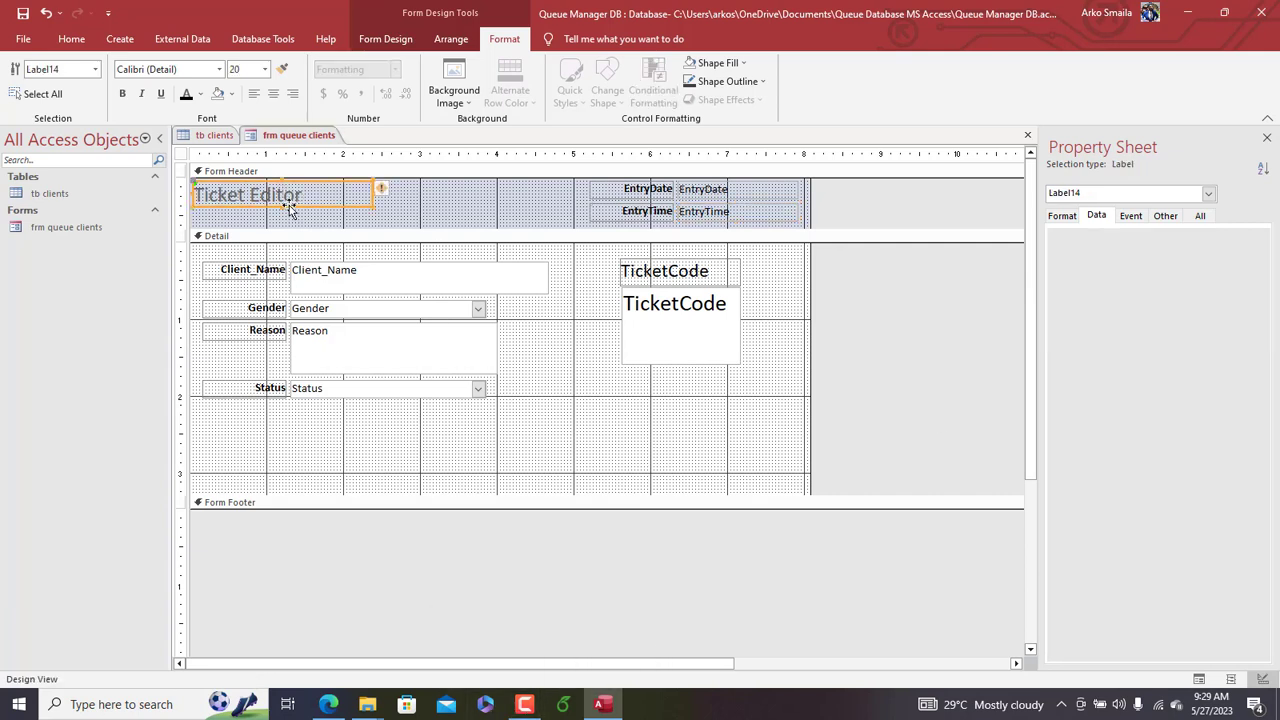
left_click(265, 69)
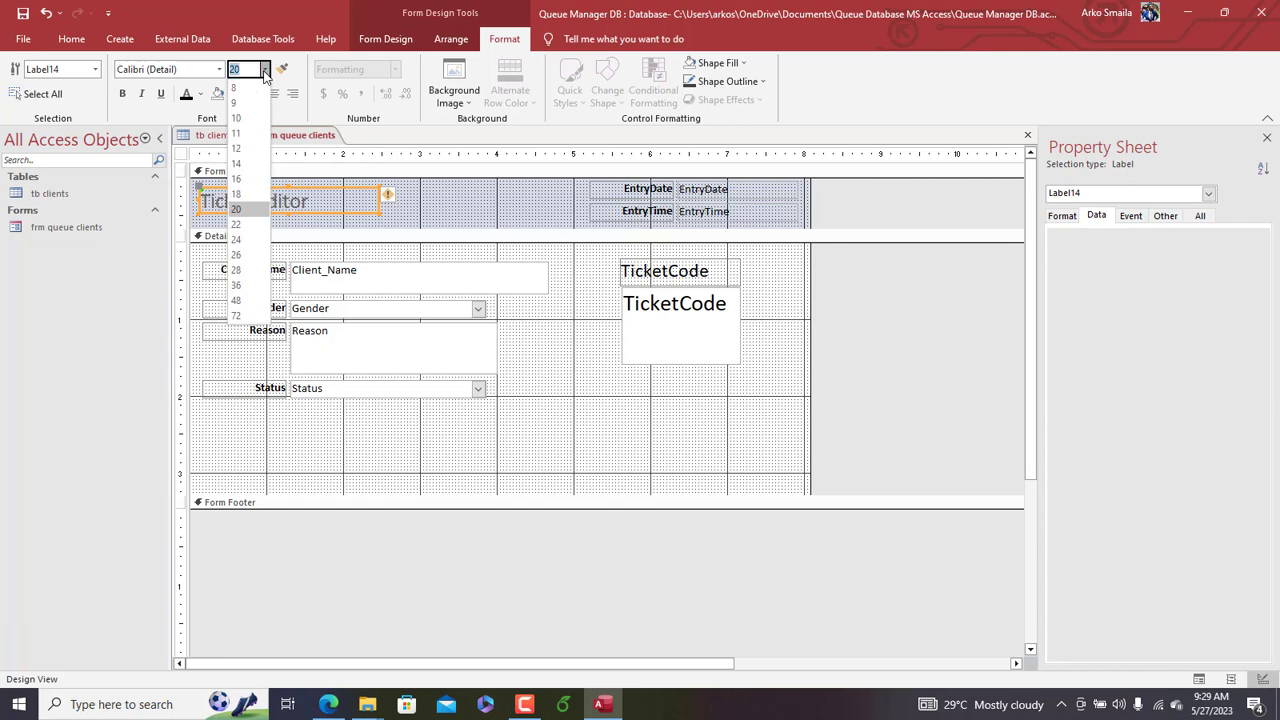
left_click(240, 255)
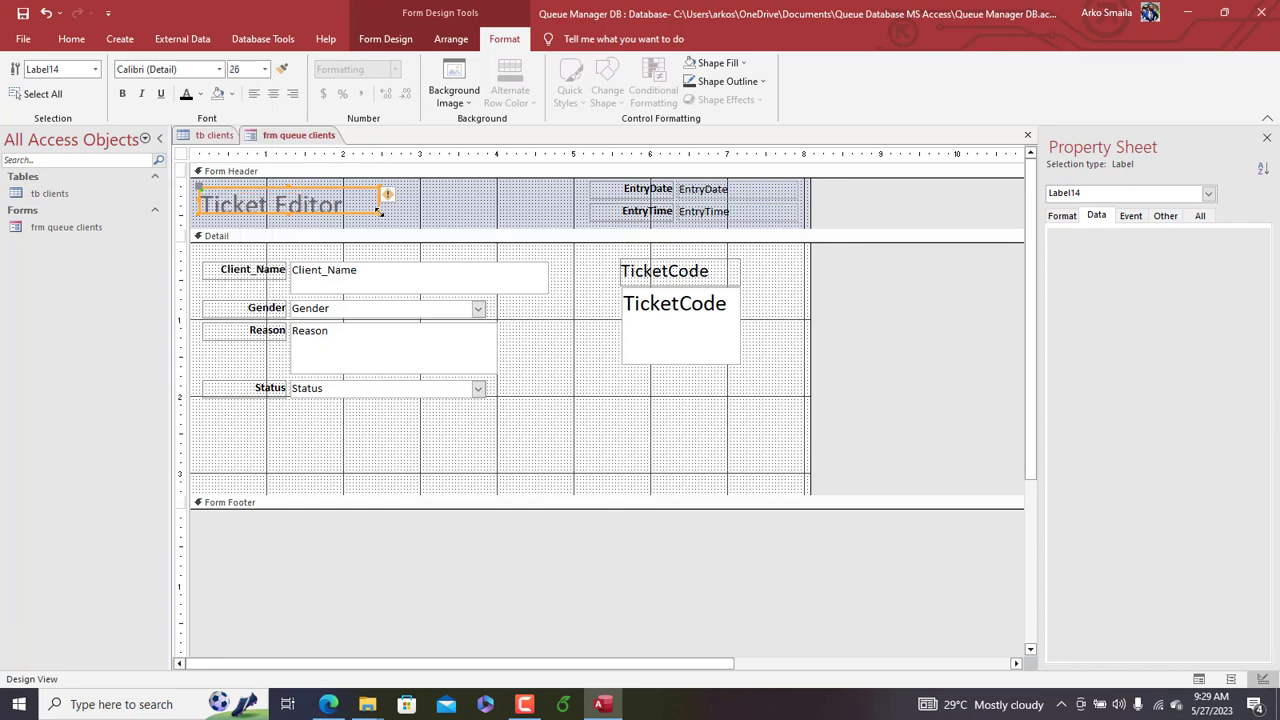
left_click_drag(379, 212, 395, 219)
Step: Make the Form Header background white and shorten the Detail section
left_click(494, 216)
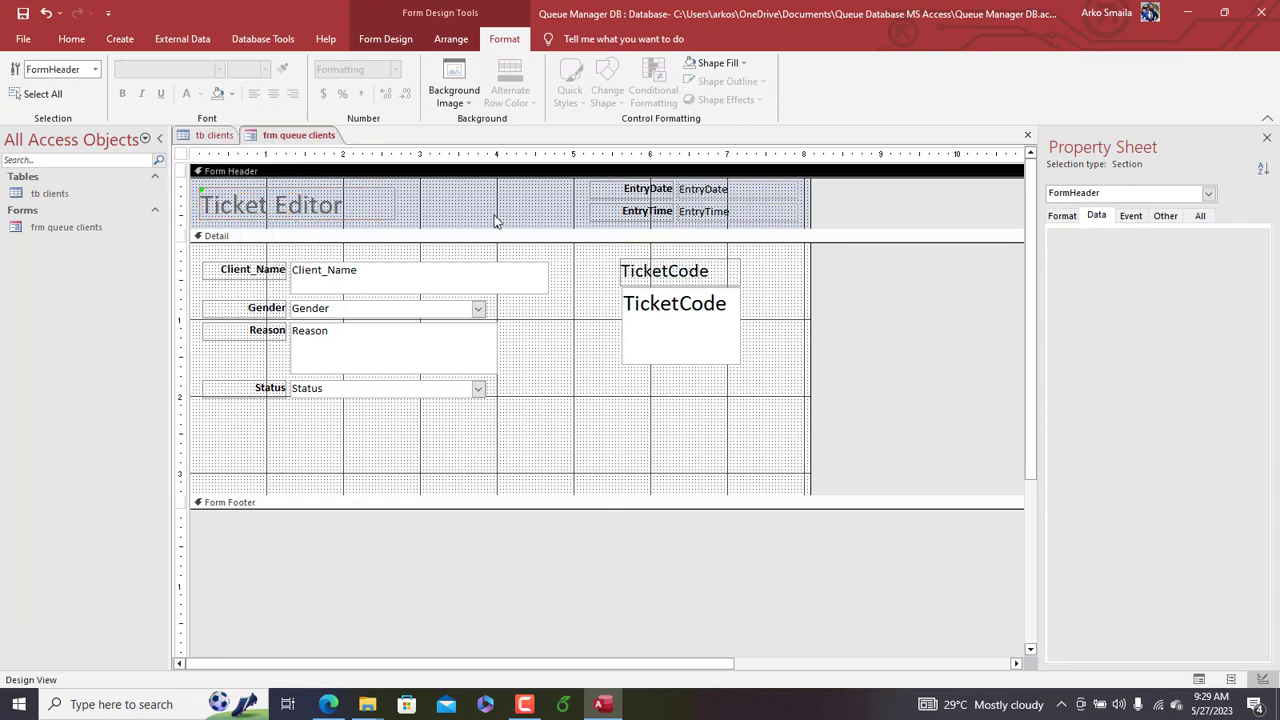
left_click(705, 64)
left_click(690, 133)
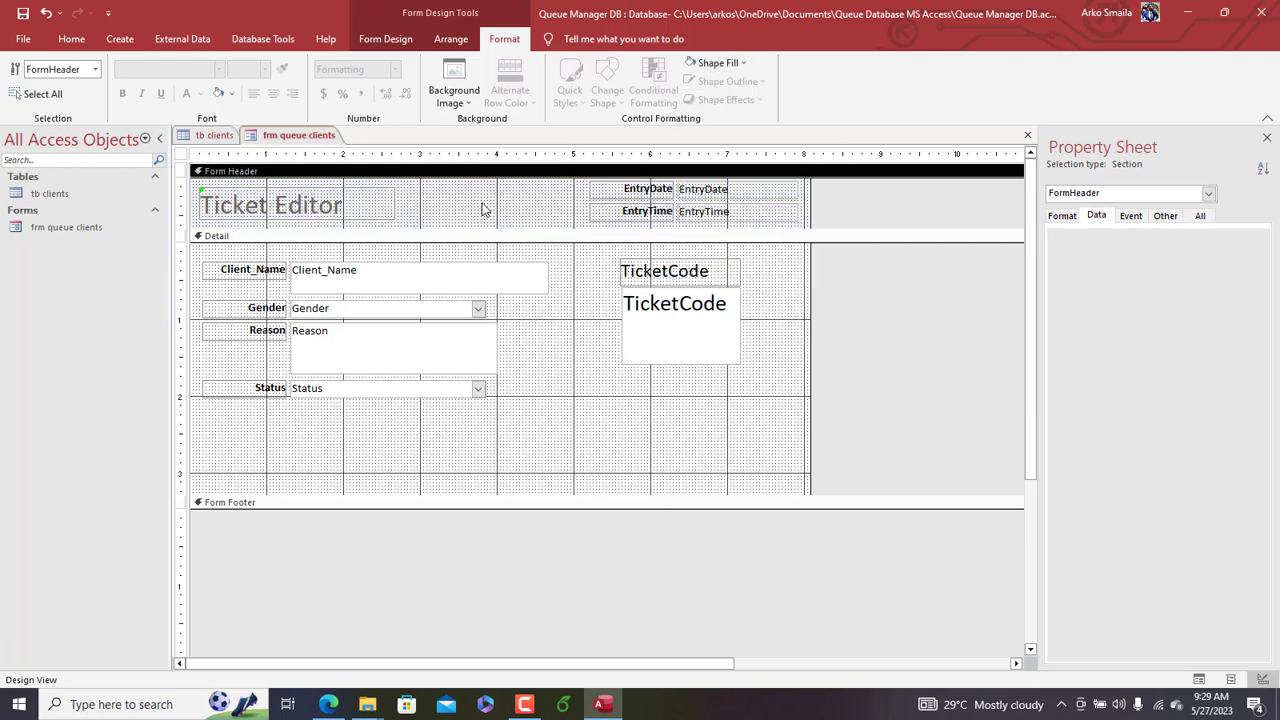
left_click_drag(578, 495, 566, 444)
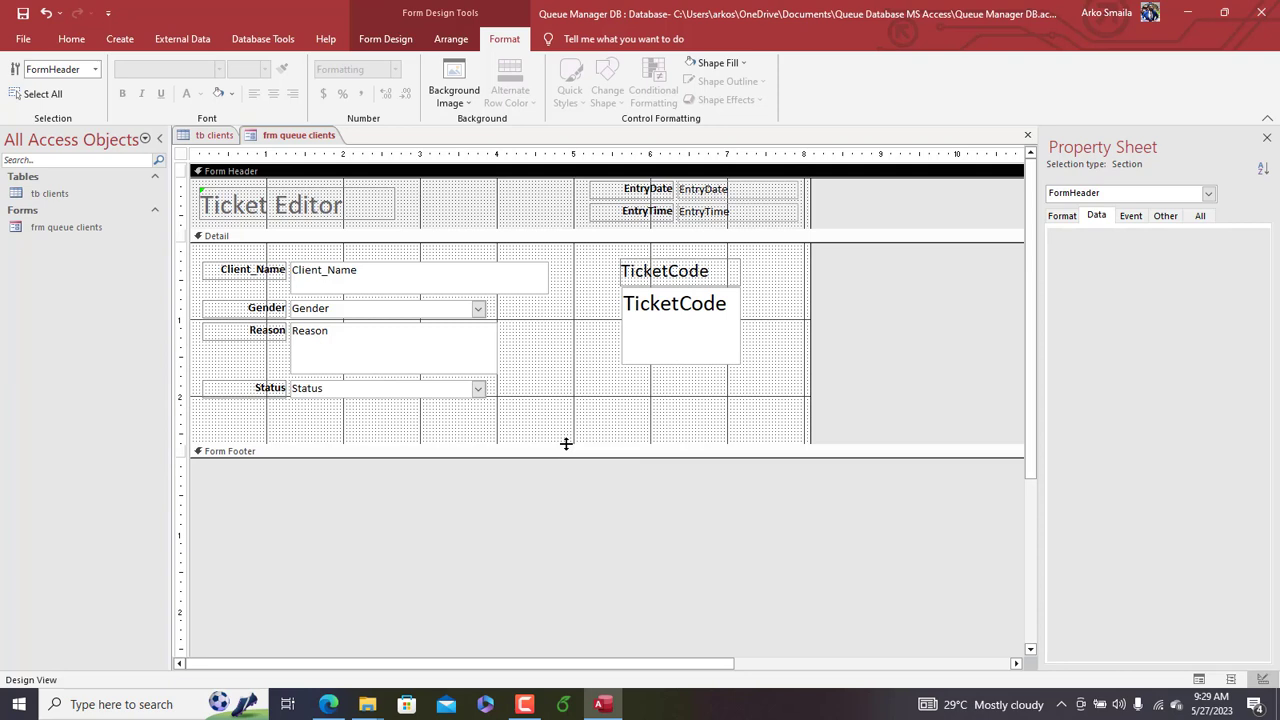
Step: Give the TicketCode box a brown fill with white text
left_click(469, 428)
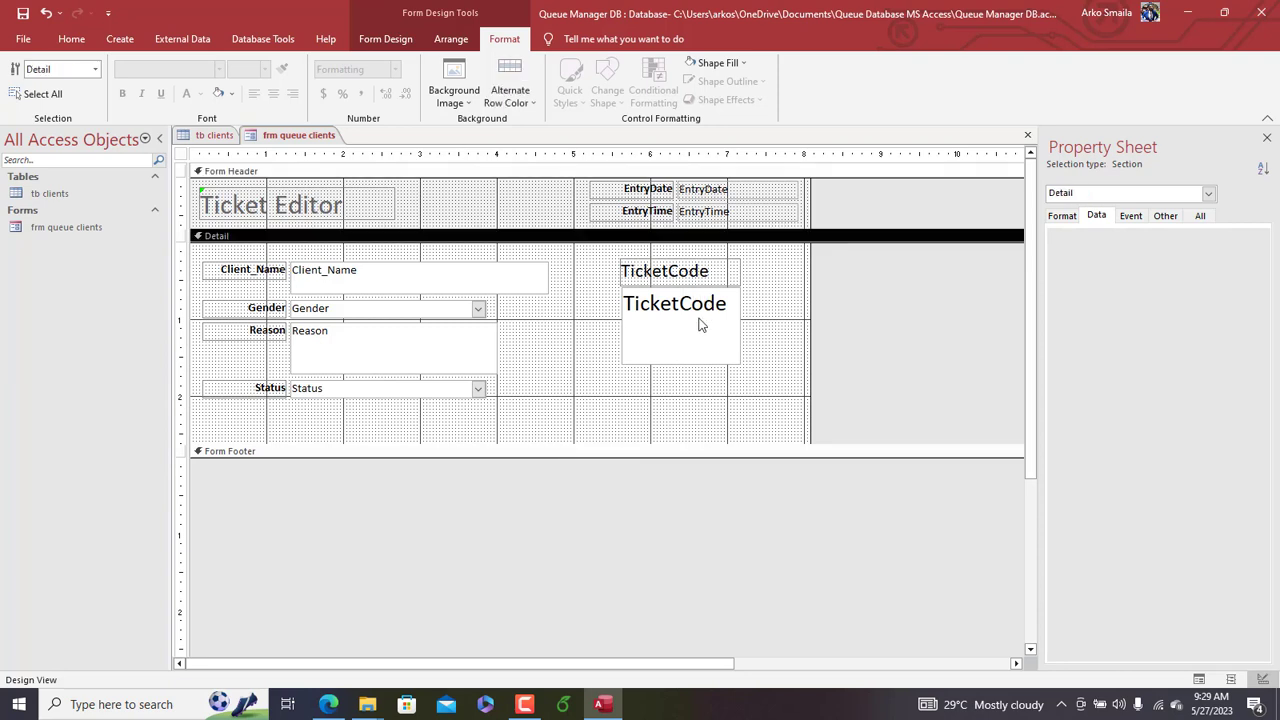
left_click(700, 323)
left_click(713, 63)
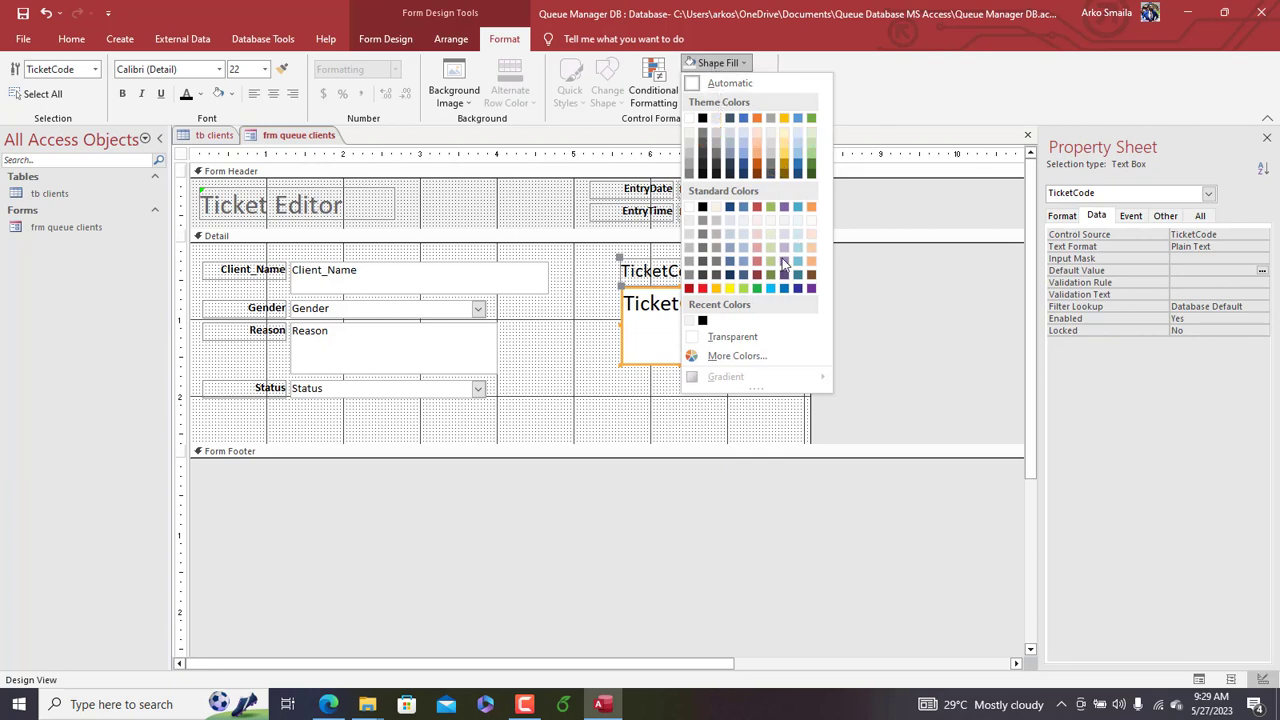
left_click(811, 275)
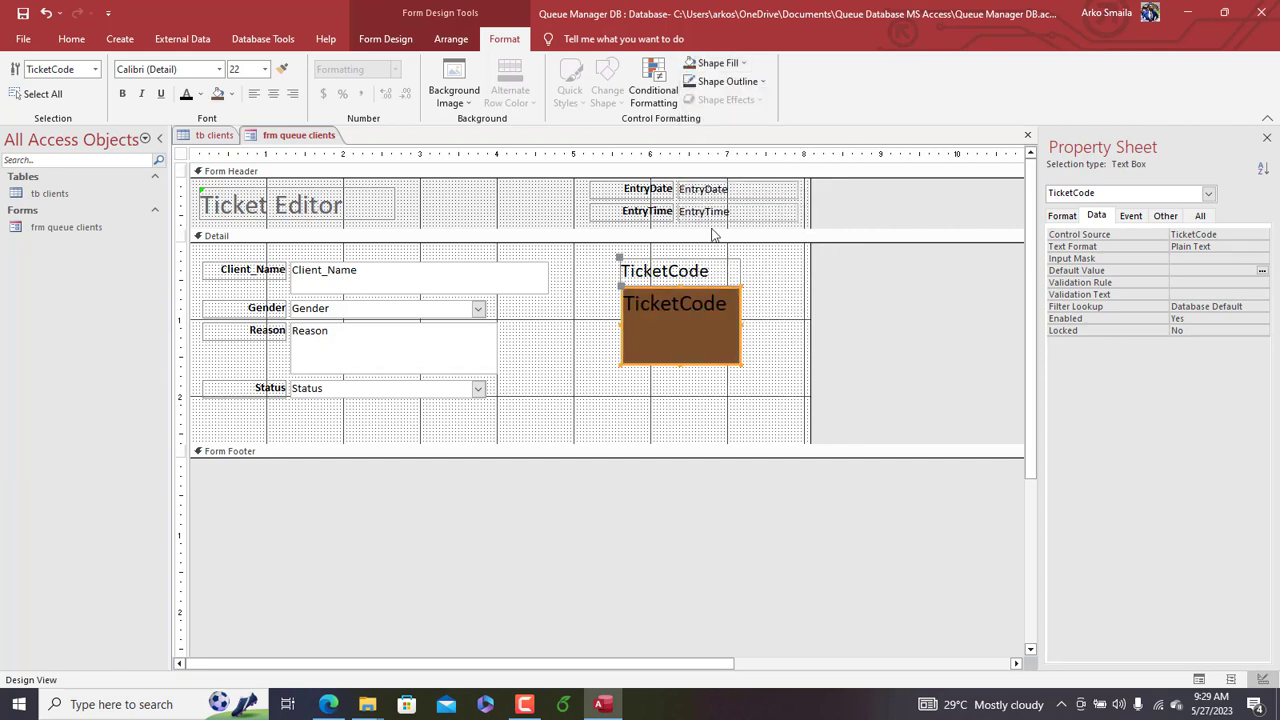
left_click(200, 94)
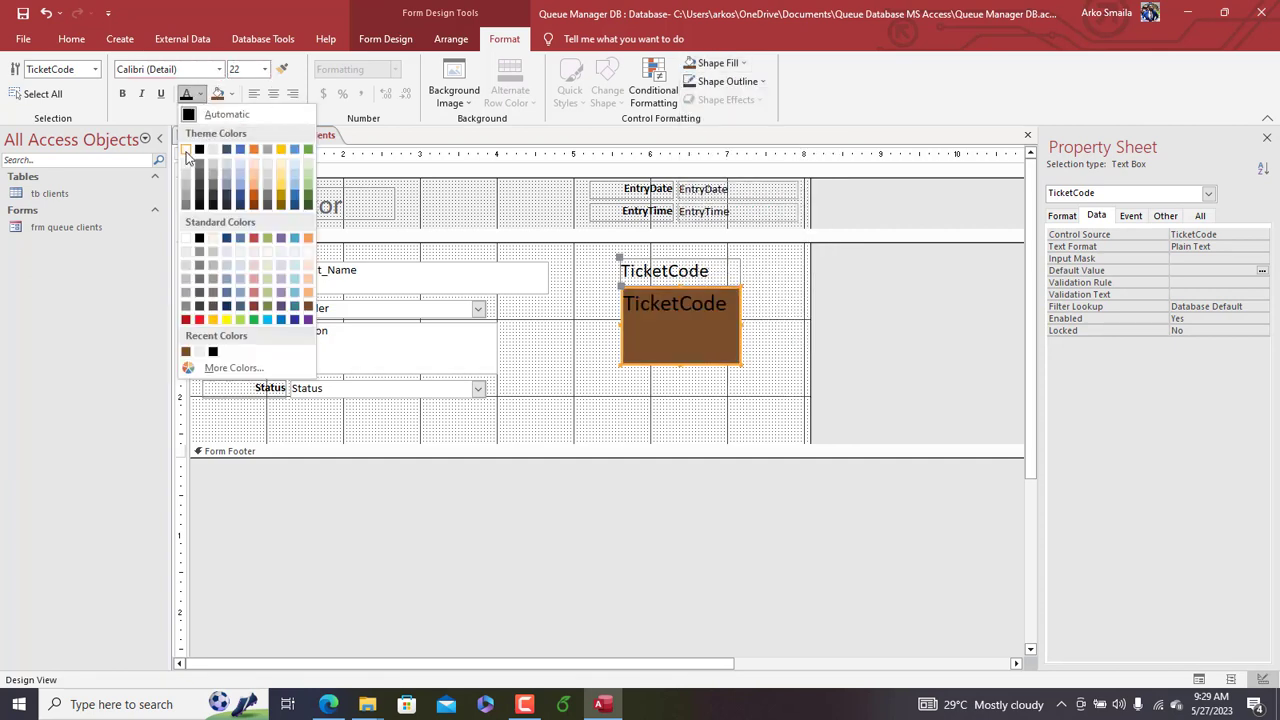
left_click(186, 157)
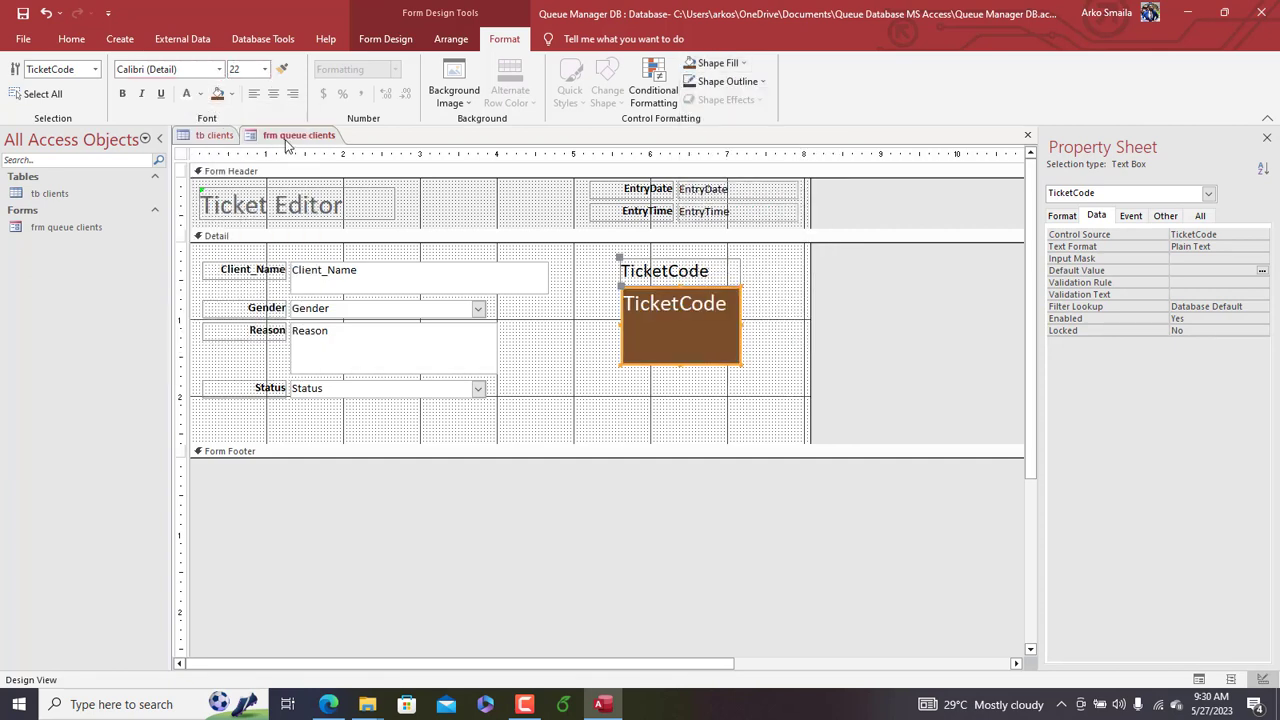
Step: Change the TicketCode label text to 'Ticket Code'
left_click(688, 272)
left_click(671, 271)
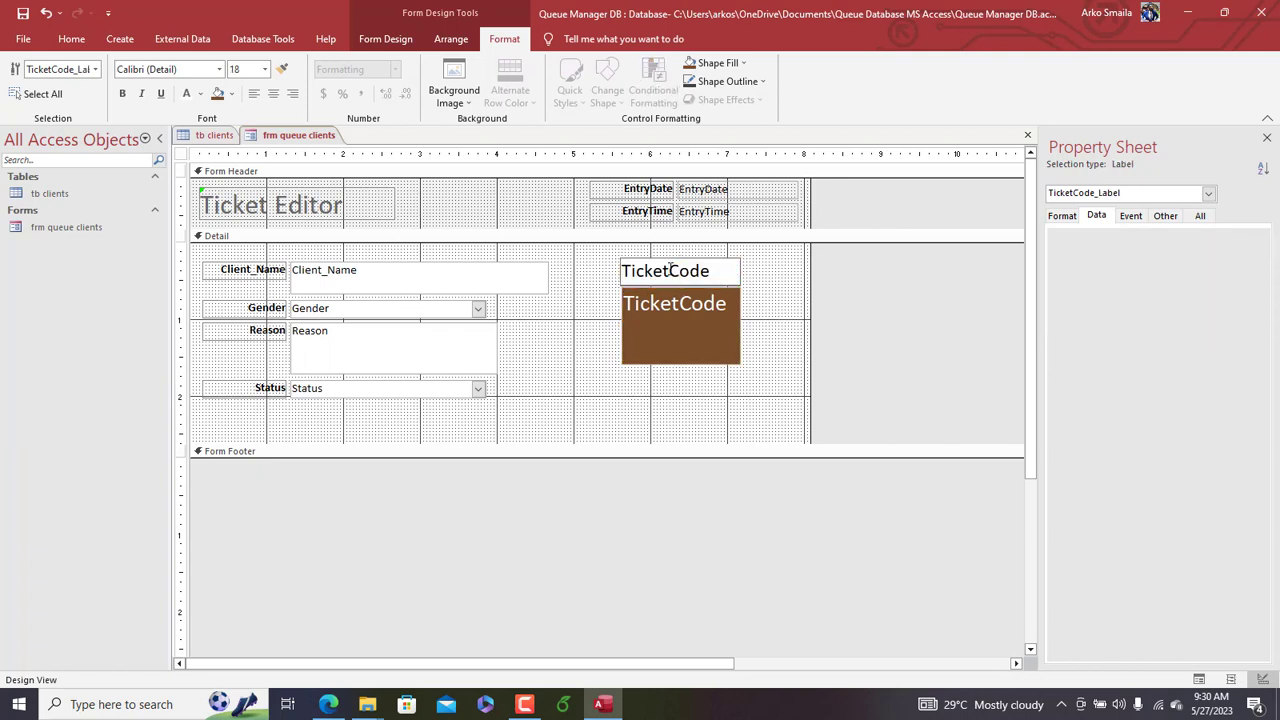
left_click(480, 240)
right_click(294, 140)
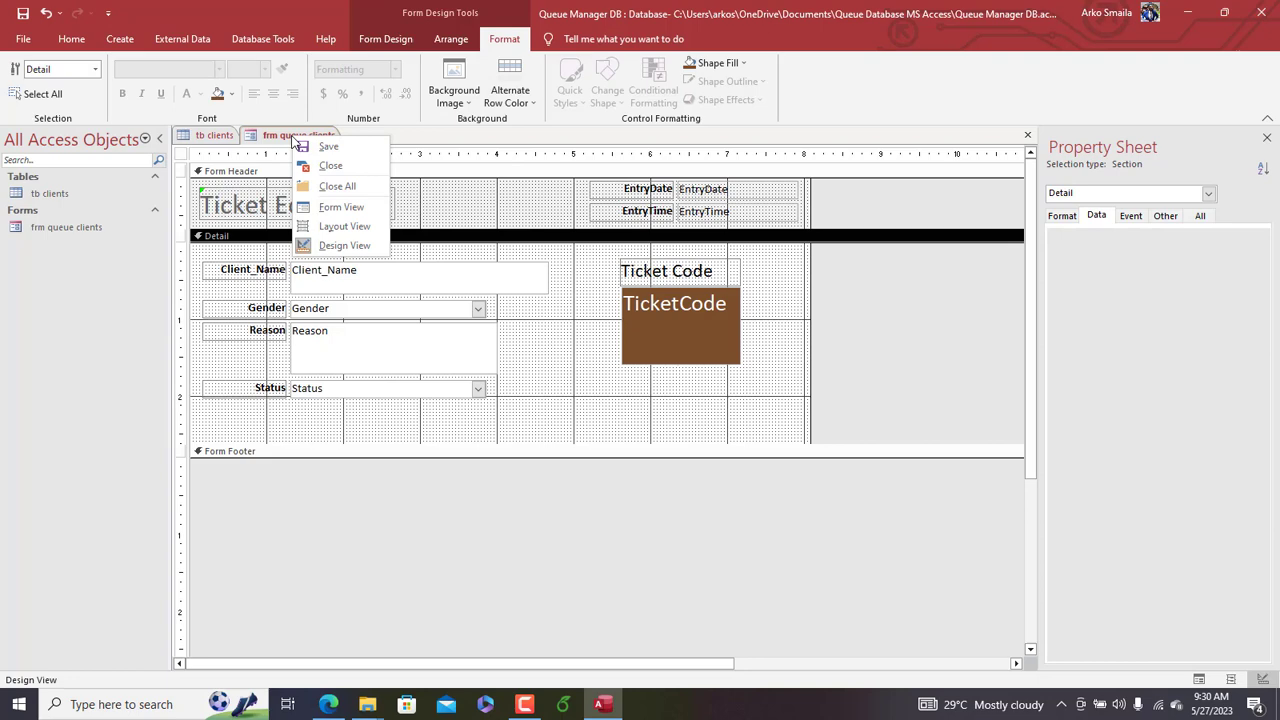
Step: Preview the form in Form View, then switch back to Design View
left_click(361, 214)
left_click_drag(509, 163, 600, 146)
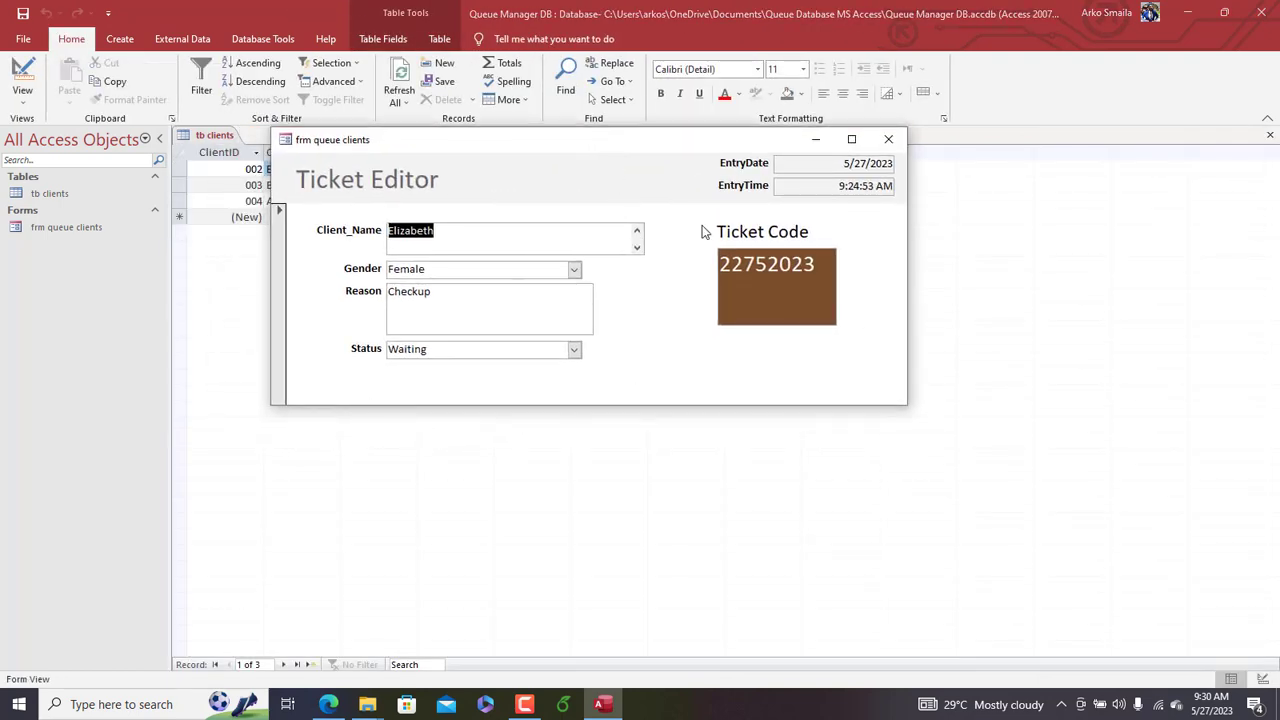
right_click(628, 186)
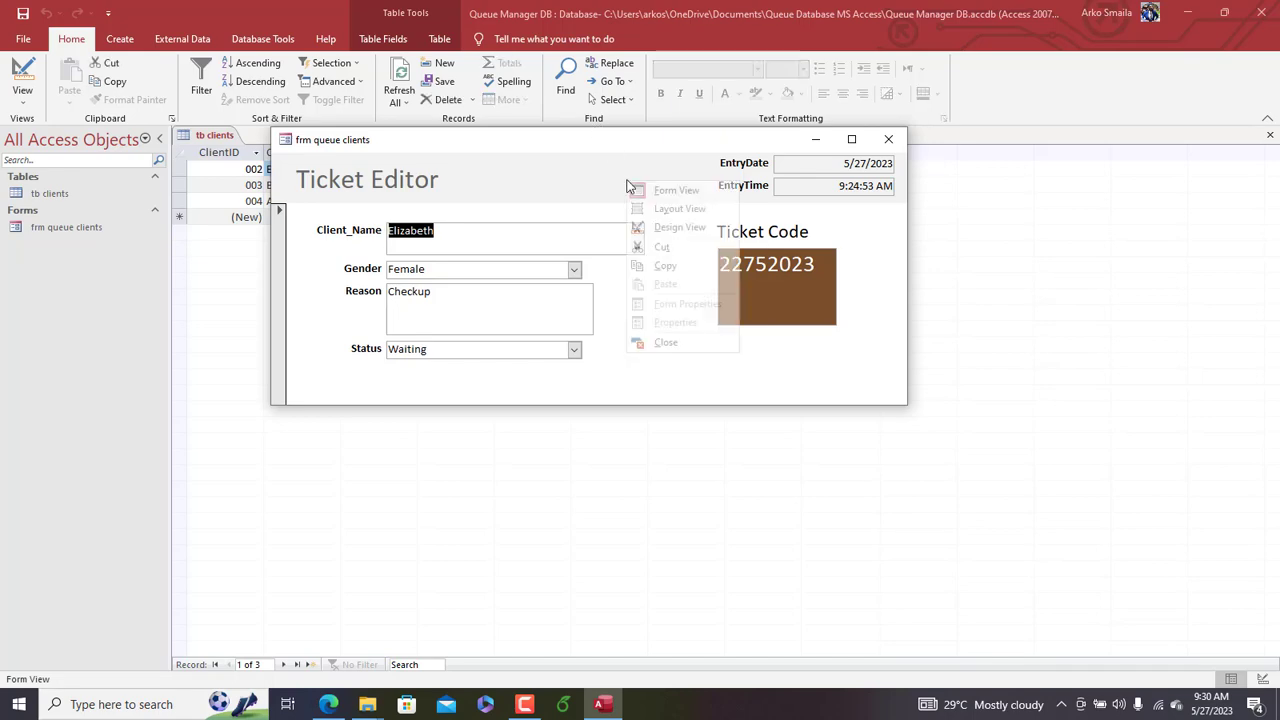
left_click(665, 227)
Step: Shorten the brown TicketCode box and make the Detail section slightly taller
left_click(706, 338)
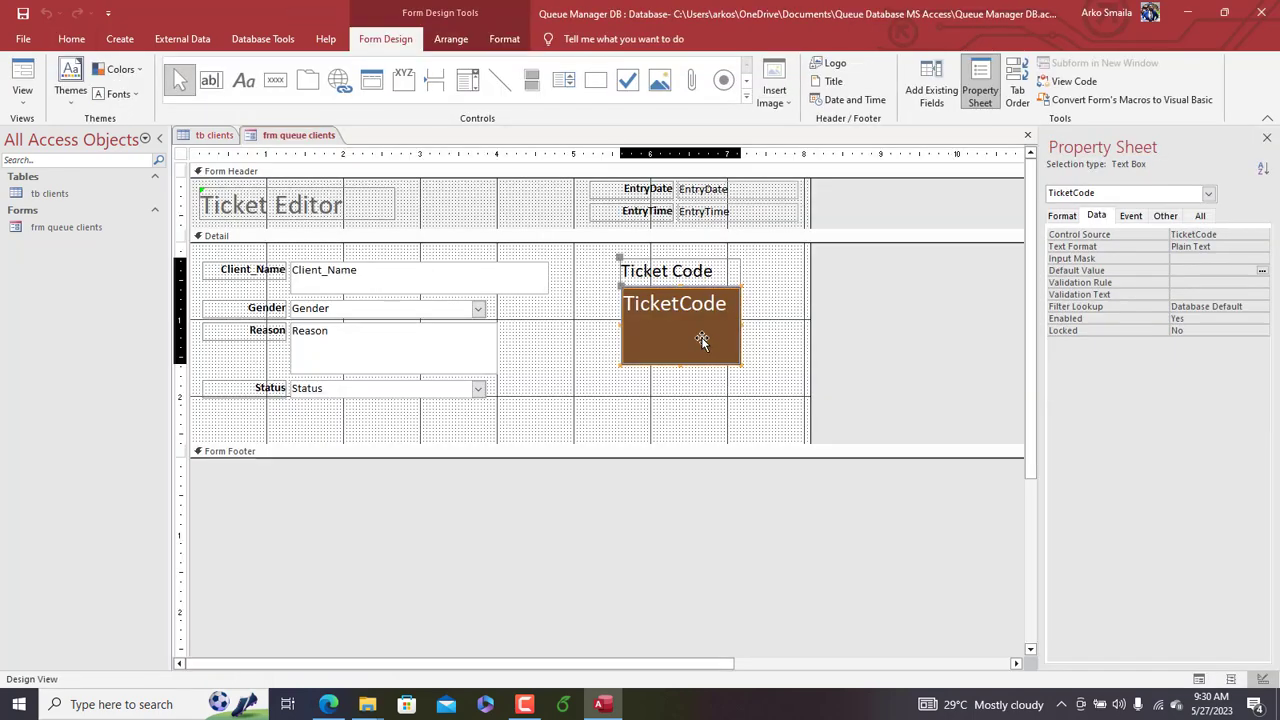
left_click_drag(683, 365, 674, 336)
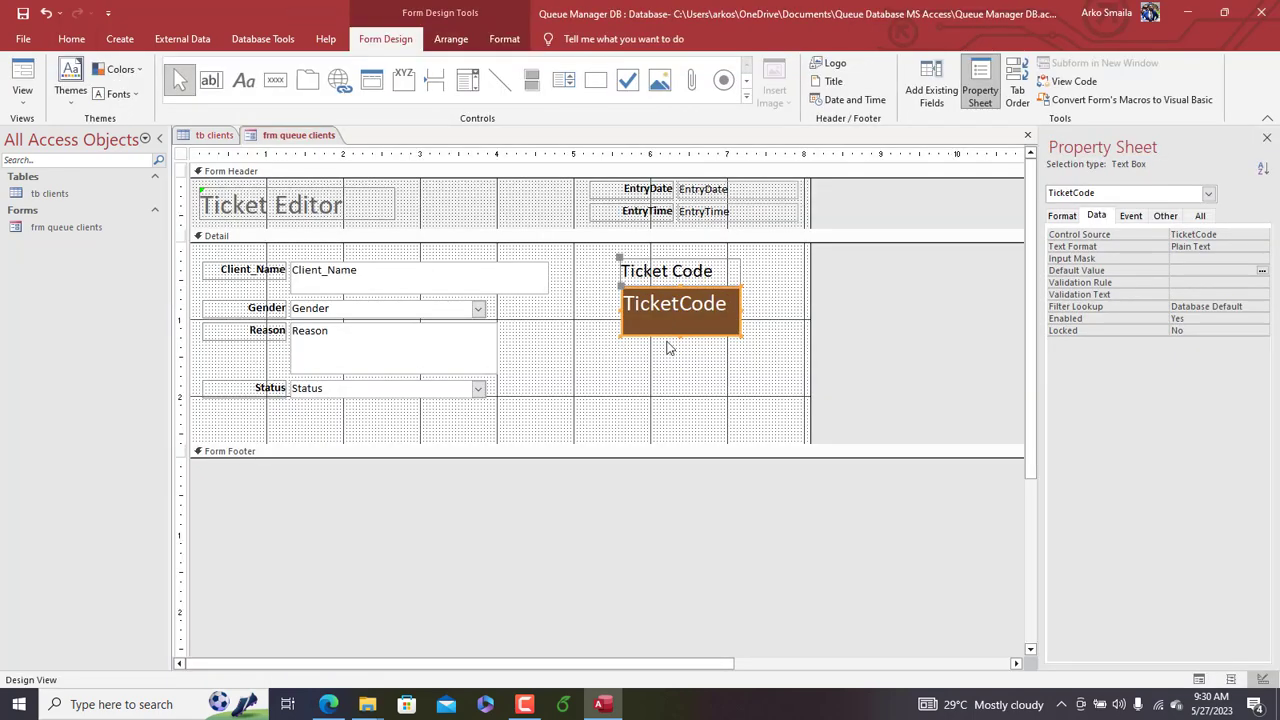
left_click(655, 369)
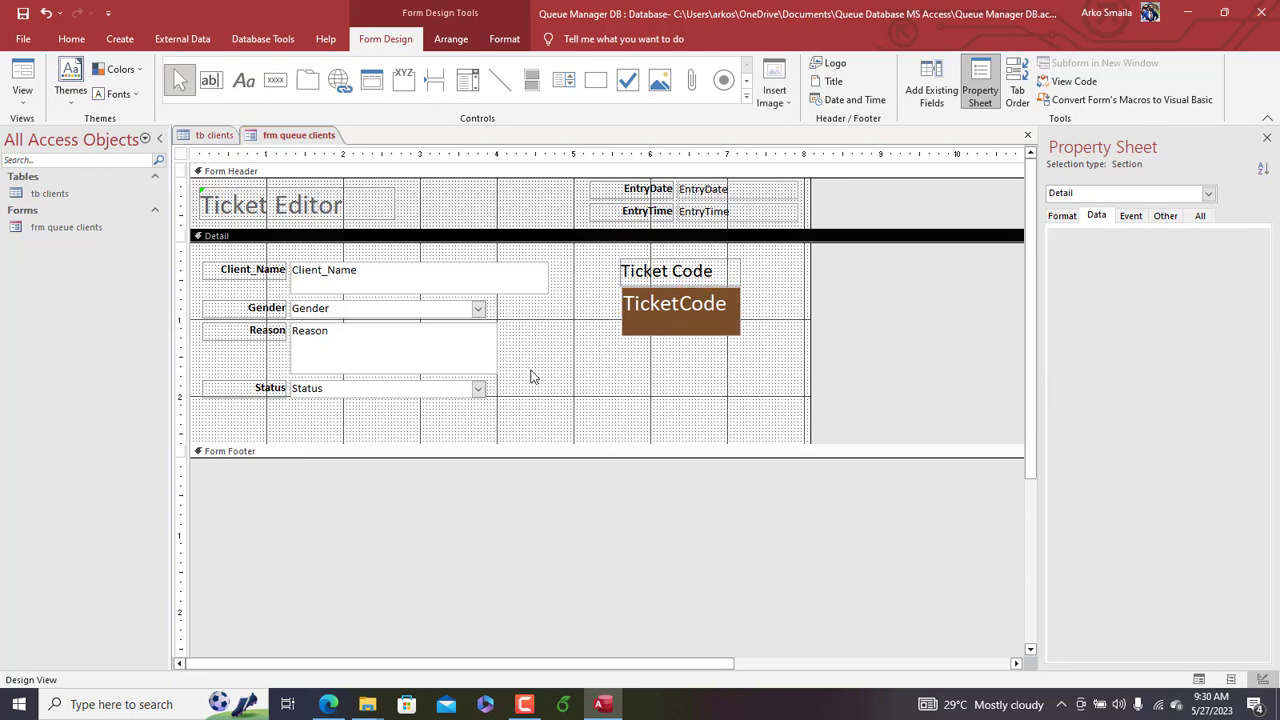
left_click_drag(435, 443, 433, 450)
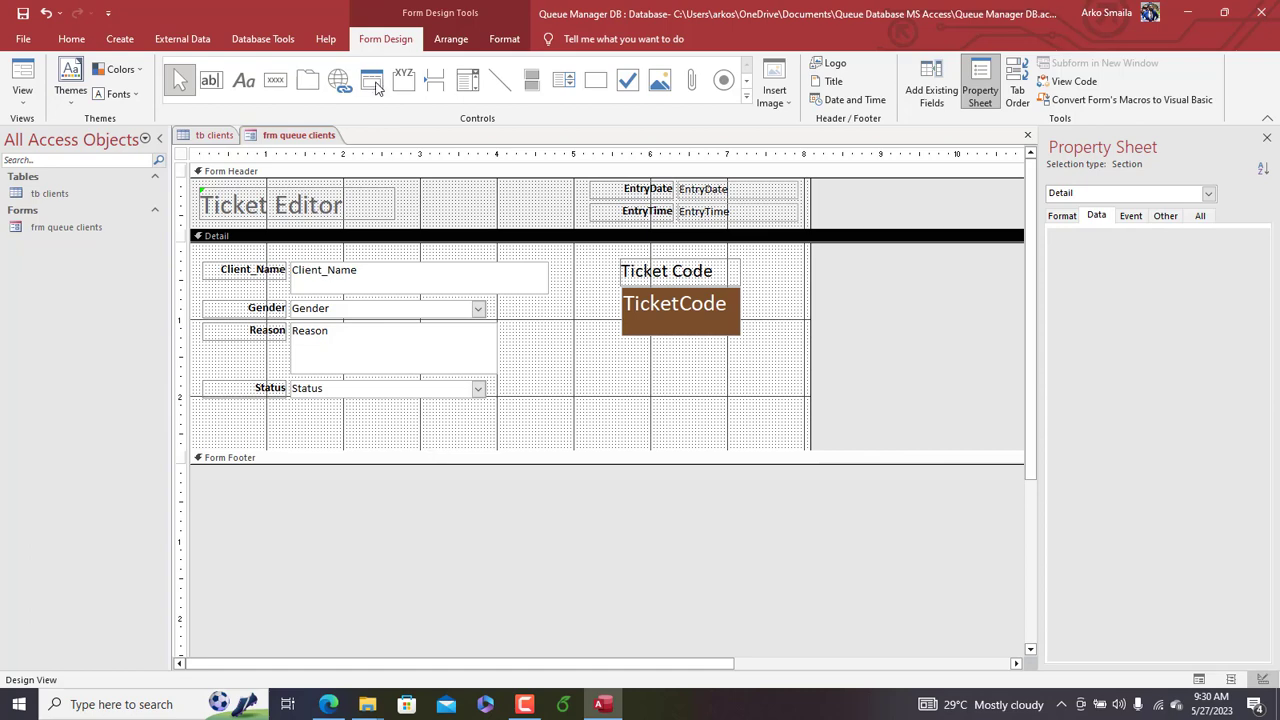
Step: Add an Add New Record button captioned 'New arrival' below the Status field
left_click(275, 80)
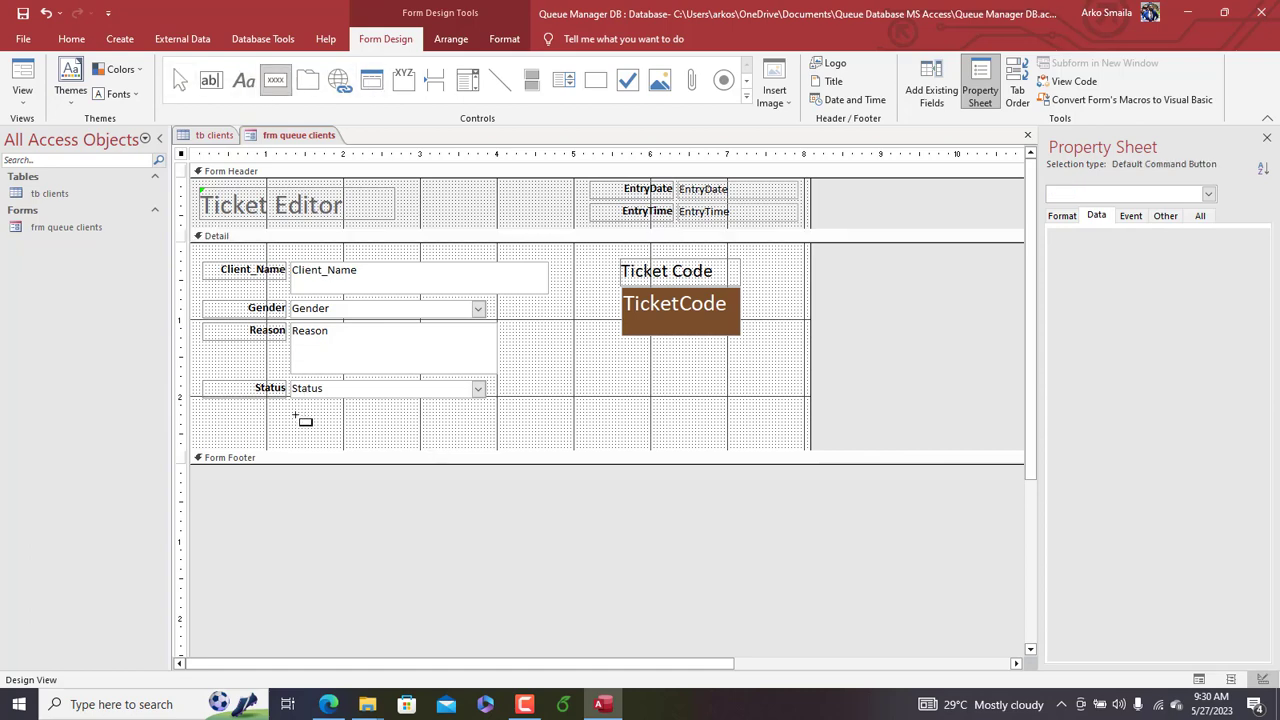
left_click_drag(295, 415, 381, 437)
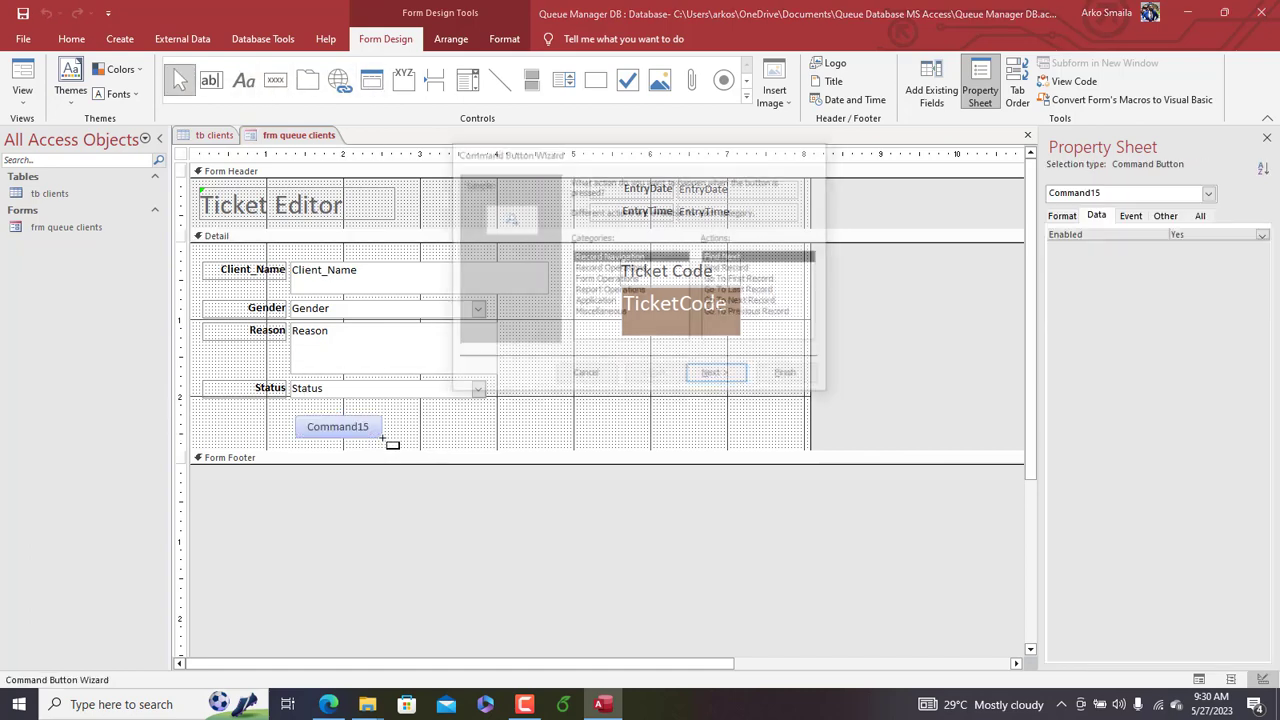
left_click(606, 269)
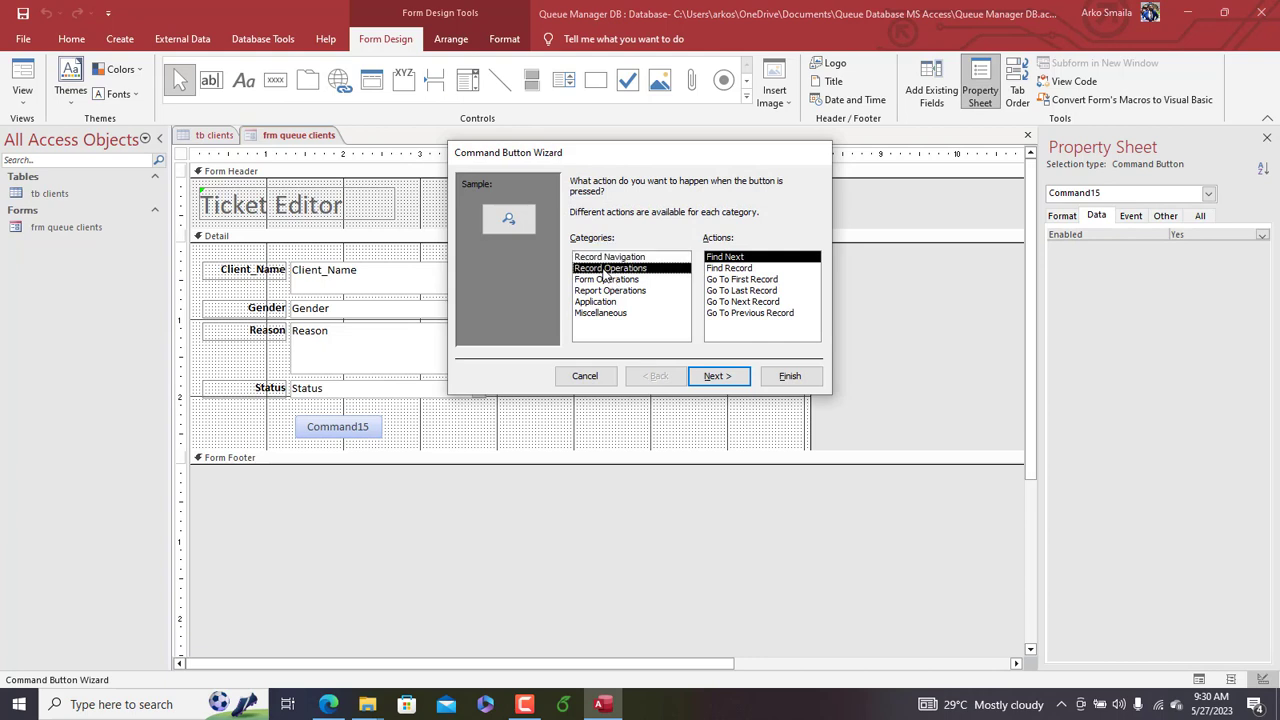
left_click(717, 376)
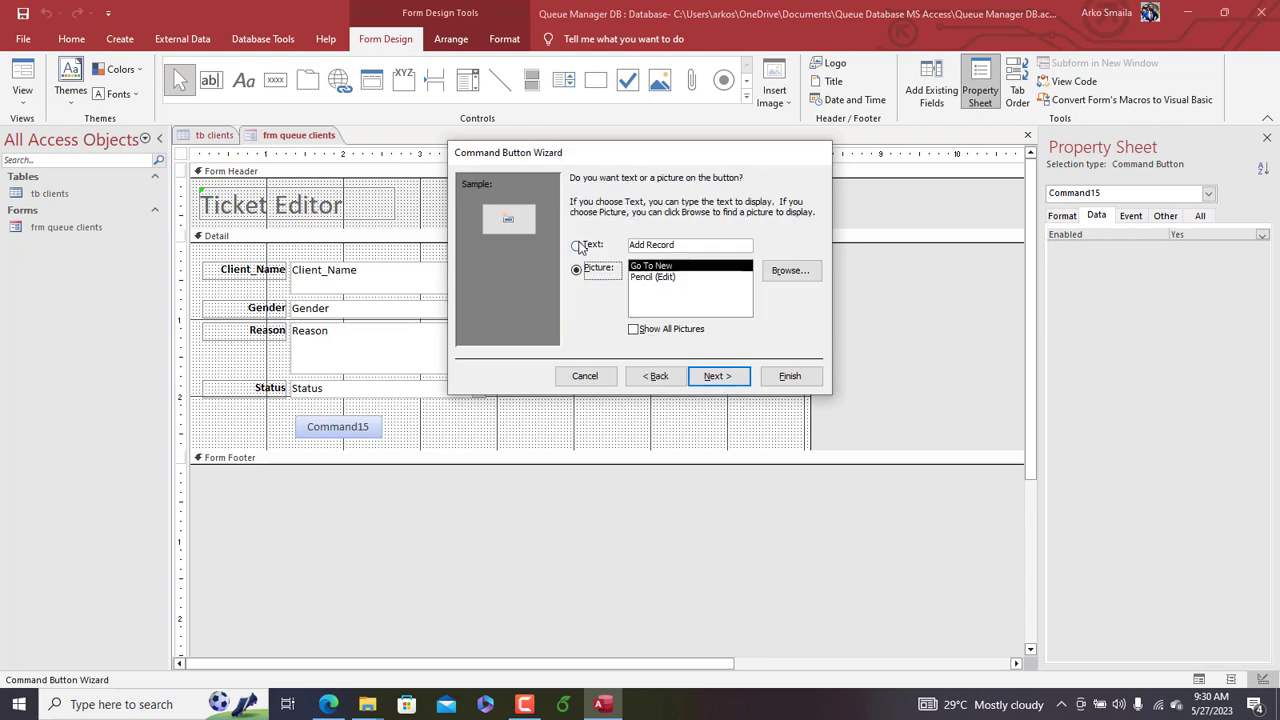
left_click(578, 246)
left_click_drag(708, 243, 561, 225)
type("New arrival")
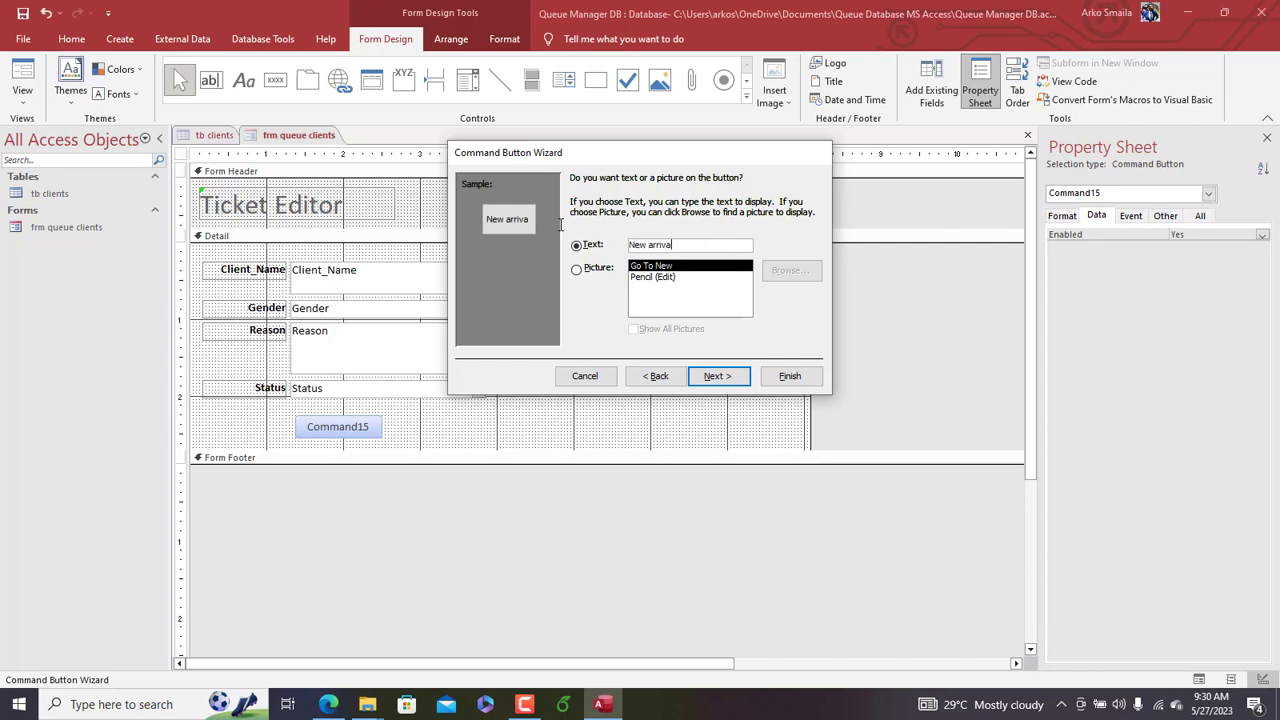
left_click(722, 373)
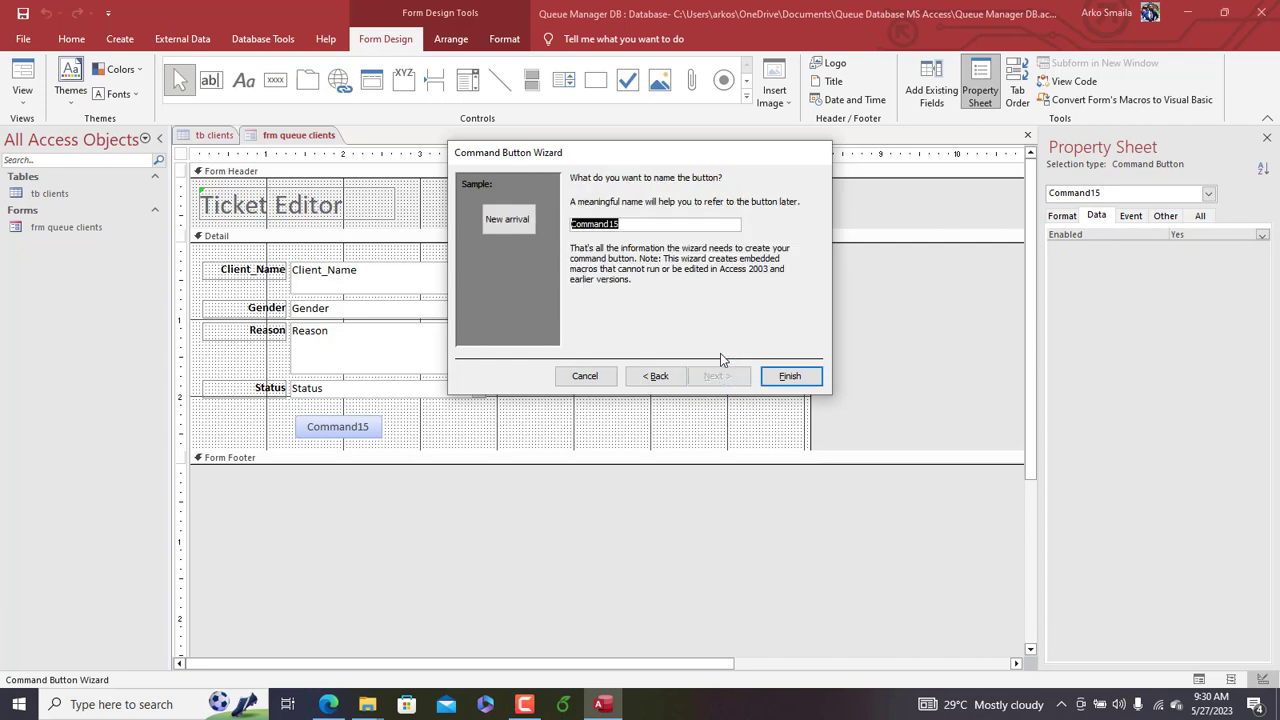
left_click(790, 376)
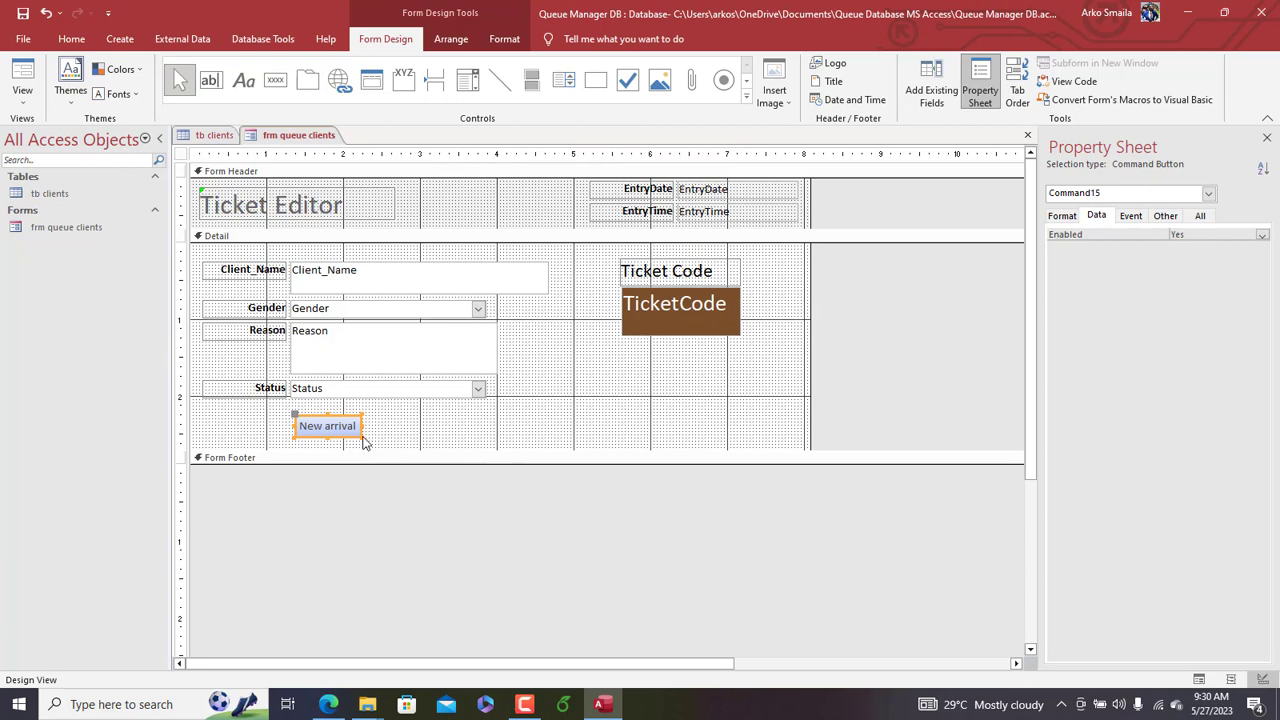
left_click_drag(365, 443, 379, 441)
left_click(415, 445)
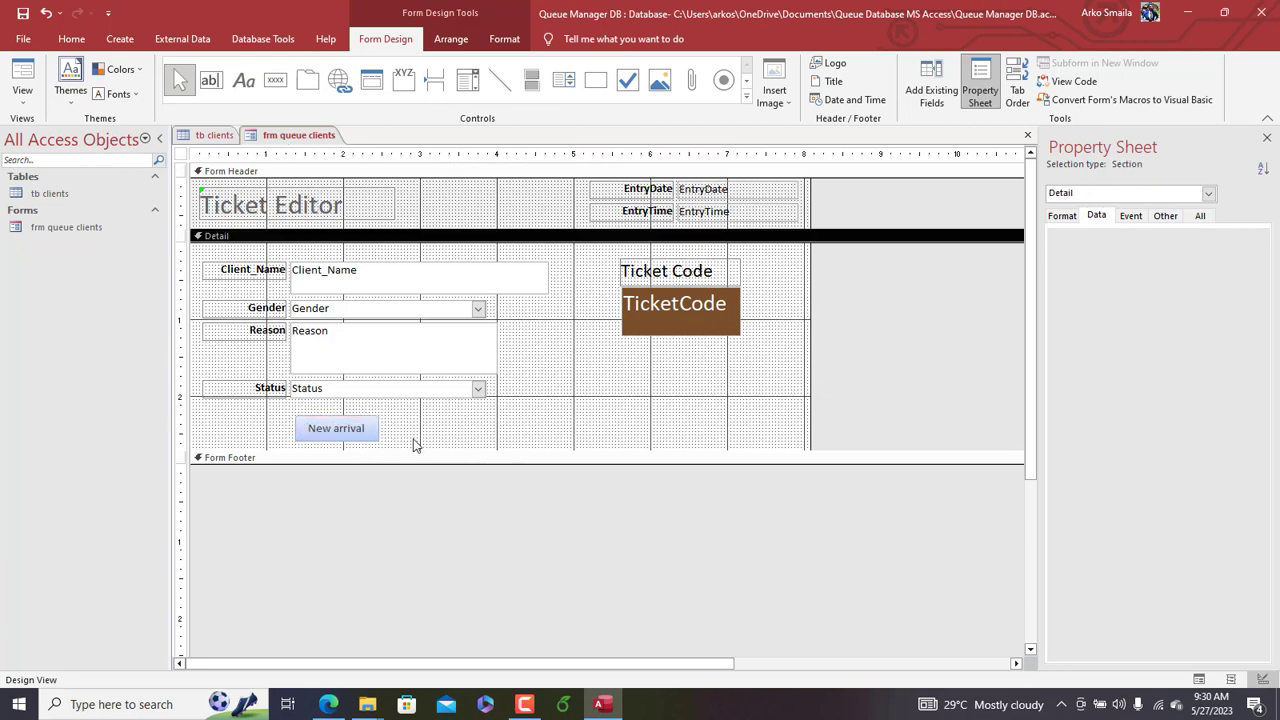
Step: Add a second button beside it captioned 'Check in' without using the wizard
left_click(275, 80)
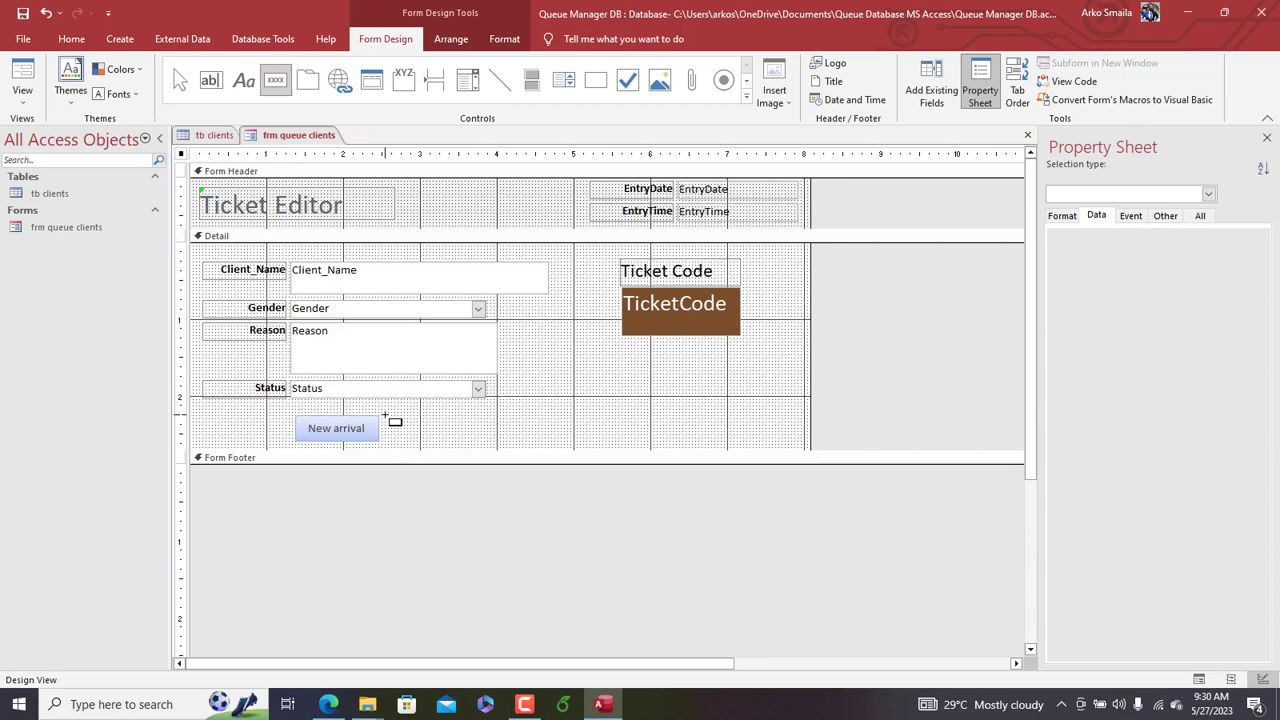
left_click_drag(385, 415, 455, 441)
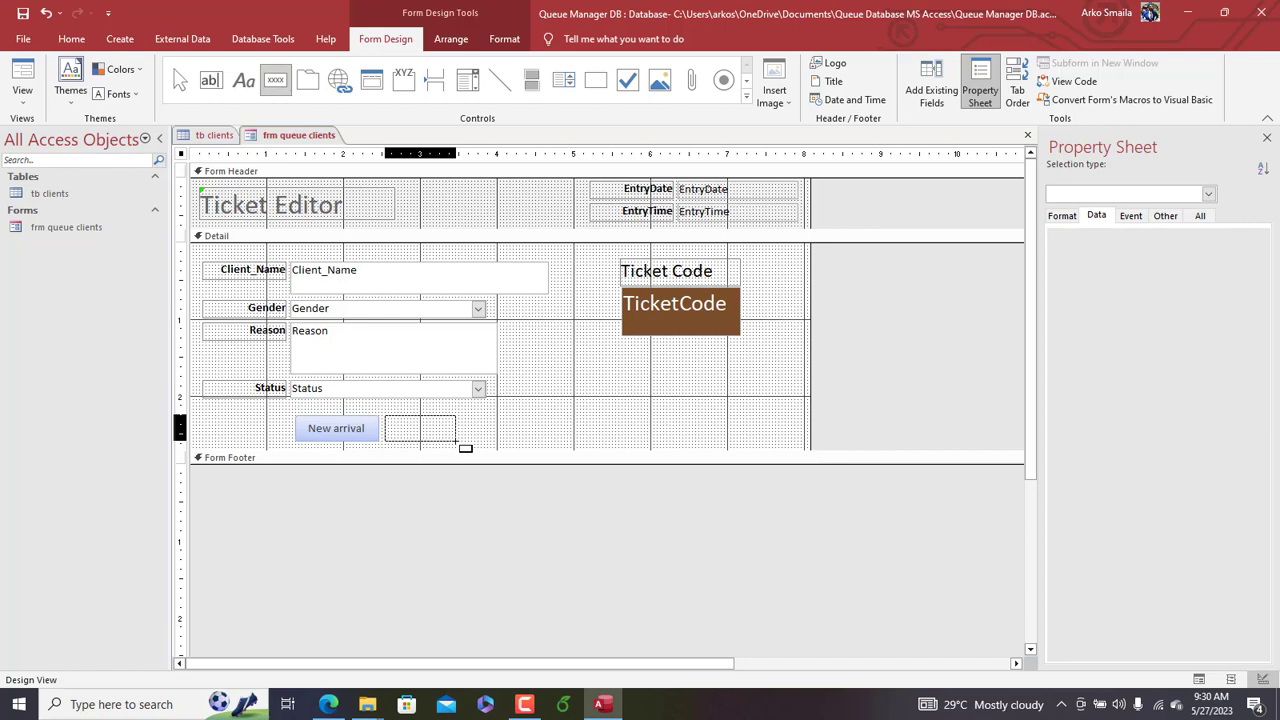
left_click_drag(456, 441, 456, 441)
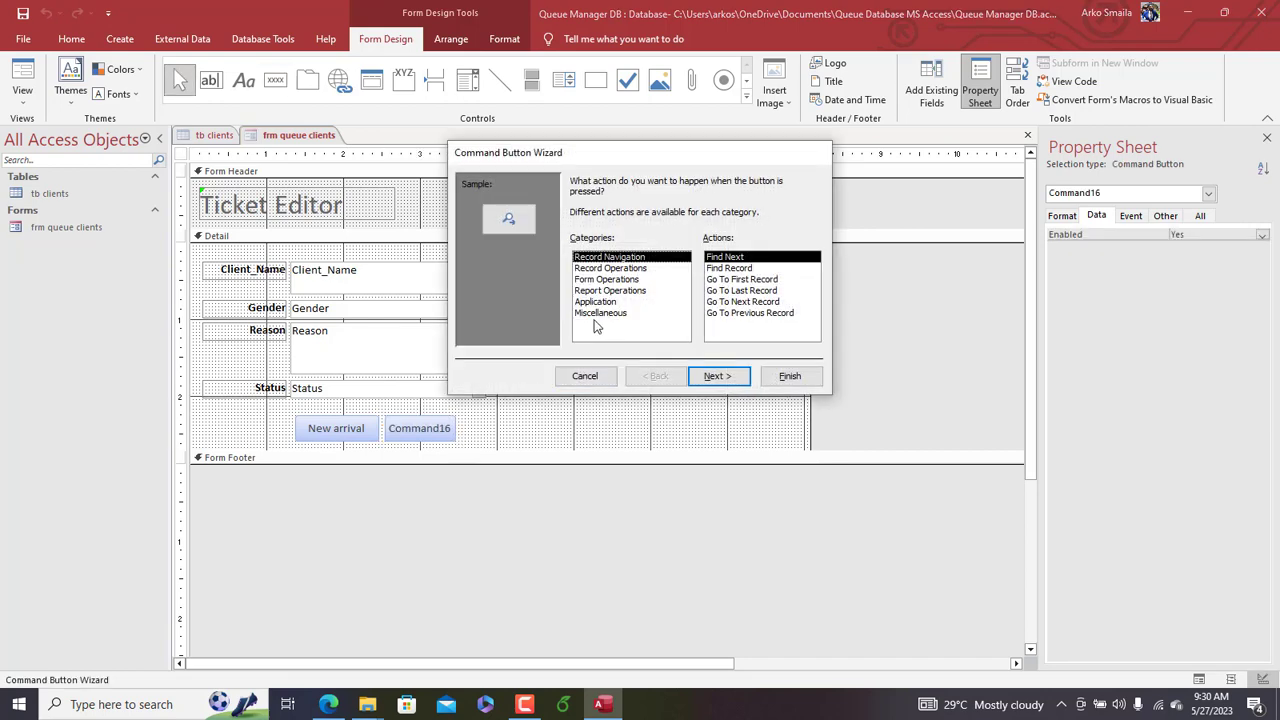
left_click(586, 376)
left_click(419, 437)
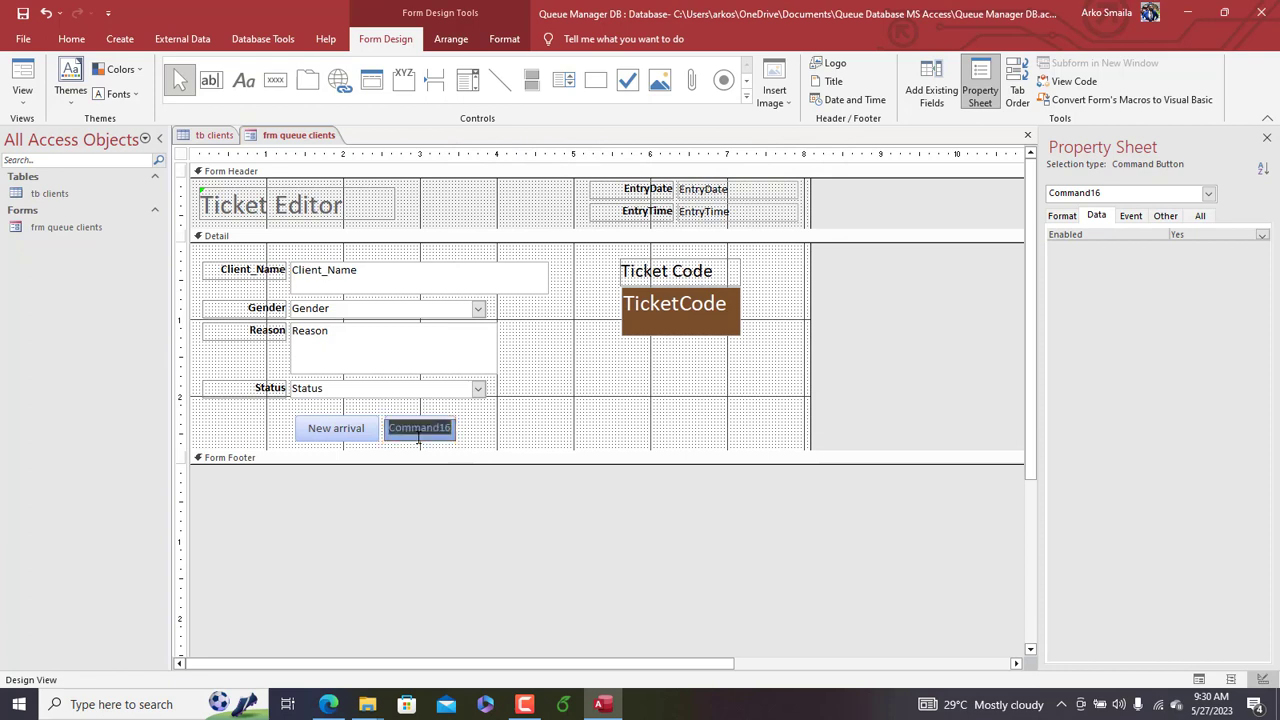
type("Check in")
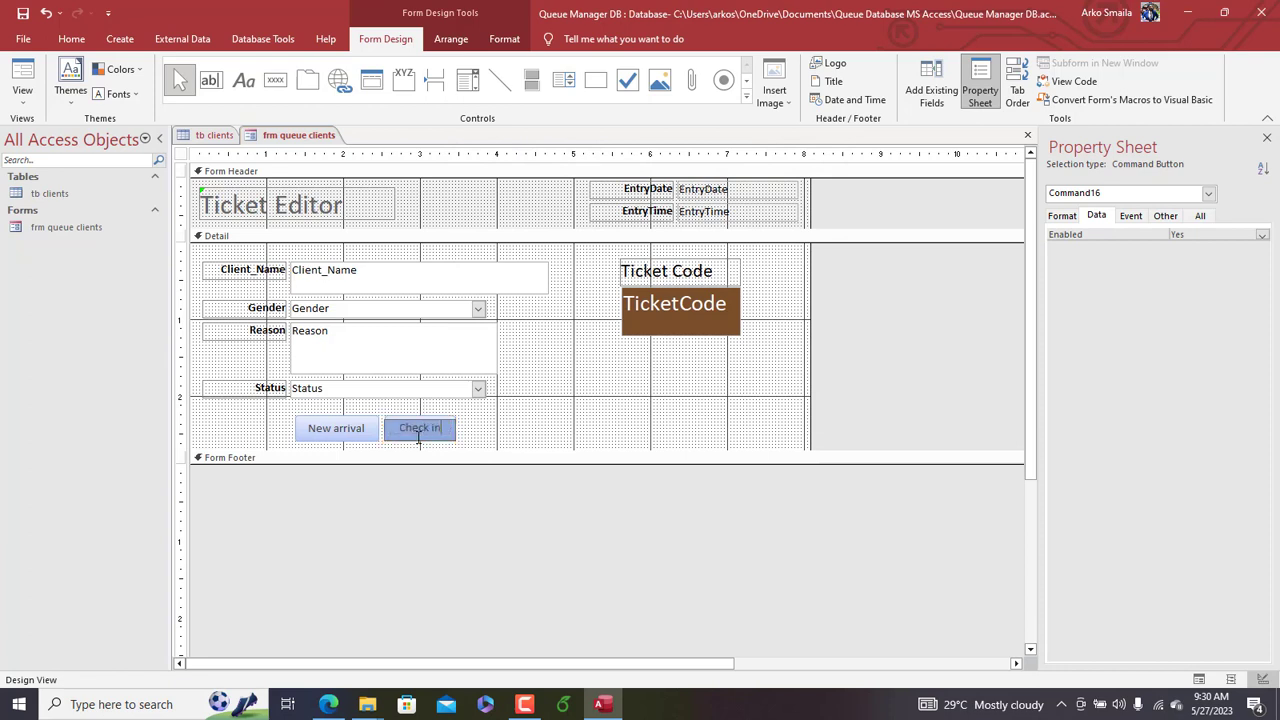
left_click(491, 434)
left_click(449, 431)
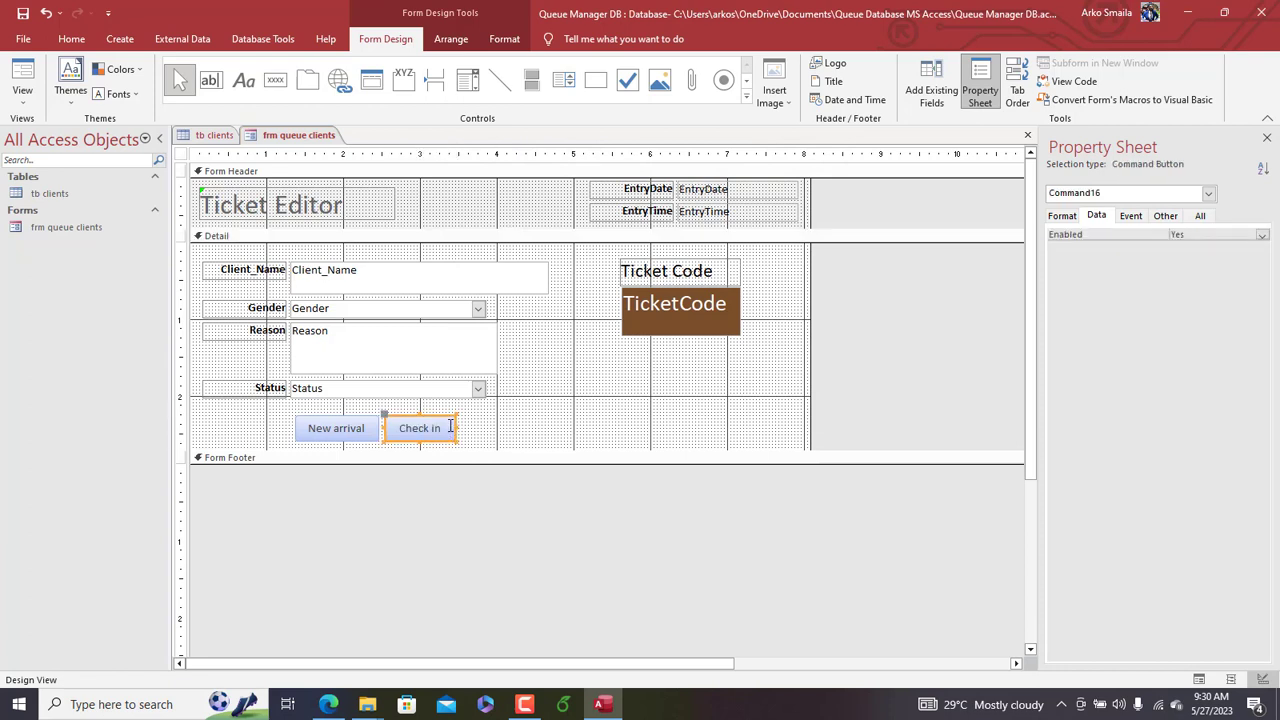
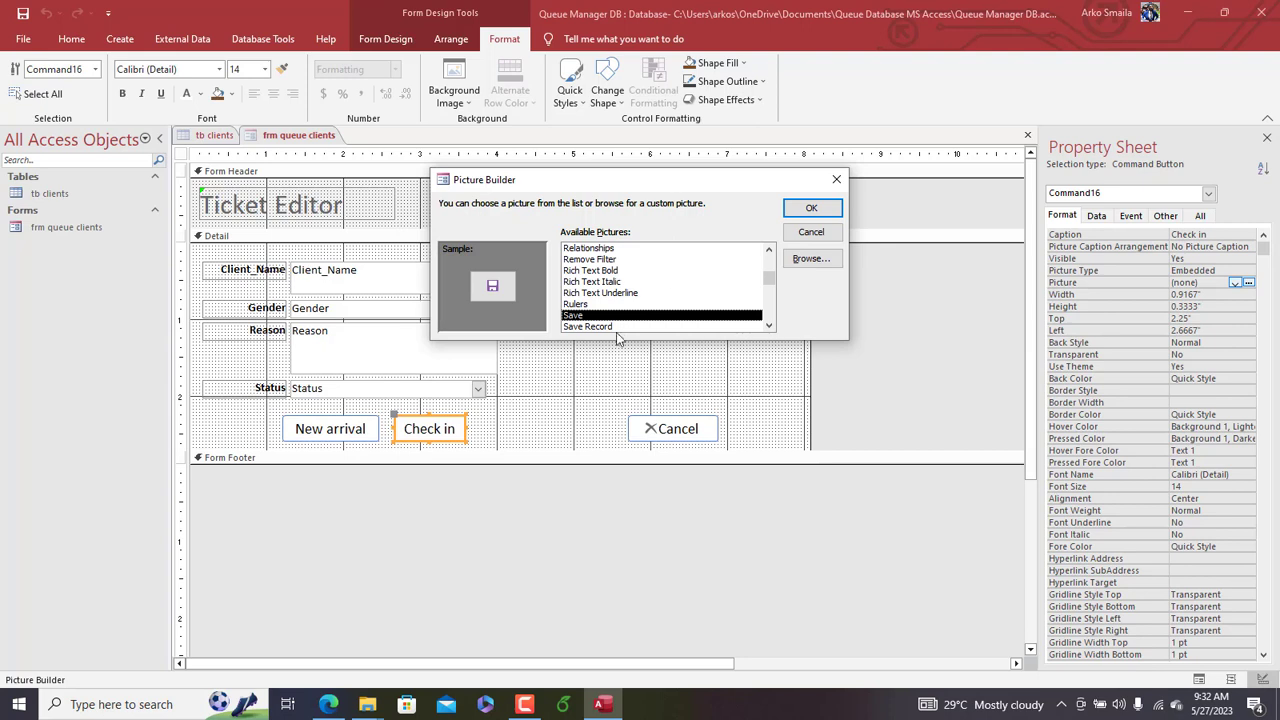
Step: Give the Check in button the Save Record picture with its caption arranged to the right
left_click(612, 327)
left_click(811, 208)
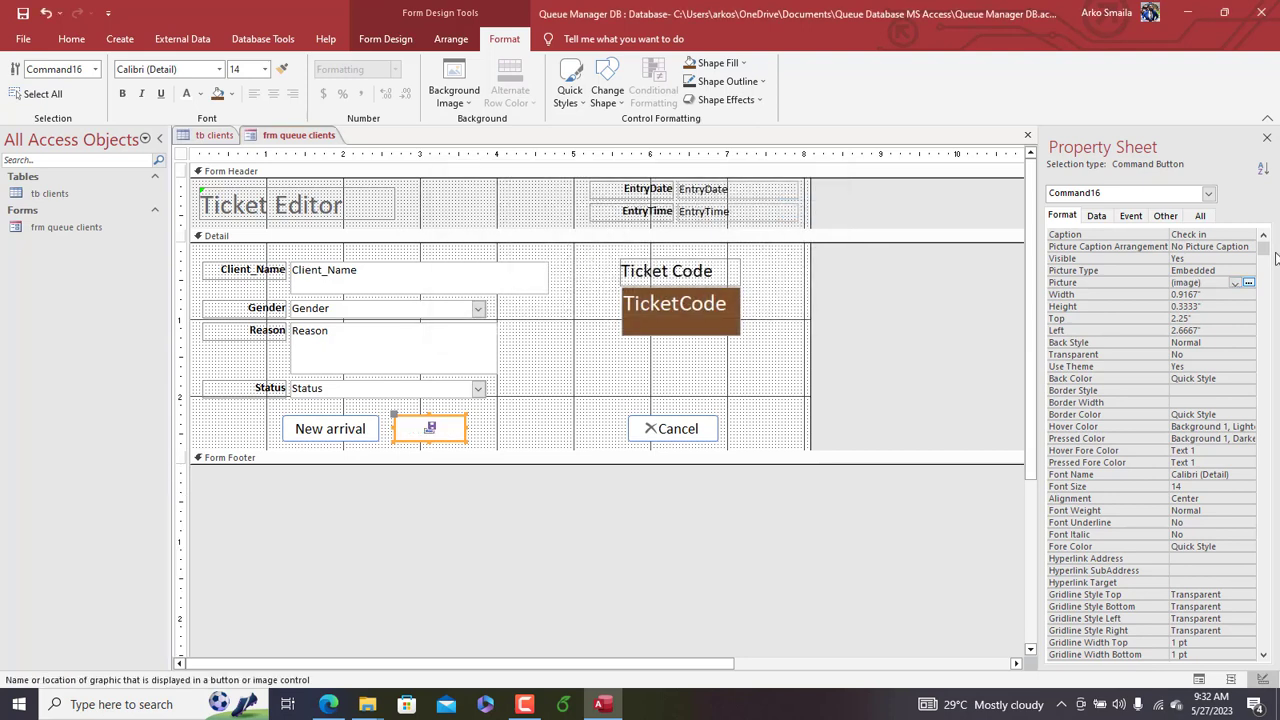
left_click(1250, 248)
left_click(1250, 248)
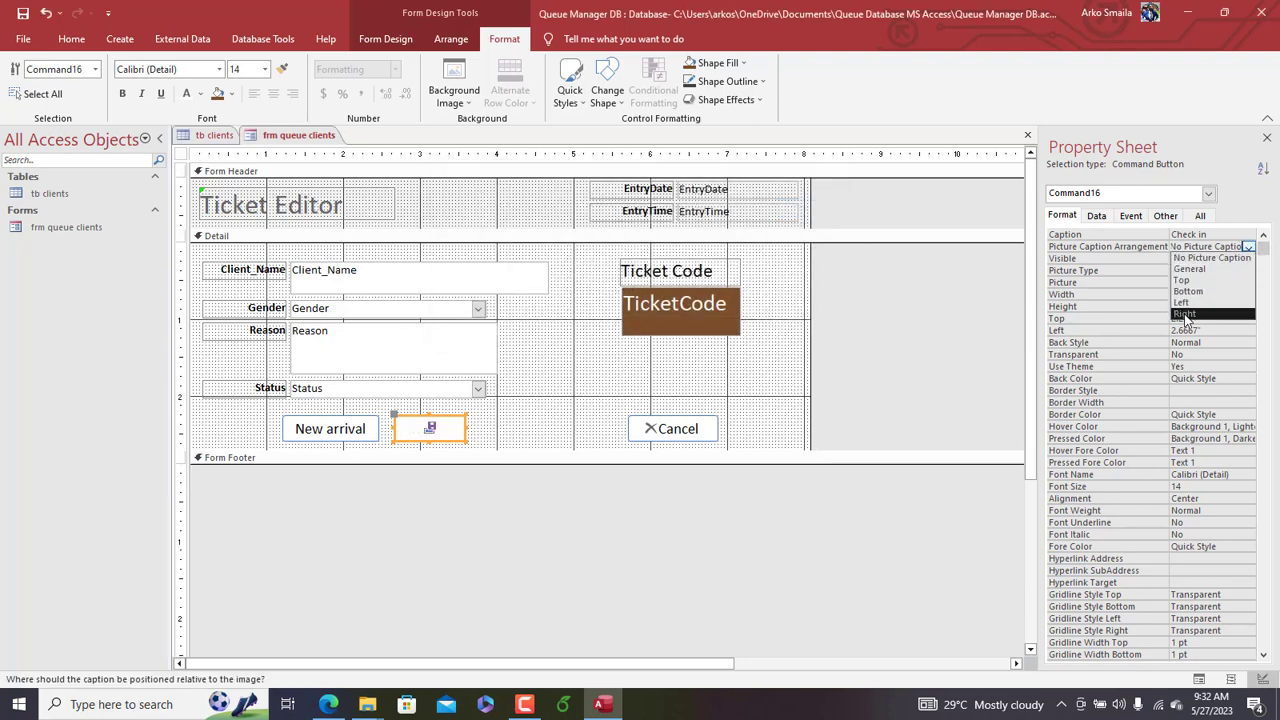
left_click(1187, 316)
Step: Widen the Check in button to 1.2083" so the picture and caption fit
left_click_drag(463, 428, 487, 428)
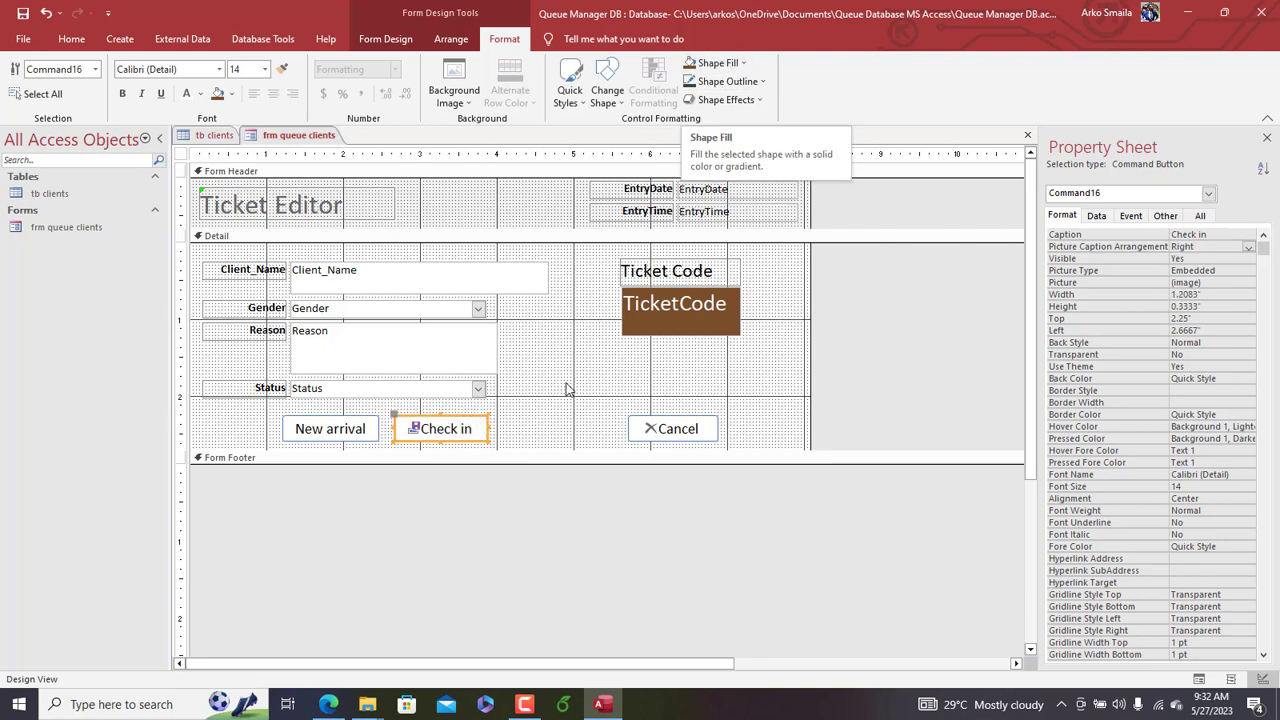
left_click(536, 429)
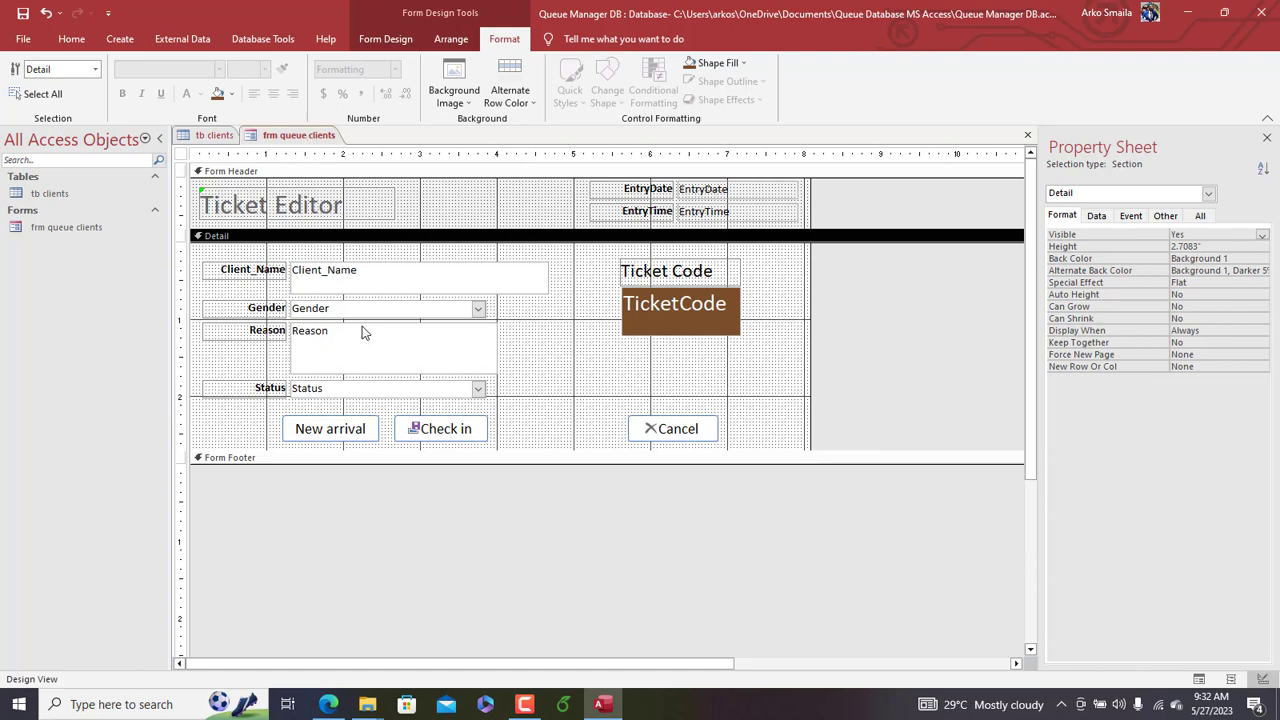
left_click(450, 432)
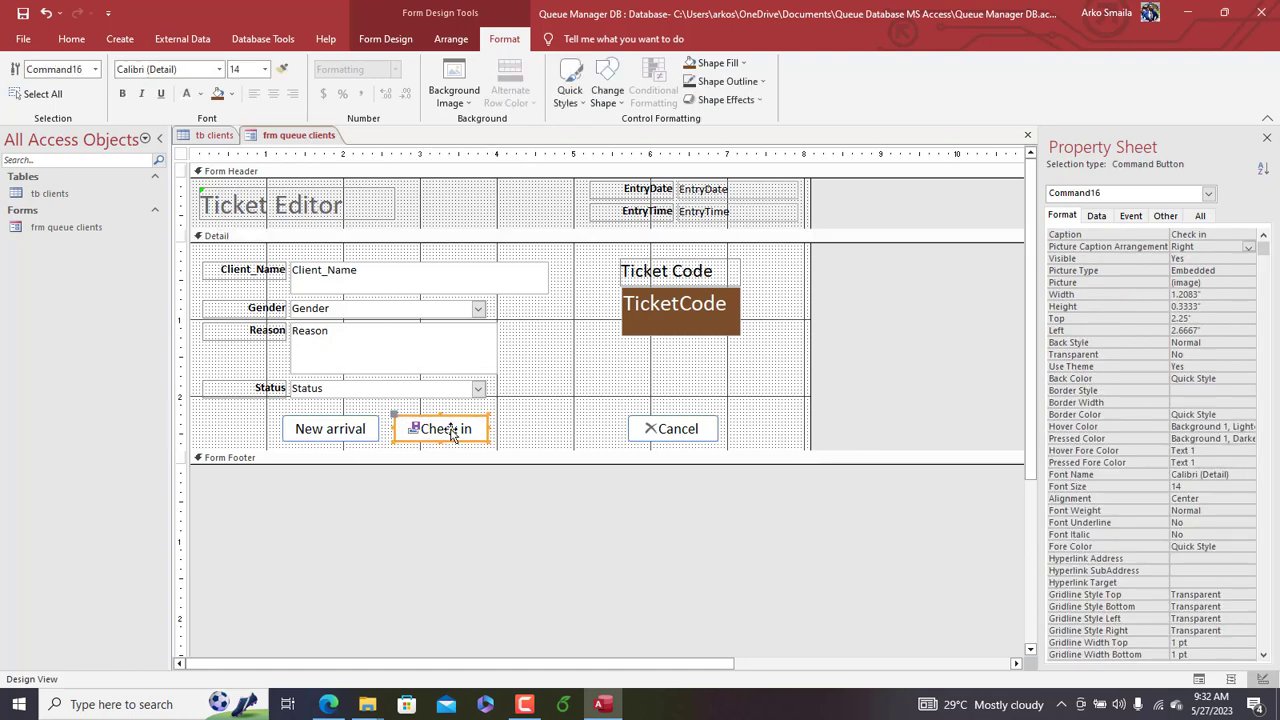
right_click(452, 429)
left_click(482, 195)
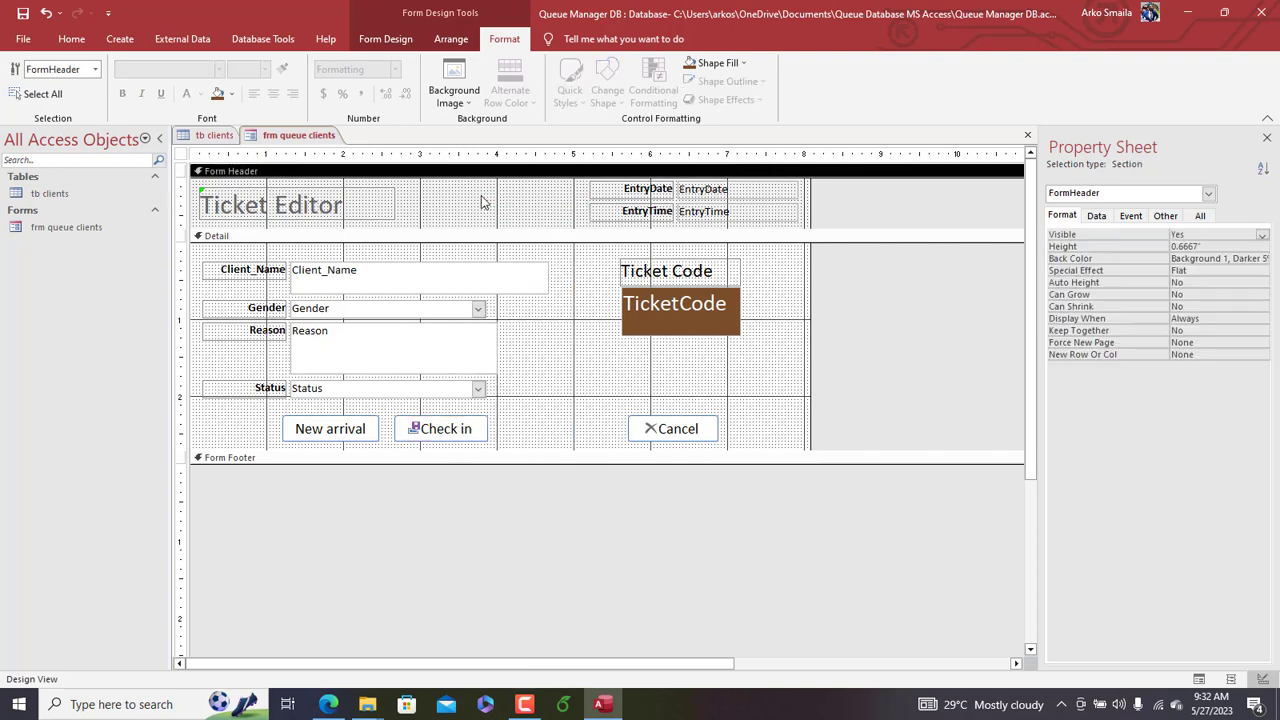
Step: Create a Code Builder click event procedure for the Check in button
left_click(485, 422)
right_click(482, 422)
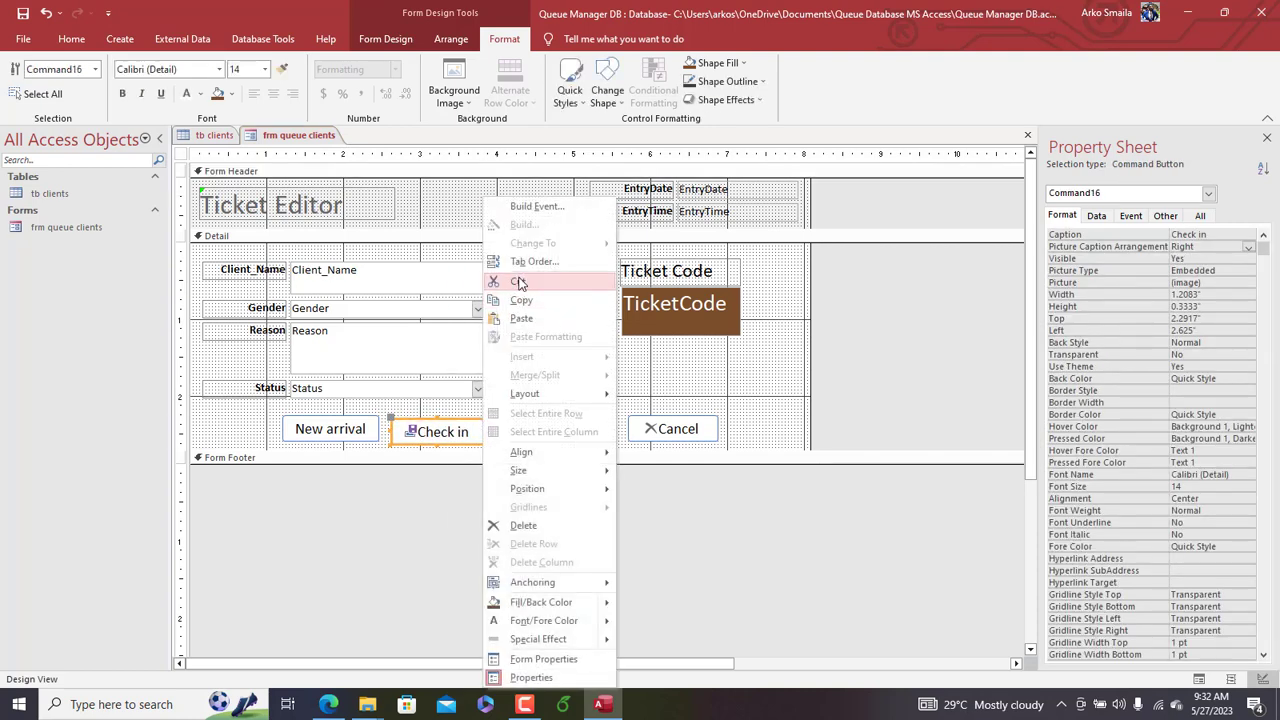
left_click(520, 208)
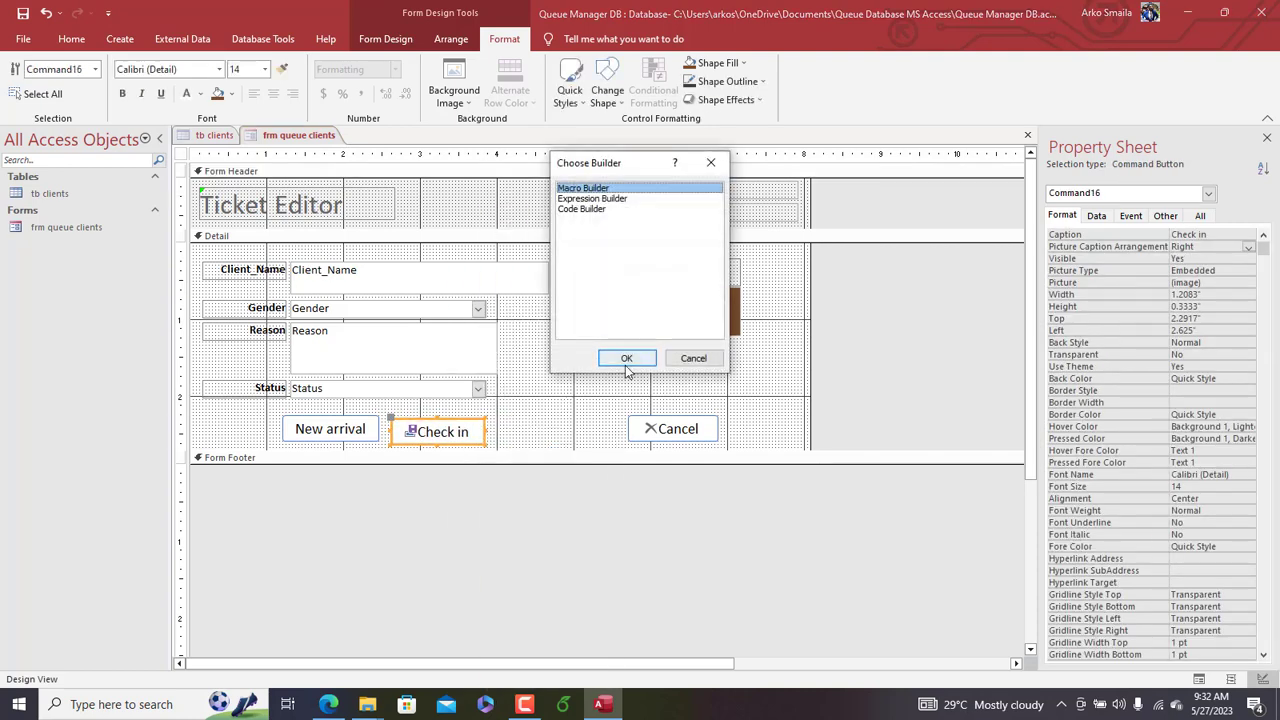
double_click(583, 209)
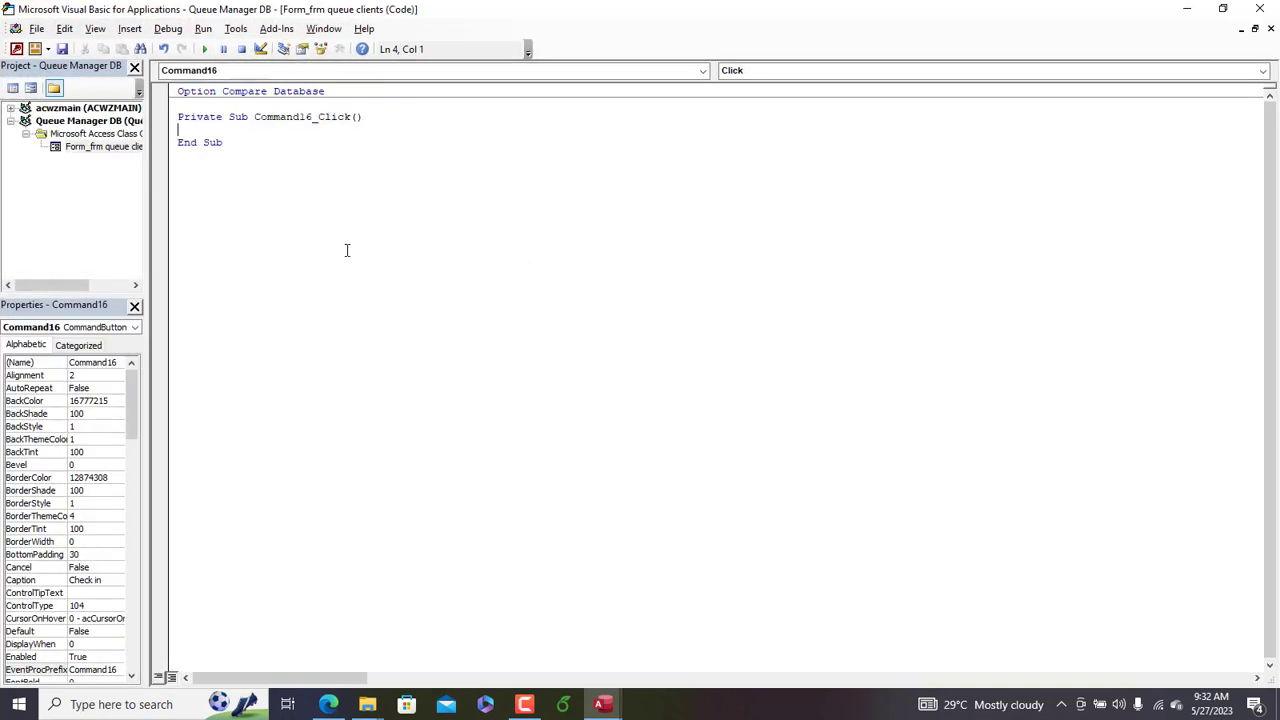
Step: Add DoCmd.RefreshRecord and DoCmd.Save to Command16_Click and close the VBA editor
type("docmd.re")
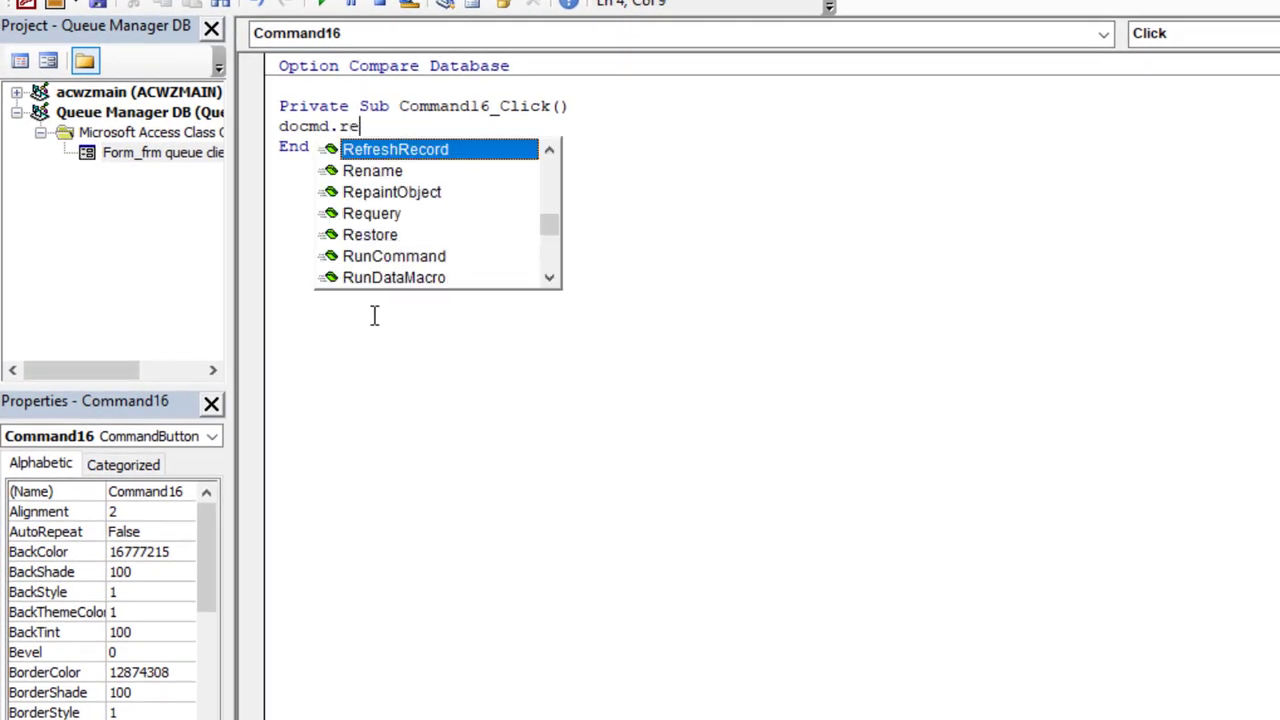
key("Return")
type("docmd.s")
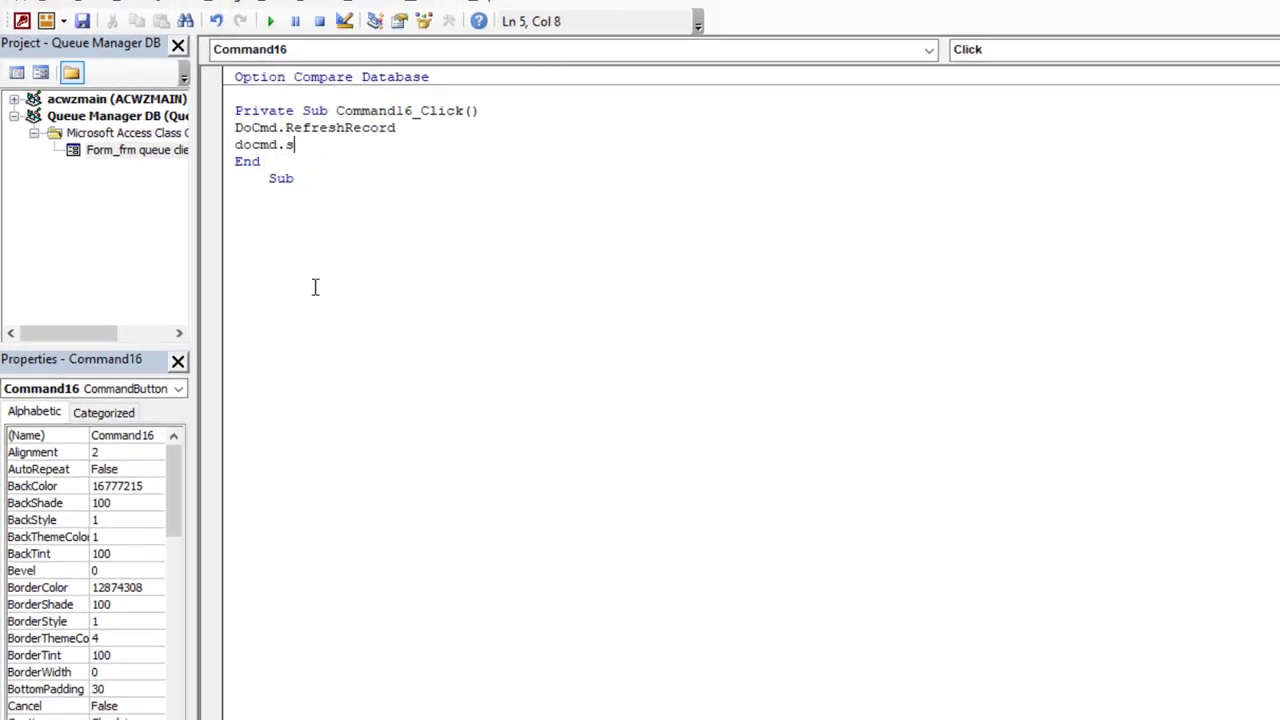
key("Return")
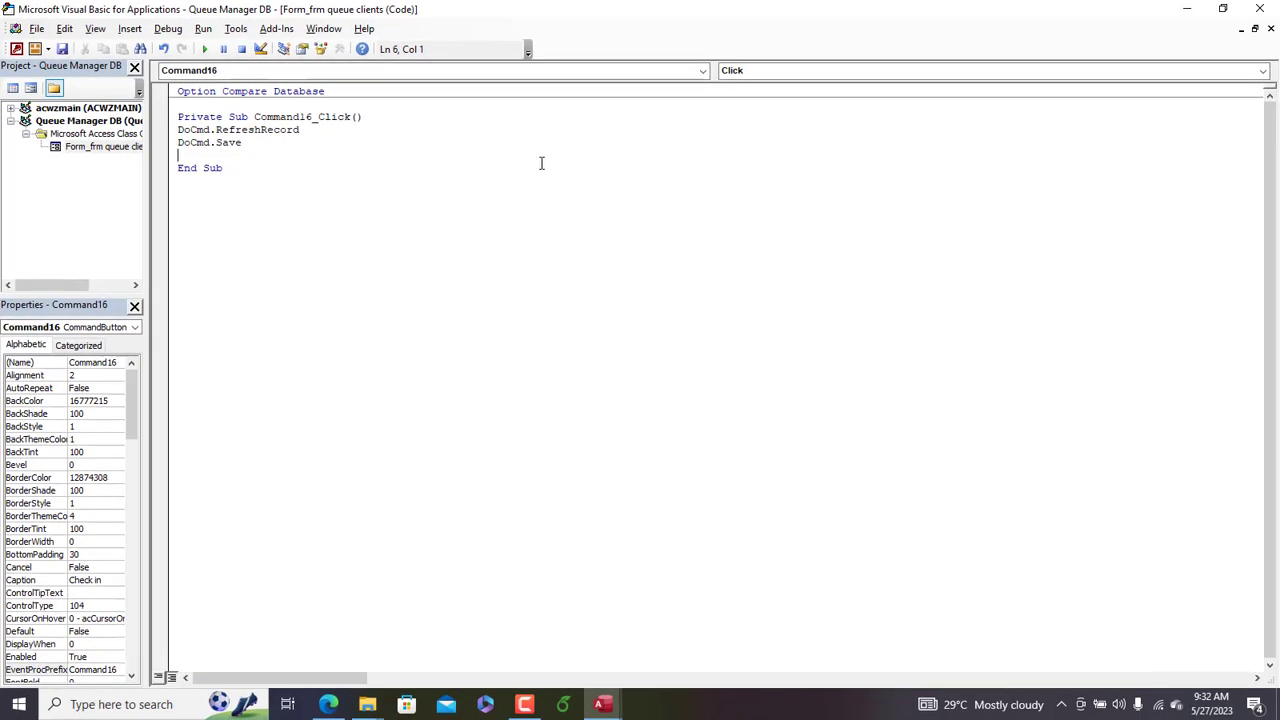
key("Return")
key("Return")
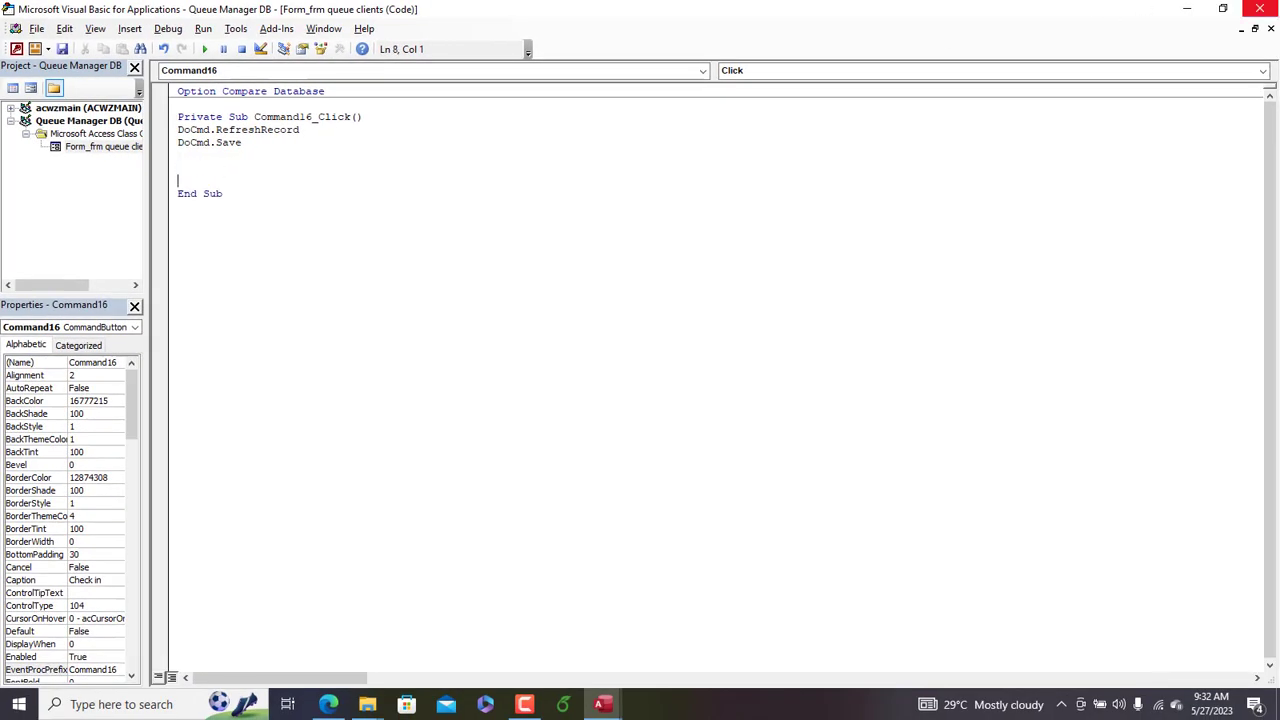
left_click(1259, 8)
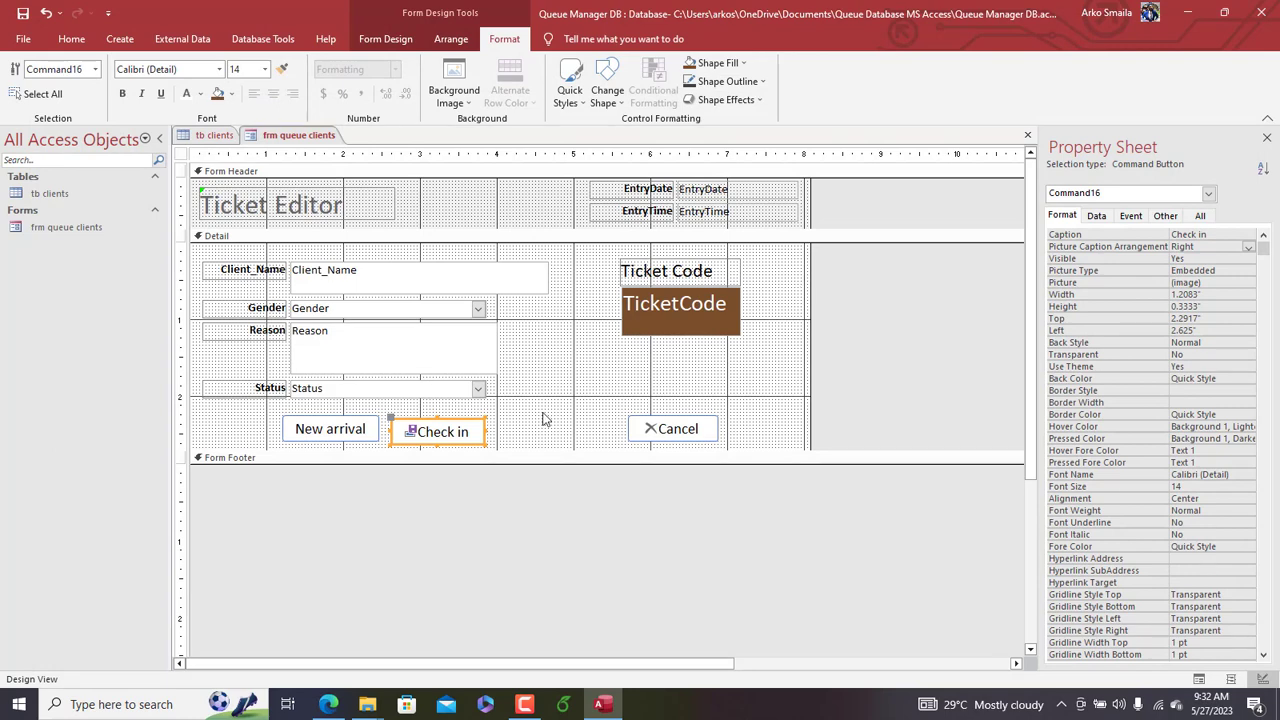
Step: Nudge the Check in button up, switch to Form View and start a new client record
key("Up")
right_click(286, 135)
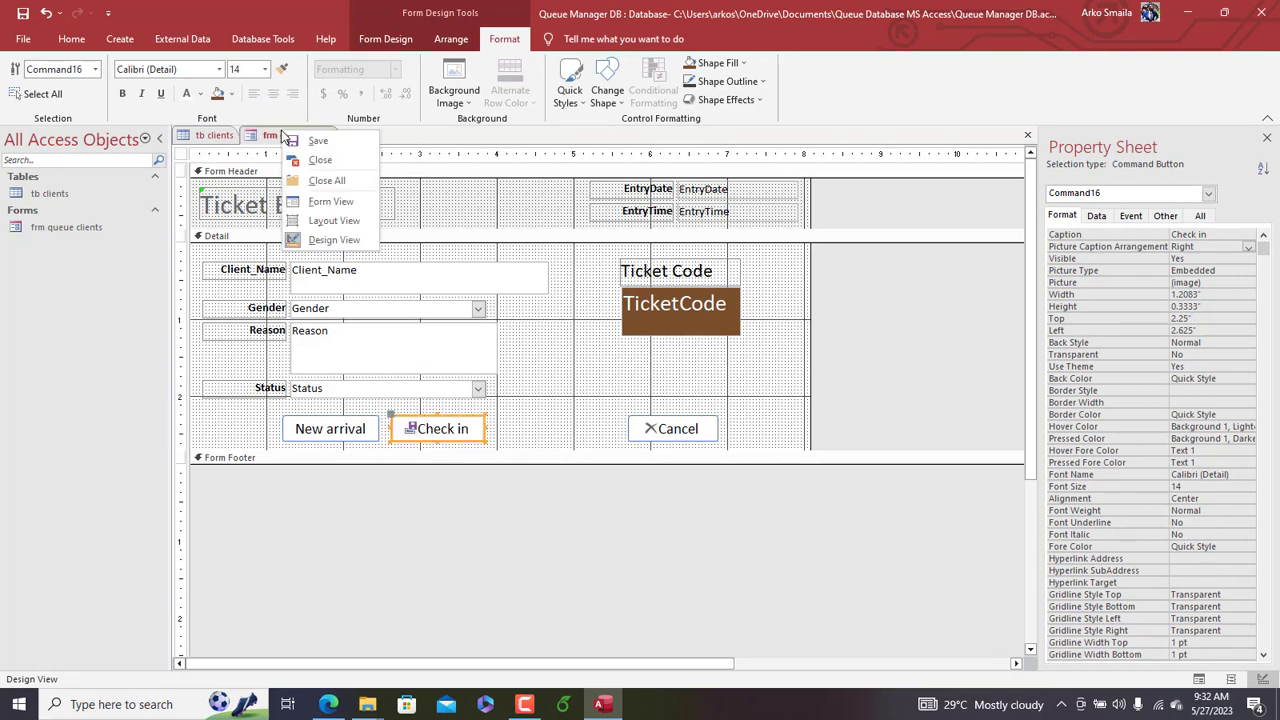
left_click(318, 202)
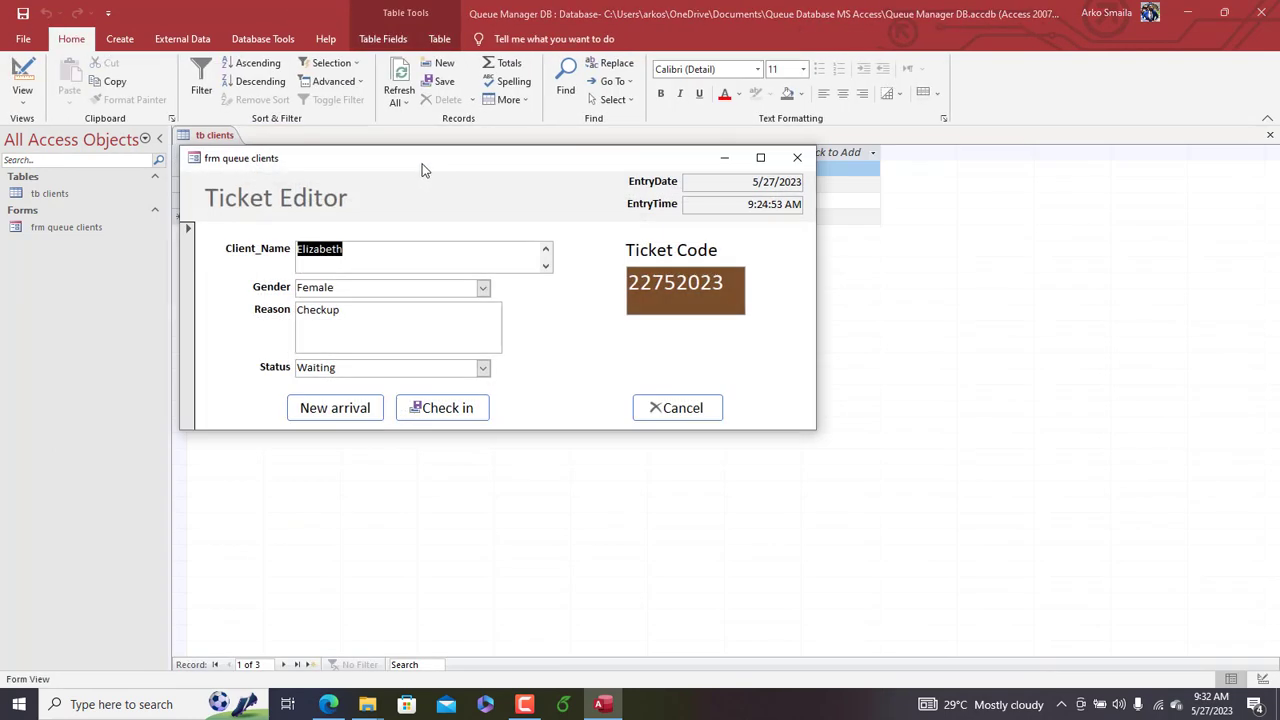
left_click_drag(423, 169, 553, 141)
left_click(487, 388)
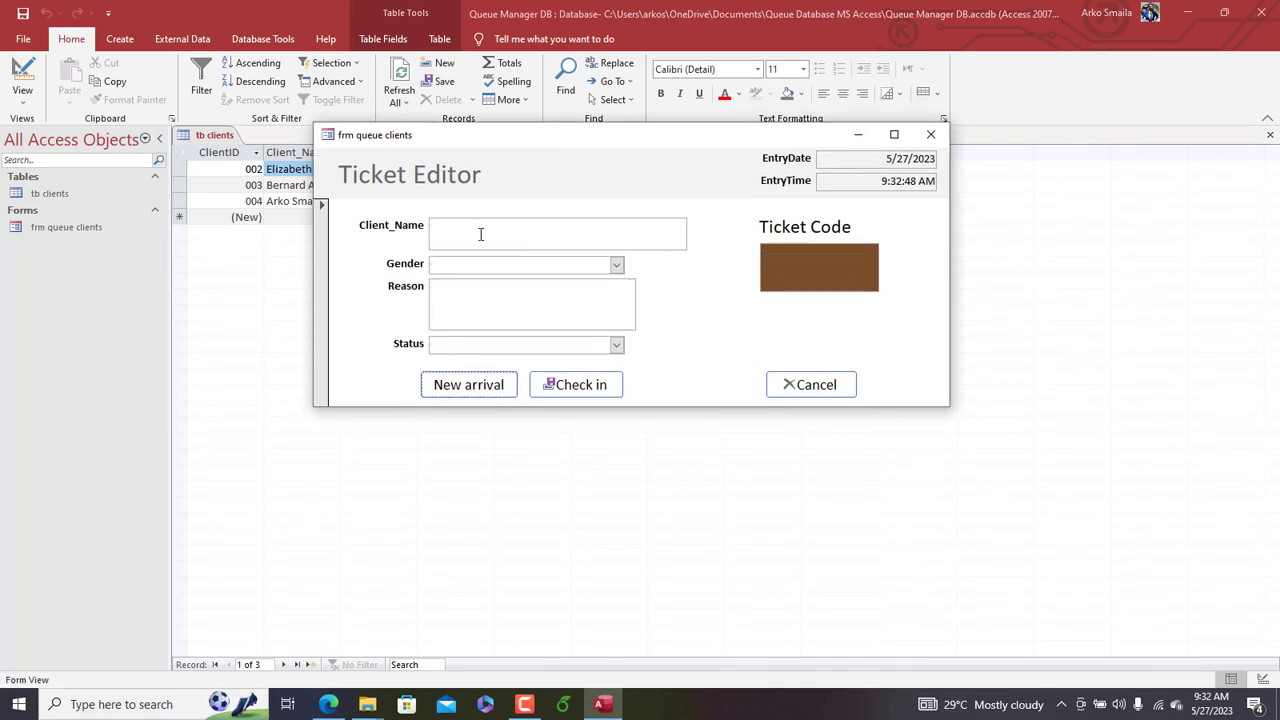
Step: Enter the client's full name, Male gender and reason Checkup
left_click(480, 234)
type("Andy ")
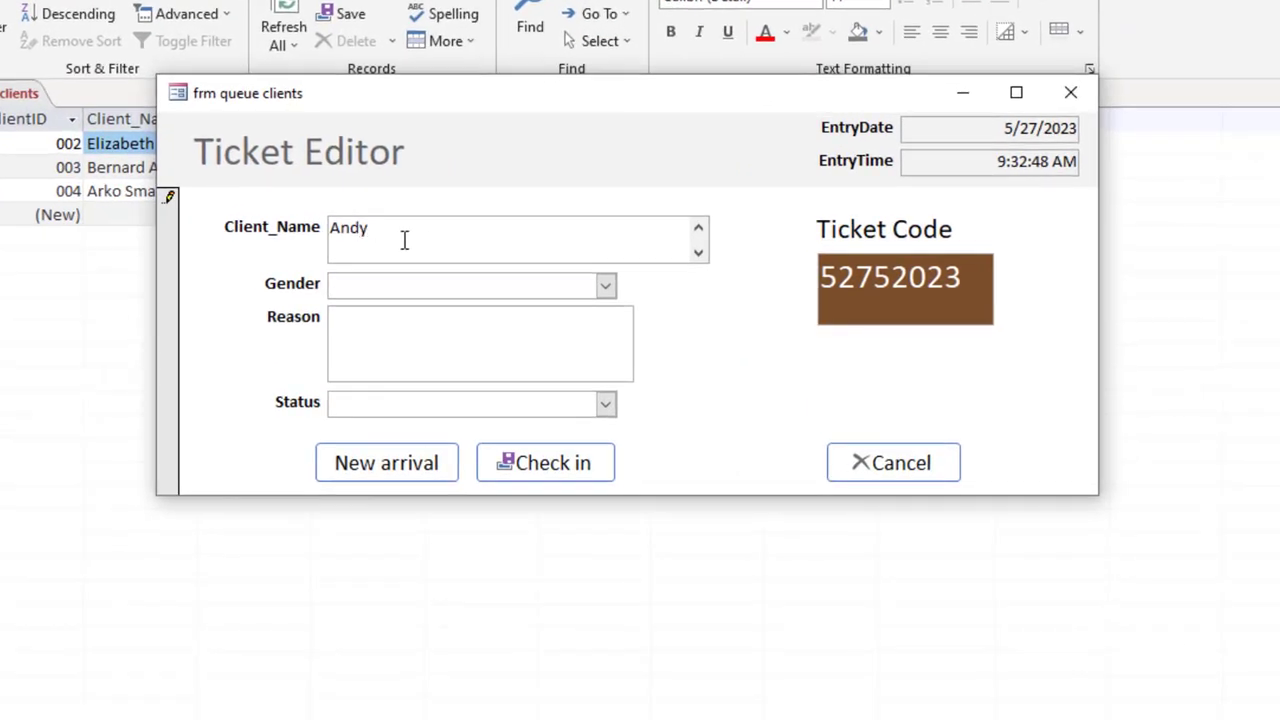
type("Godfred")
key("Tab")
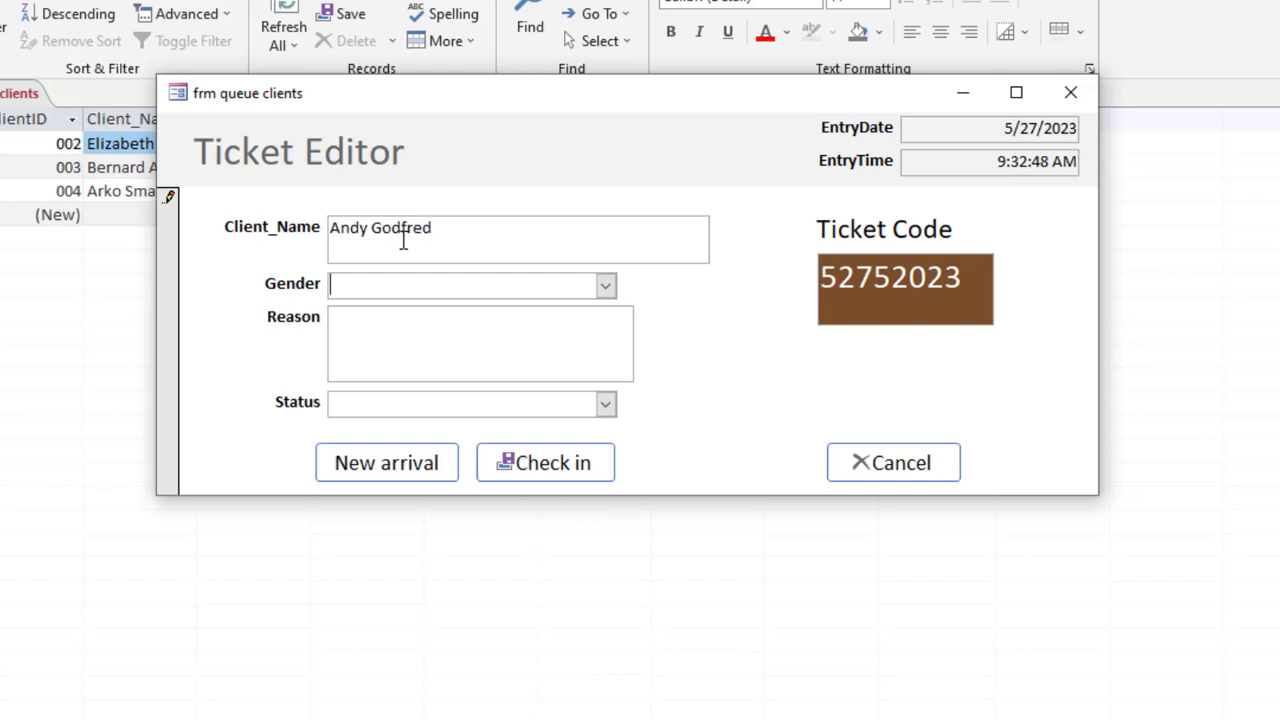
type(",m")
key("BackSpace")
type("male")
key("Tab")
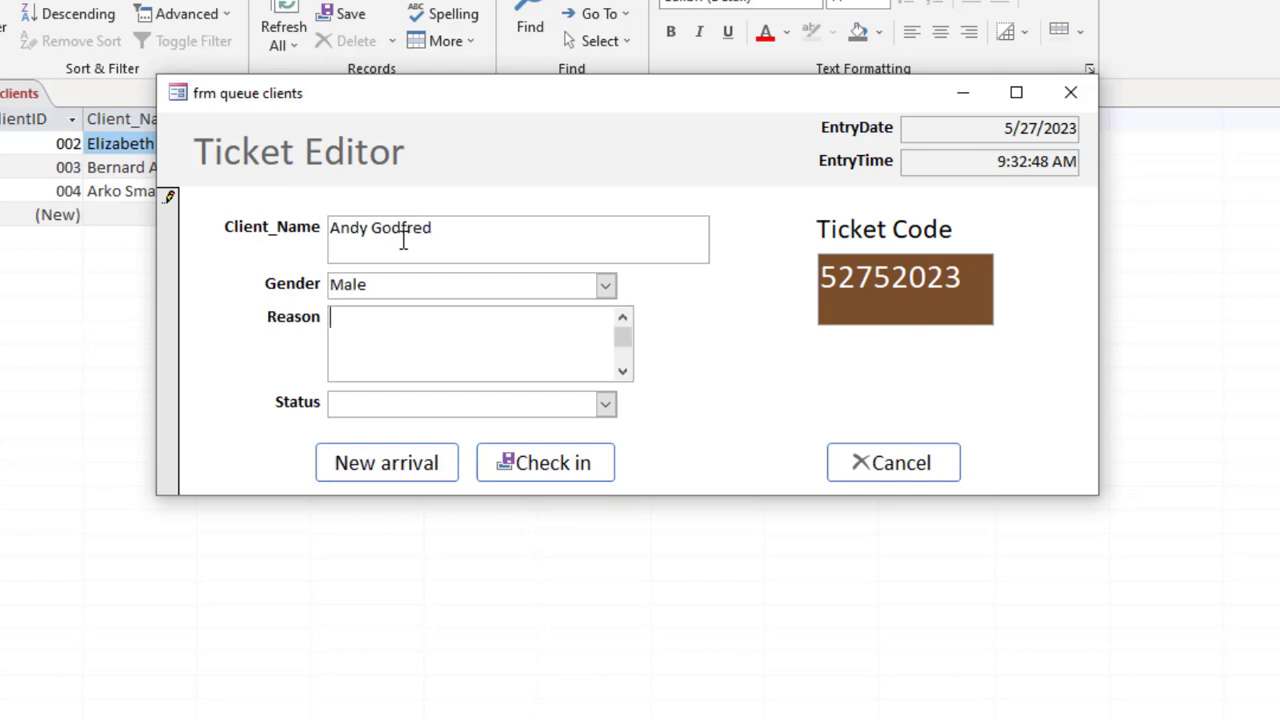
type("Checkup")
Step: Set Status to Waiting, check the client in, and refresh so record 005 shows
left_click(606, 404)
left_click(464, 430)
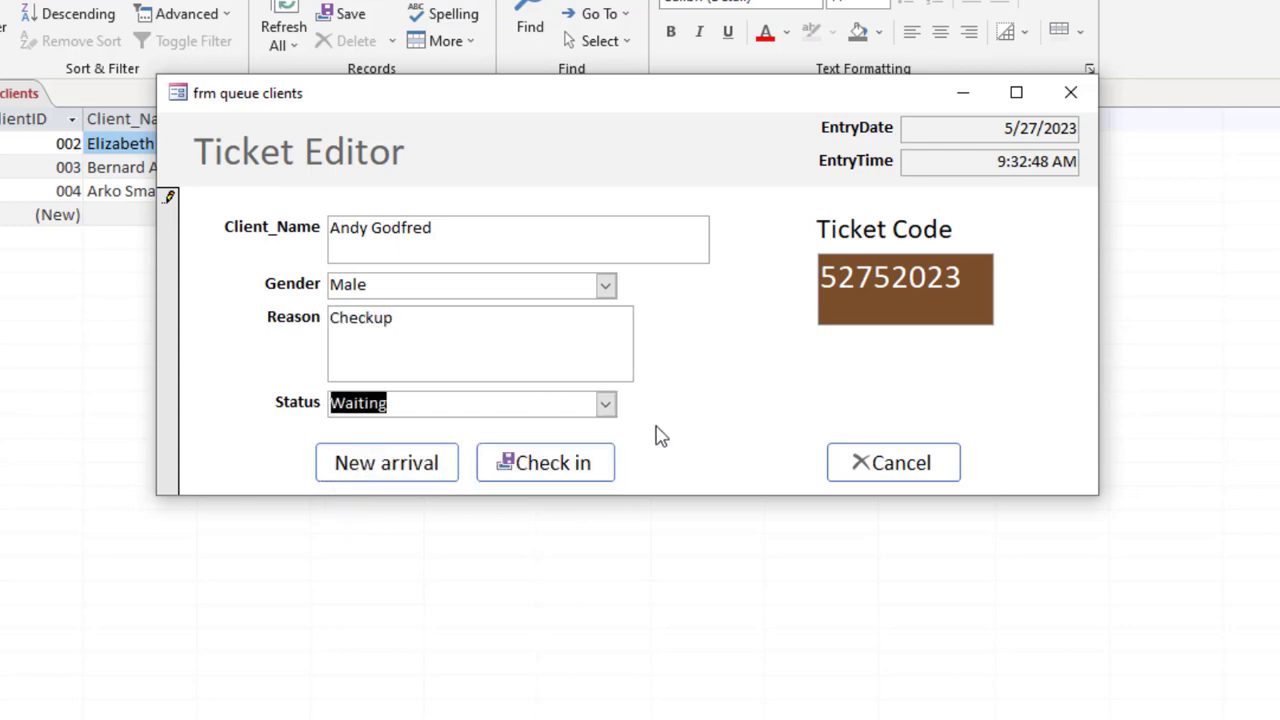
left_click(557, 472)
left_click(557, 472)
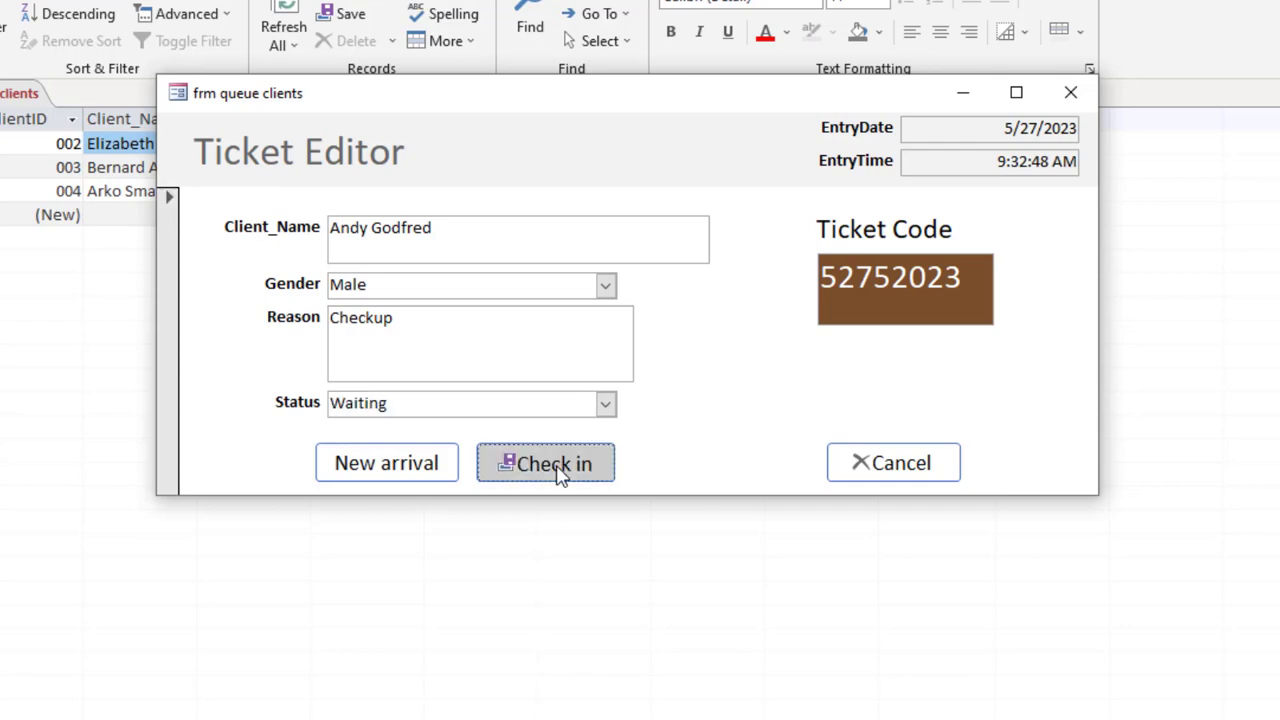
left_click_drag(465, 118, 452, 310)
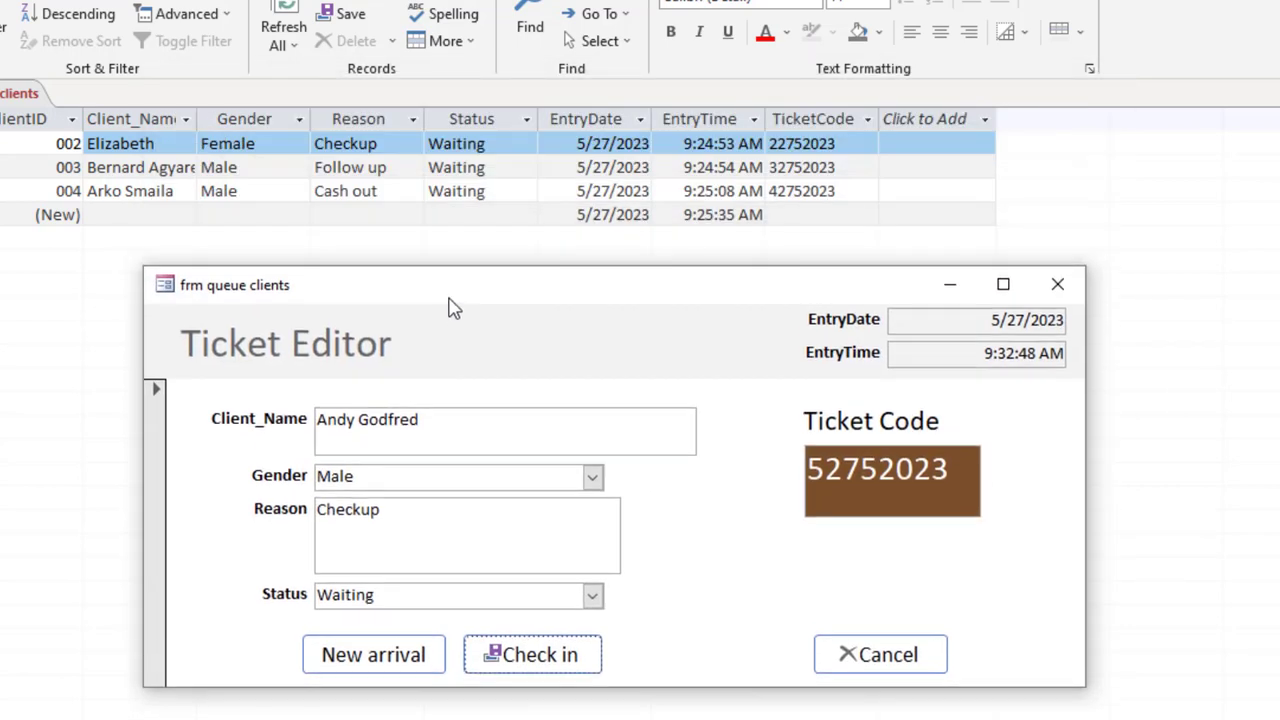
left_click(284, 30)
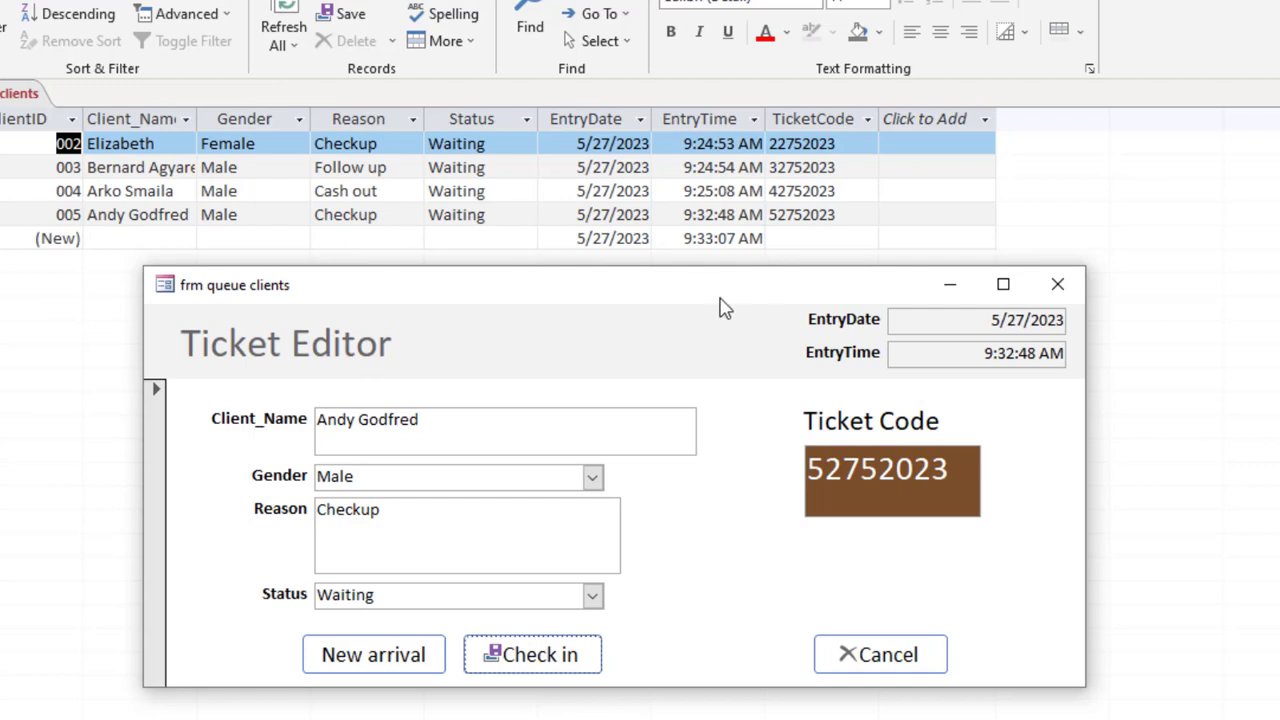
left_click_drag(722, 296, 831, 160)
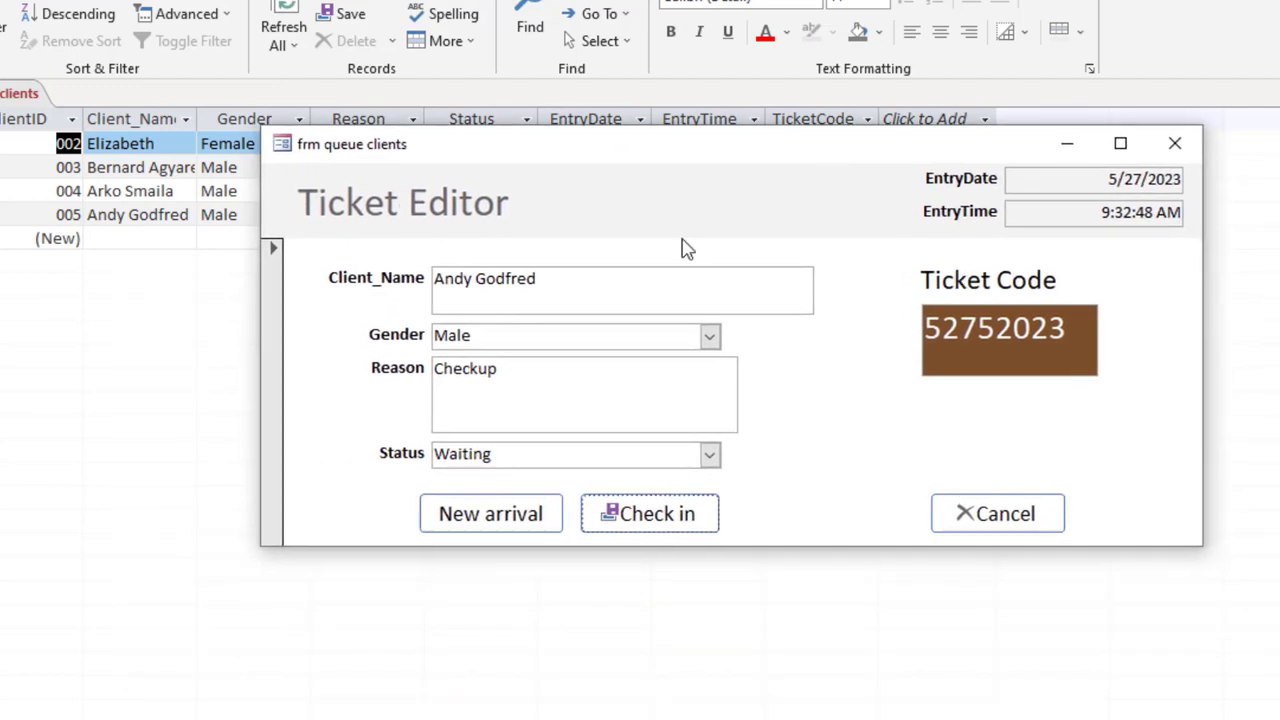
right_click(735, 163)
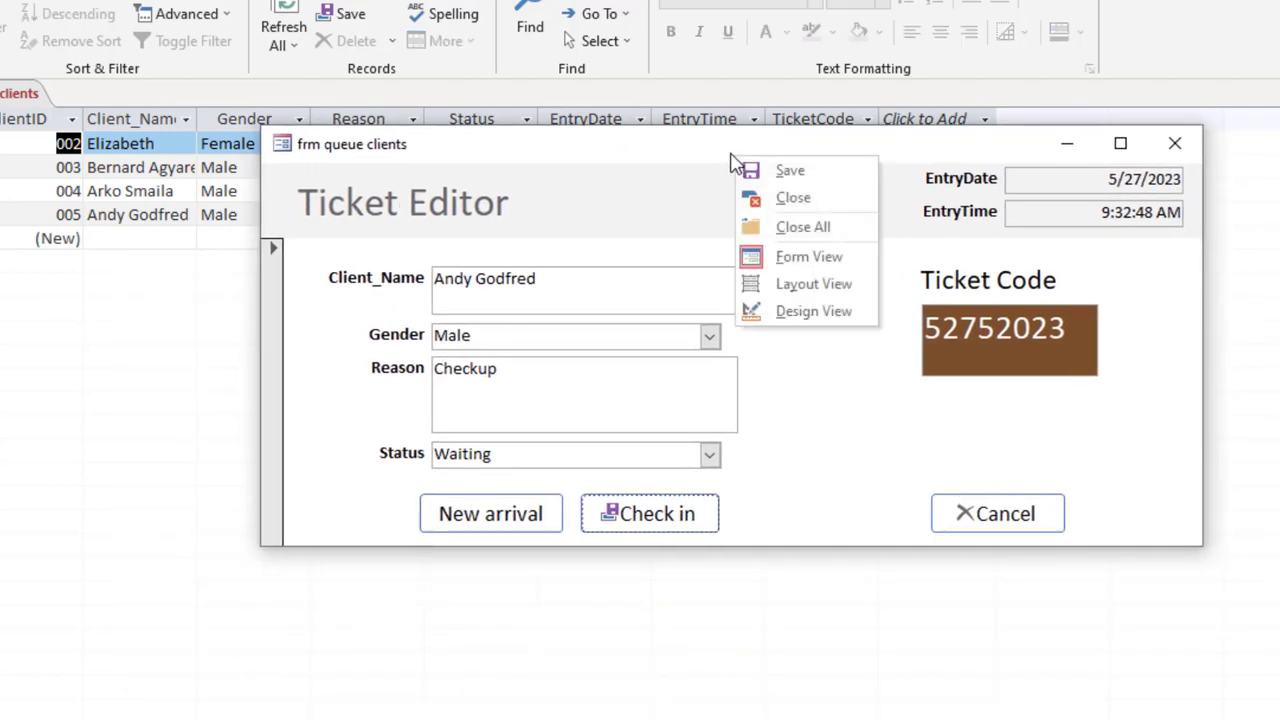
Step: Back in Design View, make the Detail section taller and nudge the Cancel button right
left_click(786, 312)
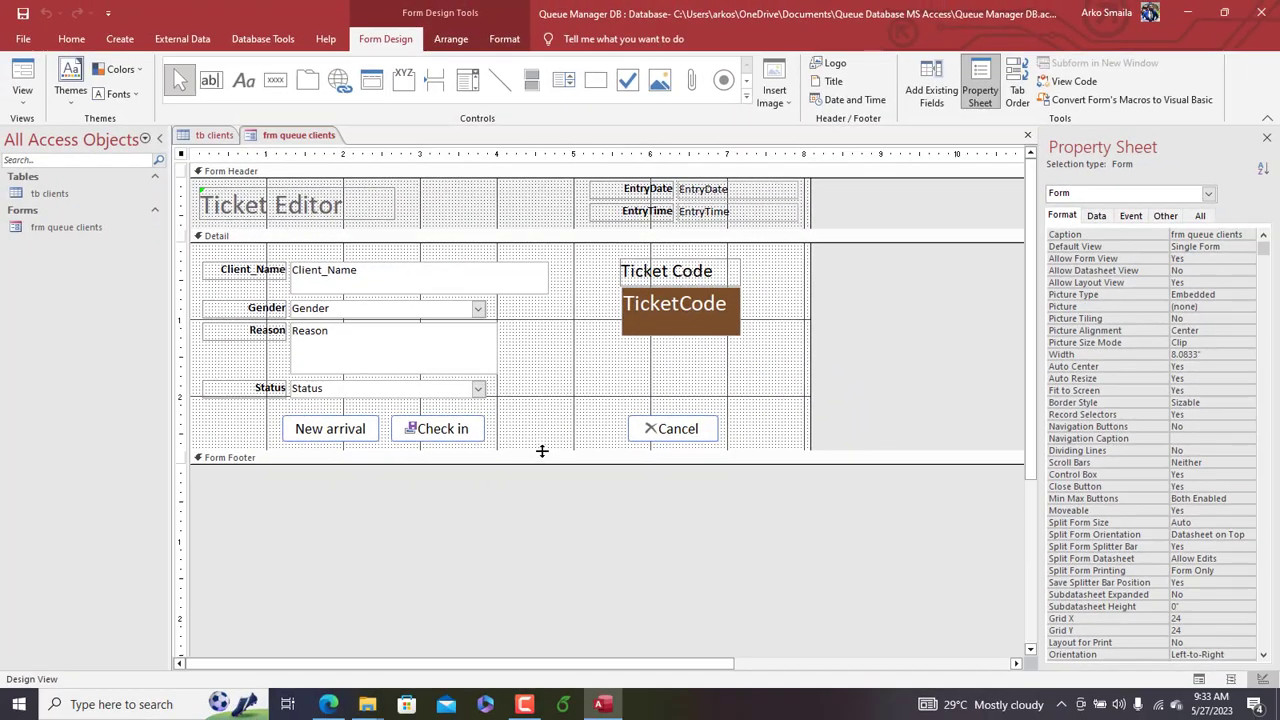
left_click_drag(517, 504, 518, 524)
left_click(697, 433)
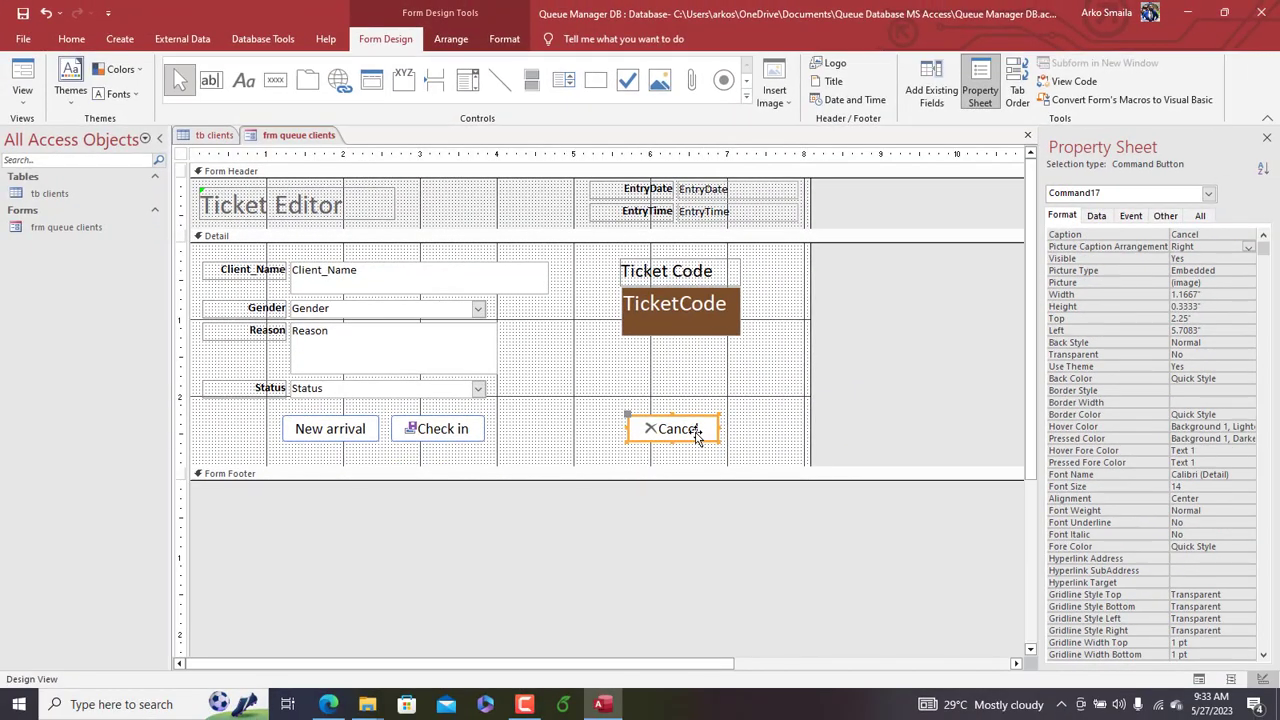
key("Right")
left_click(557, 433)
Step: Add a MsgBox to the Check in code: 'Queue data system updated successfully.', vbInformation, titled 'Success!'
left_click(440, 428)
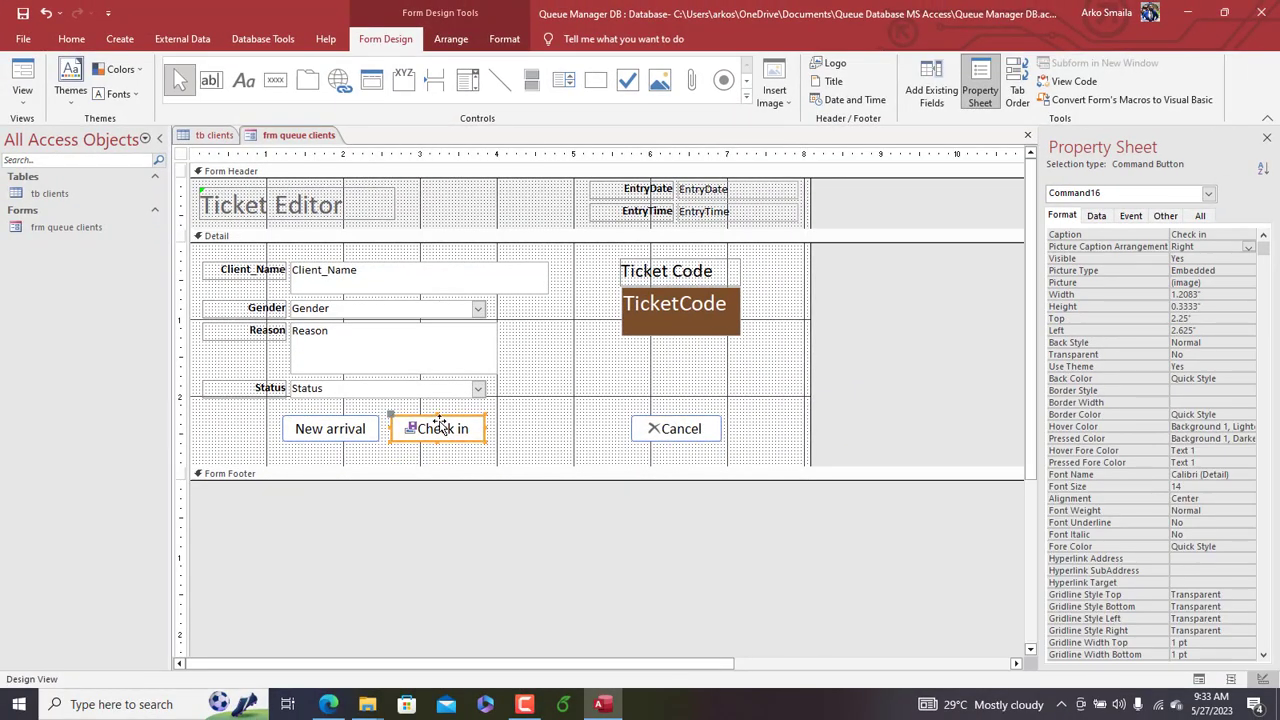
right_click(440, 426)
left_click(491, 207)
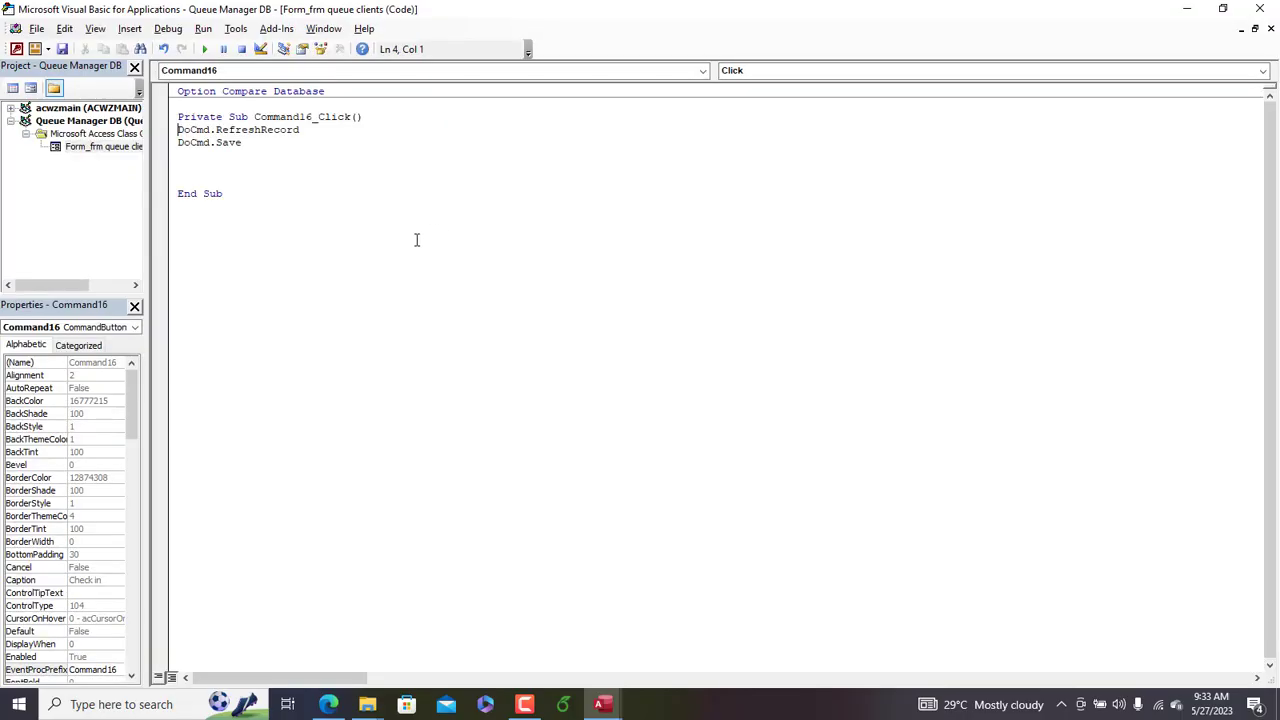
key("Return")
type("dim ks")
key("Return")
key("Return")
type("kk=msgbox(\"Queue data system")
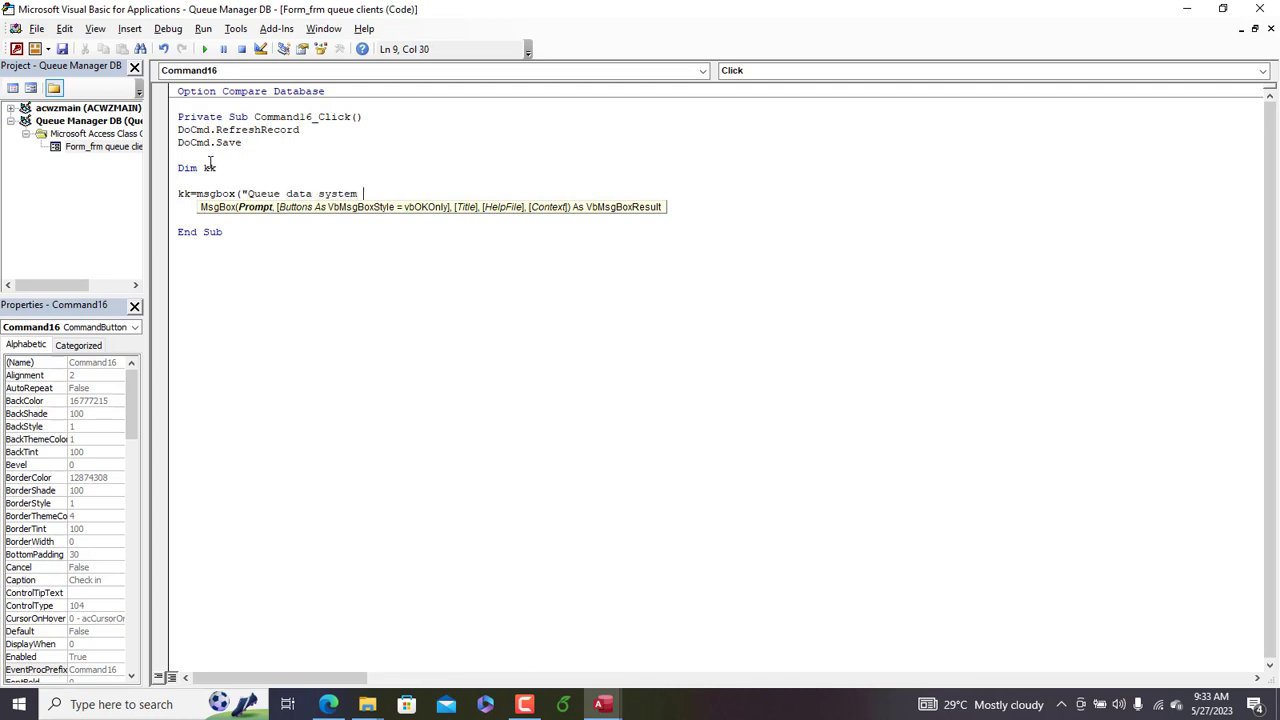
type("ted succ")
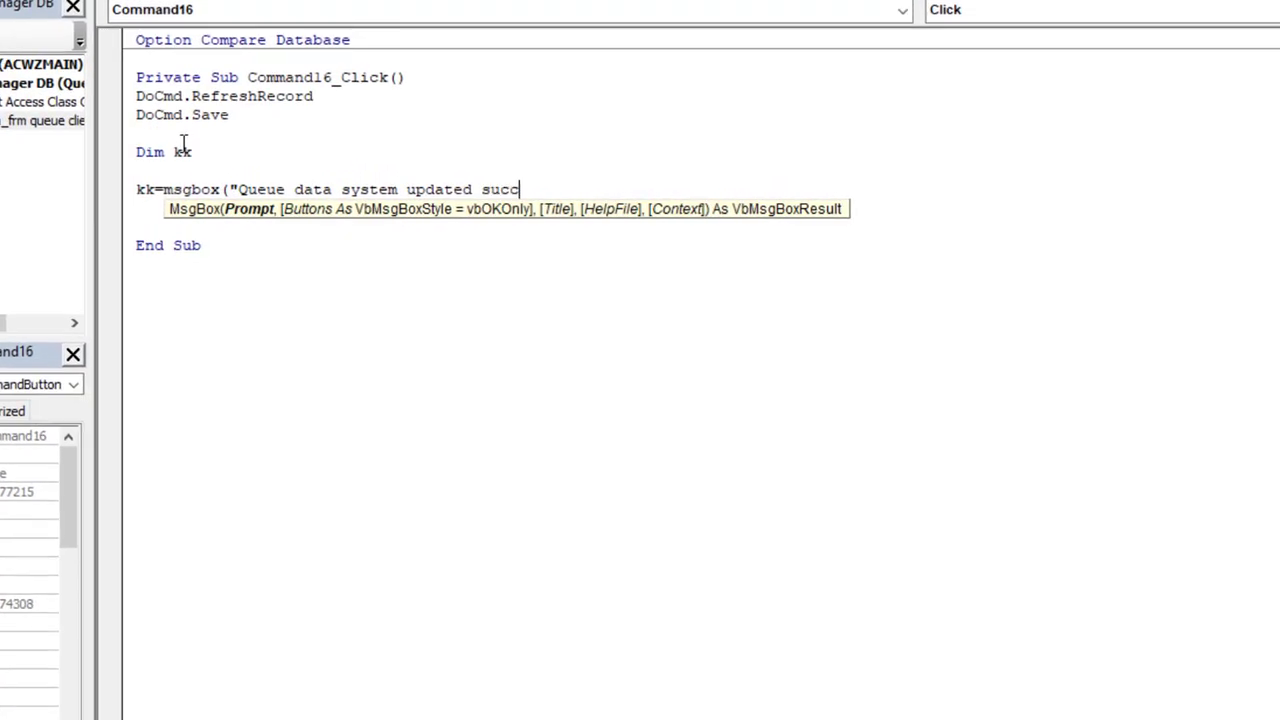
type("essfully.\",")
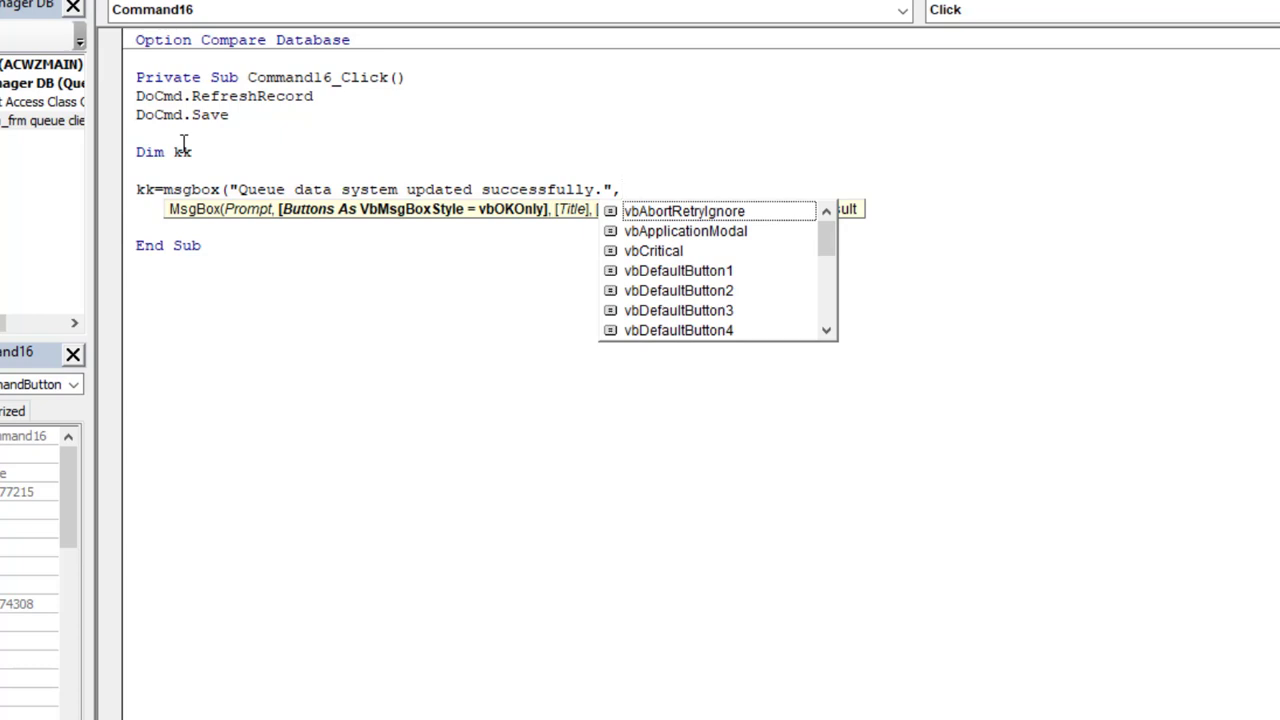
type("vbinformatio")
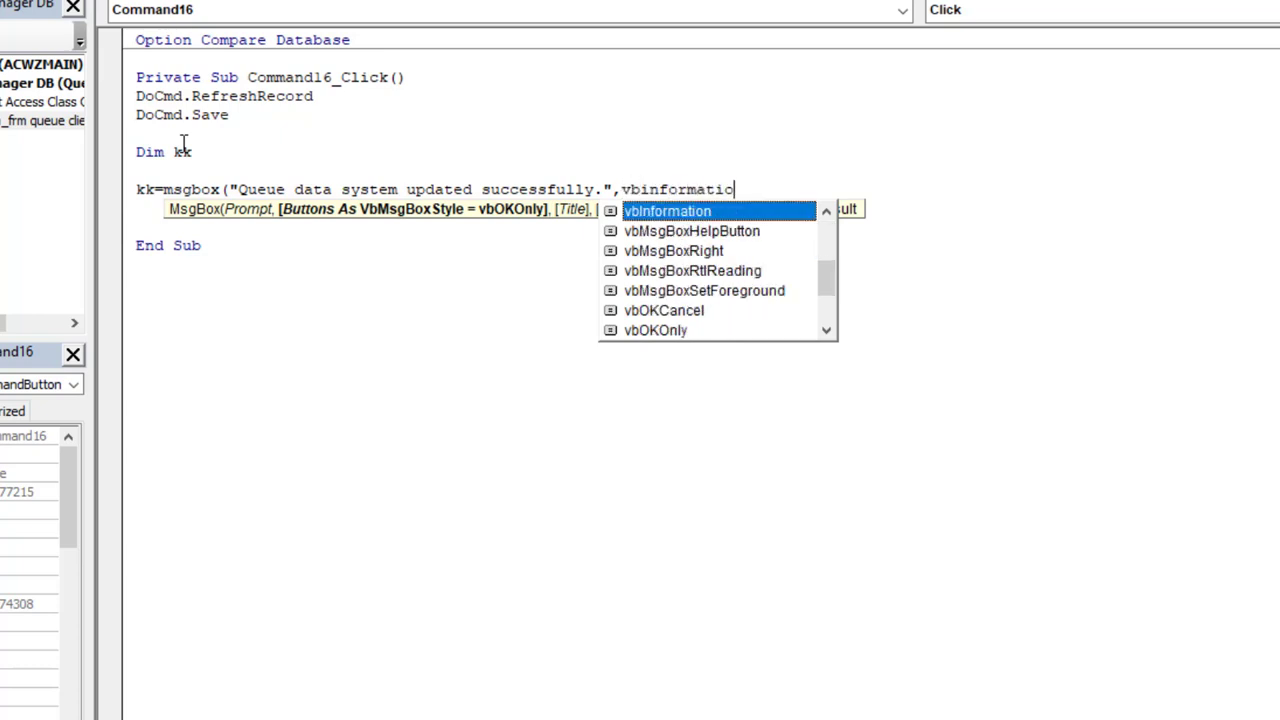
type("n,\"S")
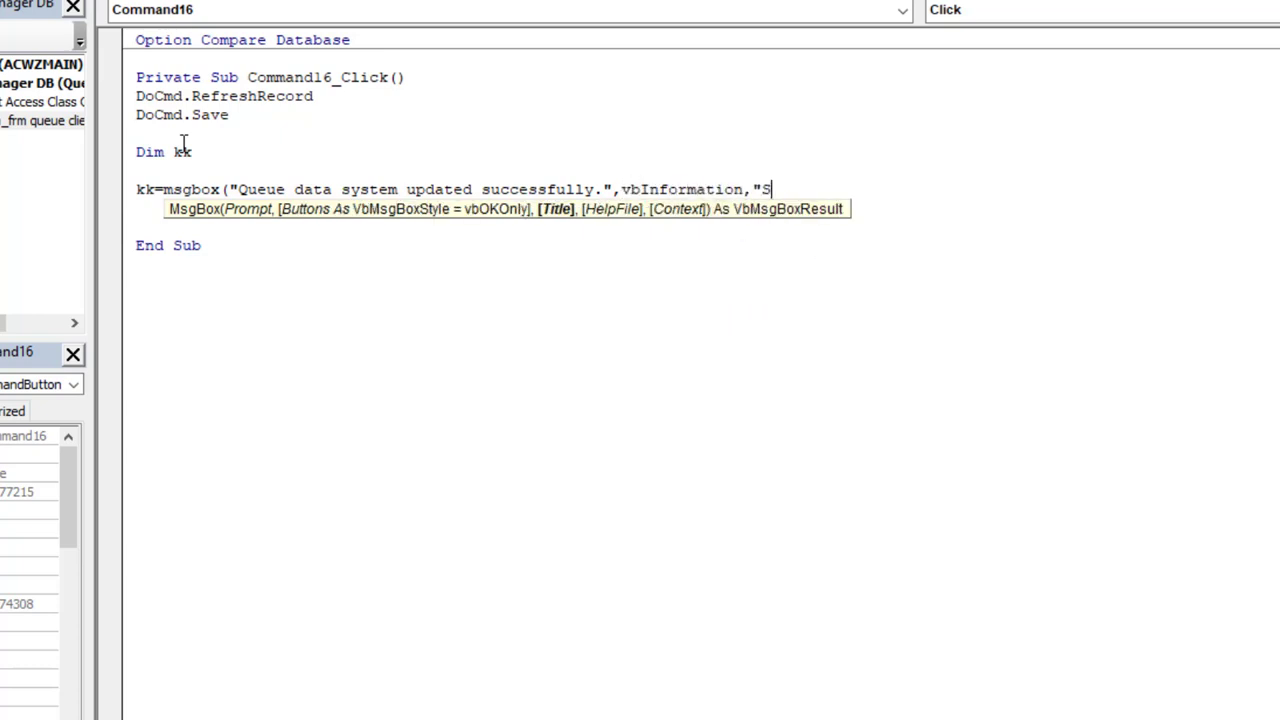
type("uccess!\")")
key("Down")
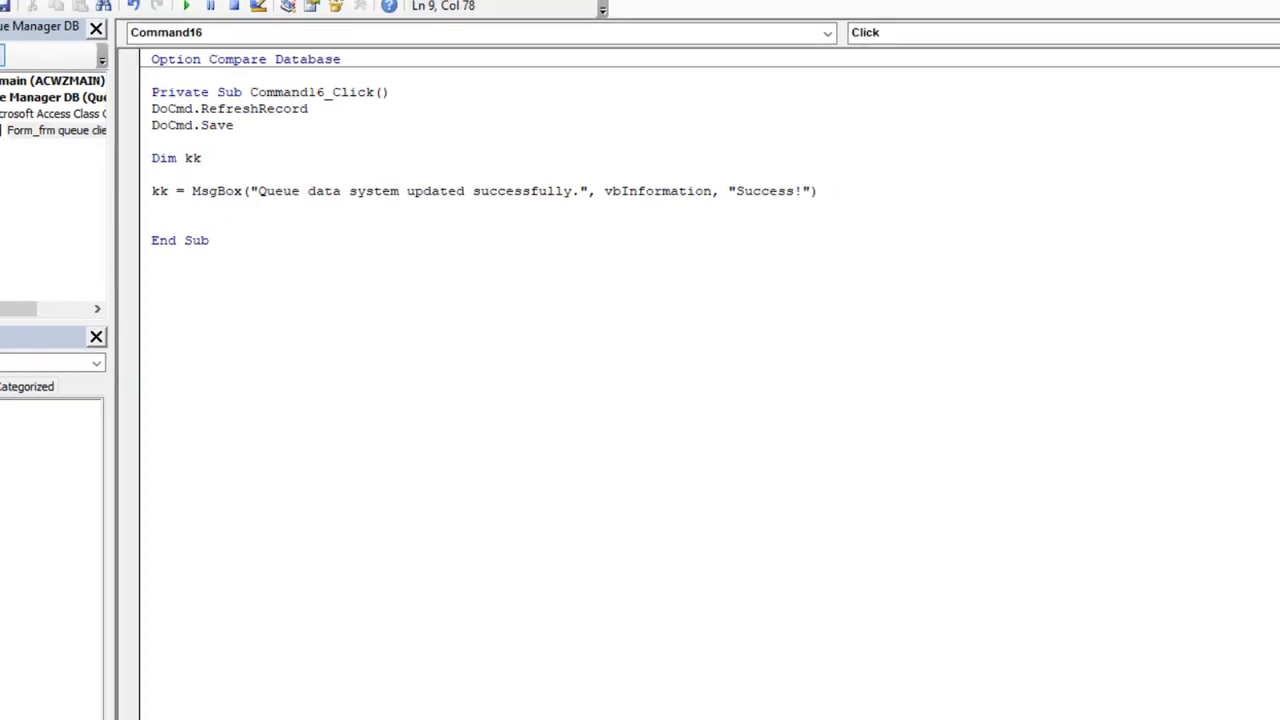
left_click(1261, 12)
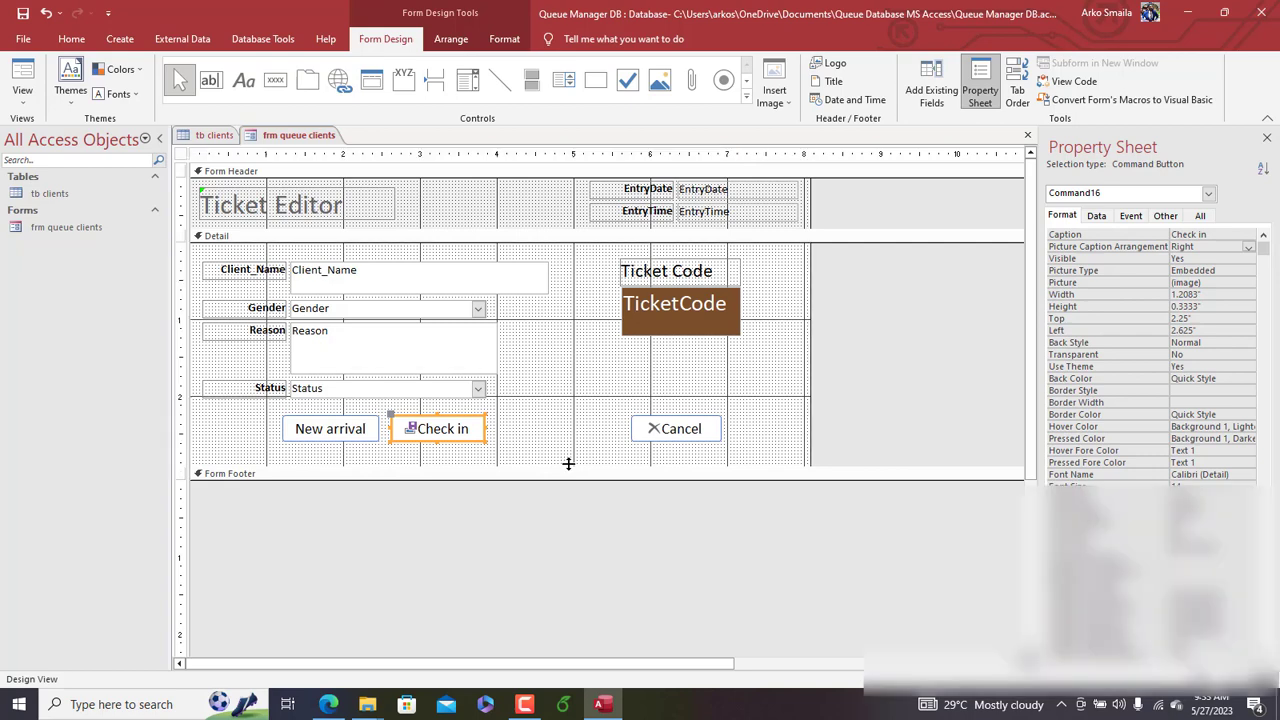
Step: Make the form header slightly taller, select the Detail section and pick the Combo Box control
mouse_move(420, 236)
left_mouse_down()
mouse_move(427, 271)
mouse_move(416, 232)
left_mouse_up()
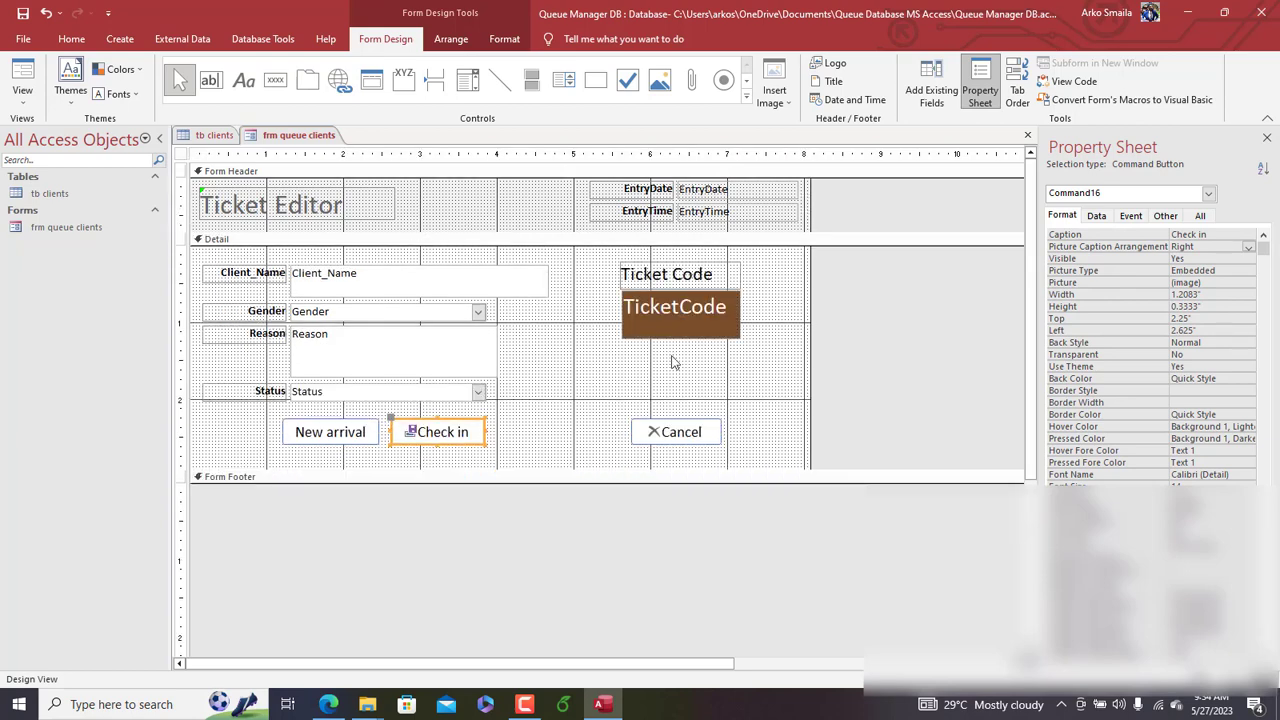
left_click(716, 370)
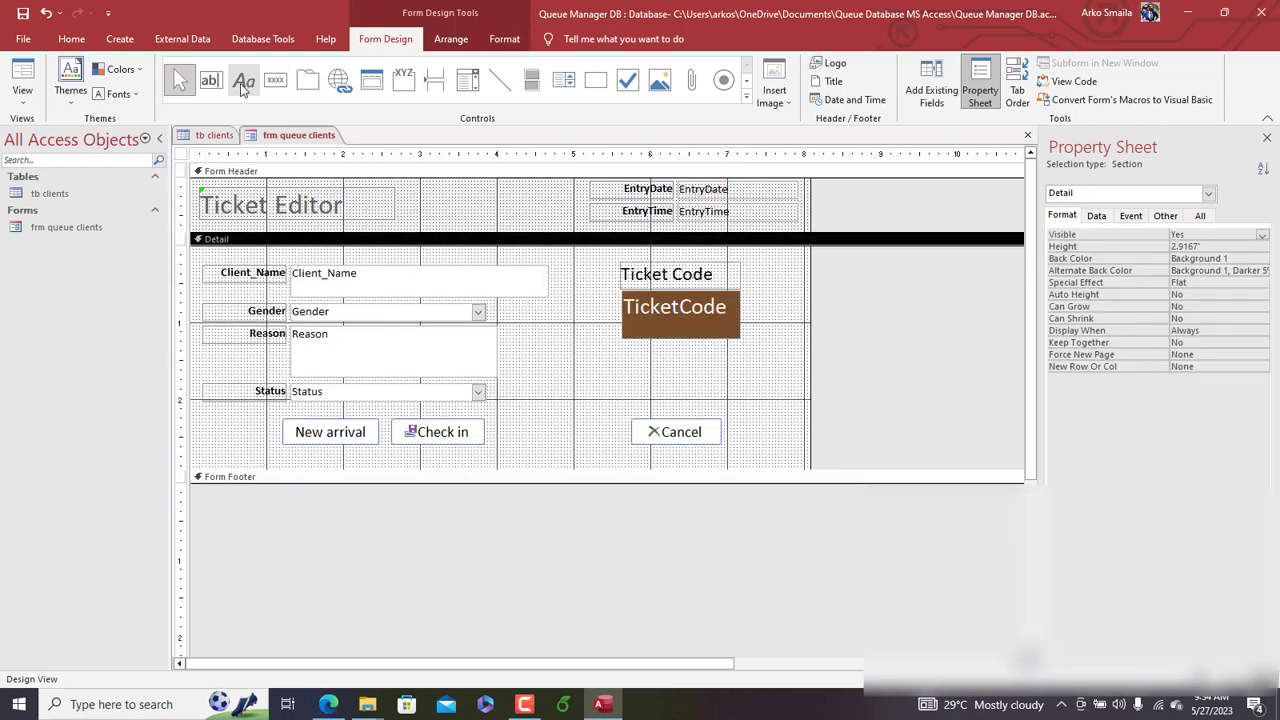
left_click(338, 80)
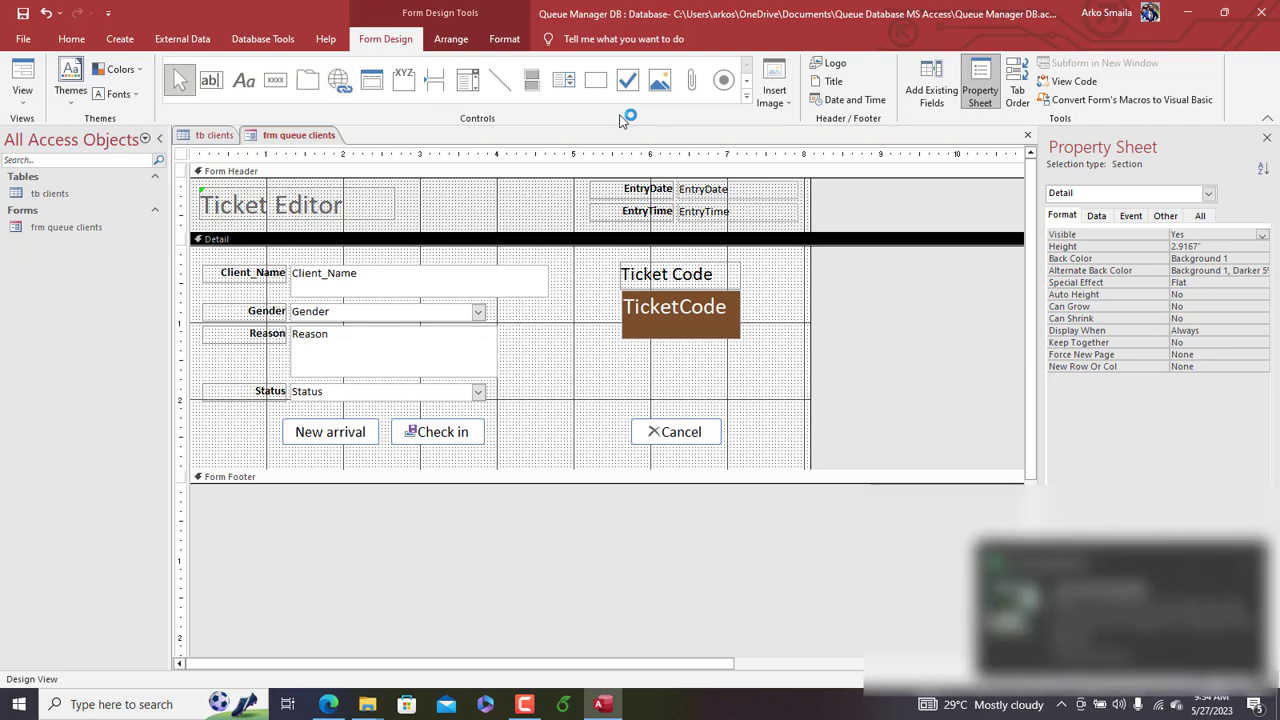
left_click(467, 85)
Step: Draw a combo box that finds a record by TicketCode and label it 'Search:'
left_click_drag(648, 358, 766, 391)
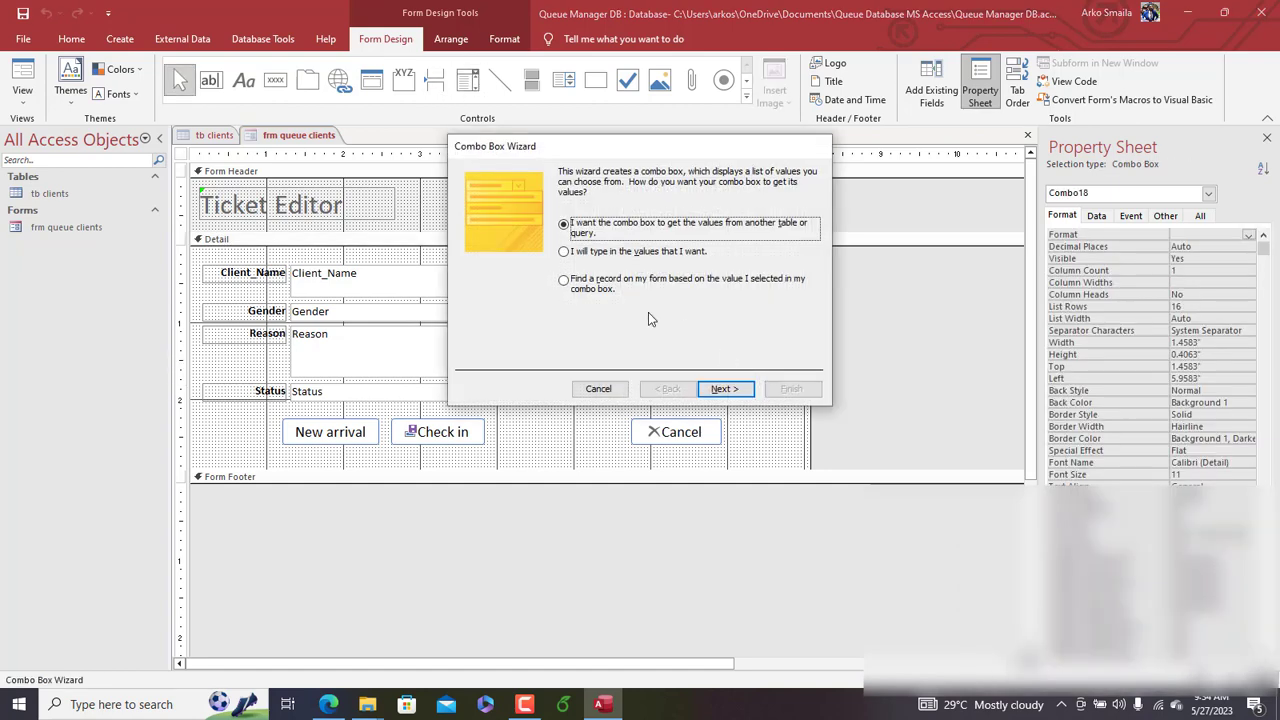
left_click(591, 288)
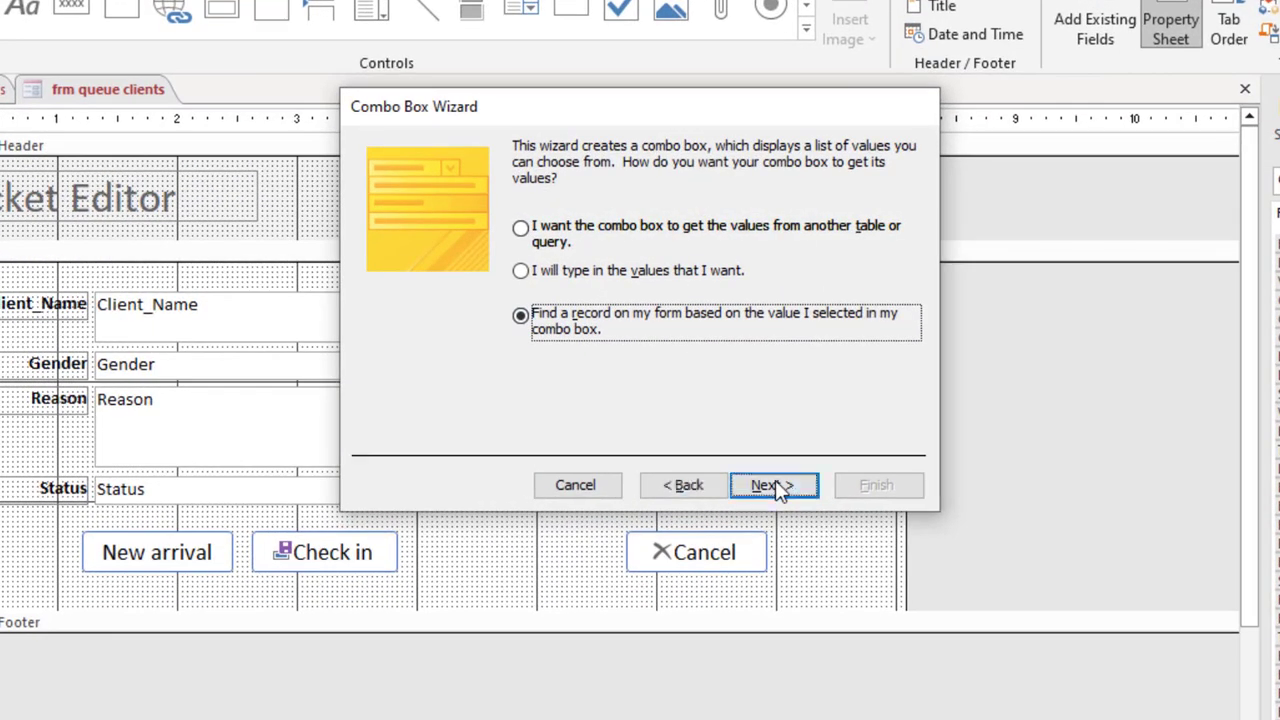
left_click(762, 468)
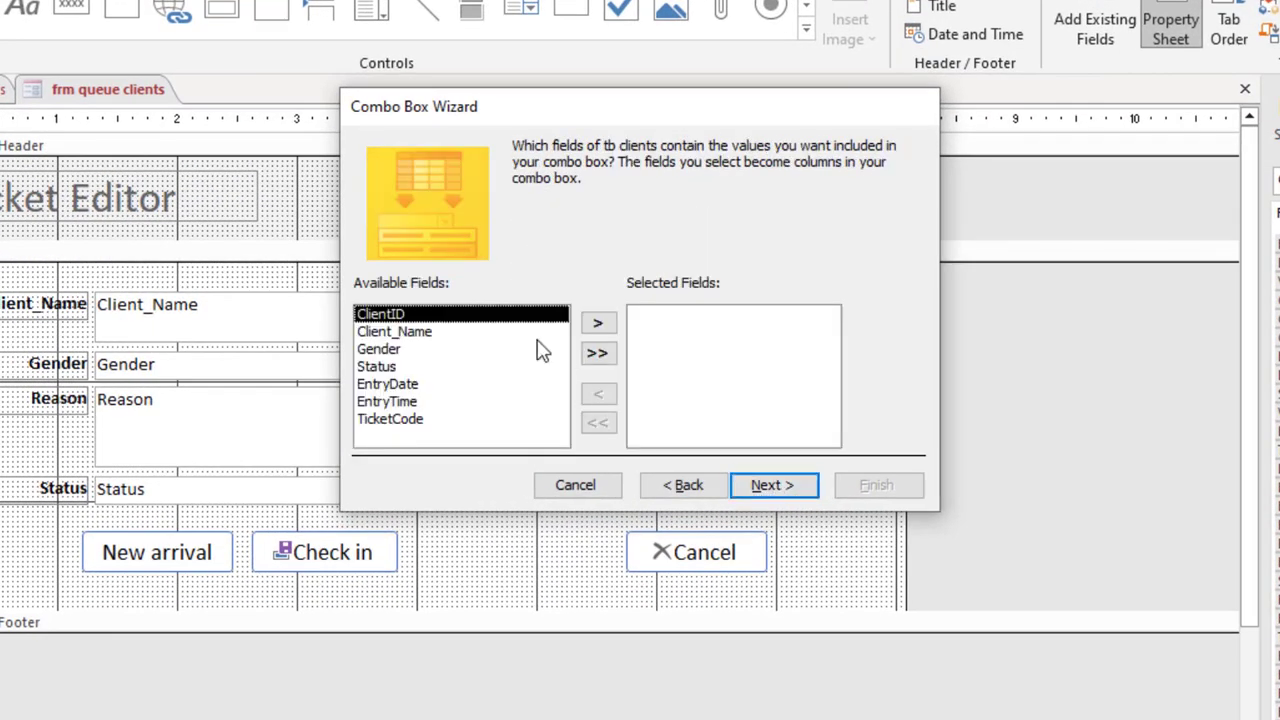
left_click(420, 420)
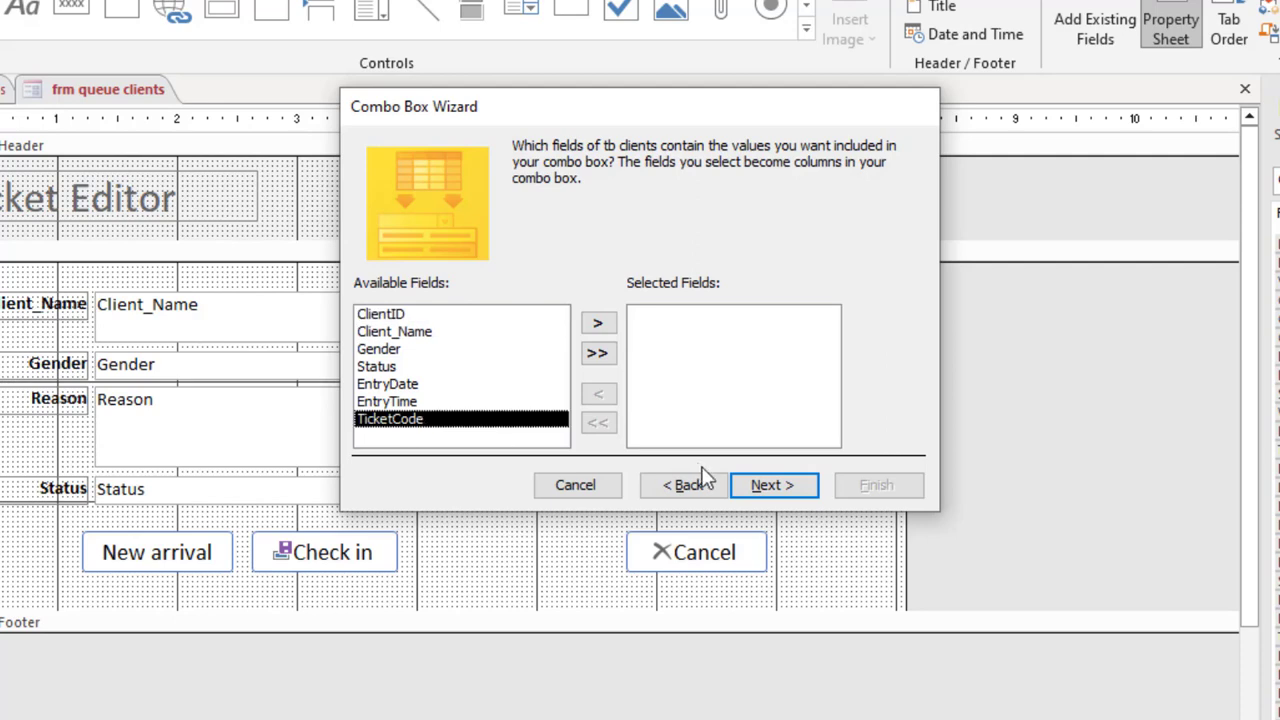
left_click(769, 494)
left_click(660, 496)
left_click(598, 324)
left_click(771, 484)
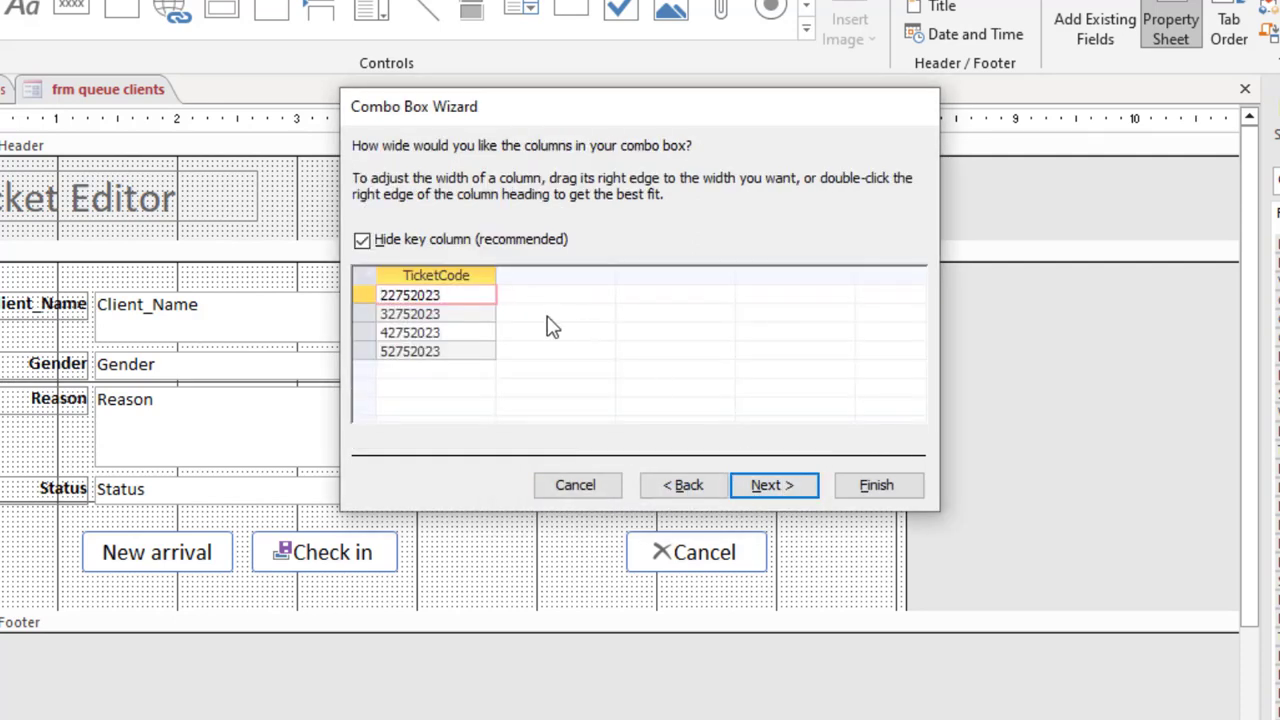
left_click(773, 490)
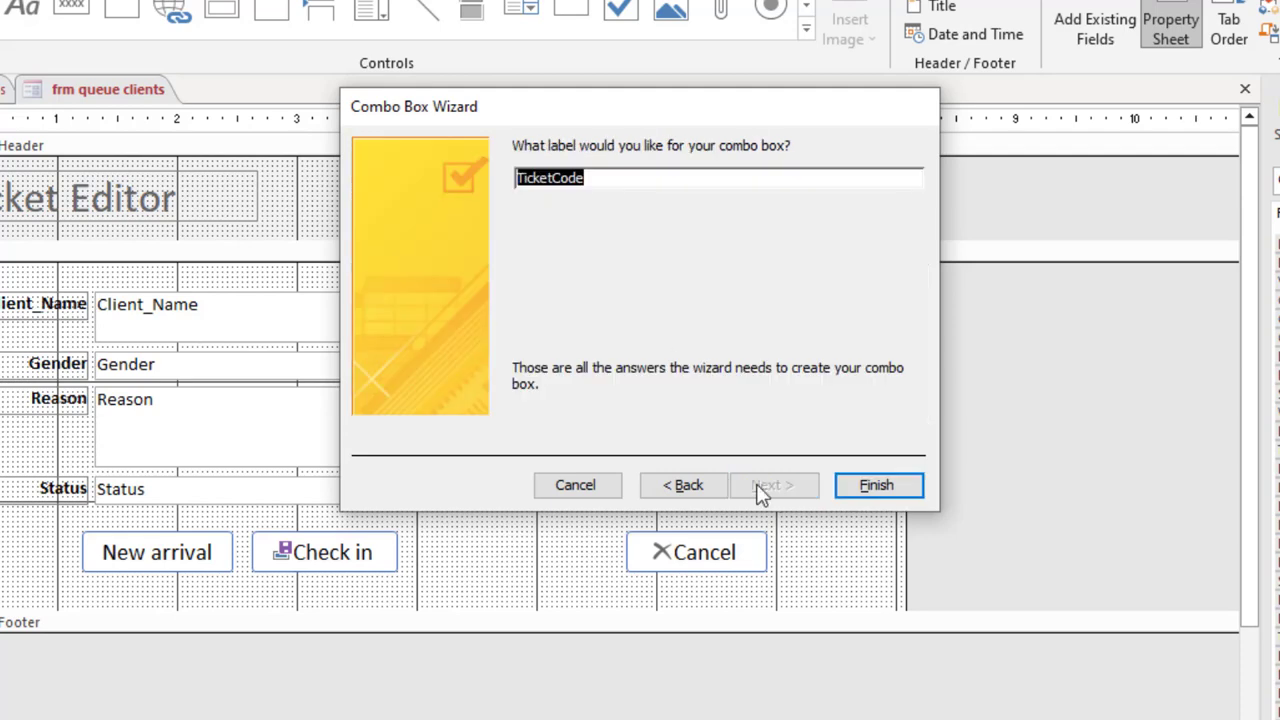
type("Search:")
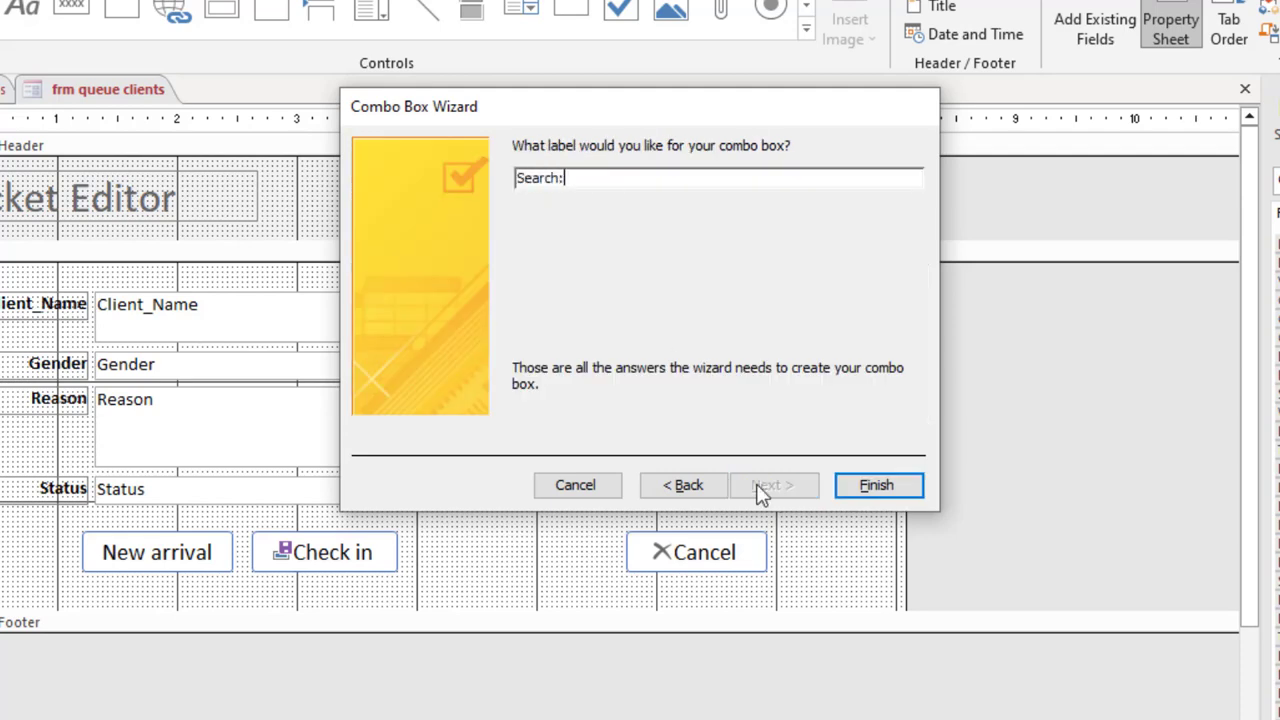
left_click(886, 482)
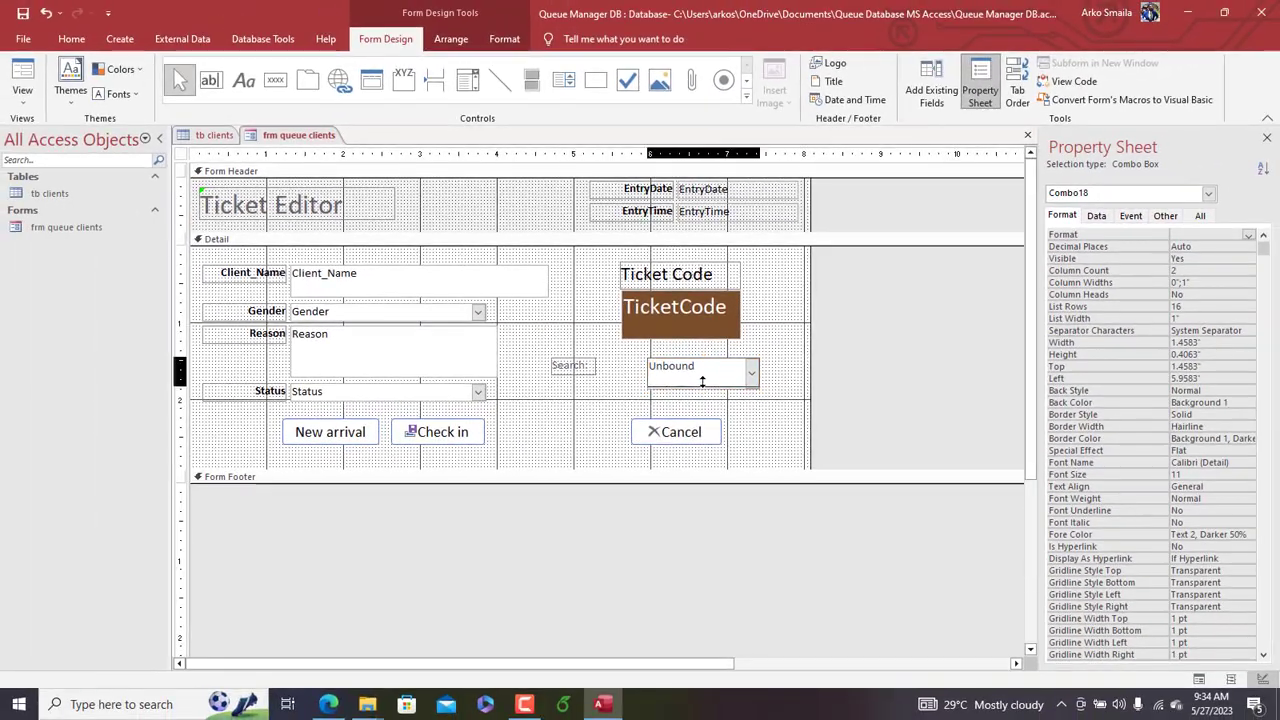
Step: Shorten the Search drop-down, set both controls to 14 point, widen the label and shift them right
left_click_drag(702, 384, 600, 367)
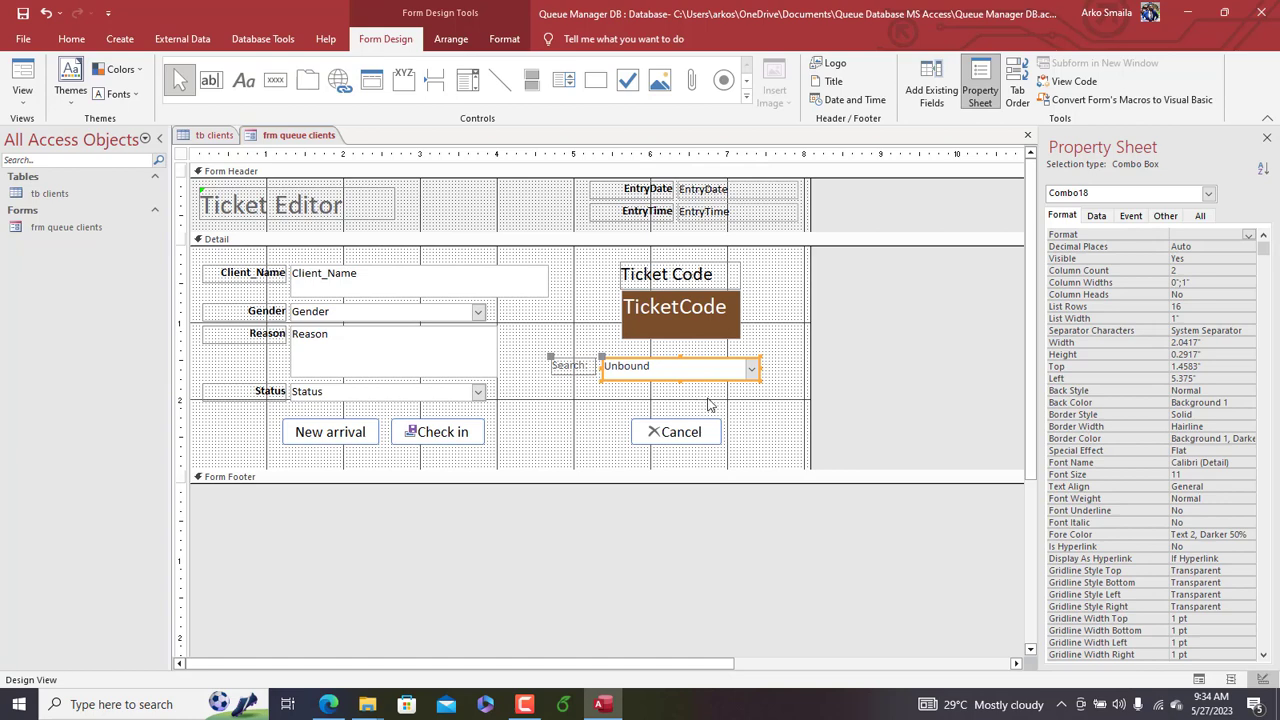
left_click_drag(708, 398, 550, 358)
left_click(508, 36)
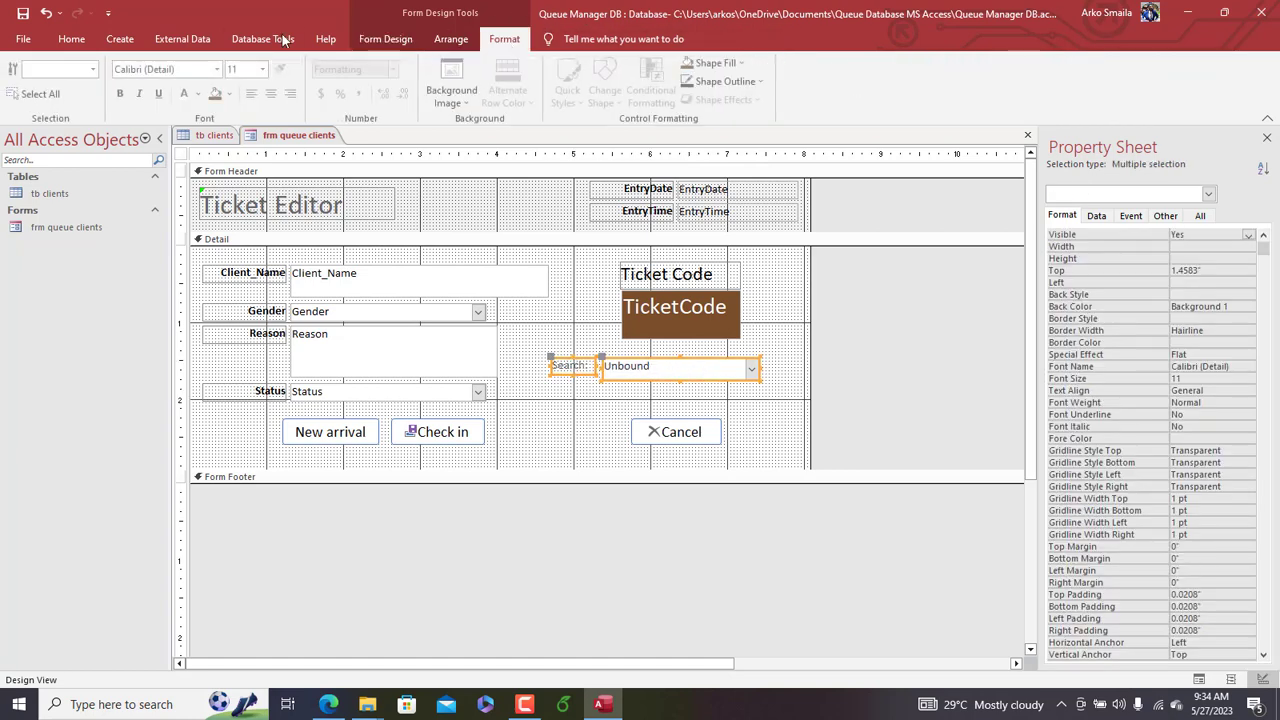
left_click(265, 69)
left_click(256, 165)
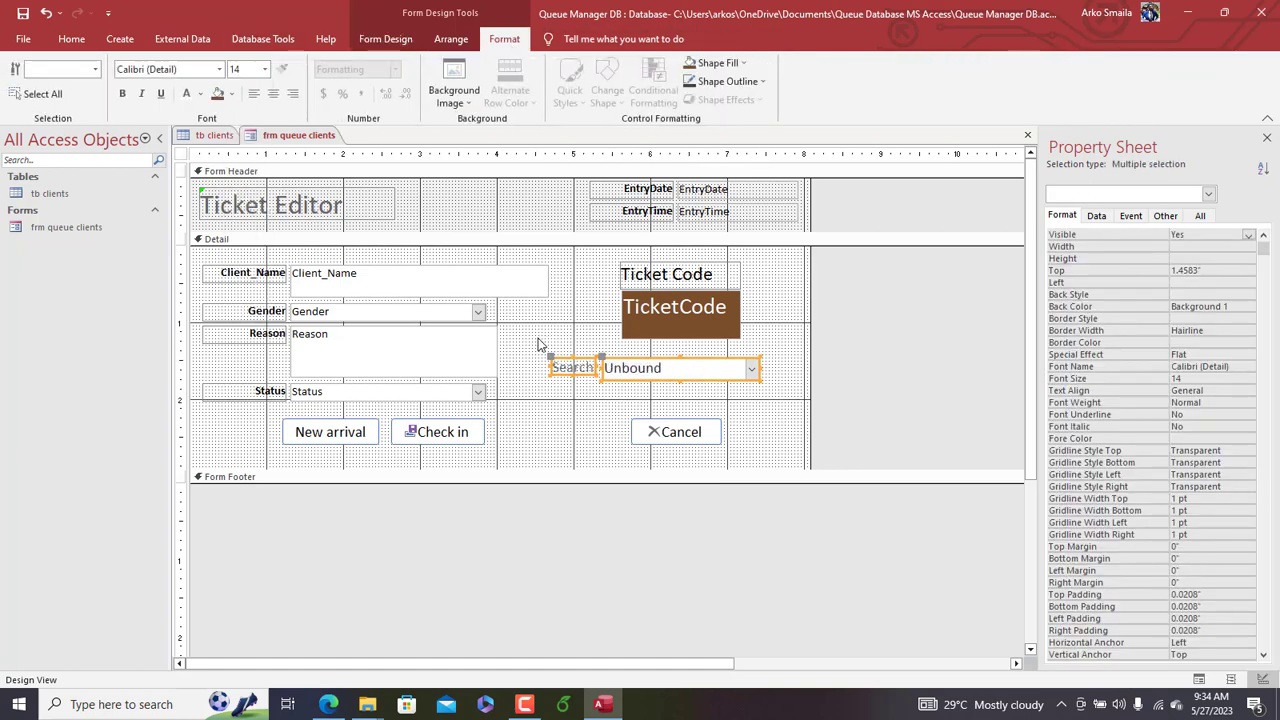
left_click(563, 398)
left_click(552, 369)
left_click_drag(549, 370, 534, 368)
left_click_drag(673, 401, 607, 370)
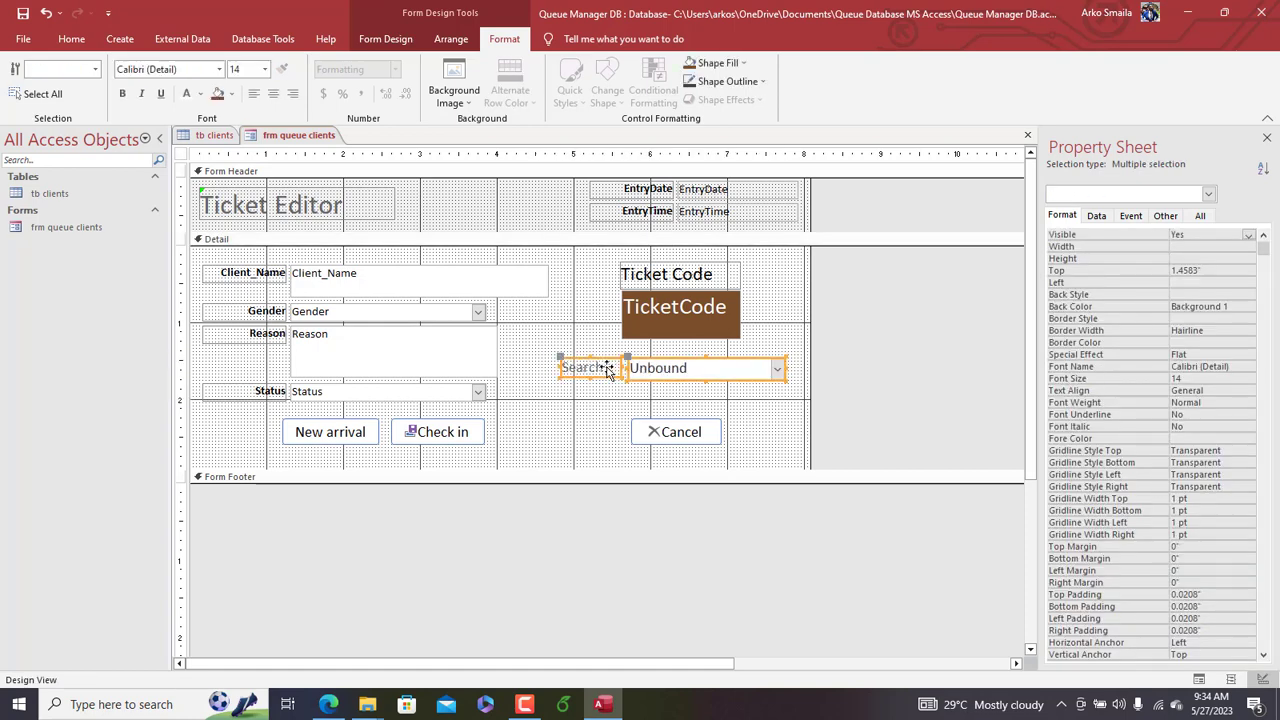
Step: Apply a theme font colour to the Search label and drop-down and make both bold
left_click(200, 93)
left_click(226, 150)
left_click(690, 405)
left_click(593, 372)
left_click(677, 374, "shift")
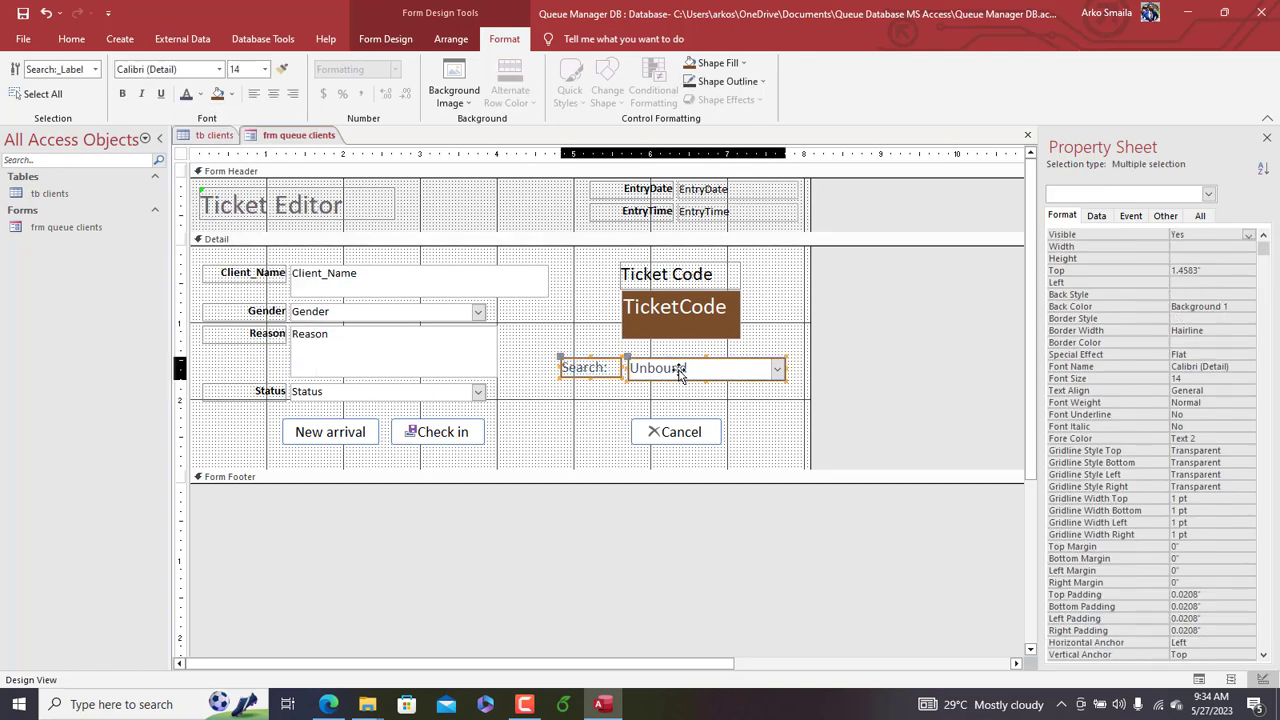
key("ctrl+b")
Step: Fill the Search drop-down grey with white text
left_click(707, 390)
left_click(700, 370)
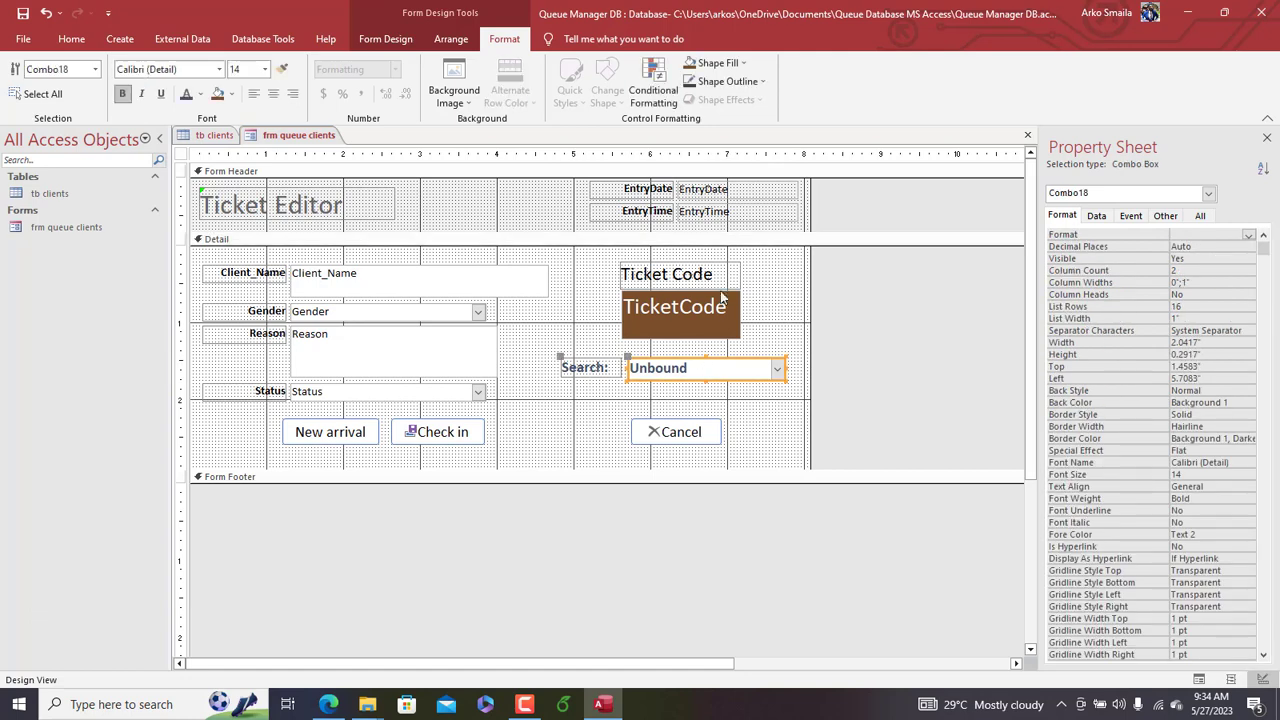
left_click(716, 63)
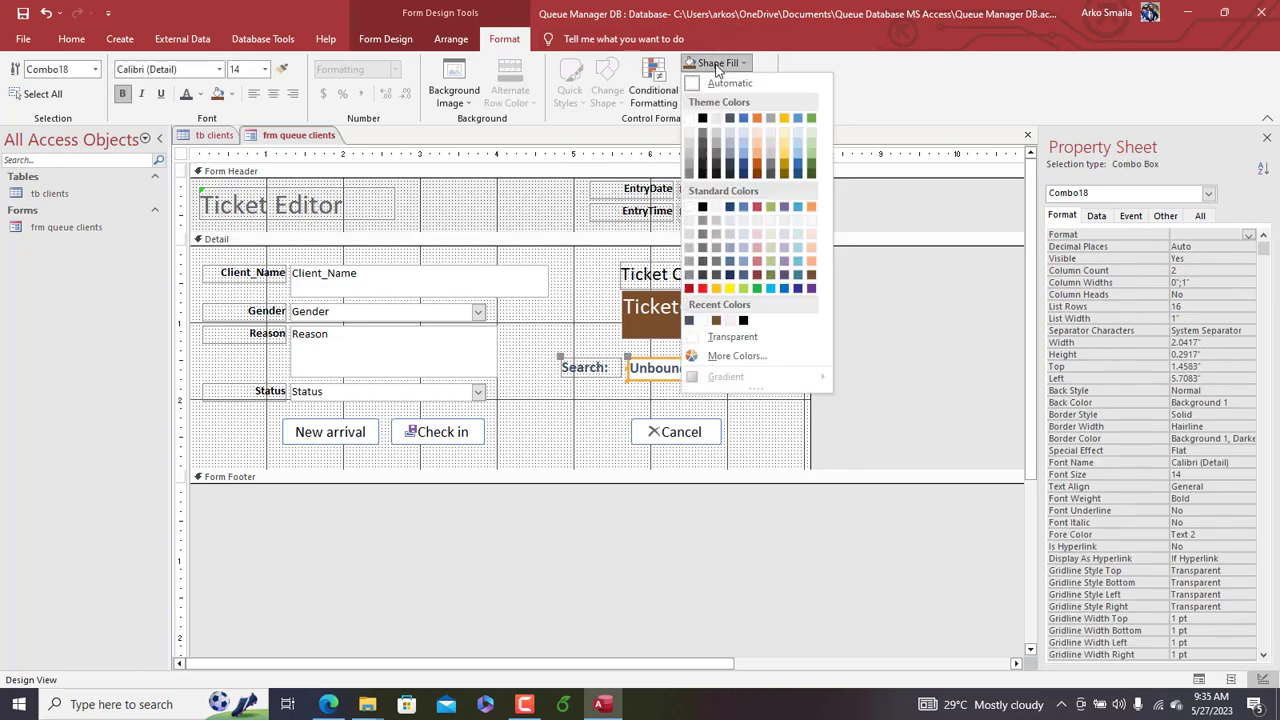
left_click(702, 133)
left_click(200, 95)
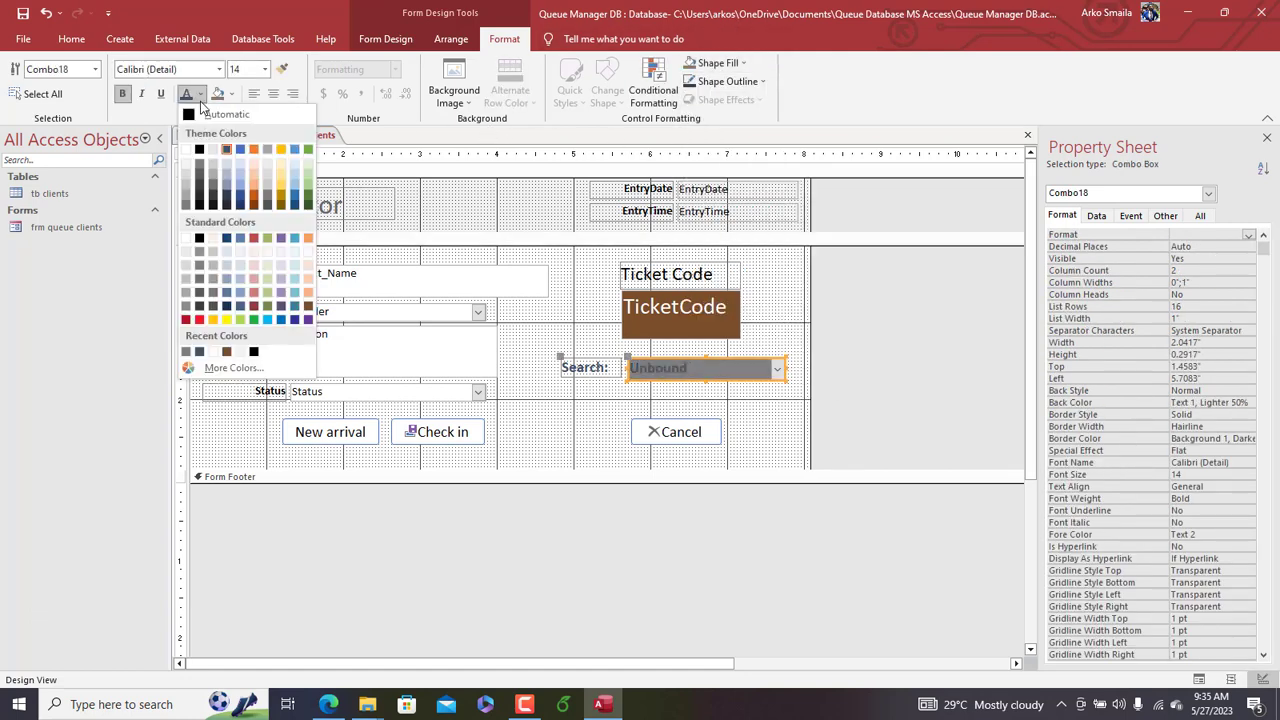
left_click(186, 150)
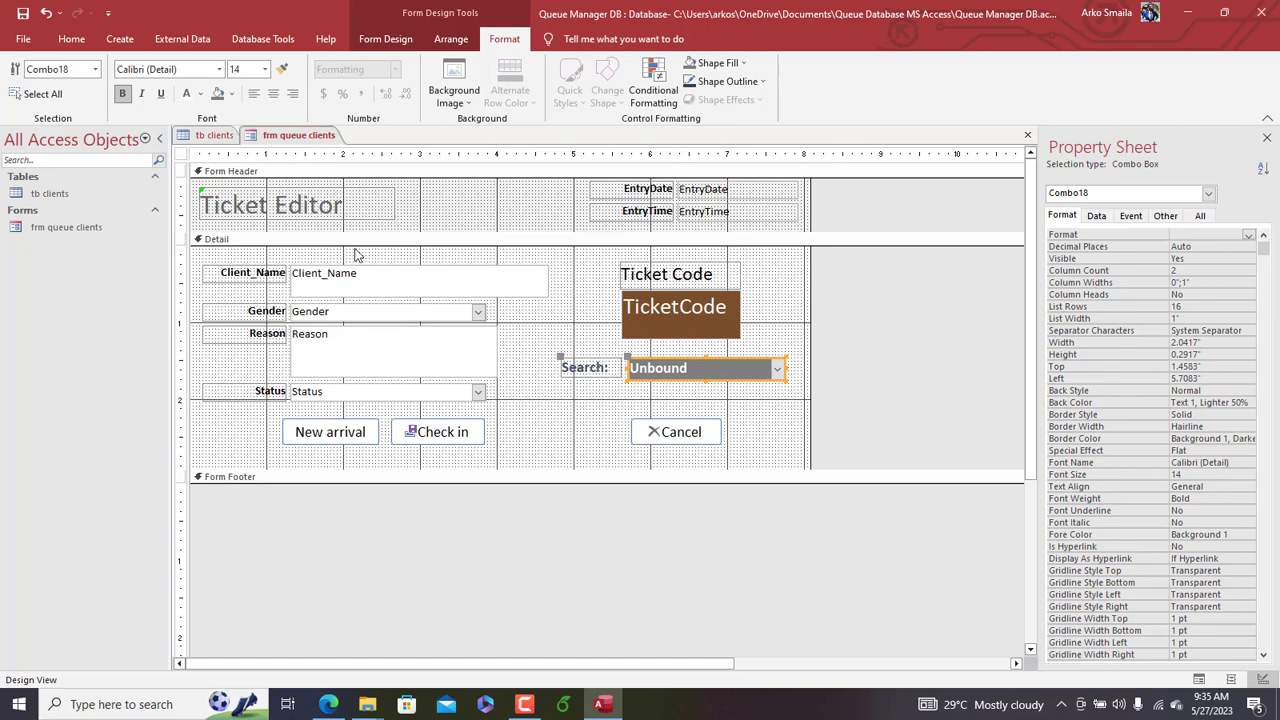
right_click(298, 136)
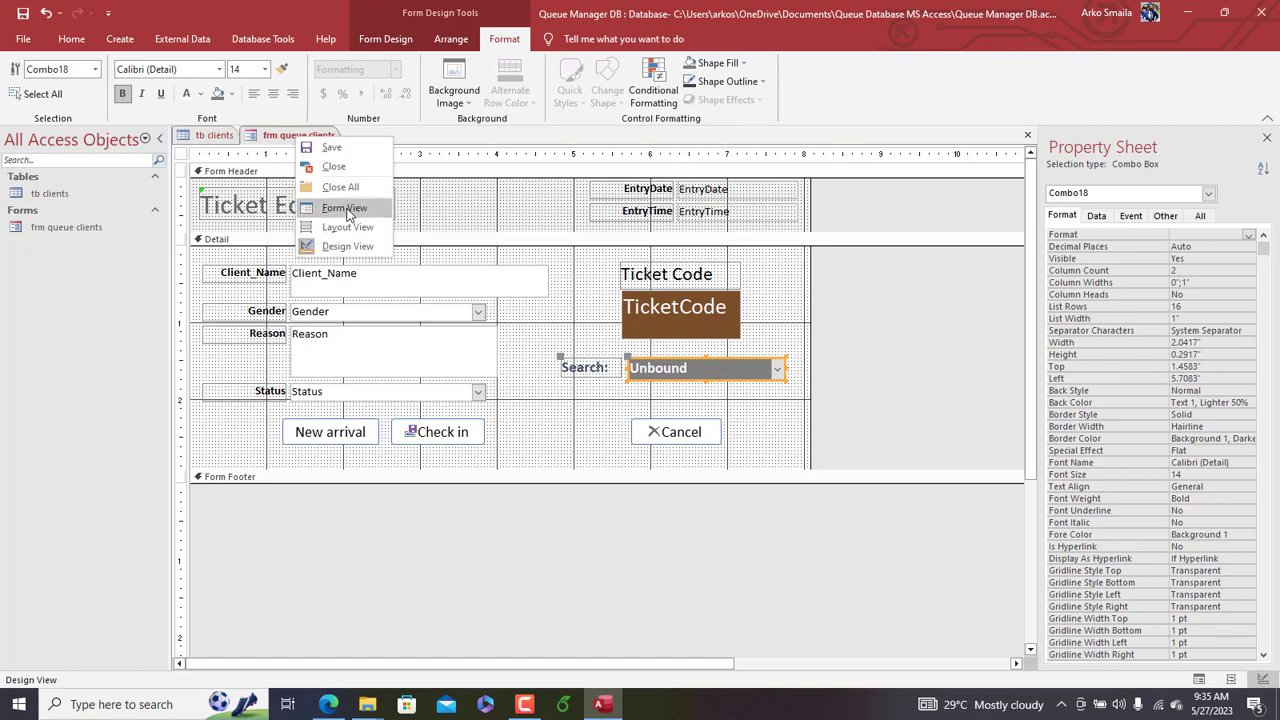
Step: In Form View, pick tickets 32752023, 42752023, then 52752023 from Search, and return to Design View
left_click(347, 208)
left_click_drag(521, 163, 573, 159)
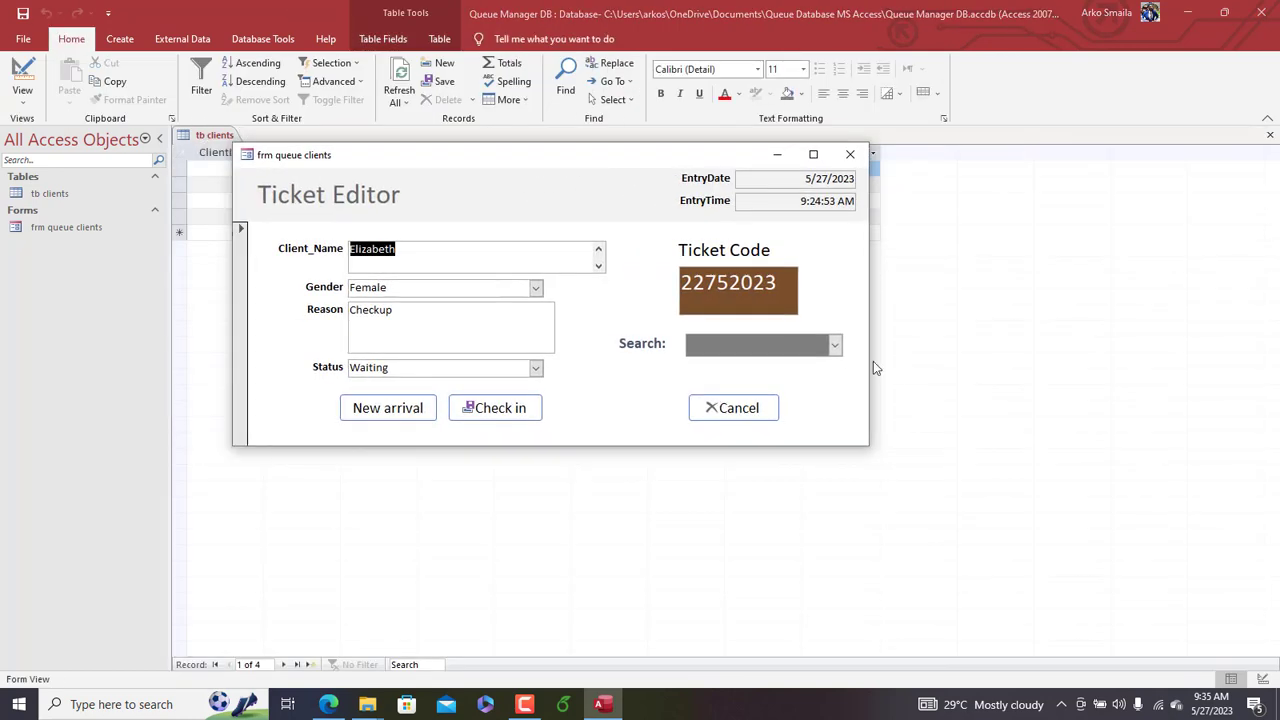
left_click(835, 344)
left_click(771, 386)
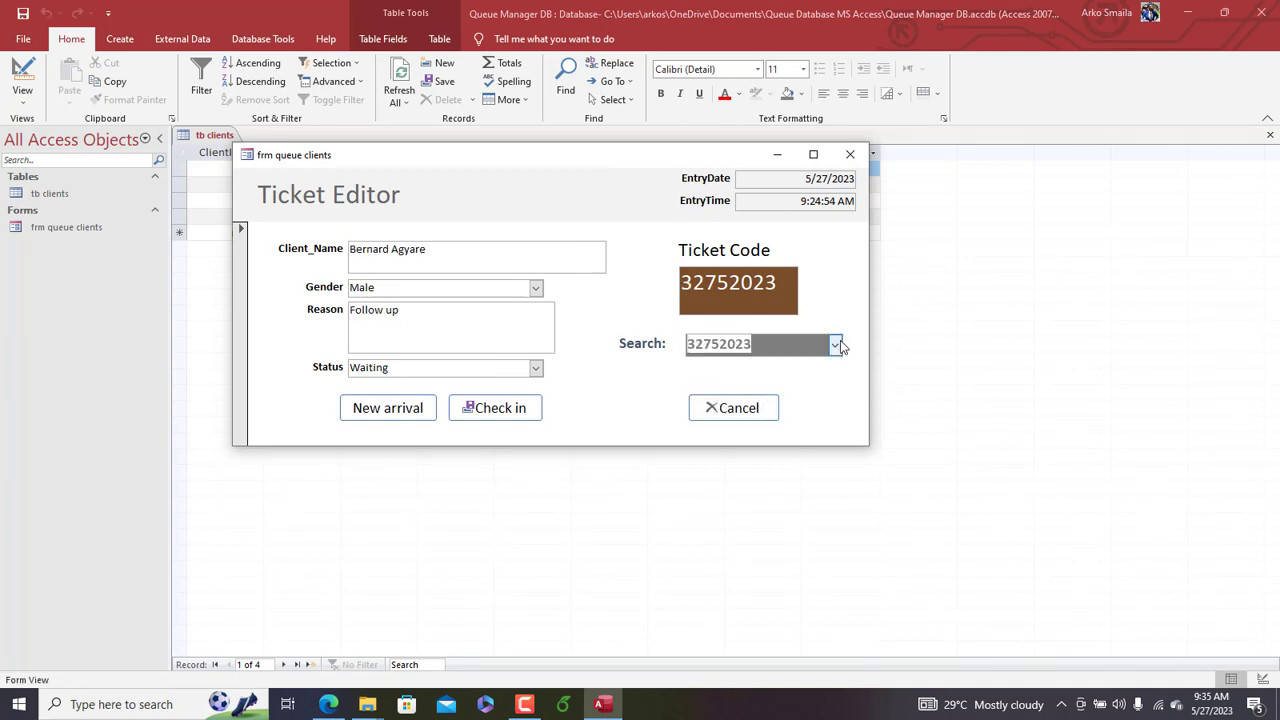
left_click(835, 344)
left_click(775, 406)
left_click(832, 345)
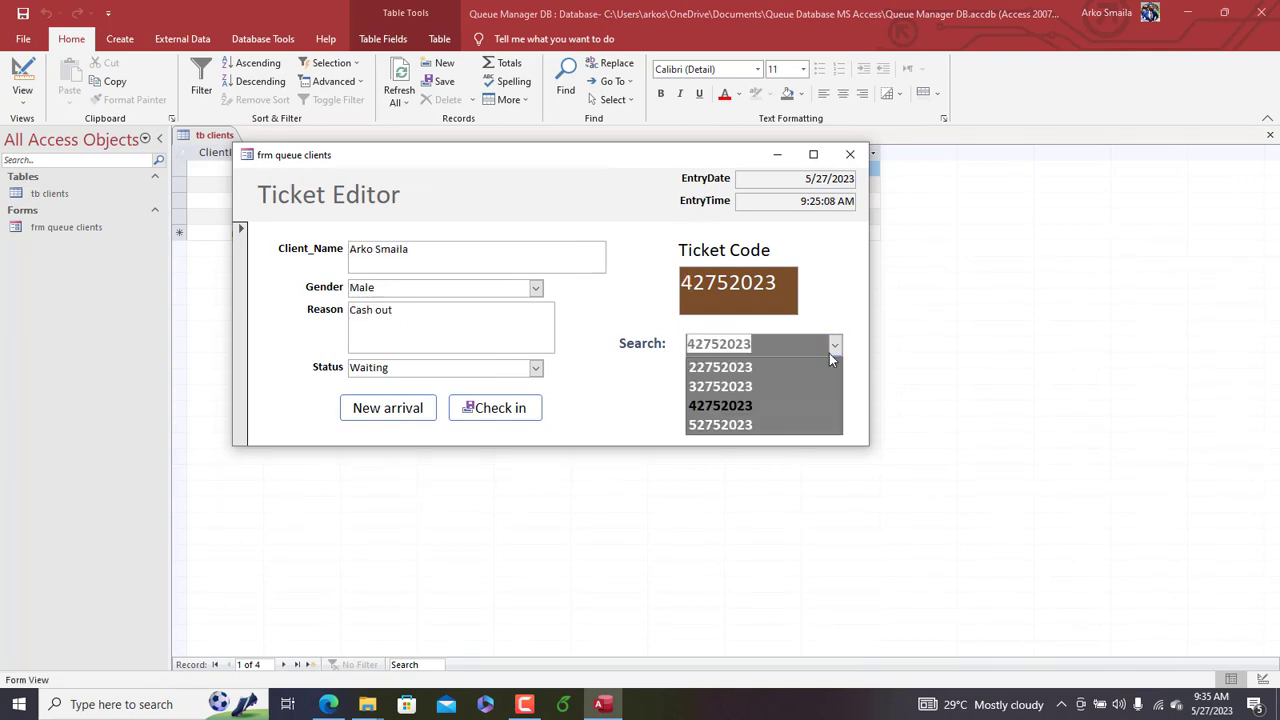
left_click(772, 423)
right_click(650, 252)
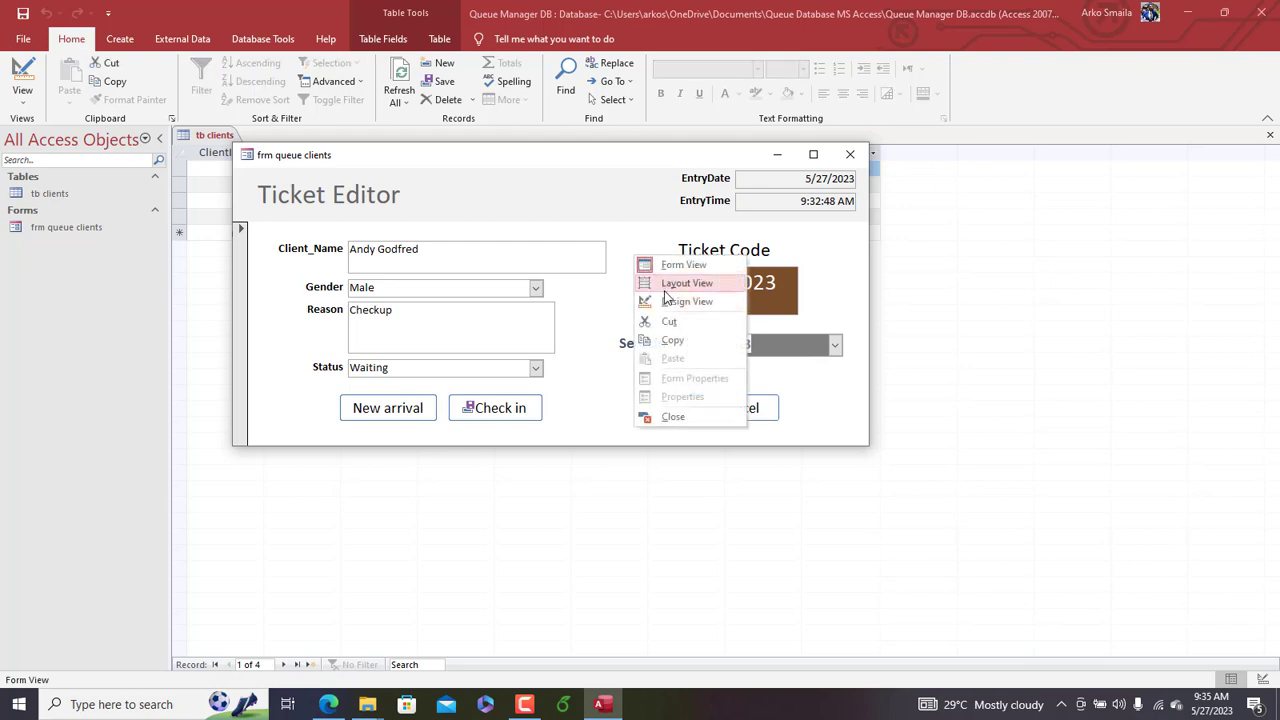
left_click(680, 303)
Step: Shift the Search label and box left and nudge the Ticket Code label and box right
left_click_drag(662, 391, 592, 366)
left_click(685, 359)
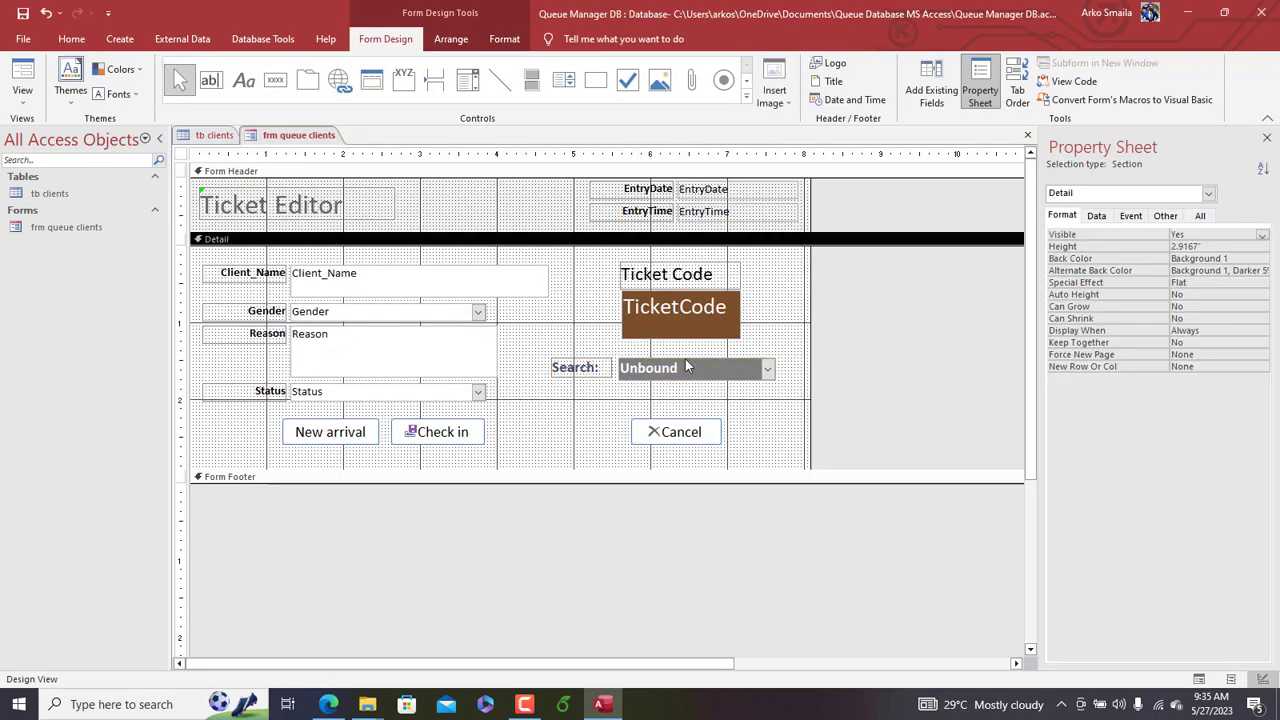
left_click(700, 368)
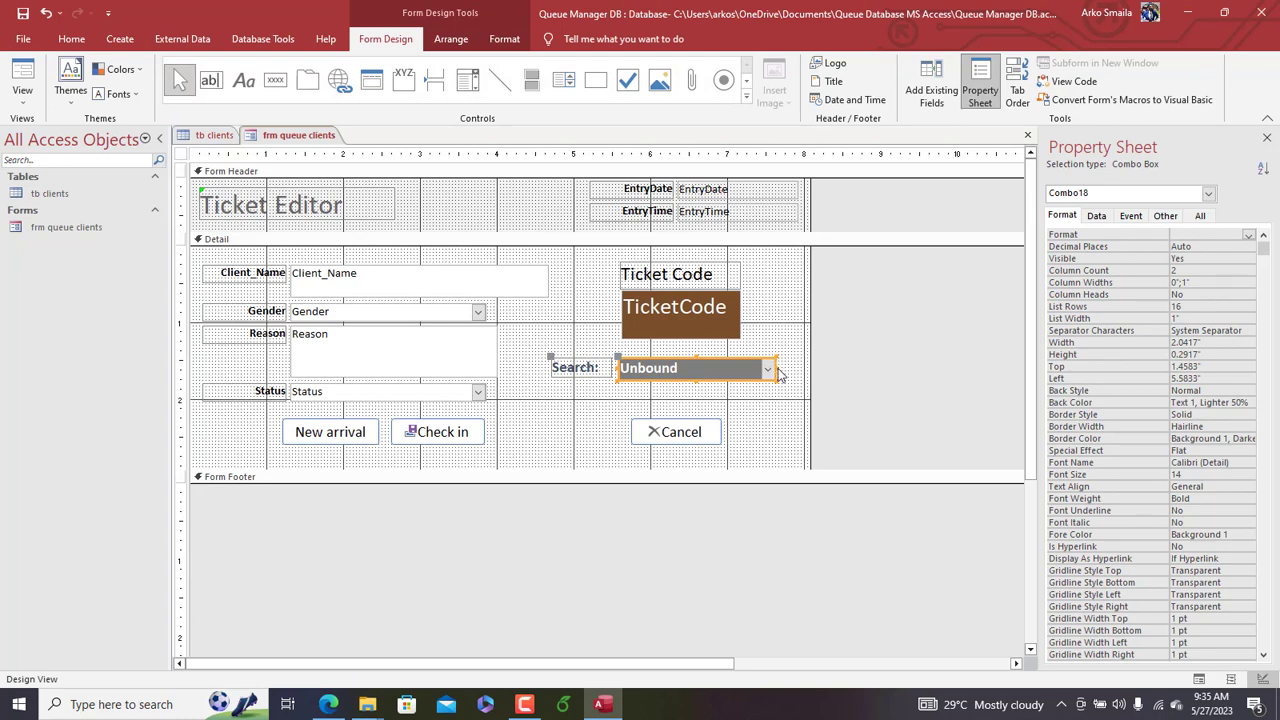
left_click_drag(760, 272, 707, 318)
key("Right")
key("Right")
key("Right")
key("Right")
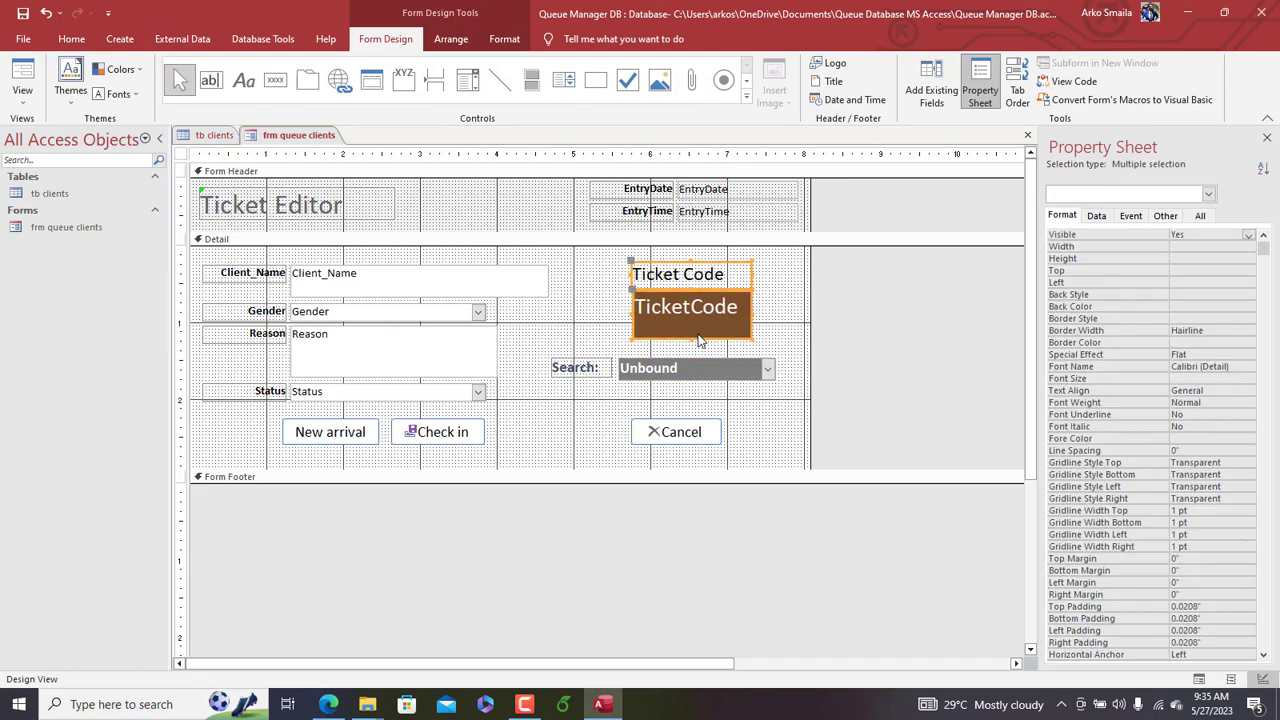
Step: Try an etched special effect on the search box, undo it, and apply another effect
left_click(704, 373)
right_click(704, 371)
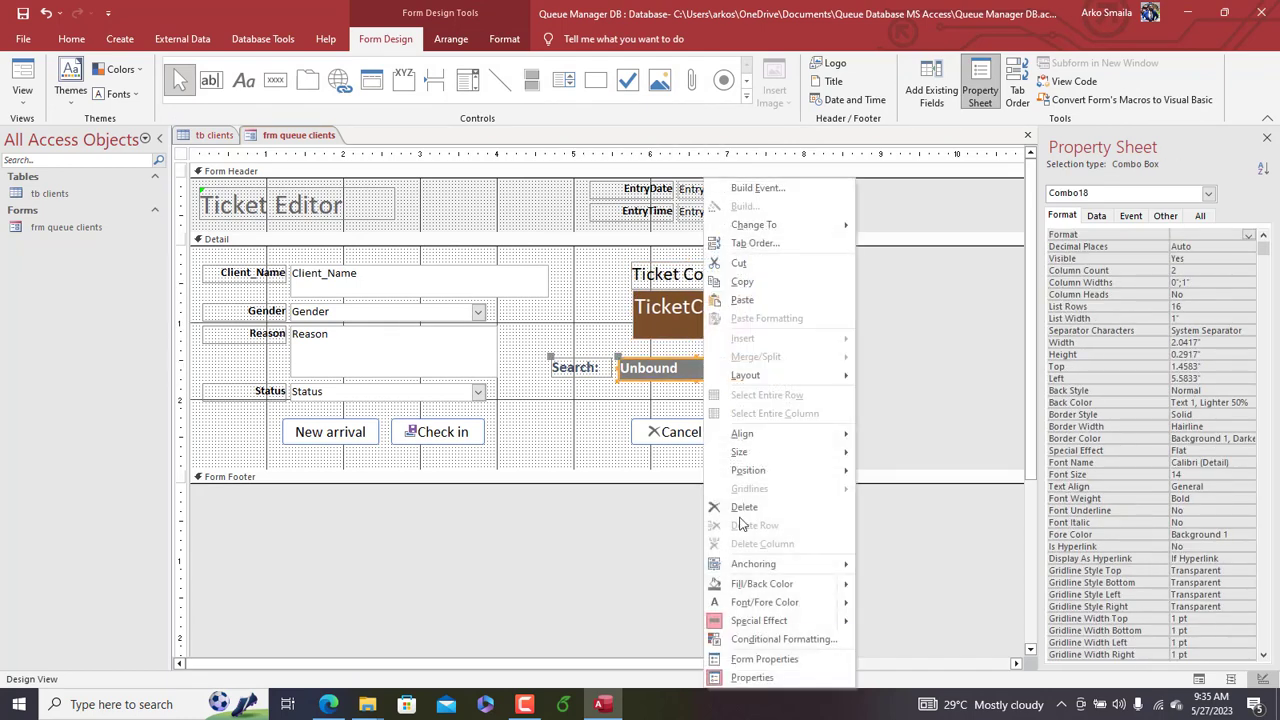
mouse_move(805, 618)
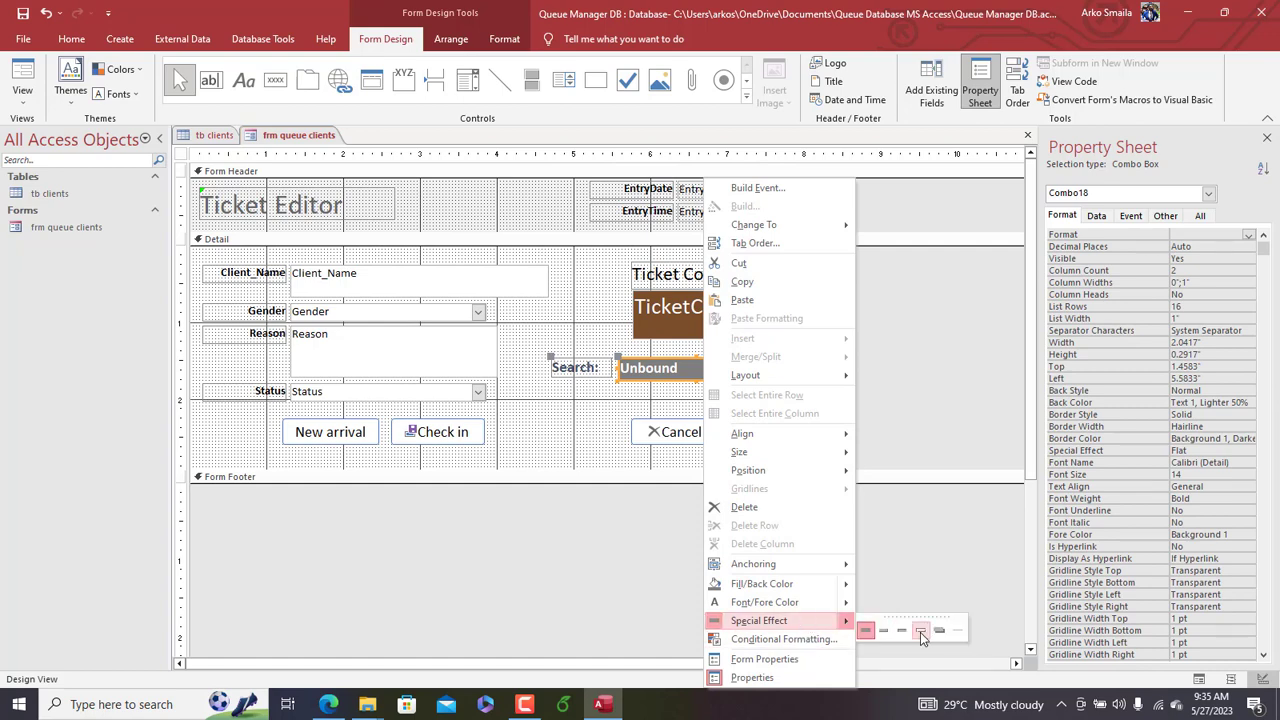
left_click(920, 632)
key("ctrl+z")
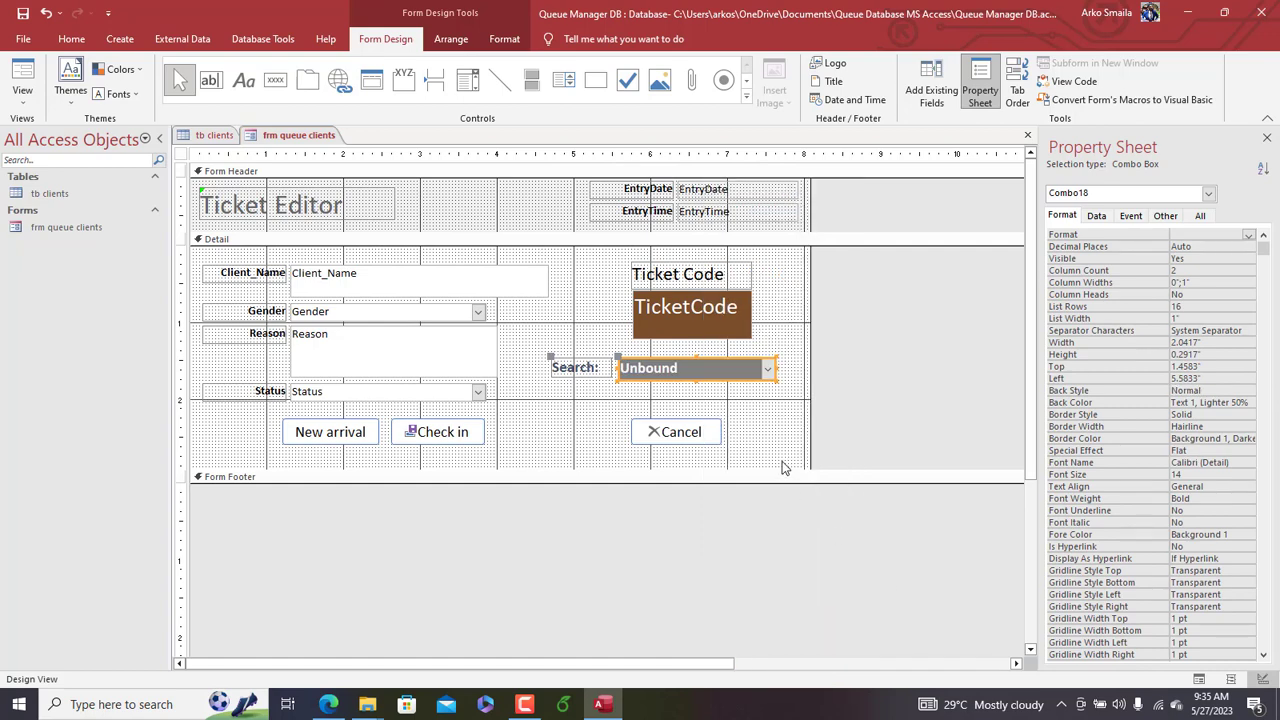
right_click(736, 378)
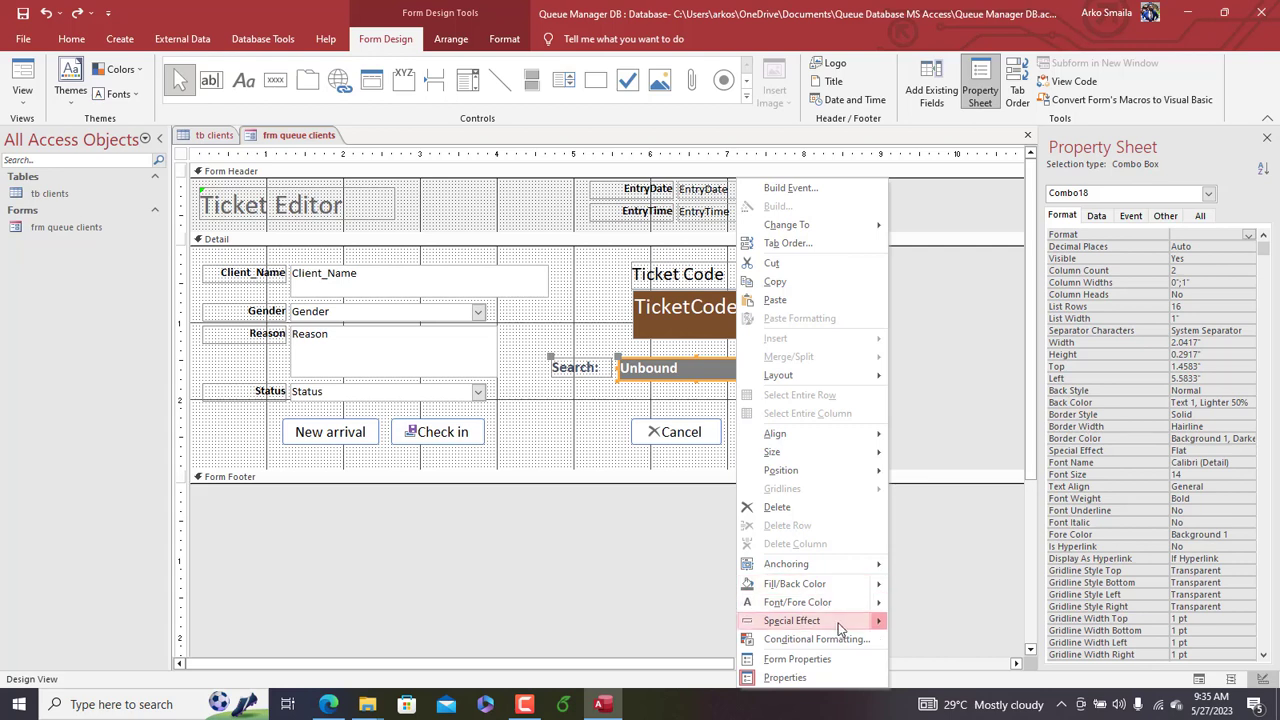
mouse_move(841, 622)
left_click(949, 632)
left_click(770, 445)
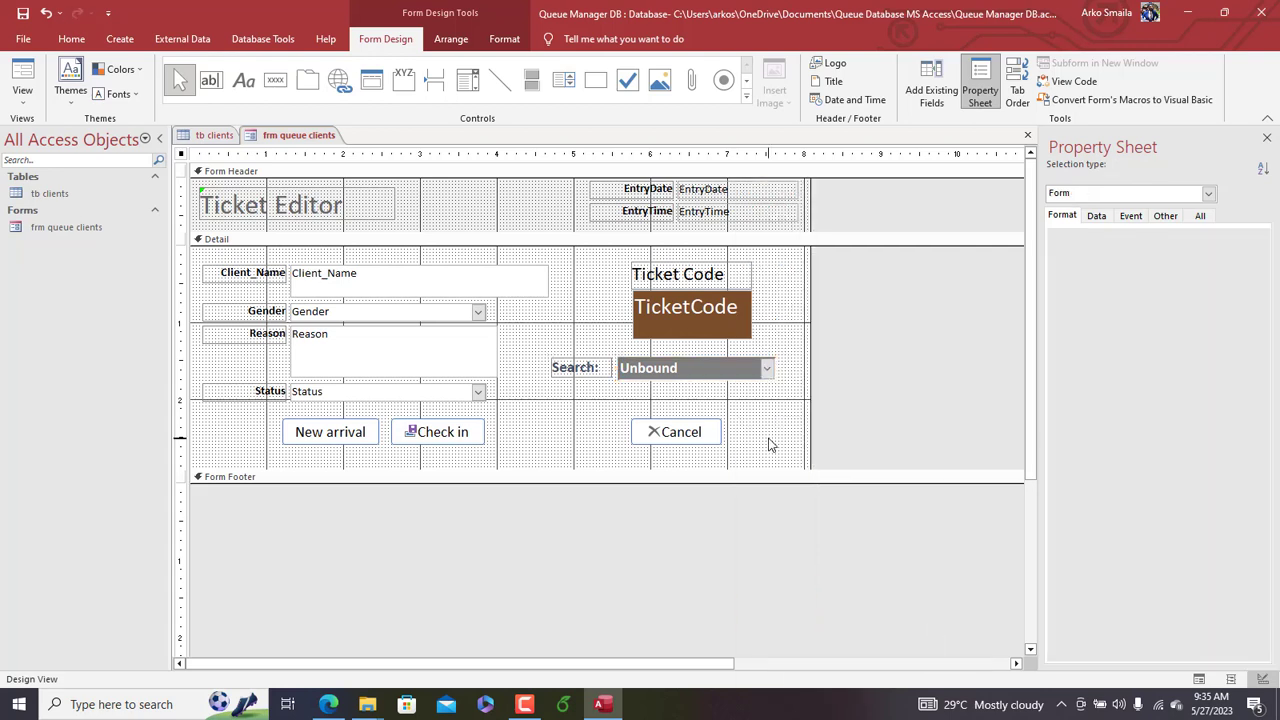
right_click(306, 140)
Step: In Form View, check in the displayed client twice, confirming each Success message, then close the form
left_click(347, 222)
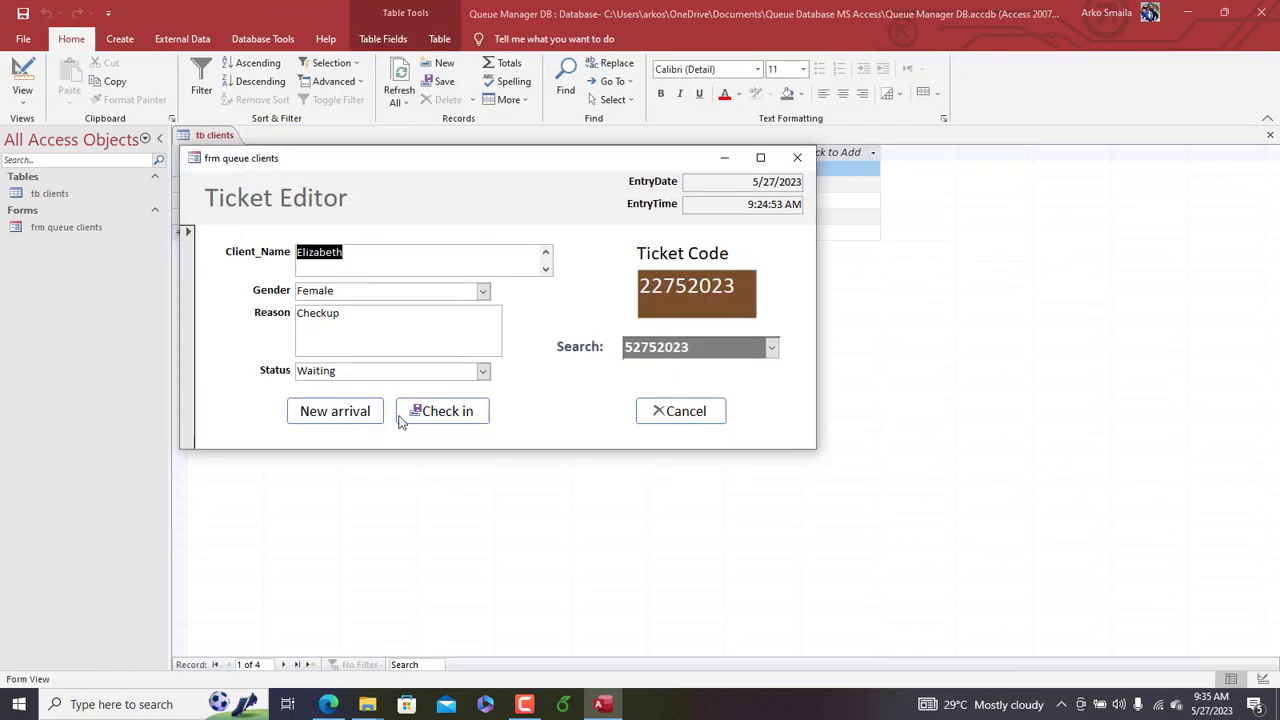
left_click(446, 418)
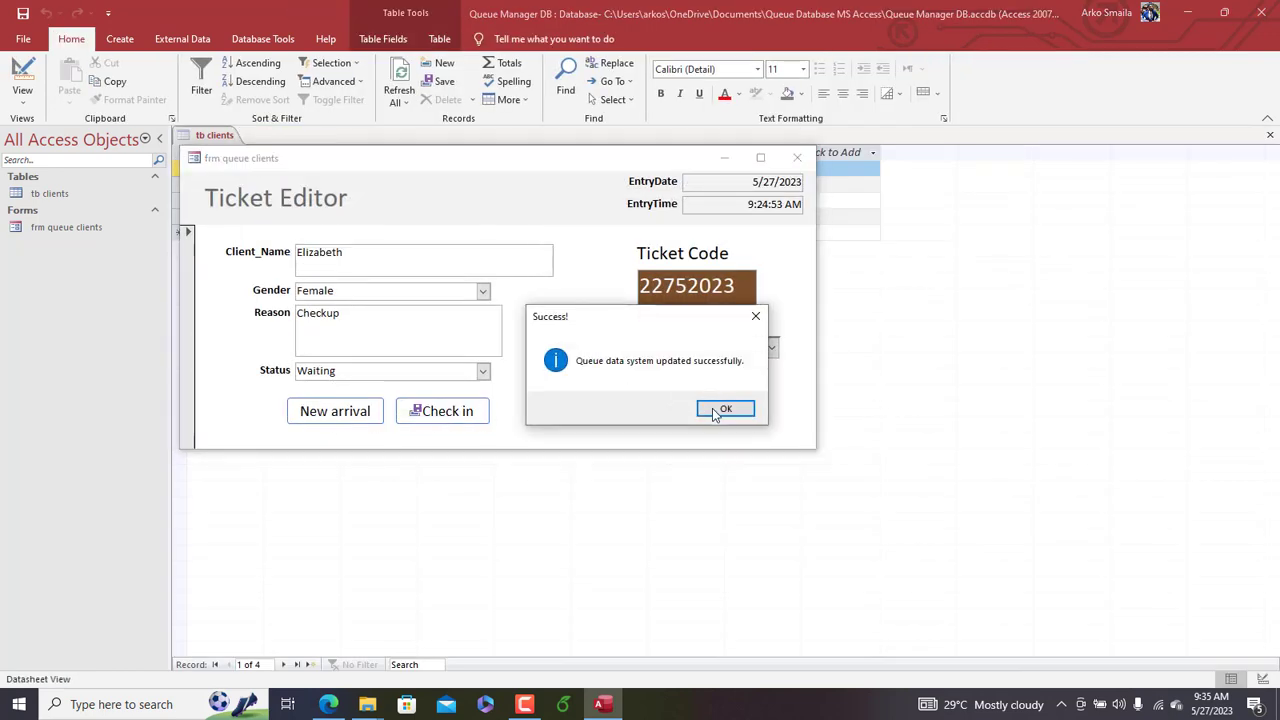
left_click(712, 408)
left_click(474, 411)
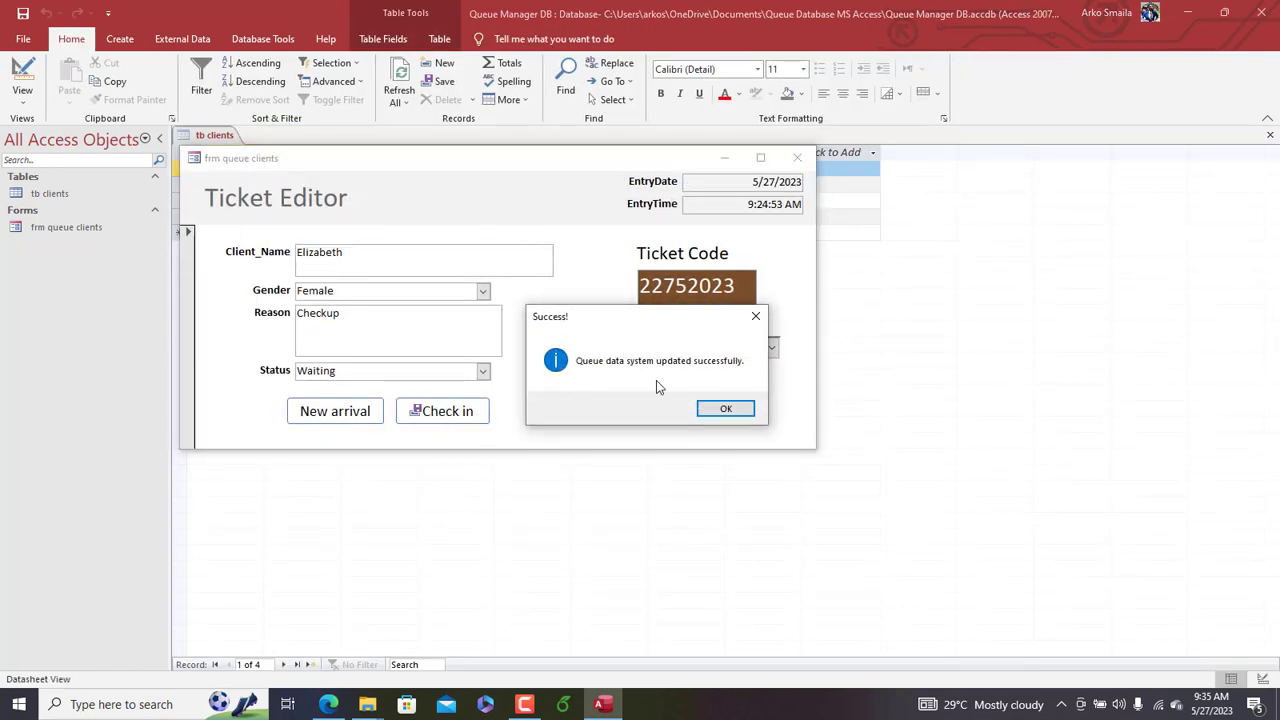
left_click(727, 408)
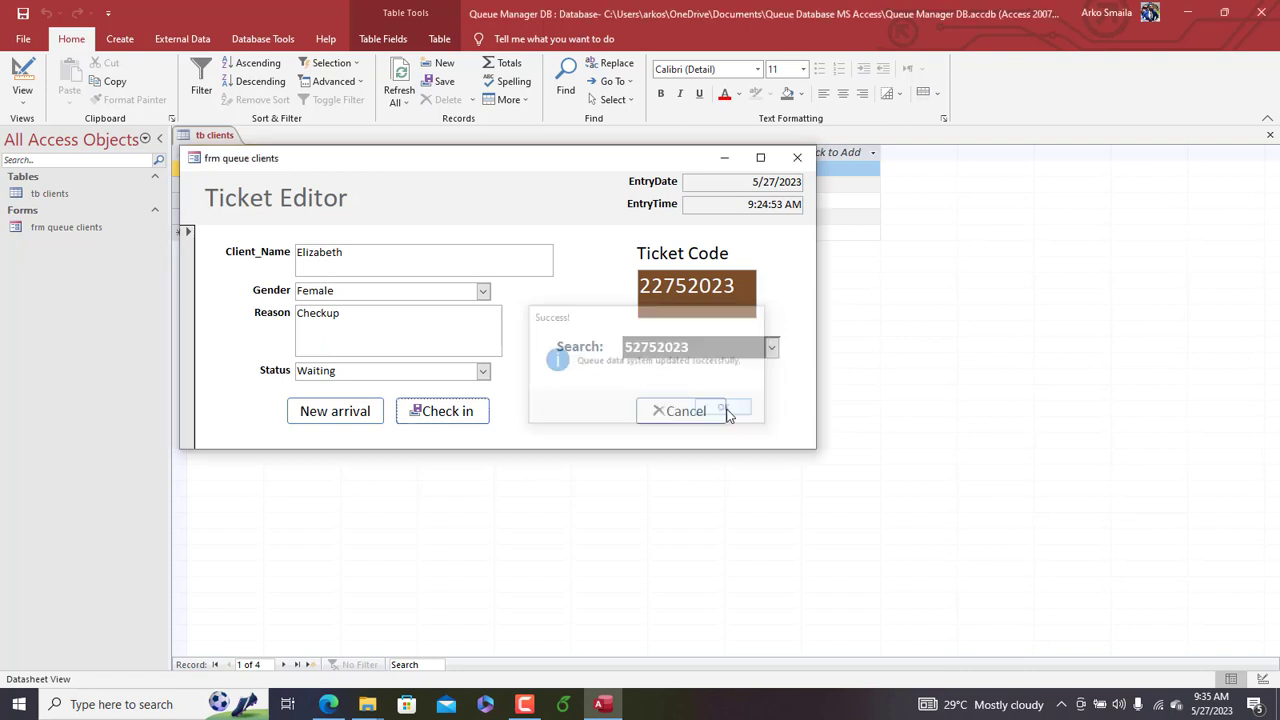
left_click_drag(619, 162, 737, 160)
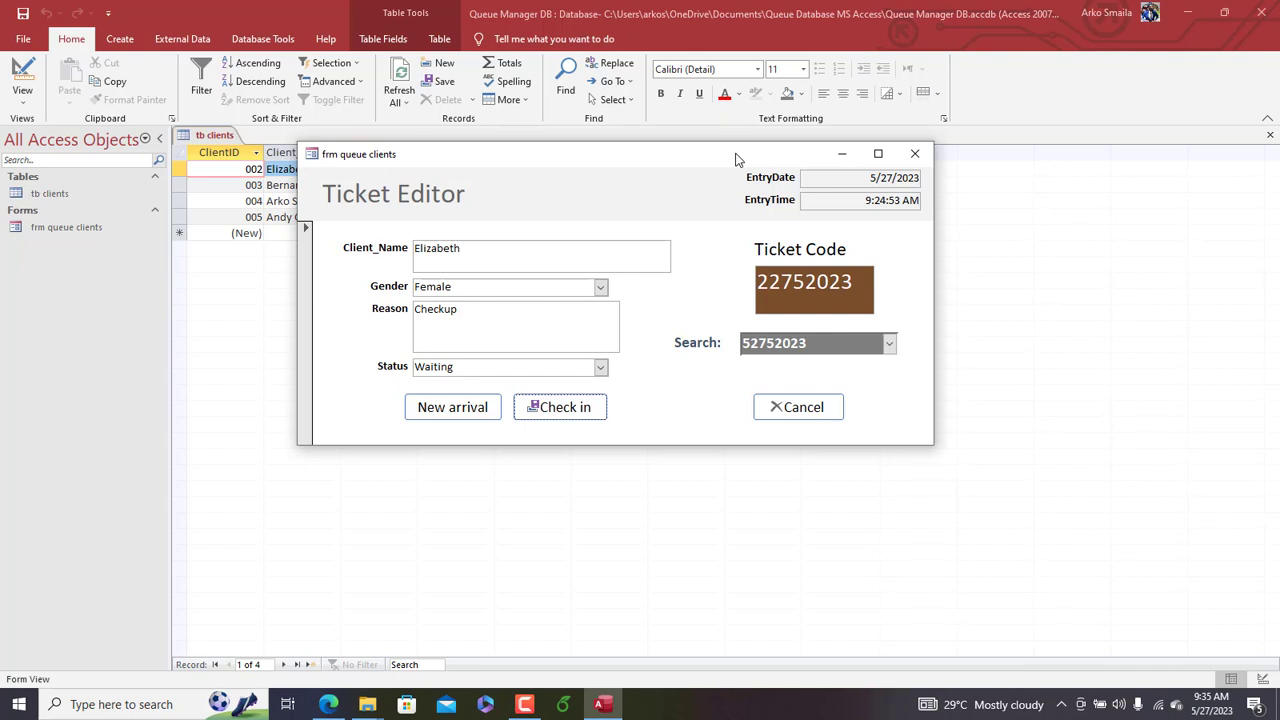
left_click(916, 154)
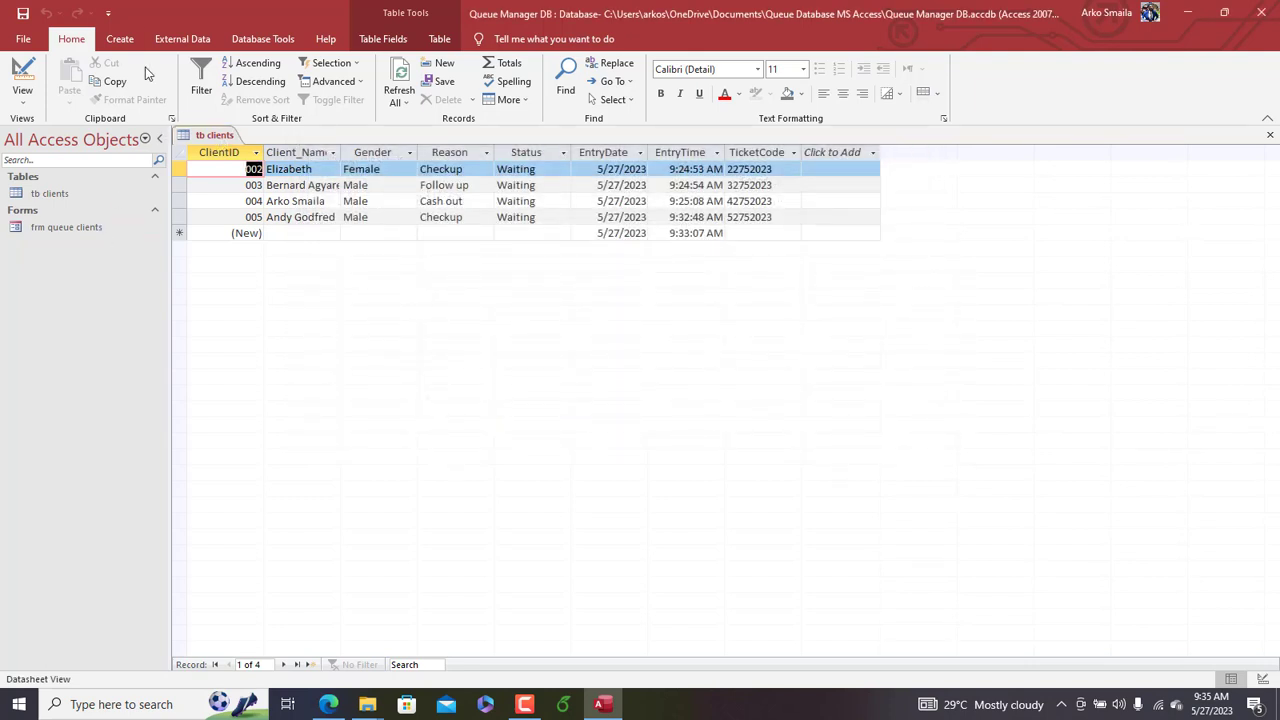
Step: Start a new query in Design View on the tb clients table and enlarge its field list
left_click(120, 39)
left_click(252, 92)
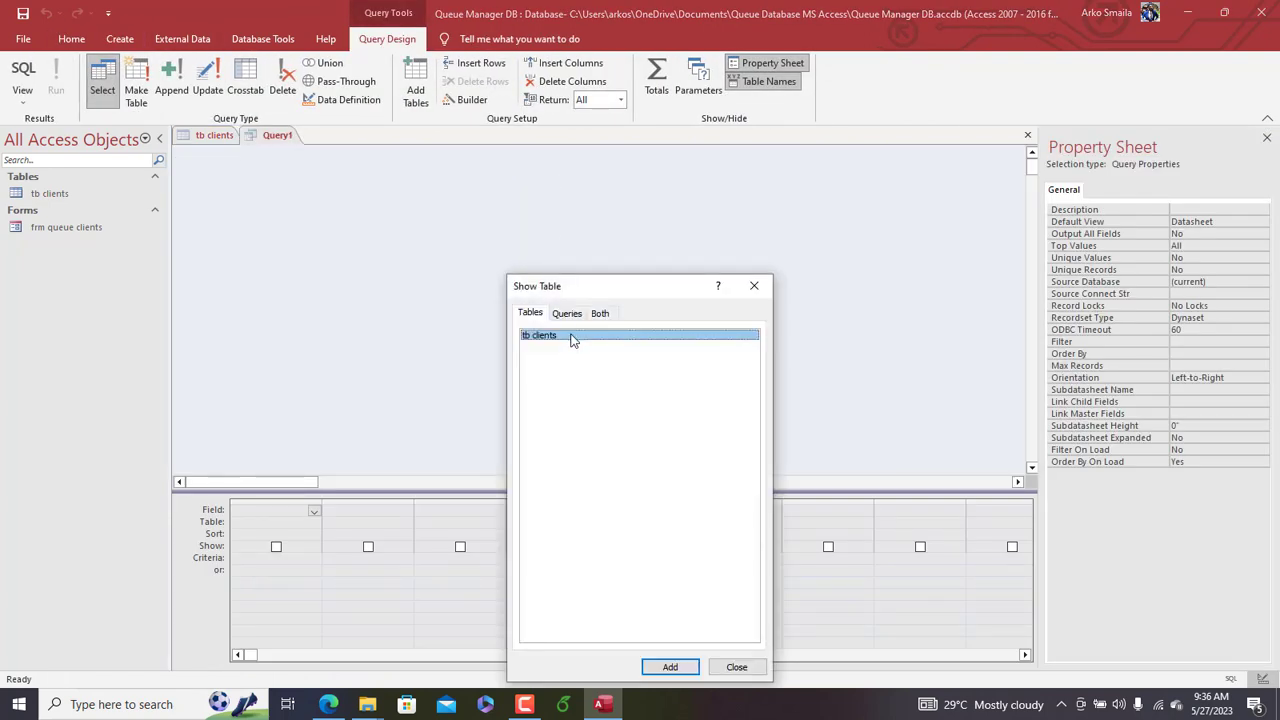
left_click_drag(560, 290, 536, 217)
double_click(547, 264)
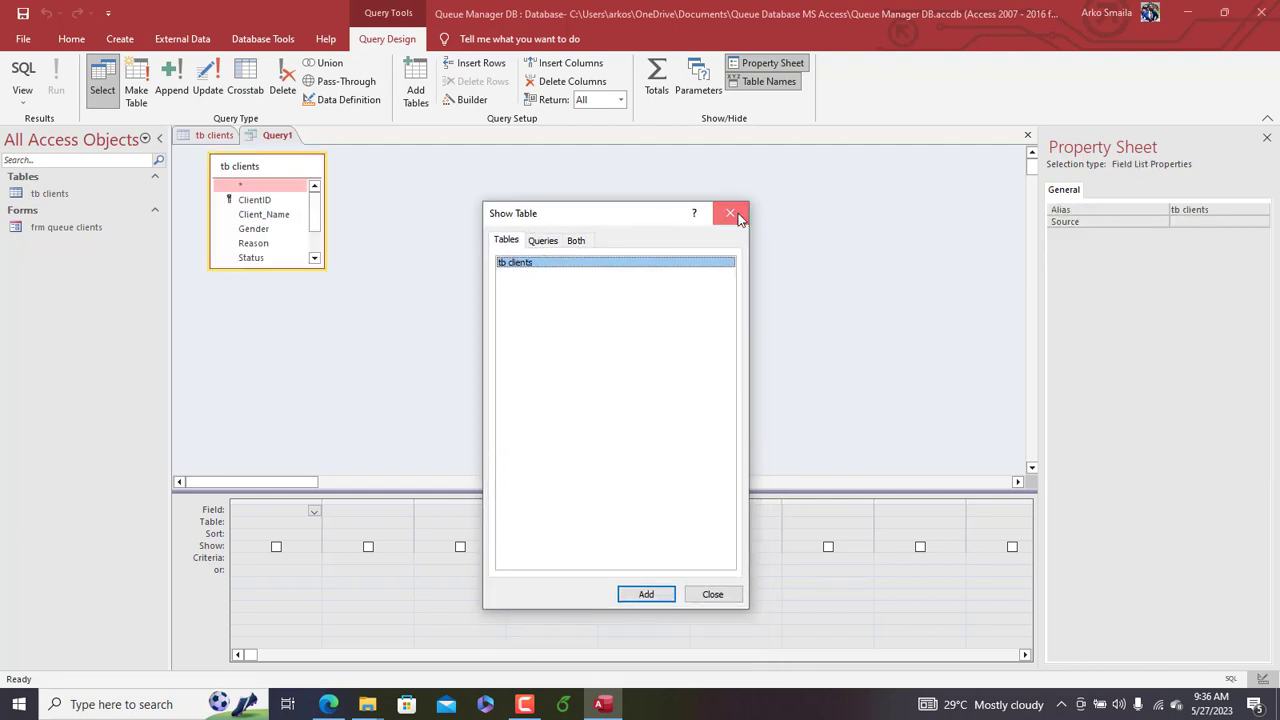
left_click(730, 213)
left_click_drag(320, 275, 348, 341)
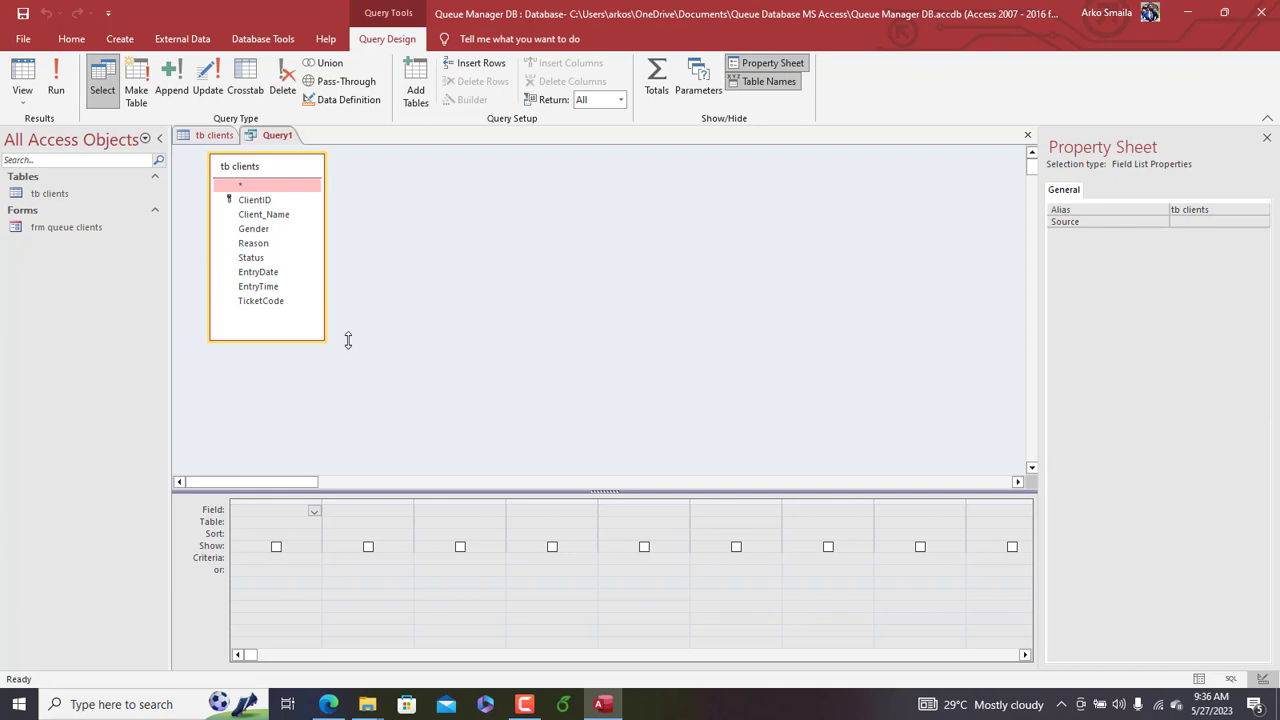
Step: Add Client_Name, Gender, TicketCode, Status and EntryTime to the query grid
double_click(272, 218)
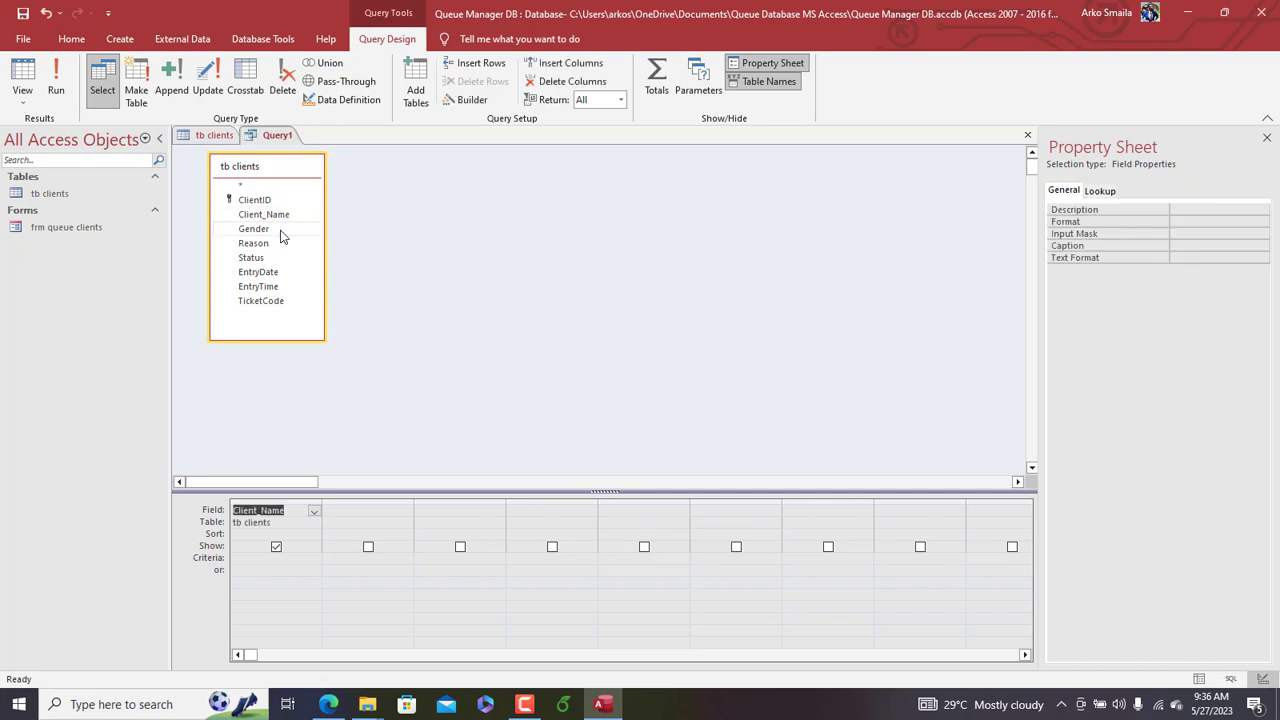
double_click(272, 230)
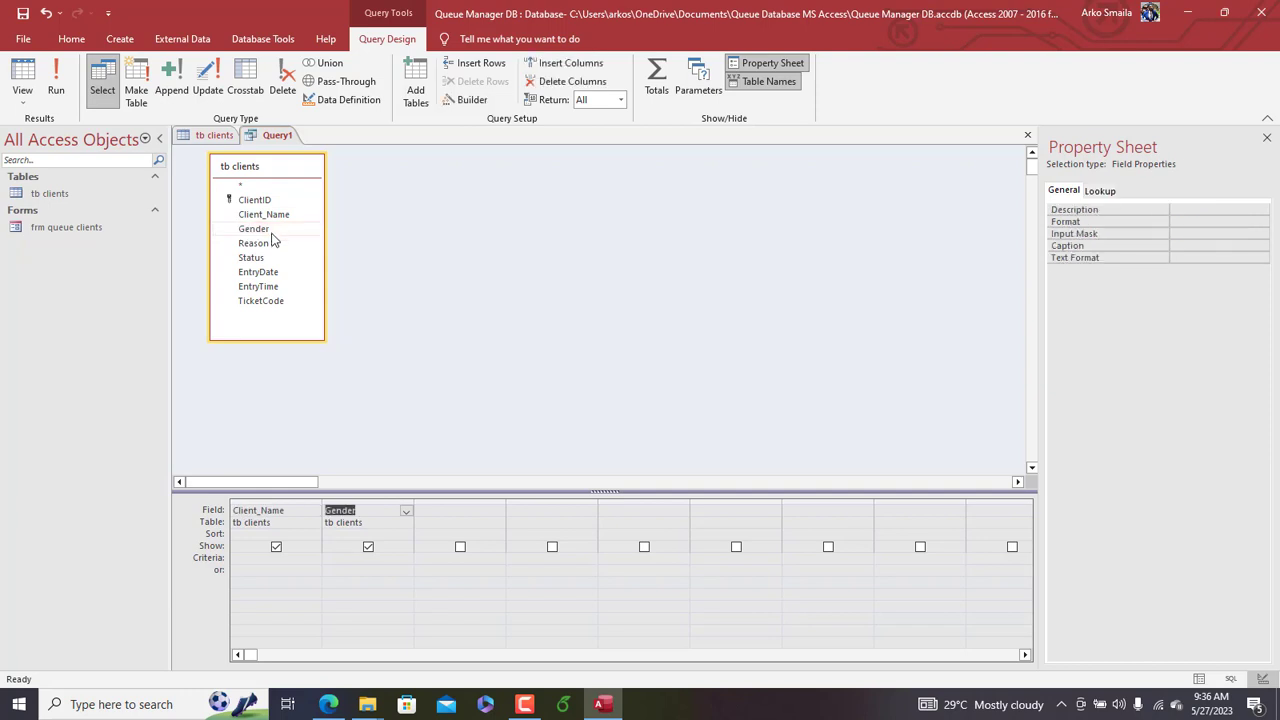
double_click(286, 304)
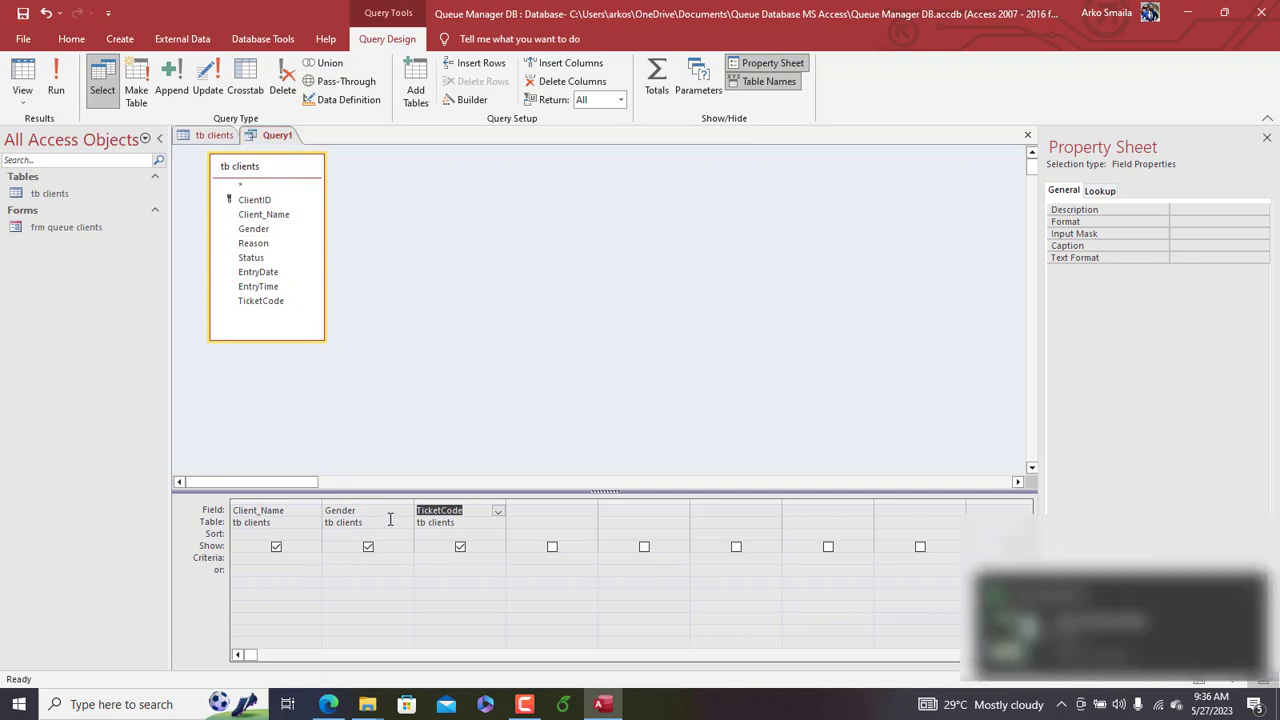
double_click(251, 258)
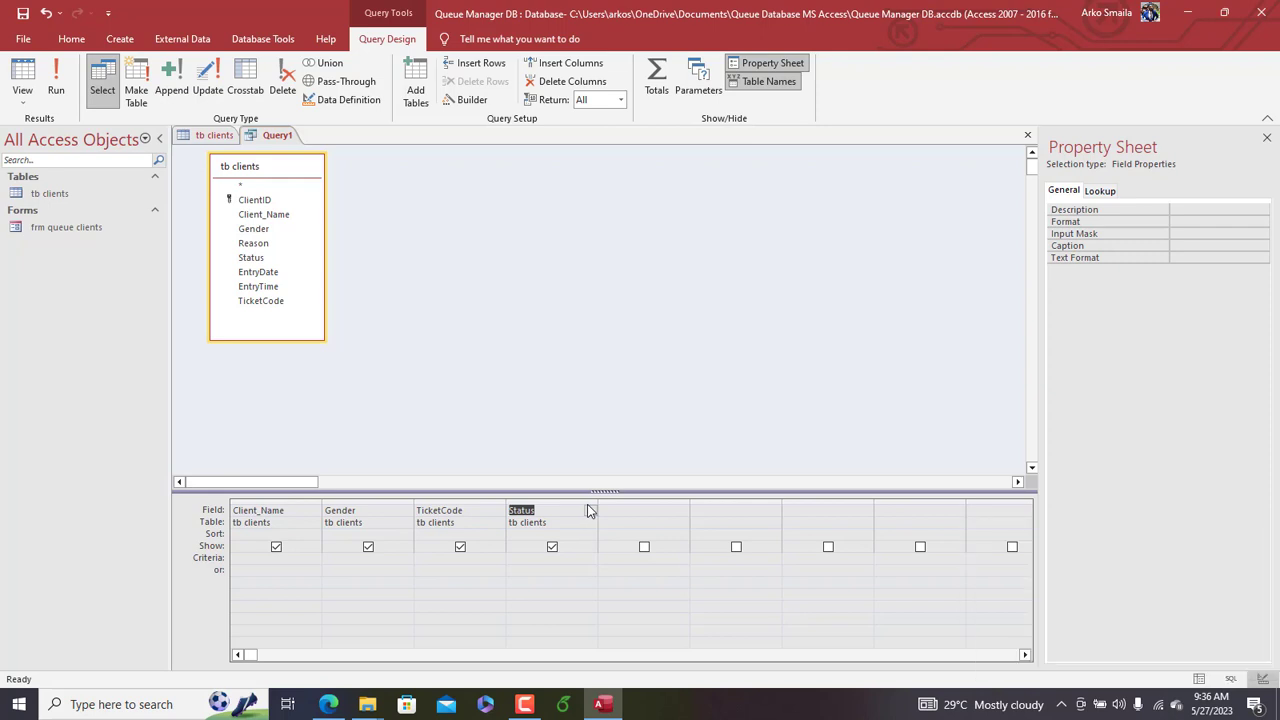
double_click(257, 288)
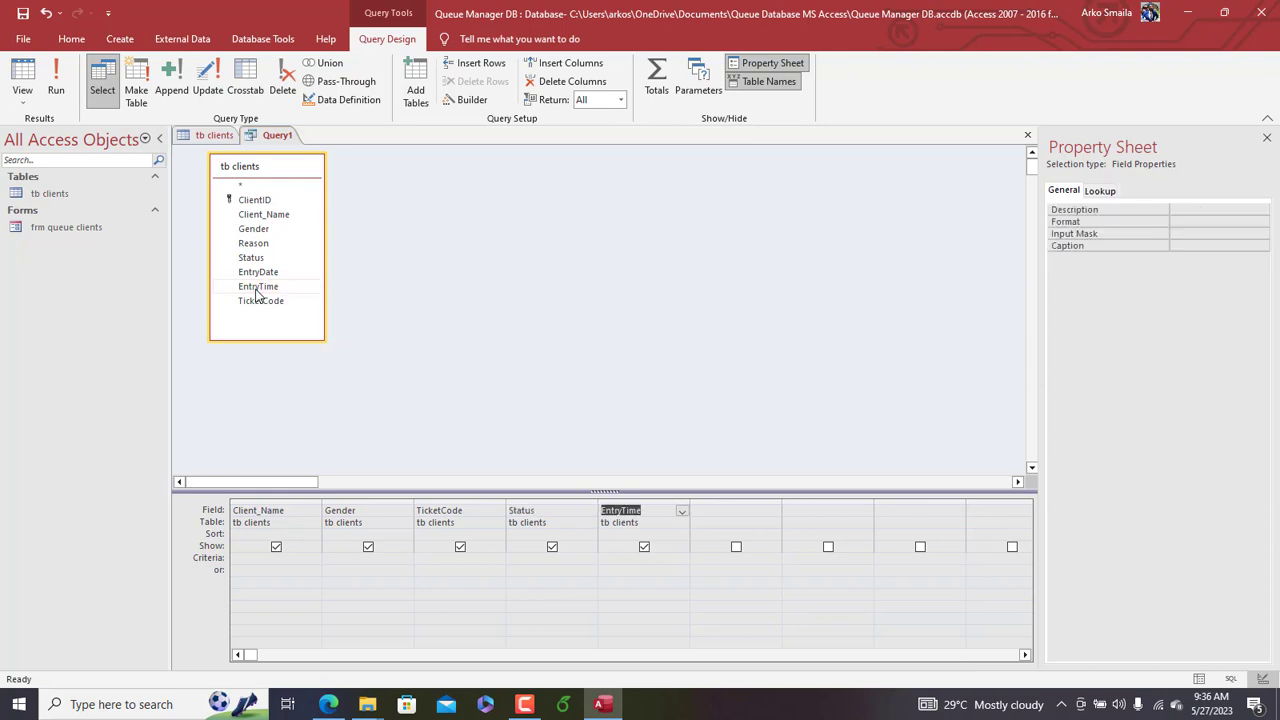
left_click(519, 558)
Step: Save the query as 'waiting qry' with Status criterion 'waiting' and run it
key("ctrl+s")
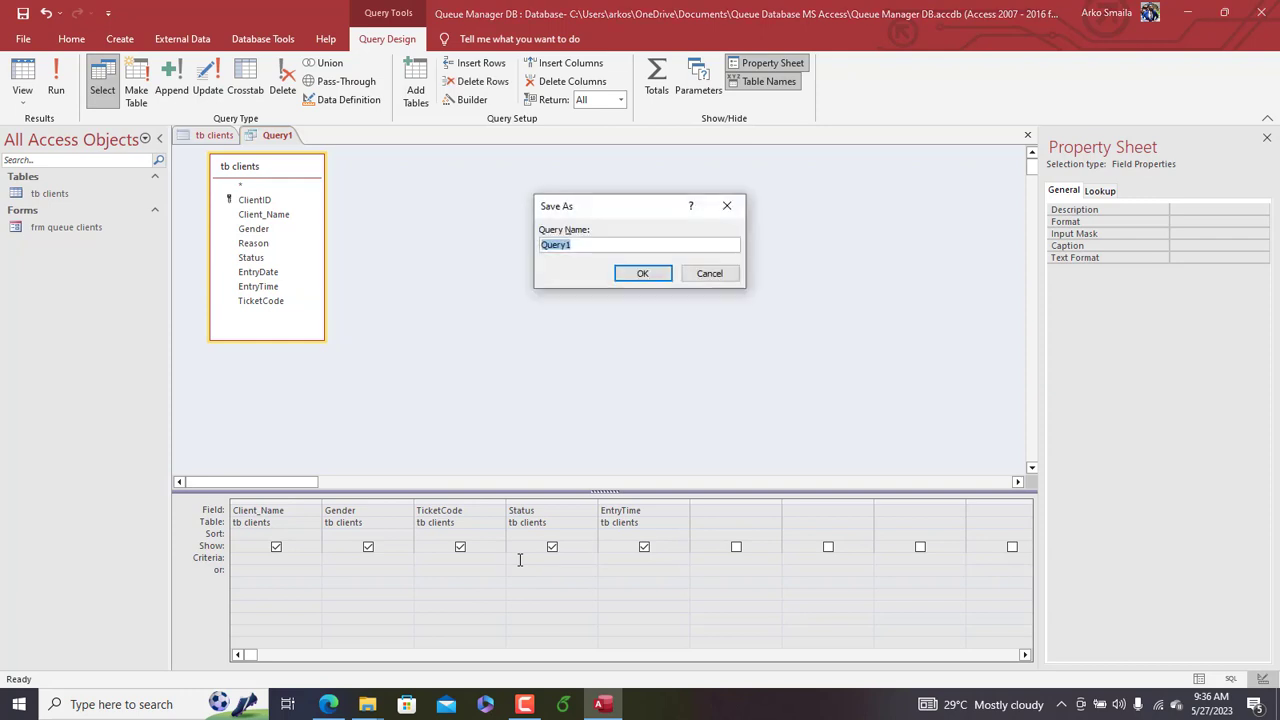
type("wa")
key("Return")
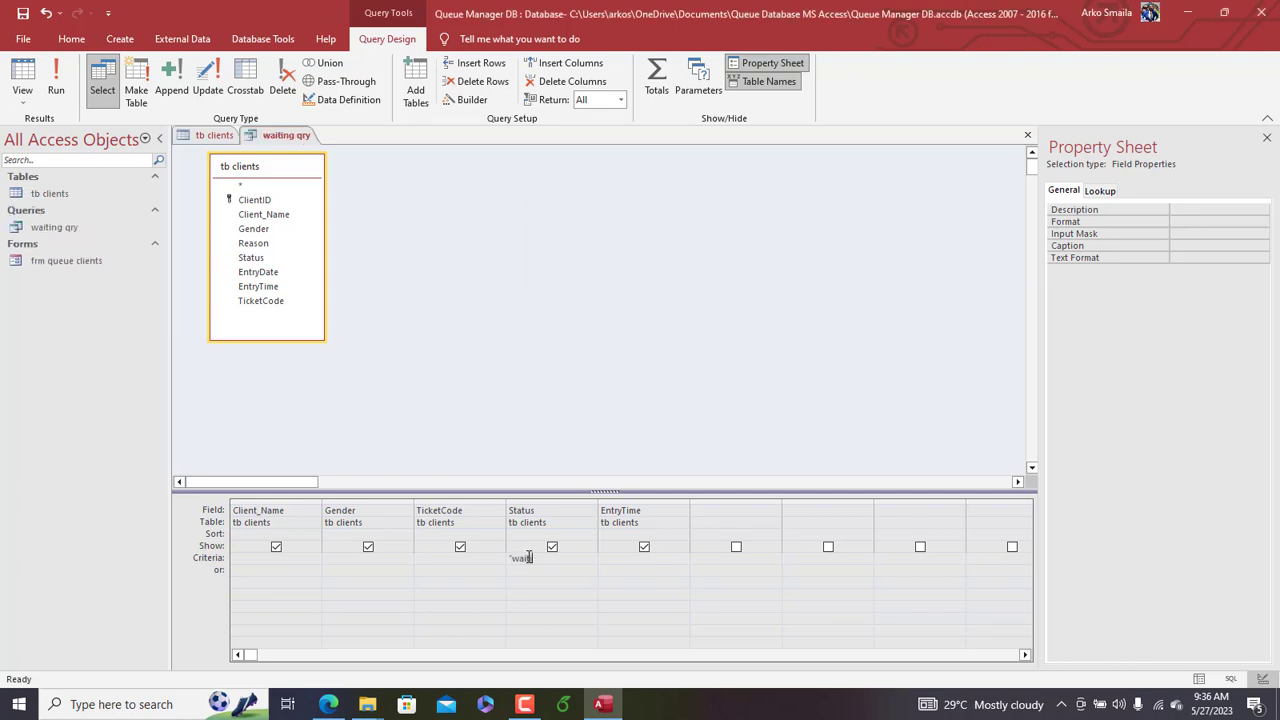
left_click(57, 85)
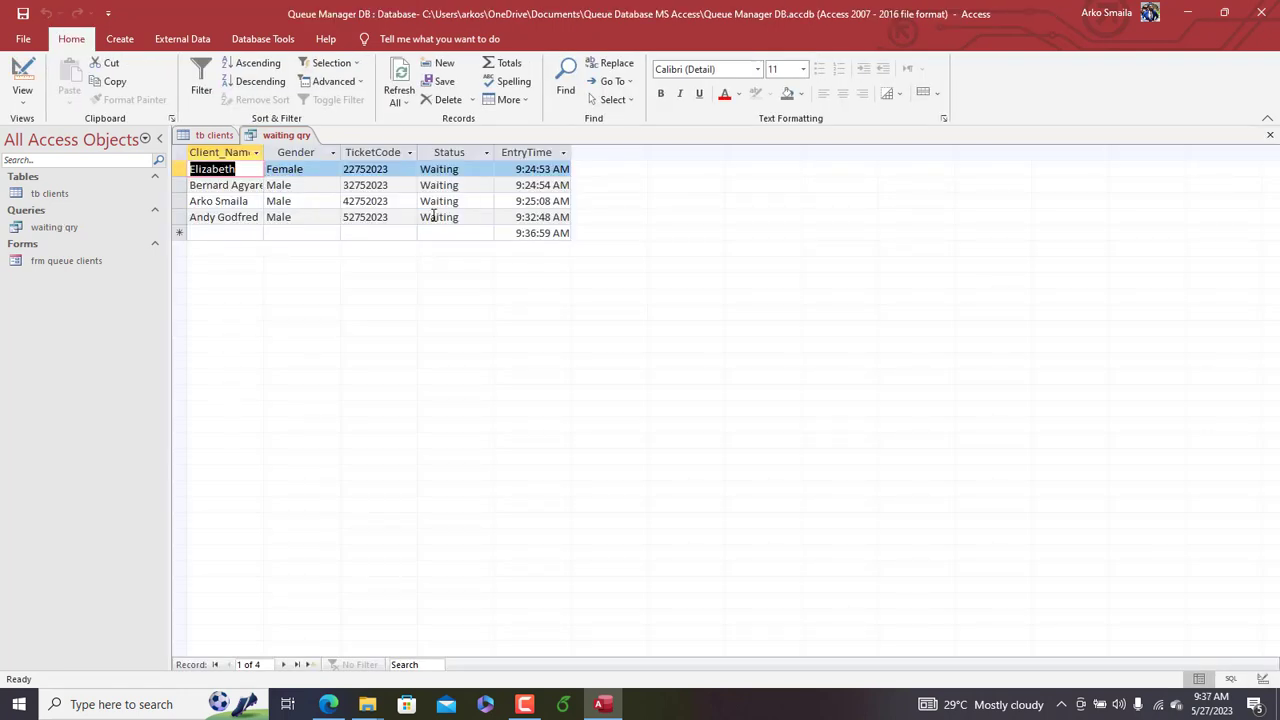
right_click(293, 139)
Step: Close all open objects and paste a copy of waiting qry named 'Served qry'
key("Escape")
left_click(69, 226)
right_click(69, 226)
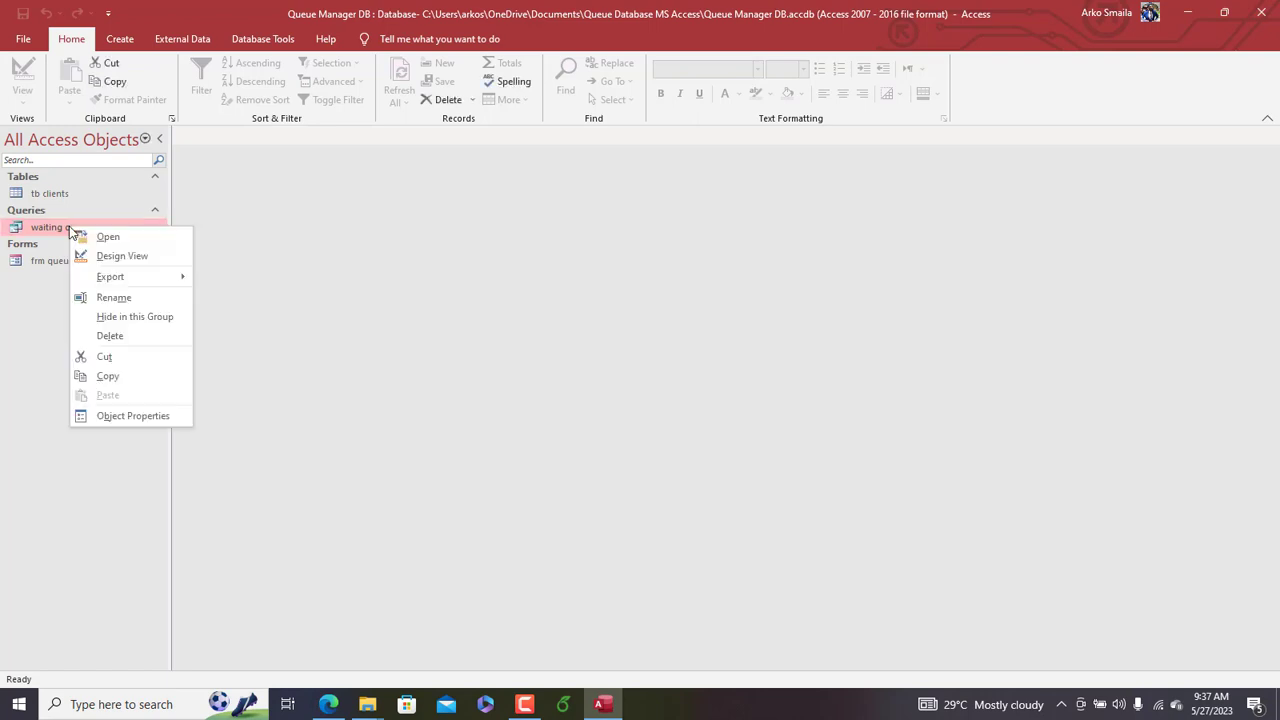
left_click(136, 374)
key("ctrl+v")
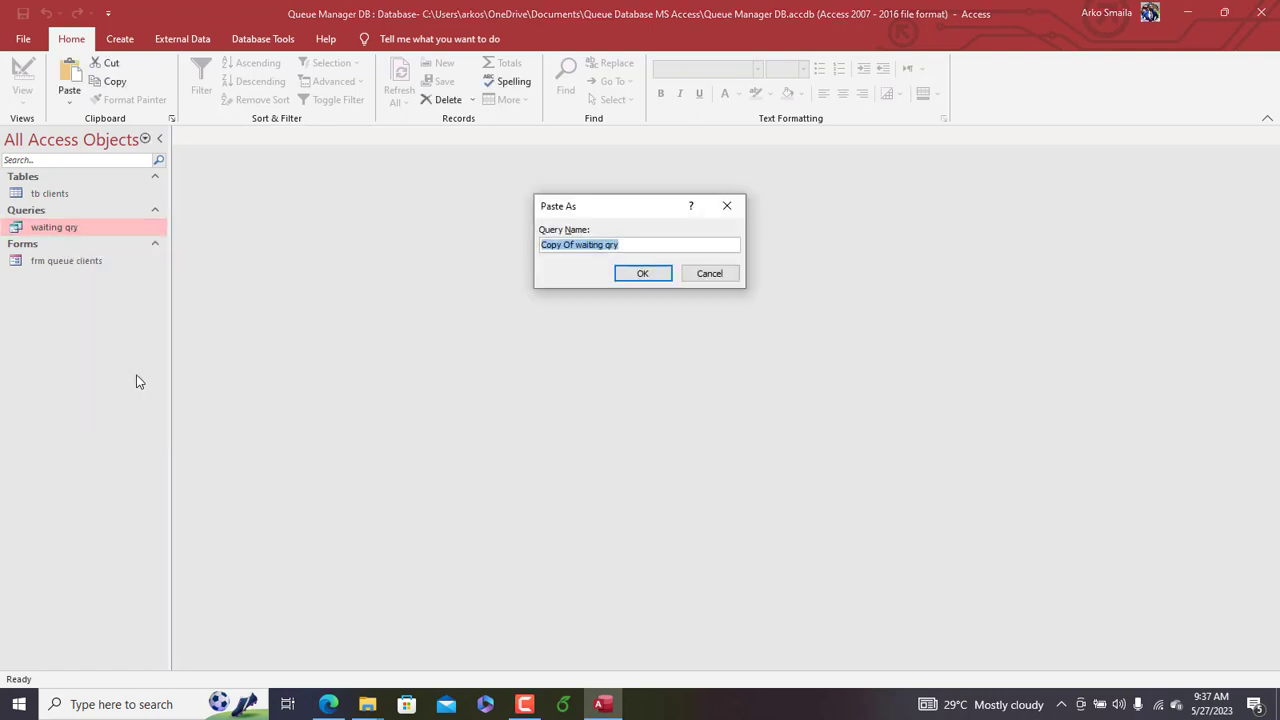
type("Served")
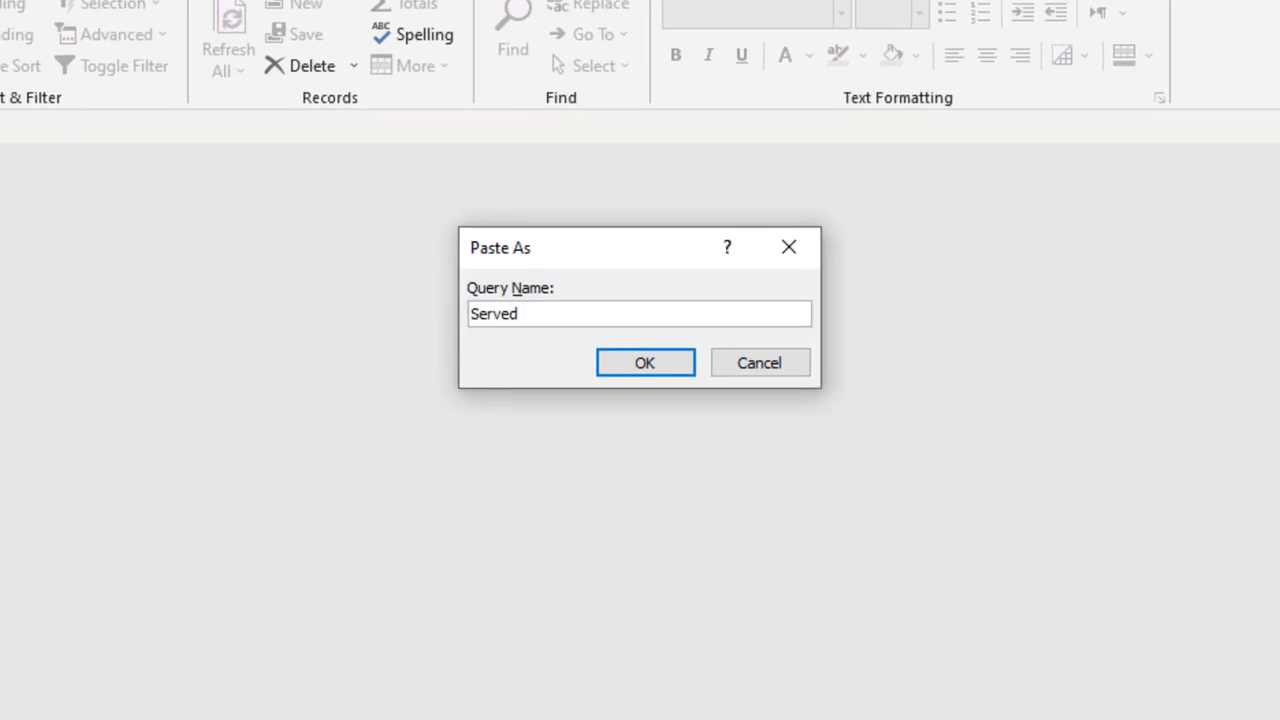
key("Return")
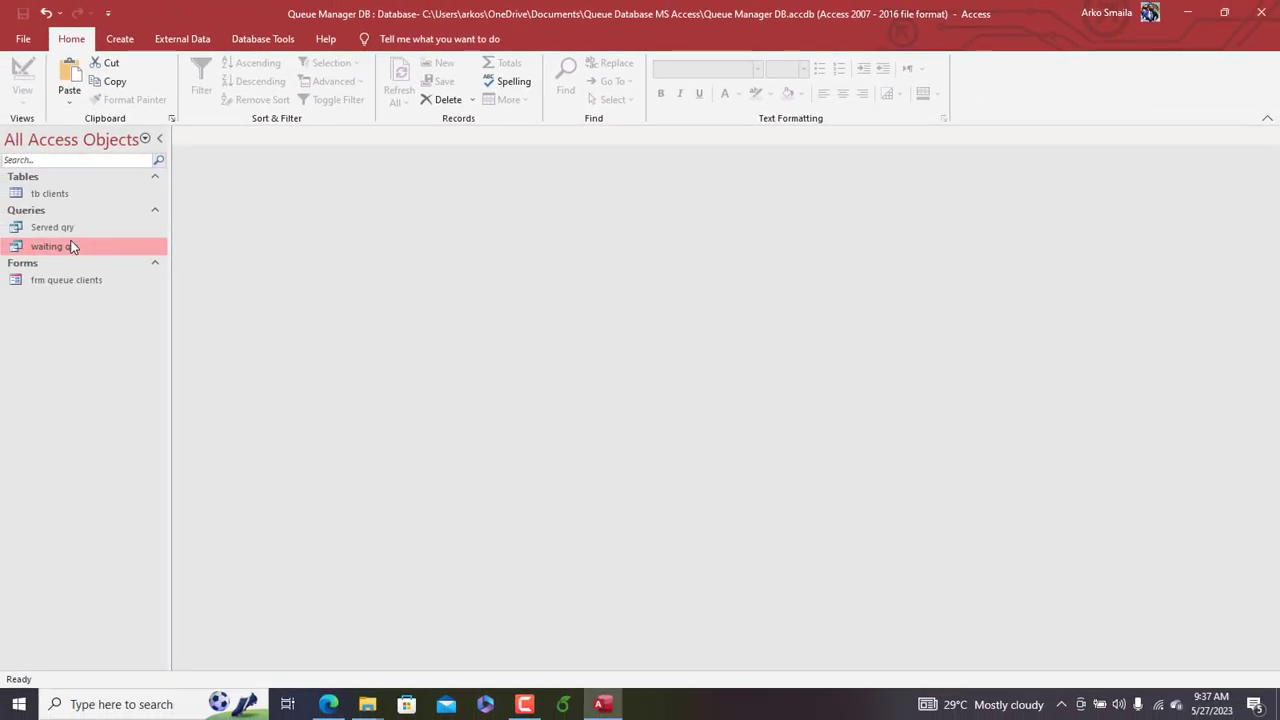
Step: Open Served qry in Design View
left_click(67, 231)
right_click(67, 236)
left_click(90, 260)
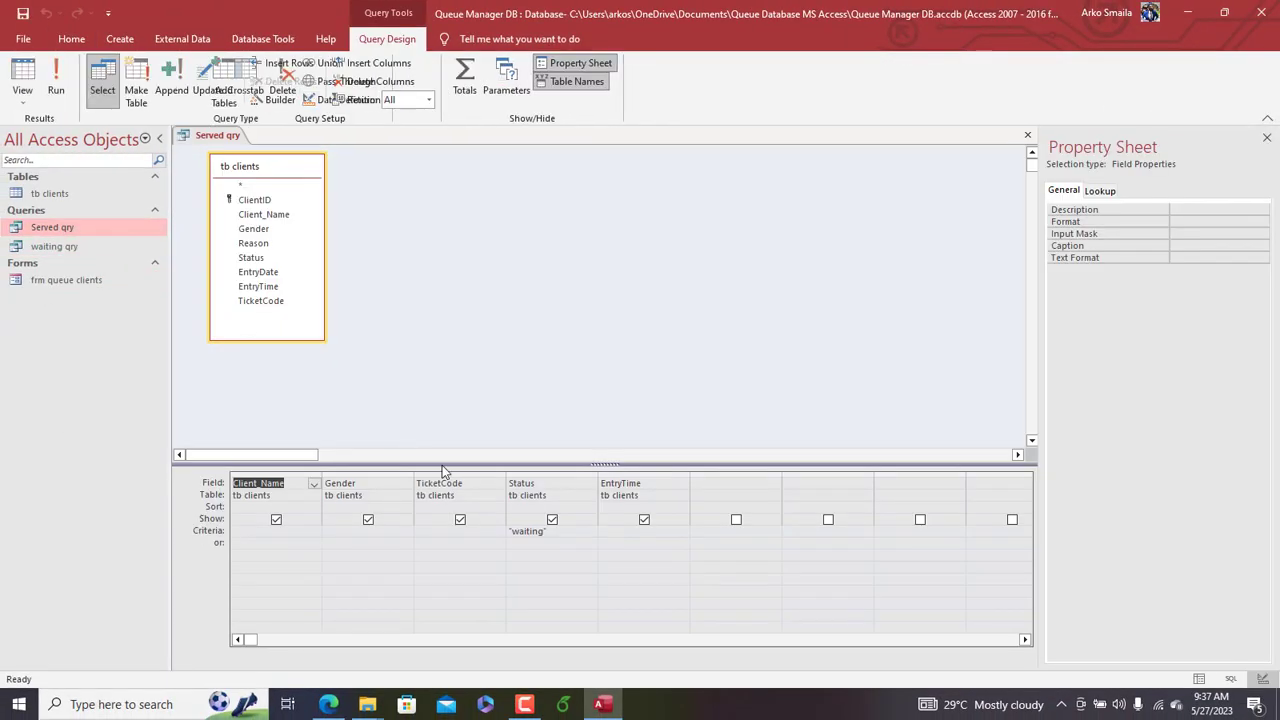
Step: Change the Status criterion to 'served' and run the query
double_click(524, 532)
type("serve")
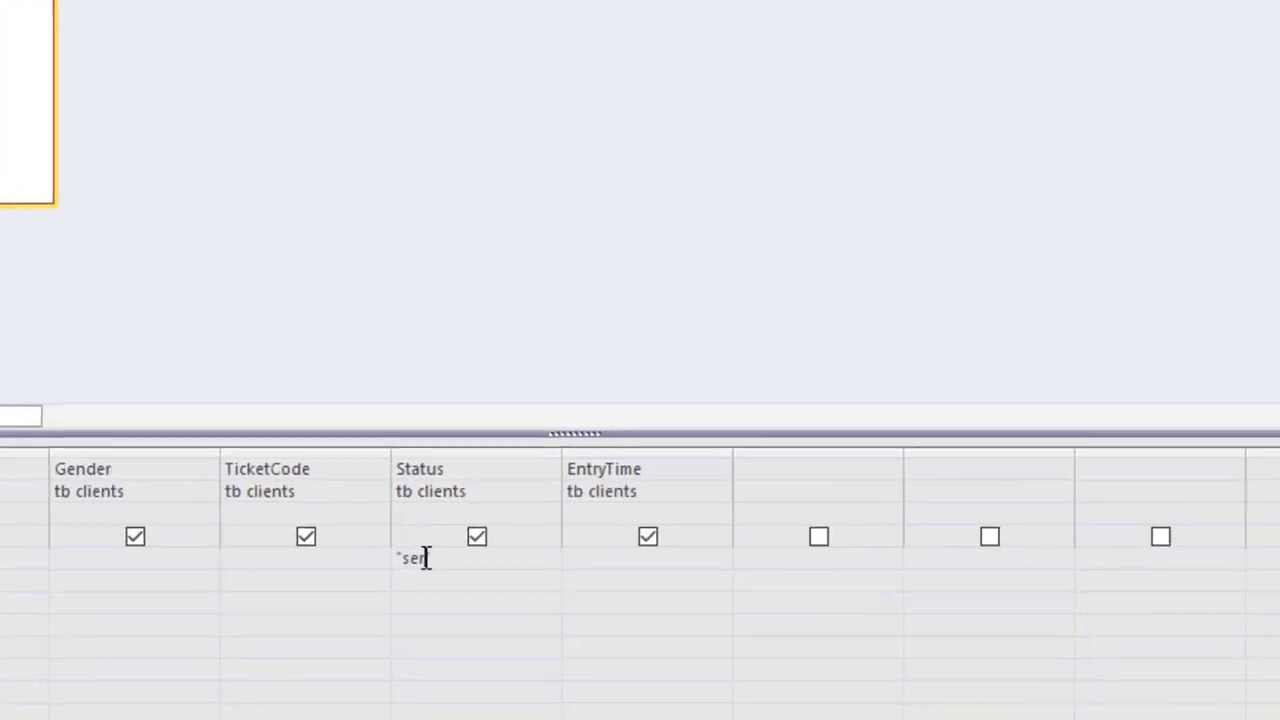
type("d")
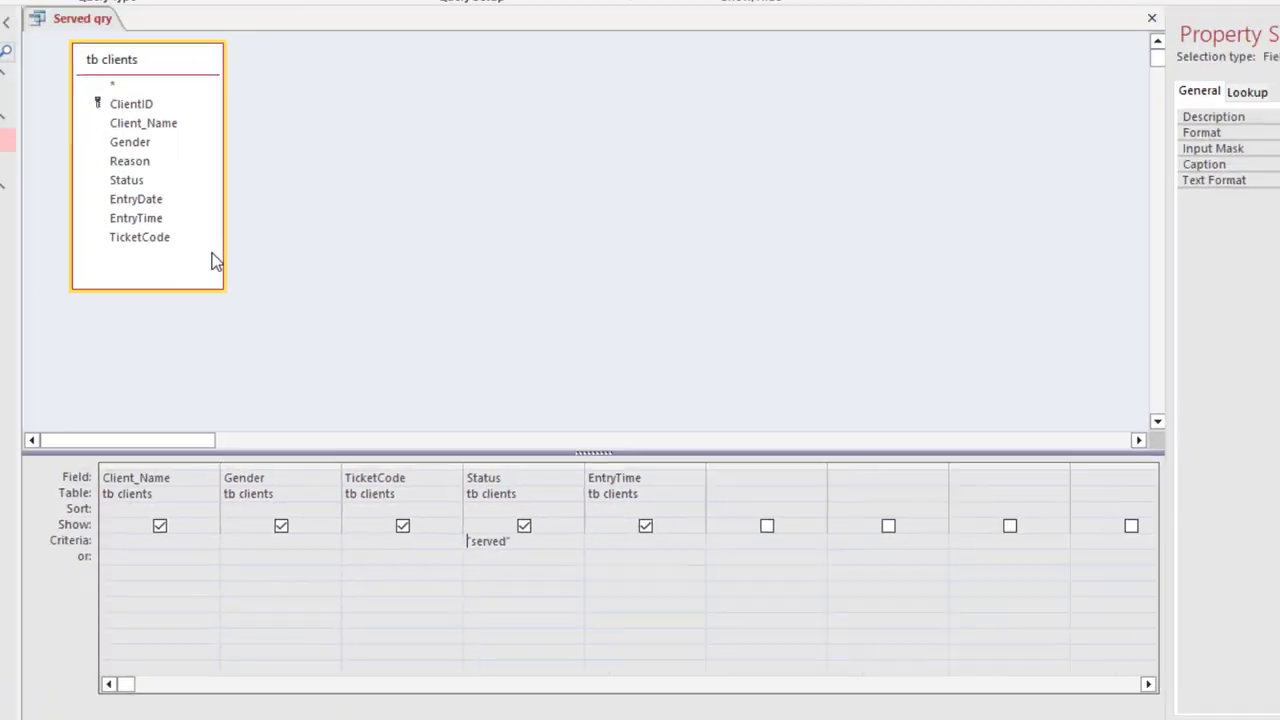
left_click(57, 90)
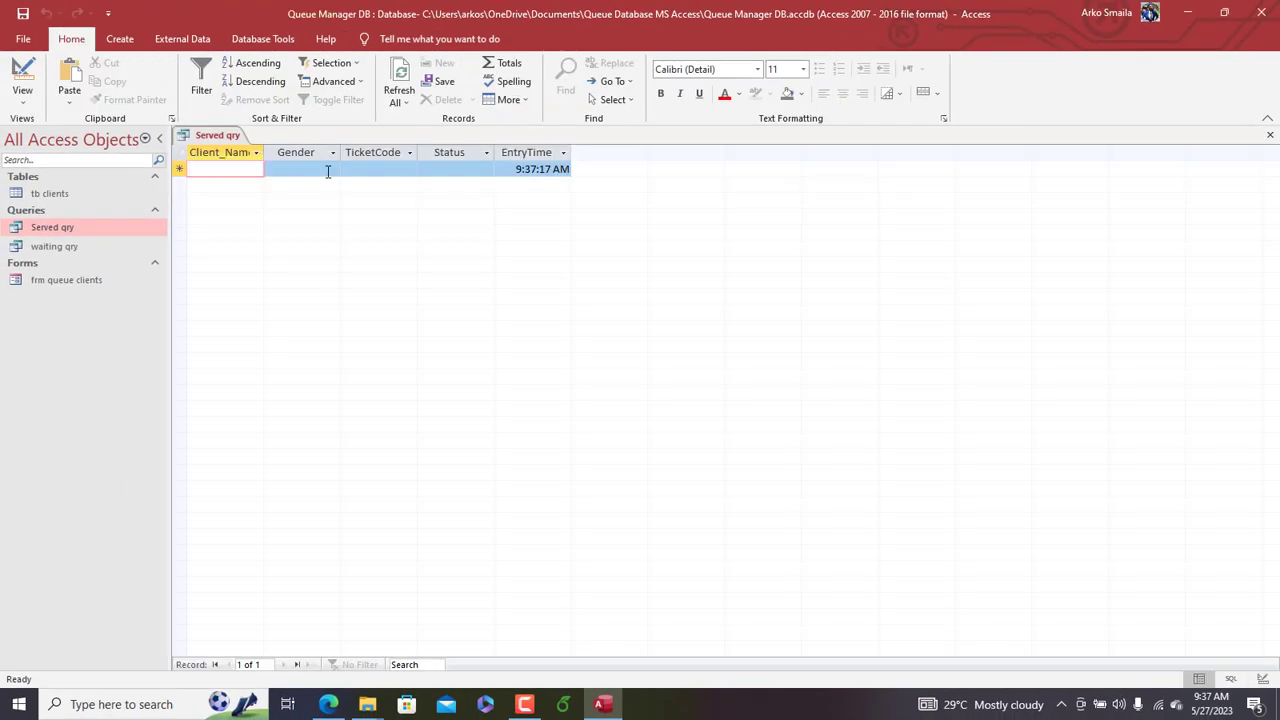
Step: In the tb clients table, set the Status of clients 005 and 004 to Served
double_click(94, 194)
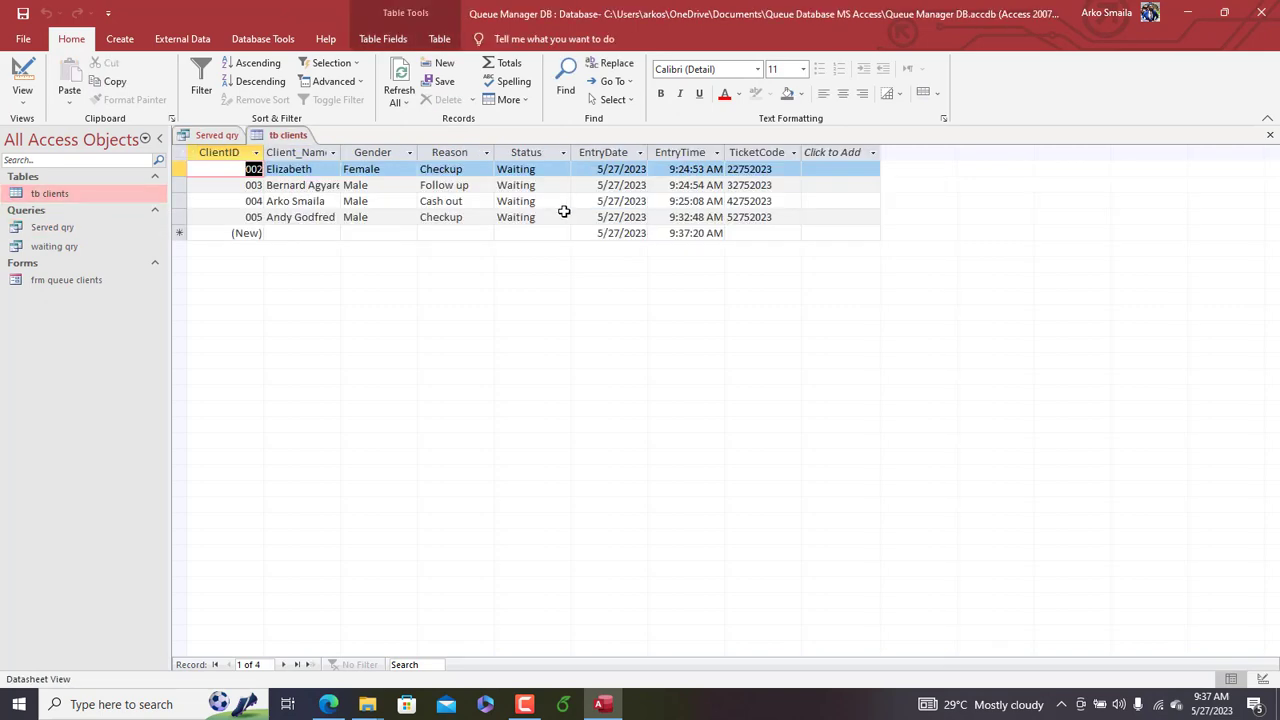
left_click(563, 218)
left_click(535, 247)
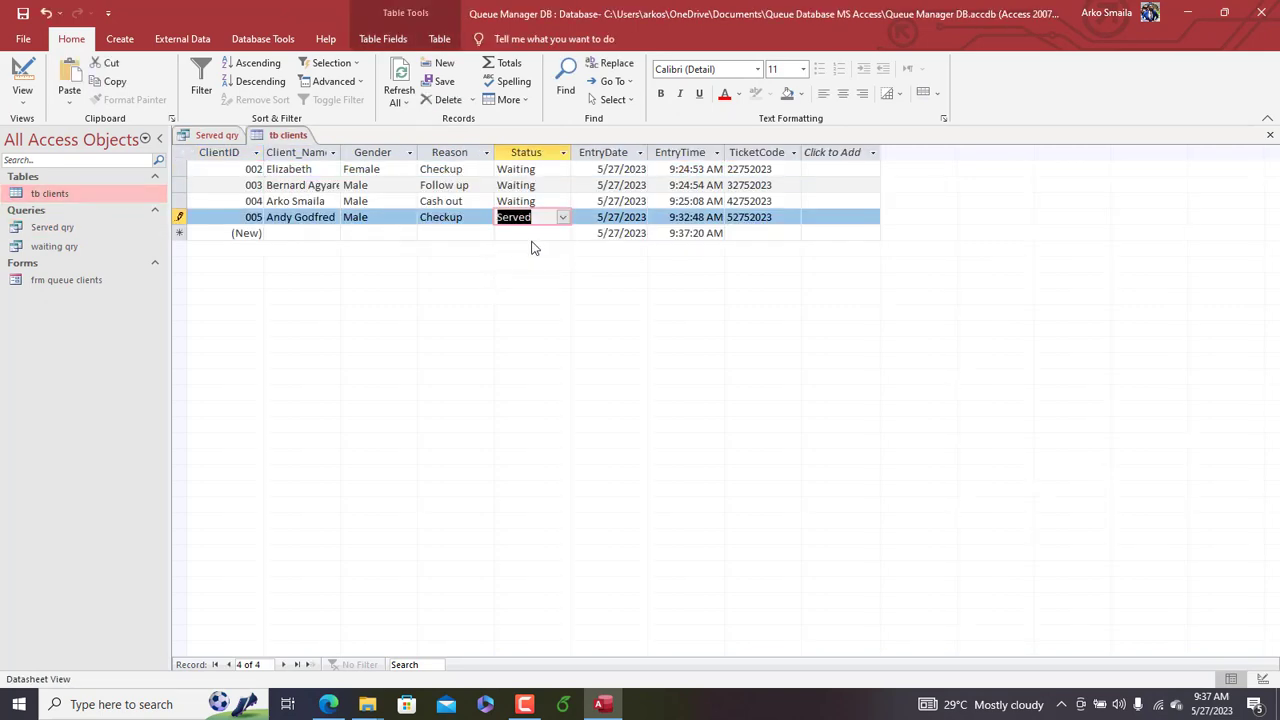
left_click(545, 201)
left_click(563, 201)
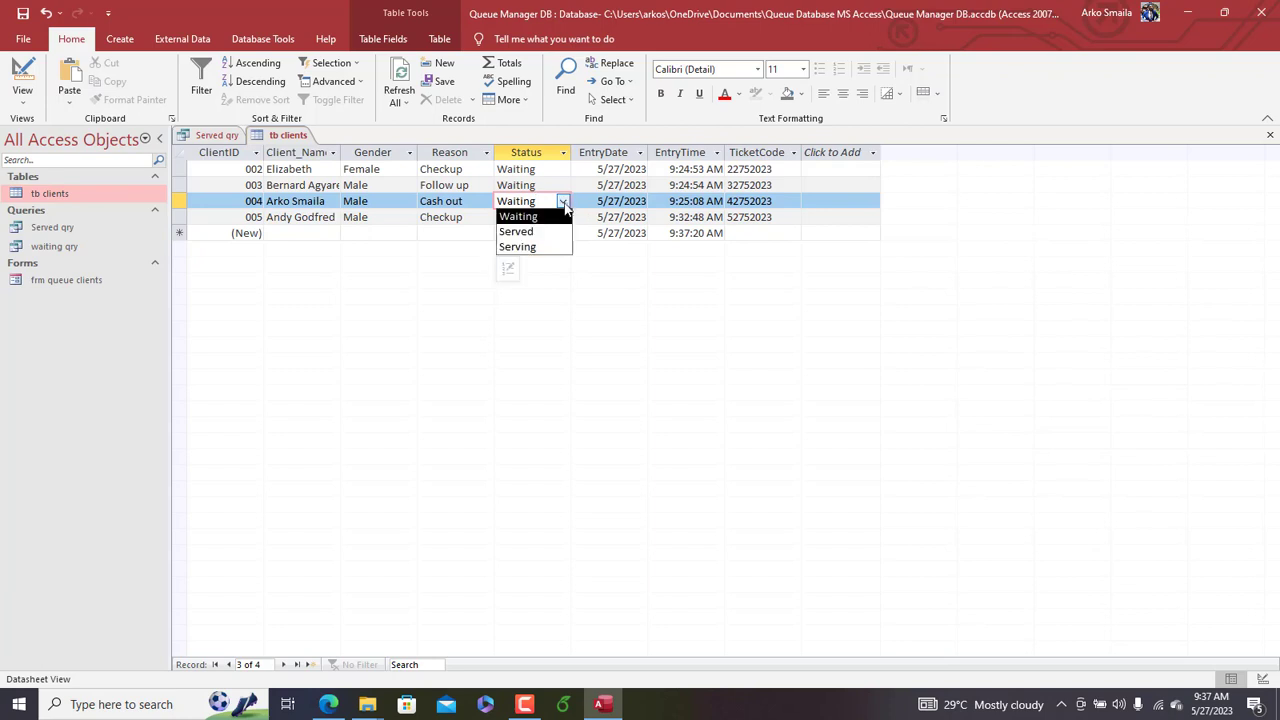
left_click(547, 233)
Step: Refresh Served qry's results so both newly served clients appear
left_click(217, 135)
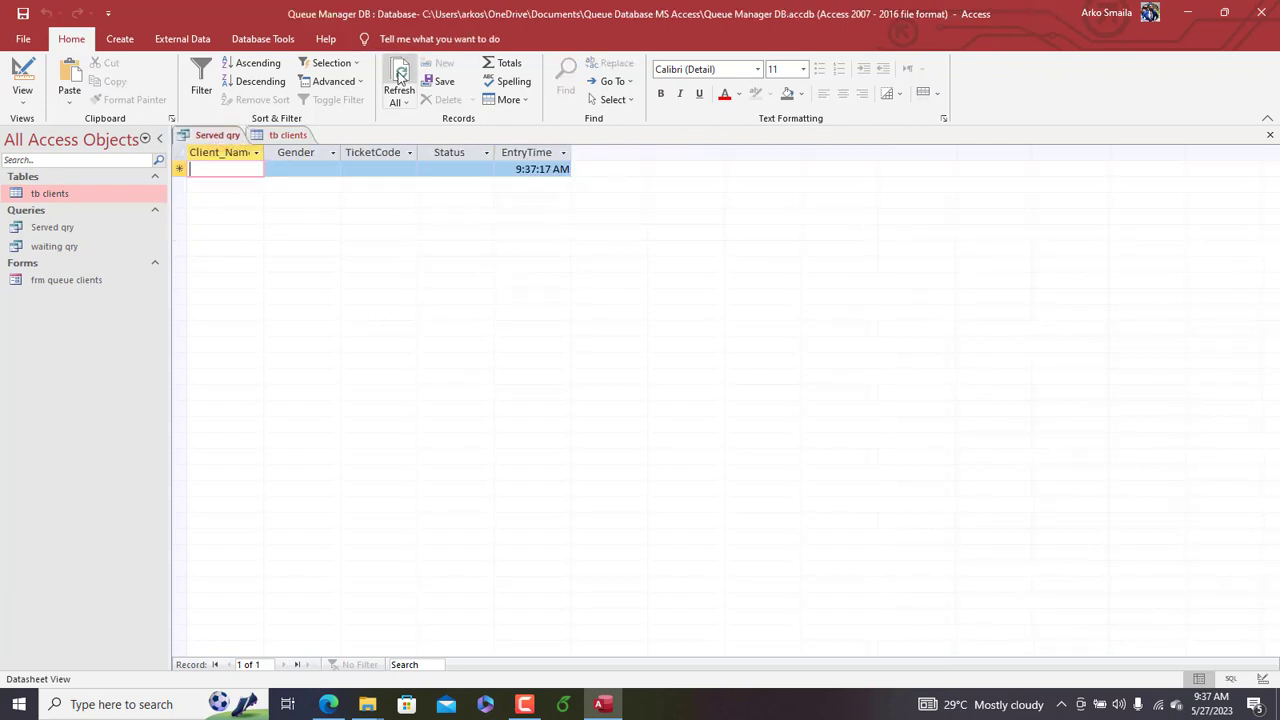
left_click(402, 76)
left_click(287, 135)
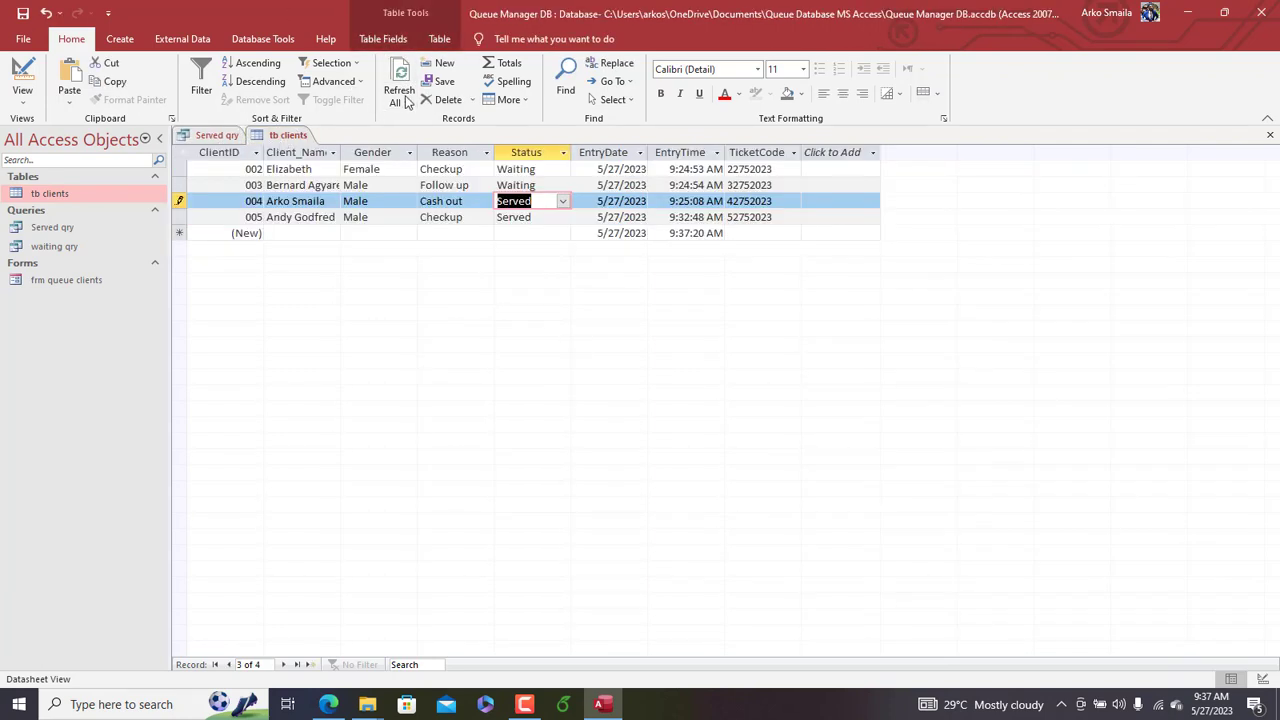
left_click(400, 78)
left_click(217, 135)
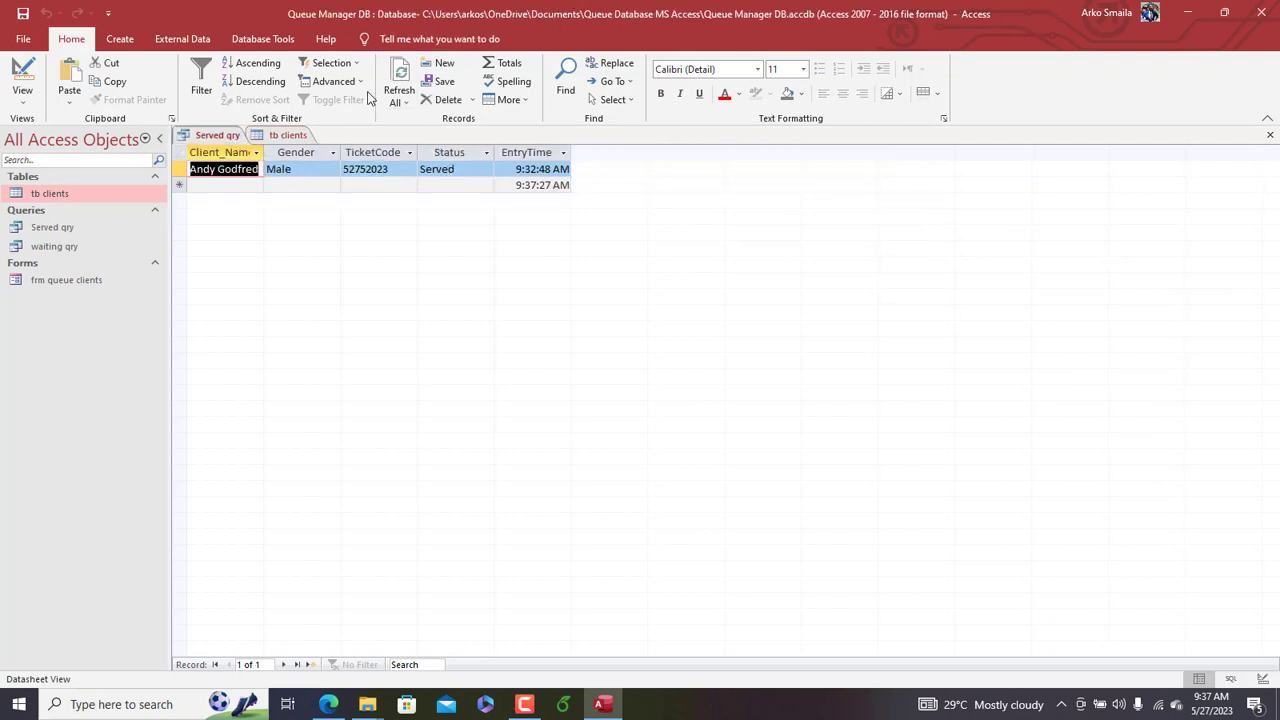
left_click(403, 78)
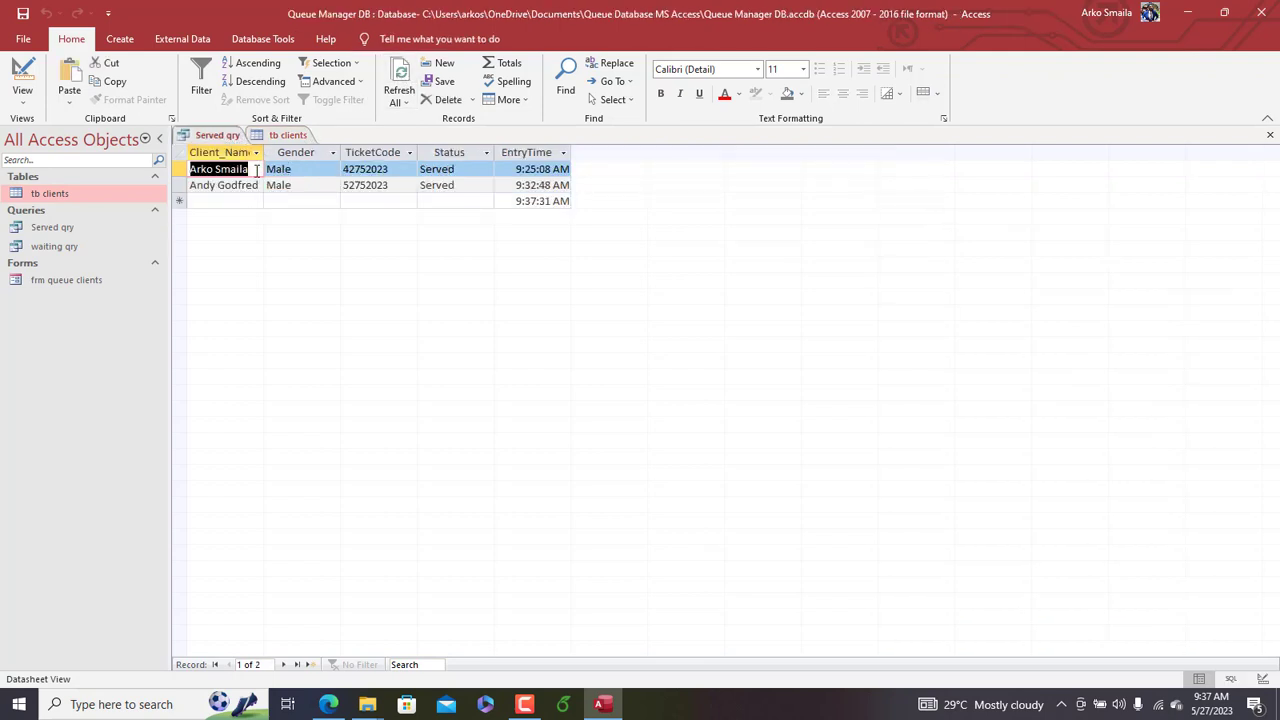
Step: Close all tabs, then open waiting qry, Served qry and the Ticket Editor form
right_click(224, 137)
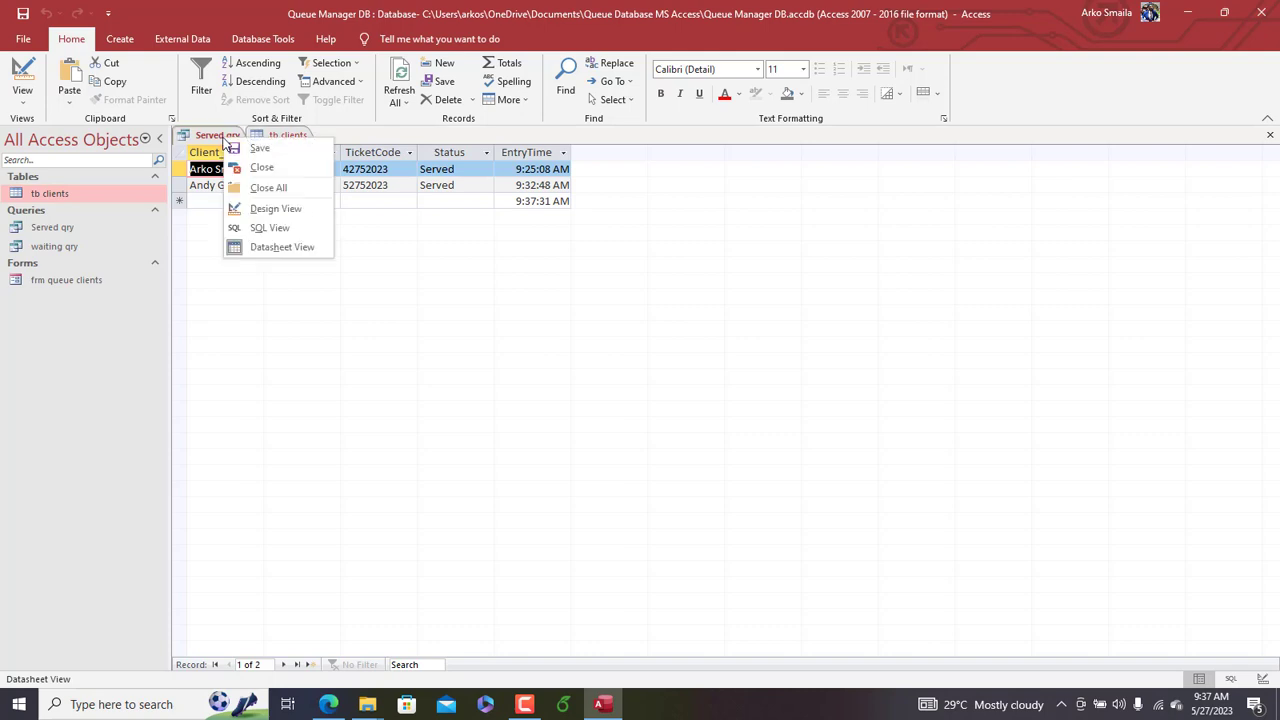
left_click(250, 188)
double_click(48, 246)
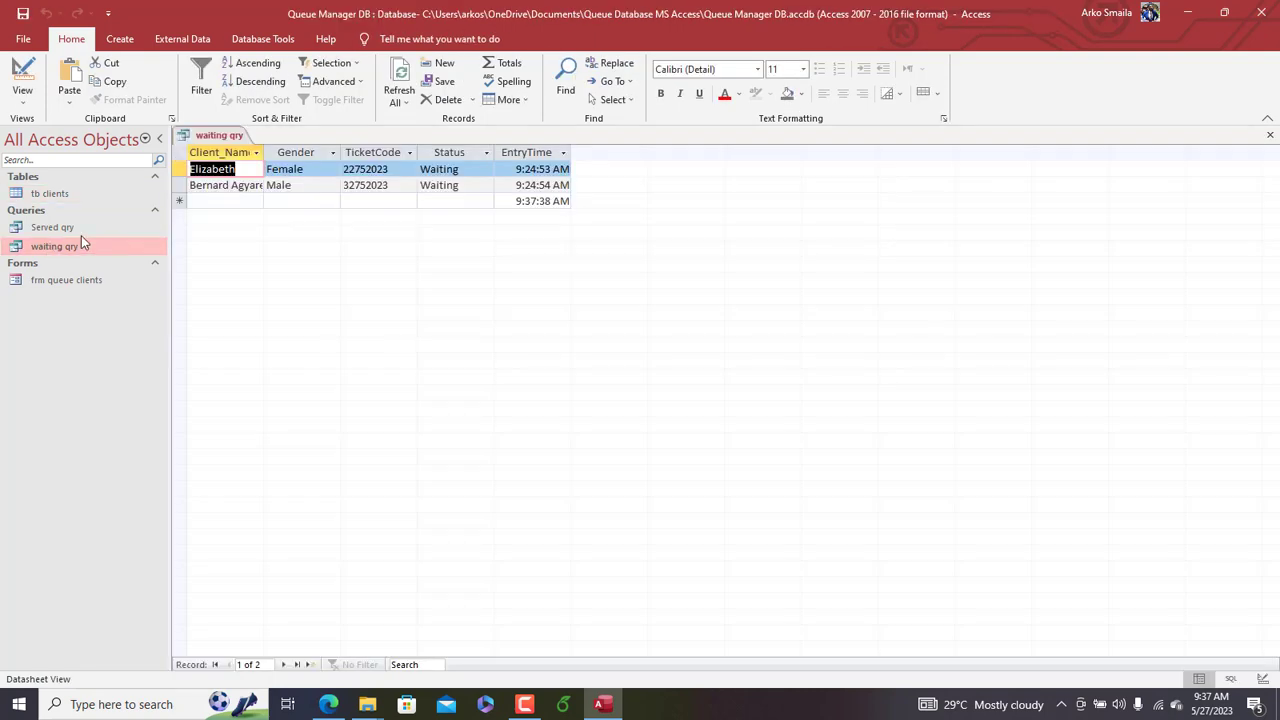
double_click(55, 228)
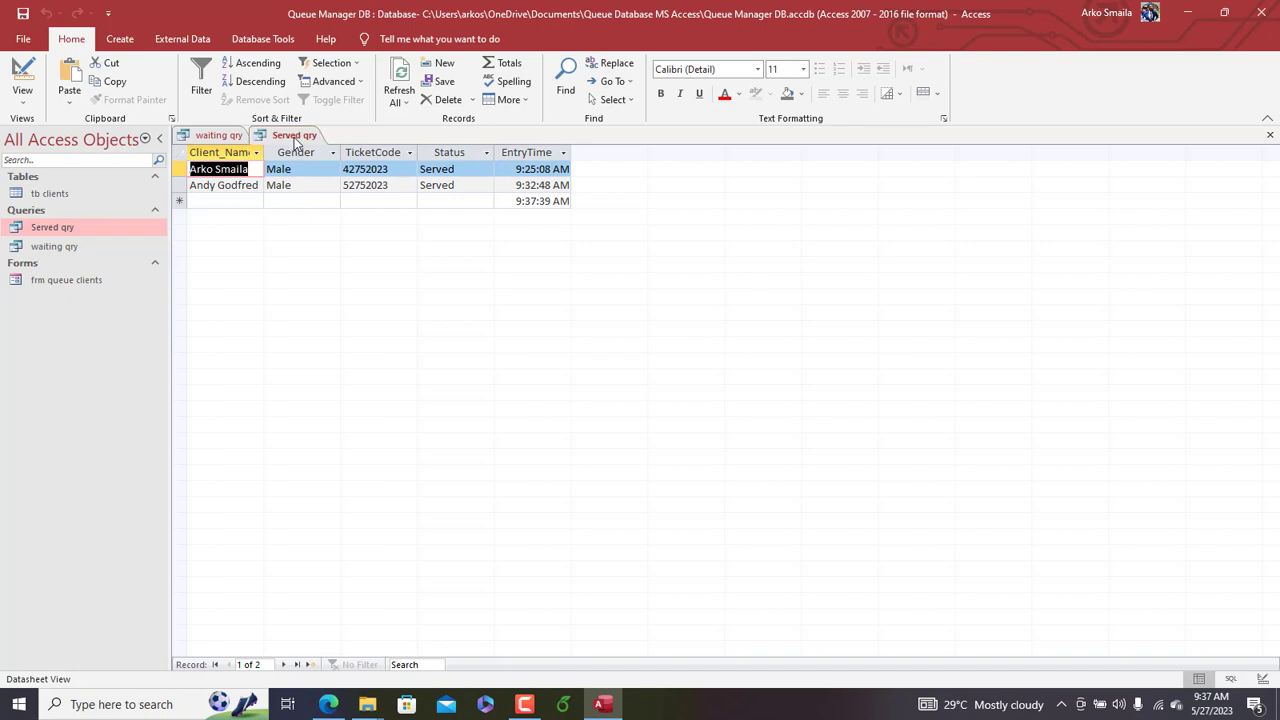
double_click(100, 285)
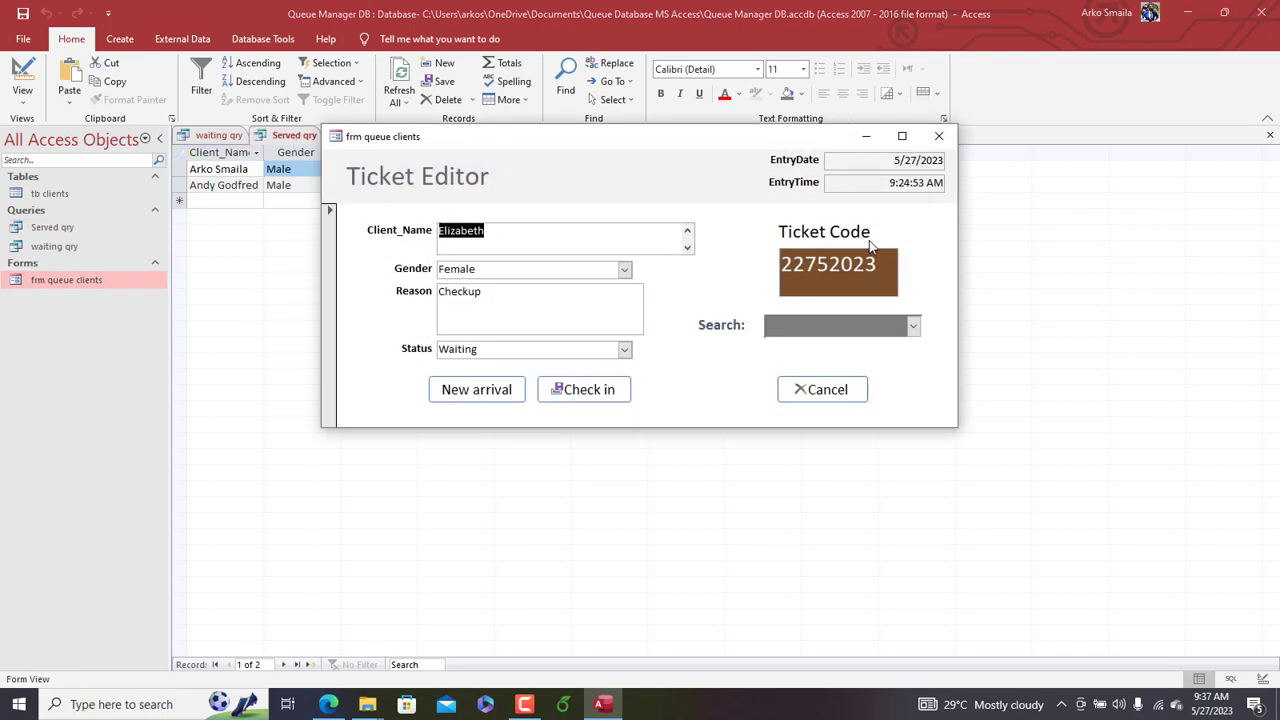
Step: Close the Ticket Editor form and both query tabs, then reopen waiting qry
left_click(939, 136)
right_click(295, 137)
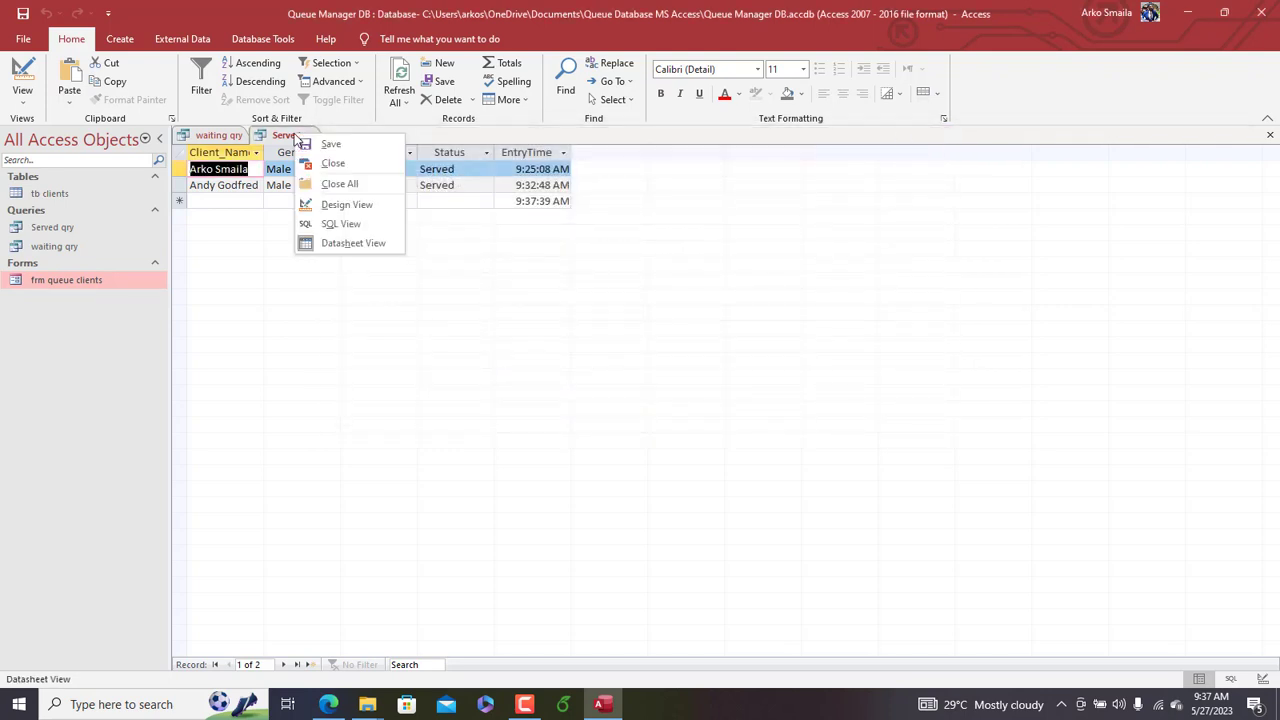
left_click(339, 184)
double_click(55, 245)
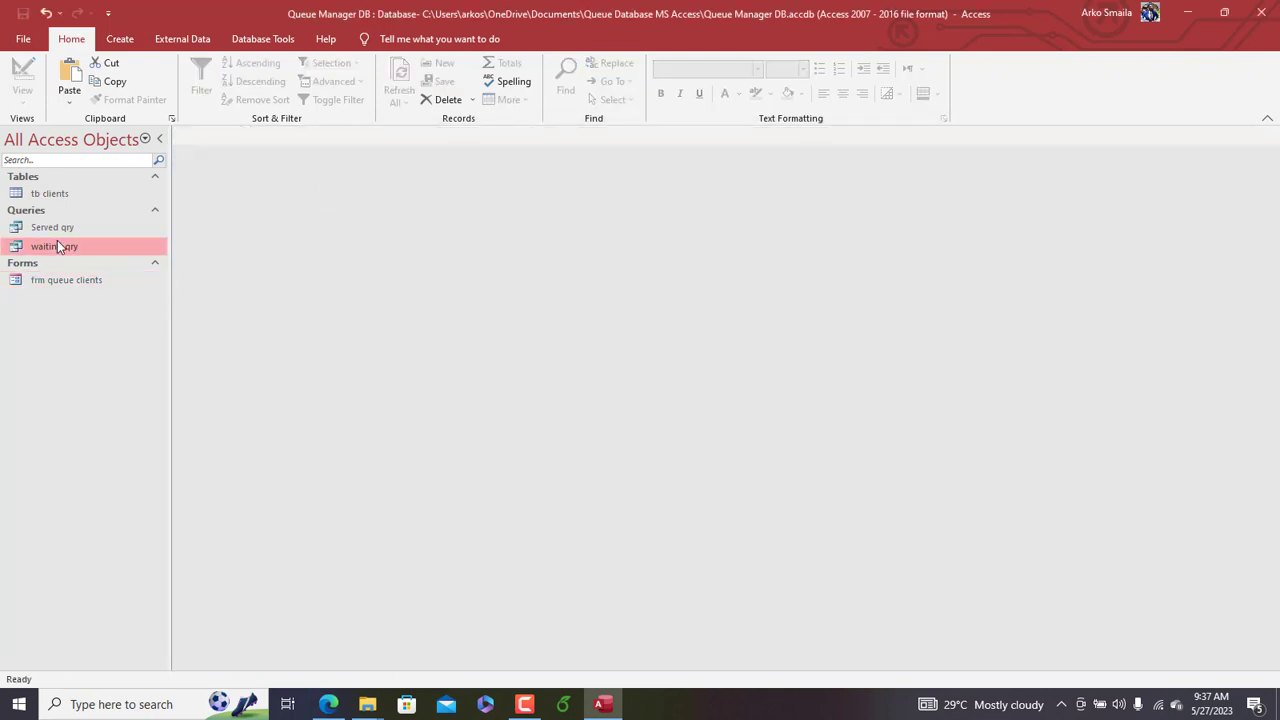
Step: Start the Form Wizard on waiting qry with Client_Name, EntryTime, TicketCode and Status
left_click(120, 39)
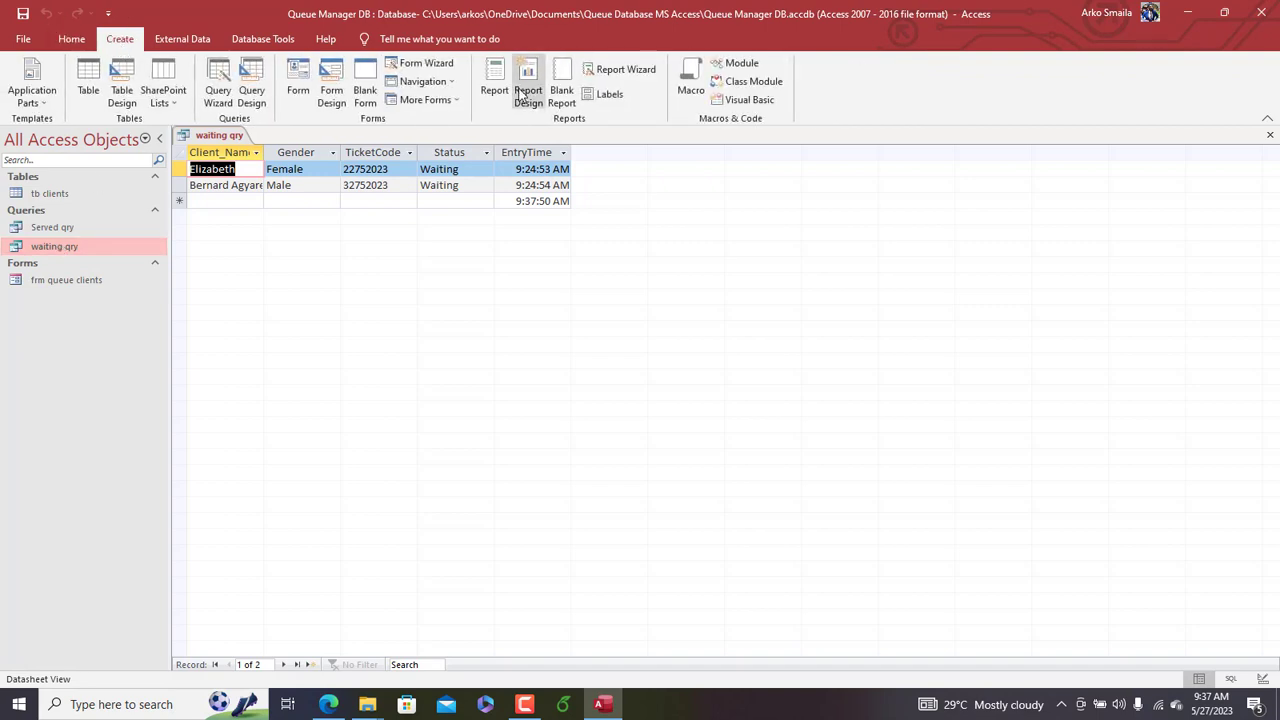
left_click(437, 69)
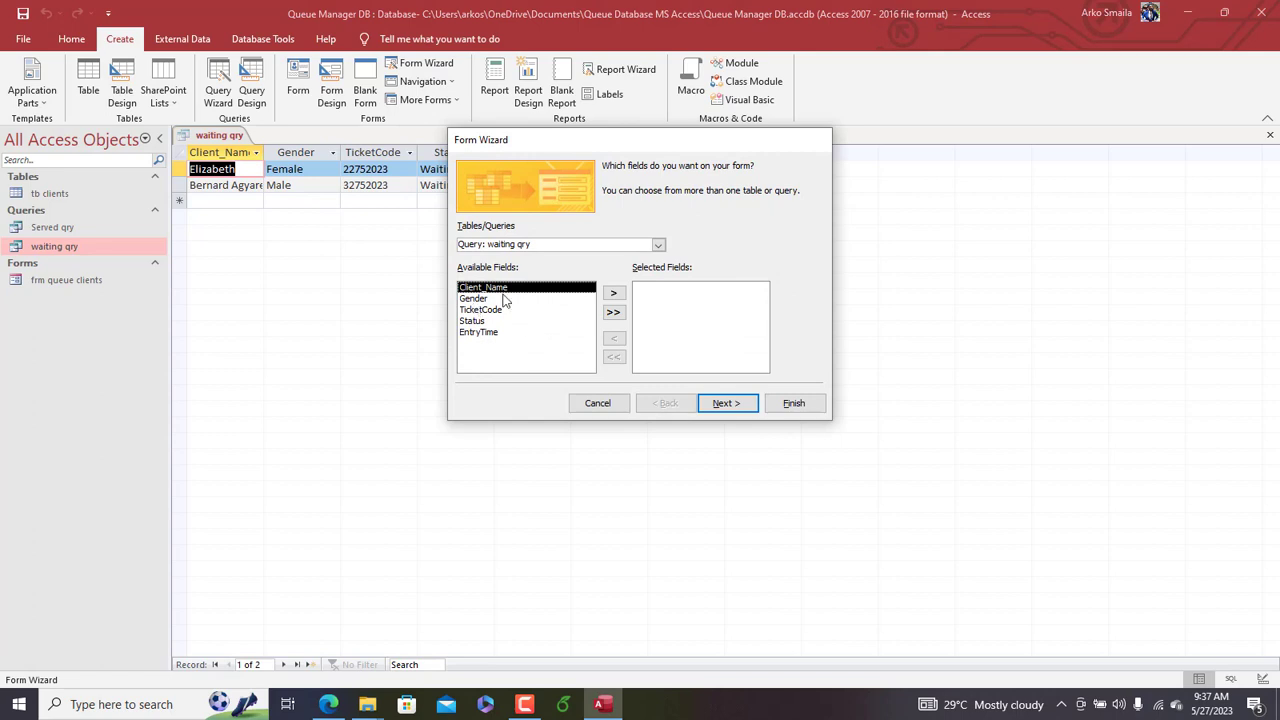
left_click(613, 293)
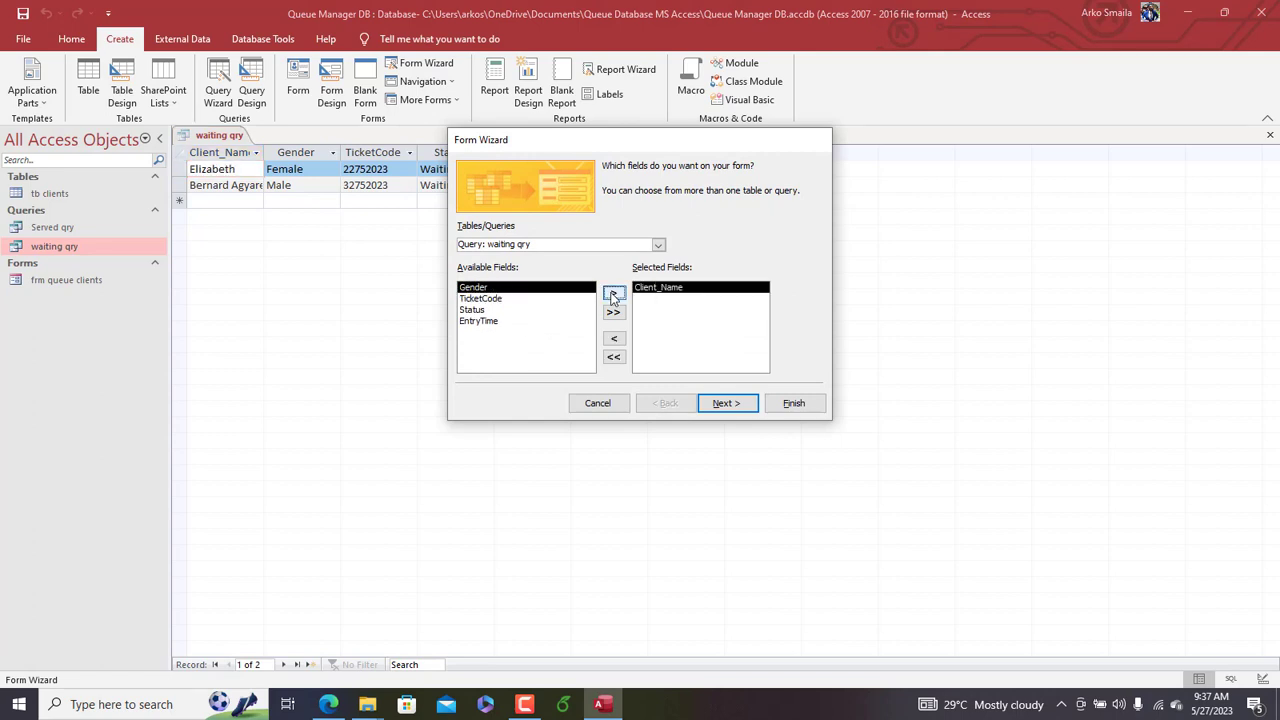
double_click(487, 321)
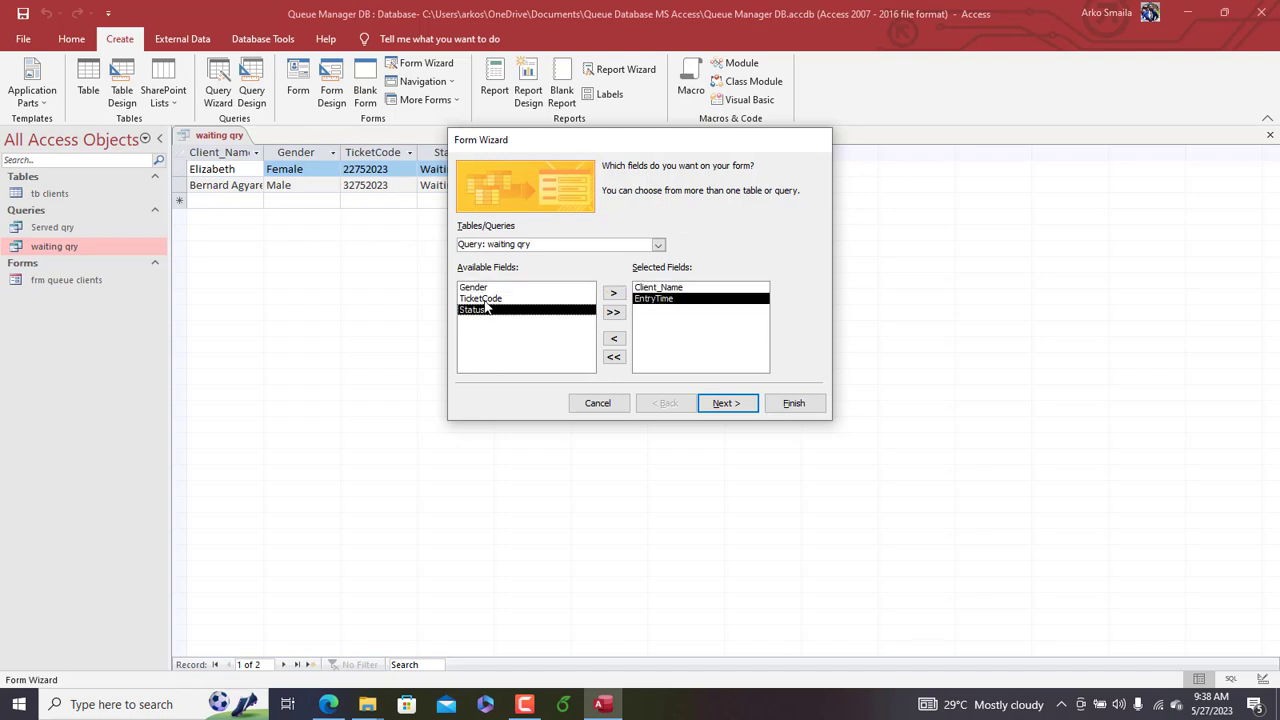
double_click(485, 300)
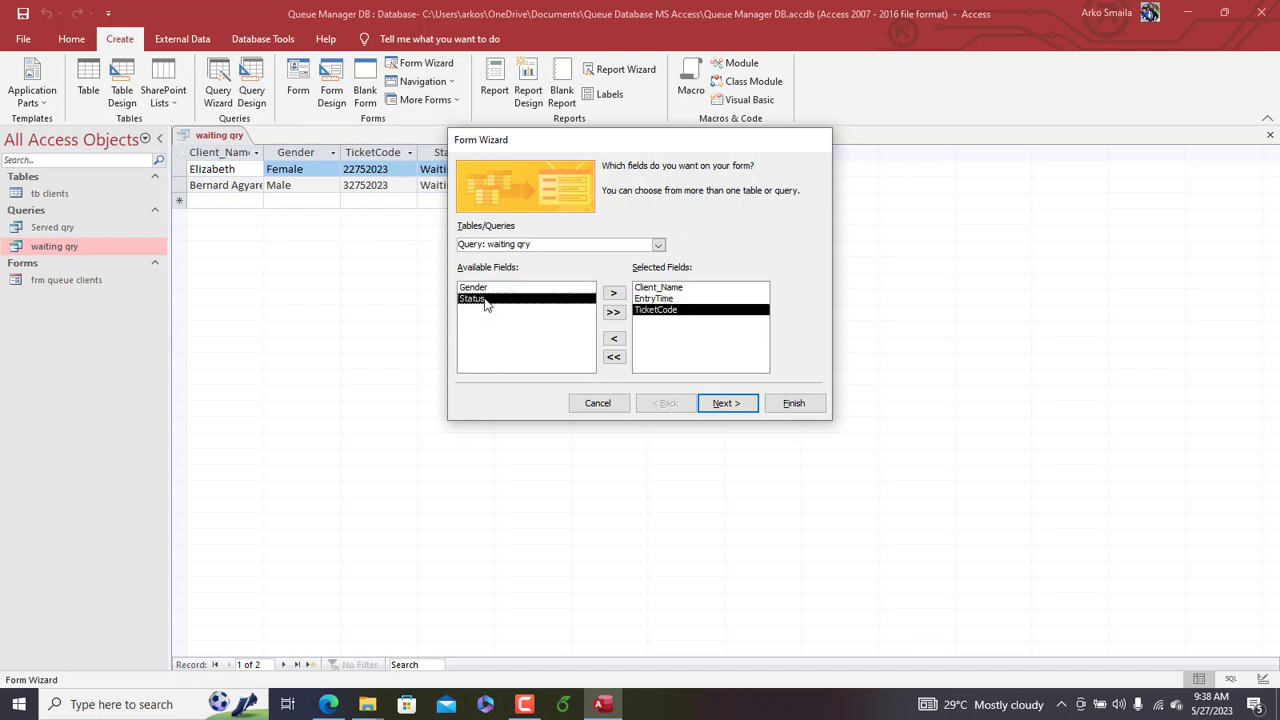
double_click(485, 300)
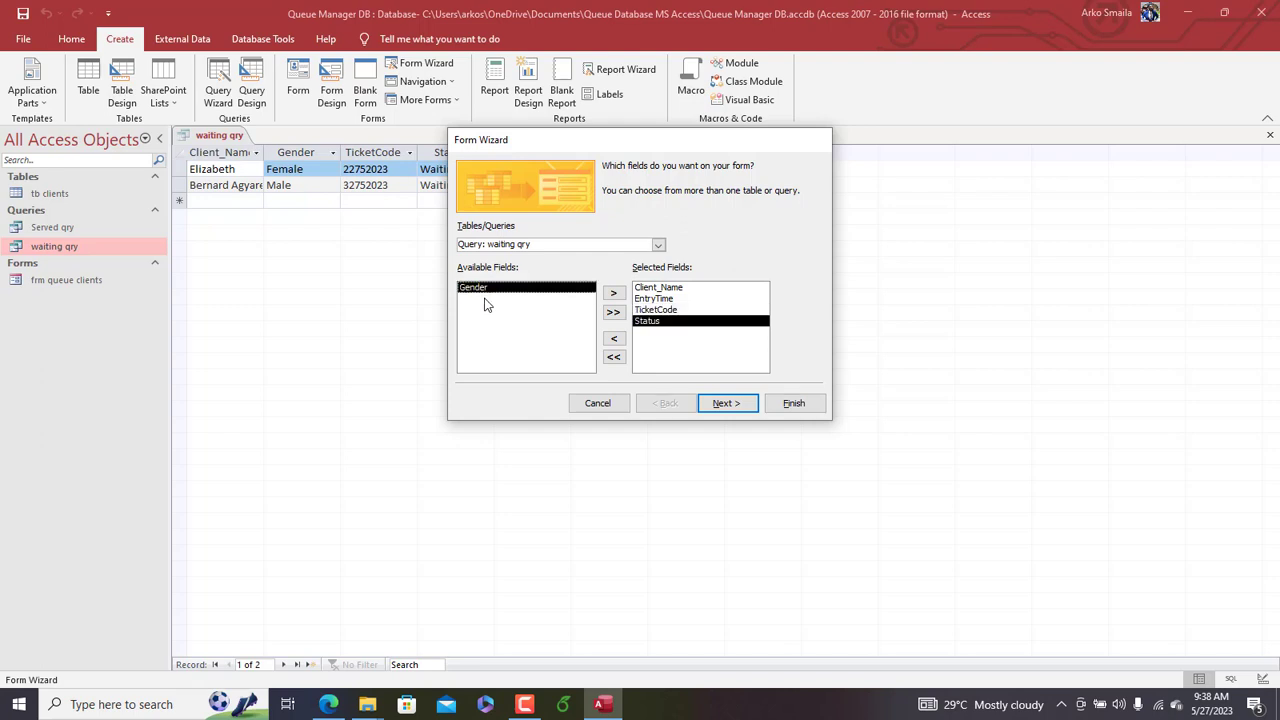
Step: Keep the Columnar layout, title the form 'frm waiting list', and choose to modify its design
left_click(727, 403)
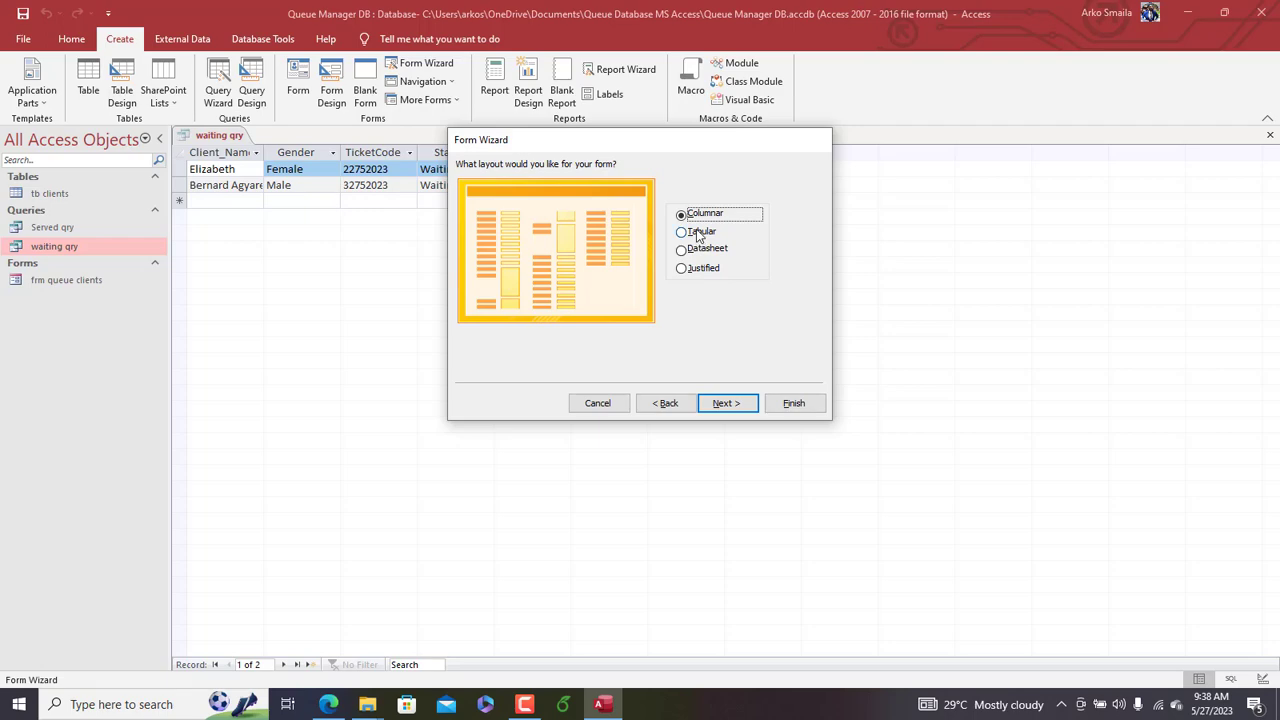
left_click(727, 403)
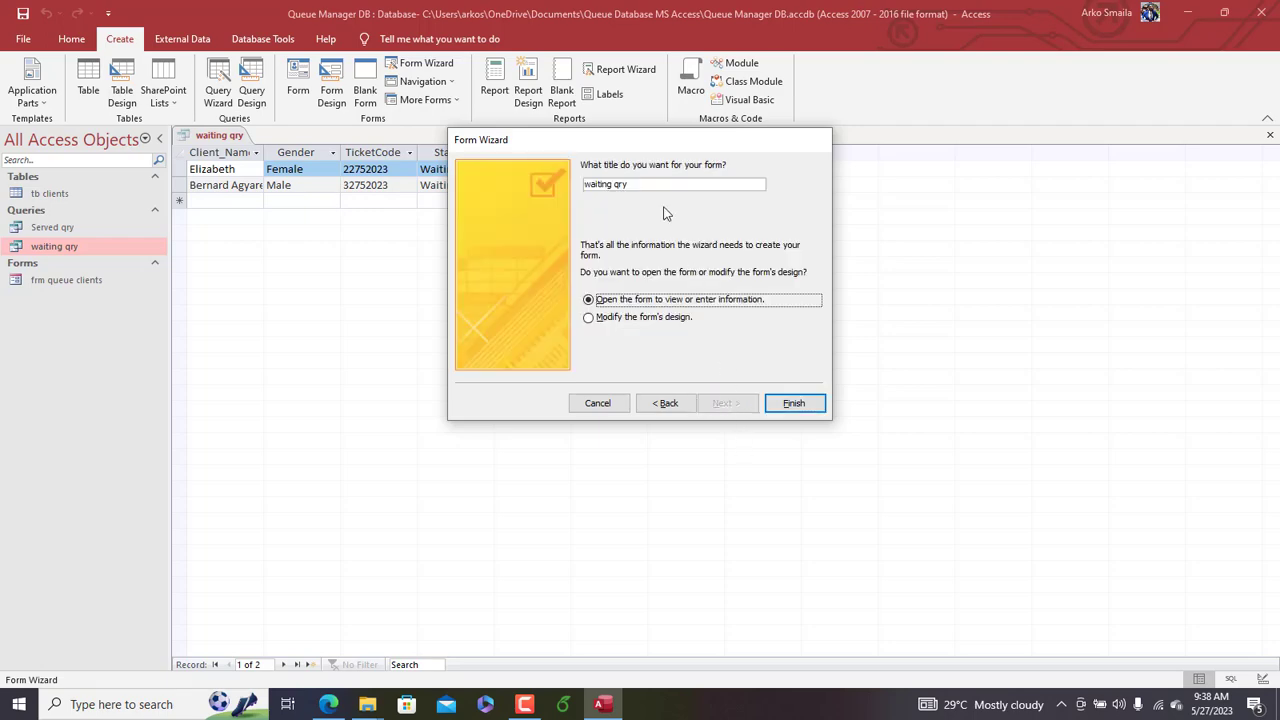
left_click_drag(639, 183, 584, 184)
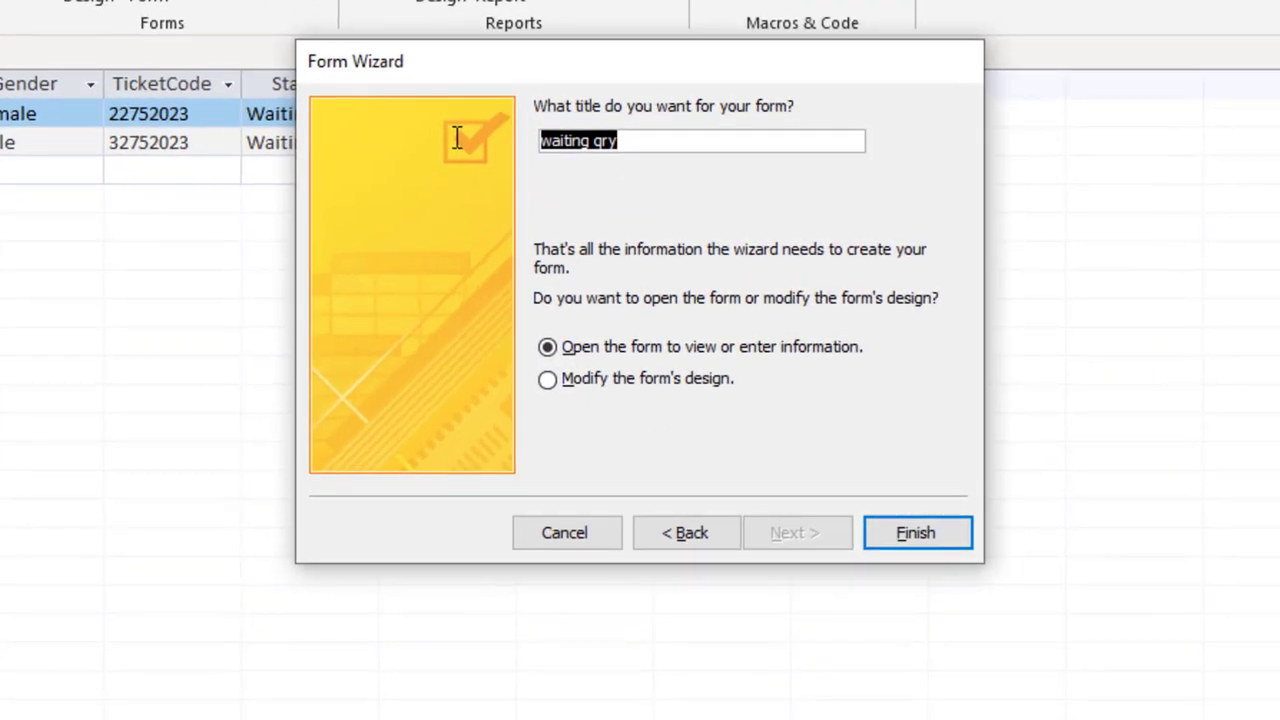
type("frm waiting")
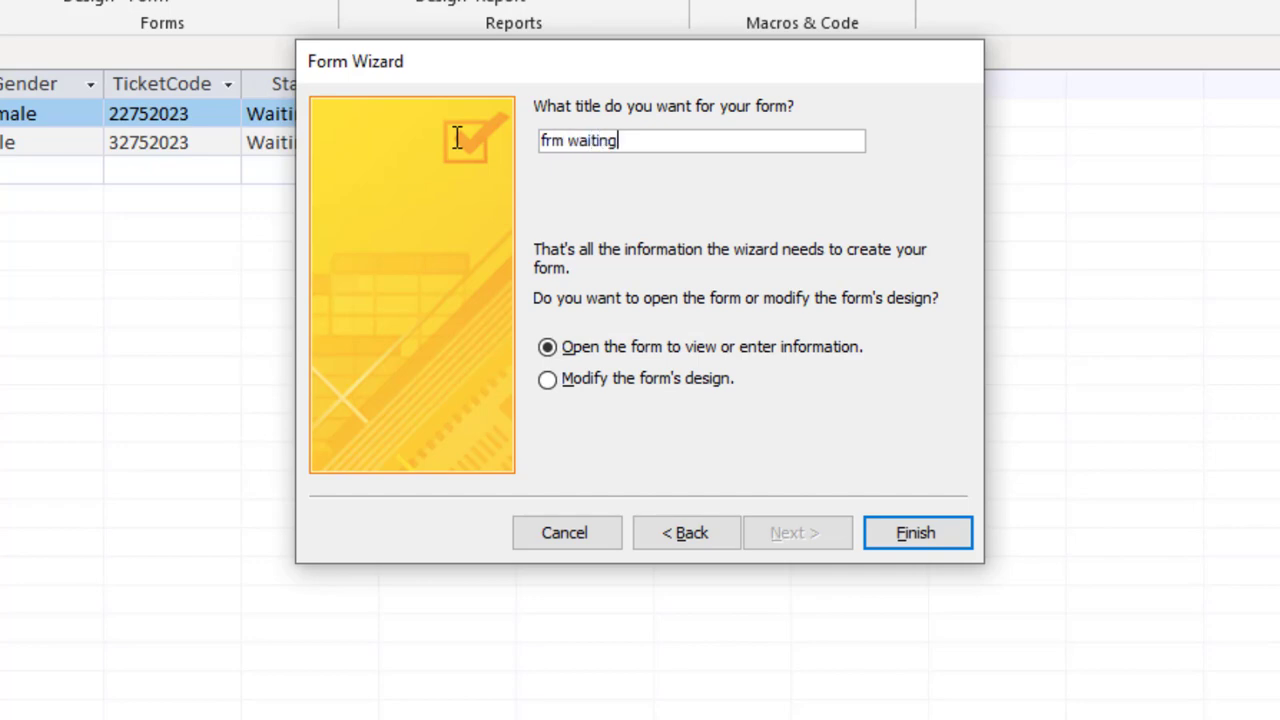
type(" list")
left_click(645, 381)
Step: Finish the wizard and size the four field boxes to the shortest height
left_click(920, 543)
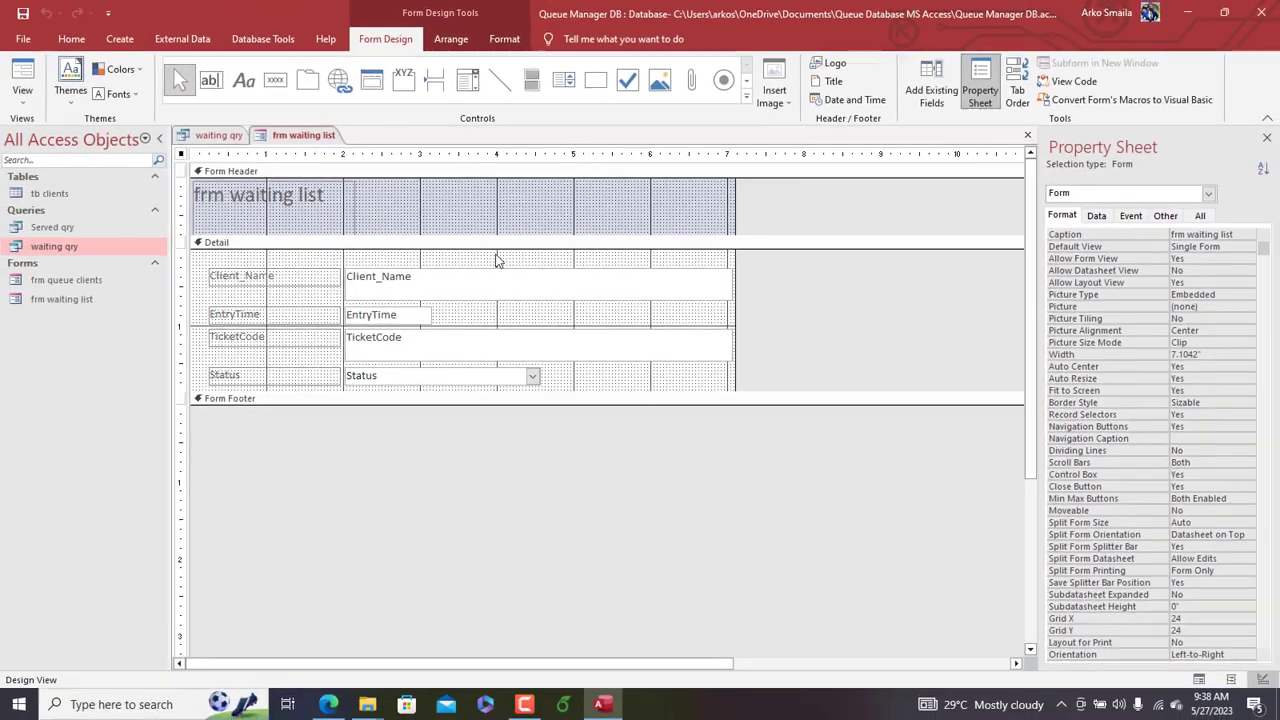
left_click_drag(485, 253, 365, 387)
right_click(383, 378)
mouse_move(456, 468)
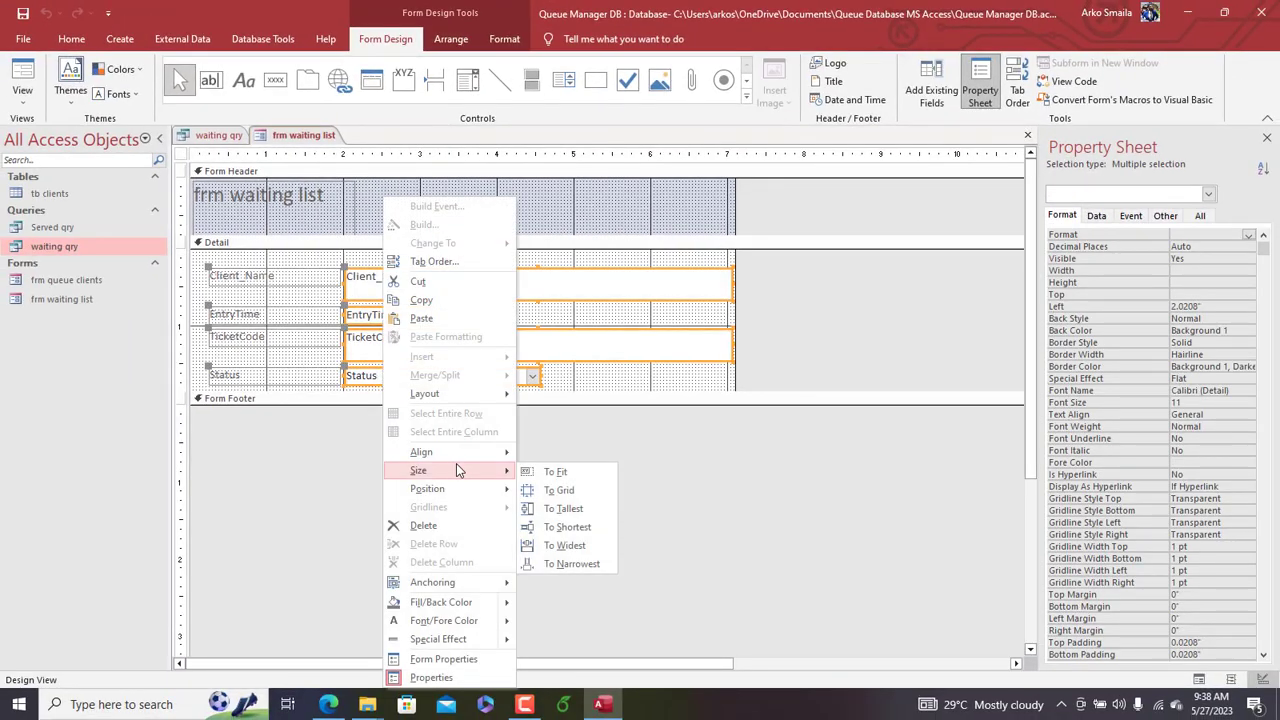
left_click(567, 527)
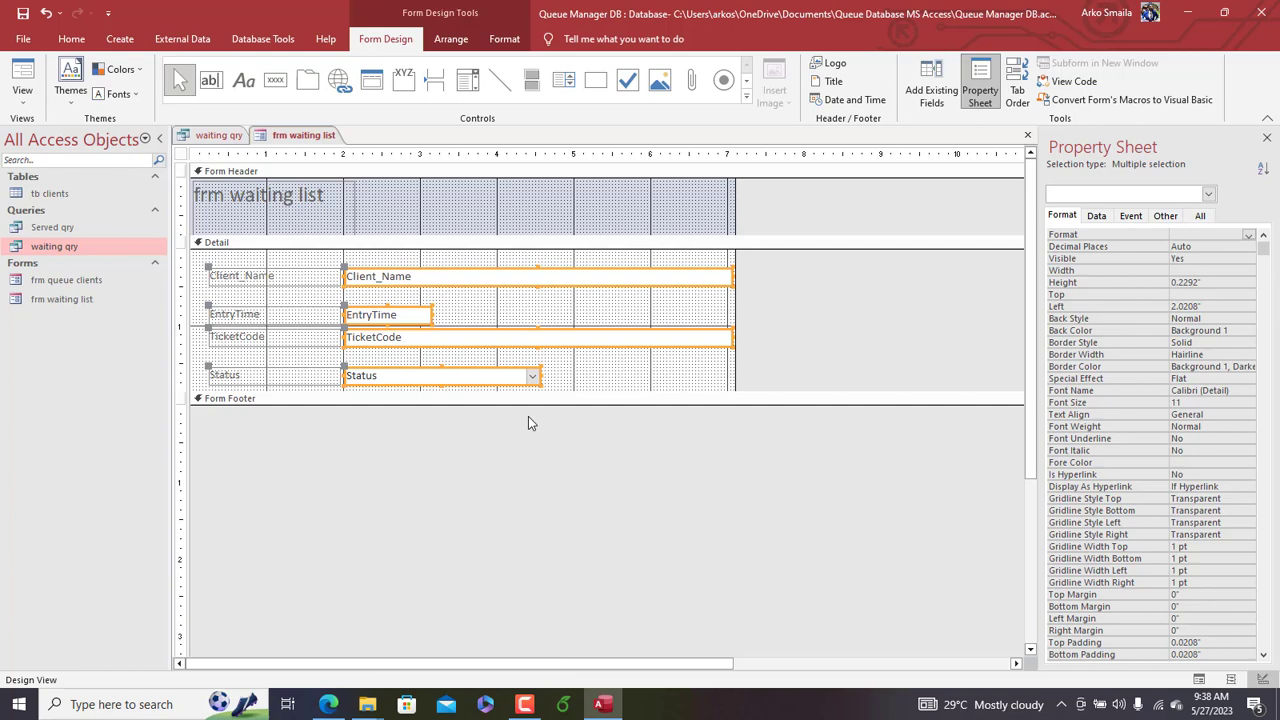
left_click(645, 370)
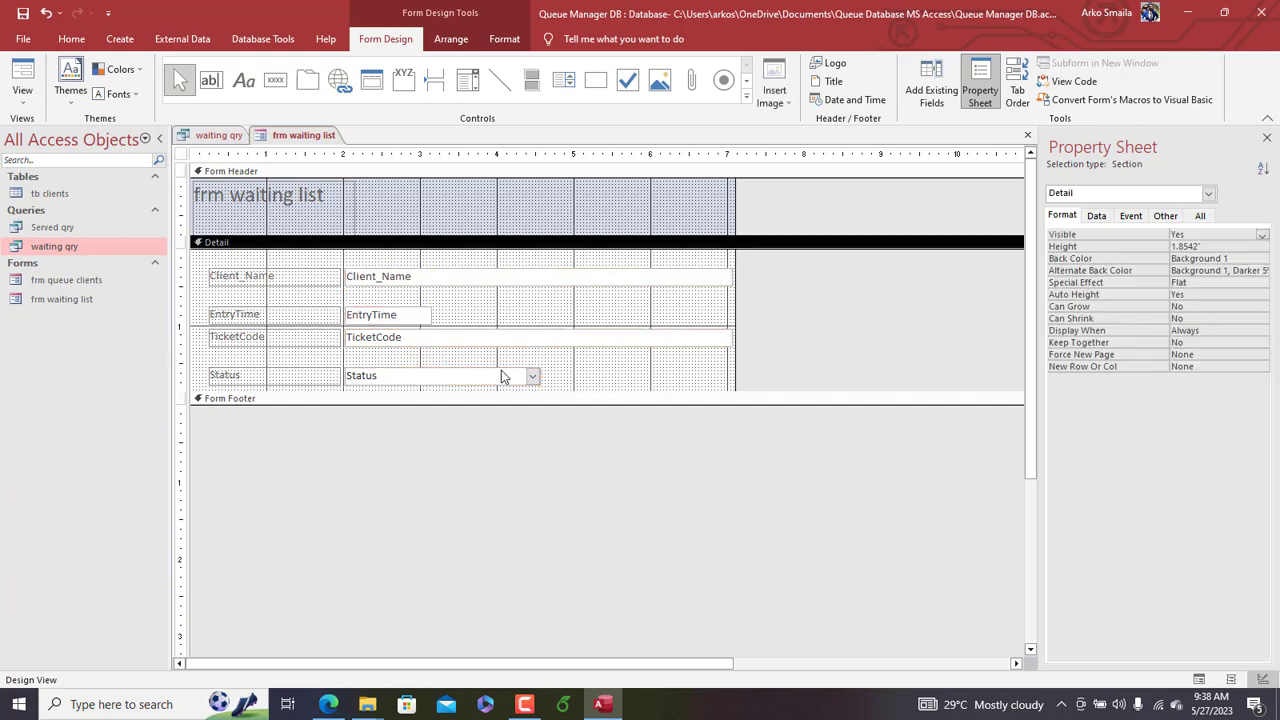
Step: Size the four field boxes to the narrowest width, then widen them together
left_click_drag(566, 386, 368, 277)
right_click(368, 277)
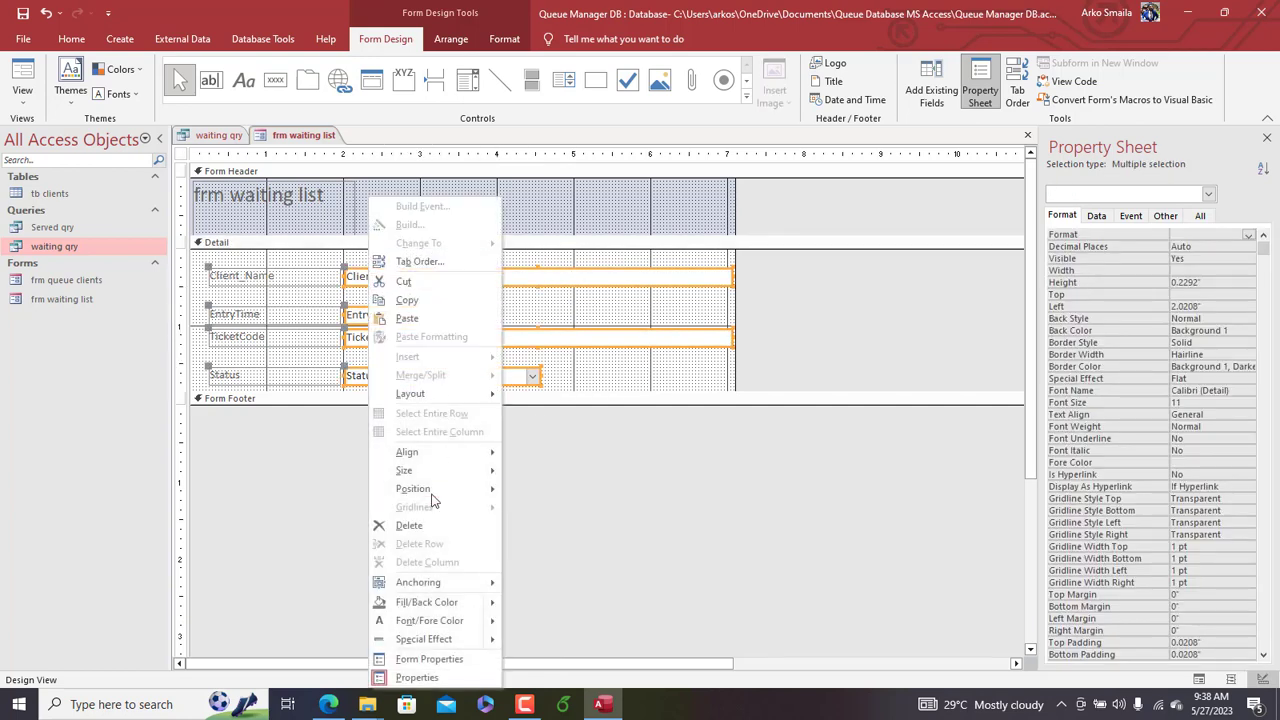
mouse_move(430, 470)
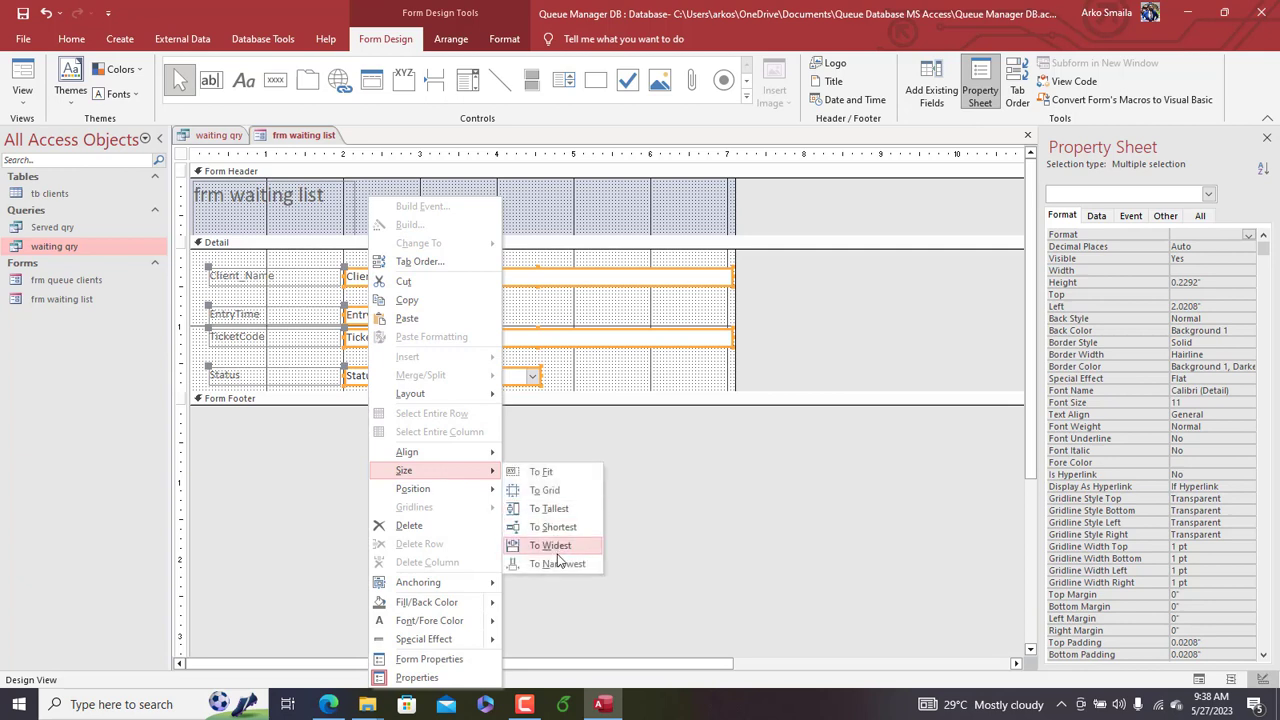
left_click(558, 563)
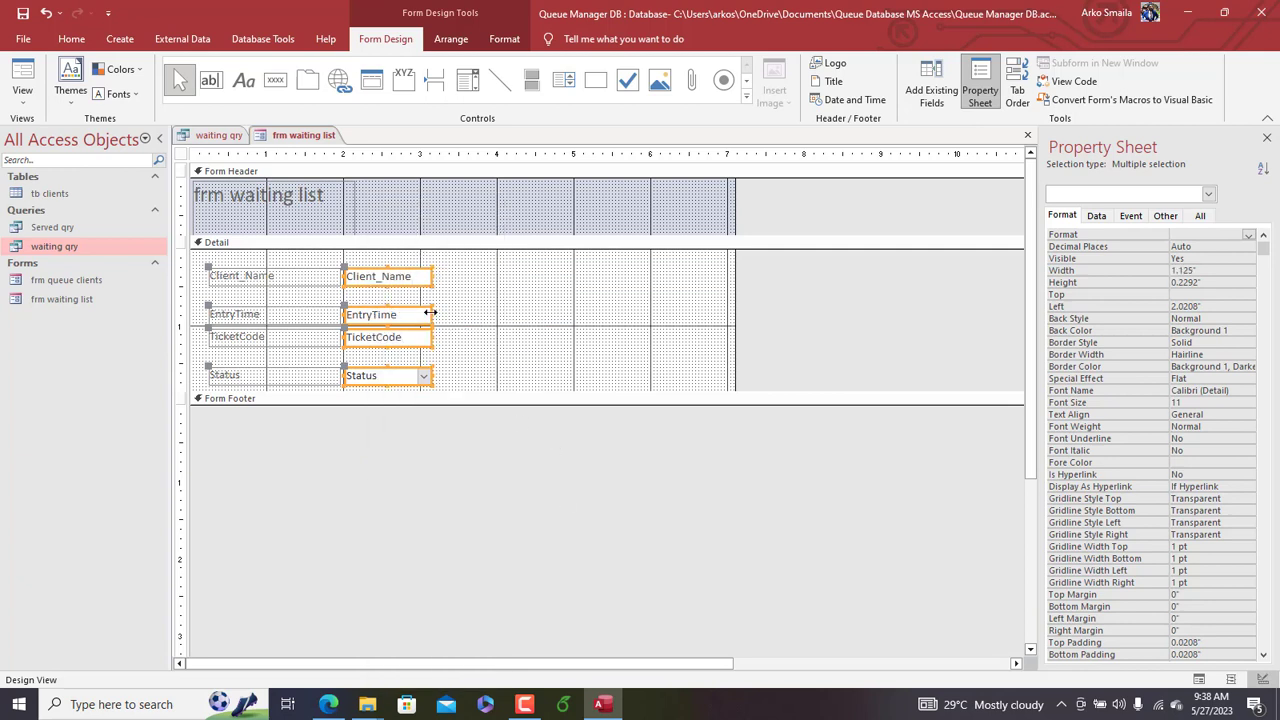
left_click_drag(430, 312, 476, 313)
left_click(540, 332)
Step: Shift the four labels' left edges right and make the form header slightly taller
left_click_drag(251, 258, 255, 388)
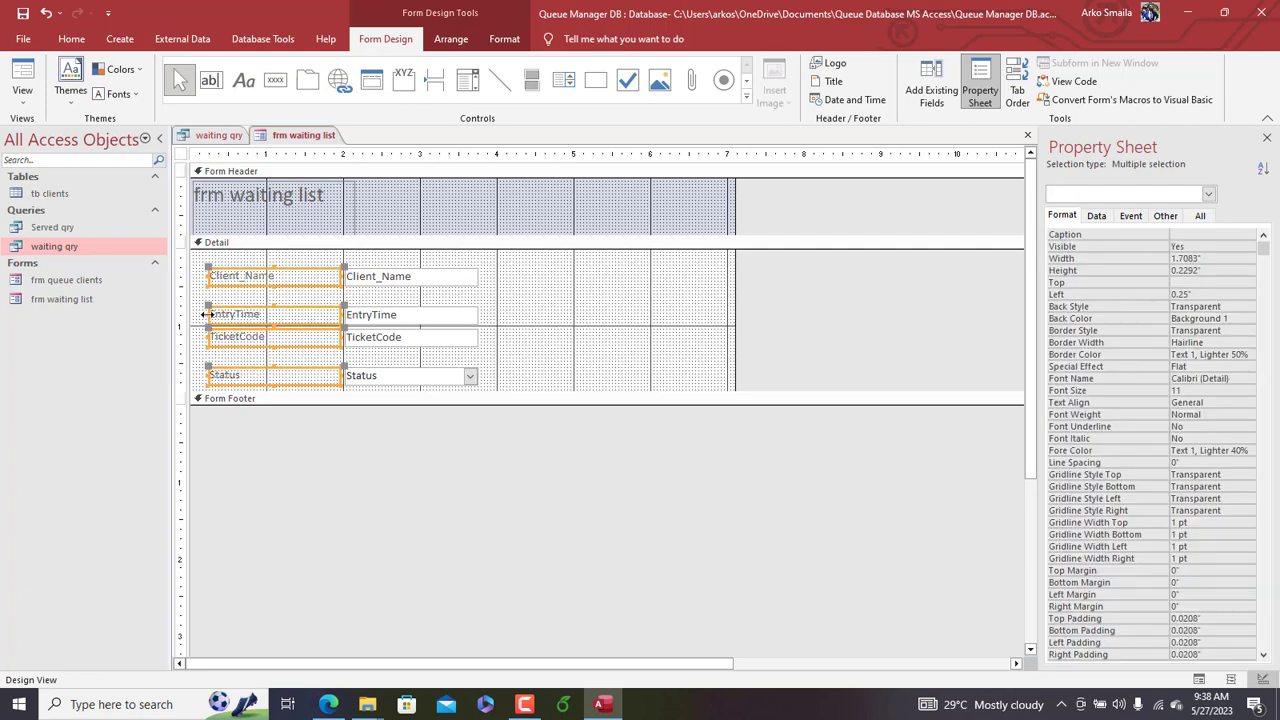
left_click_drag(205, 314, 242, 314)
left_click(312, 235)
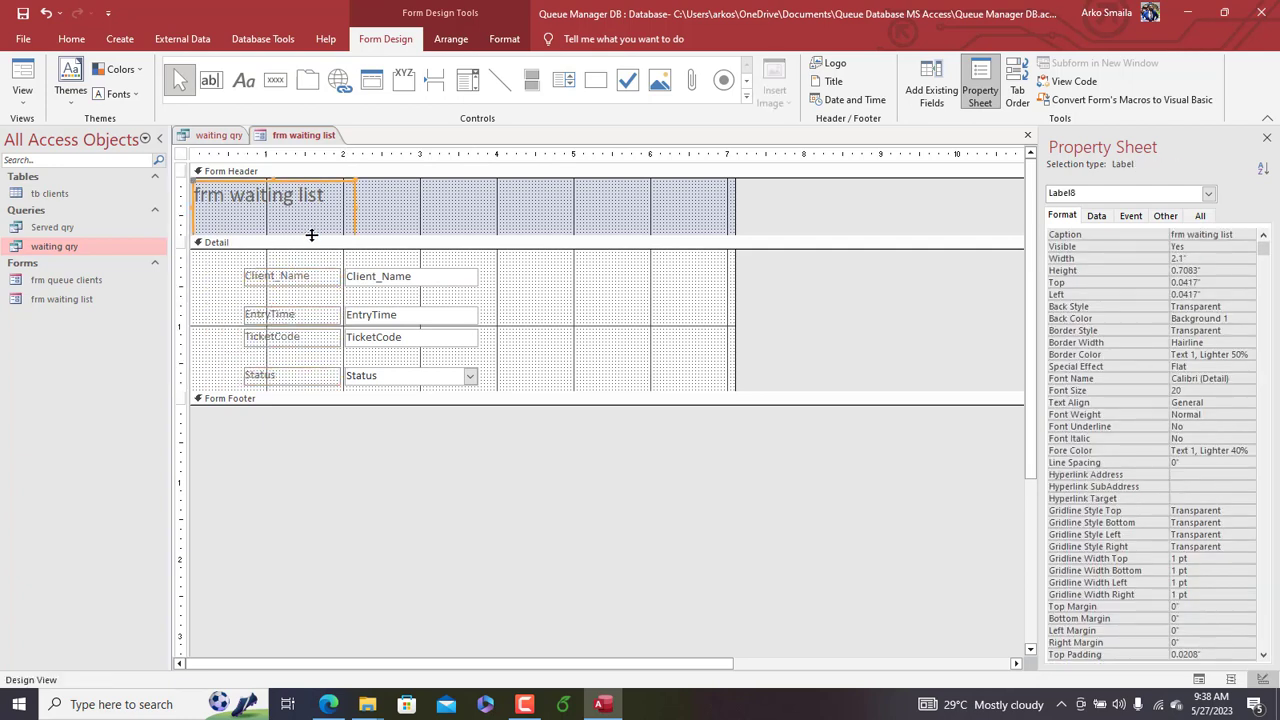
left_click_drag(312, 235, 312, 241)
Step: Rename the header title to 'Waiting list', fit the label to its text, and shorten the header
left_click_drag(184, 178, 166, 178)
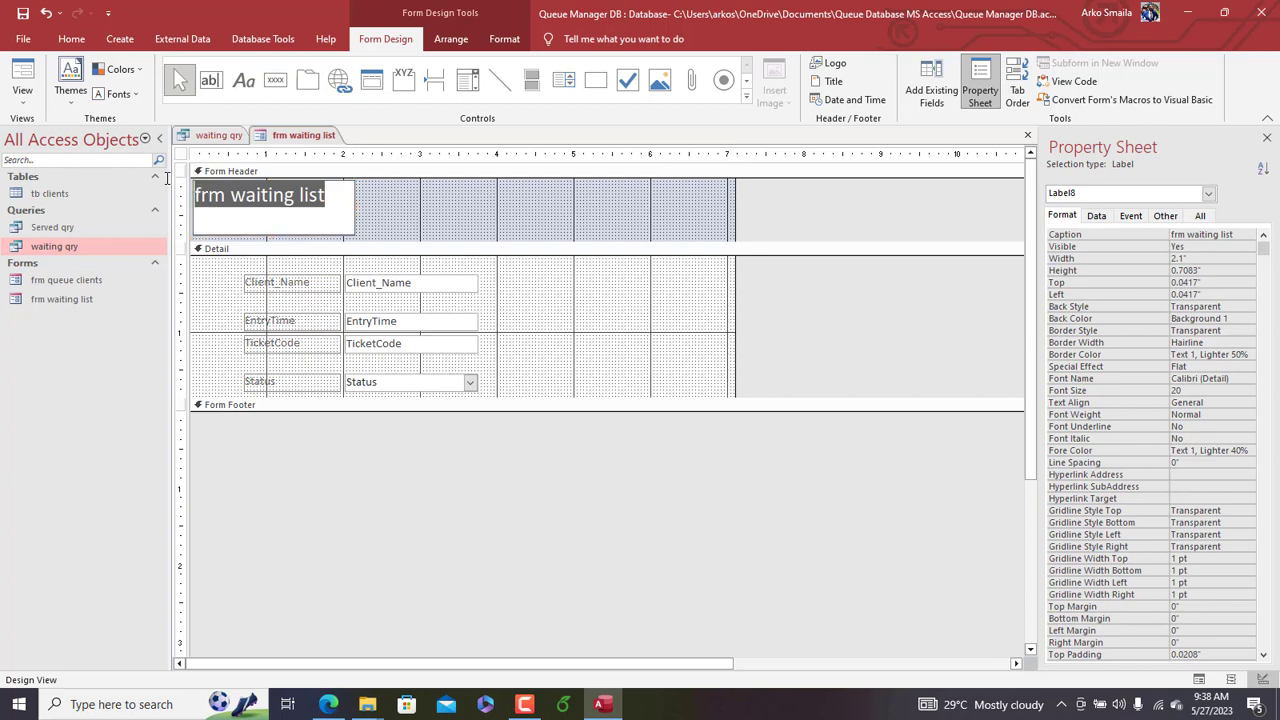
type("Waiting l")
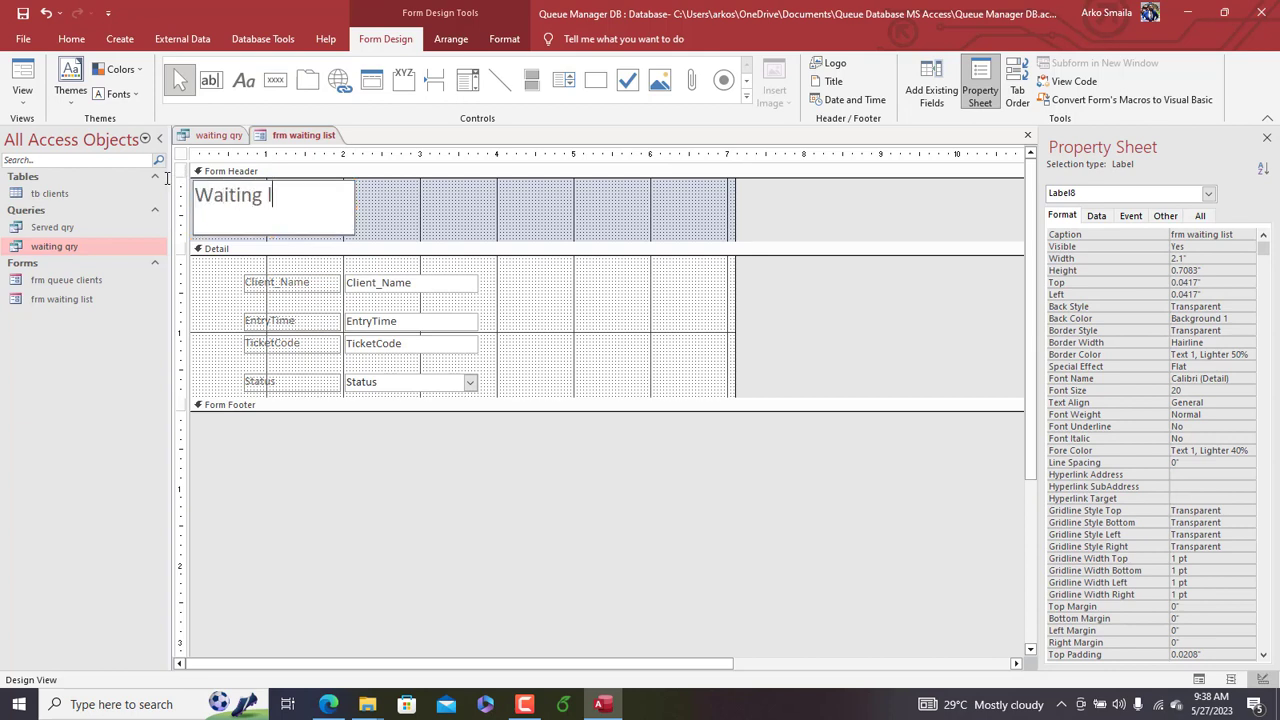
type("ist")
left_click(375, 207)
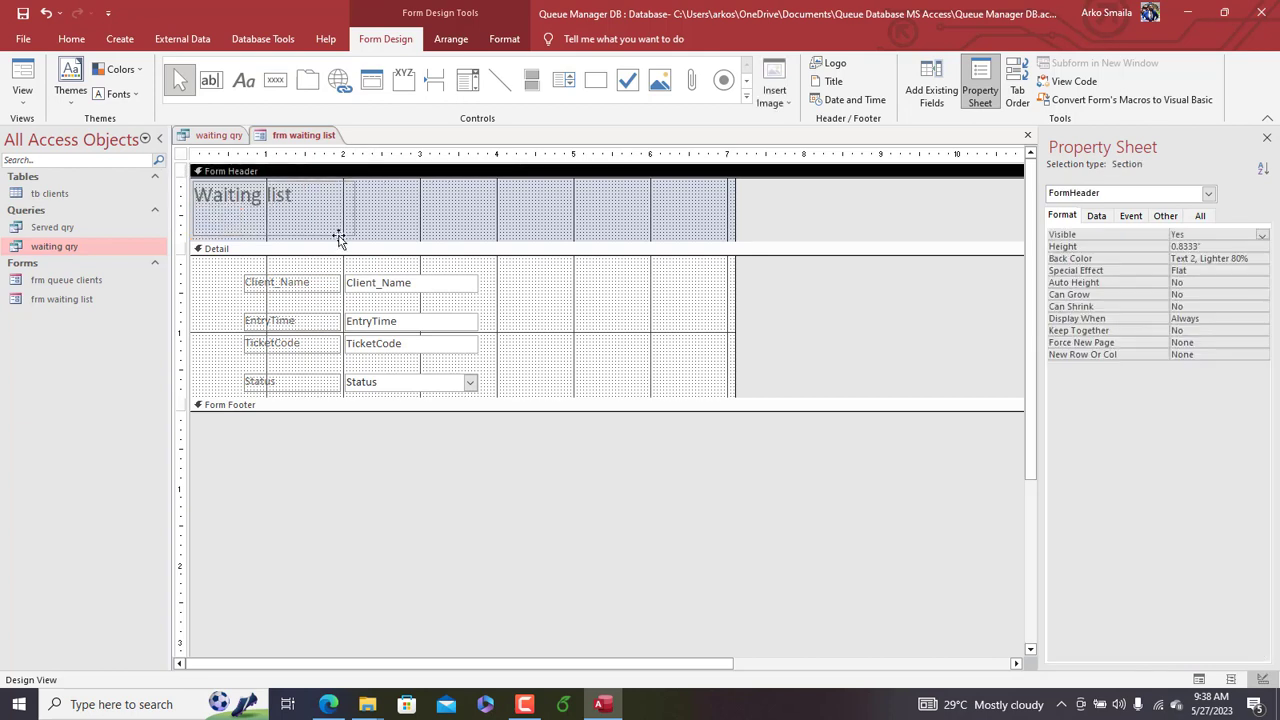
left_click(338, 232)
double_click(345, 202)
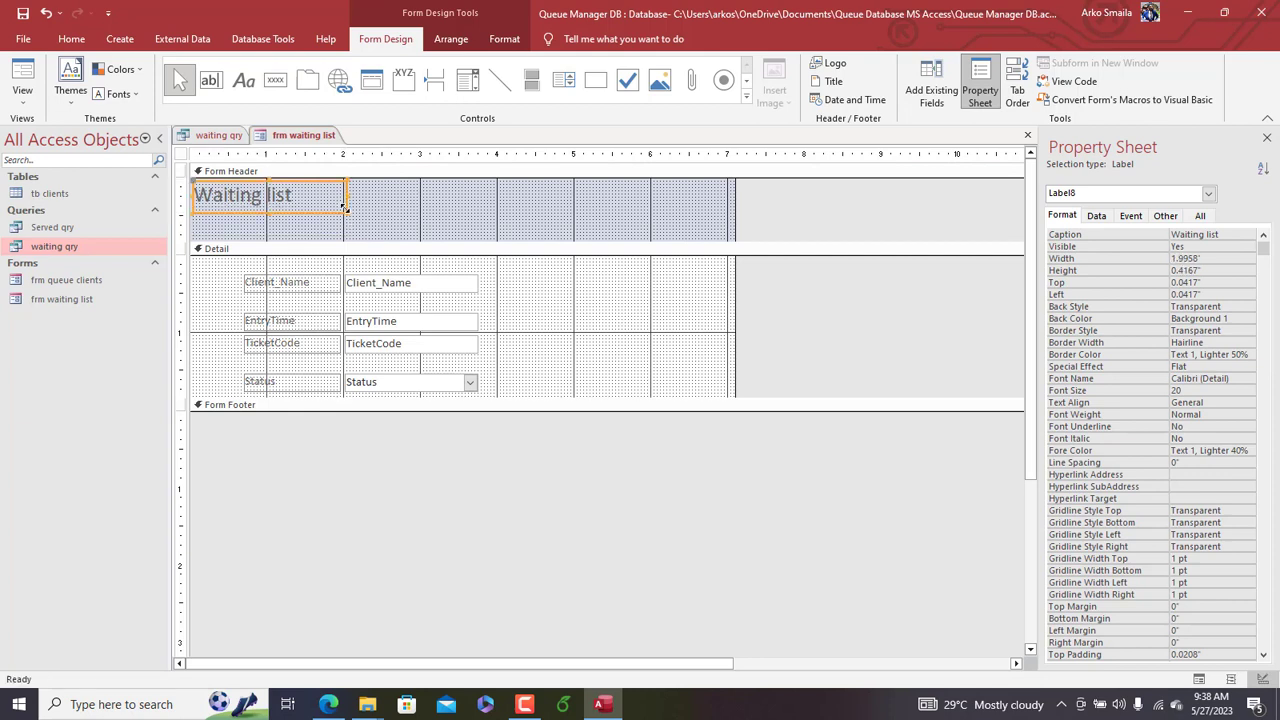
left_click_drag(375, 252, 366, 215)
Step: Move the field rows up and left, shorten the detail section, and narrow the form
left_click_drag(516, 279, 243, 326)
key("Up")
key("Up")
key("Up")
key("Up")
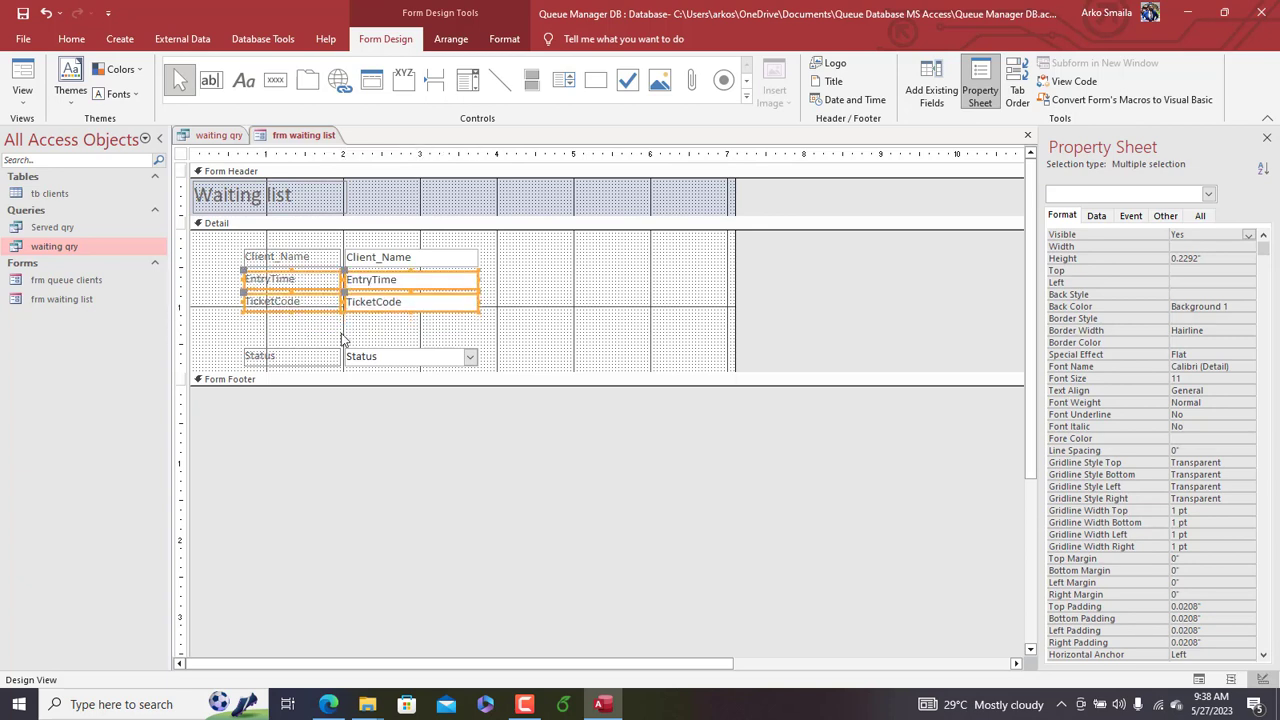
left_click(366, 358)
key("Up")
key("Up")
key("Up")
key("Up")
key("Up")
key("Up")
key("Up")
key("Up")
key("Up")
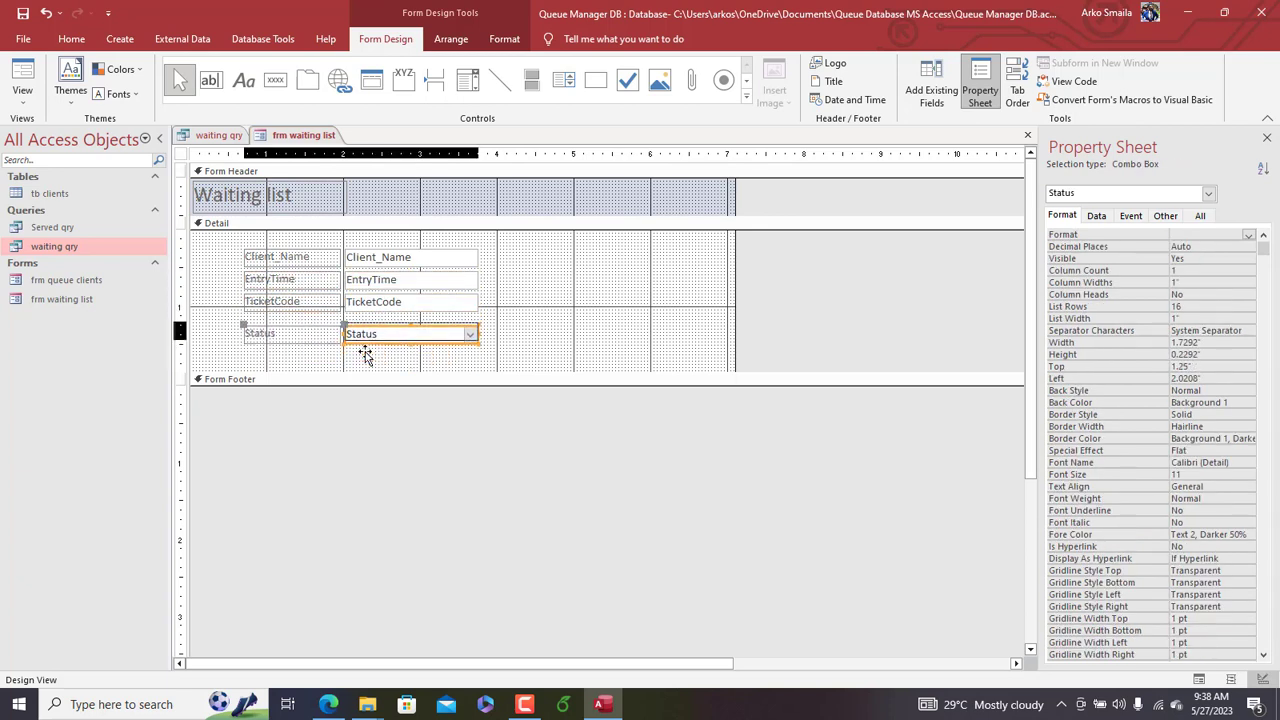
left_click_drag(372, 357, 250, 244)
left_click(262, 208)
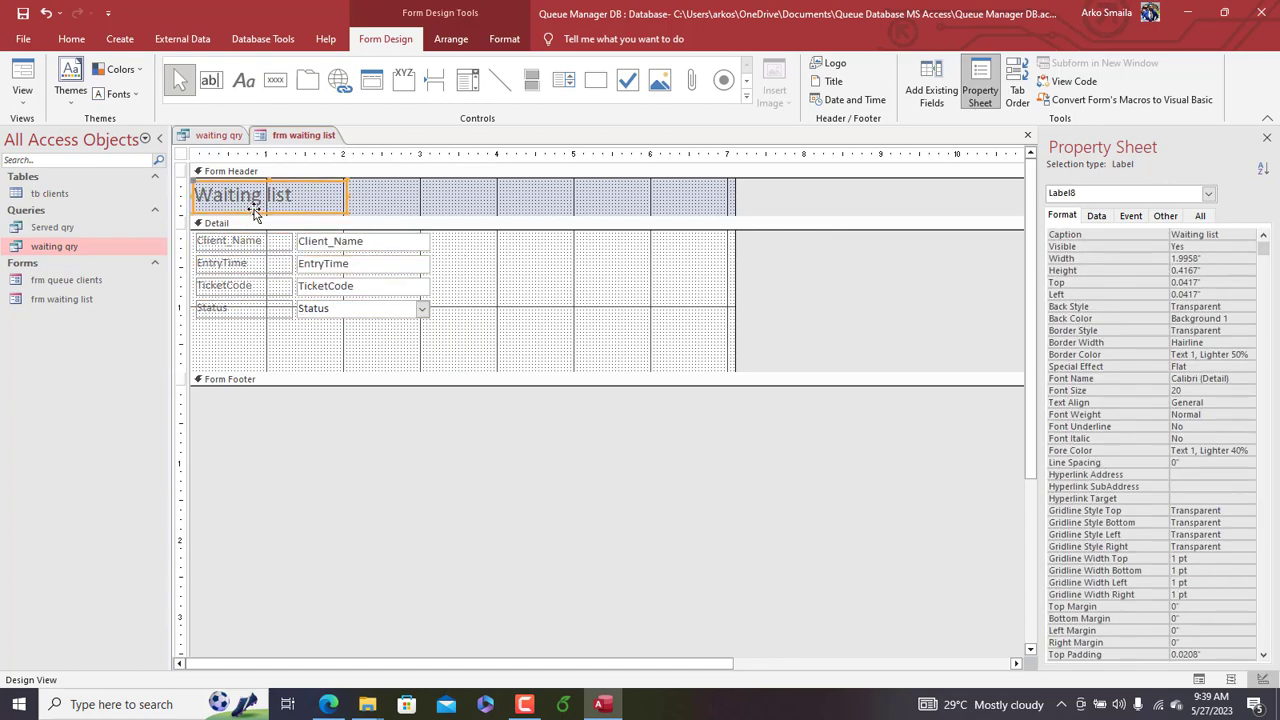
left_click_drag(428, 373, 414, 322)
left_click_drag(735, 246, 441, 241)
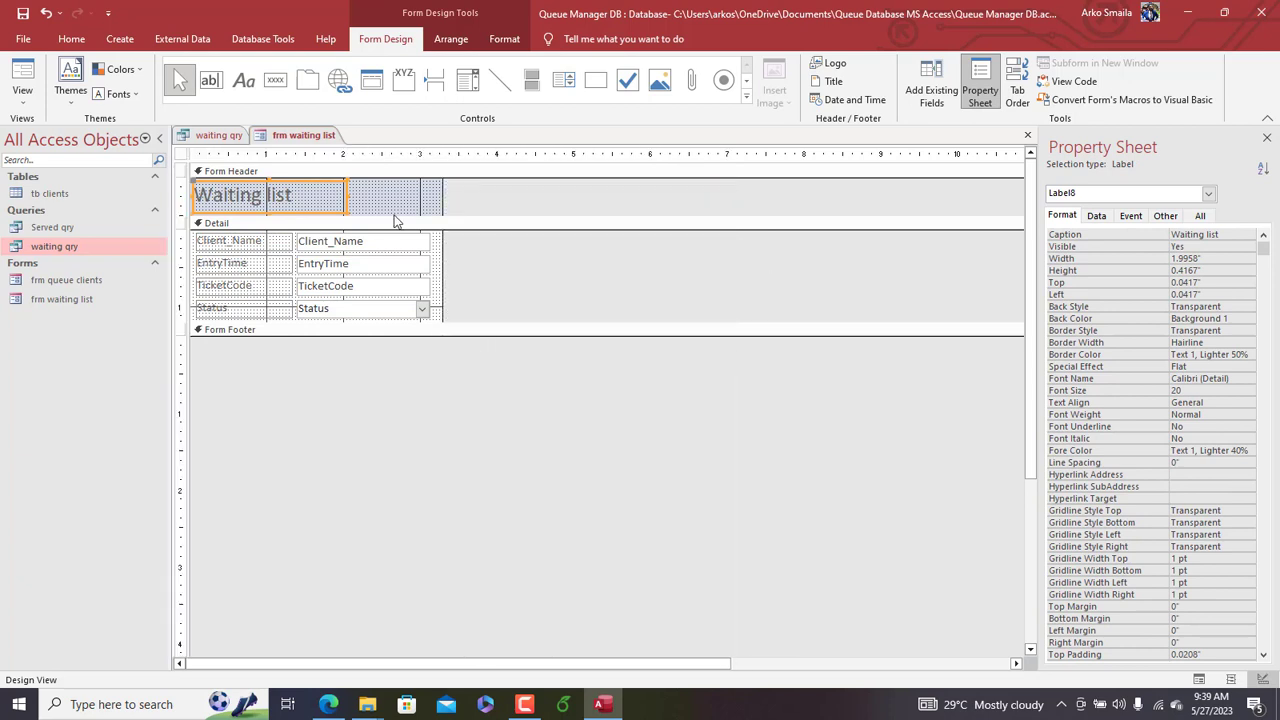
Step: Give the detail labels and fields Text 1 colour and font size 12
left_click_drag(436, 153, 276, 153)
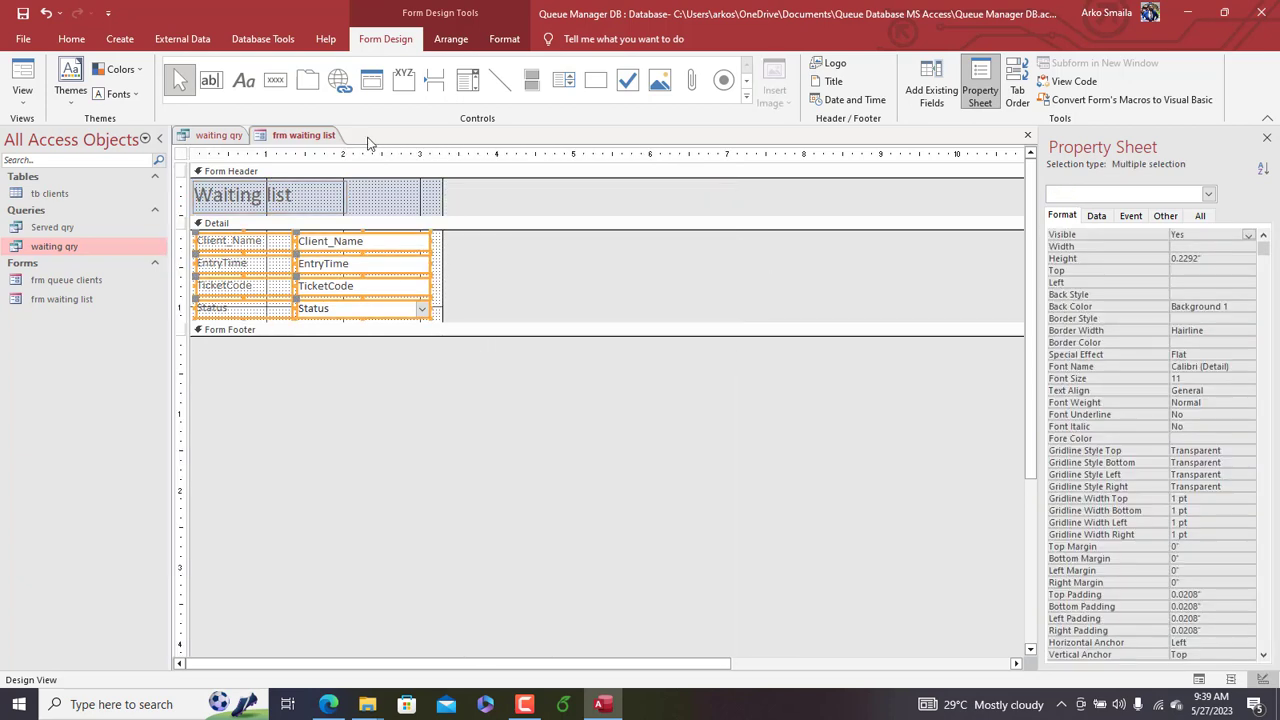
left_click(503, 39)
left_click(200, 94)
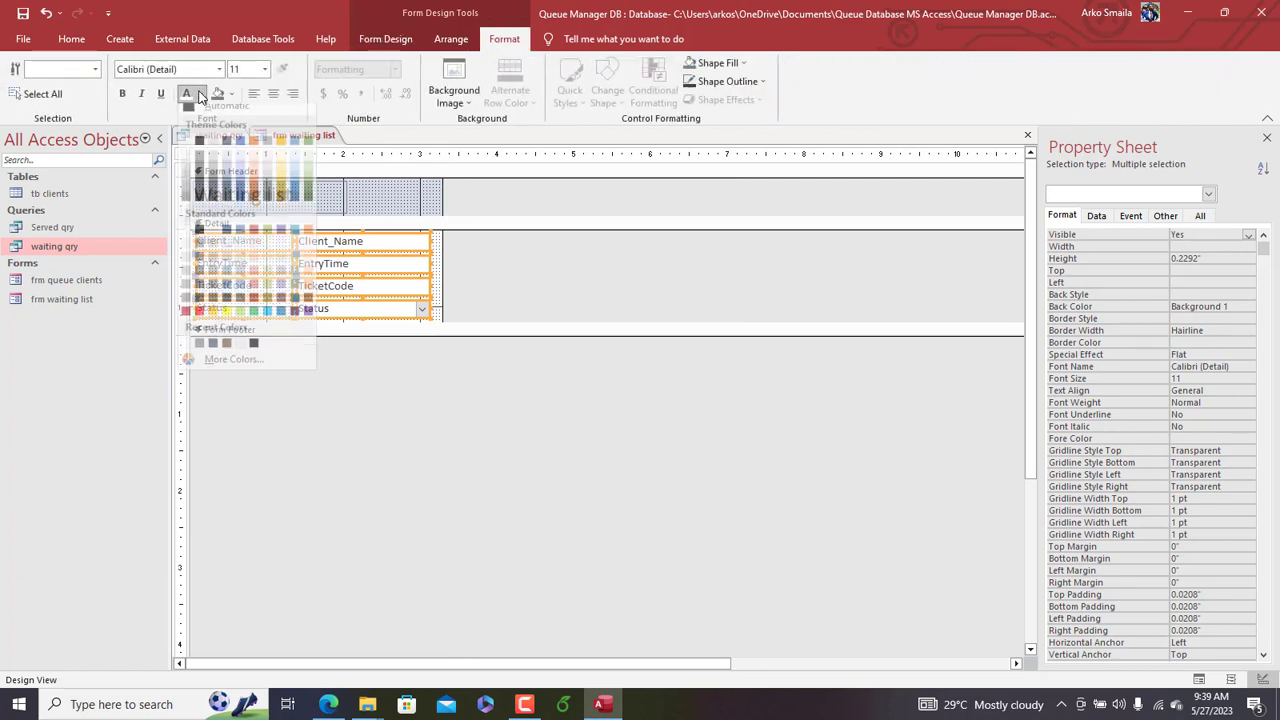
left_click(200, 150)
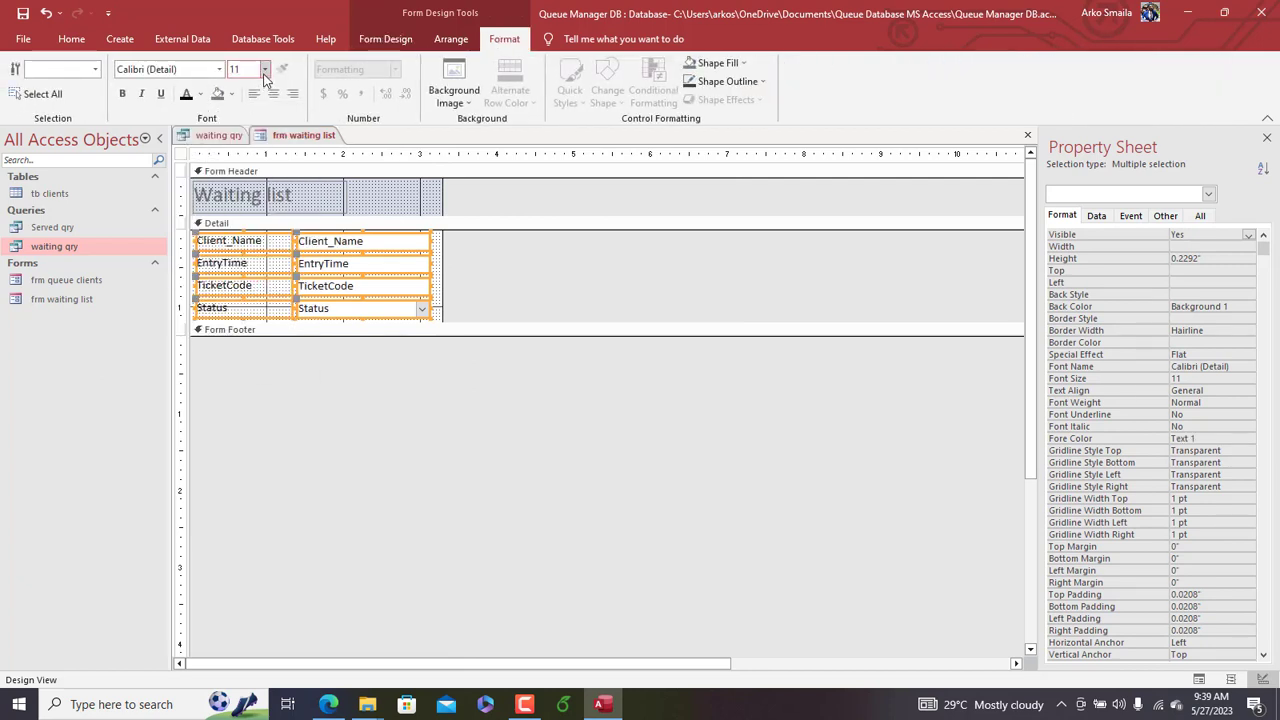
left_click(265, 69)
left_click(250, 148)
Step: Fill the form header red and make the 'Waiting list' title white
left_click(405, 210)
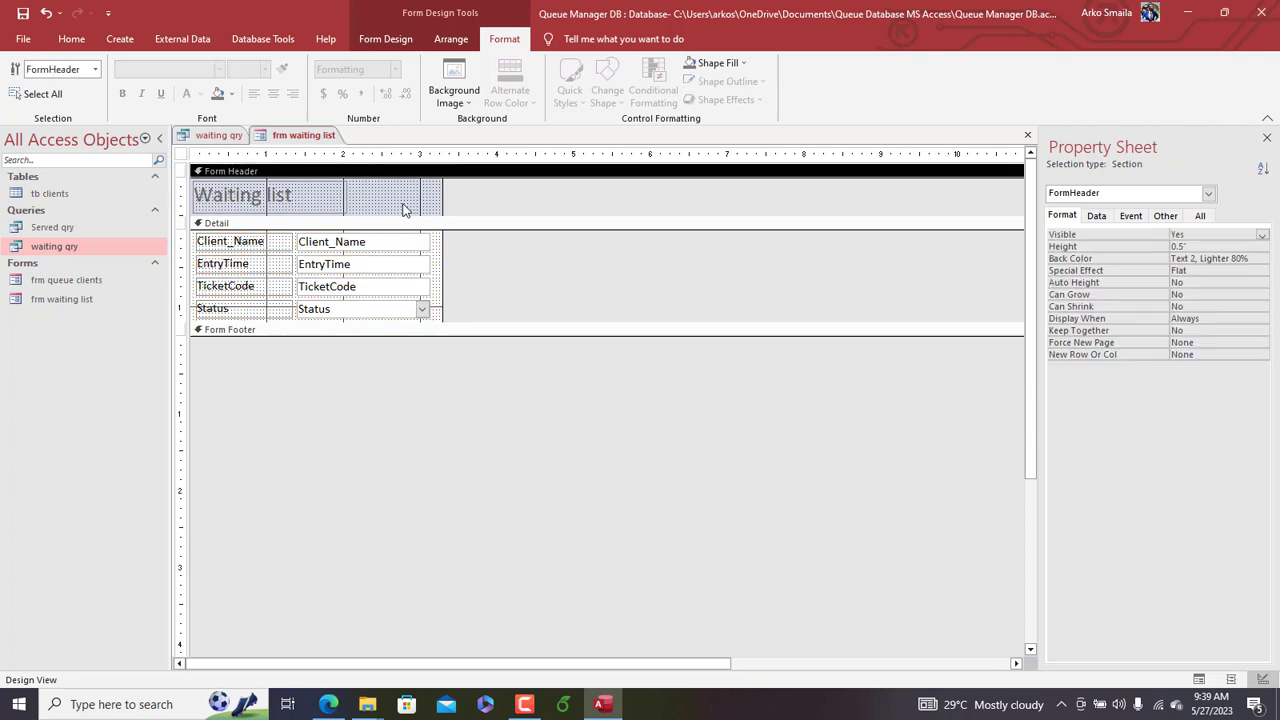
left_click(718, 63)
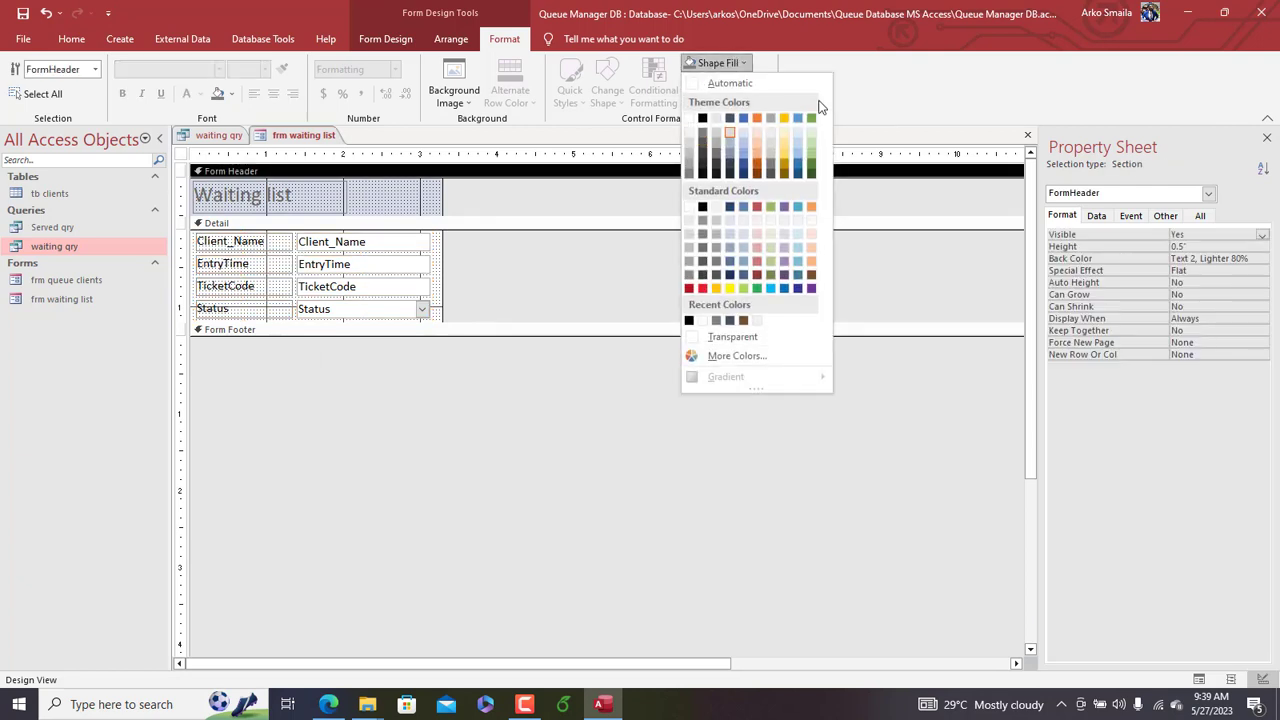
left_click(688, 288)
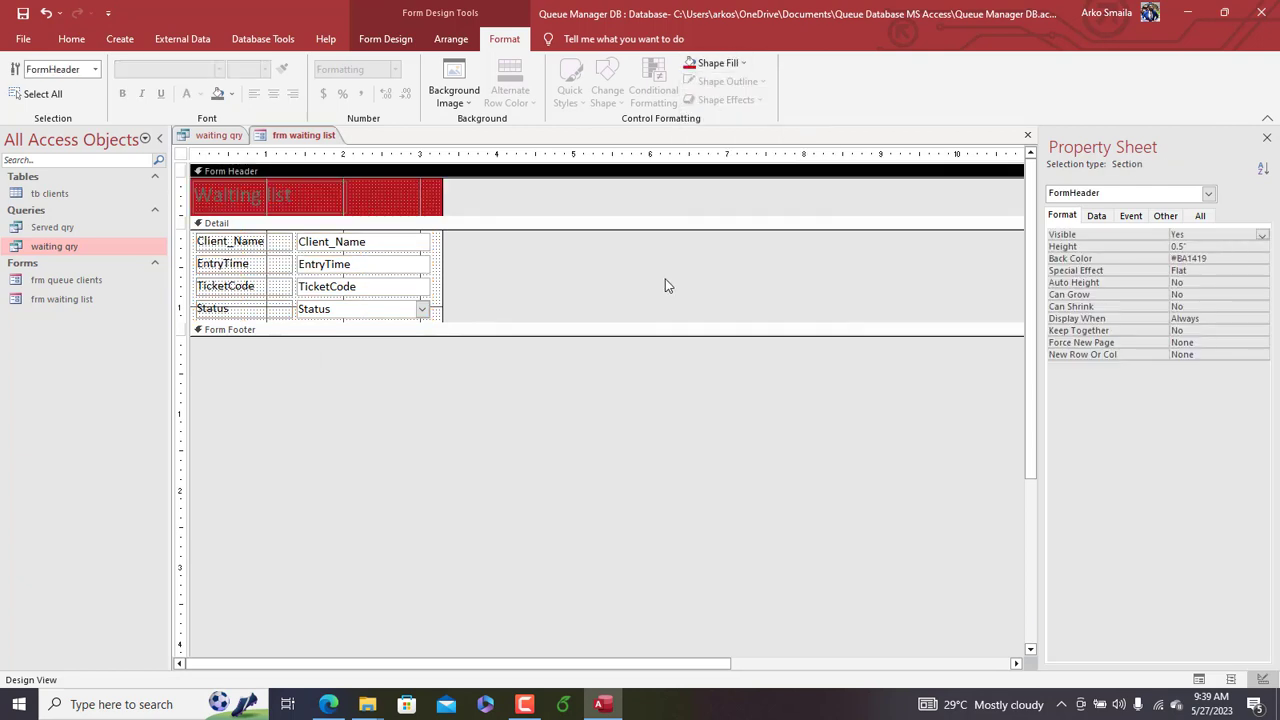
left_click(272, 204)
left_click(200, 92)
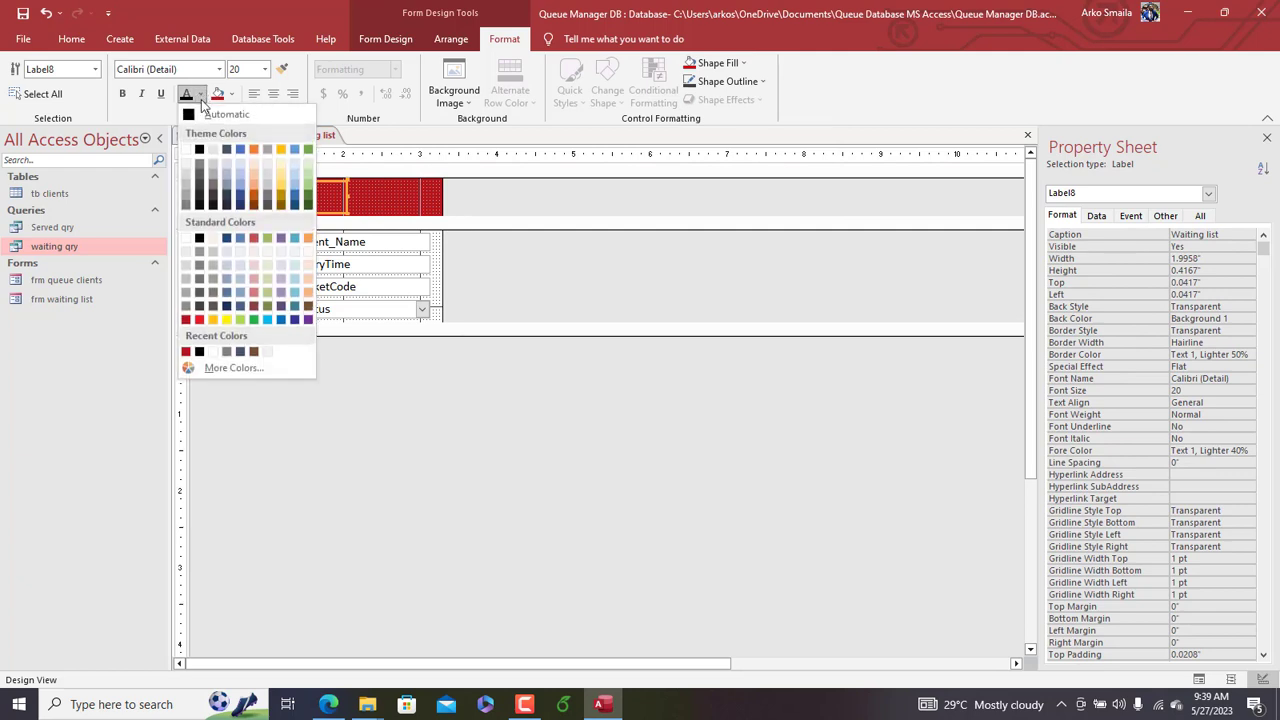
left_click(197, 150)
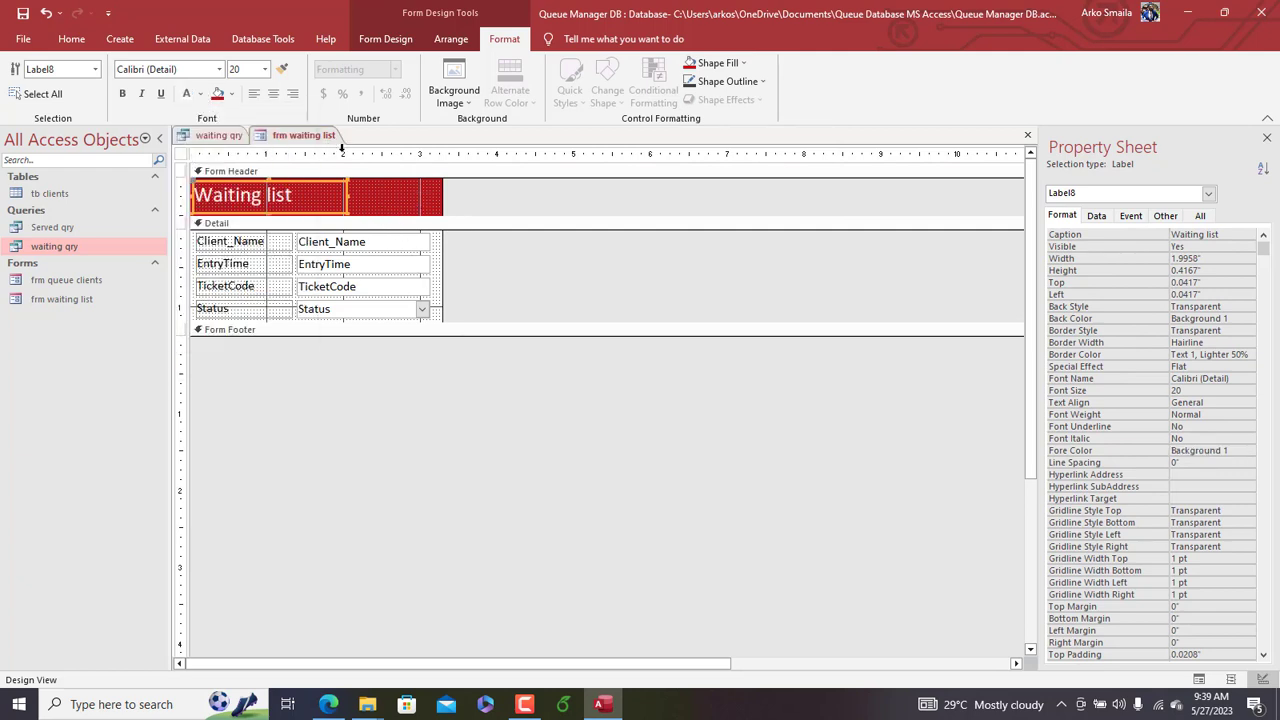
Step: Widen the four field boxes to 1.8958" and select the whole form
left_click_drag(440, 246, 444, 308)
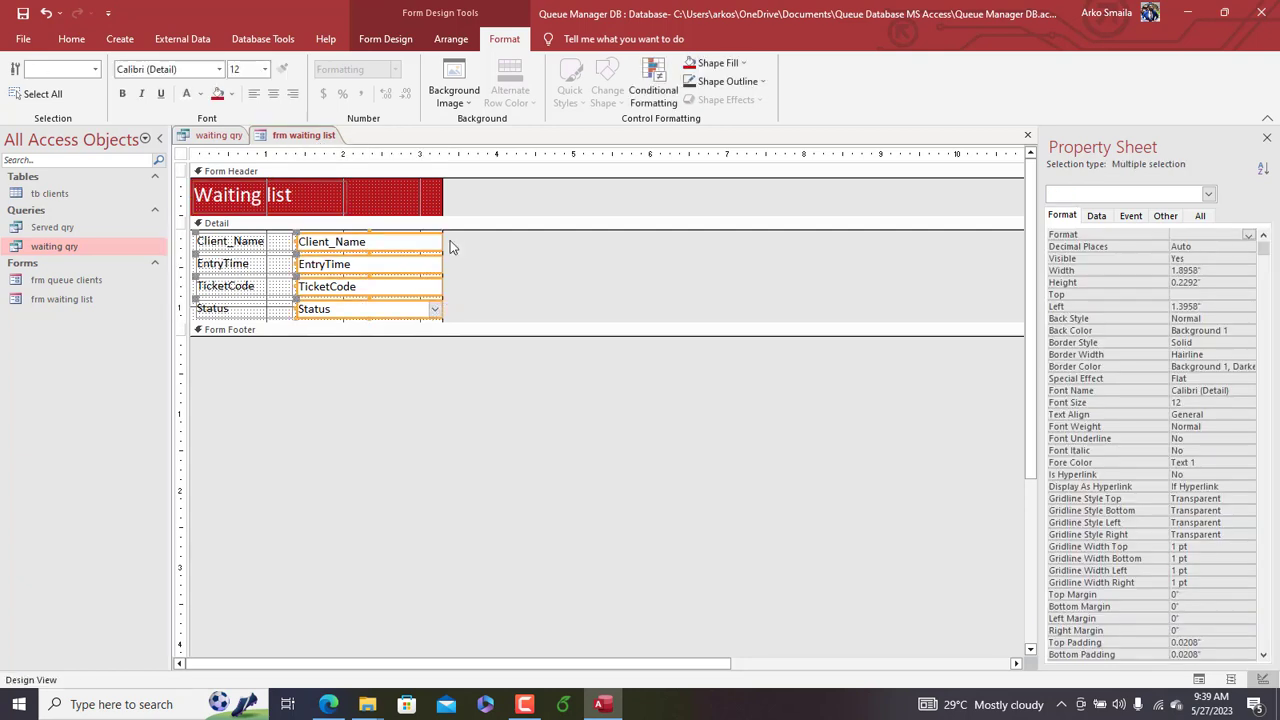
left_click_drag(441, 207, 434, 303)
left_click(447, 246)
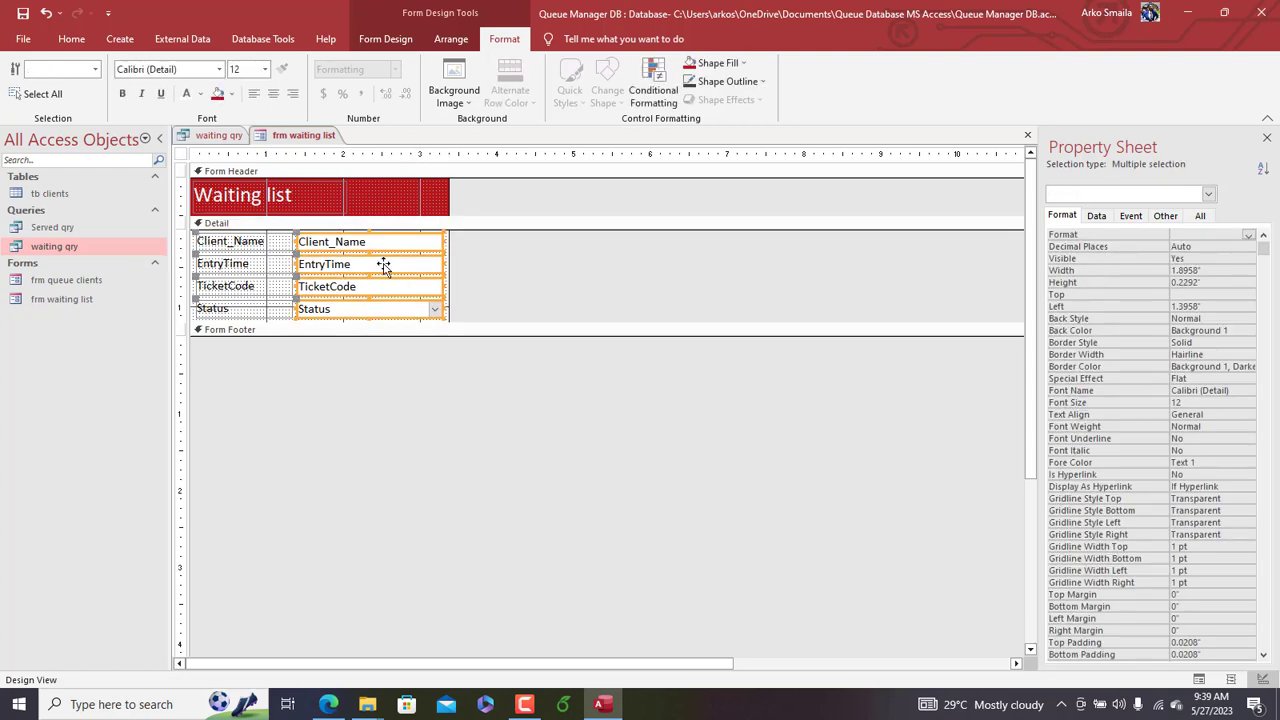
left_click(182, 157)
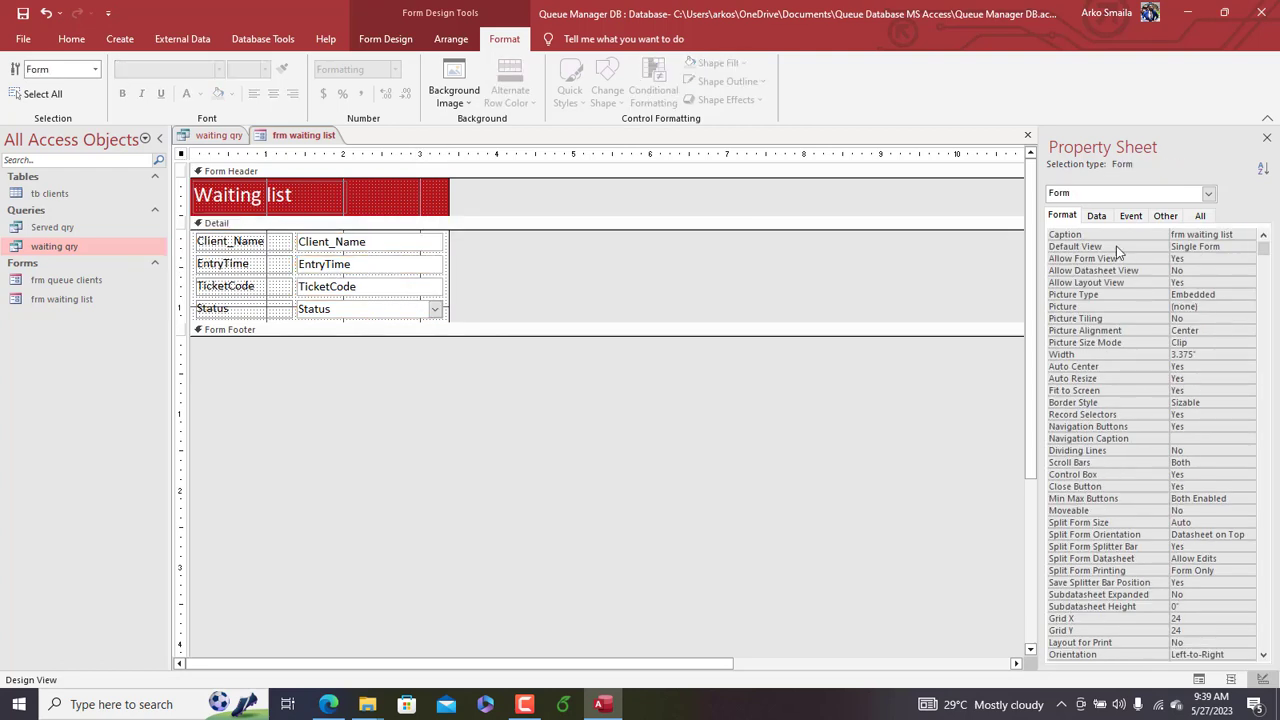
Step: Set Allow Additions, Allow Deletions and Allow Edits to No on the form's Data properties
left_click(1100, 217)
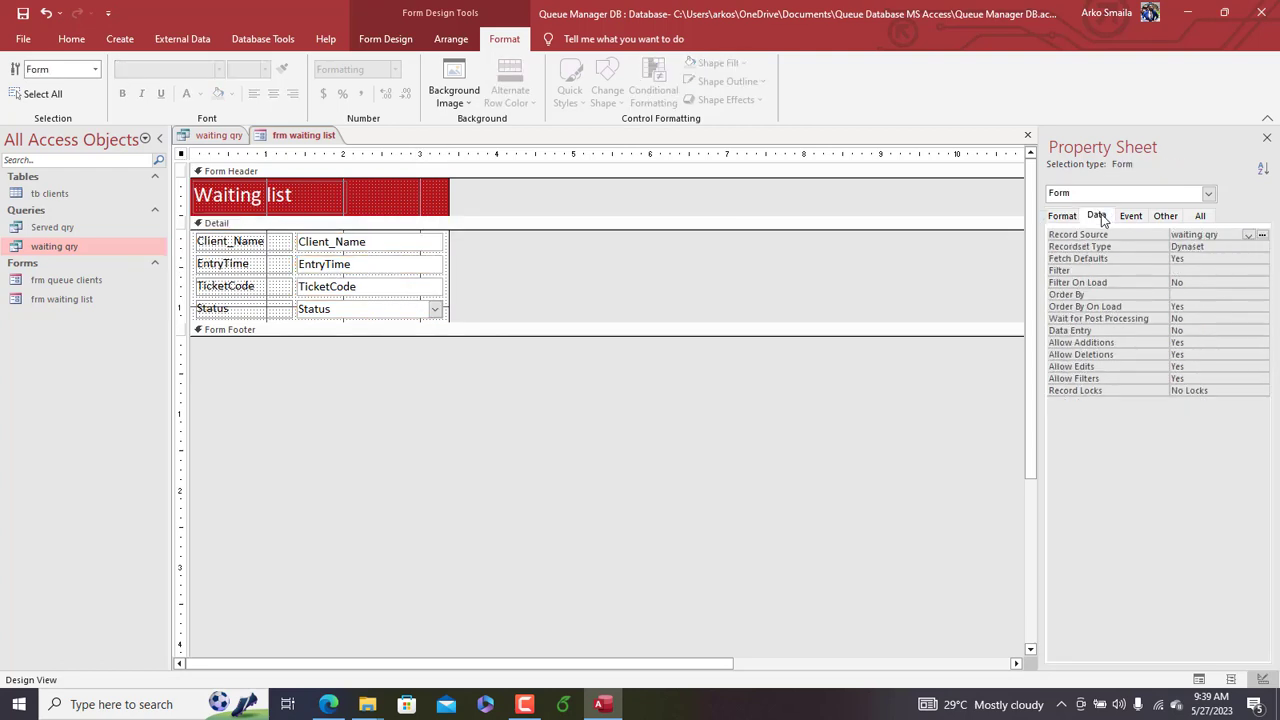
double_click(1198, 341)
left_click(1193, 354)
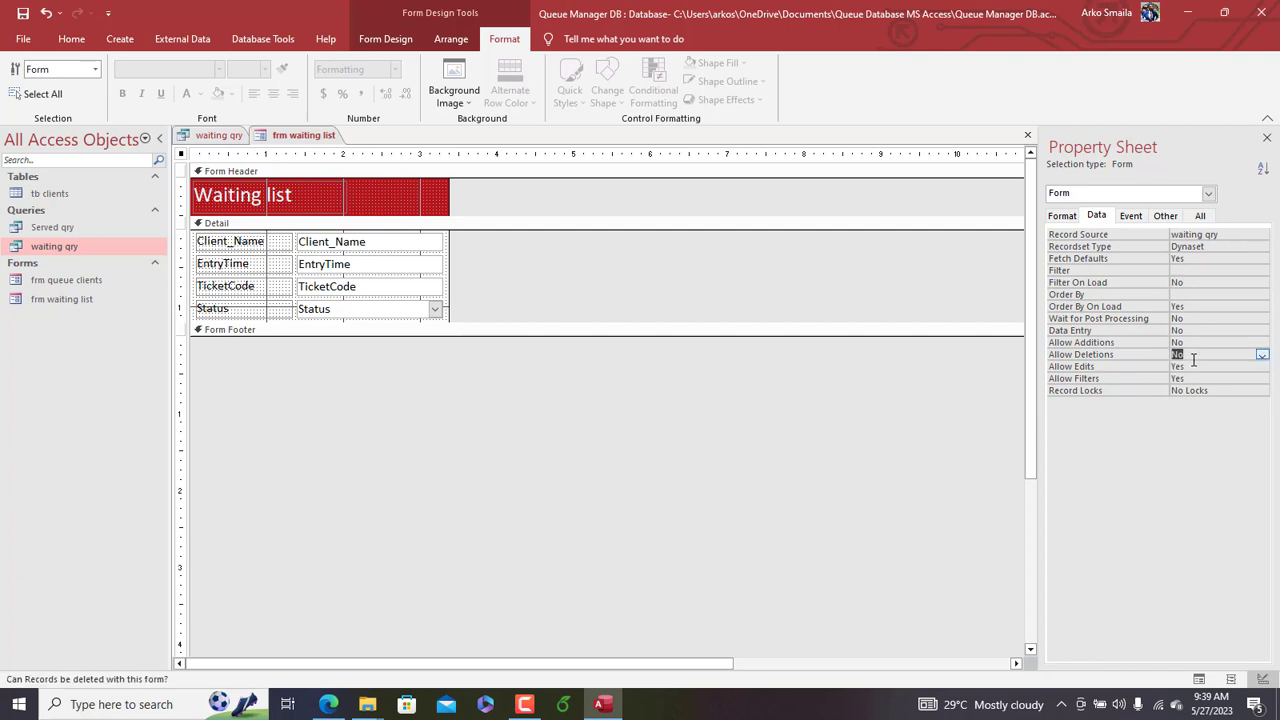
double_click(1193, 366)
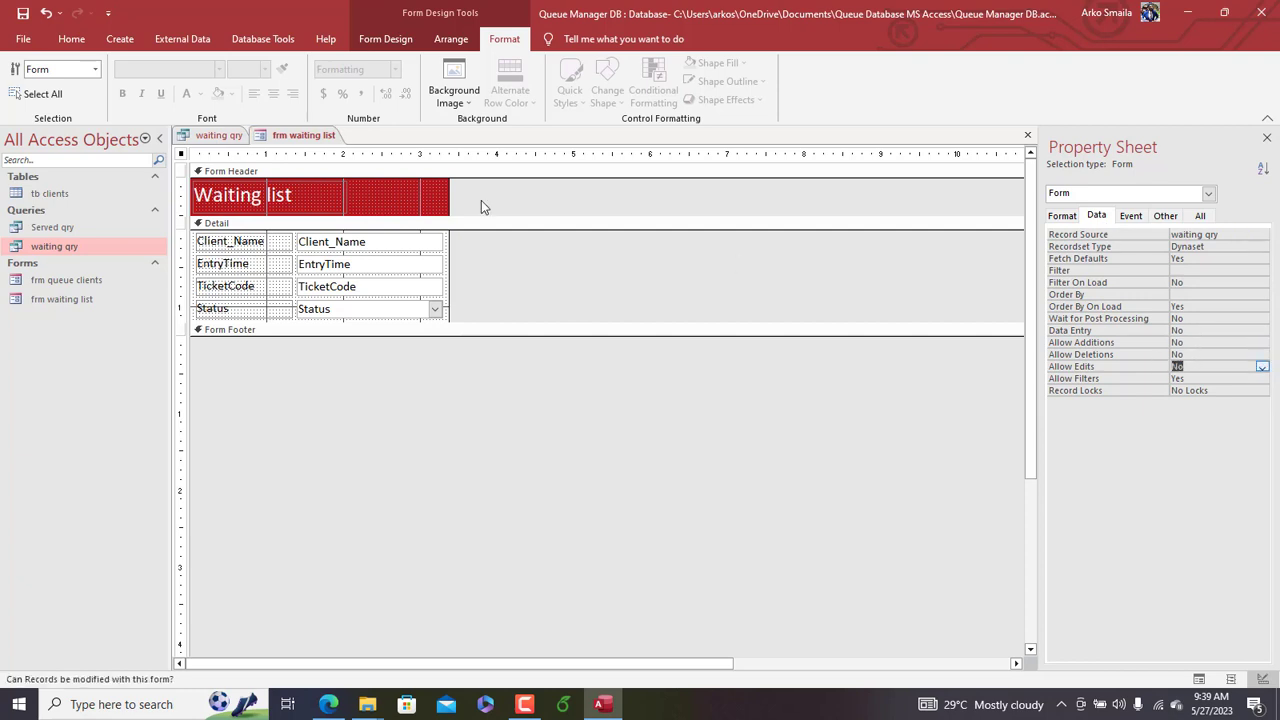
Step: Preview the form in Form View, confirm Status can't be edited, and return to Design View
right_click(309, 145)
left_click(342, 208)
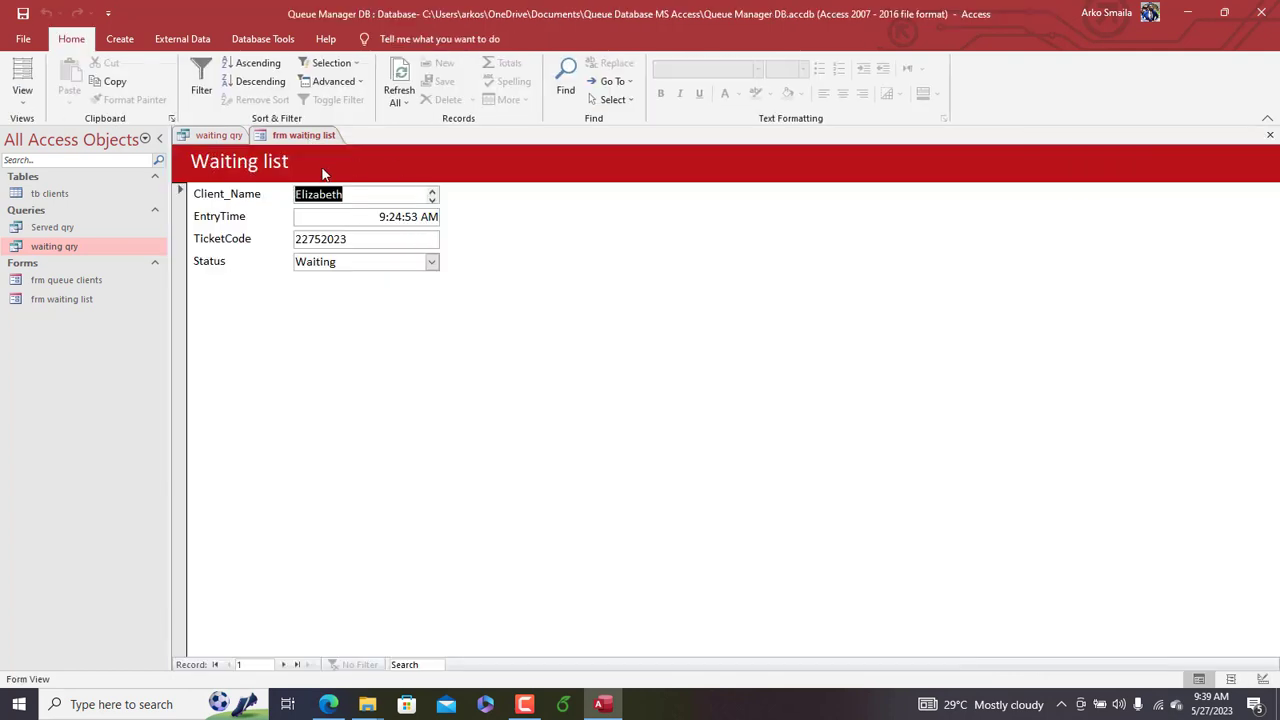
left_click(367, 261)
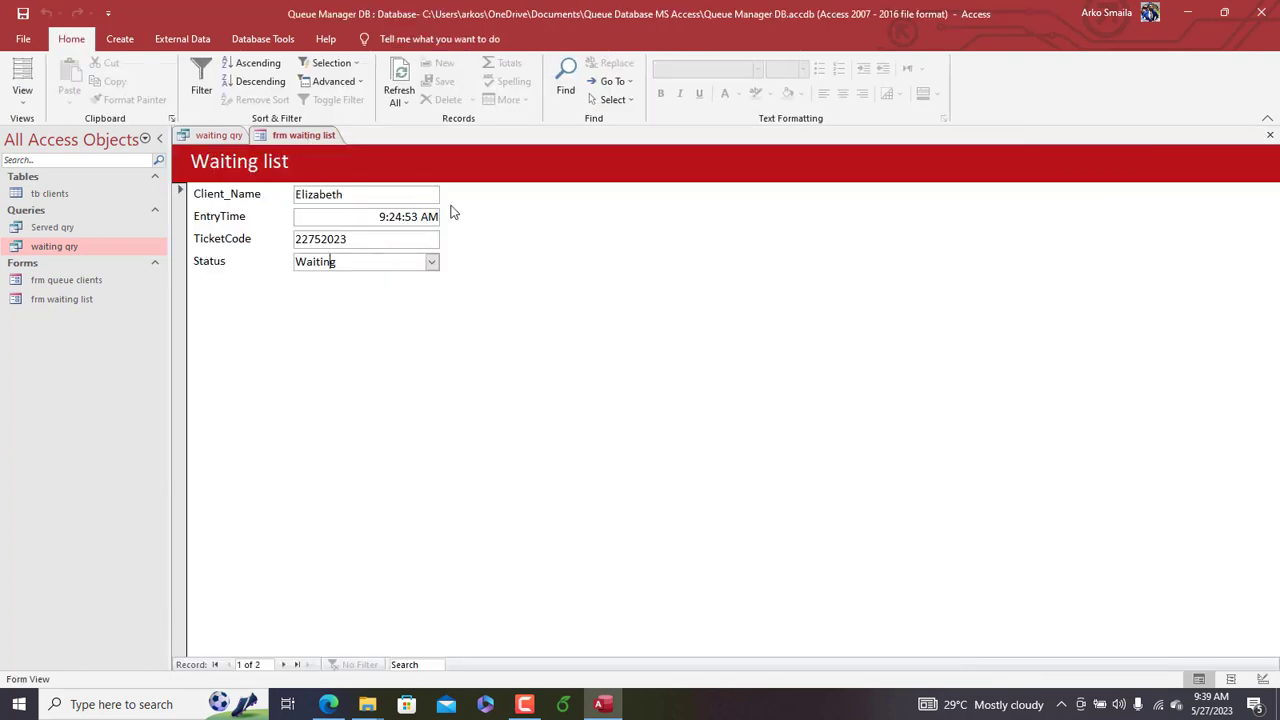
right_click(409, 159)
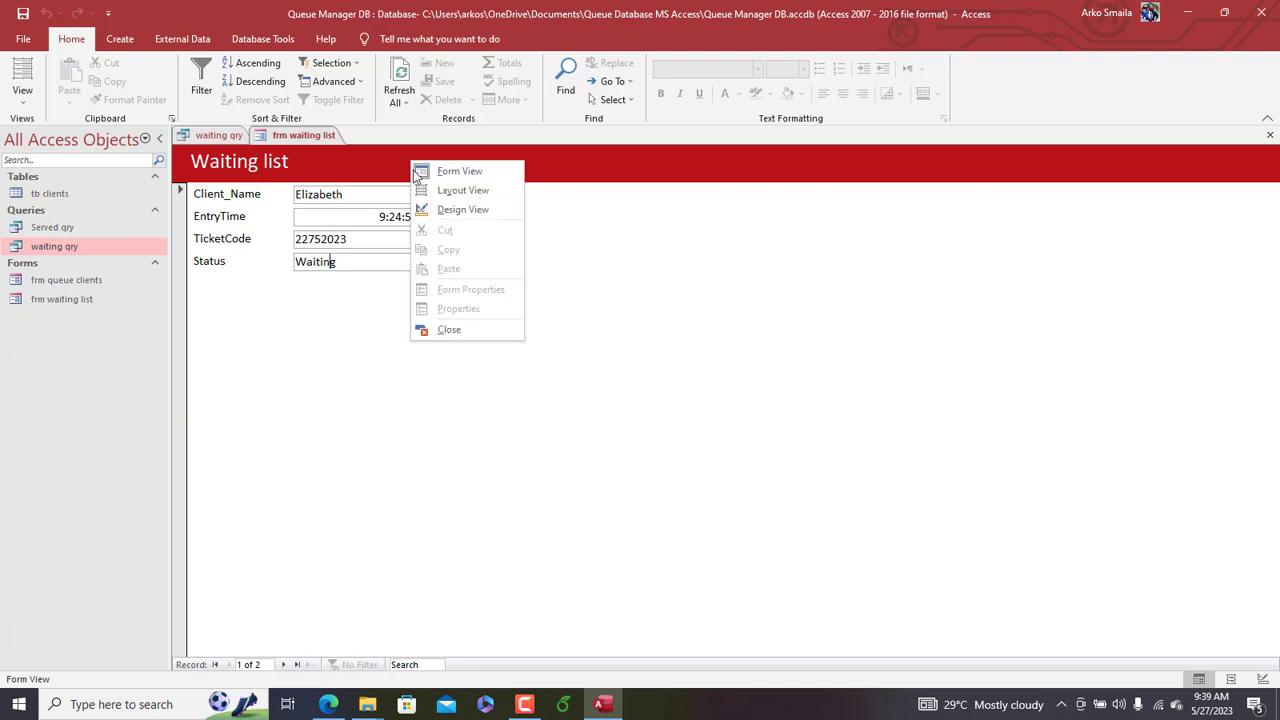
left_click(443, 214)
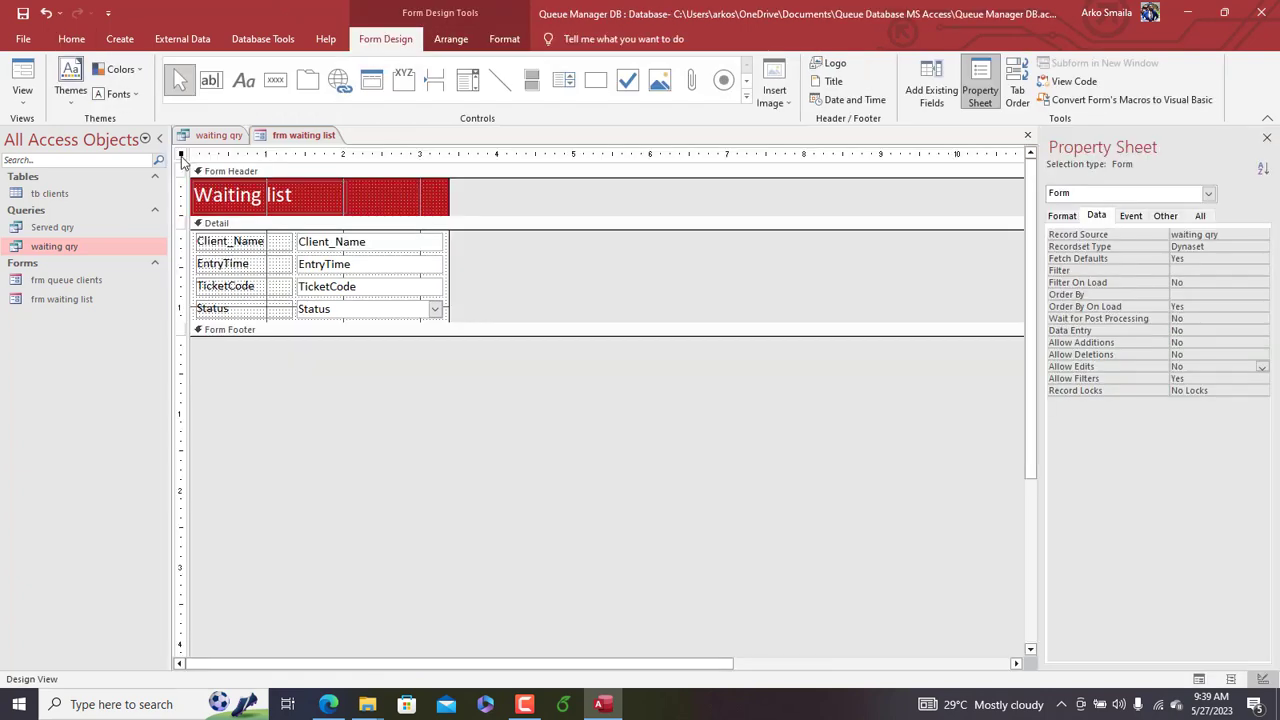
Step: Set the form's Default View to Continuous Forms
left_click(1076, 222)
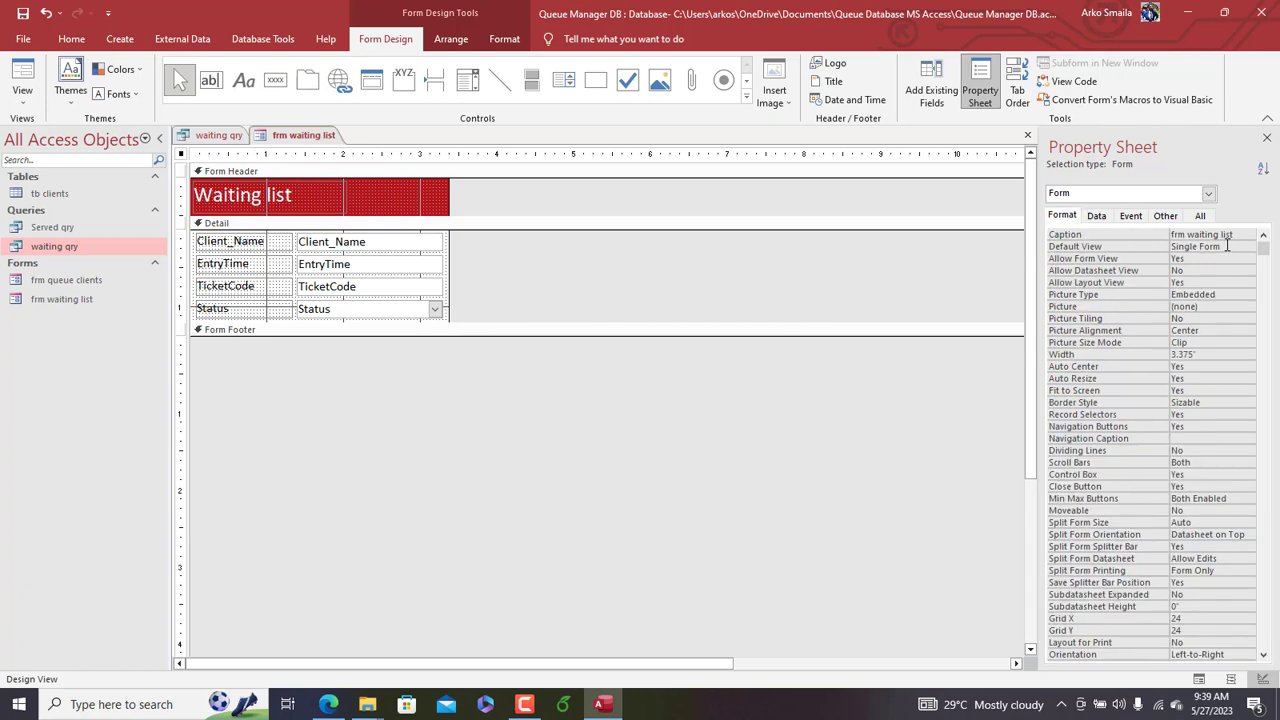
left_click(1227, 246)
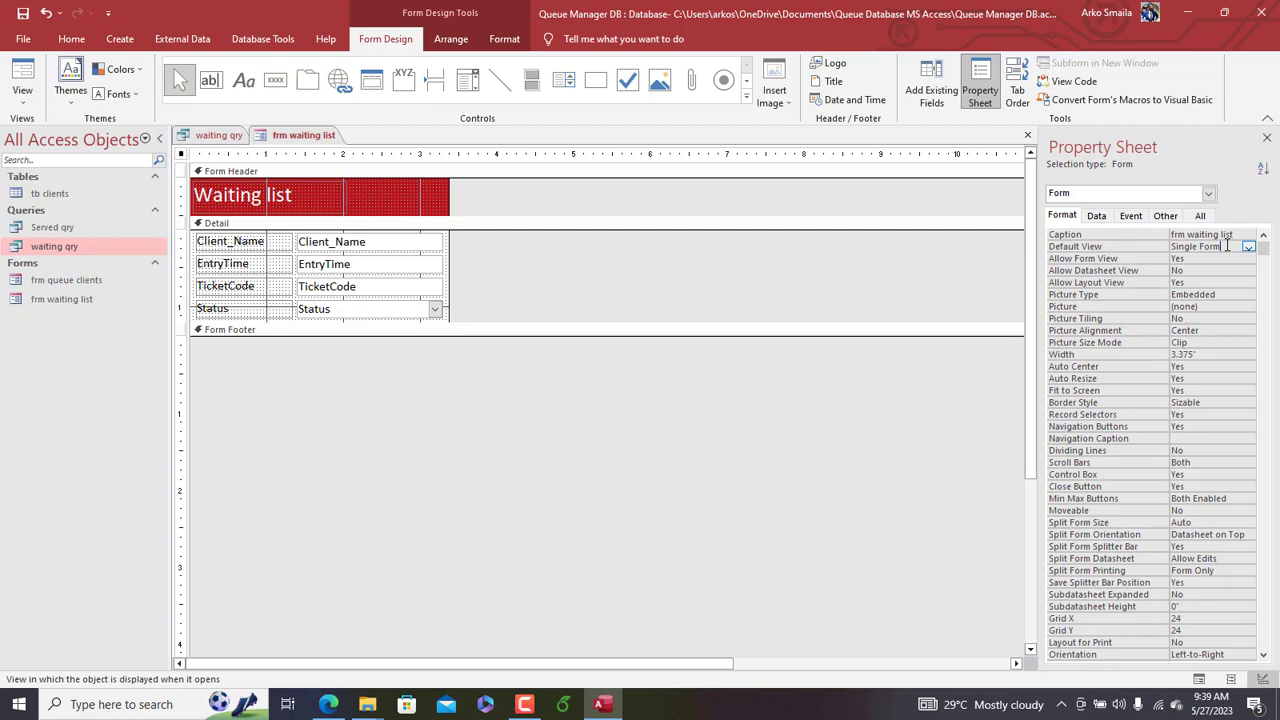
left_click(182, 158)
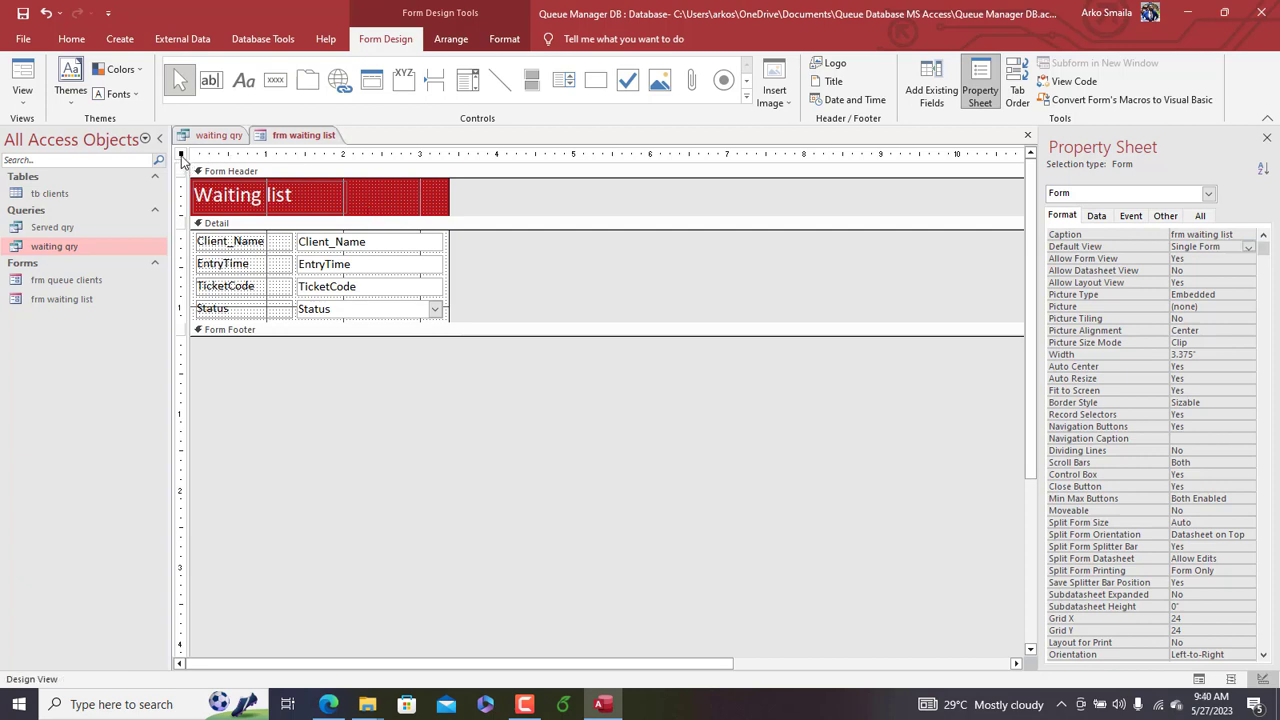
left_click(1248, 247)
left_click(1220, 270)
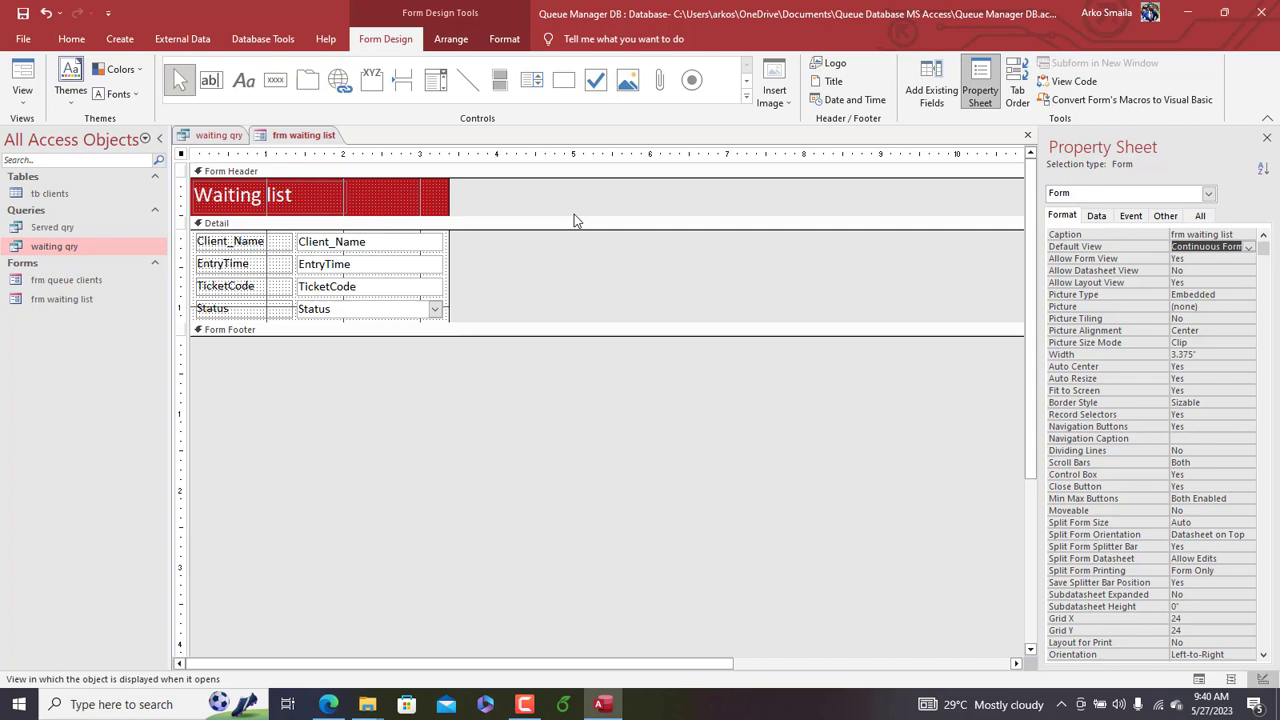
Step: Preview the continuous waiting list in Form View, then switch back to Design View
right_click(298, 139)
left_click(335, 204)
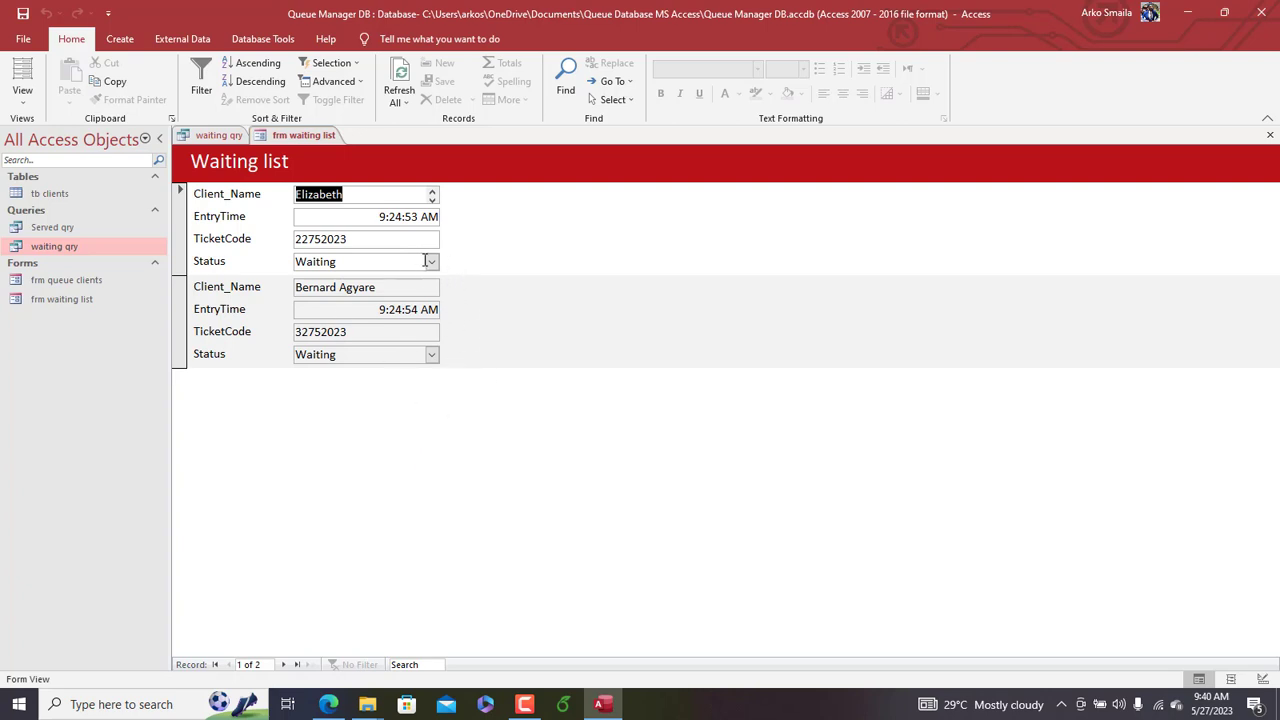
right_click(475, 246)
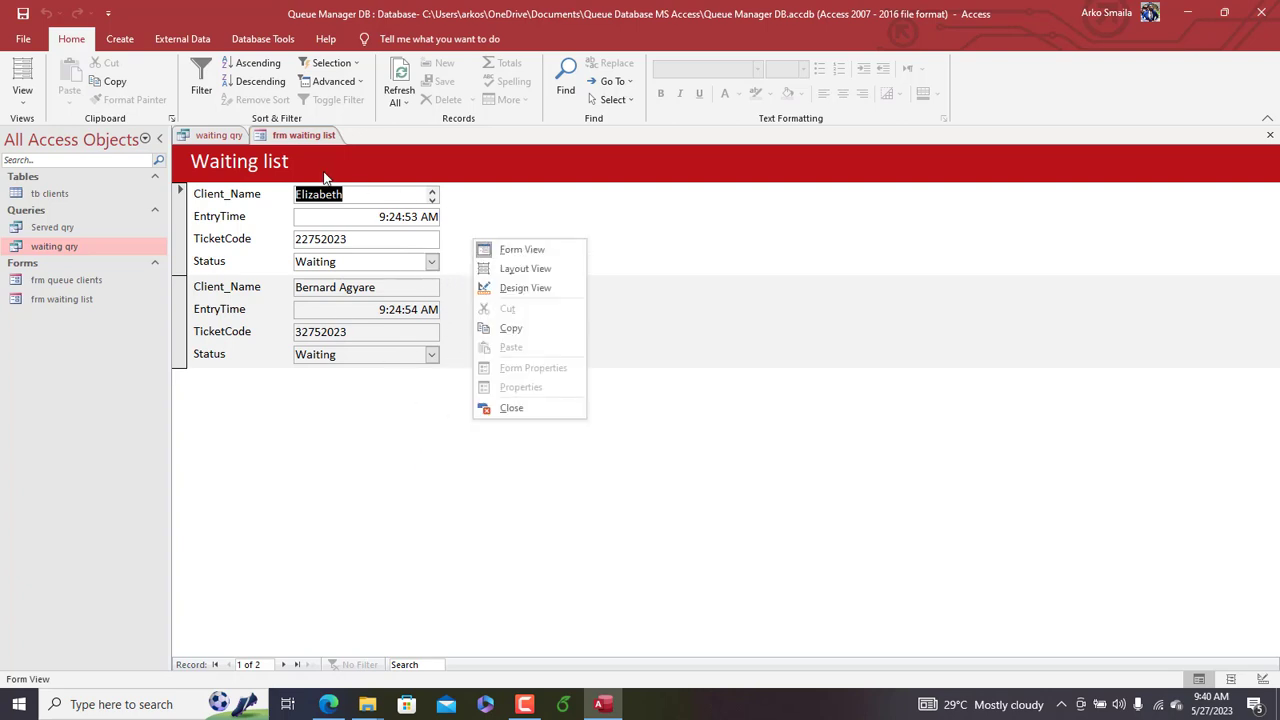
left_click(305, 143)
right_click(305, 140)
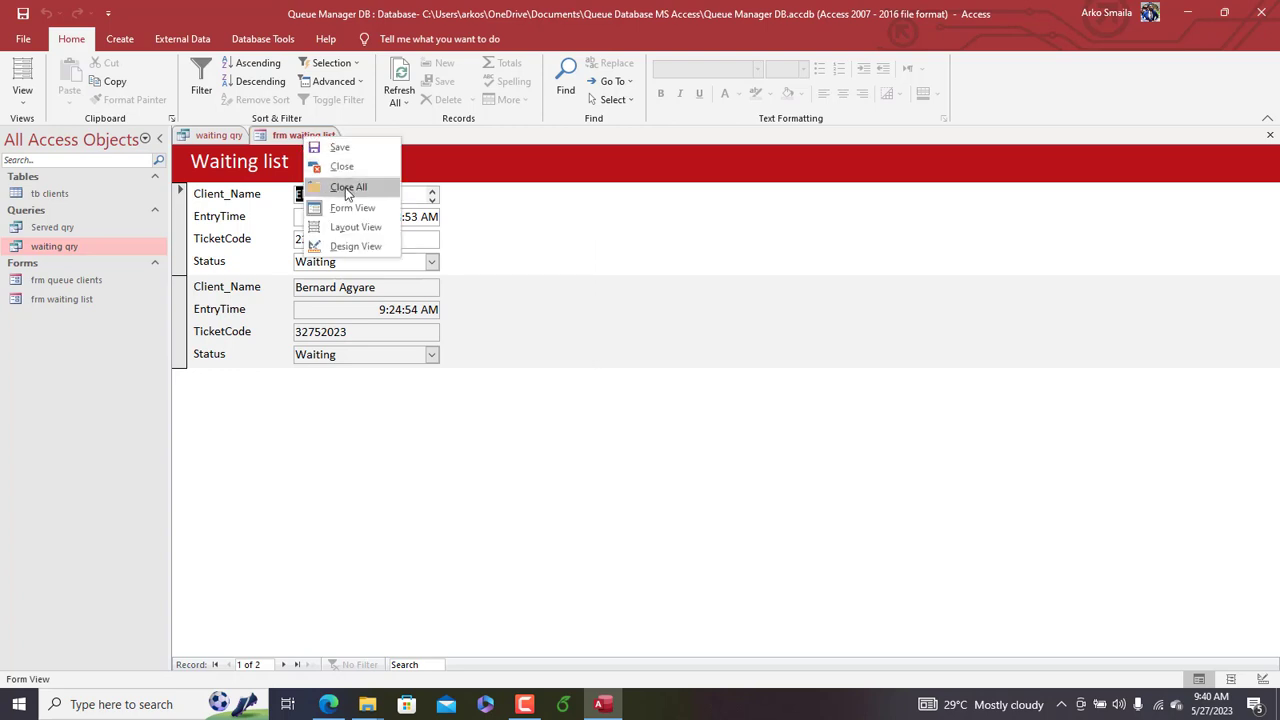
left_click(362, 247)
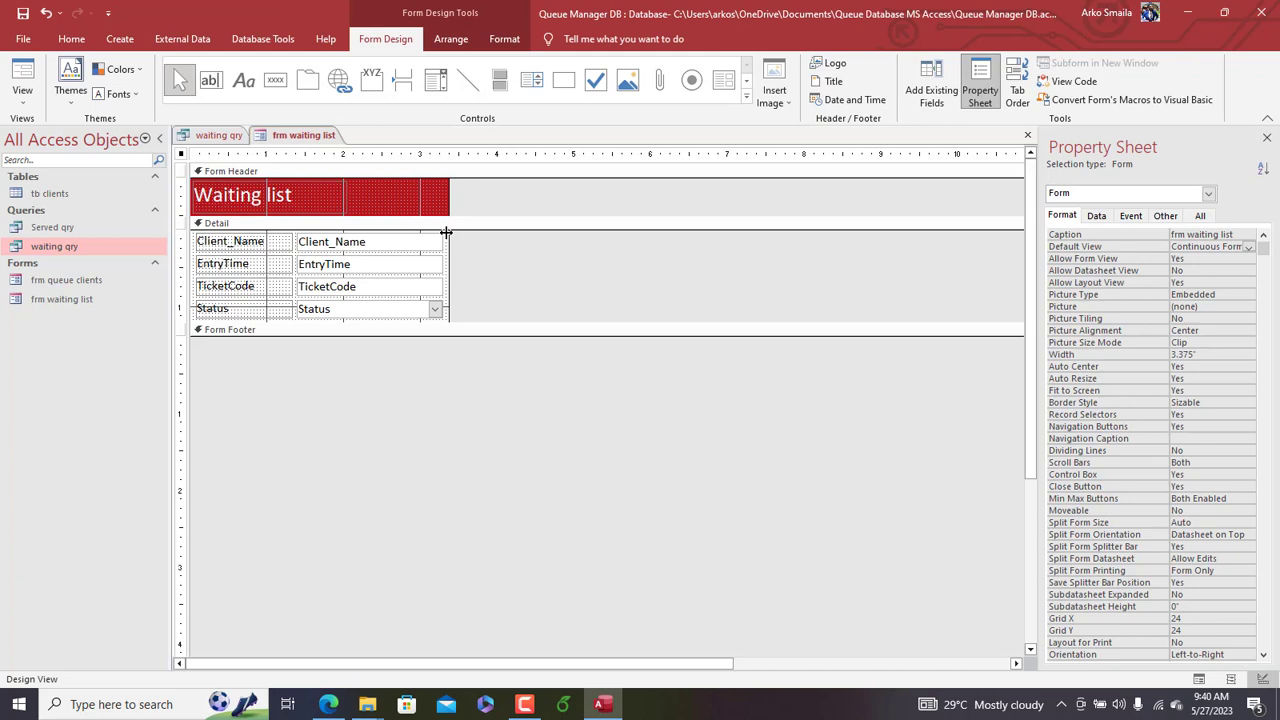
Step: Adjust the form width and make the Detail section slightly taller
left_click_drag(446, 233, 395, 297)
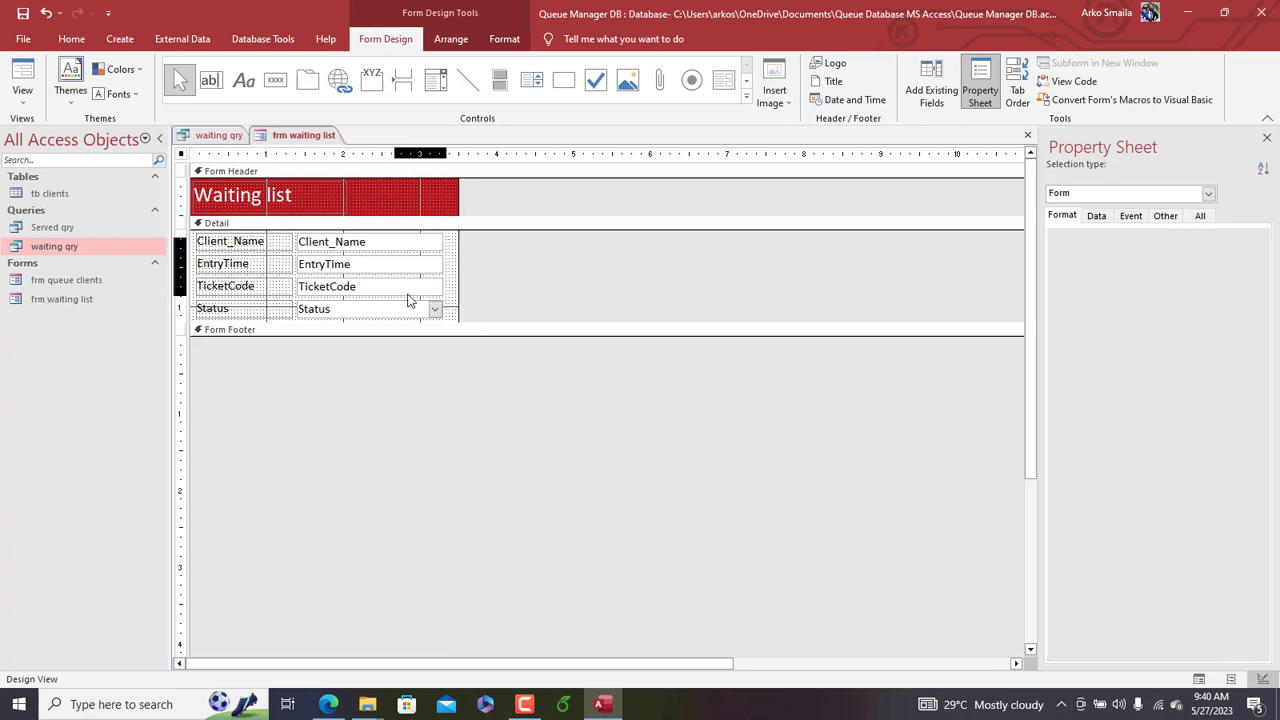
left_click(280, 320)
left_click_drag(267, 324, 271, 330)
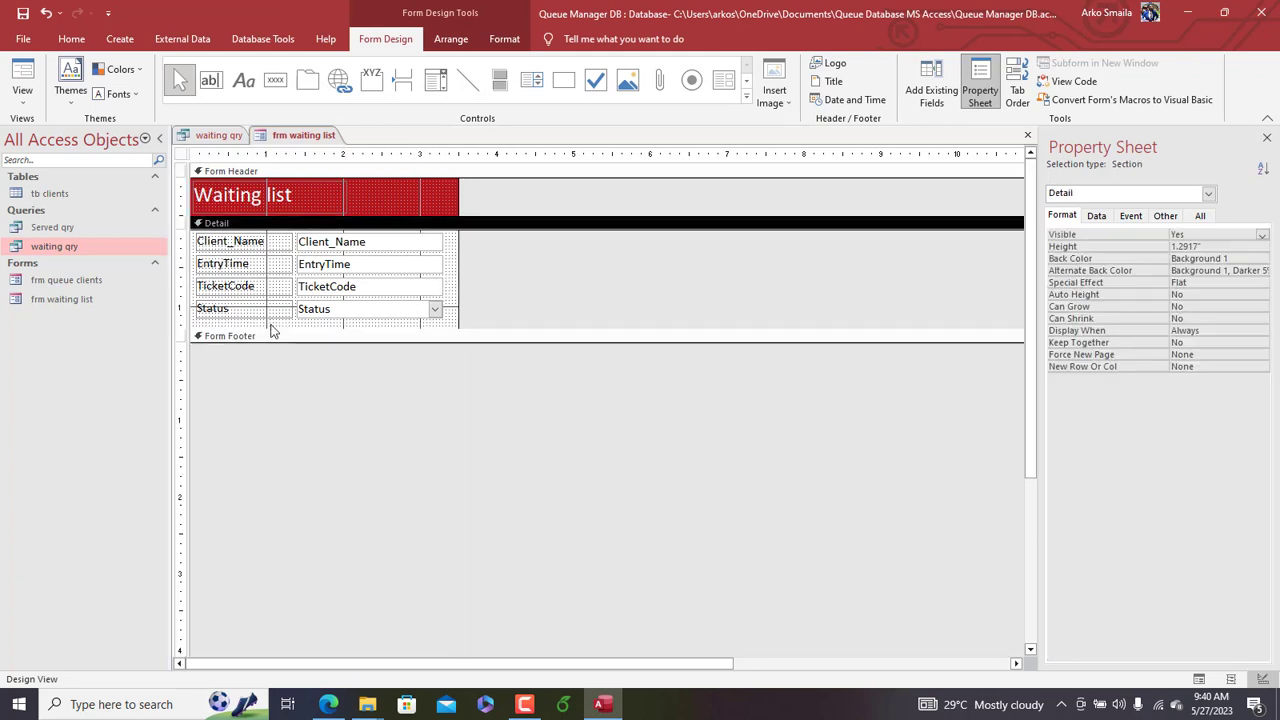
Step: Add a colon to the Status, TicketCode, EntryTime and Client_Name label captions
left_click(250, 310)
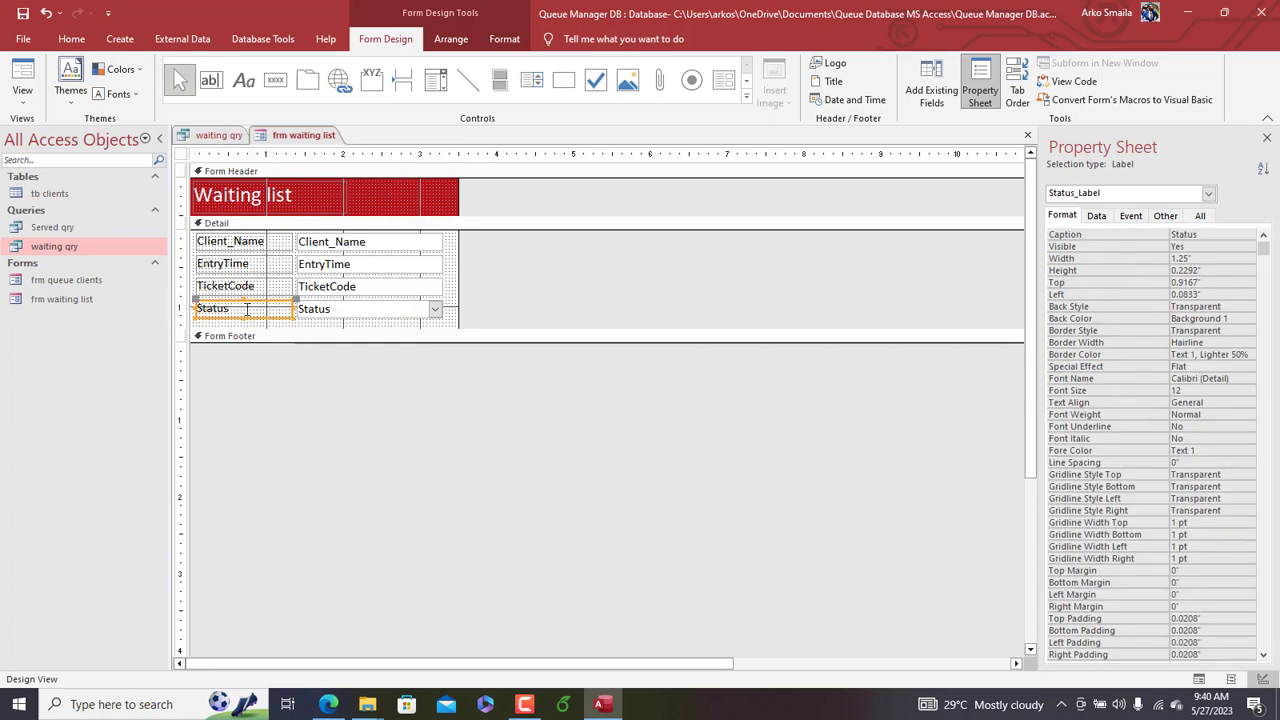
left_click(236, 308)
left_click(258, 287)
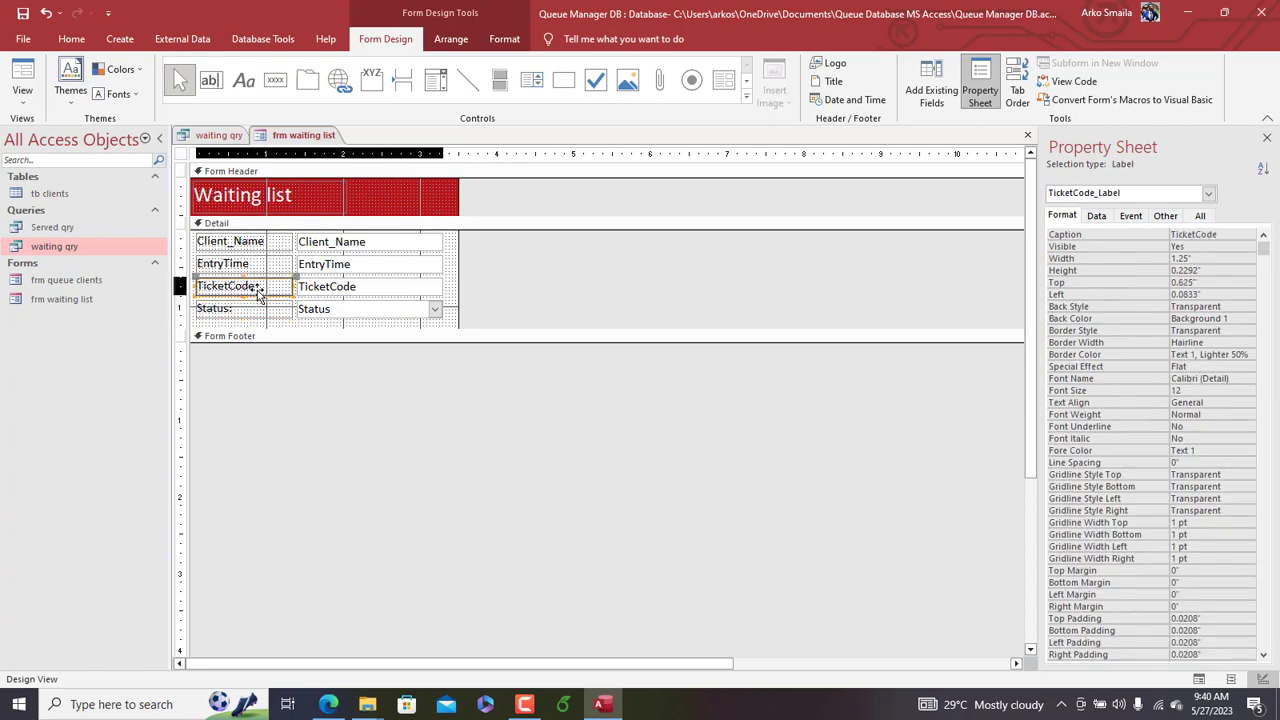
left_click(262, 286)
left_click(252, 264)
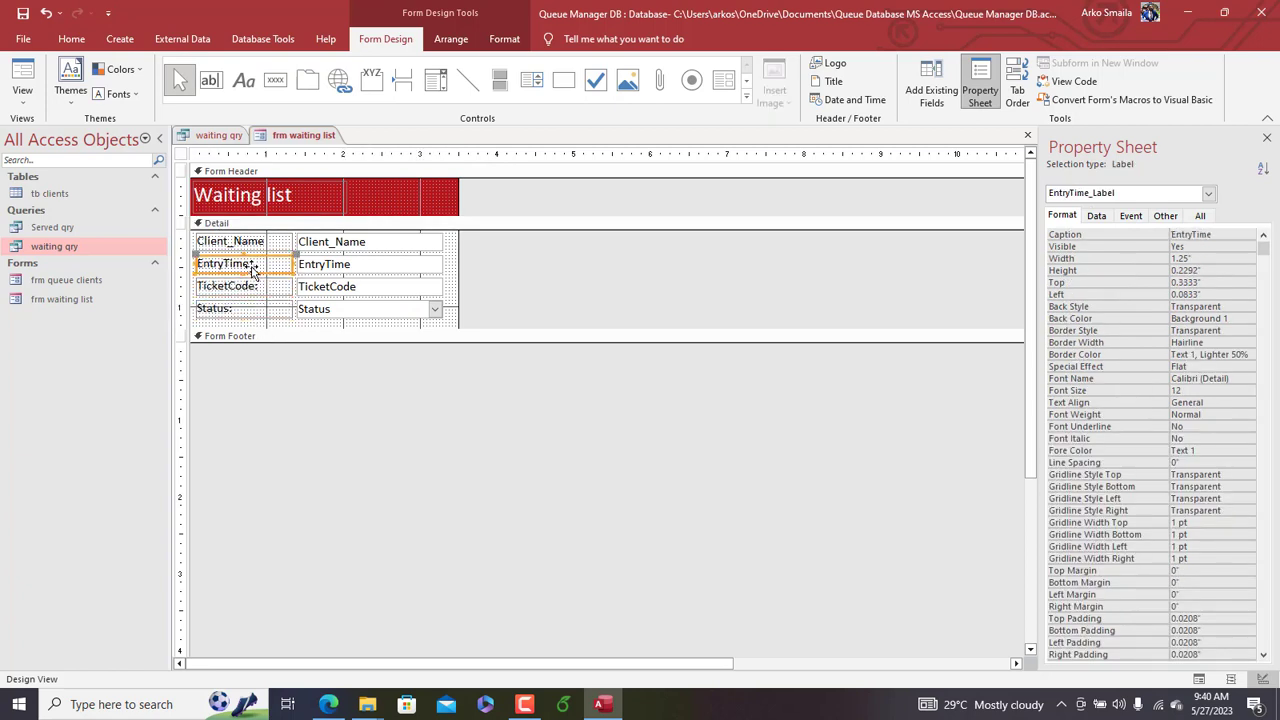
left_click(255, 263)
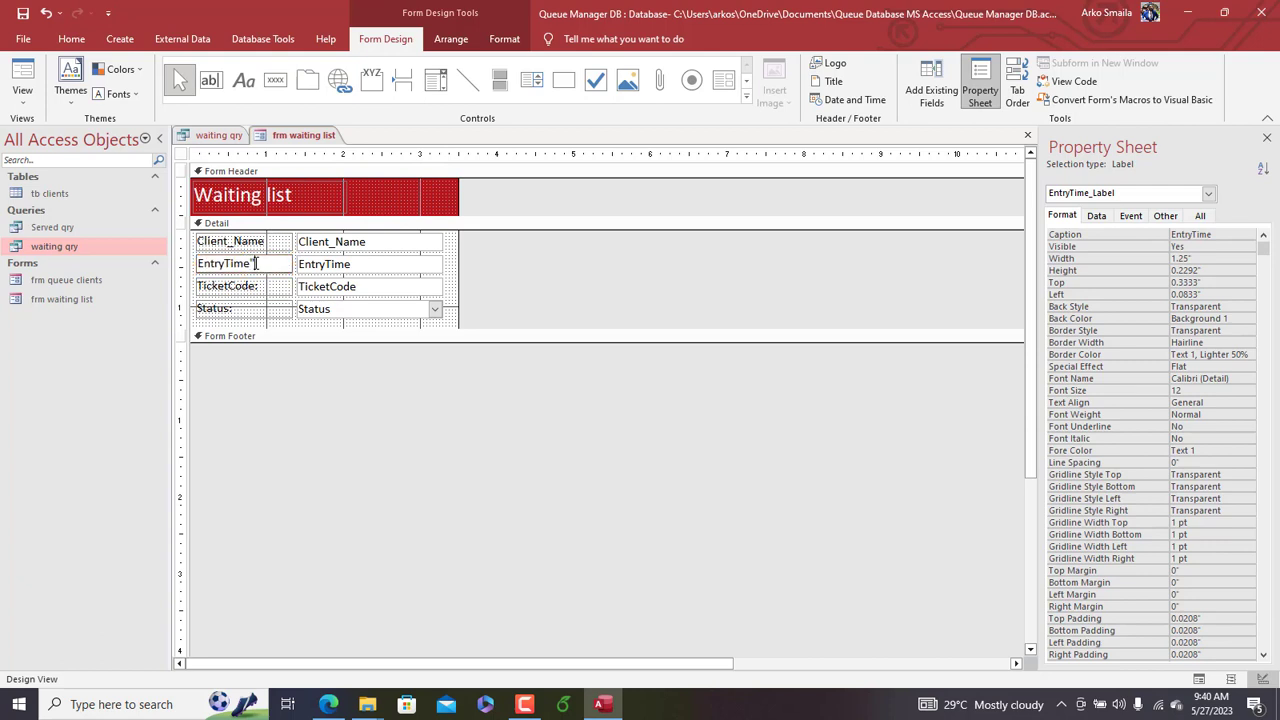
left_click(270, 244)
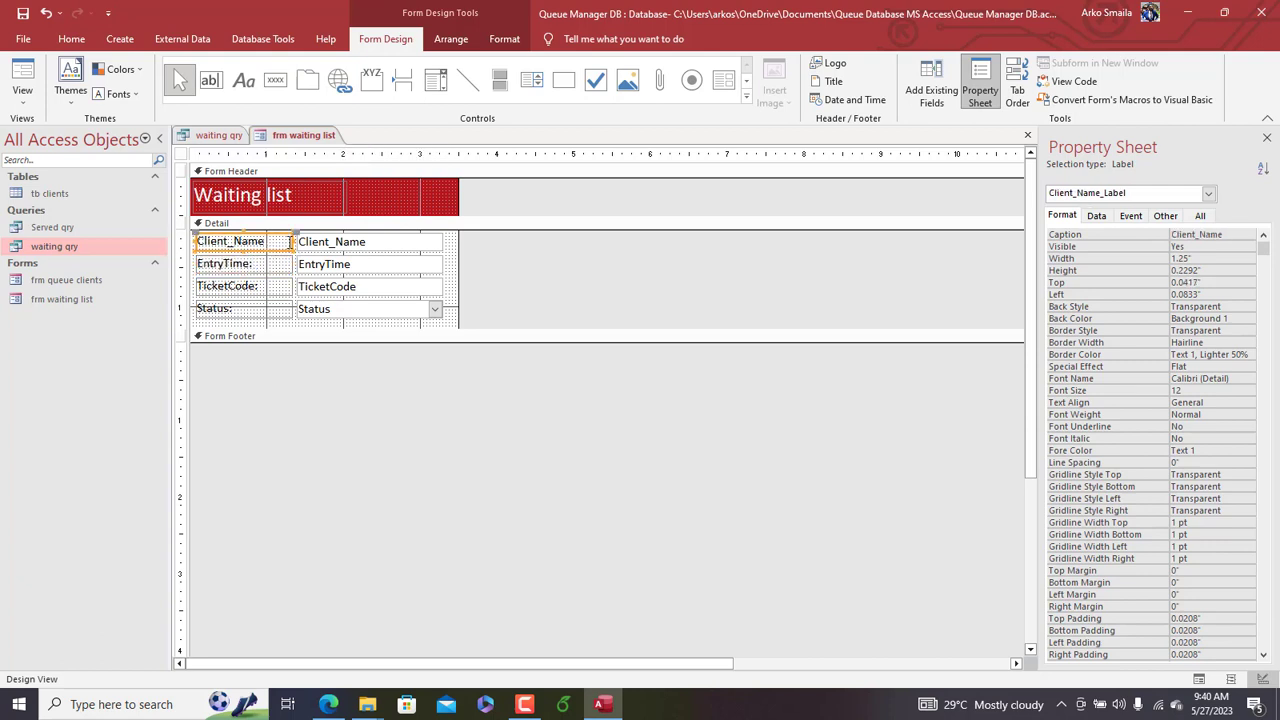
left_click(272, 242)
left_click(267, 322)
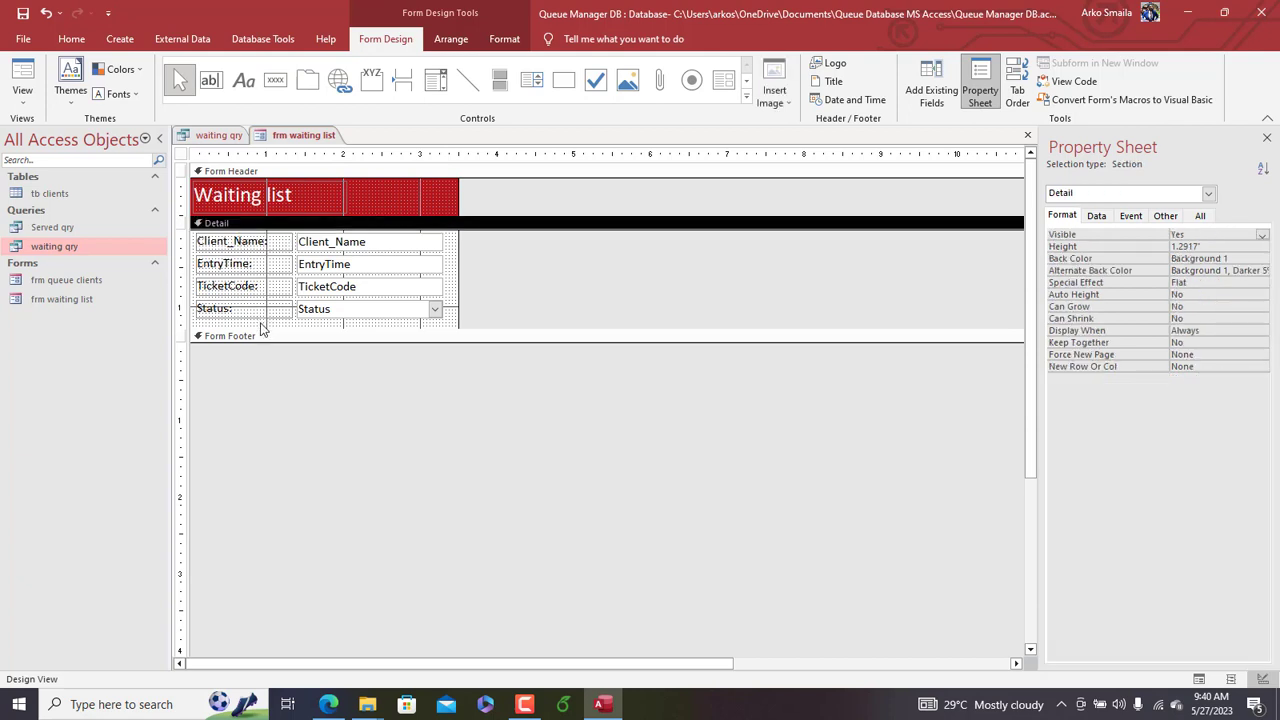
Step: Shift the labels and fields left, narrow the form, and close the gaps between rows
left_click_drag(262, 330, 212, 247)
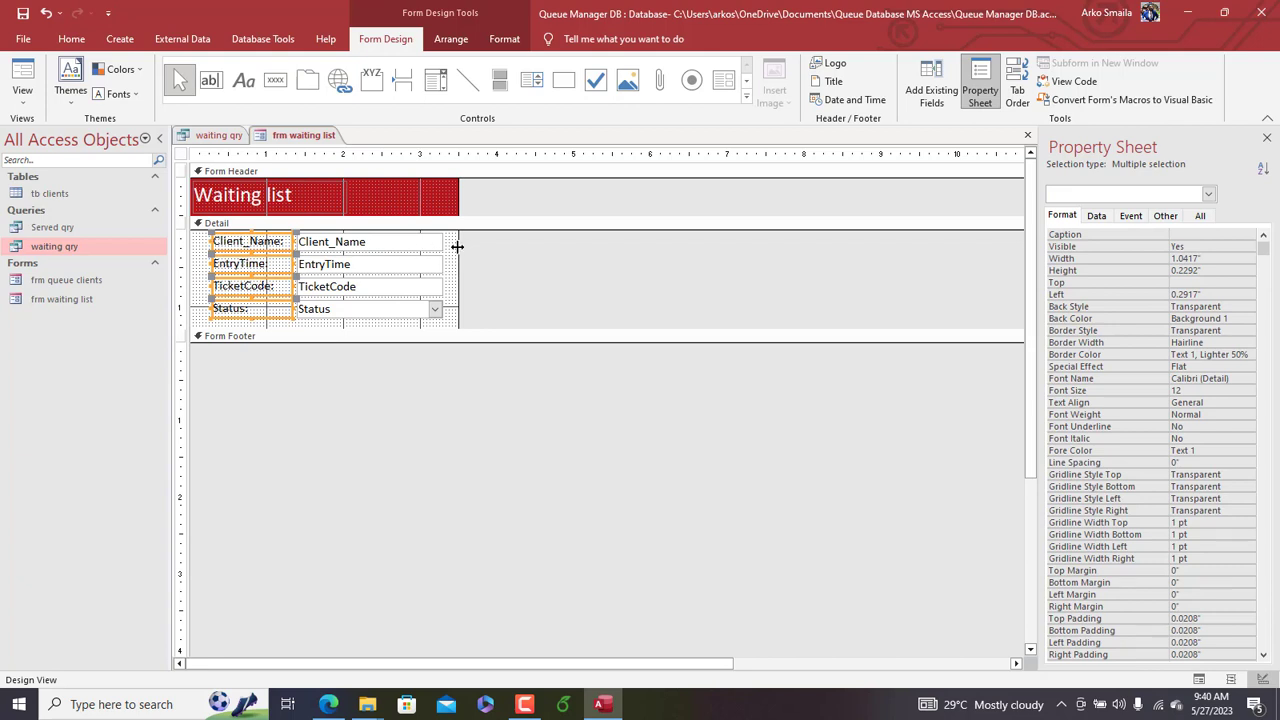
left_click_drag(452, 243, 253, 316)
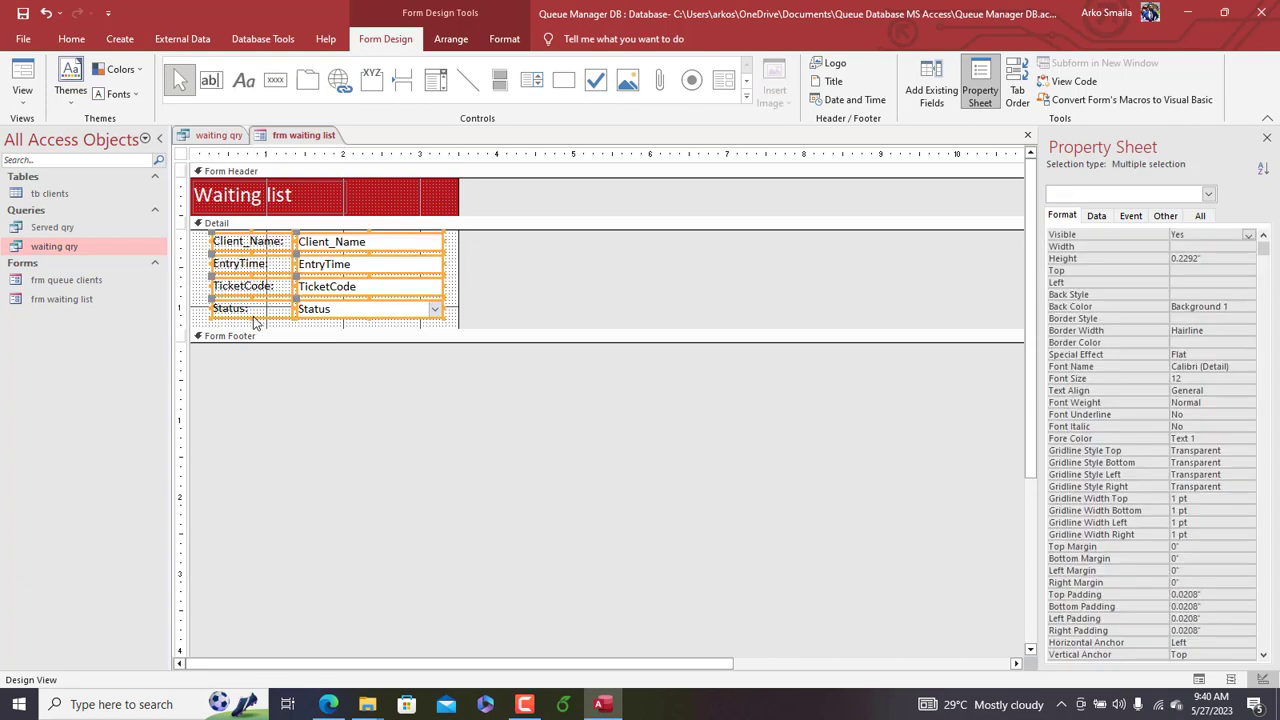
key("Left")
key("Left")
key("Left")
key("Left")
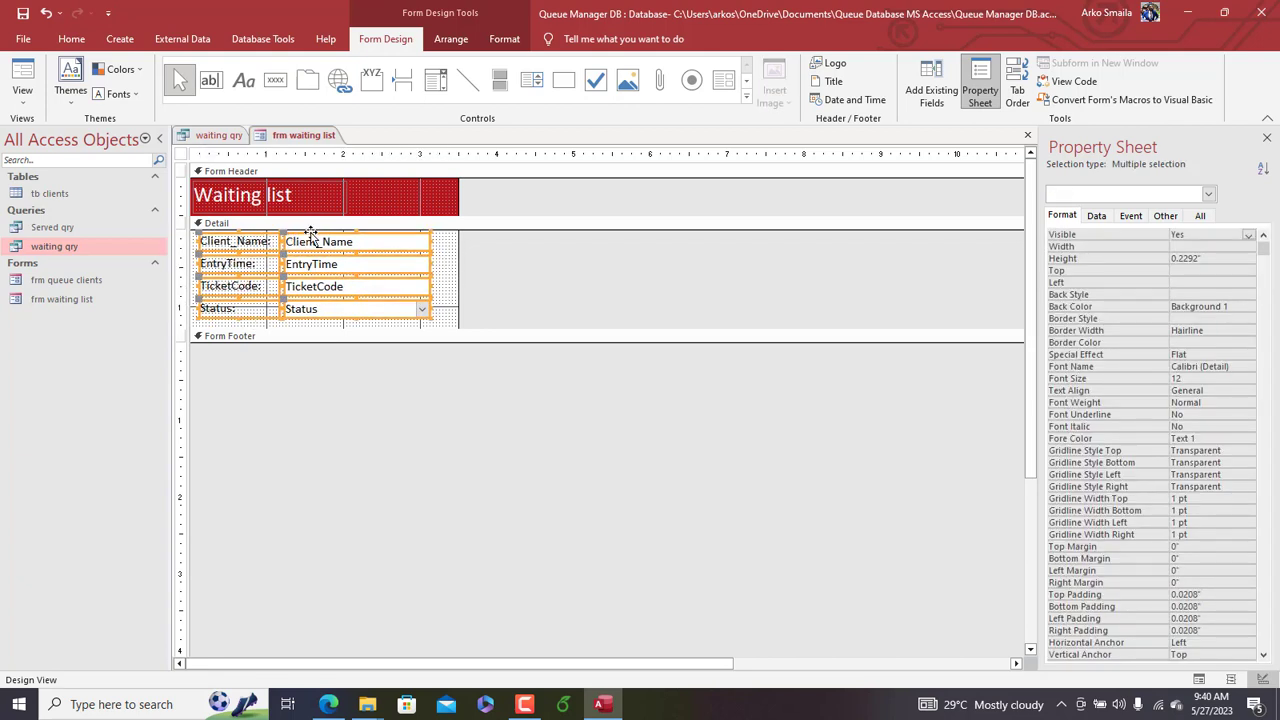
left_click_drag(458, 187, 440, 185)
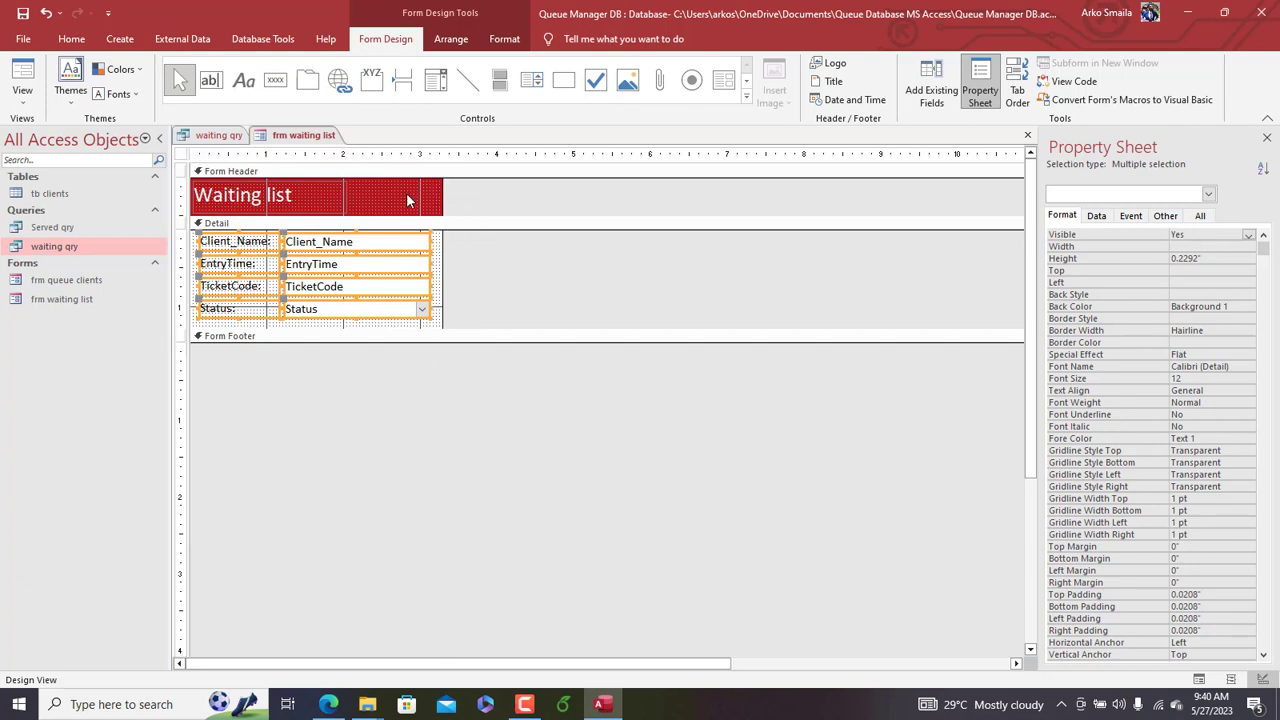
left_click(405, 193)
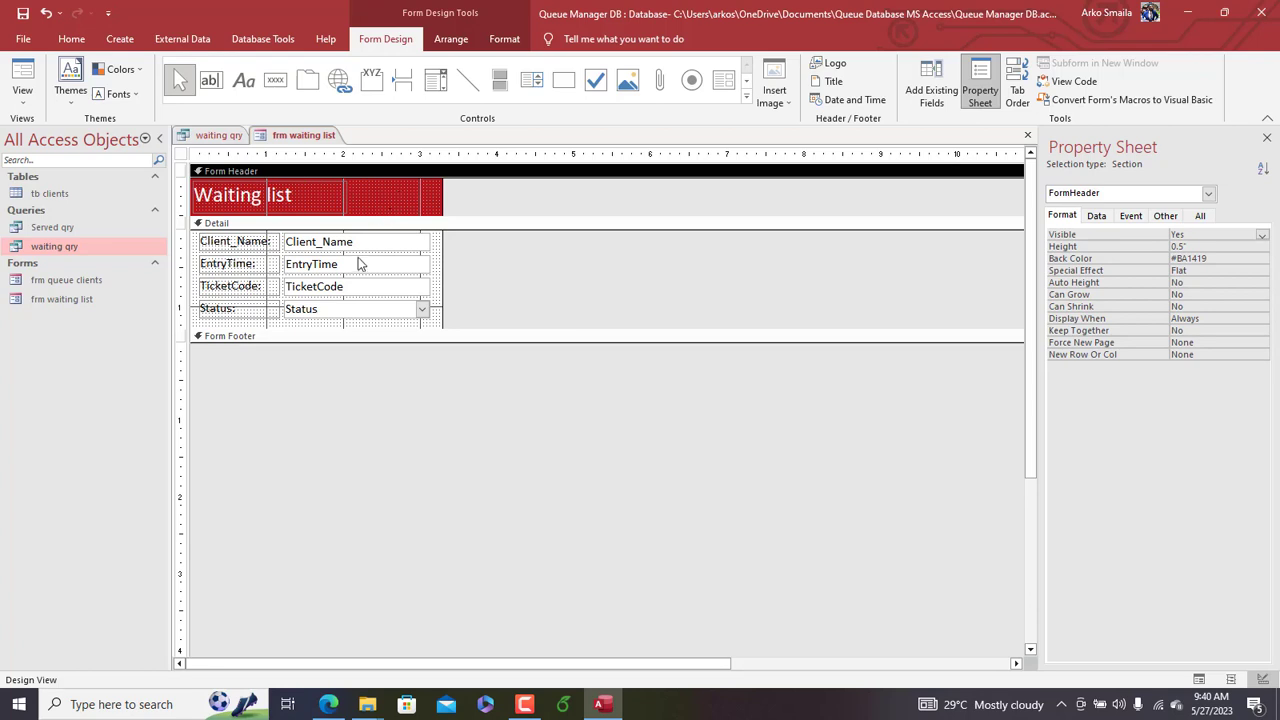
left_click_drag(360, 264, 357, 316)
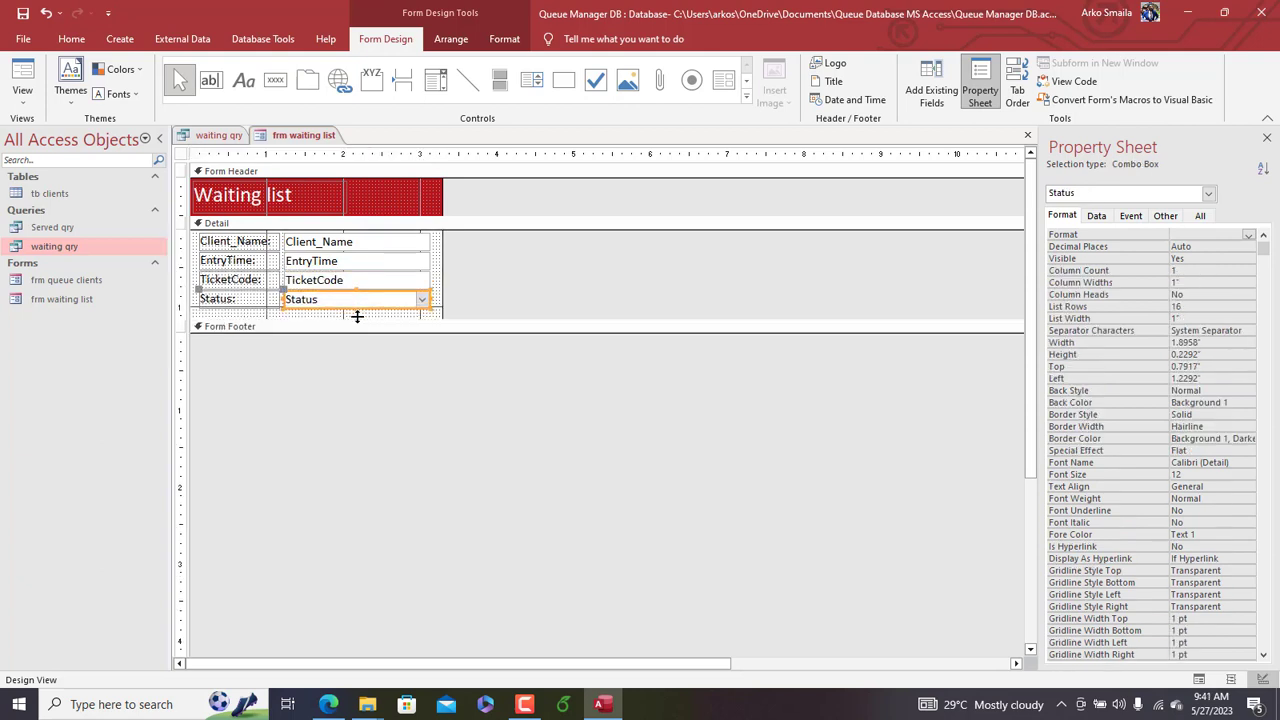
Step: Draw an unbound text box in the form header, delete its label, and position it
left_click(372, 211)
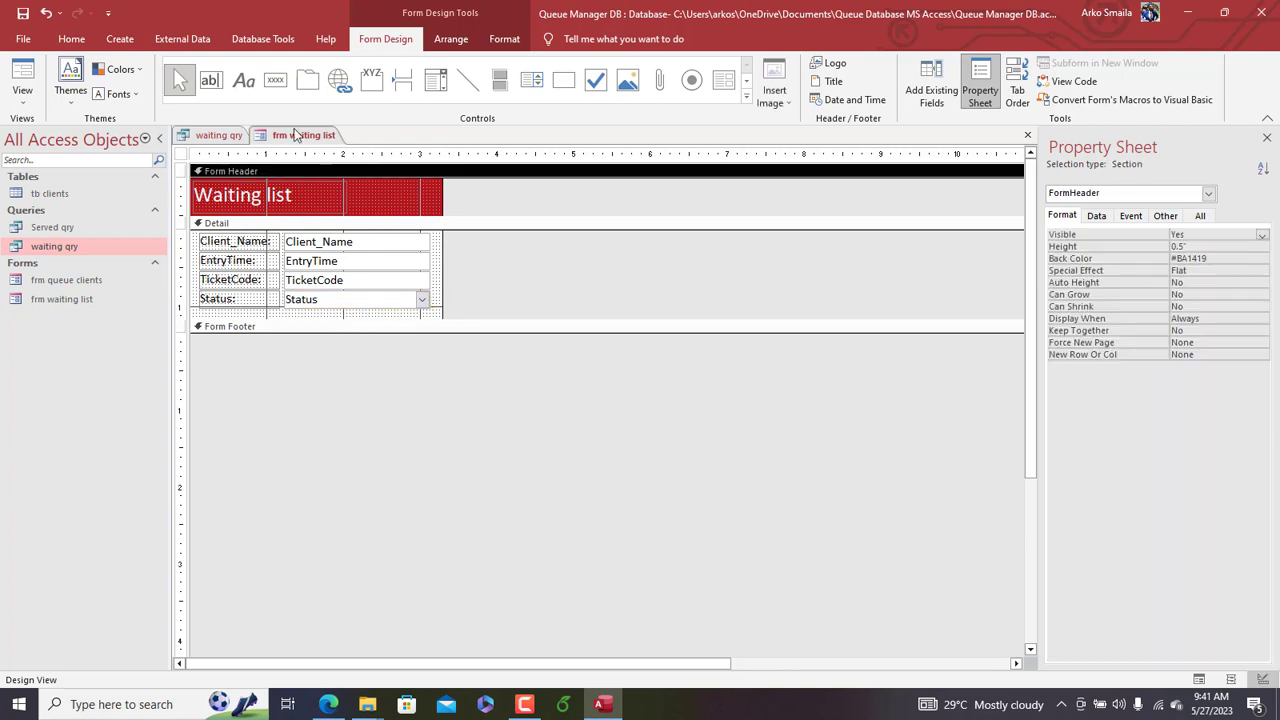
left_click(211, 80)
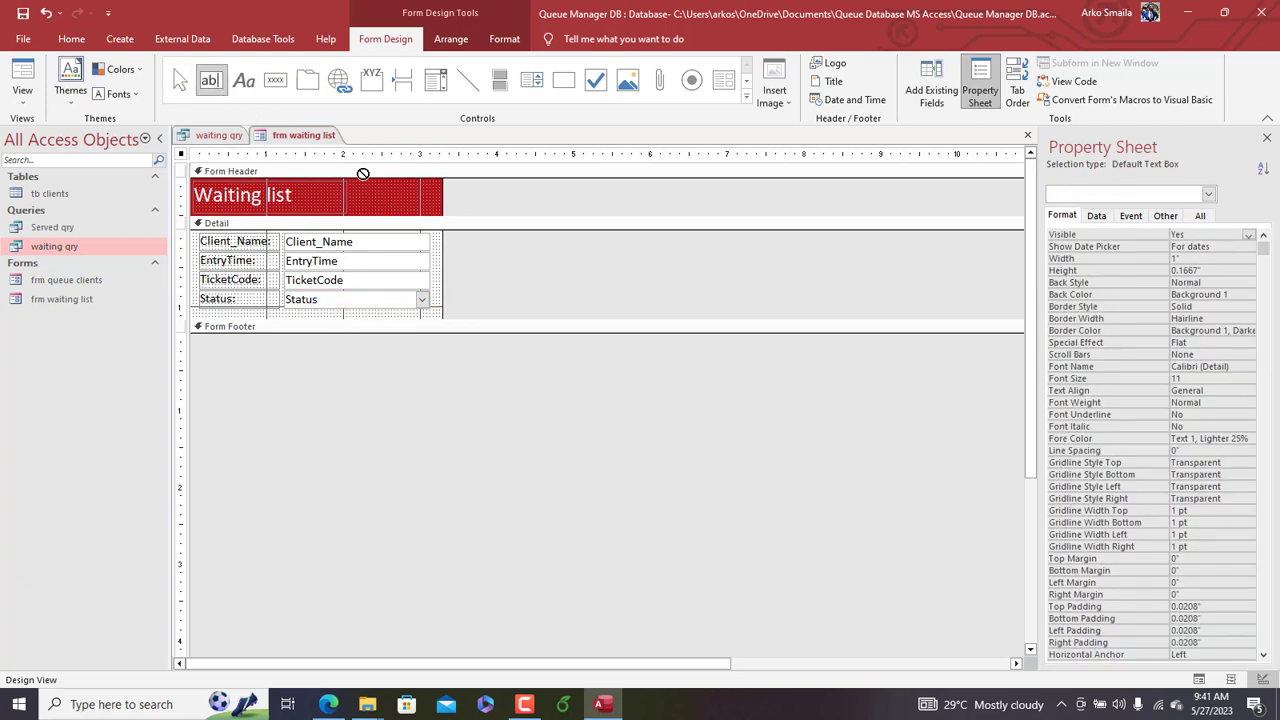
left_click_drag(343, 188, 434, 211)
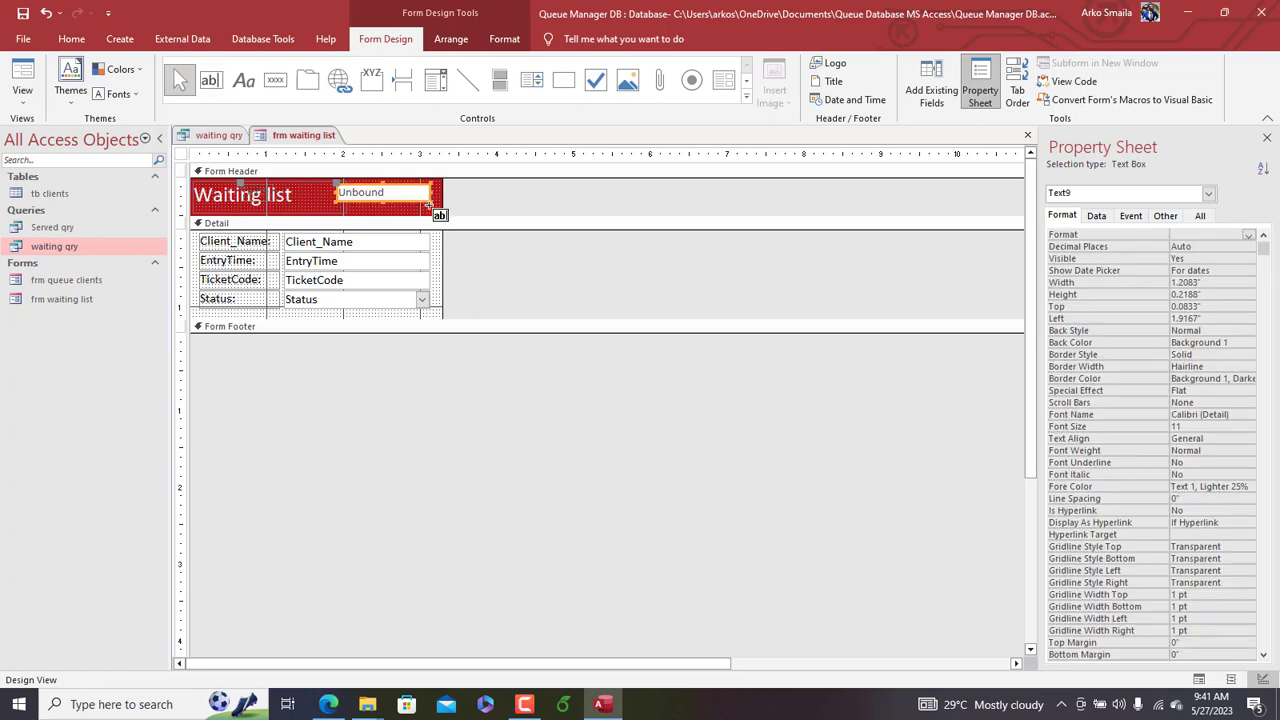
left_click(262, 194)
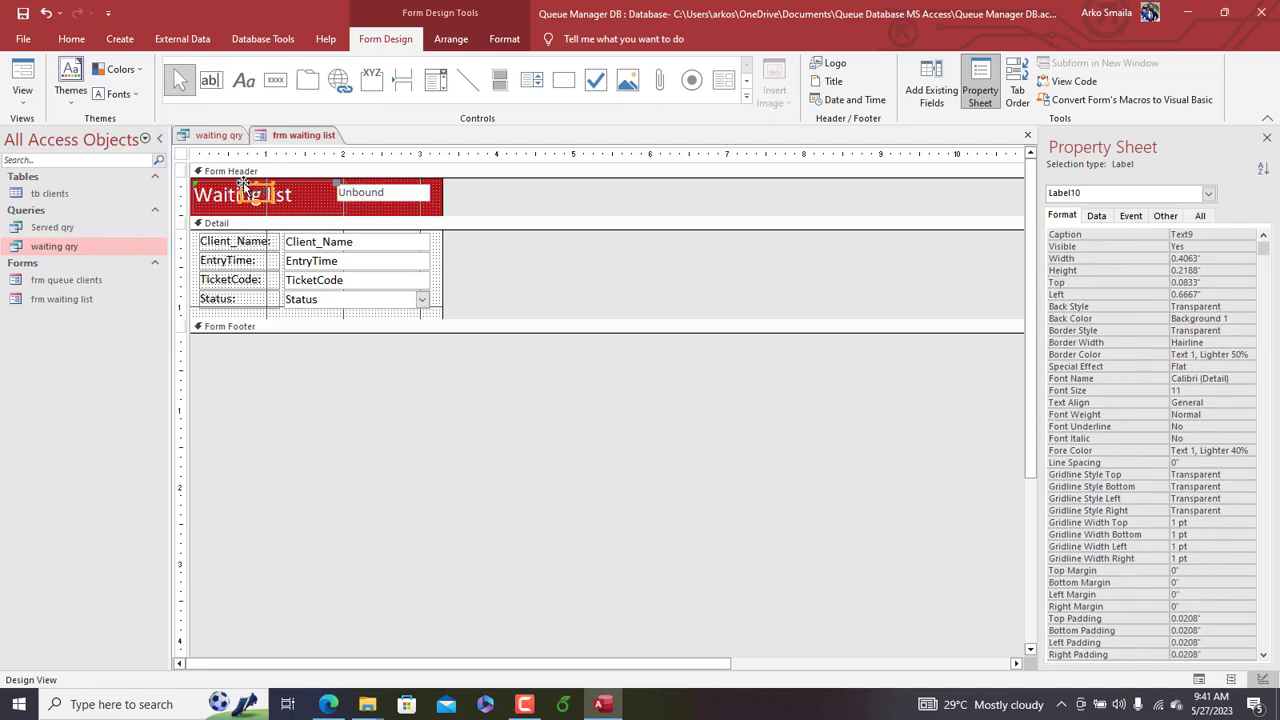
key("Delete")
left_click(340, 192)
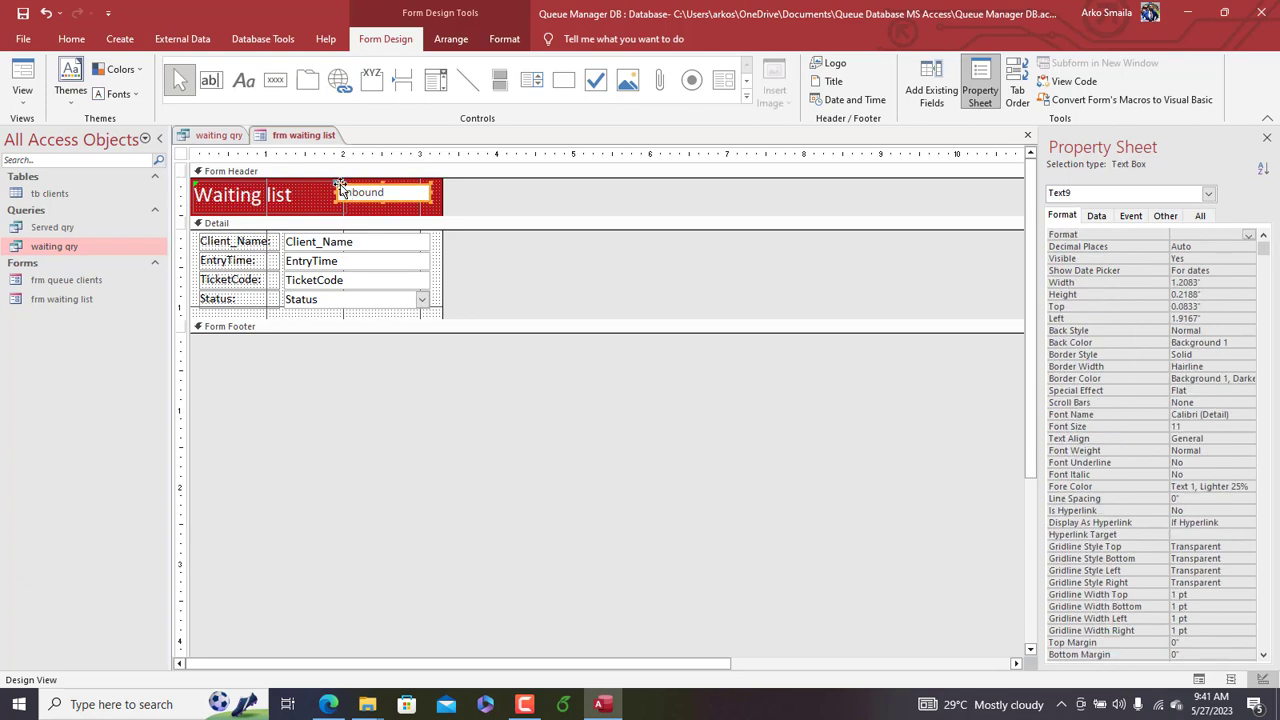
left_click_drag(340, 187, 350, 190)
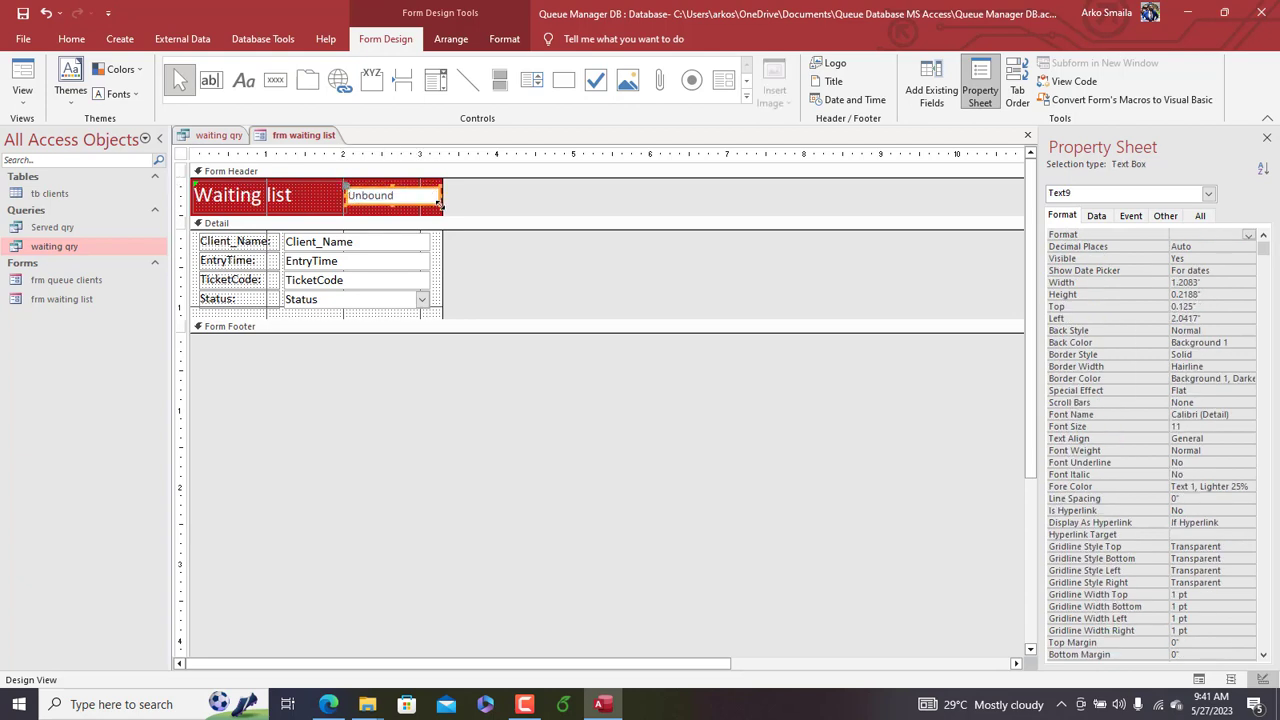
left_click_drag(440, 204, 436, 211)
Step: Format the count box with 16 pt white text, red fill and a transparent outline
left_click(504, 38)
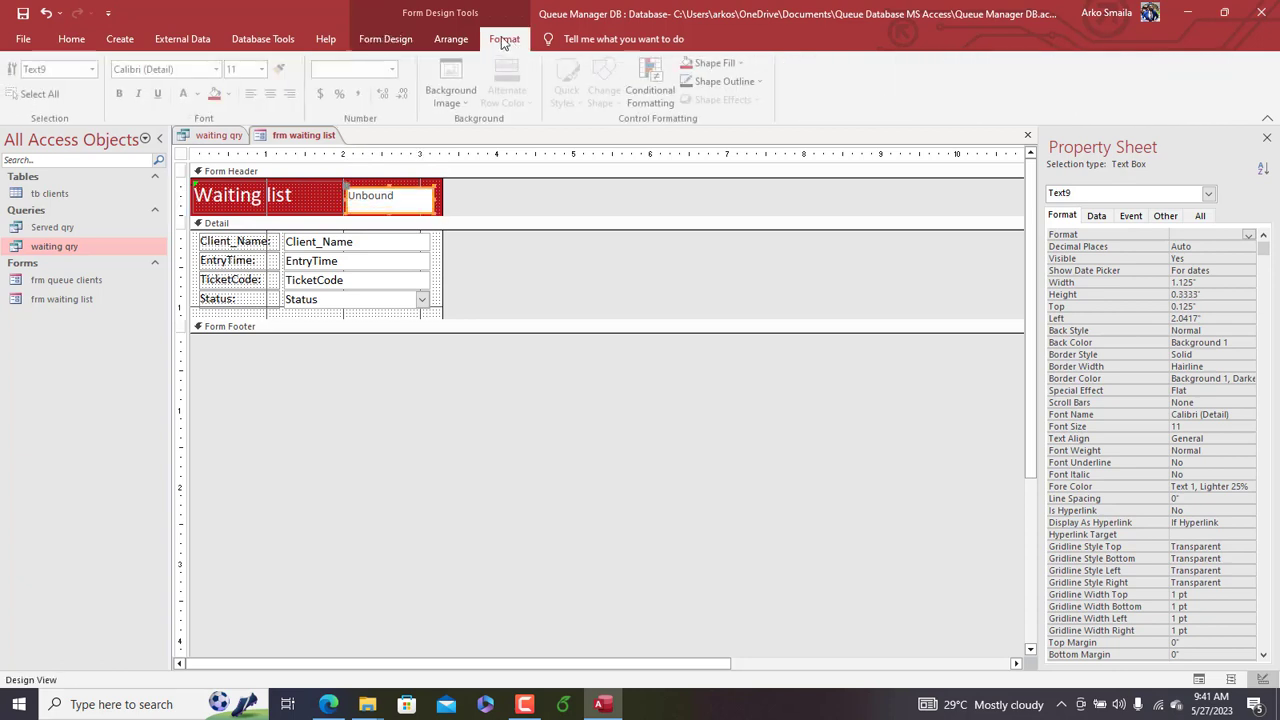
left_click(265, 69)
left_click(240, 179)
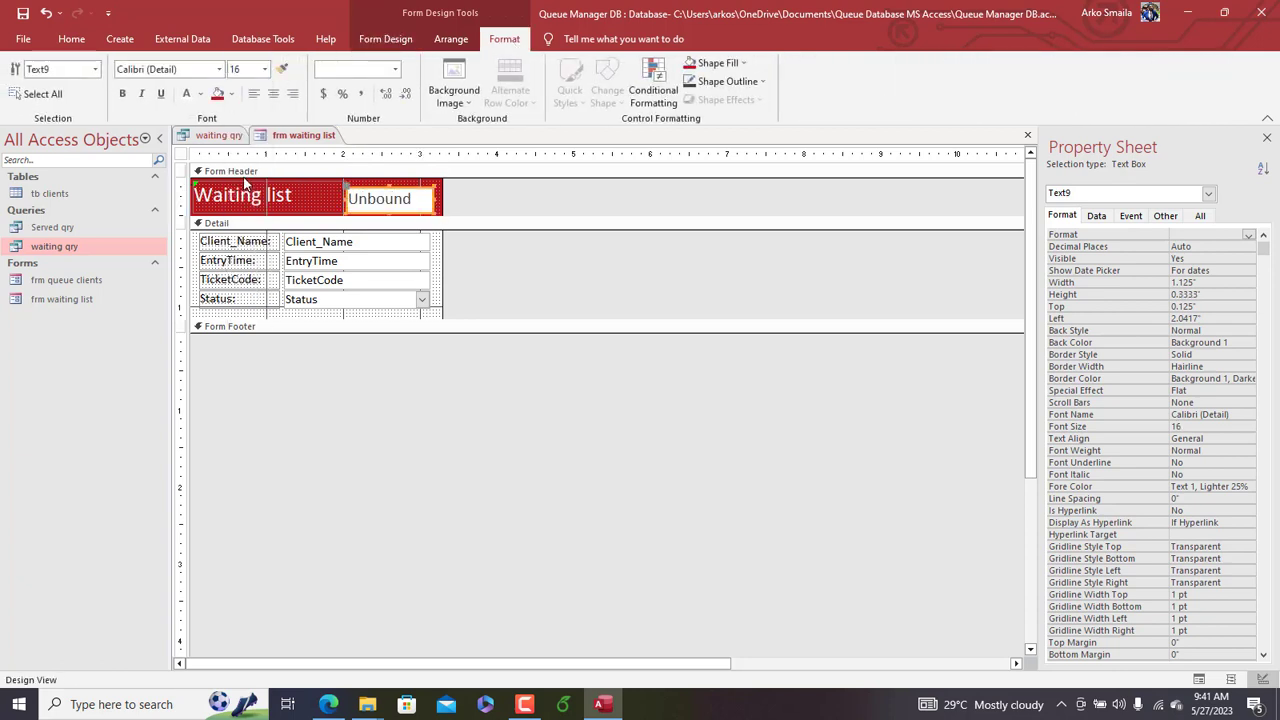
left_click(217, 93)
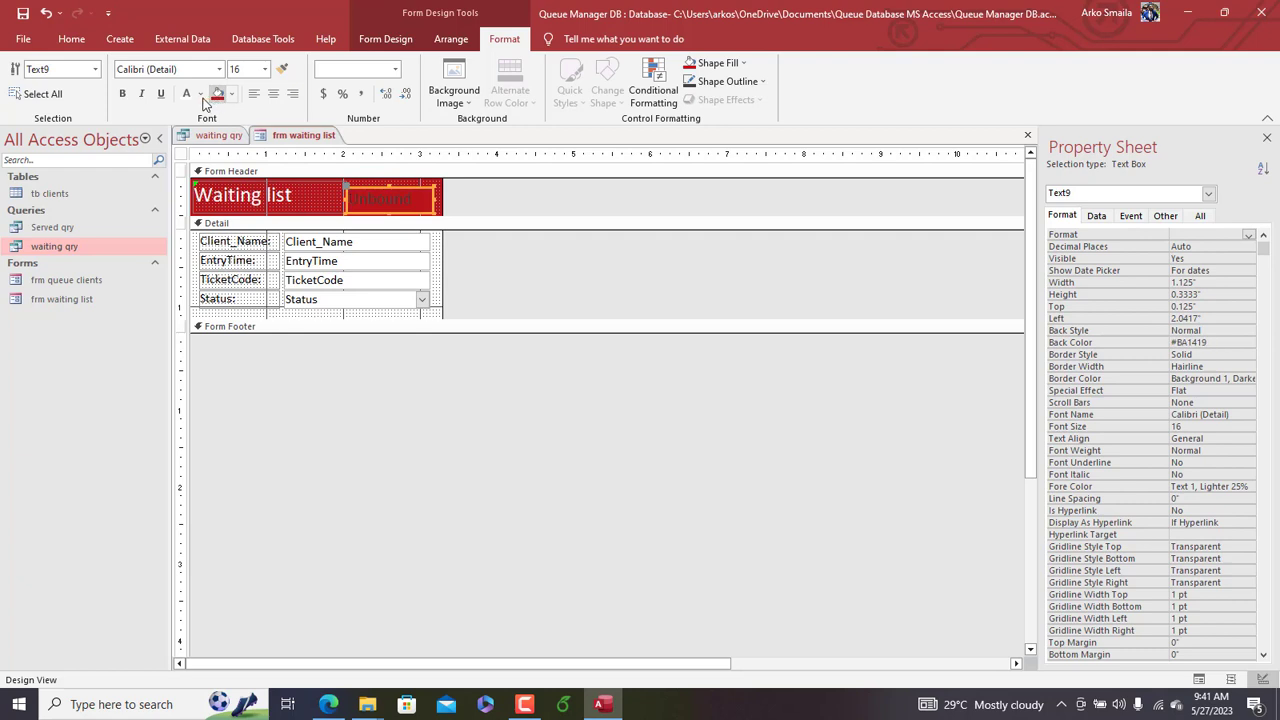
left_click(186, 93)
left_click(760, 83)
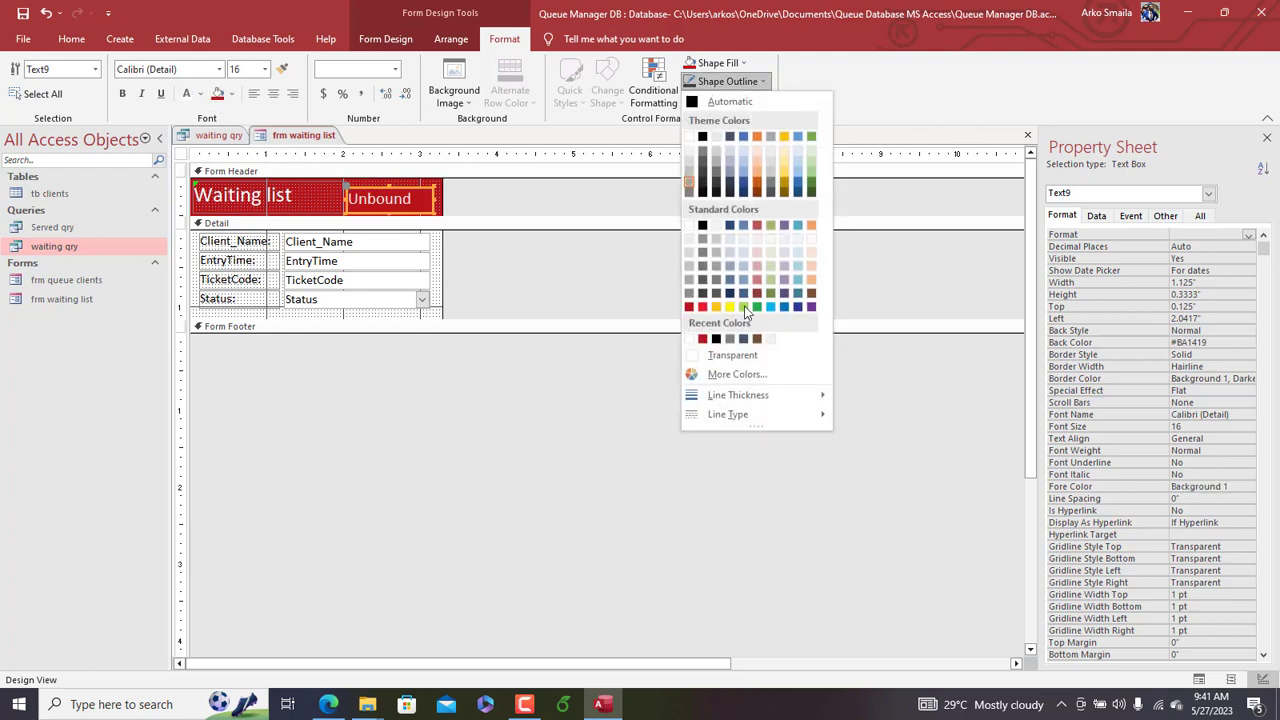
left_click(746, 356)
Step: Set the box's Control Source to =Count([EntryTime]) with the Expression Builder
left_click(1097, 216)
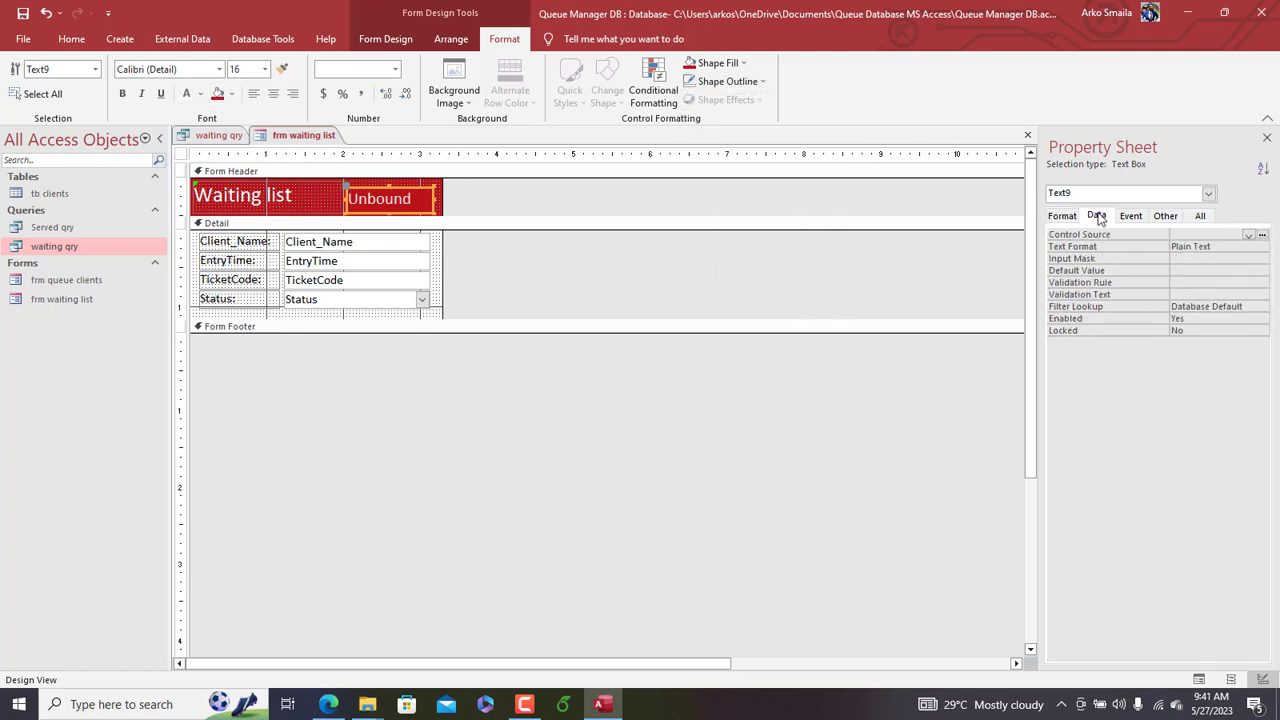
left_click(1212, 235)
left_click(1261, 235)
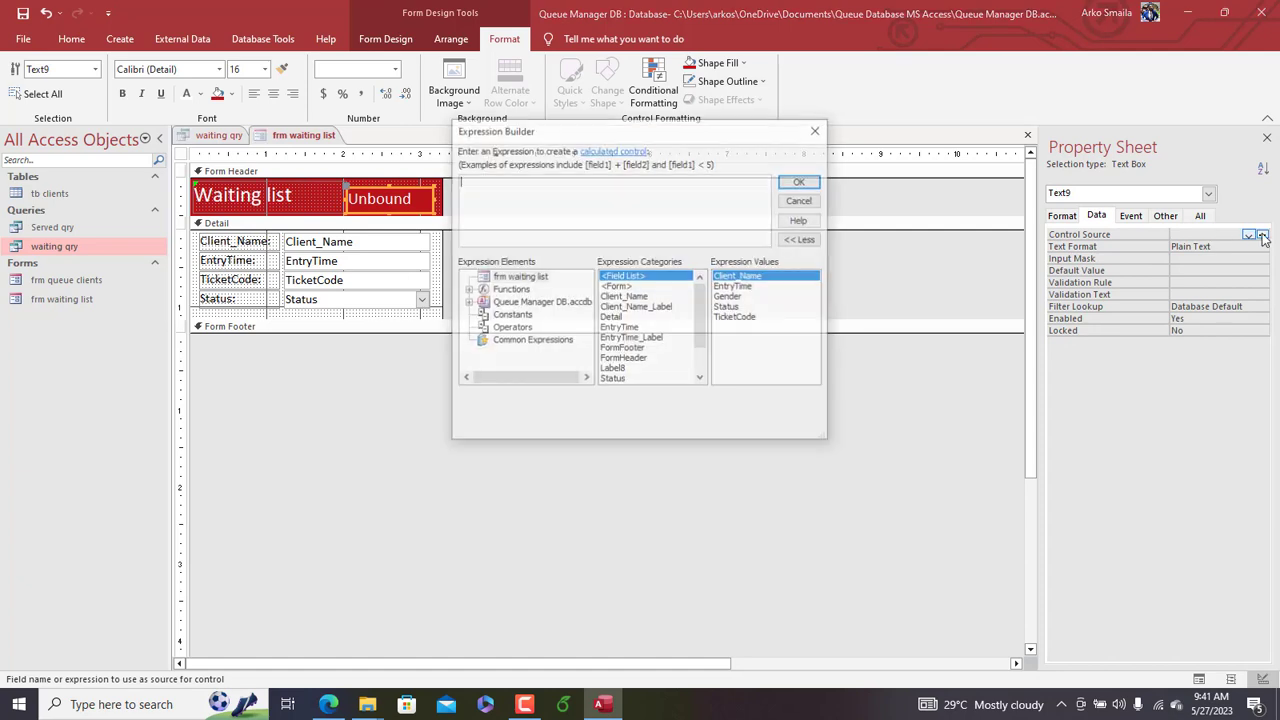
type("cou")
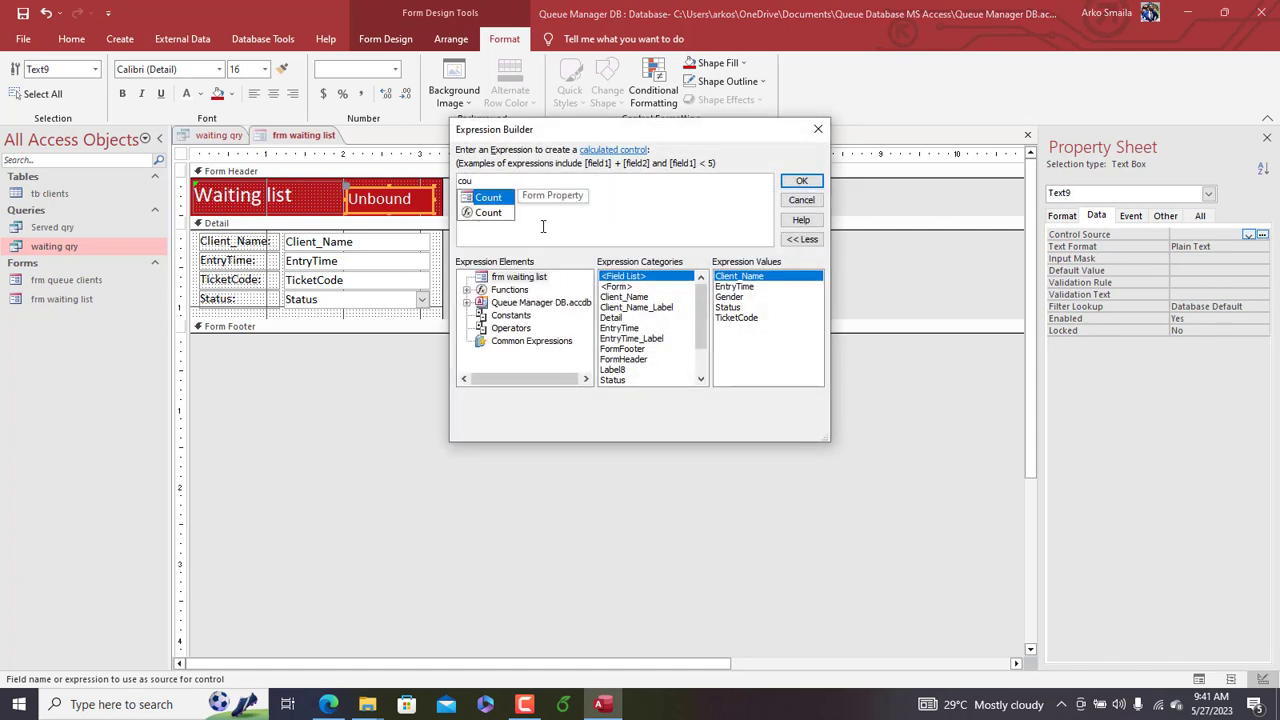
double_click(491, 212)
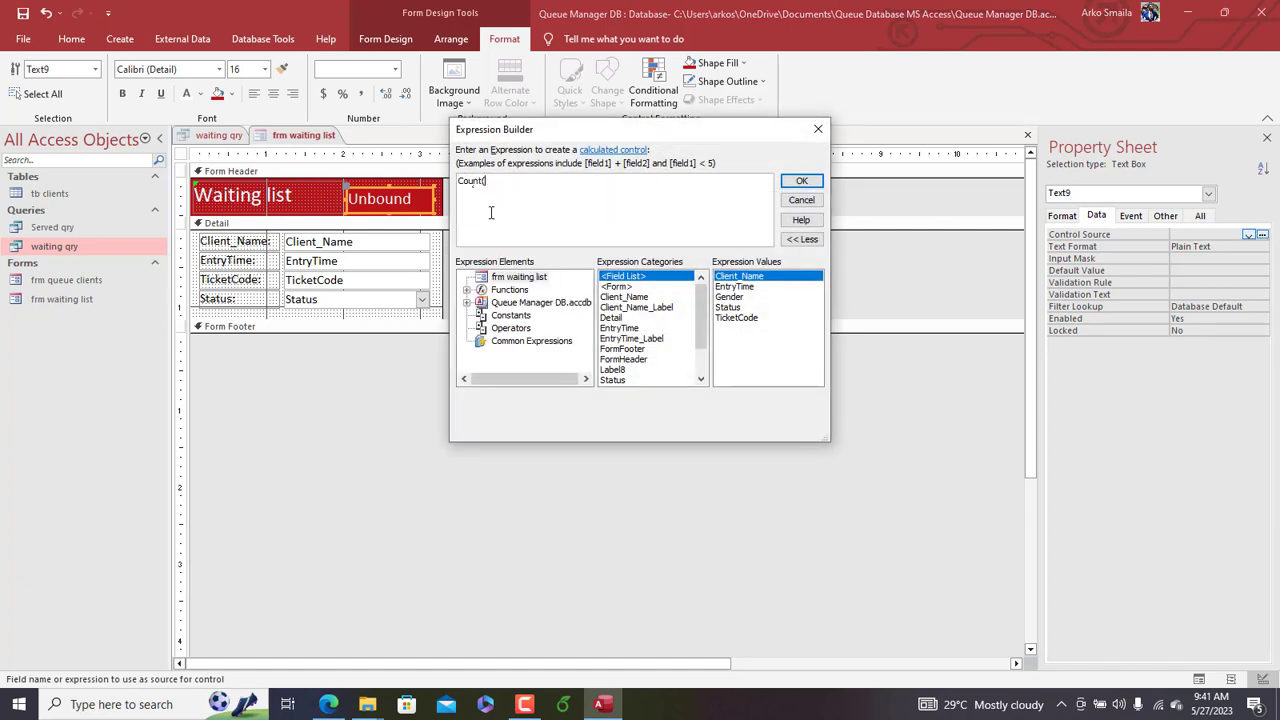
type("en")
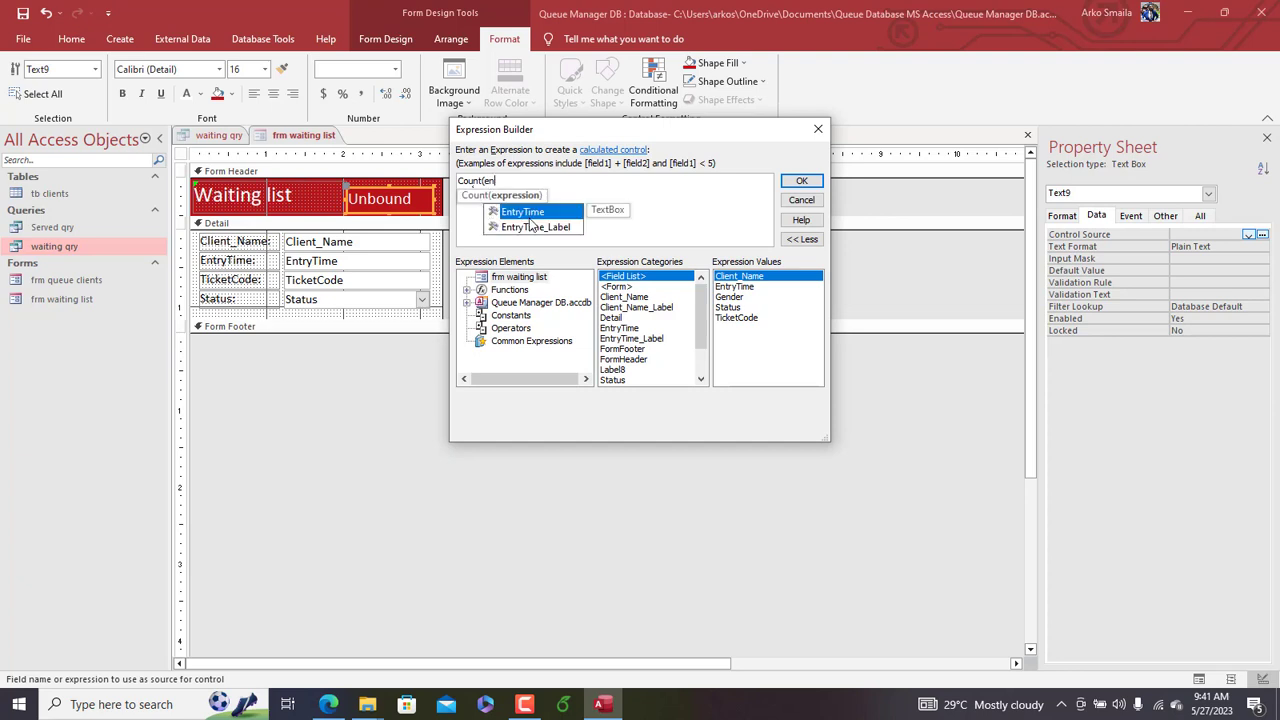
double_click(524, 212)
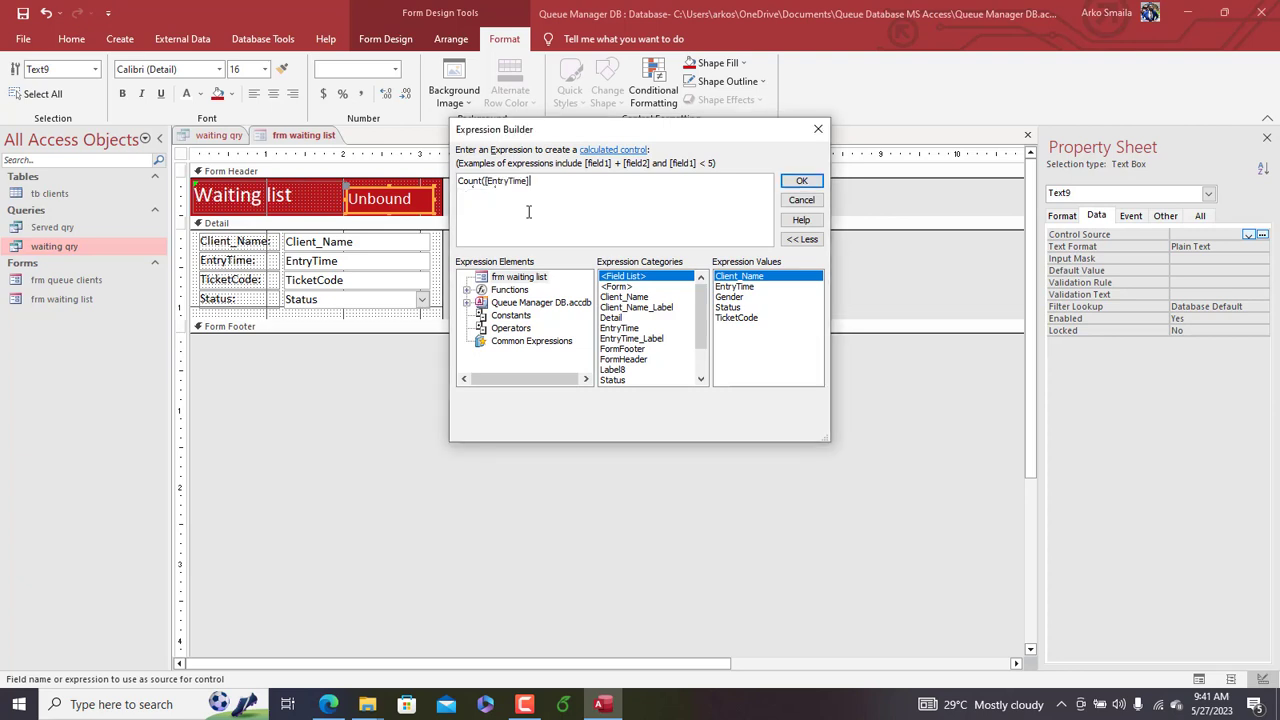
left_click(795, 182)
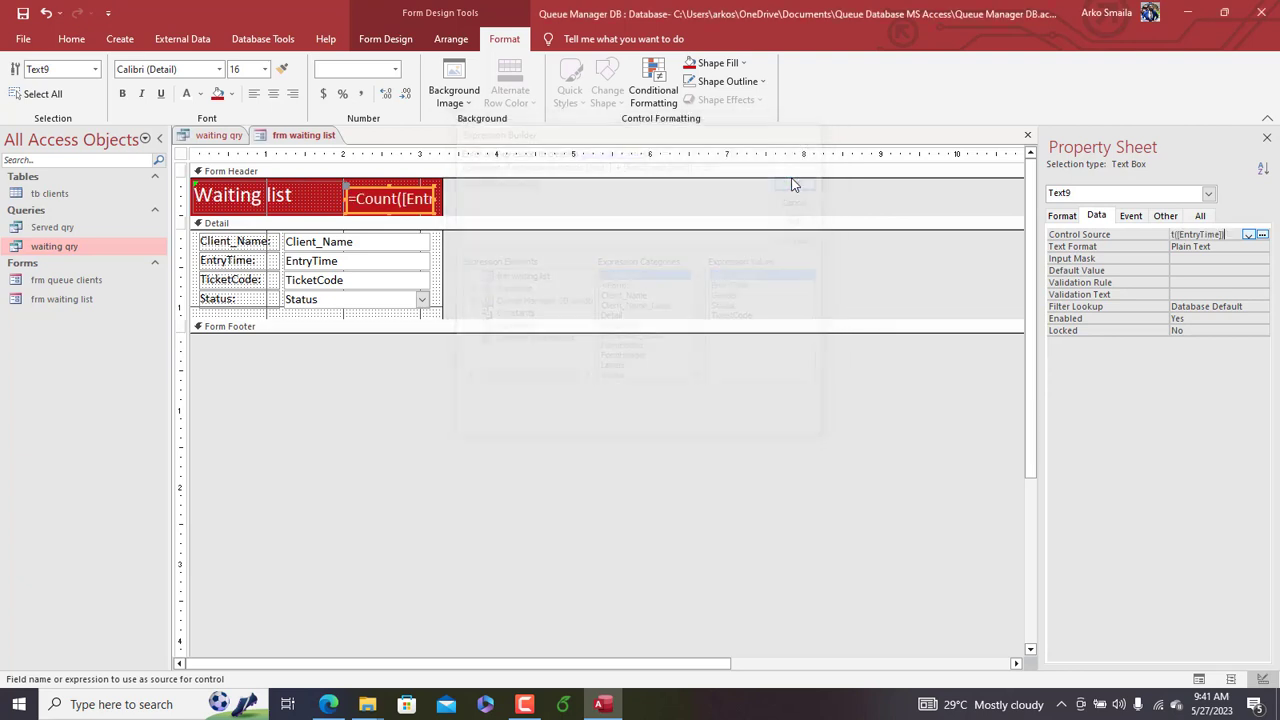
right_click(312, 141)
Step: Preview the waiting list in Form View, then return to Design View
left_click(350, 208)
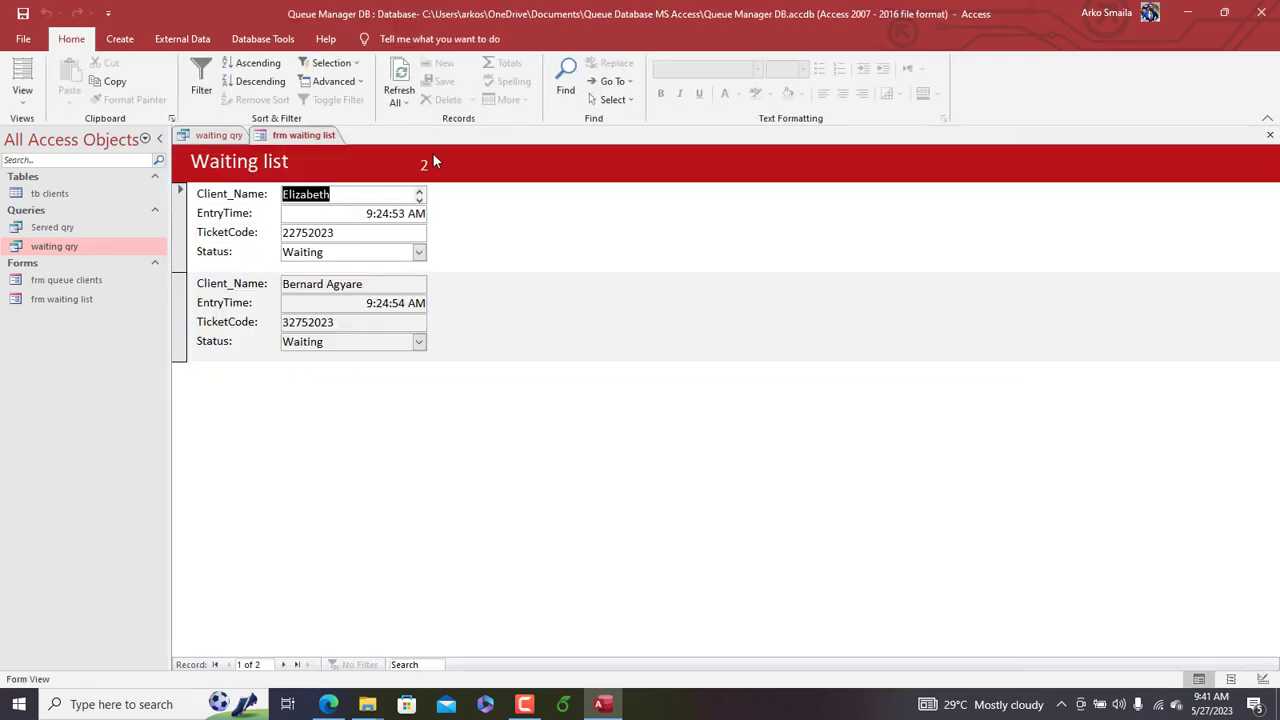
right_click(283, 139)
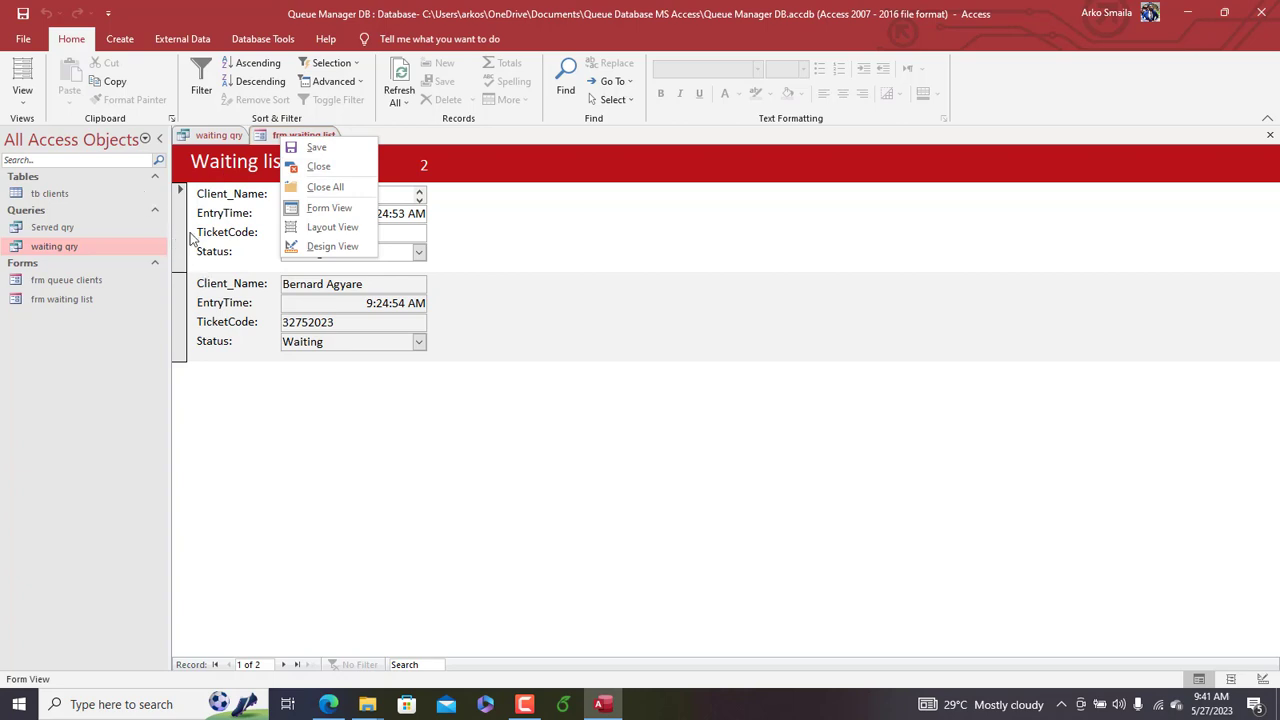
left_click(333, 246)
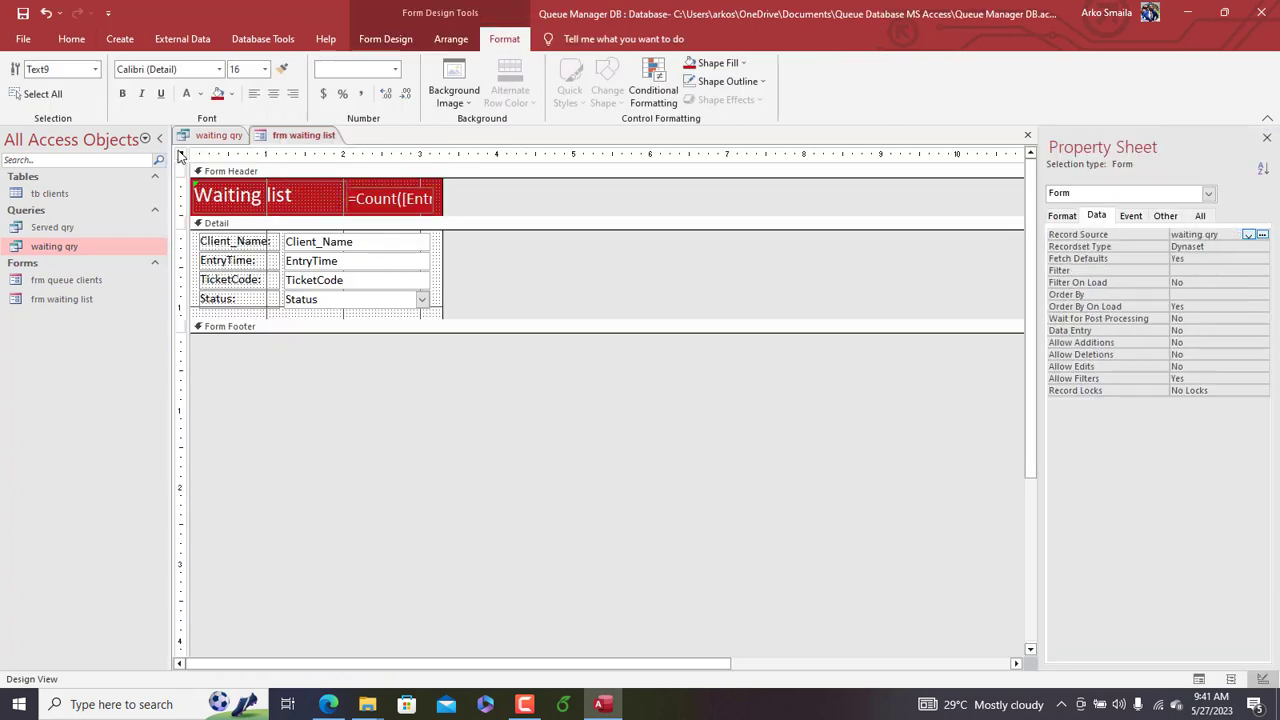
Step: Set Record Selectors and Navigation Buttons to No and Scroll Bars to Neither, then view the form
left_click(181, 154)
left_click(1061, 216)
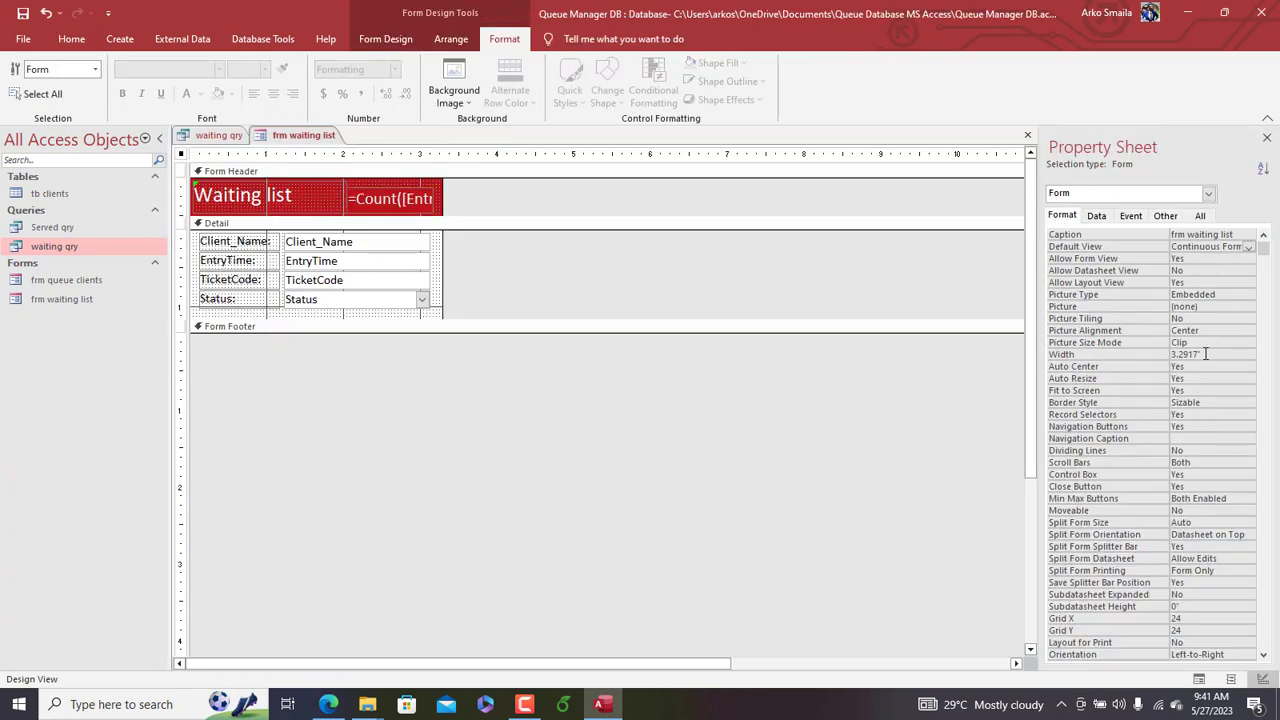
double_click(1189, 414)
left_click(1193, 426)
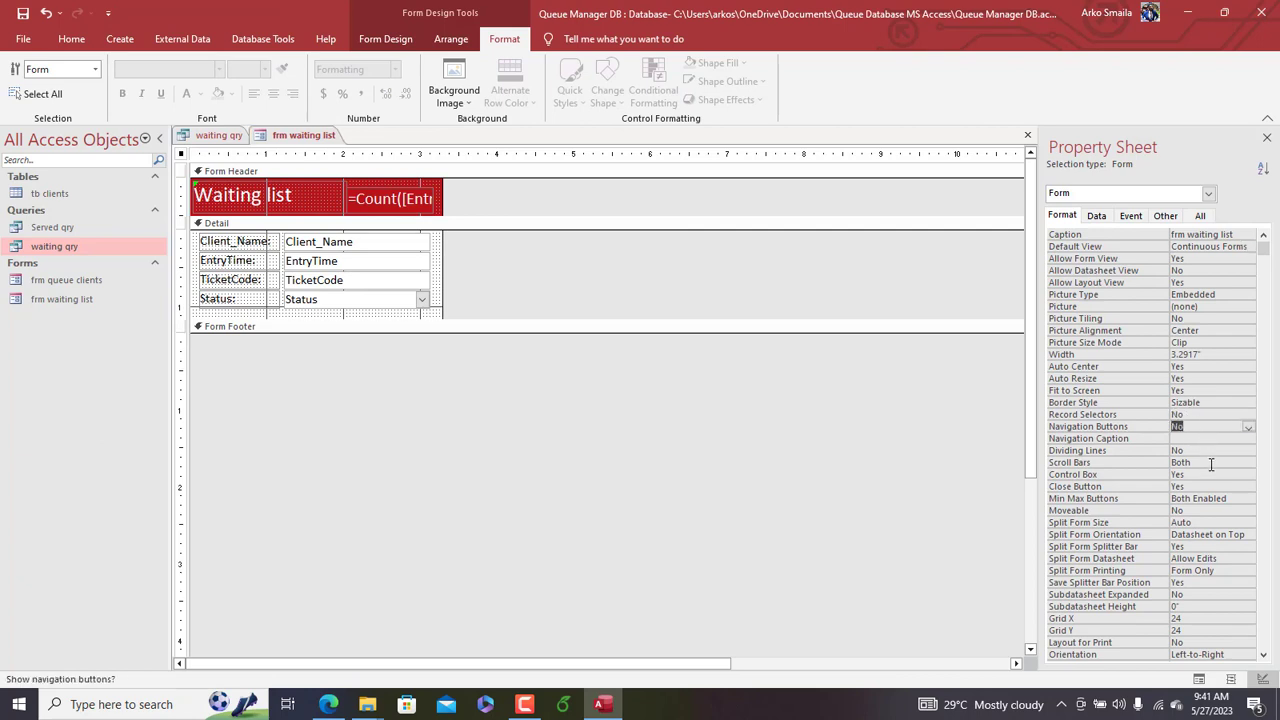
double_click(1210, 463)
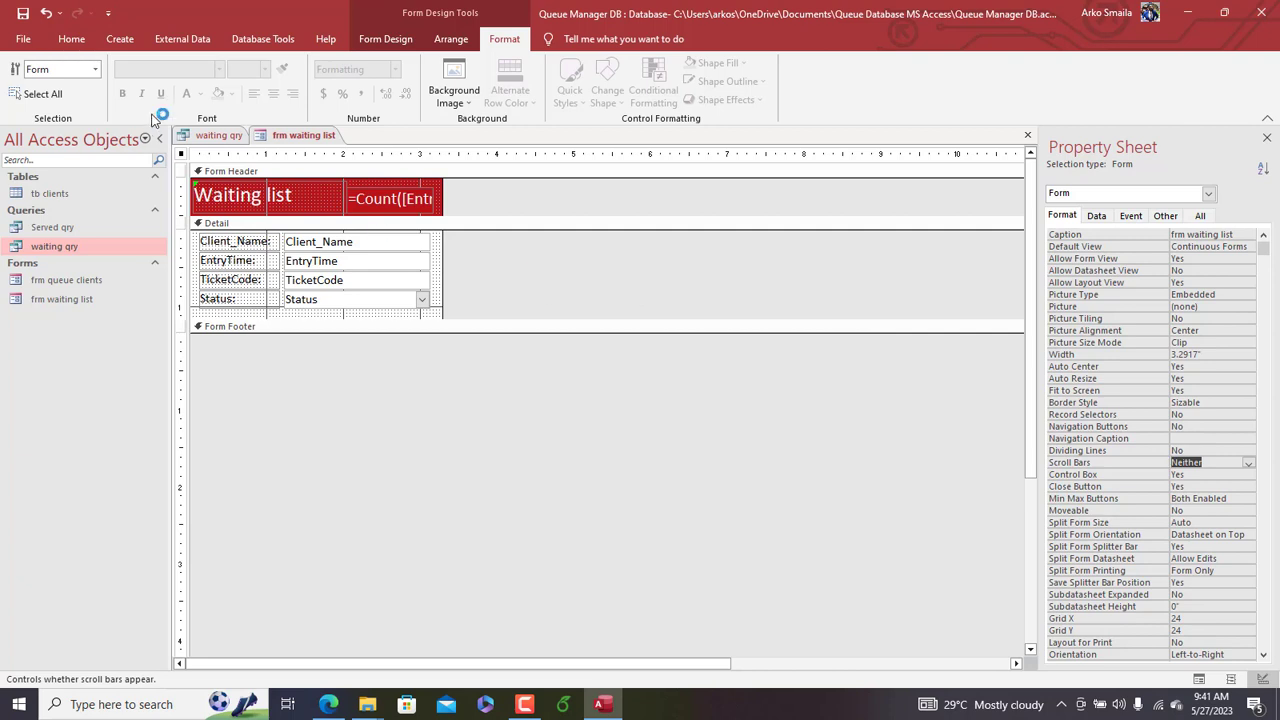
right_click(298, 136)
left_click(298, 134)
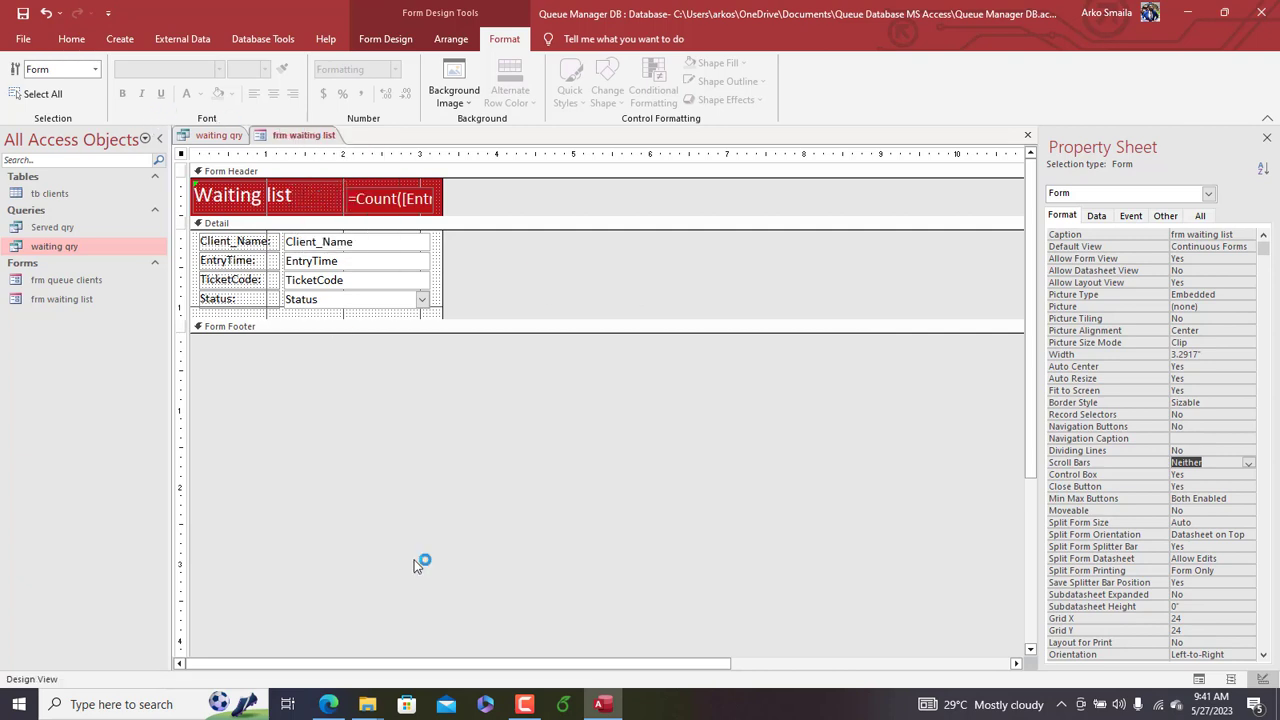
right_click(278, 137)
left_click(315, 184)
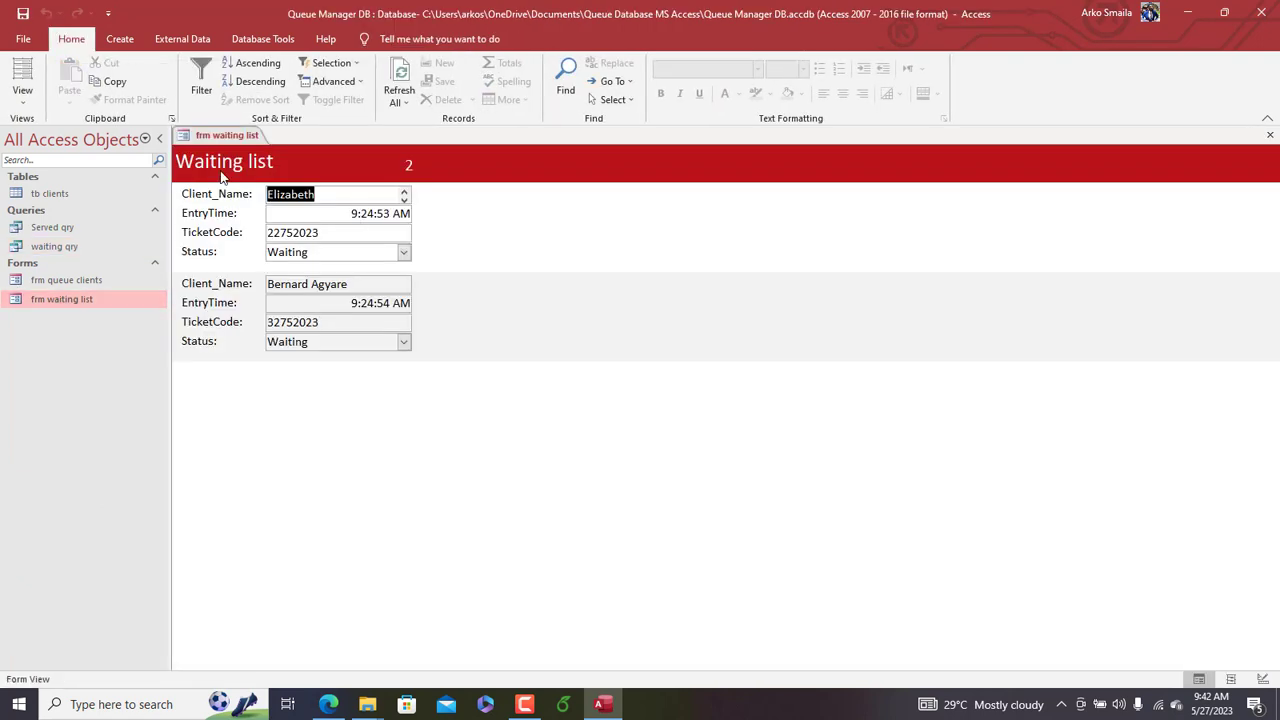
Step: Close all forms and paste a copy of frm waiting list named 'frm served list'
right_click(217, 137)
left_click(259, 186)
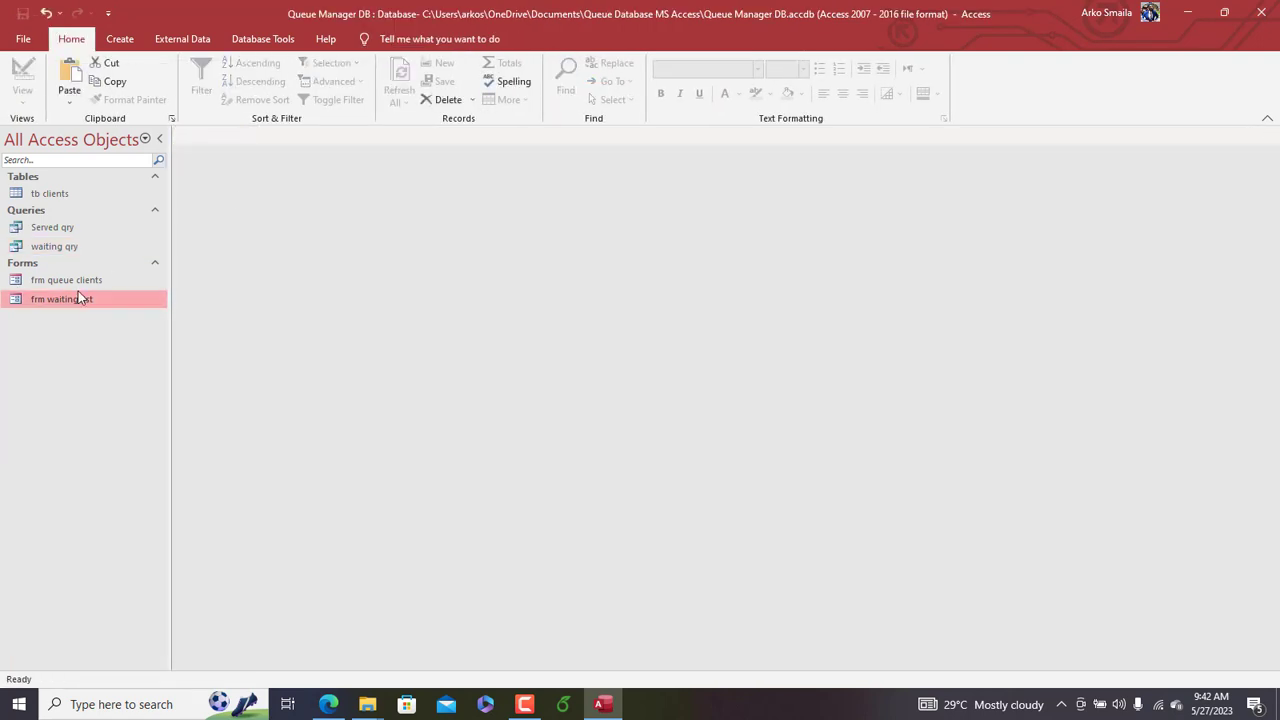
right_click(49, 303)
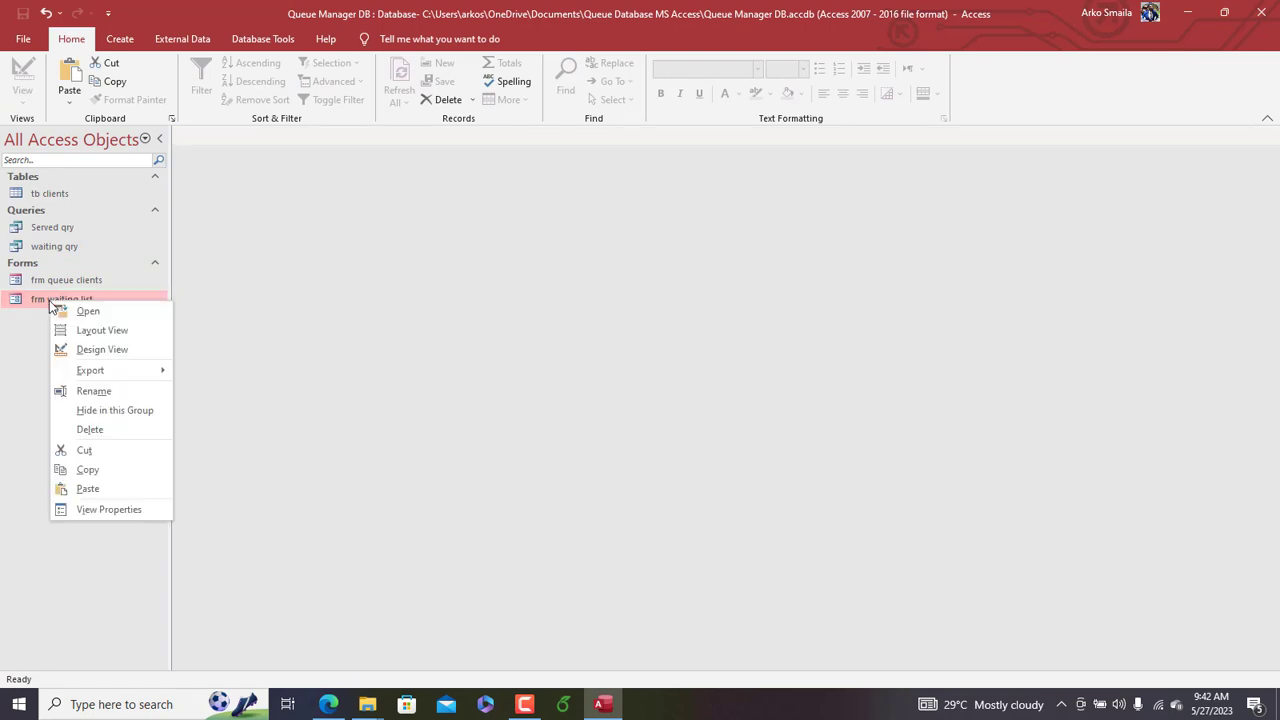
left_click(112, 479)
key("ctrl+v")
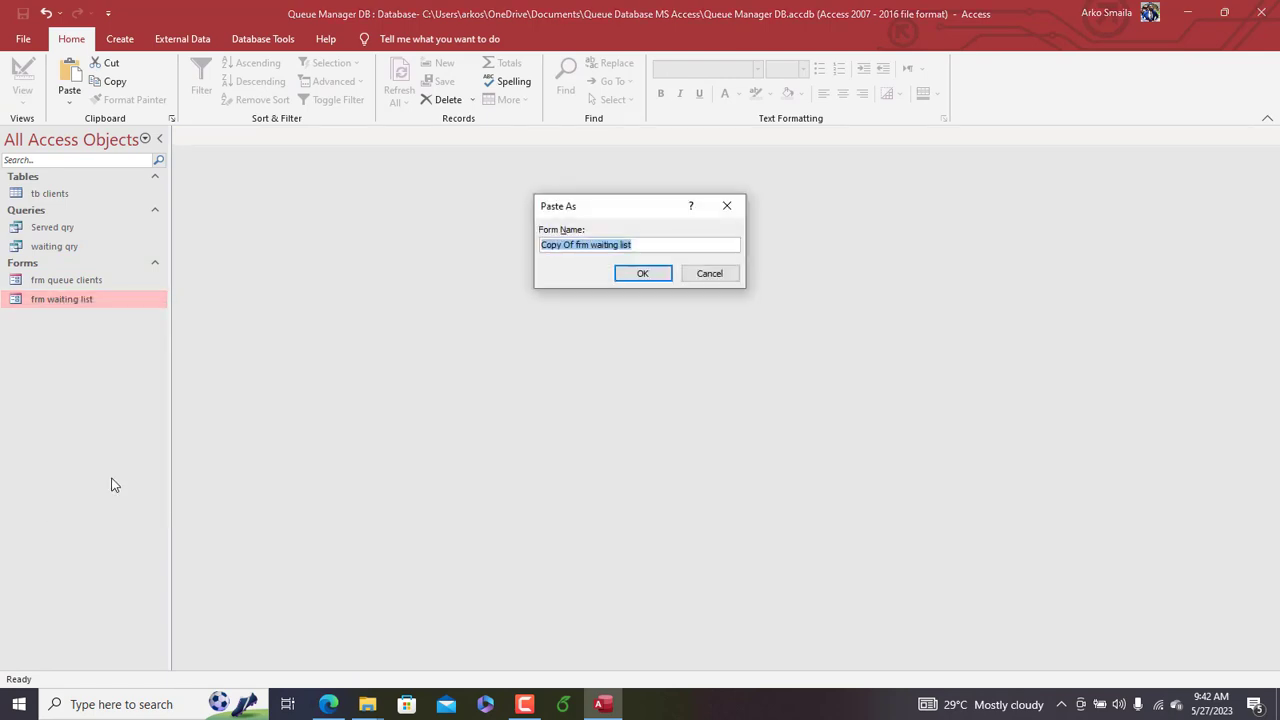
type("f")
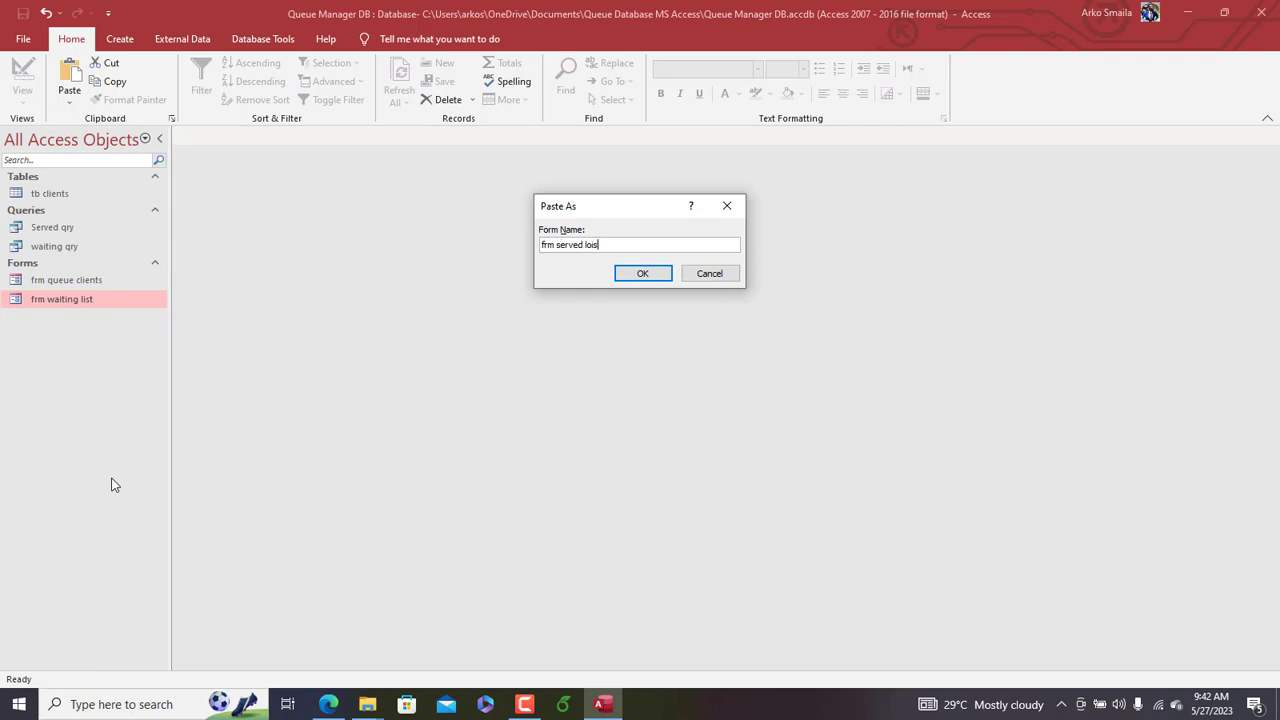
type("rm served list")
key("Return")
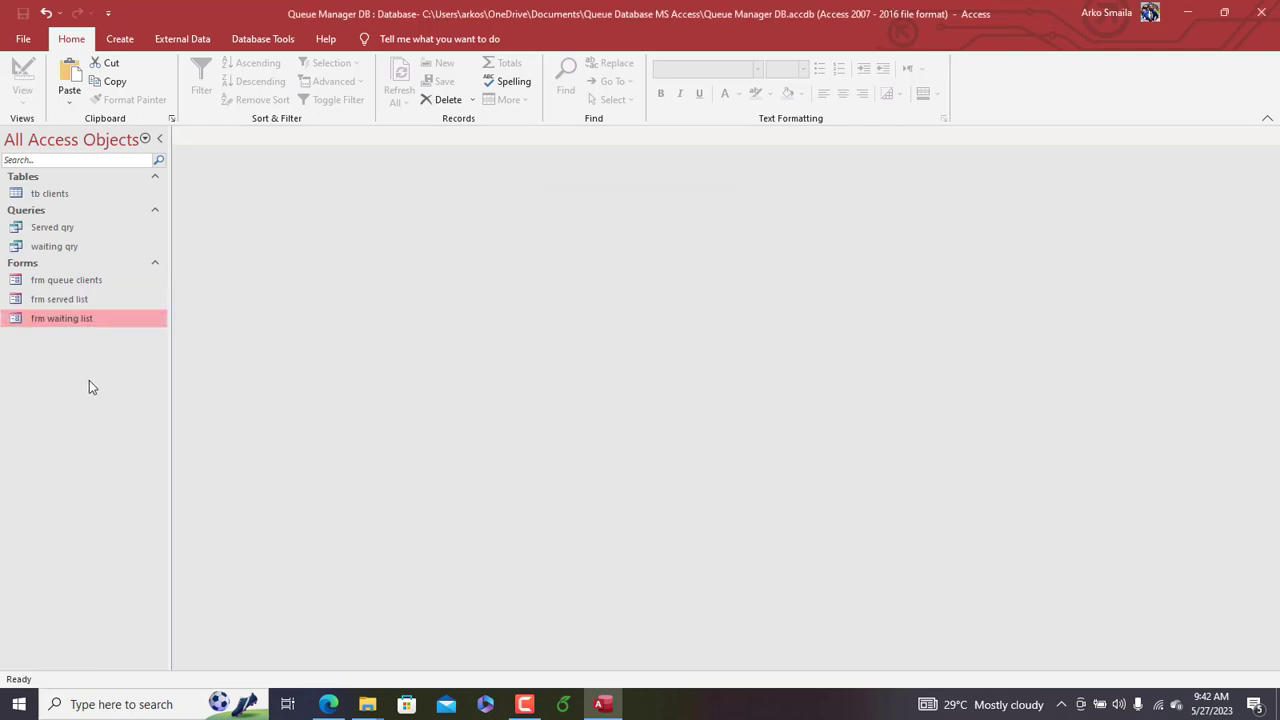
left_click(72, 300)
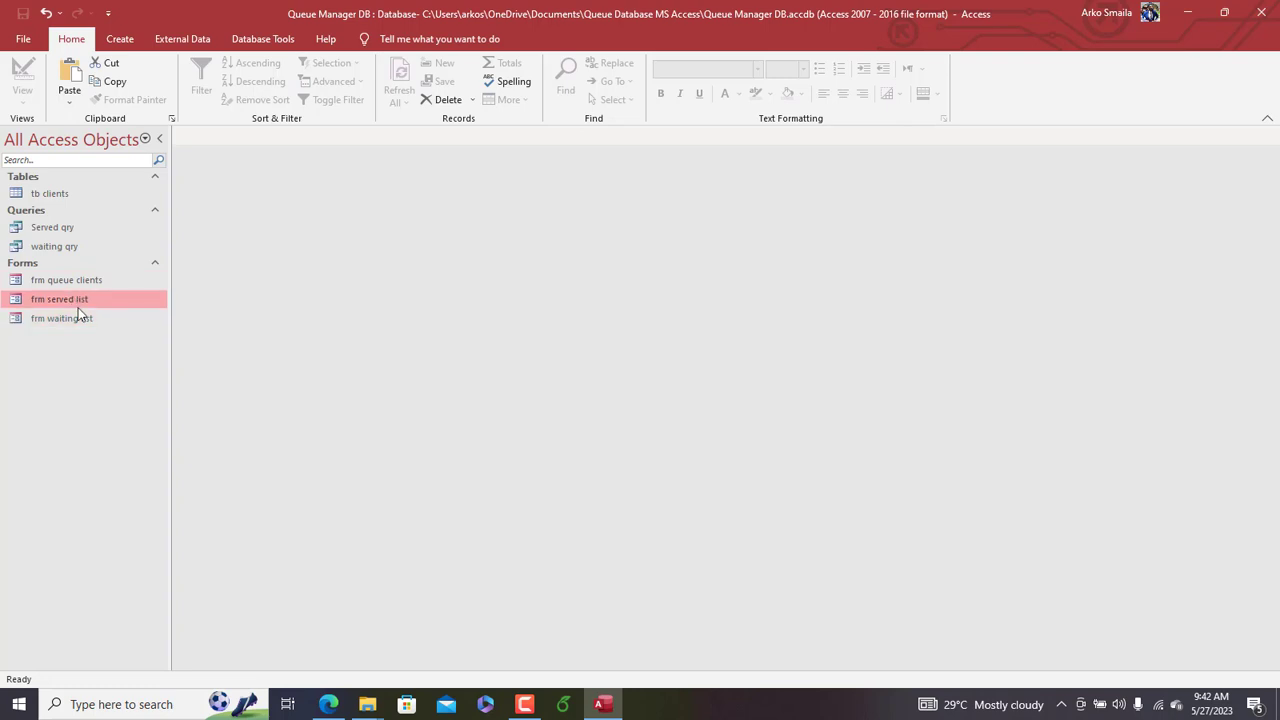
right_click(82, 302)
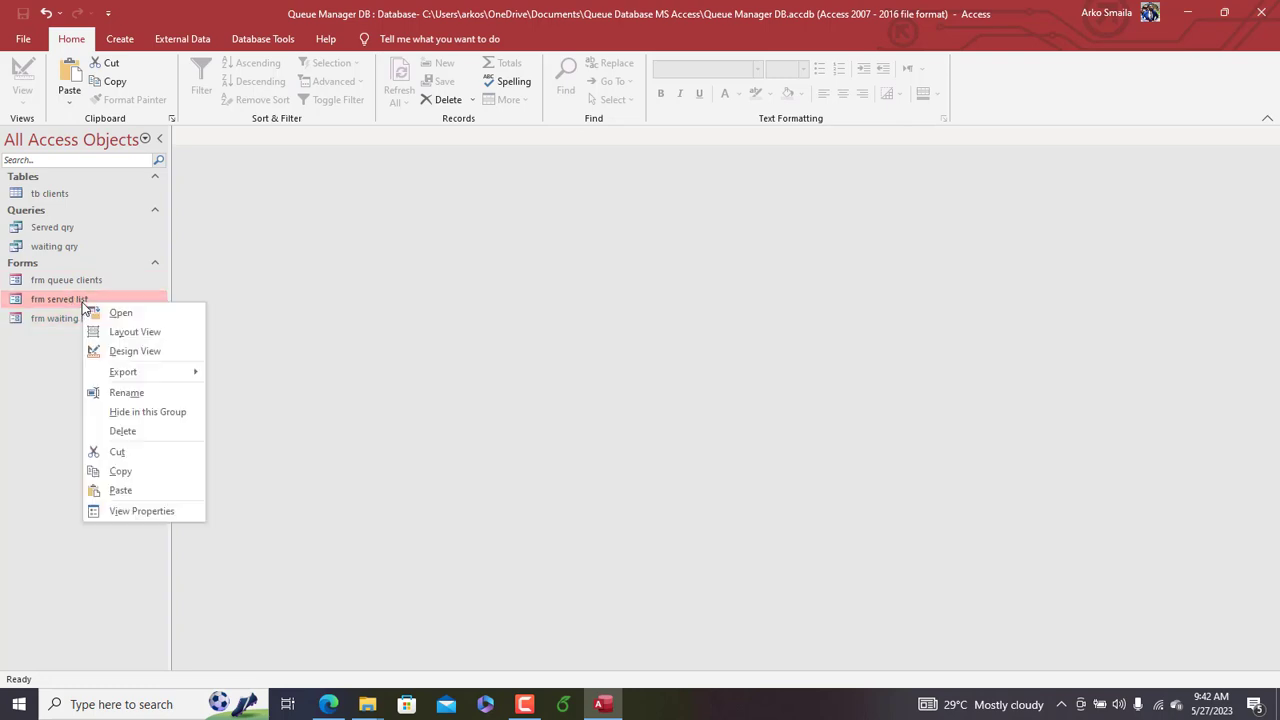
Step: Open frm served list in Design View and base it on Served qry
left_click(129, 355)
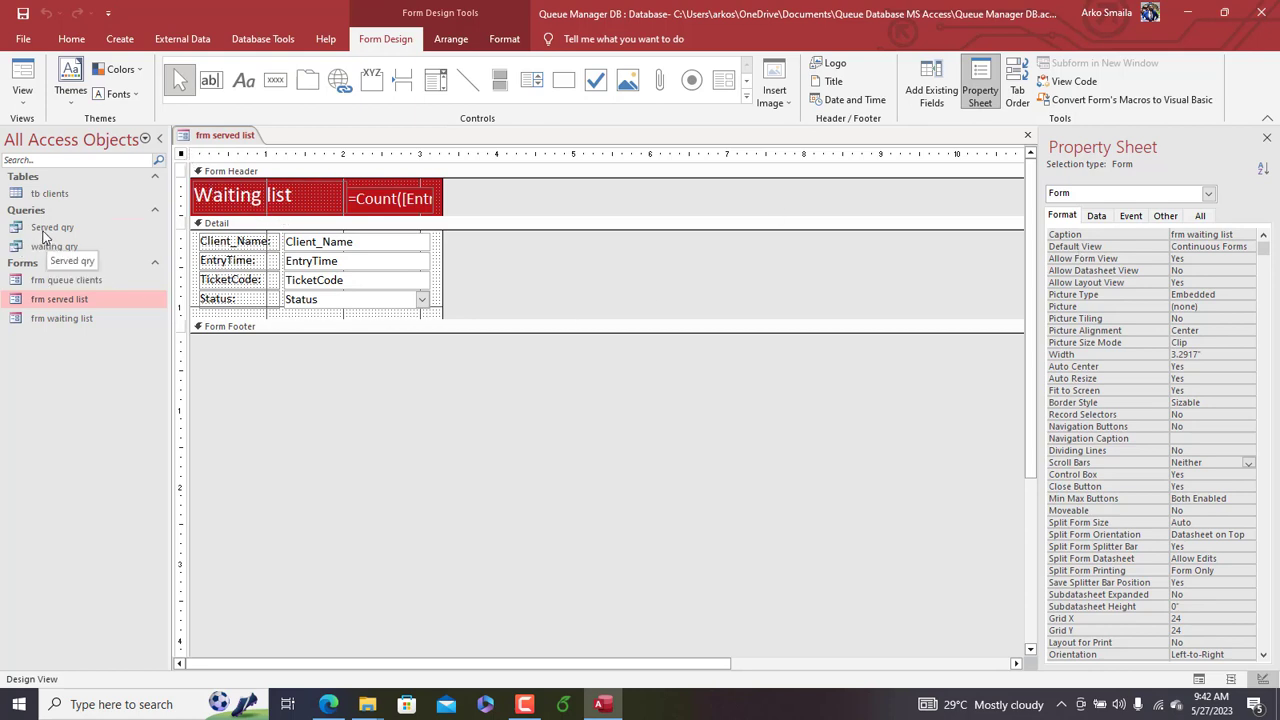
left_click(1096, 216)
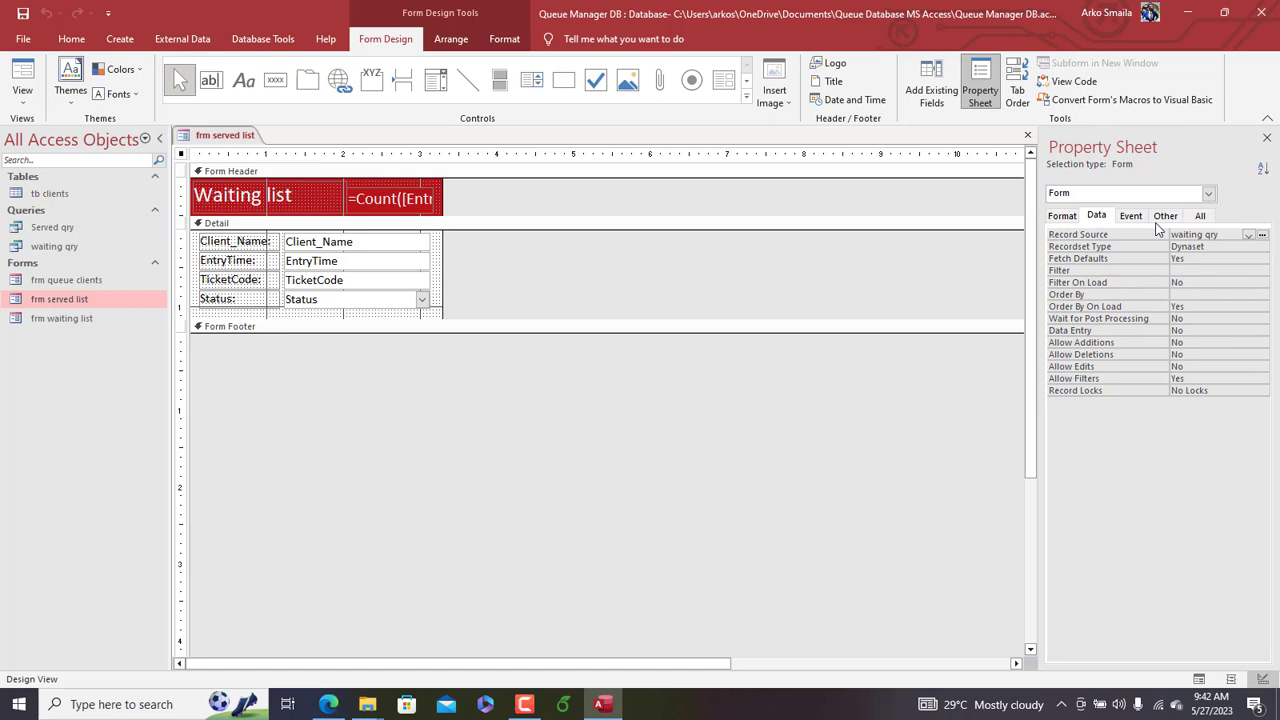
left_click(1249, 235)
left_click(1212, 247)
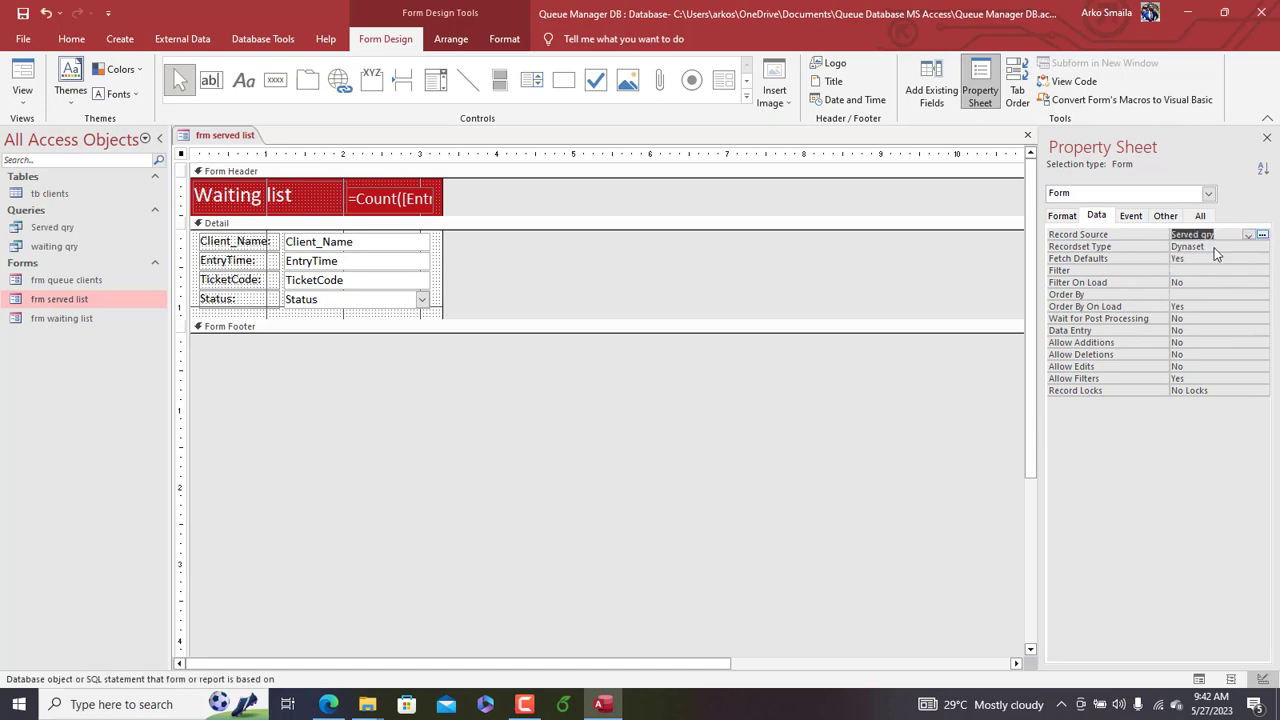
Step: Retitle the header label 'Served list', enlarge the header and fill it light green
left_click(255, 198)
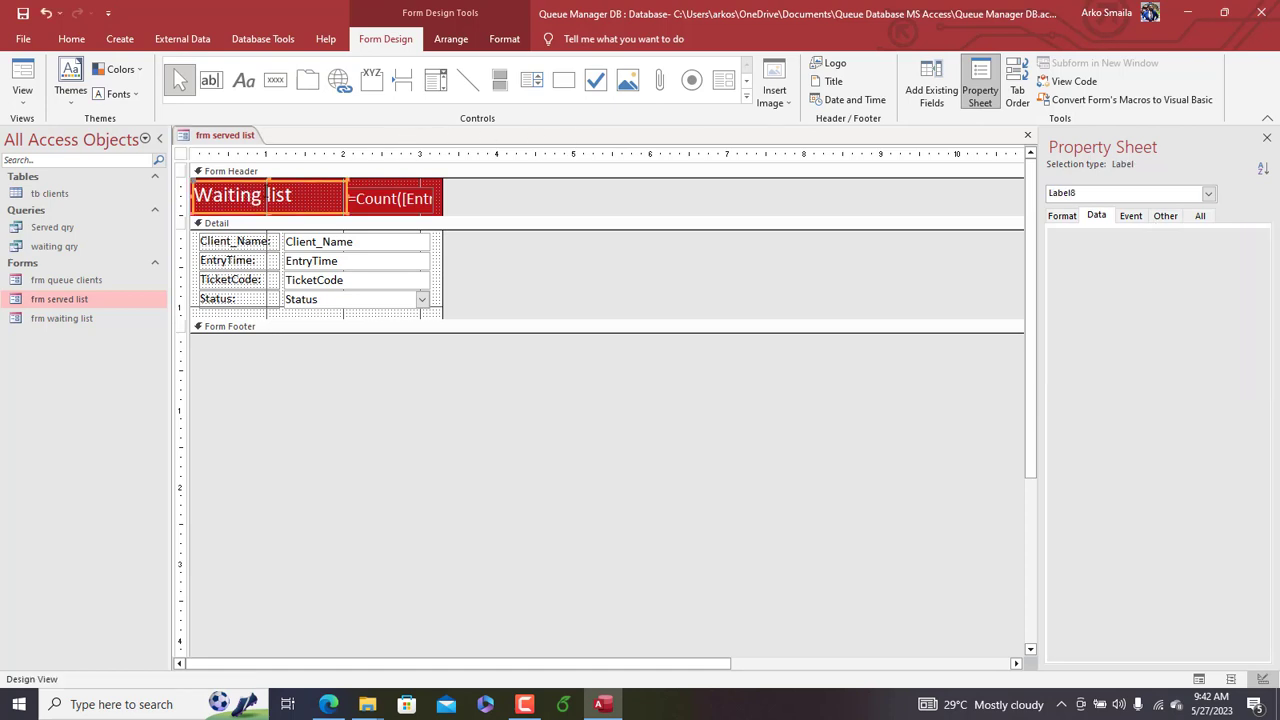
left_click(255, 198)
key("ctrl+a")
type("Serve")
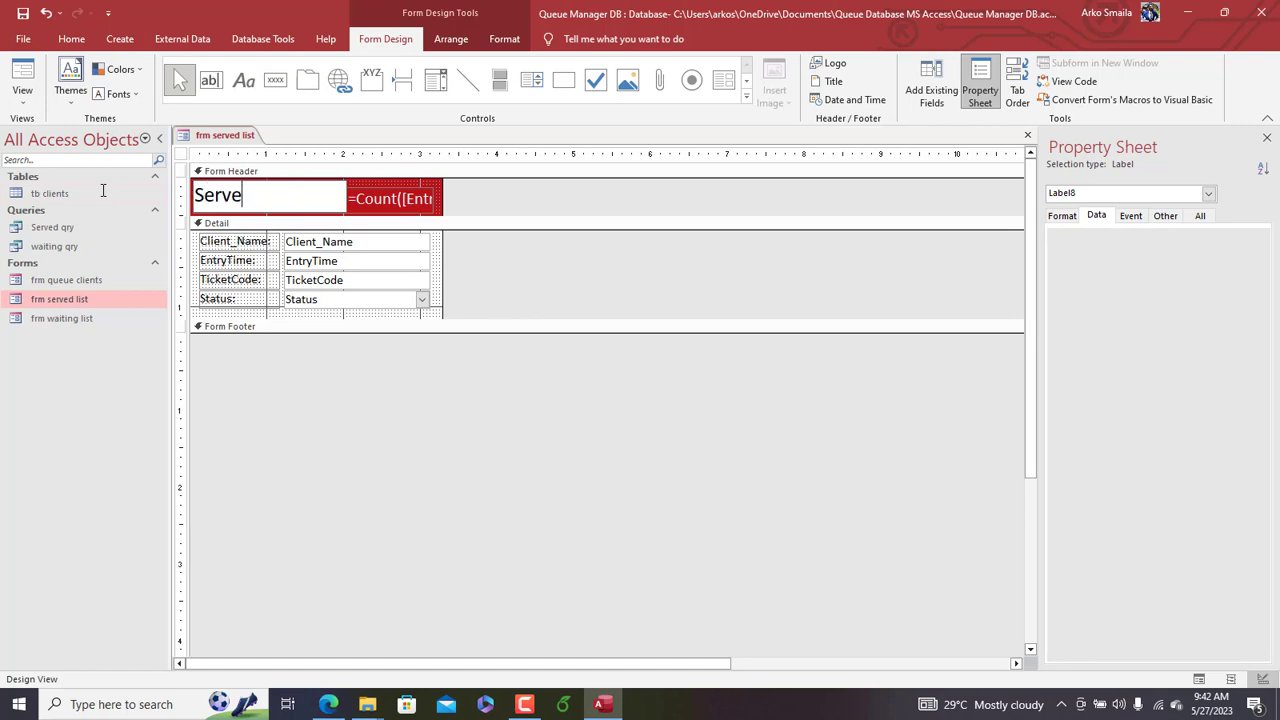
type("d list")
left_click(331, 223)
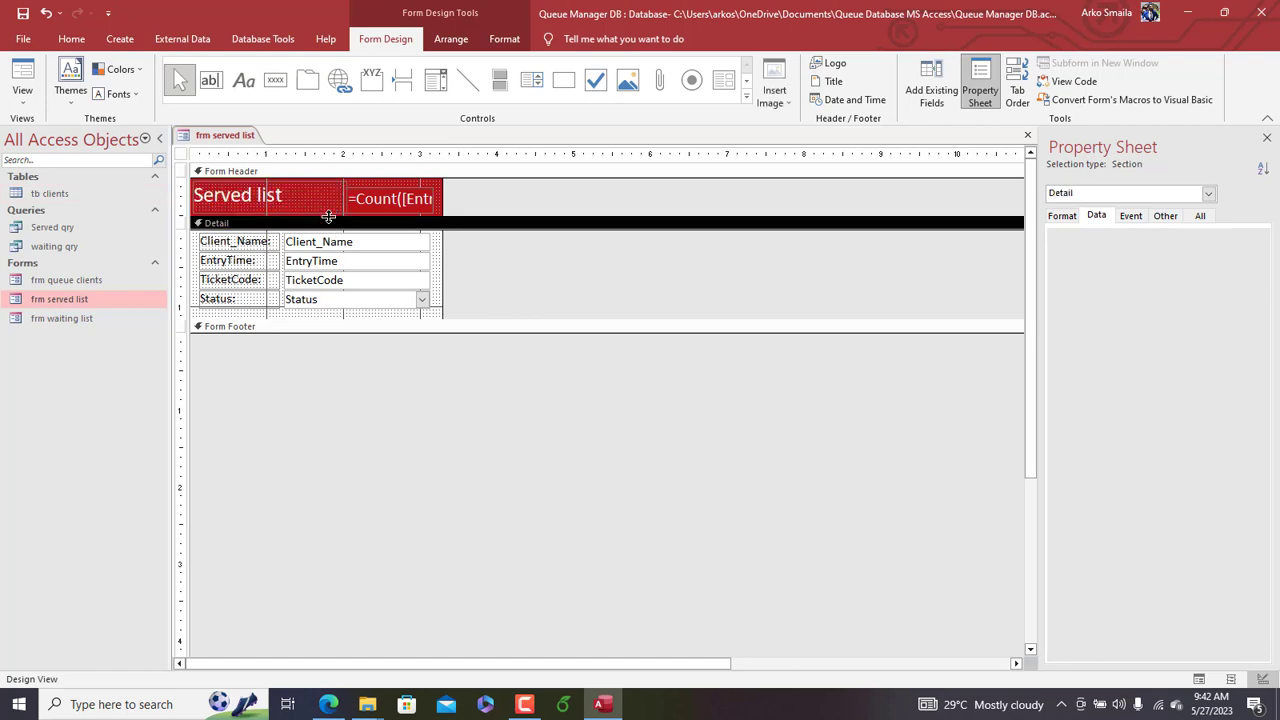
left_click_drag(328, 216, 330, 223)
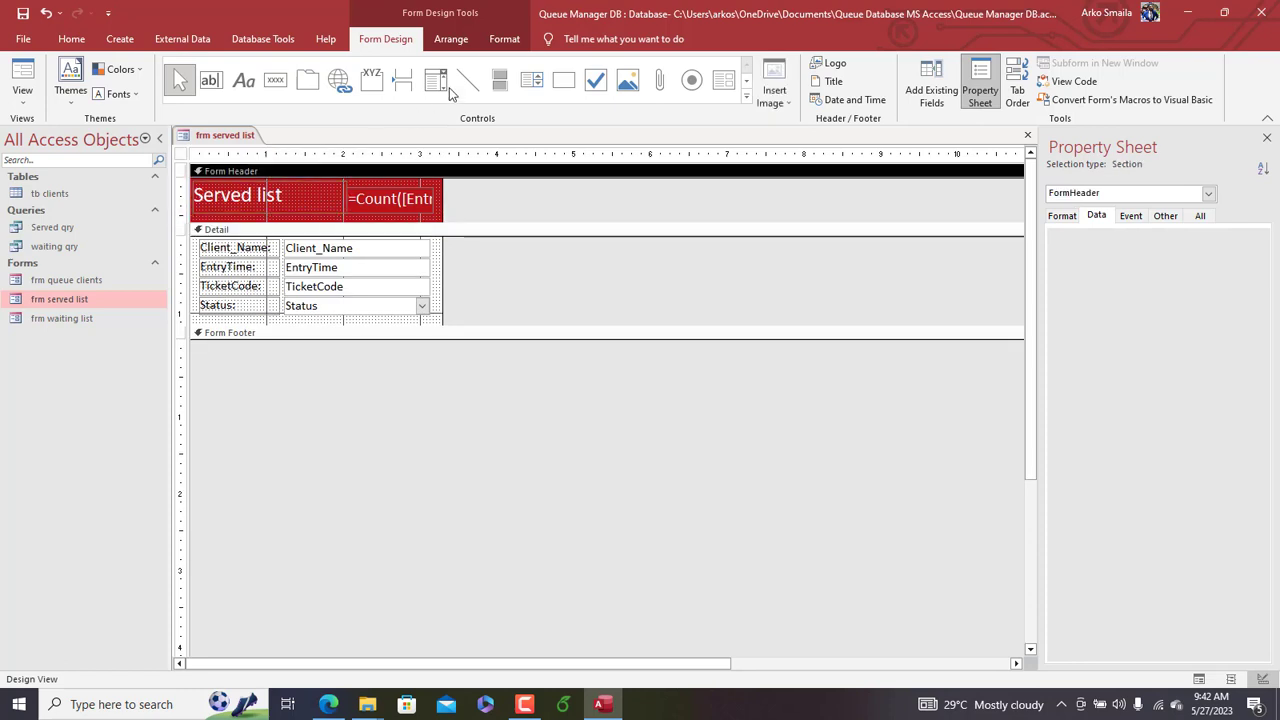
left_click(504, 38)
left_click(701, 66)
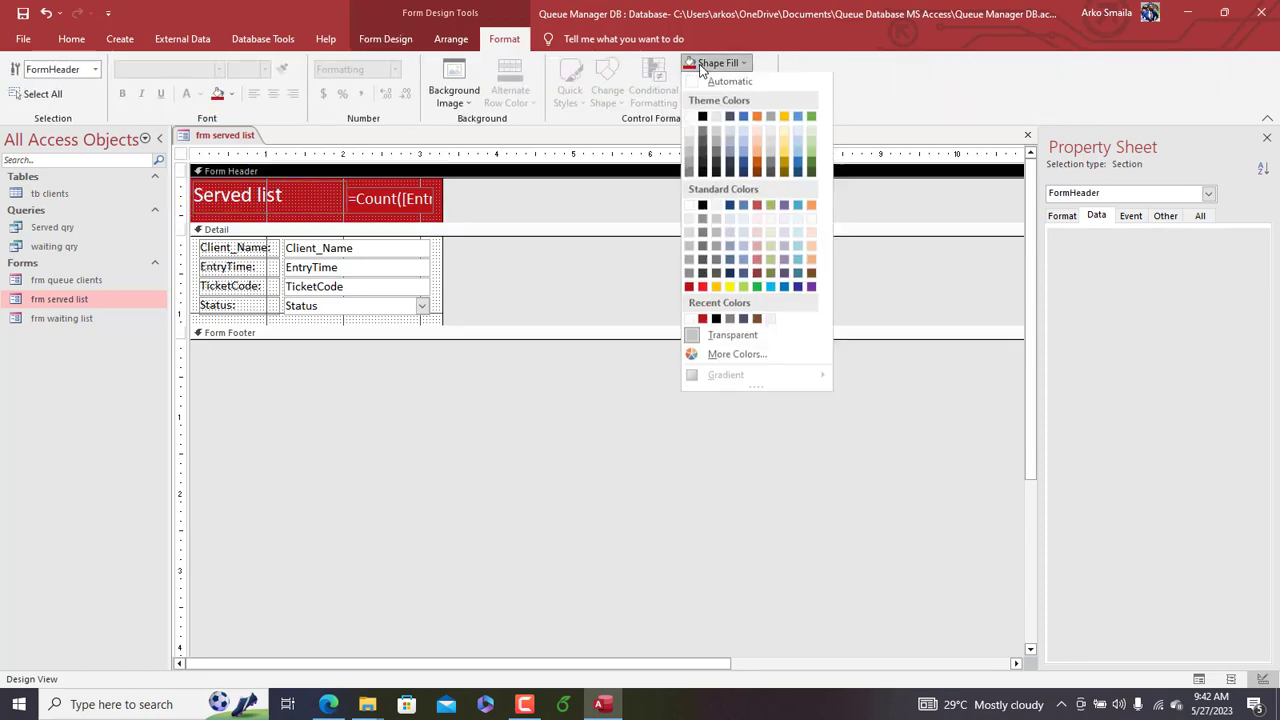
left_click(811, 145)
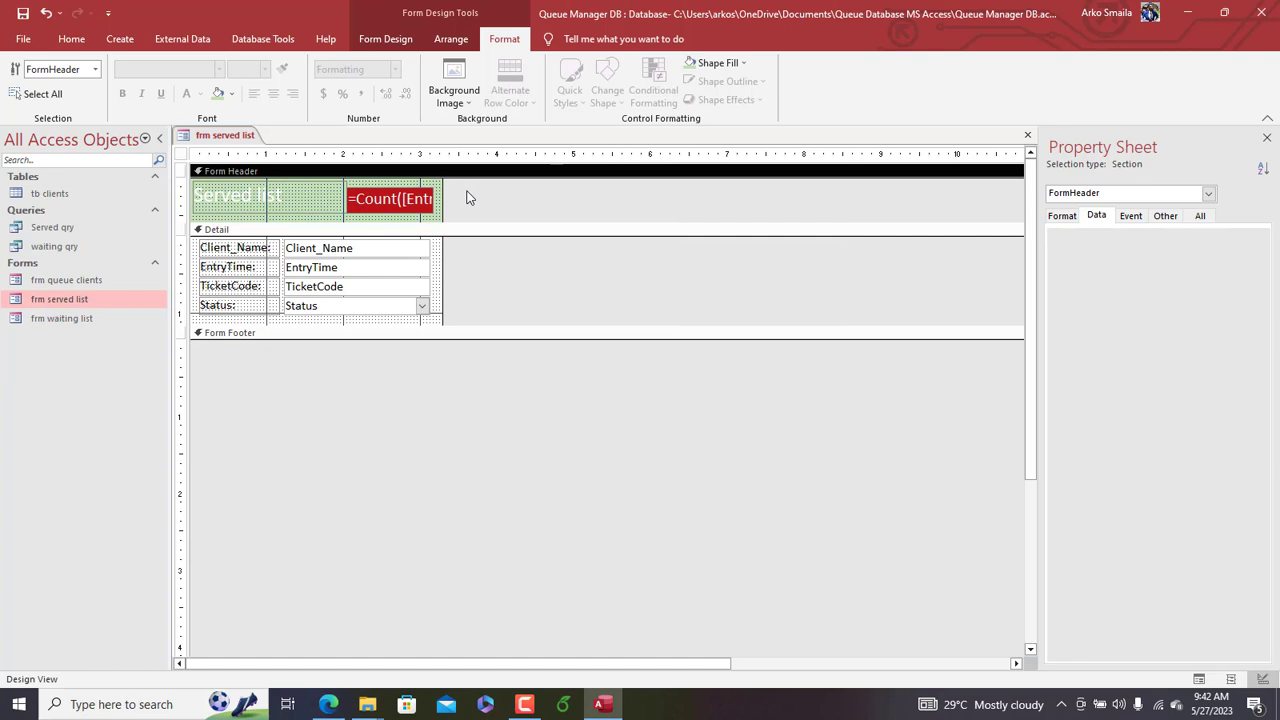
Step: Make the title and count box text black, shrink the header, and preview in Form View
left_click(418, 212)
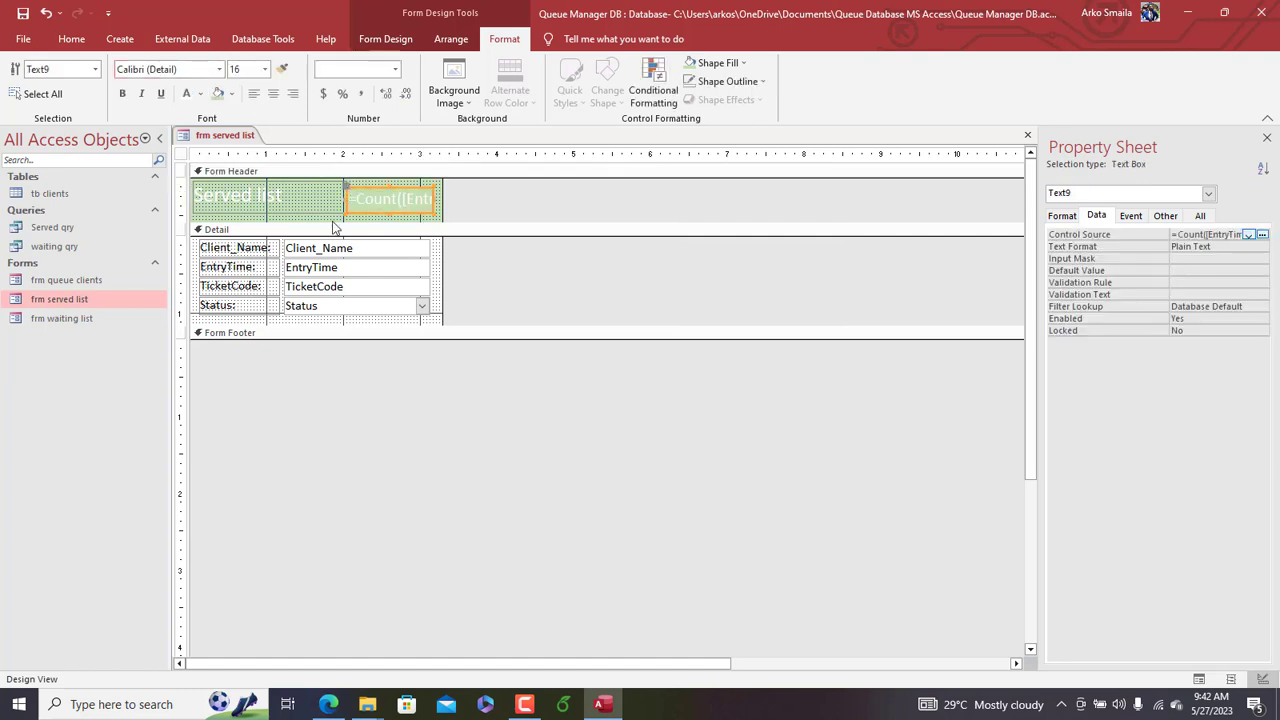
left_click(290, 199, "shift")
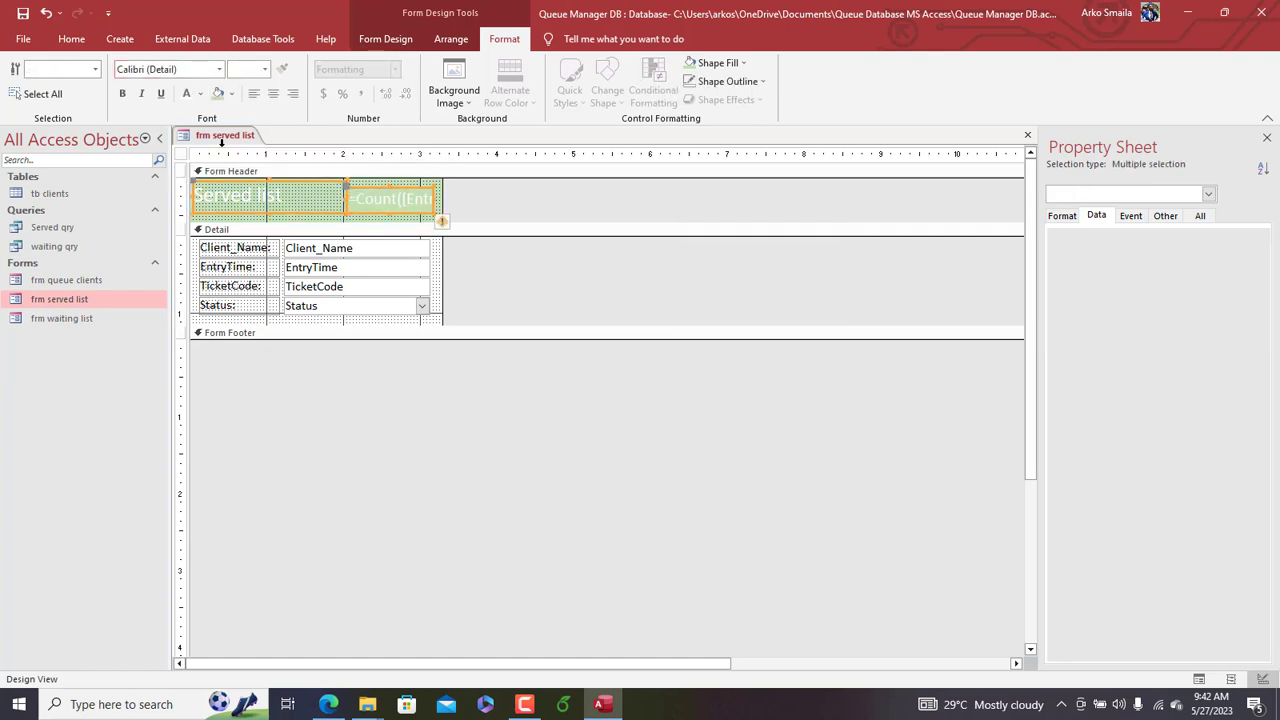
left_click(200, 93)
left_click(200, 150)
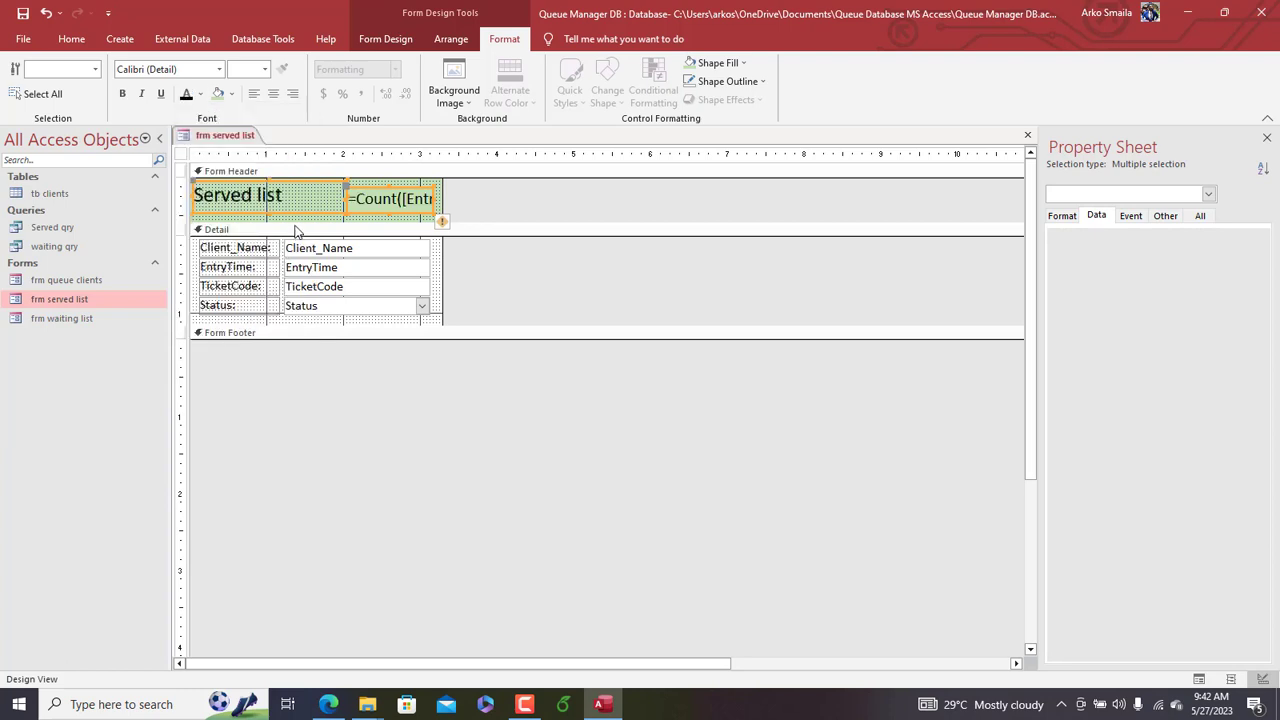
left_click_drag(295, 231, 292, 214)
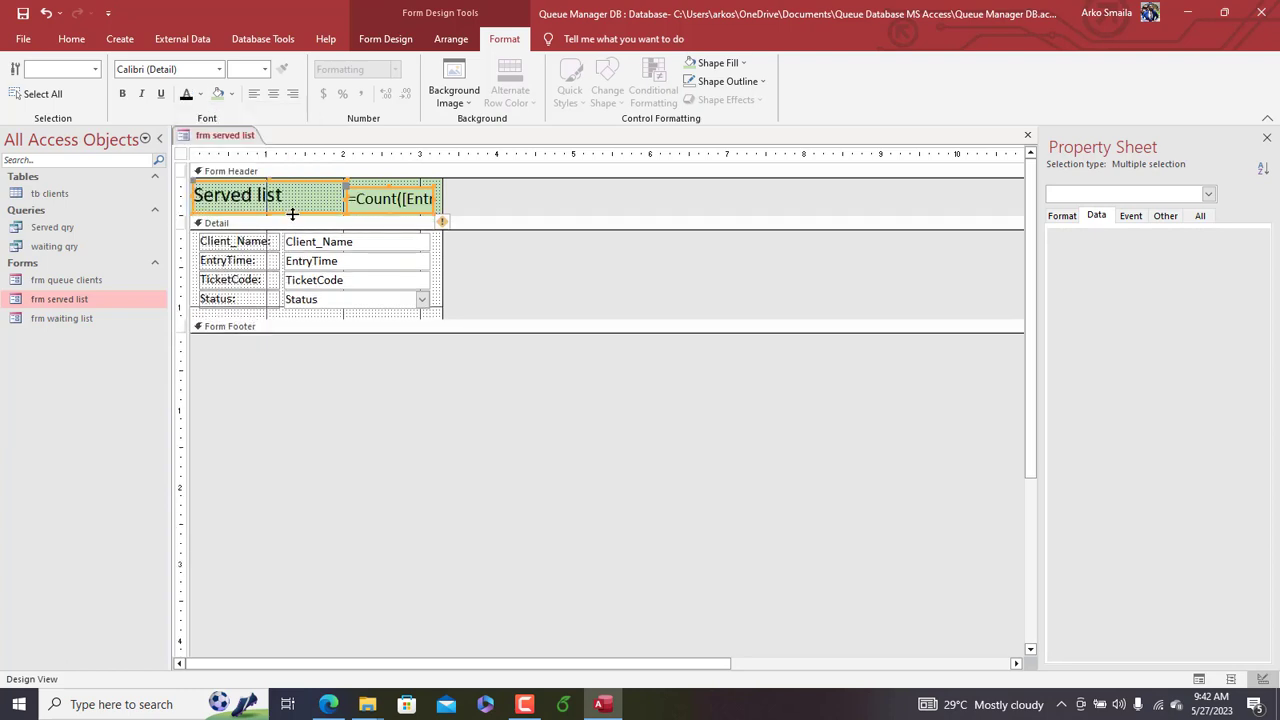
right_click(224, 134)
left_click(288, 200)
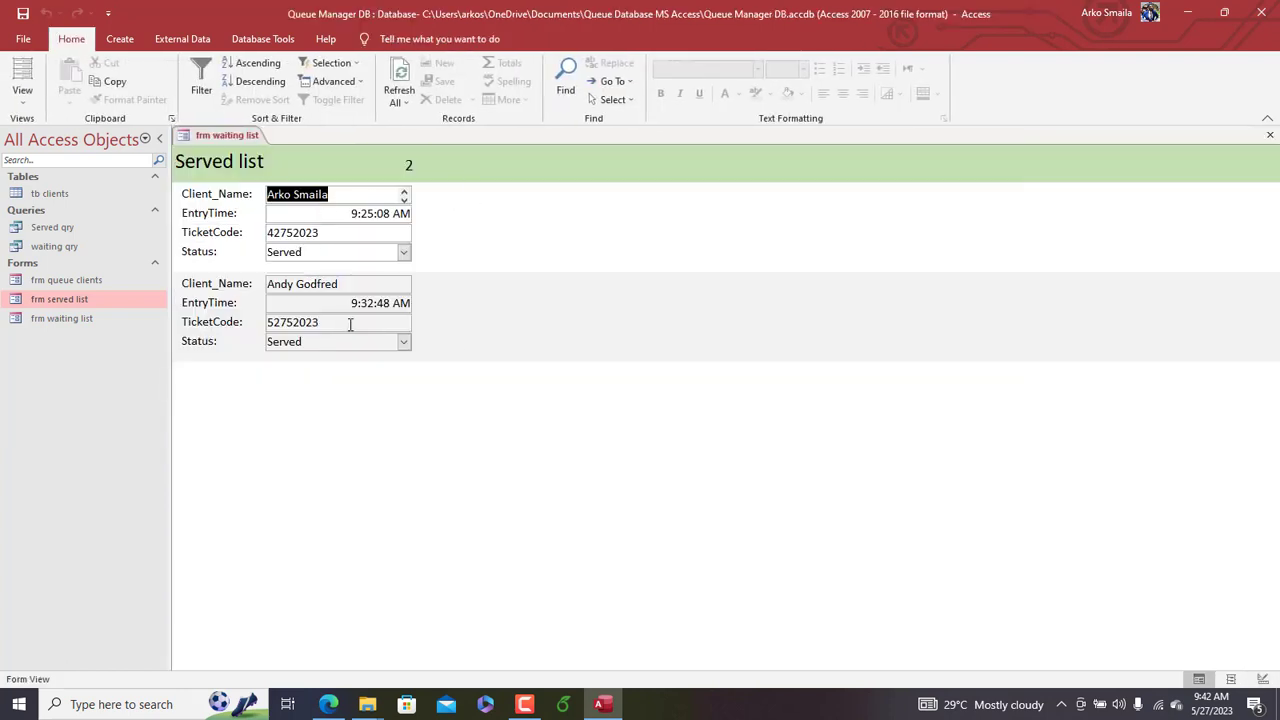
right_click(238, 142)
Step: Close all forms, open frm queue clients, and switch it to Design View
left_click(290, 183)
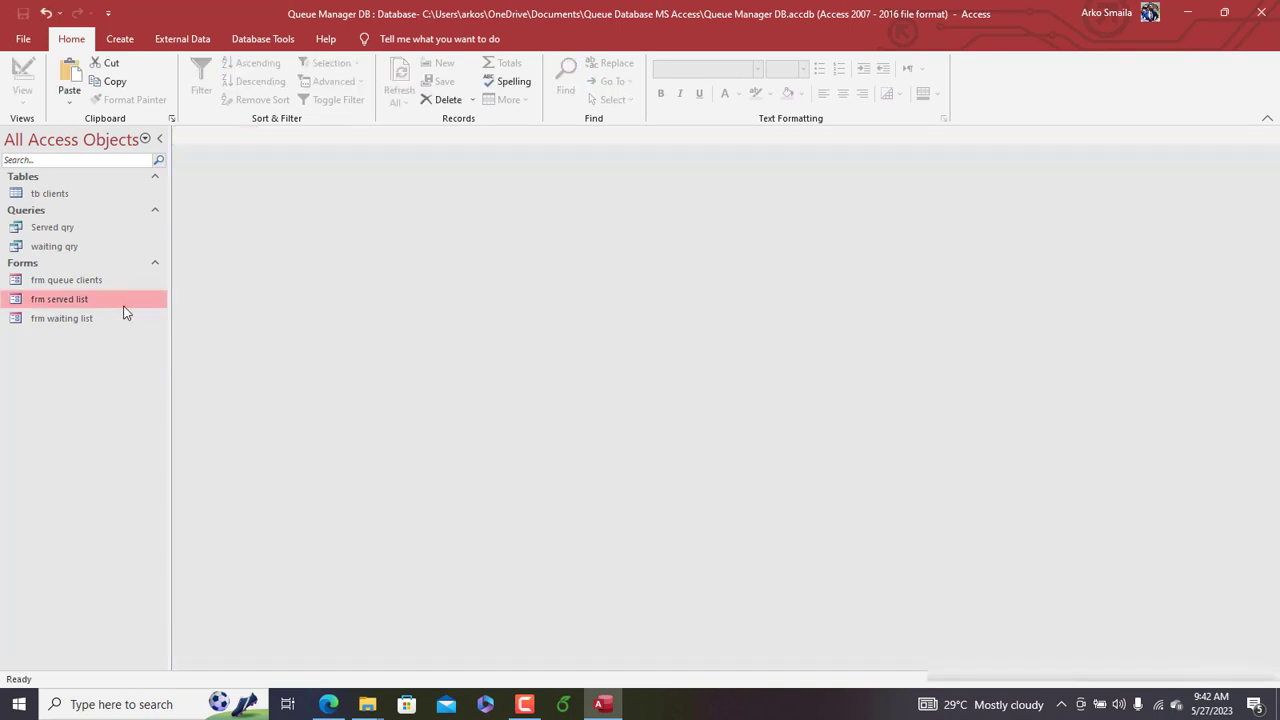
double_click(66, 280)
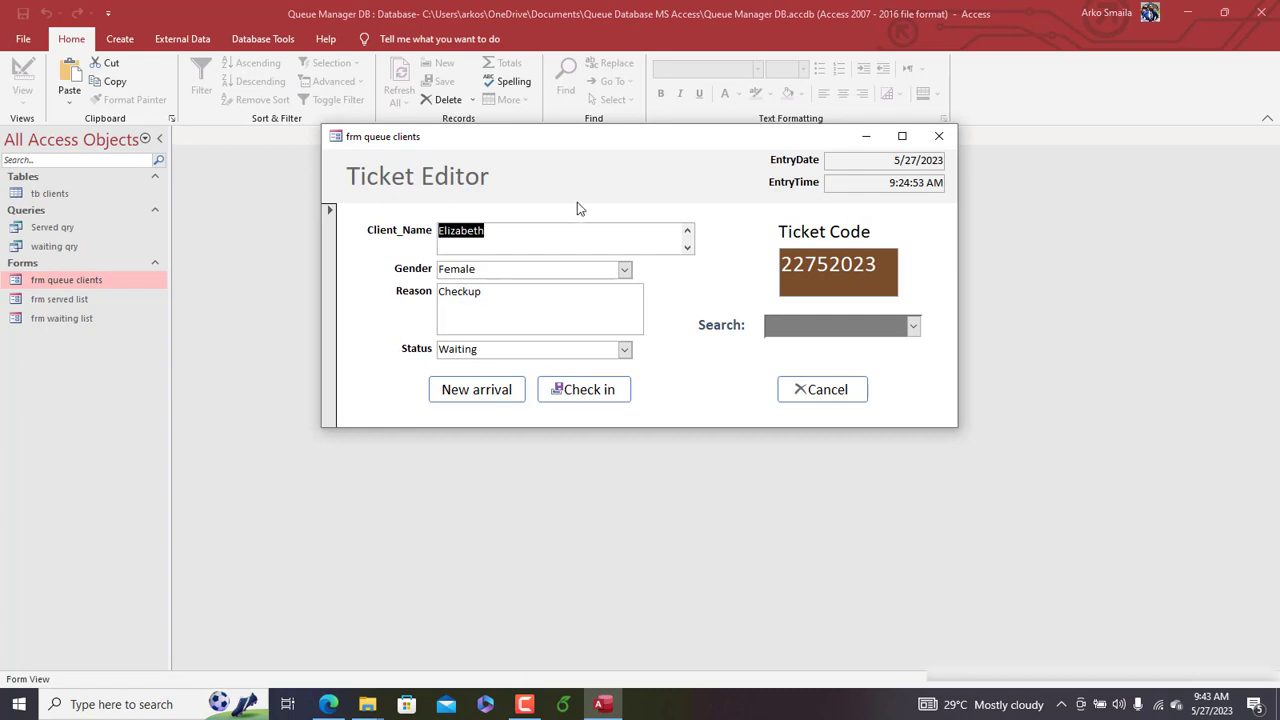
mouse_move(524, 705)
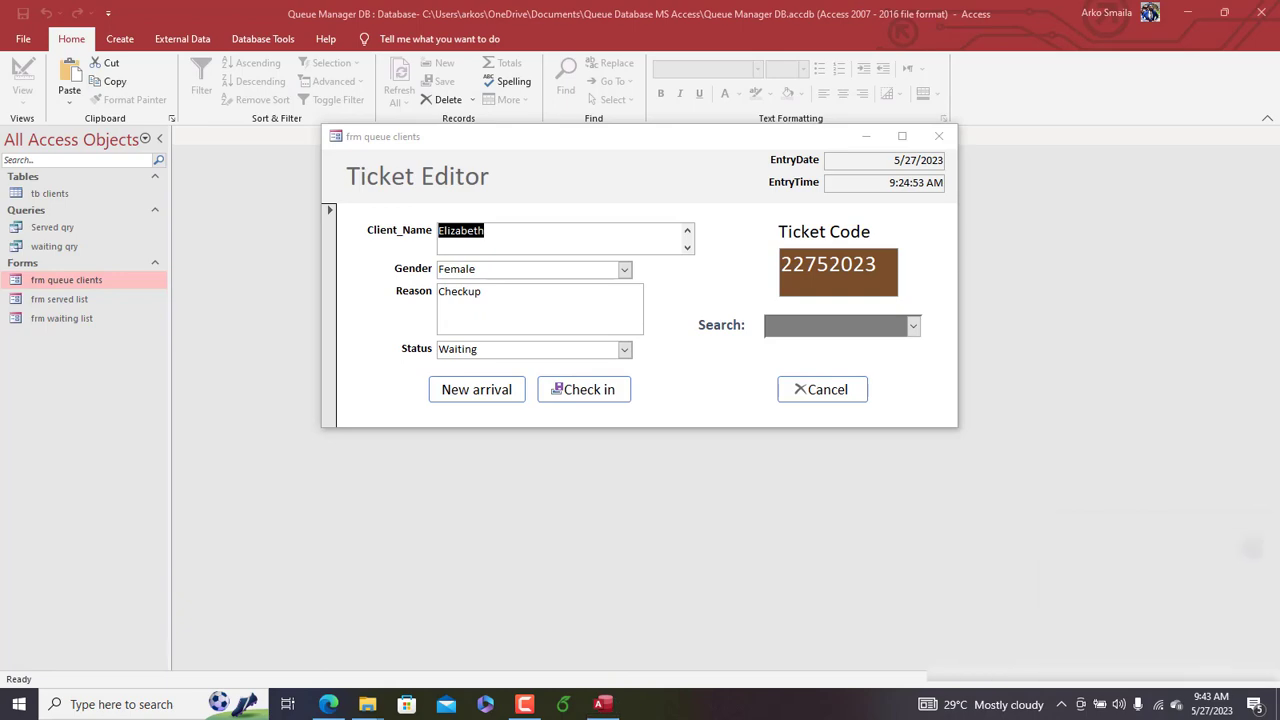
left_click(481, 160)
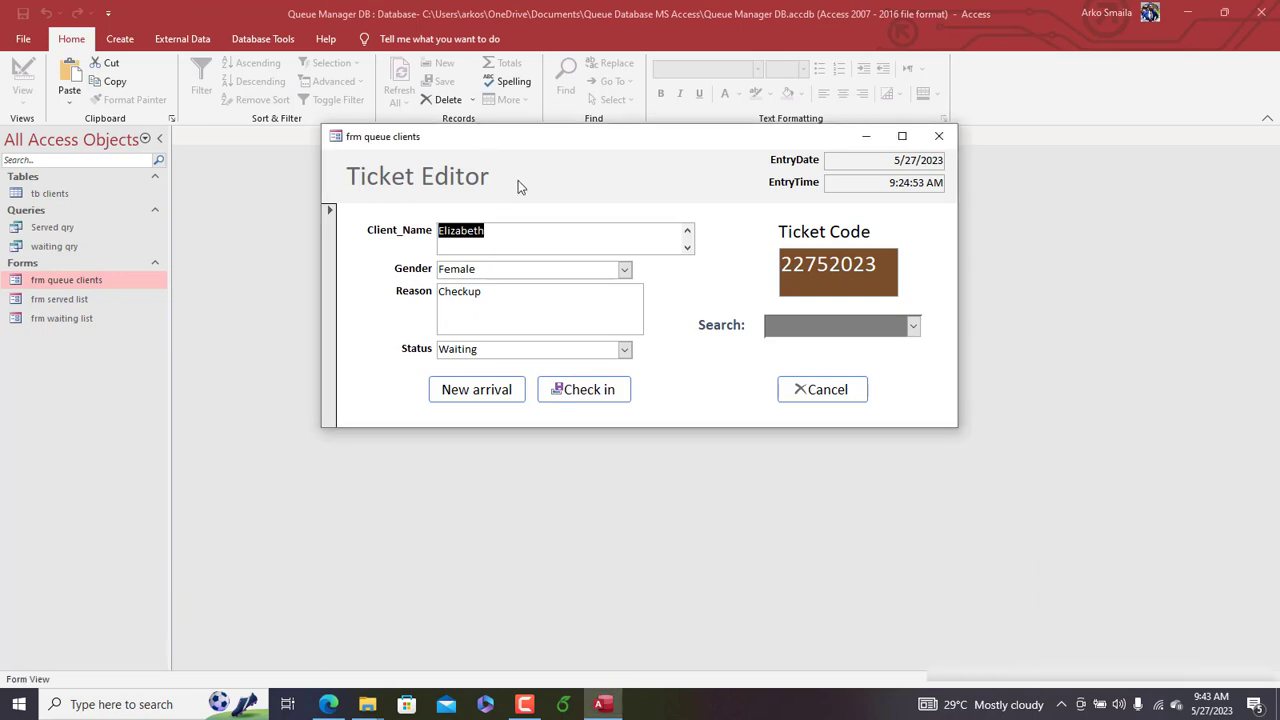
right_click(518, 180)
left_click(560, 225)
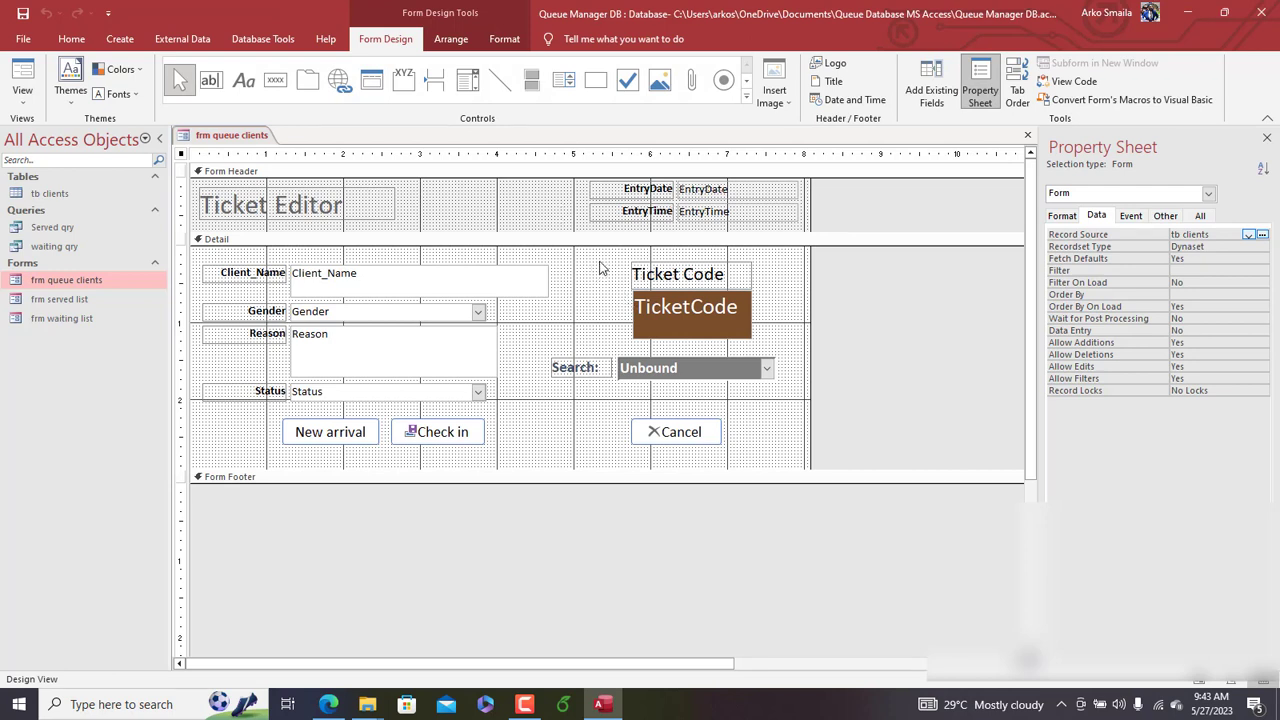
Step: Nudge the Ticket Code, Search and Cancel controls, then widen the form to the right
left_click_drag(598, 263, 697, 443)
key("Left")
key("Left")
key("Left")
key("Left")
key("Left")
key("Left")
key("Left")
key("Left")
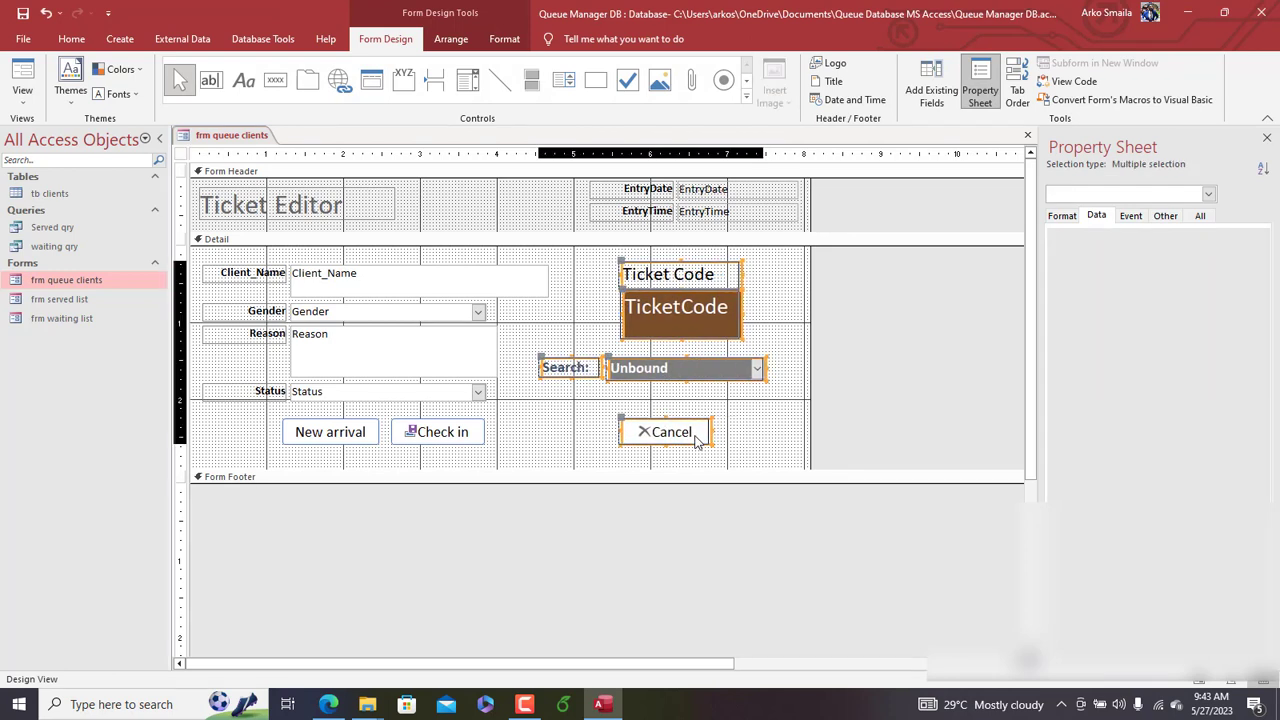
key("Right")
key("Right")
key("Right")
key("Right")
key("Right")
key("Right")
left_click(614, 319)
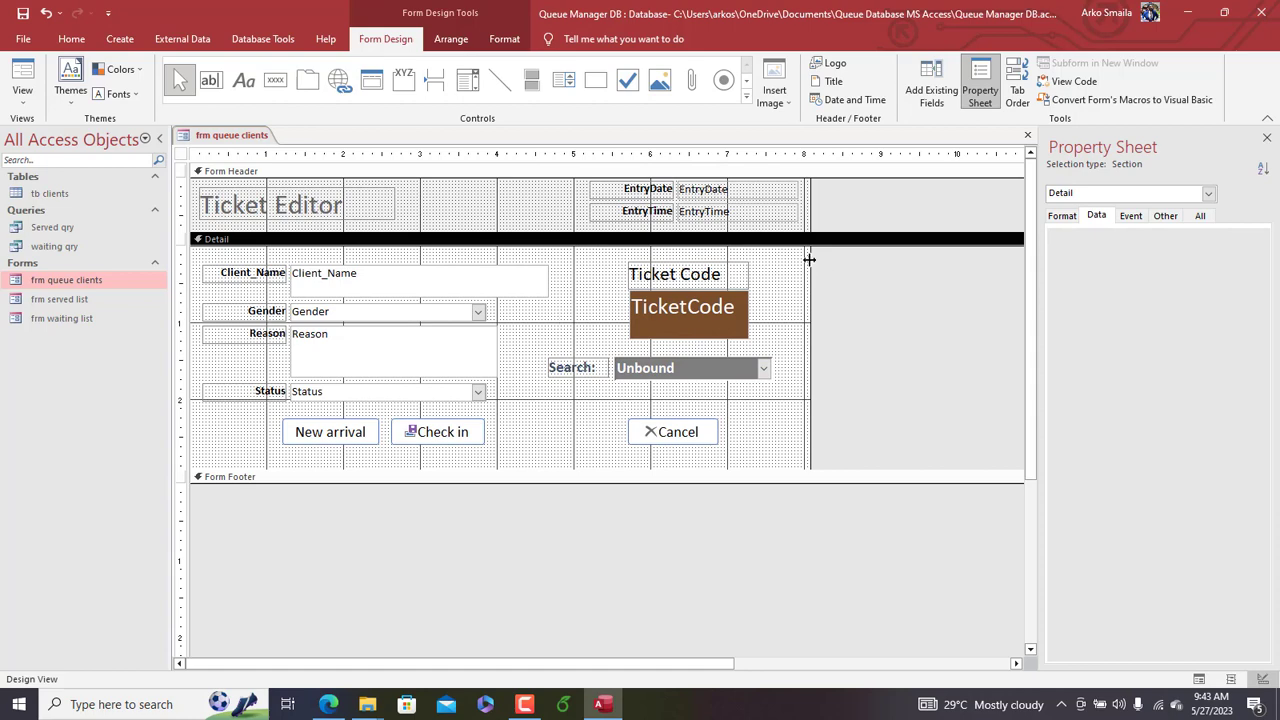
left_click_drag(810, 258, 1046, 236)
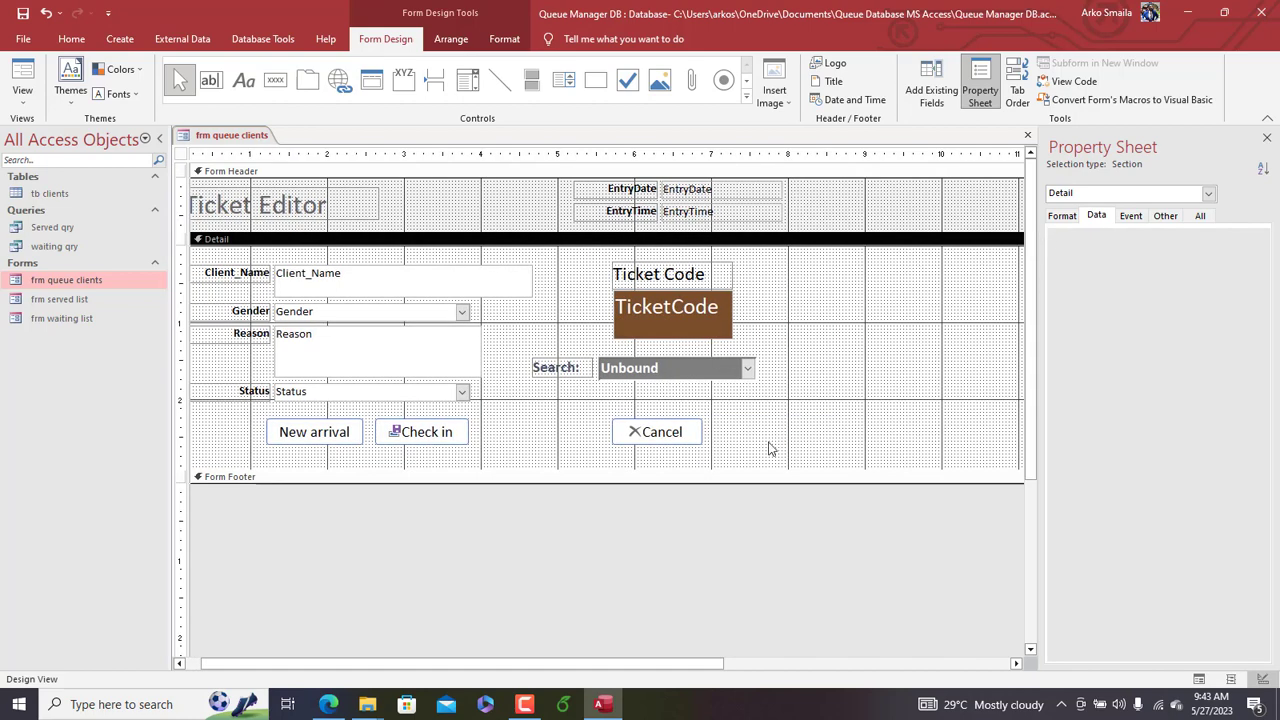
left_click_drag(629, 651, 480, 640)
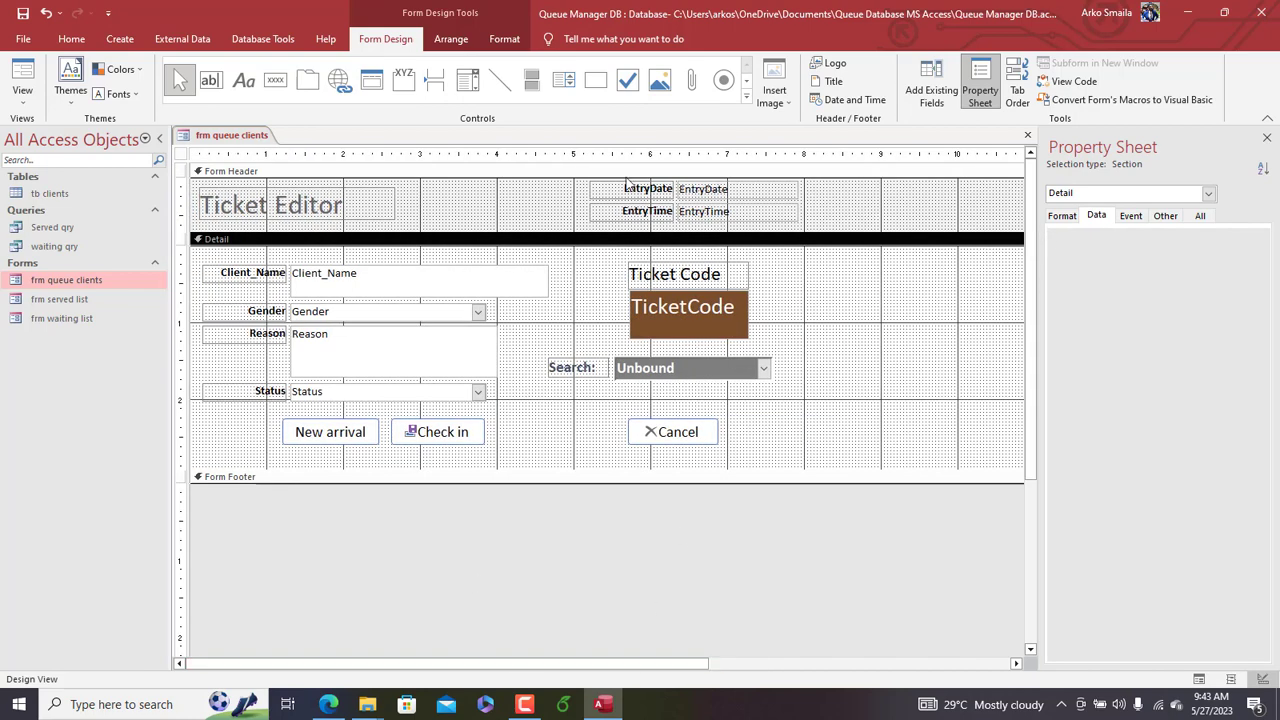
Step: Draw a rectangle over the detail controls, fill it light yellow, and send it to back
left_click(598, 80)
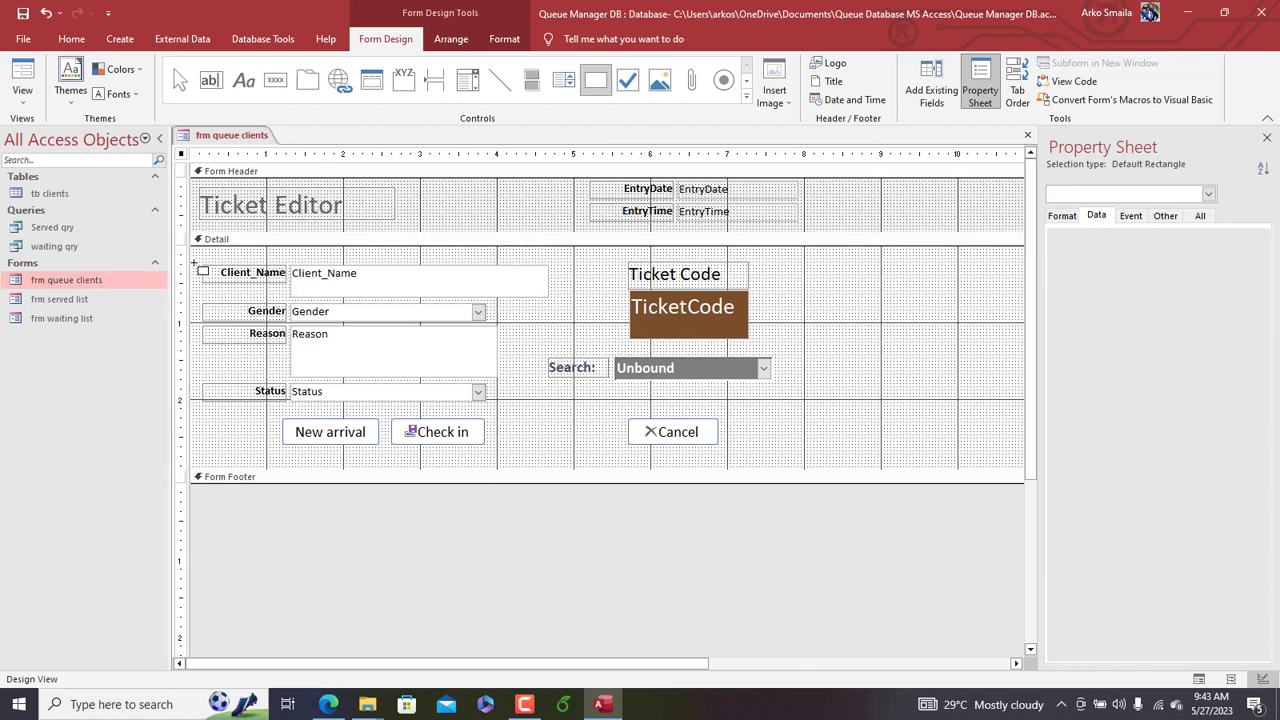
left_click_drag(197, 253, 806, 466)
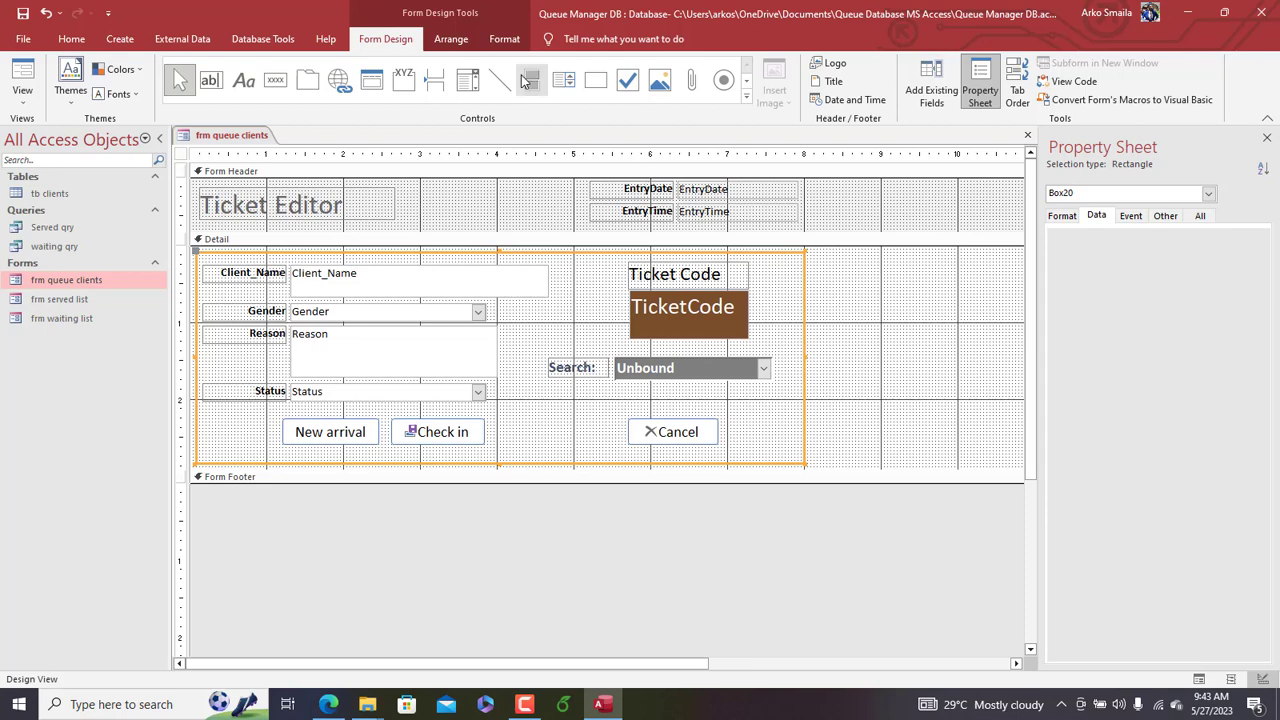
left_click(505, 42)
left_click(718, 62)
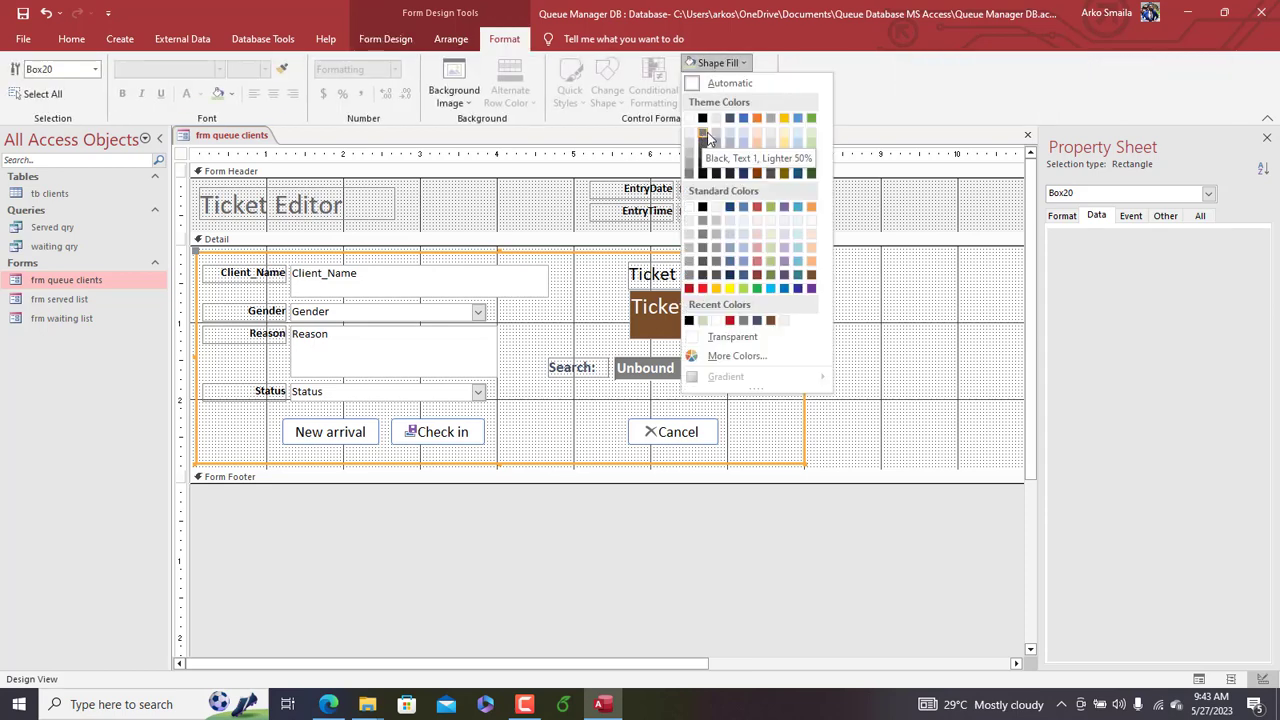
left_click(783, 134)
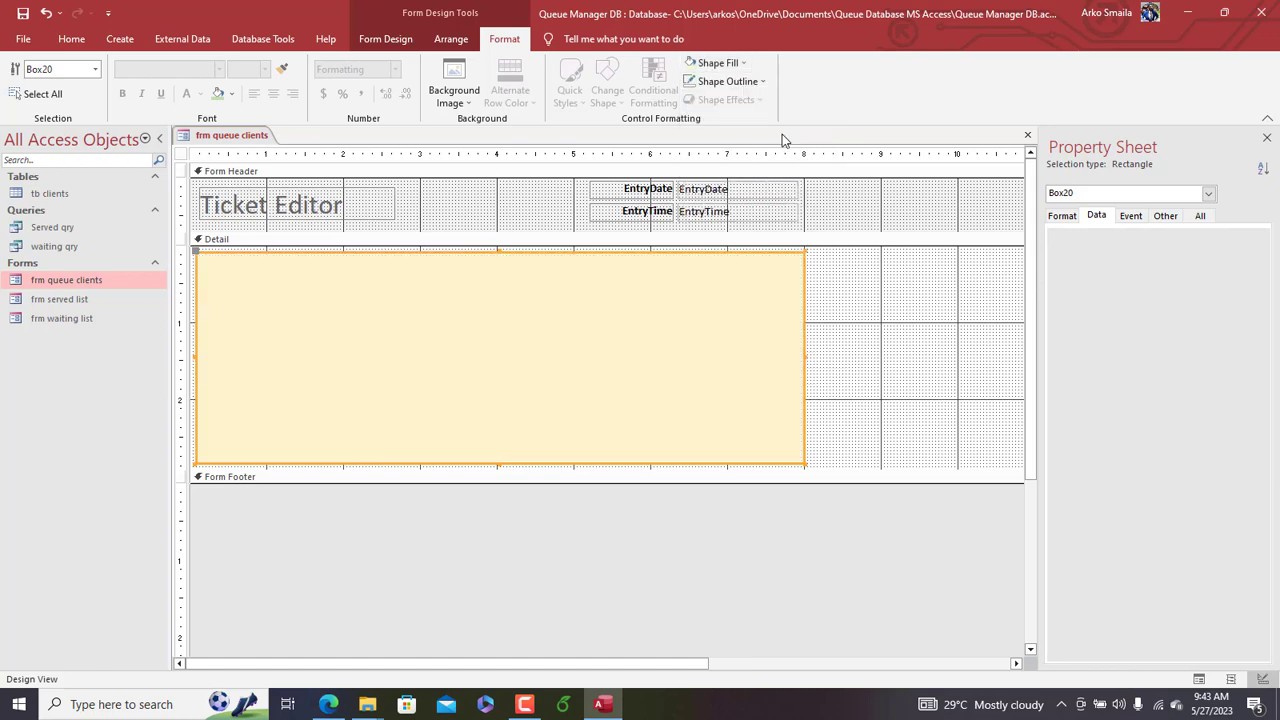
right_click(514, 323)
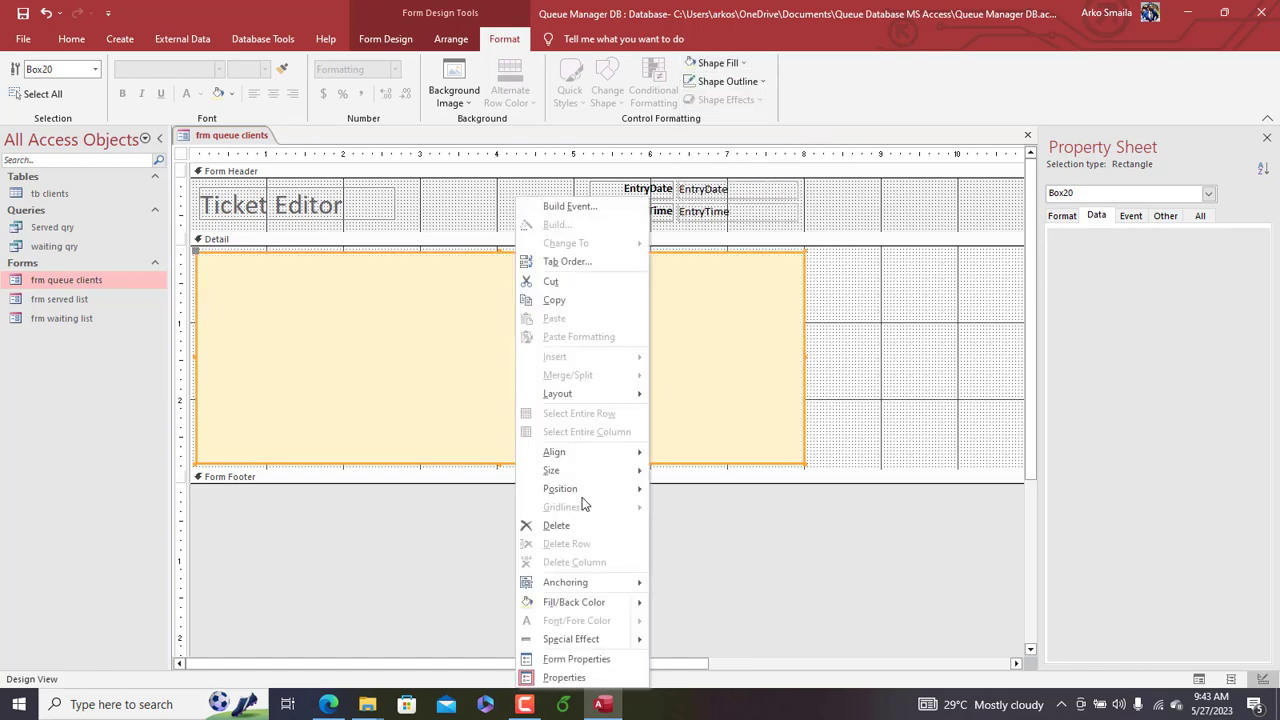
mouse_move(583, 491)
left_click(700, 508)
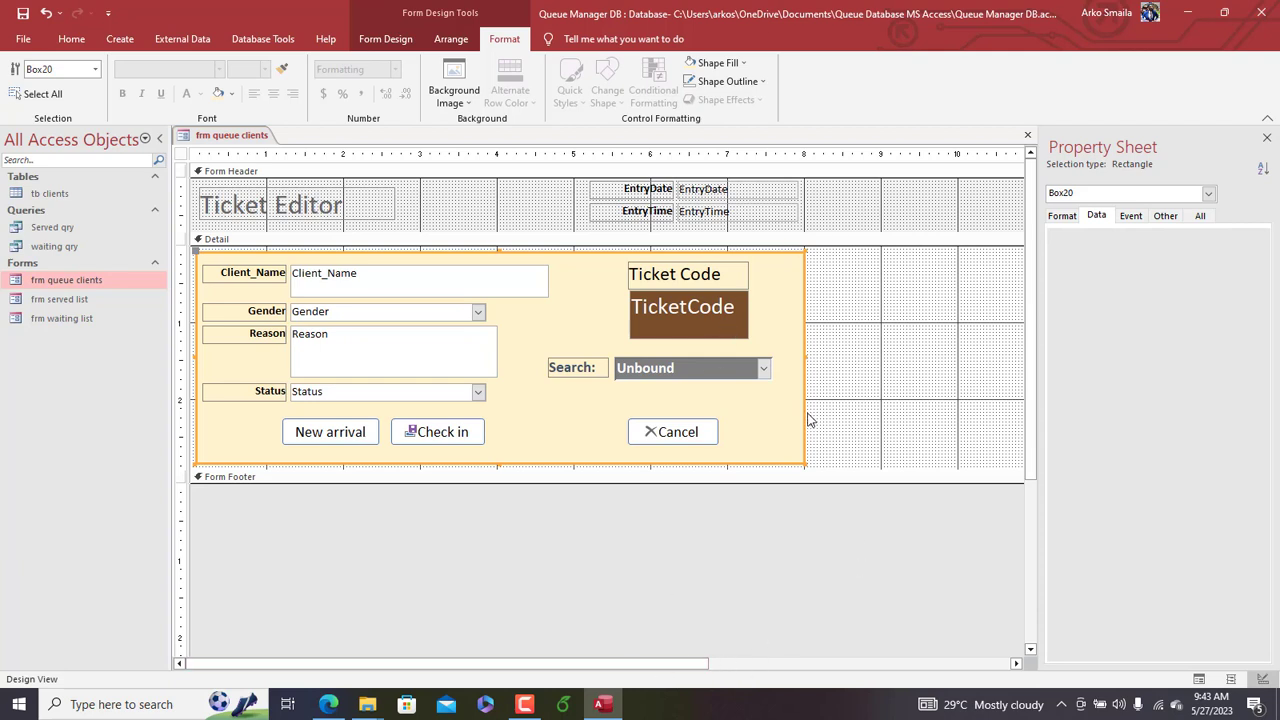
left_click_drag(843, 181, 202, 476)
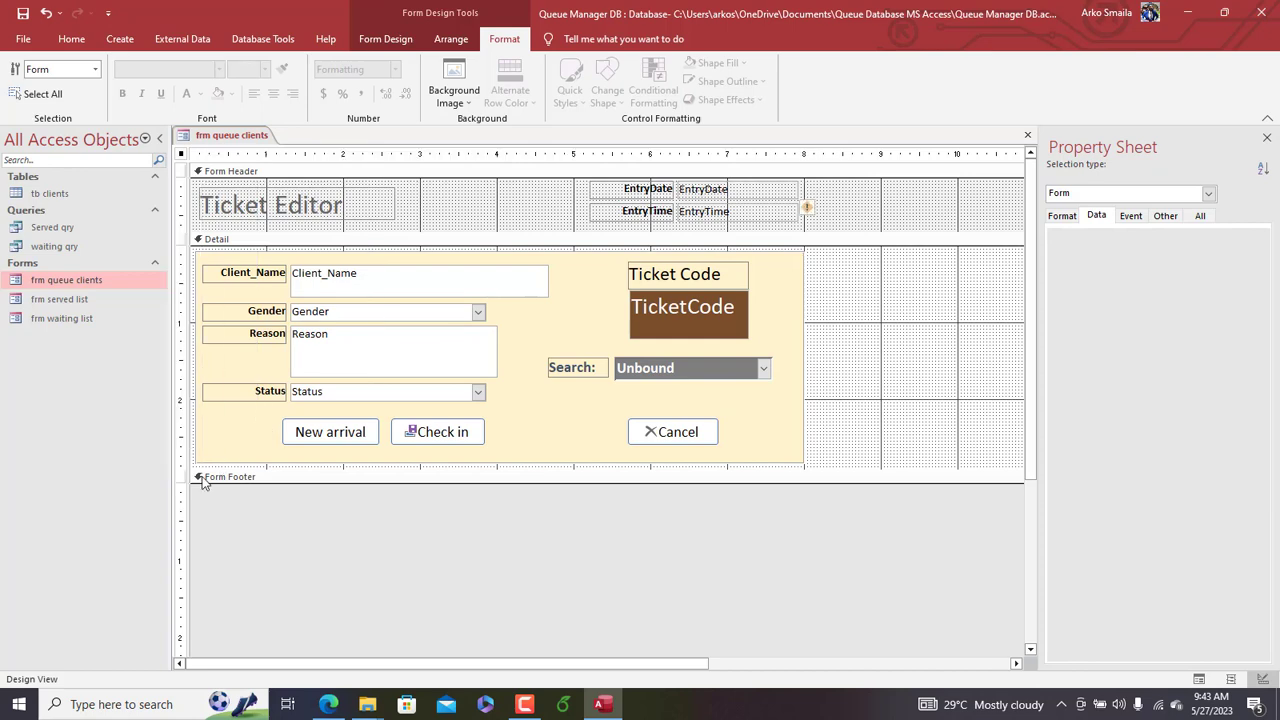
Step: Nudge all controls right and drop frm waiting list onto the Detail section as a subform
key("Right")
key("Right")
key("Right")
key("Right")
key("Right")
key("Right")
key("Right")
key("Right")
key("Right")
key("Right")
key("Right")
key("Right")
key("Right")
key("Right")
key("Right")
key("Right")
key("Right")
key("Right")
key("Right")
key("Right")
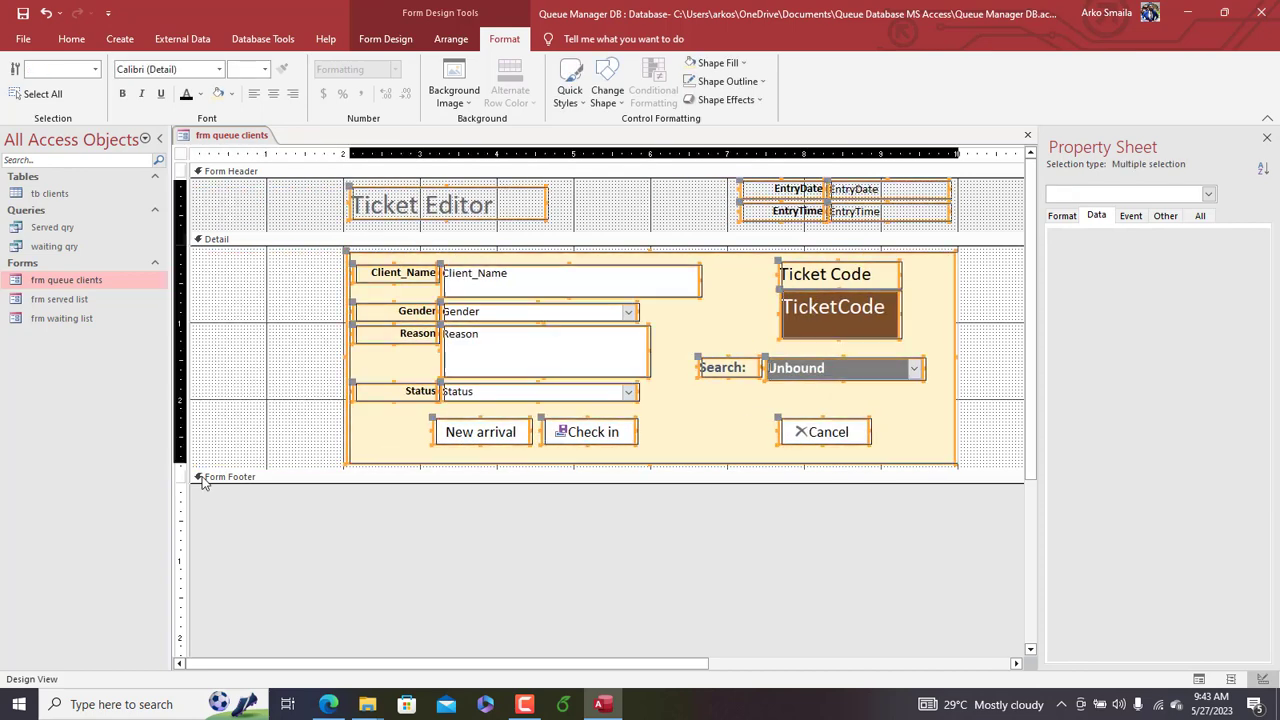
key("Right")
key("Right")
key("Right")
key("Right")
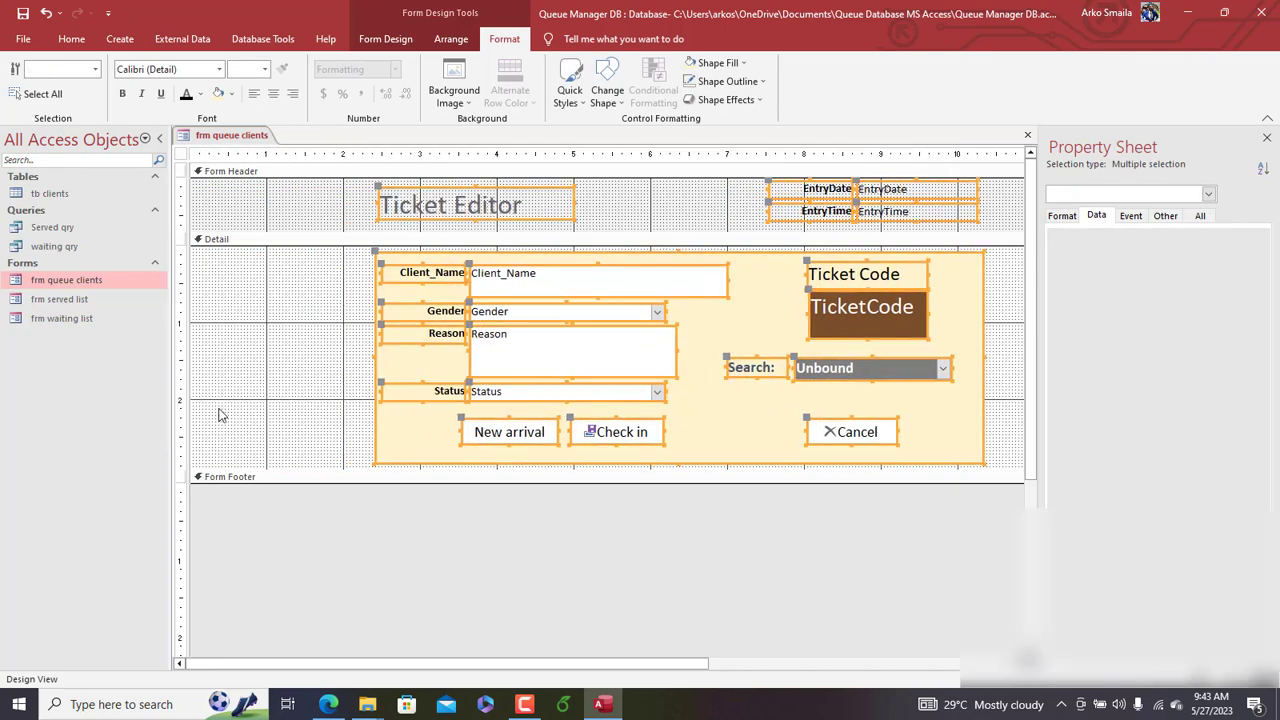
left_click(222, 415)
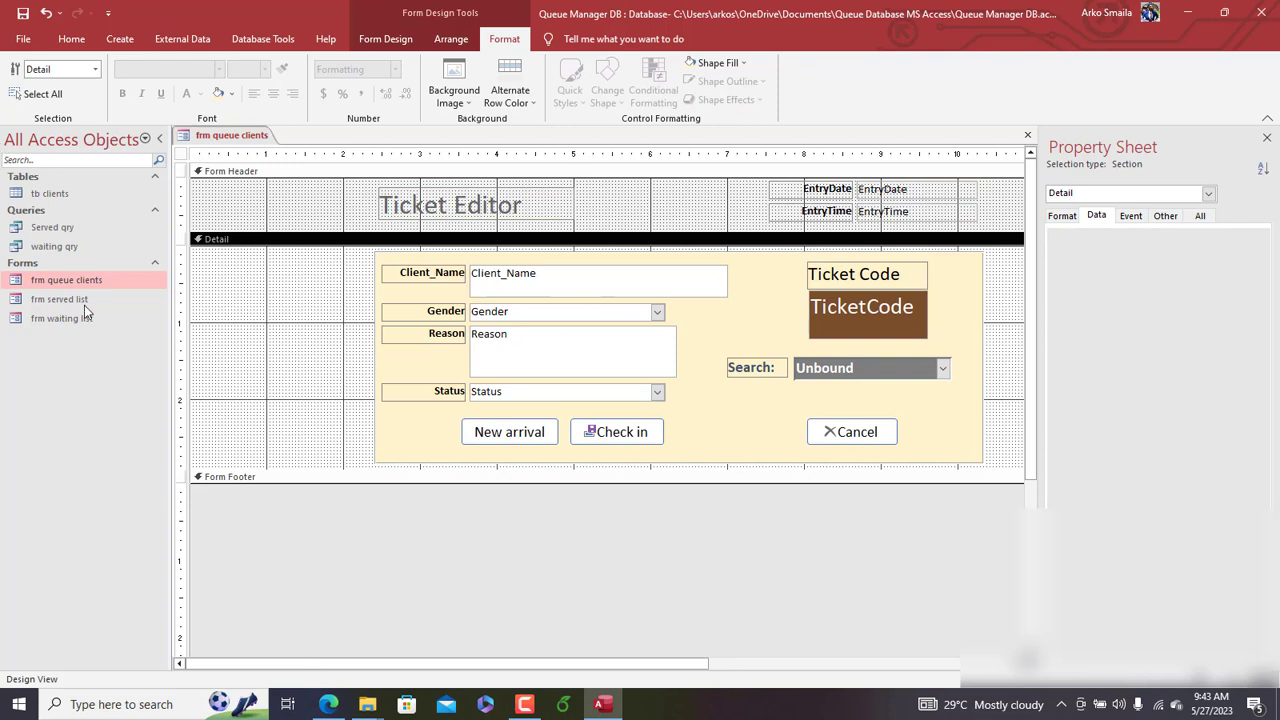
left_click_drag(70, 321, 202, 258)
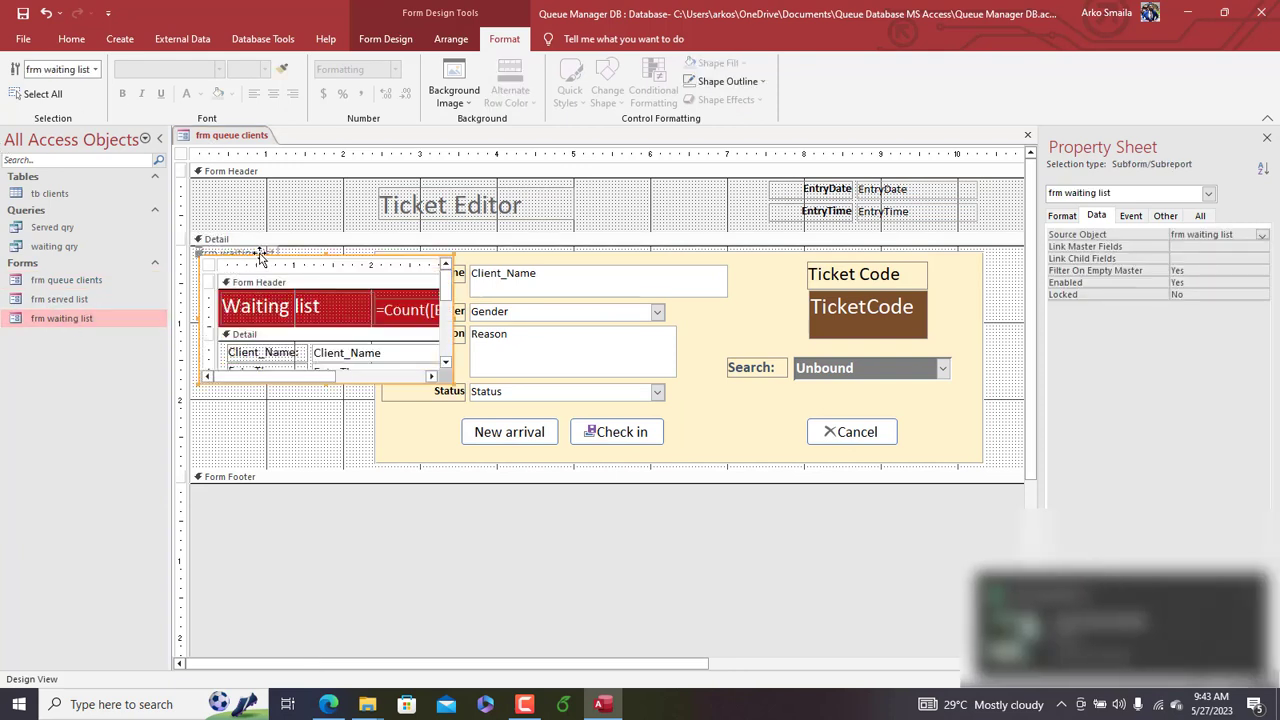
Step: Delete the subform's label, nudge the subform up-left, and lengthen the Detail section slightly
left_click(255, 251)
key("Delete")
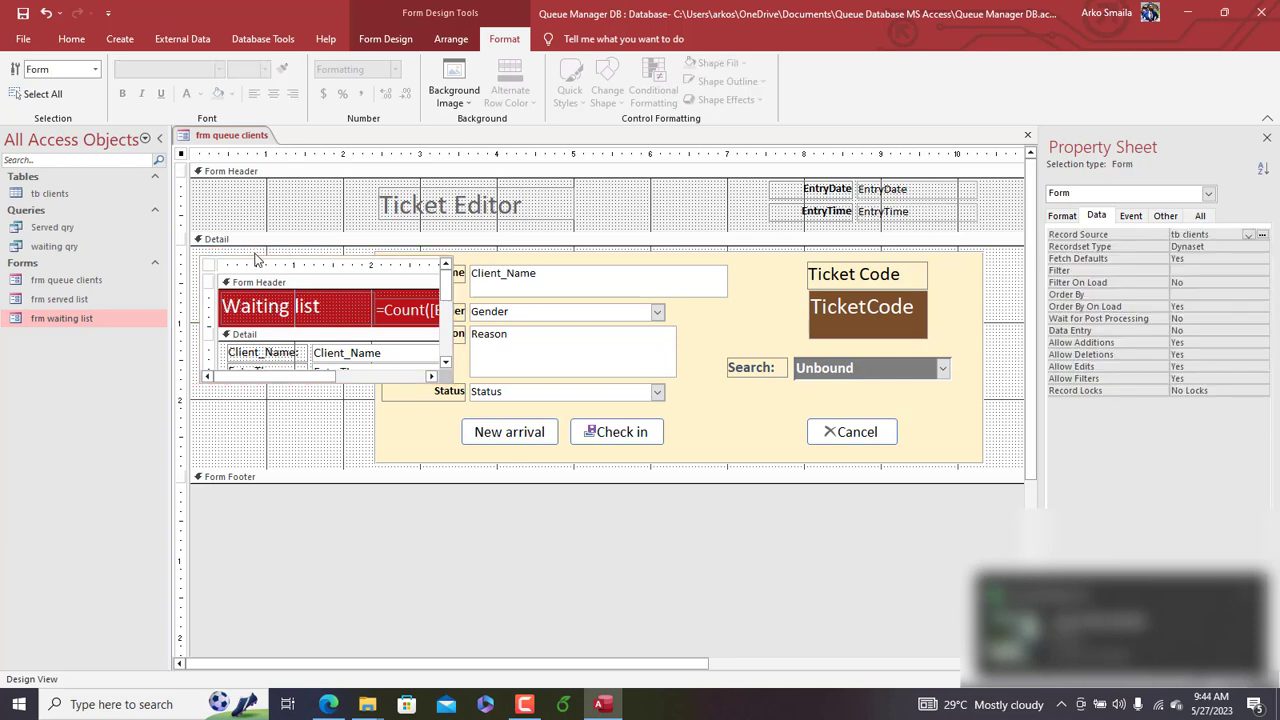
left_click(255, 258)
left_click_drag(255, 258, 248, 252)
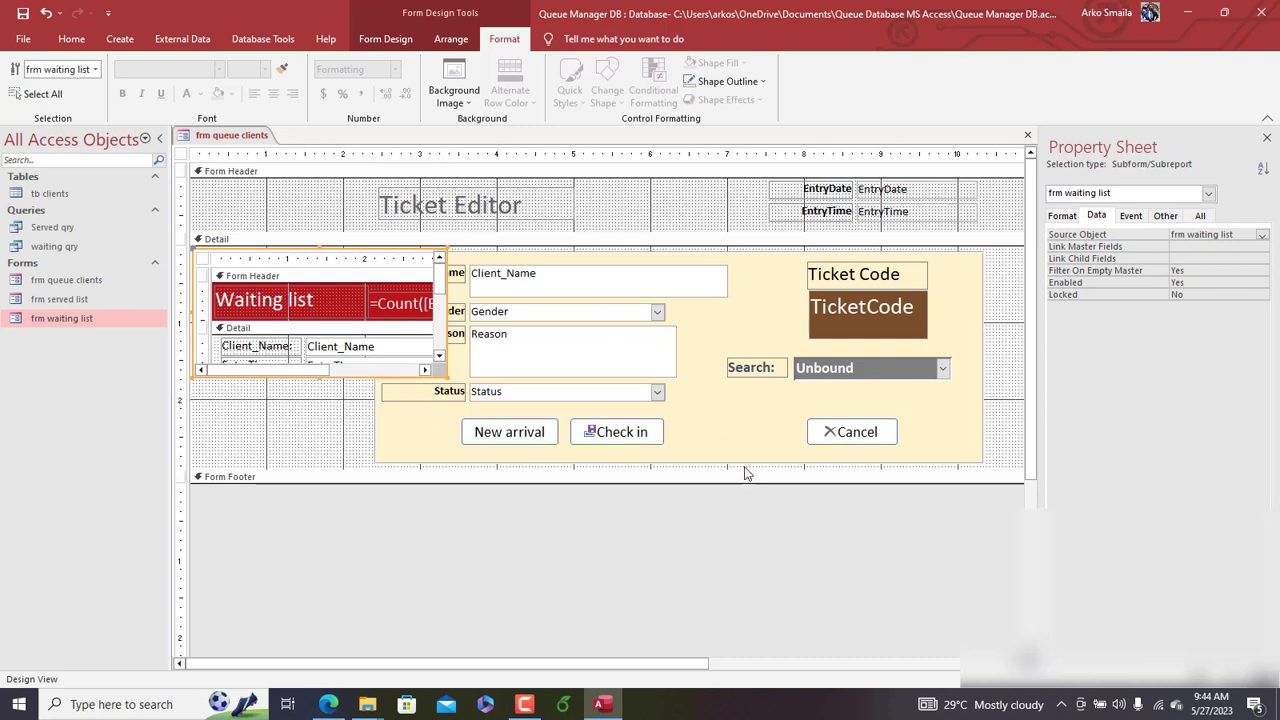
left_click_drag(744, 473, 745, 480)
Step: Select the Ticket Code, Search and Cancel controls and shift them two steps left
left_click(857, 430)
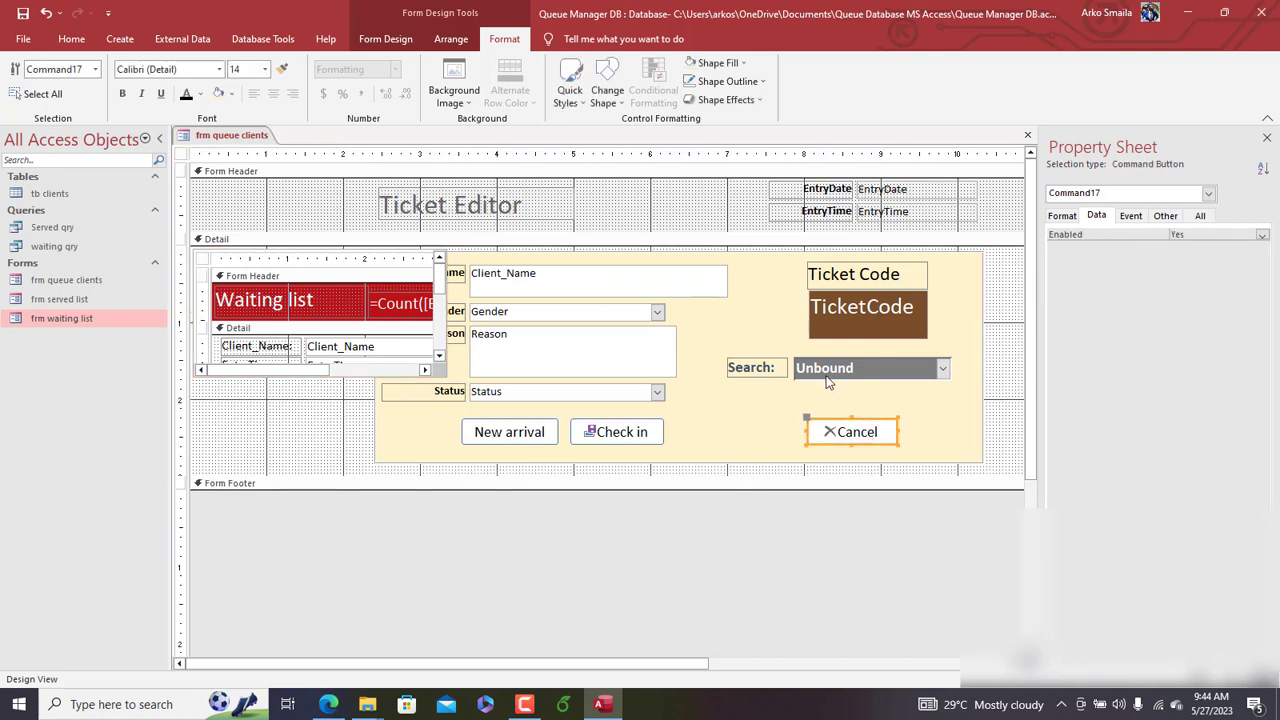
left_click(828, 374, "shift")
left_click_drag(766, 368, 733, 328)
key("ctrl+z")
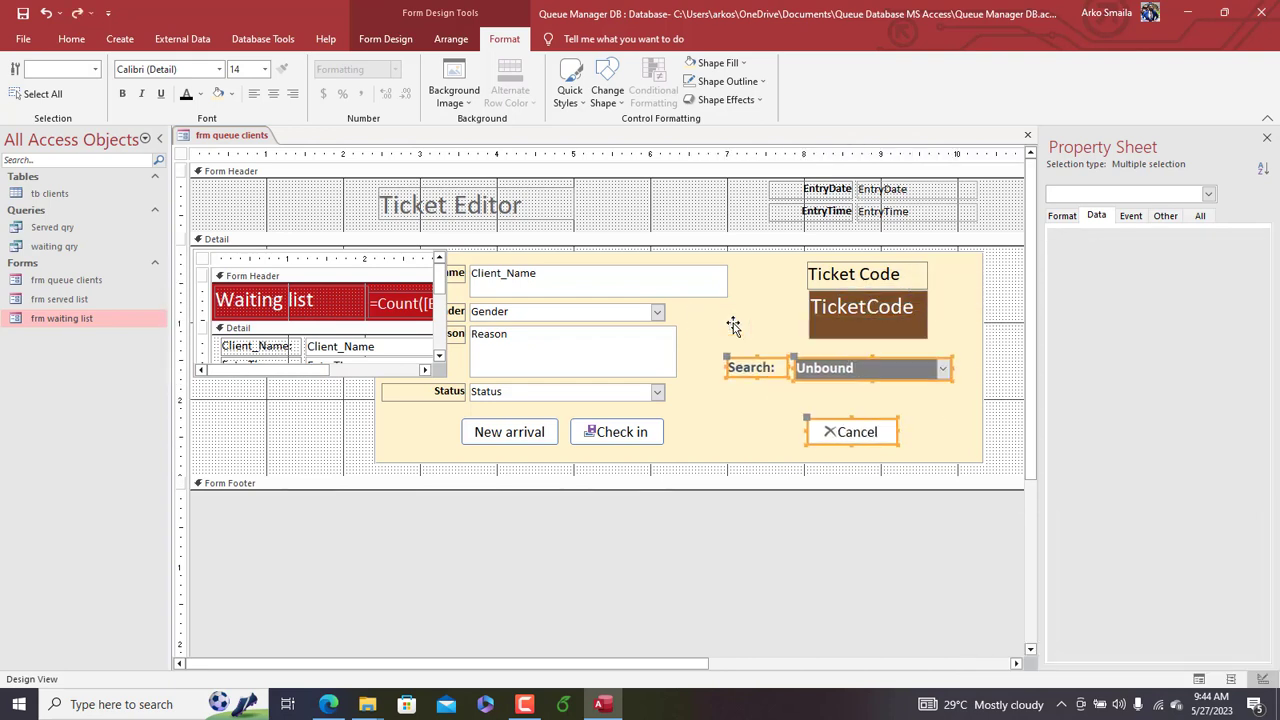
left_click(823, 283, "shift")
key("Left")
key("Left")
key("Left")
key("Left")
key("Left")
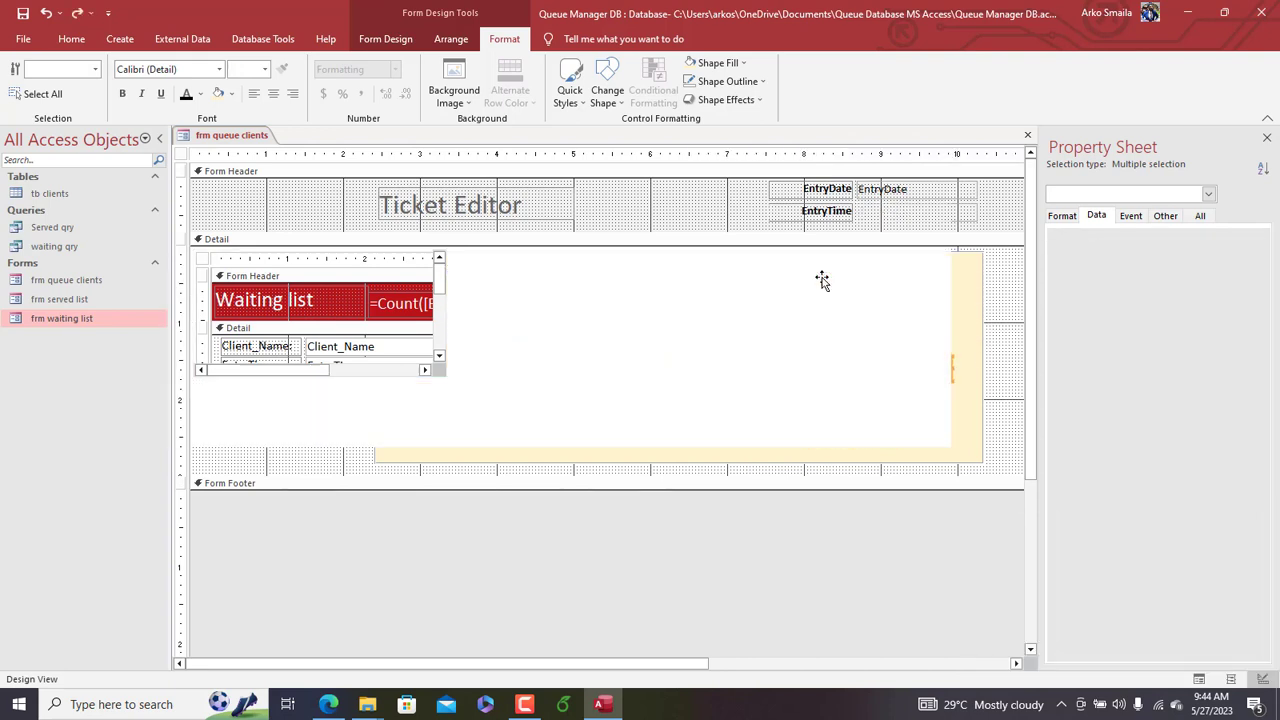
key("Left")
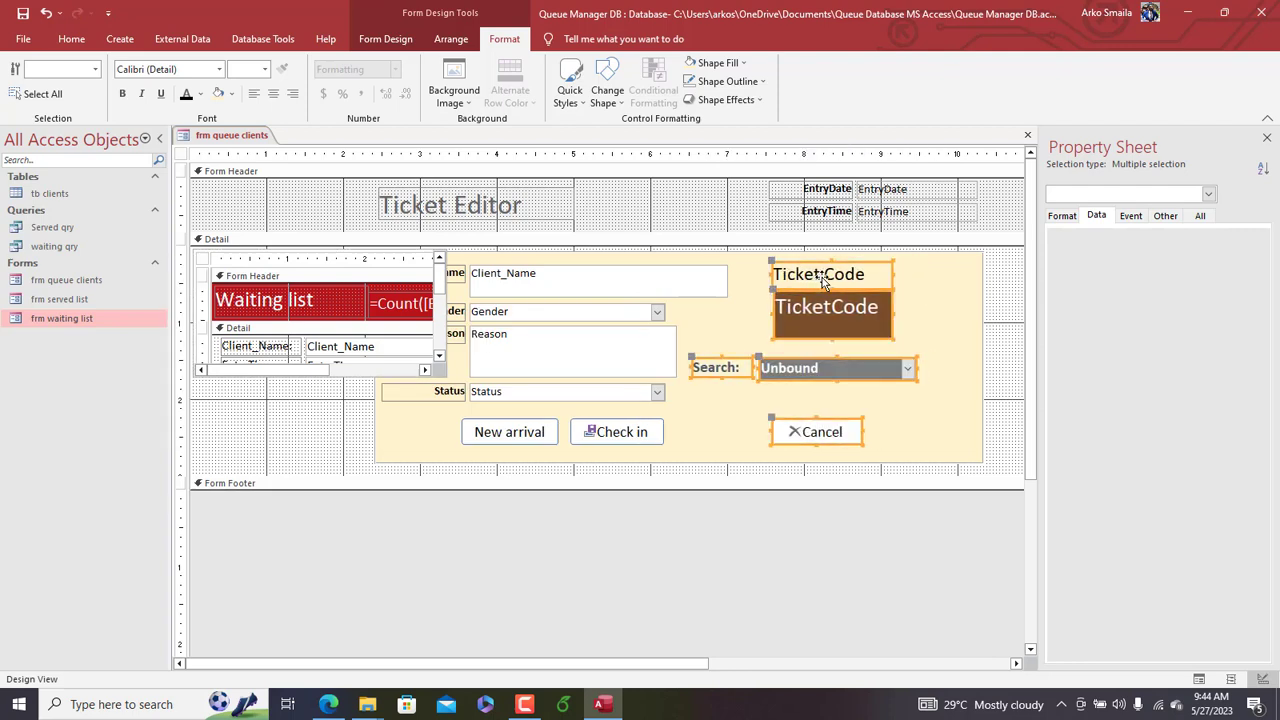
Step: Narrow the cream panel and move it with all editor controls two steps right
left_click(984, 330)
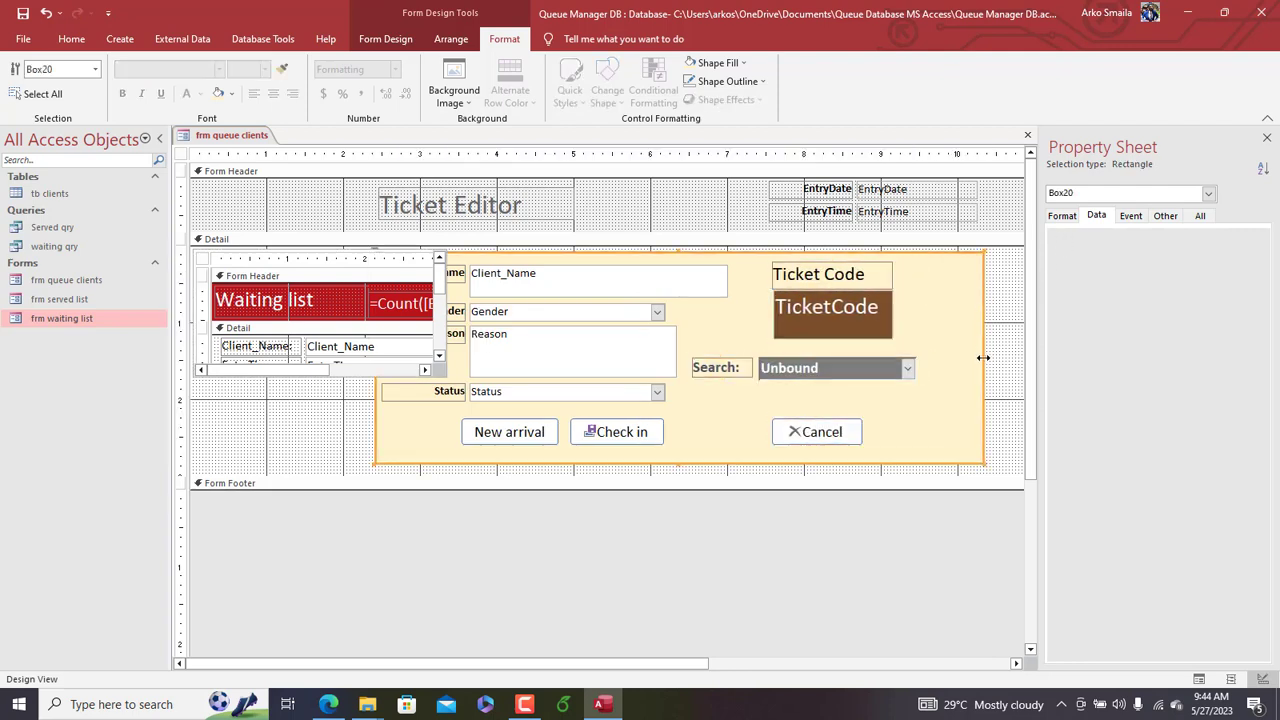
left_click_drag(982, 356, 932, 355)
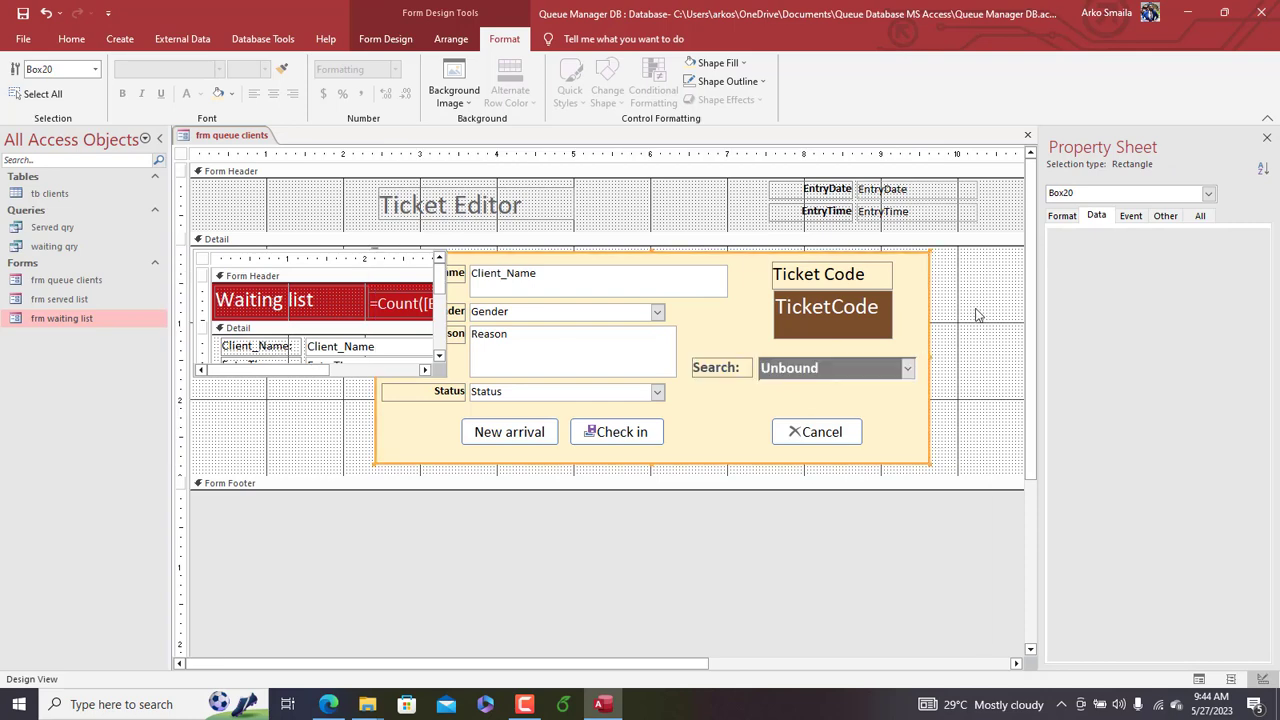
left_click_drag(968, 275, 461, 456)
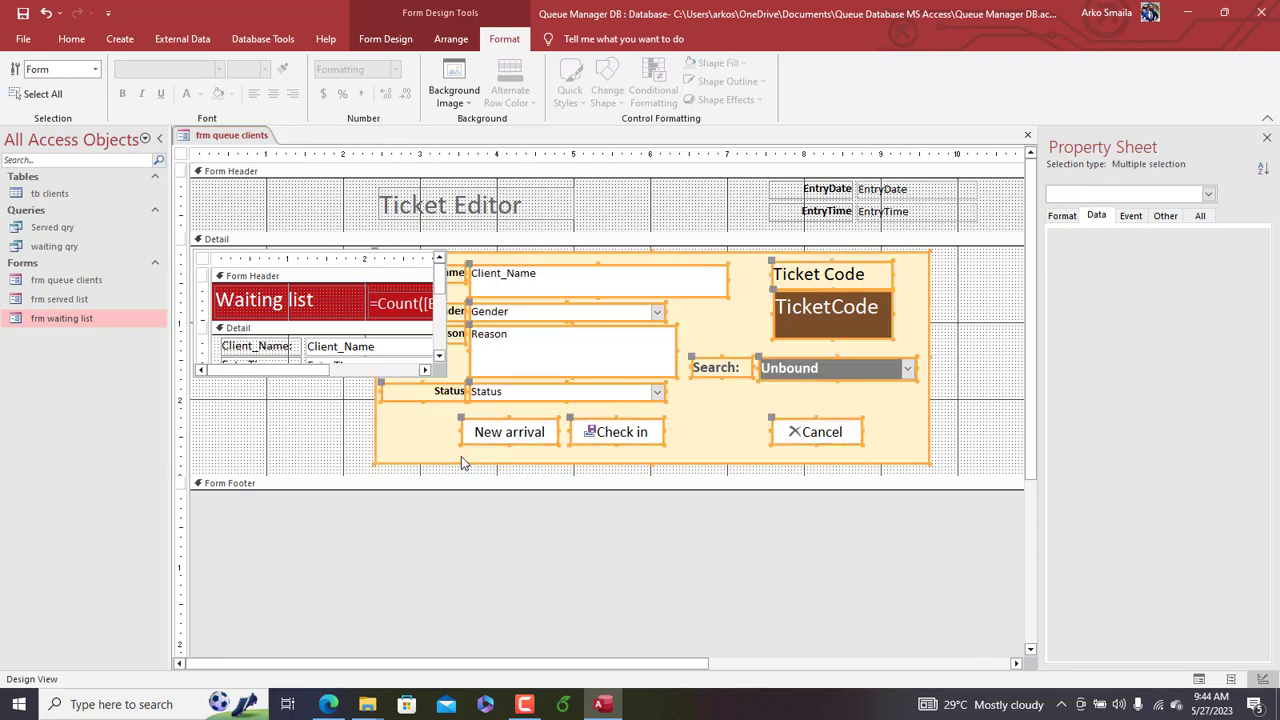
key("Right")
key("Right")
key("Right")
key("Right")
key("Right")
key("Right")
key("Right")
key("Right")
key("Right")
key("Right")
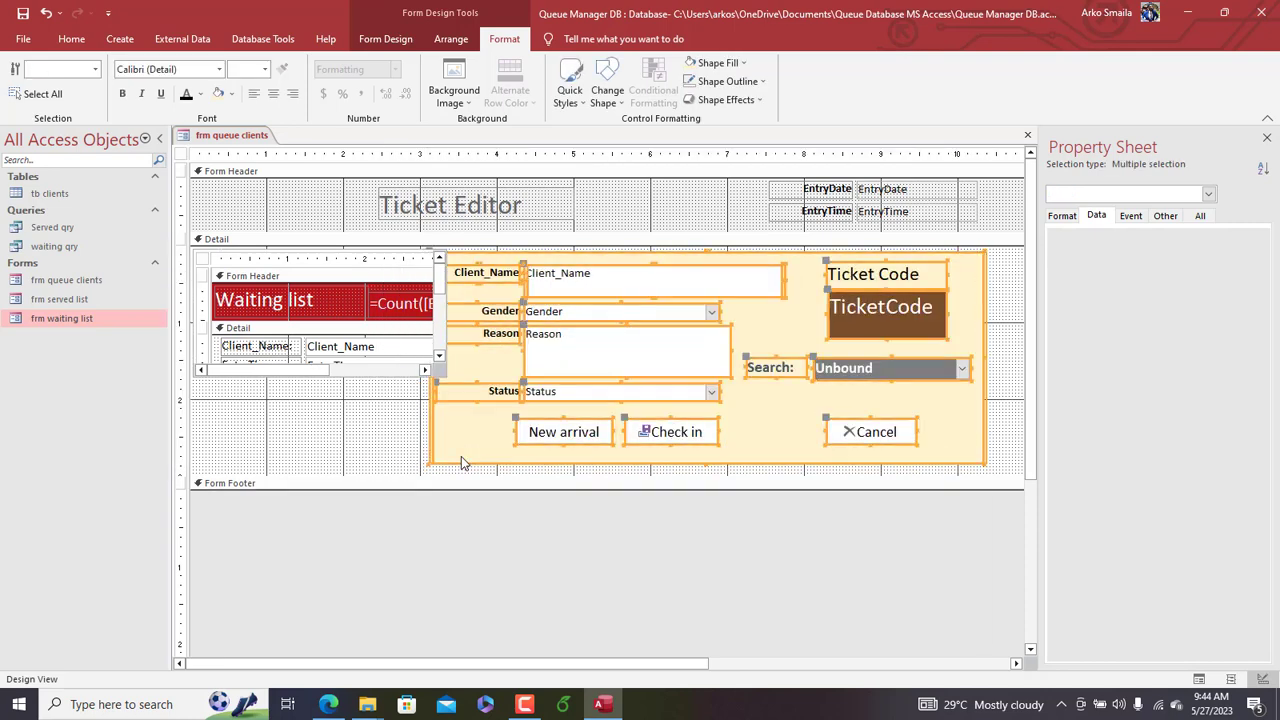
key("Right")
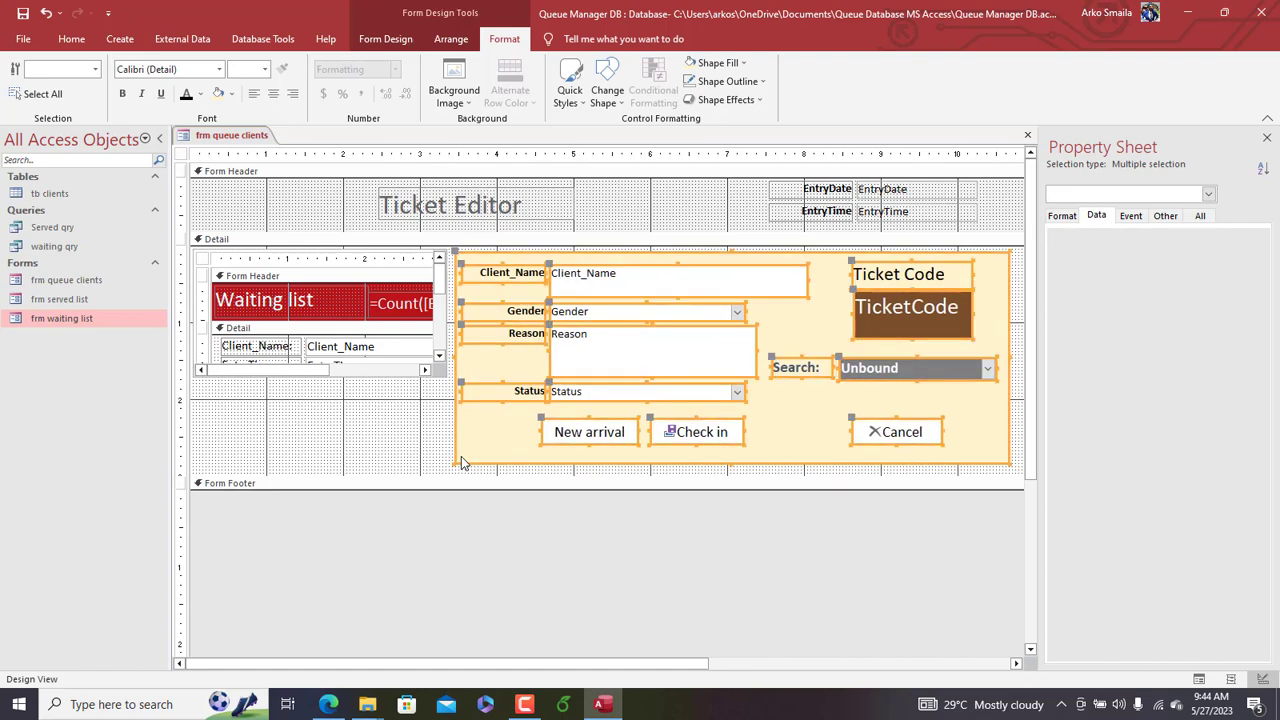
Step: Nudge the Waiting list subform down and right, then widen the form's design area
left_click(329, 300)
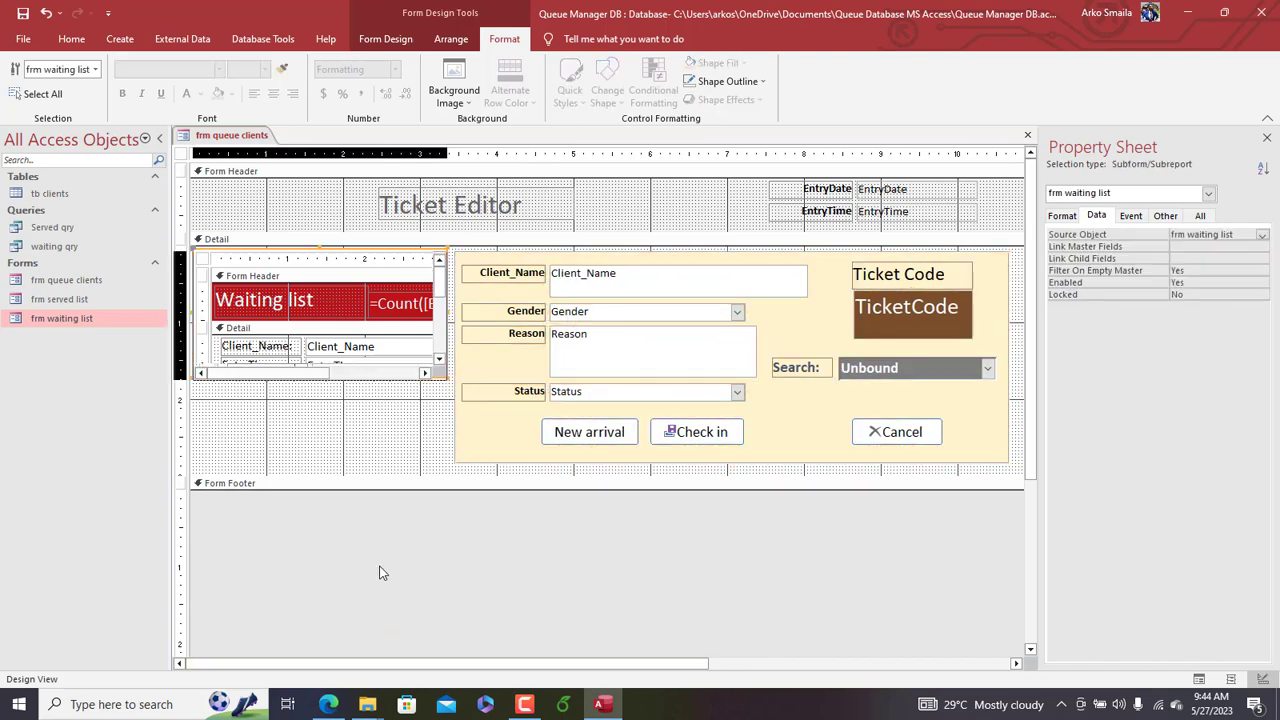
key("Down")
key("Right")
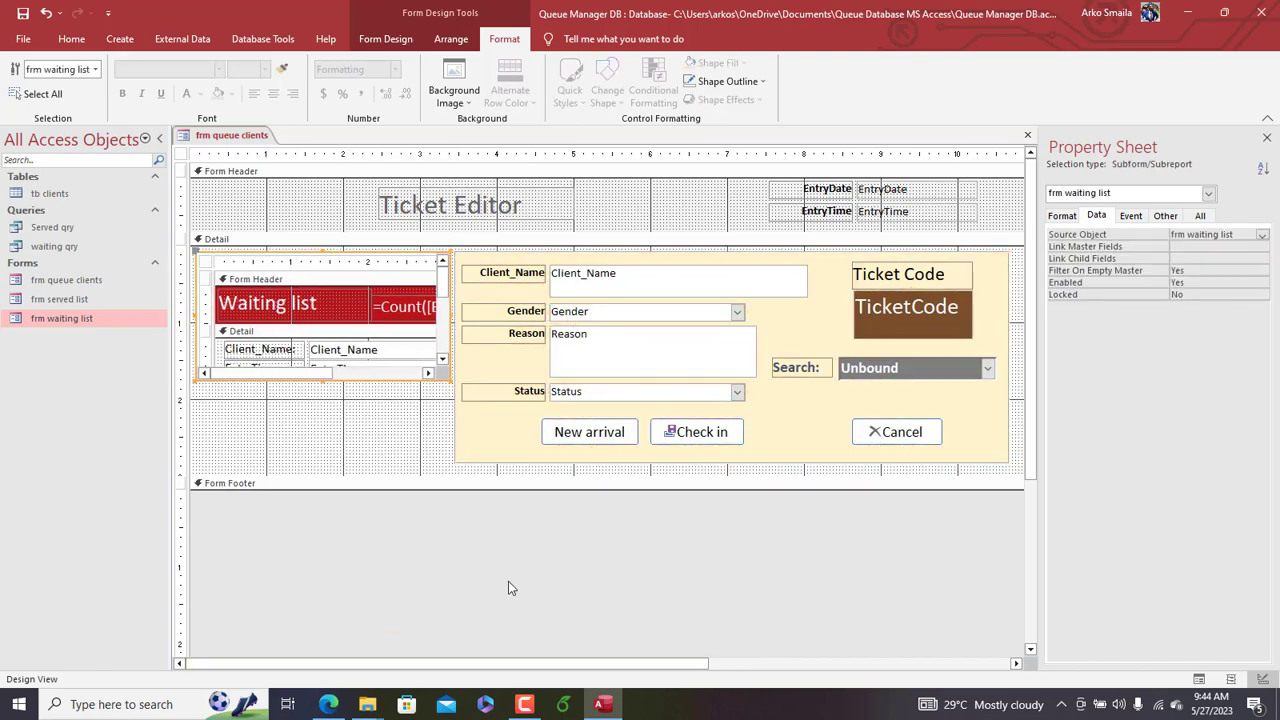
left_click_drag(513, 666, 751, 637)
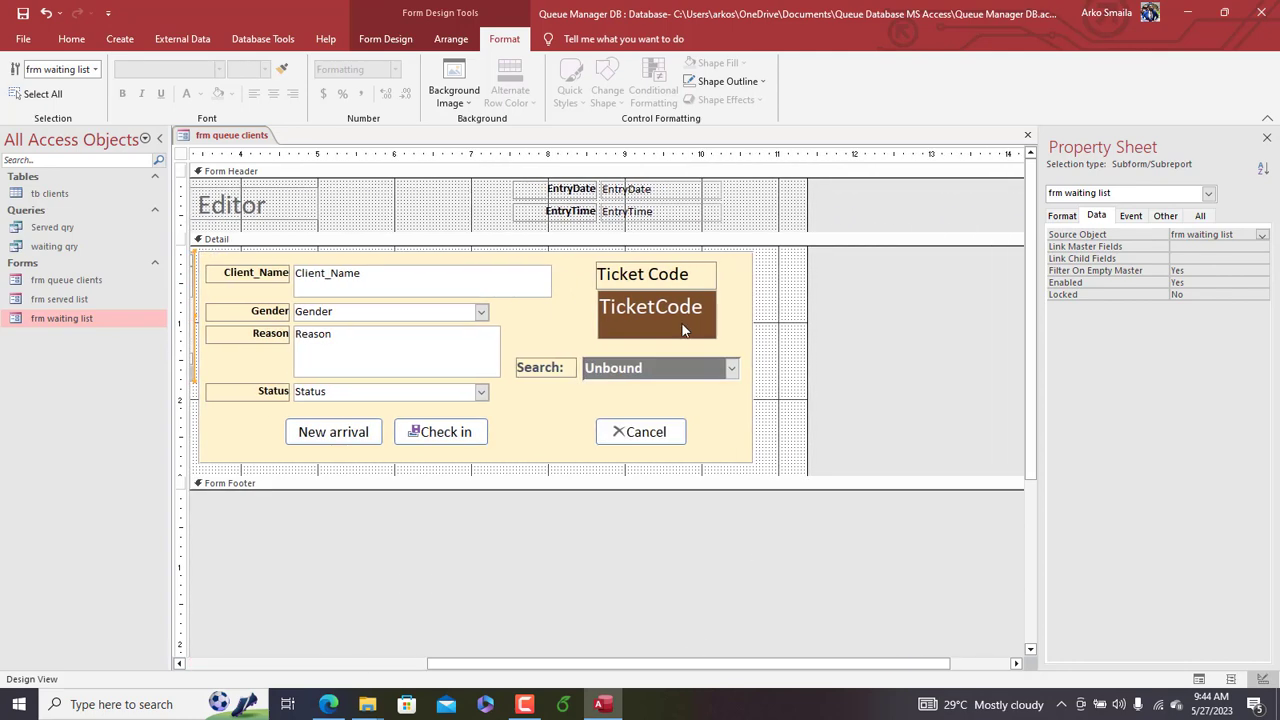
left_click_drag(810, 192, 993, 200)
Step: Place frm served list as a subform right of the editor and delete its caption label
left_click(70, 303)
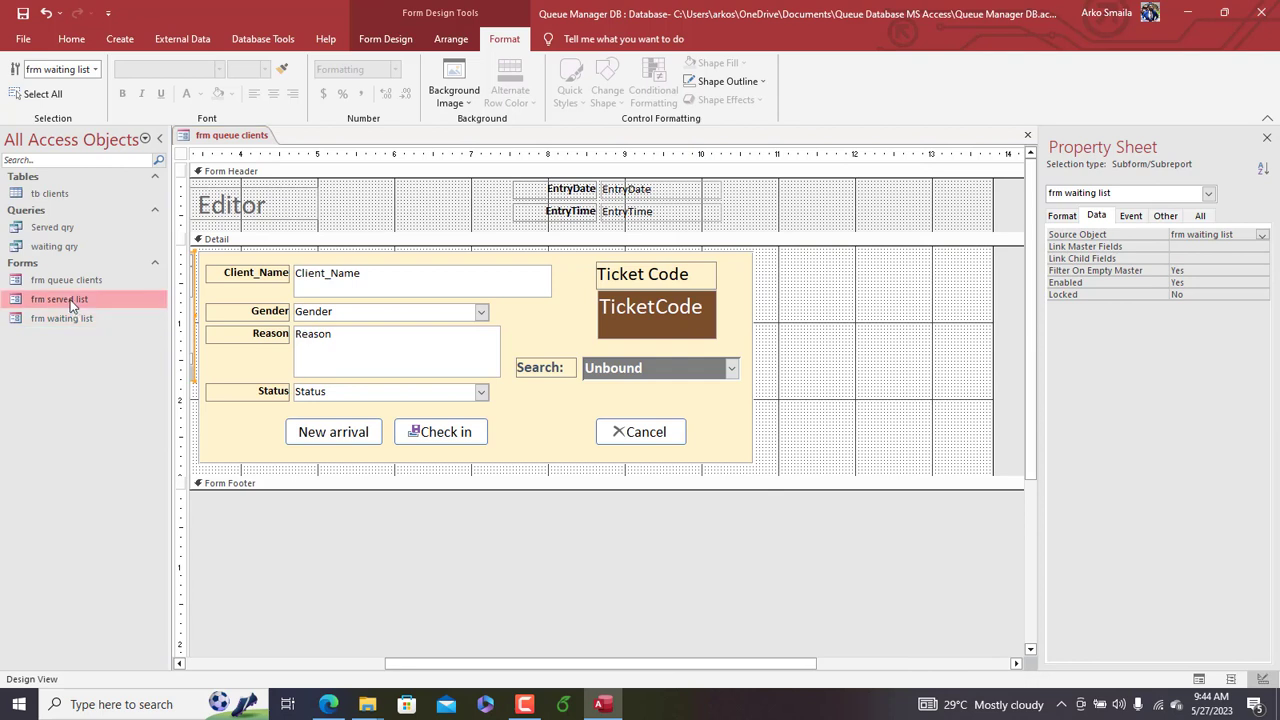
left_click_drag(692, 310, 786, 250)
left_click(856, 293)
key("Delete")
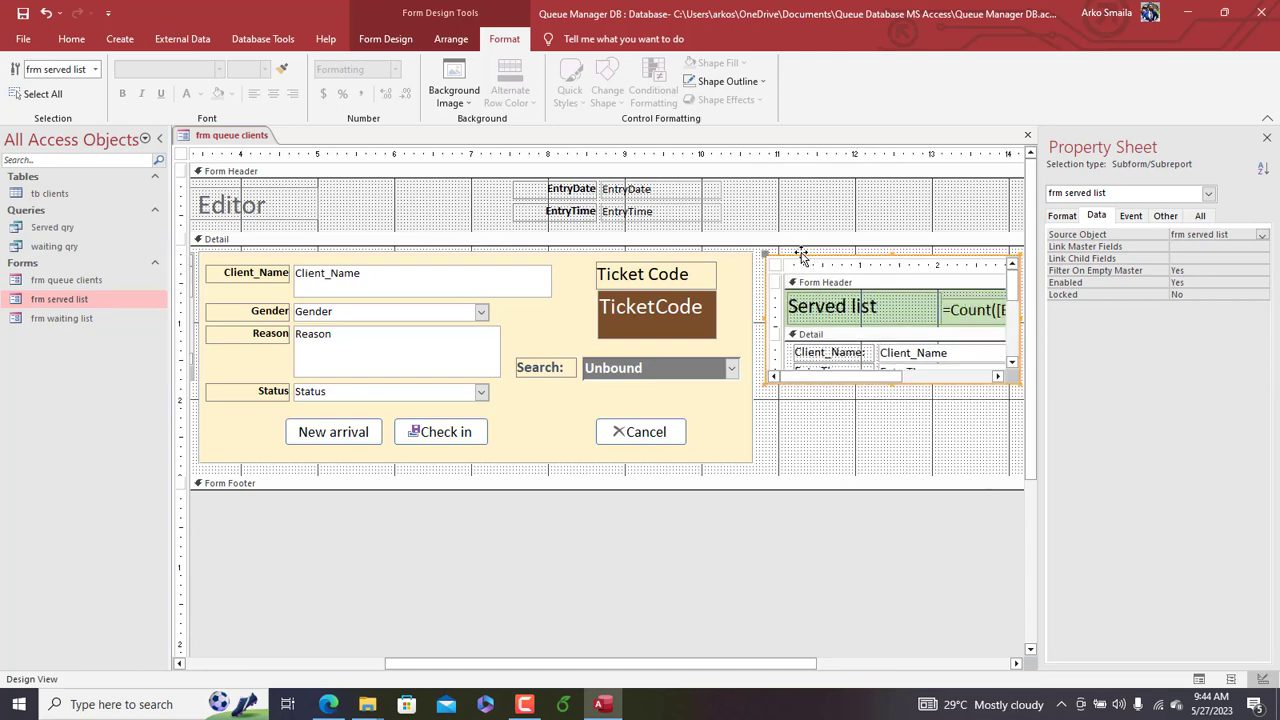
Step: Nudge the Served list subform up and left, then drag its bottom edge down to lengthen it
key("Left")
key("Left")
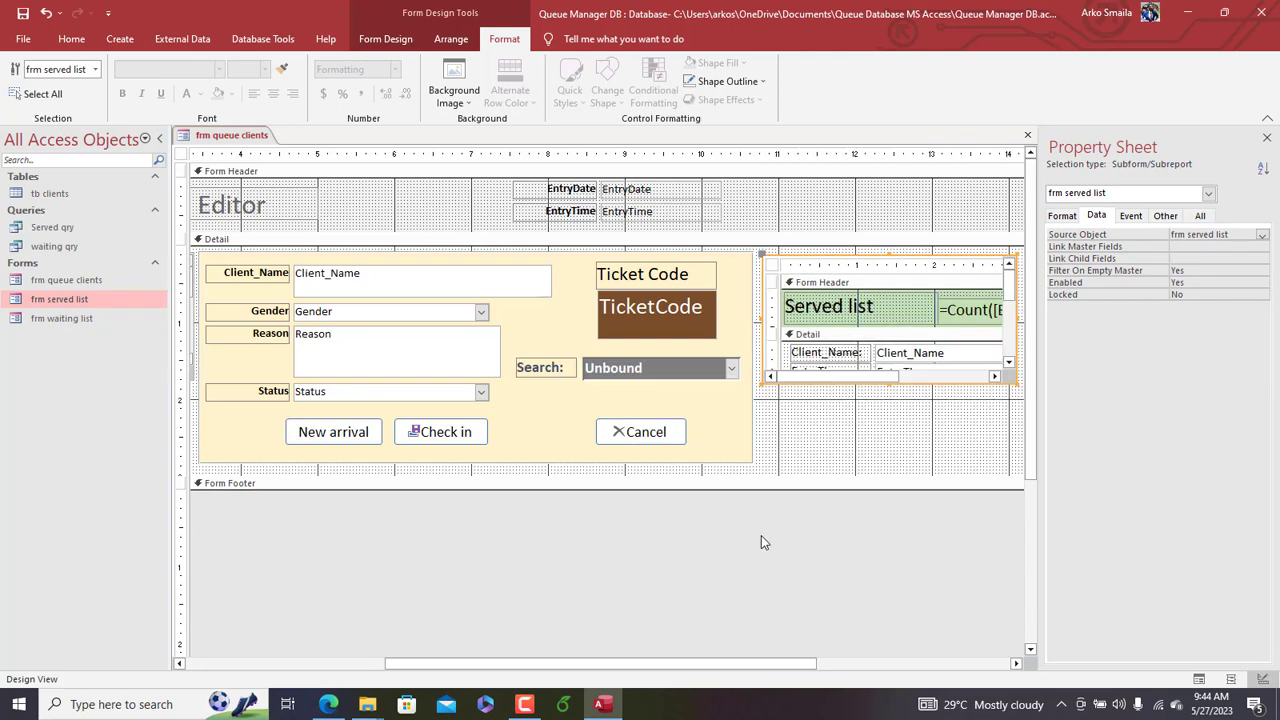
key("Up")
left_click_drag(669, 660, 771, 661)
left_click_drag(911, 261, 857, 265)
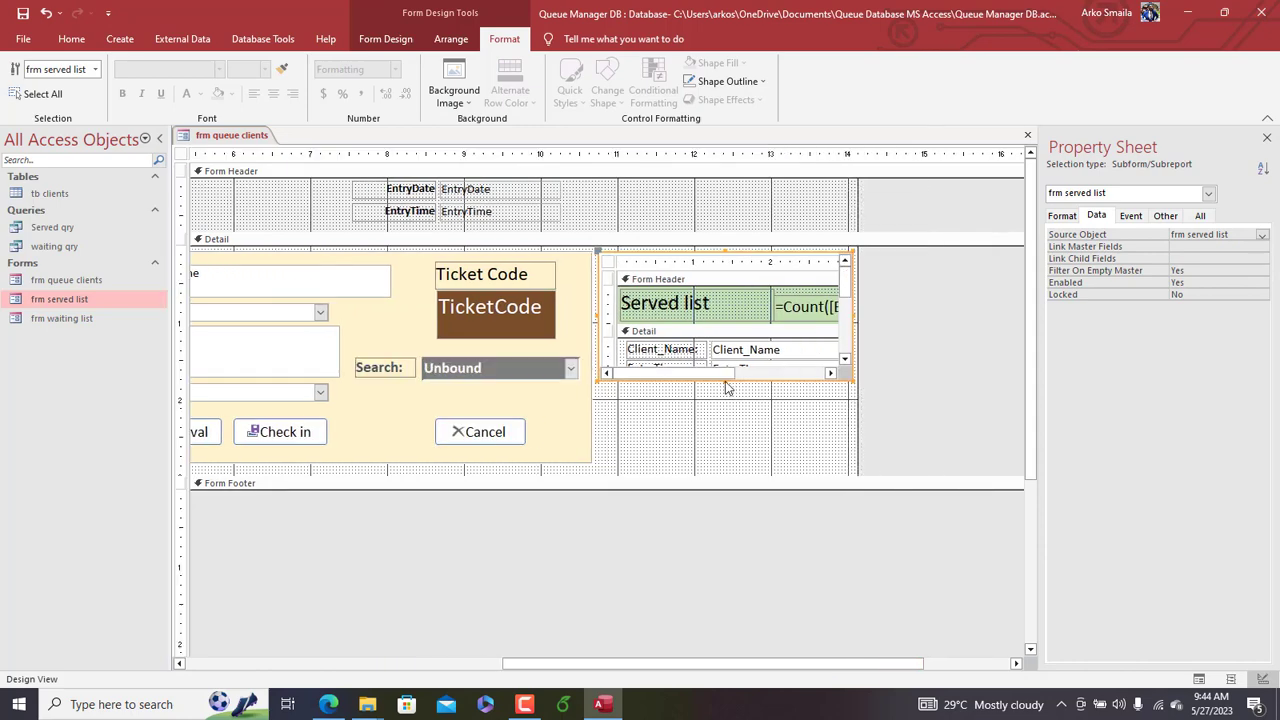
left_click(725, 383)
left_click(725, 393)
left_click(721, 376)
left_click_drag(724, 380, 335, 664)
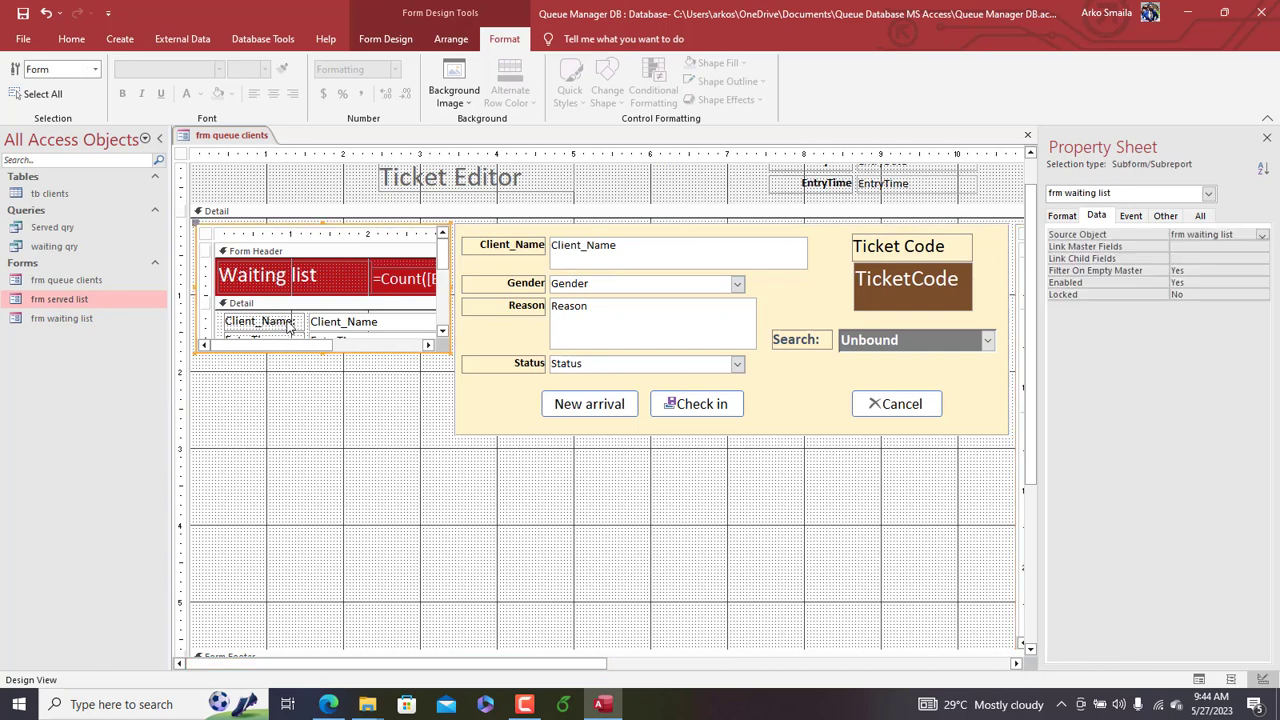
Step: Drag the Waiting list subform's bottom edge down so all its record fields show
left_click(302, 348)
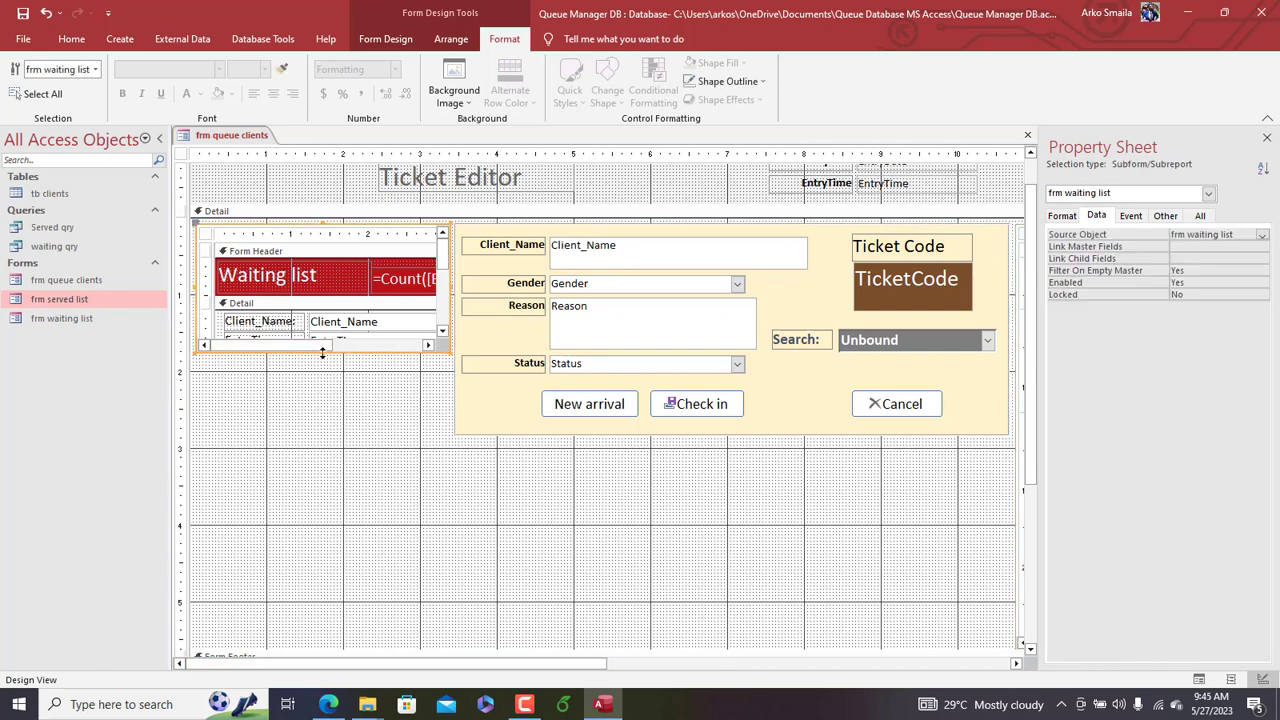
left_click_drag(322, 353, 309, 589)
left_click(737, 455)
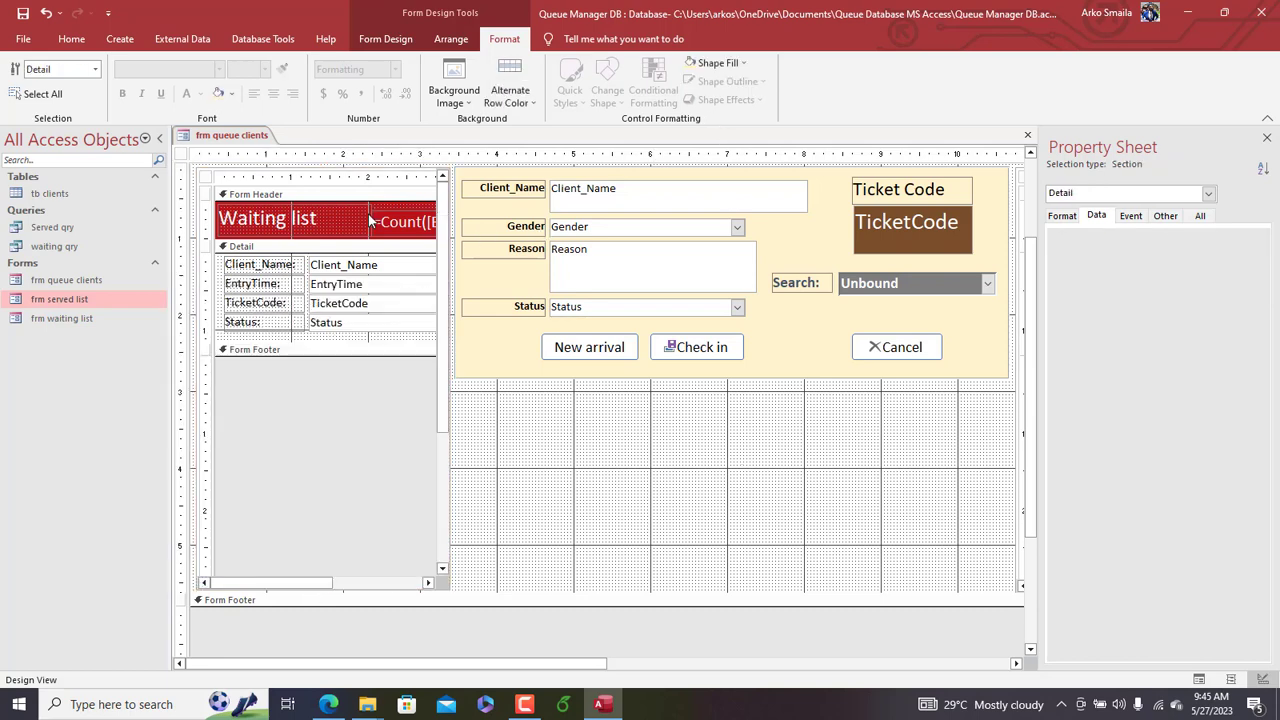
Step: Check both subforms, then switch frm queue clients to Form View
left_click(325, 181)
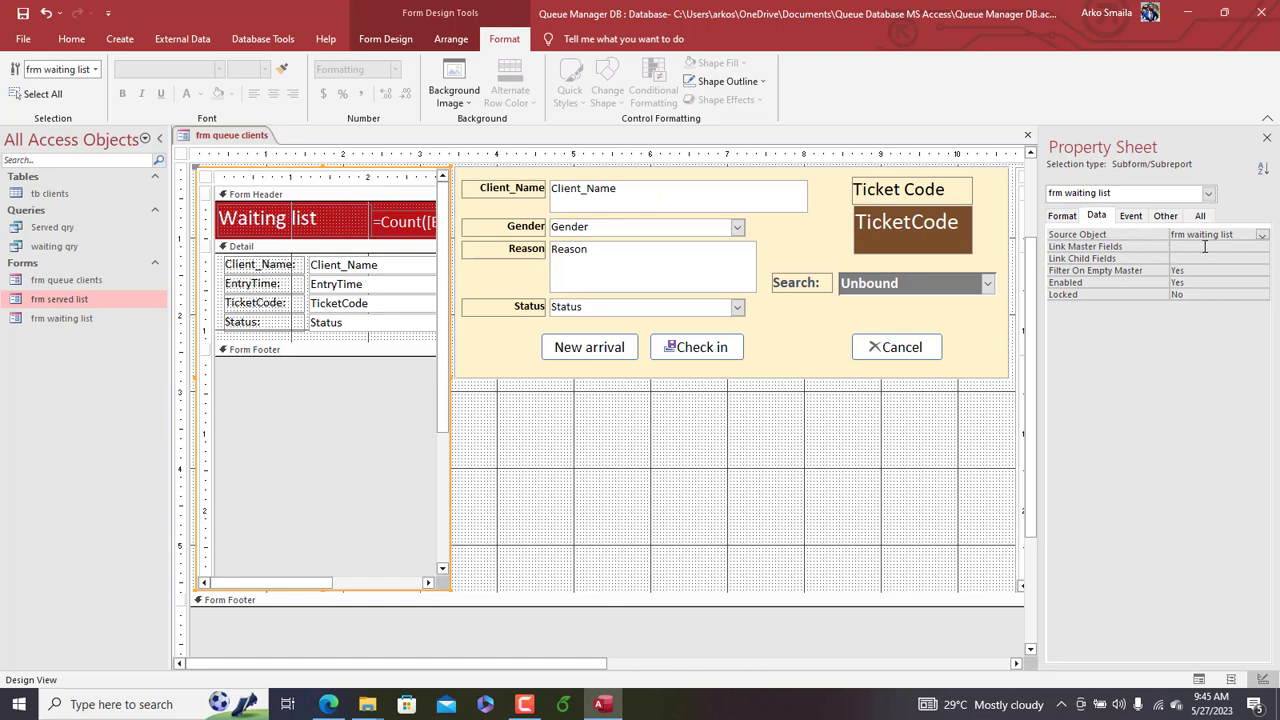
left_click(621, 665)
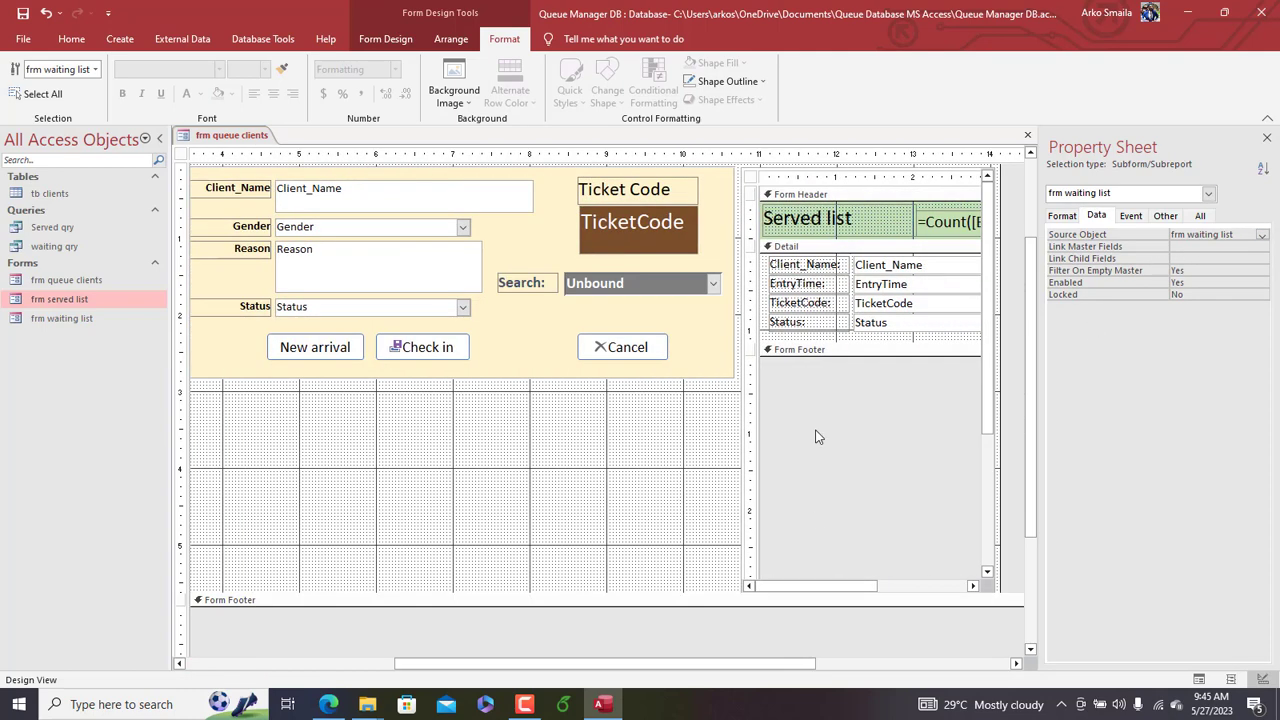
left_click(816, 418)
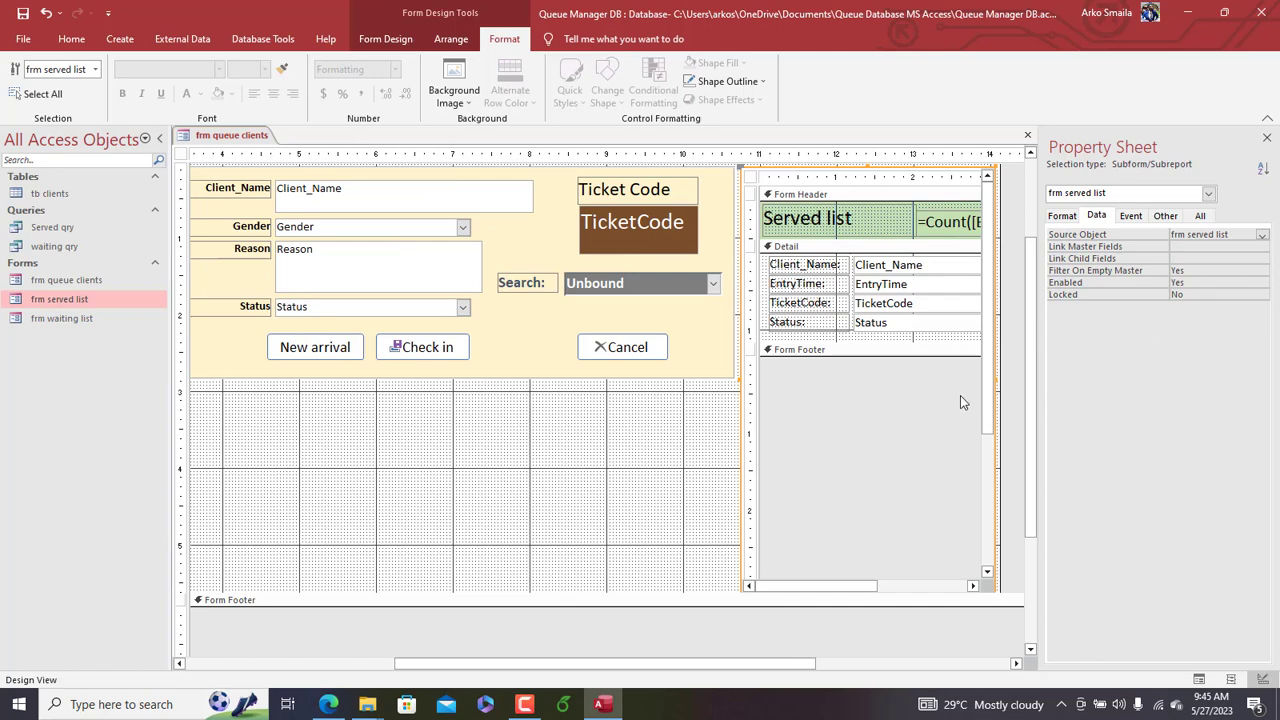
right_click(233, 136)
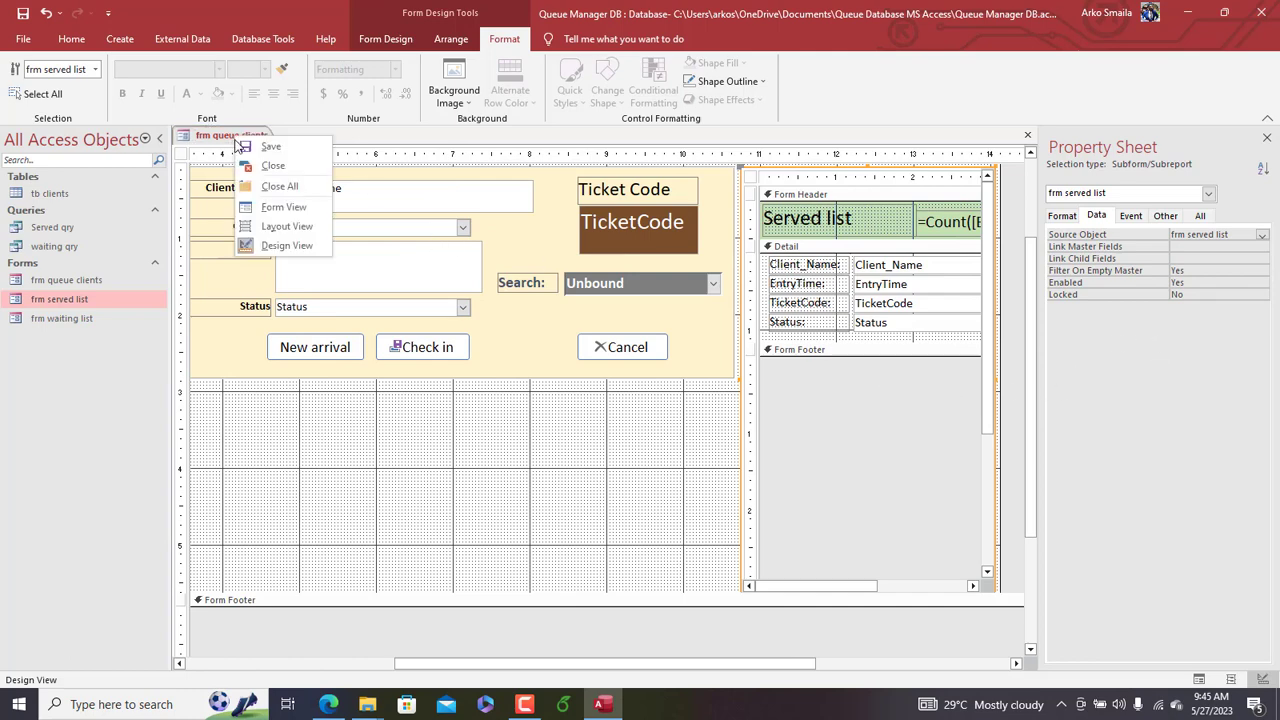
left_click(275, 208)
Step: Start a New arrival, entering the client's name, Gender Female and Reason 'Collect funds'
left_click_drag(531, 160, 424, 75)
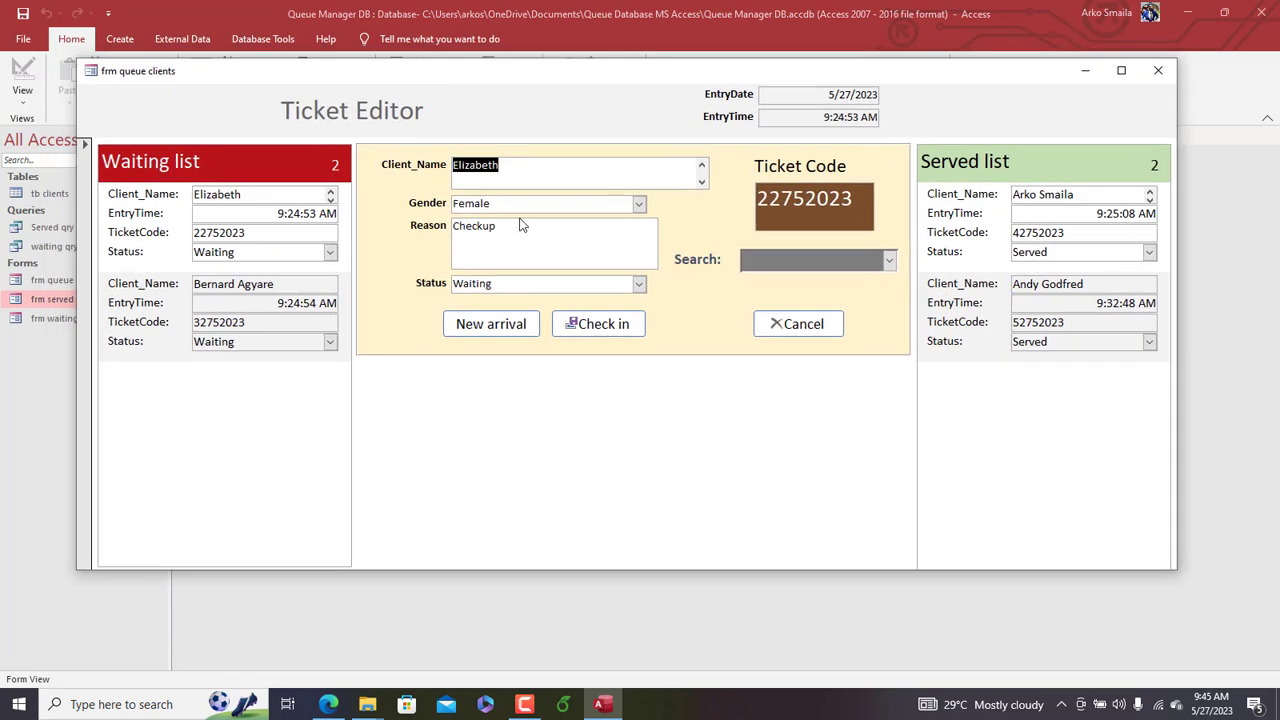
left_click(519, 330)
left_click(527, 177)
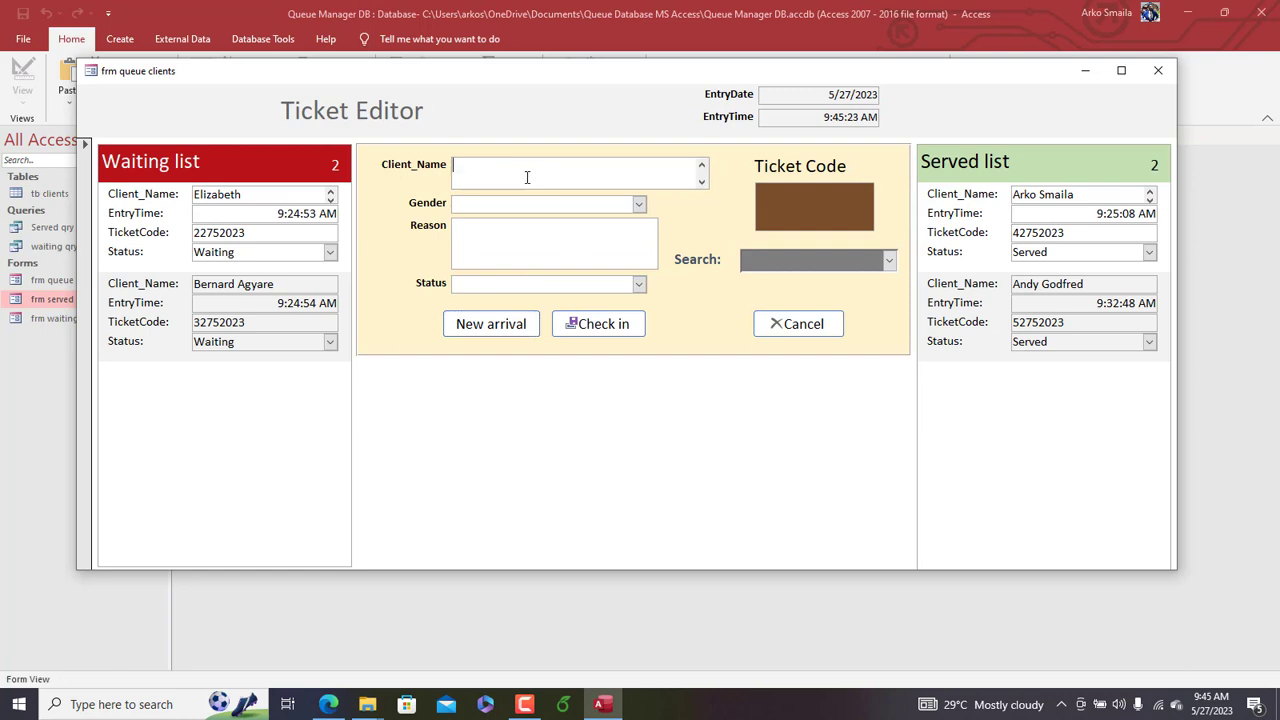
type("Ama Darko")
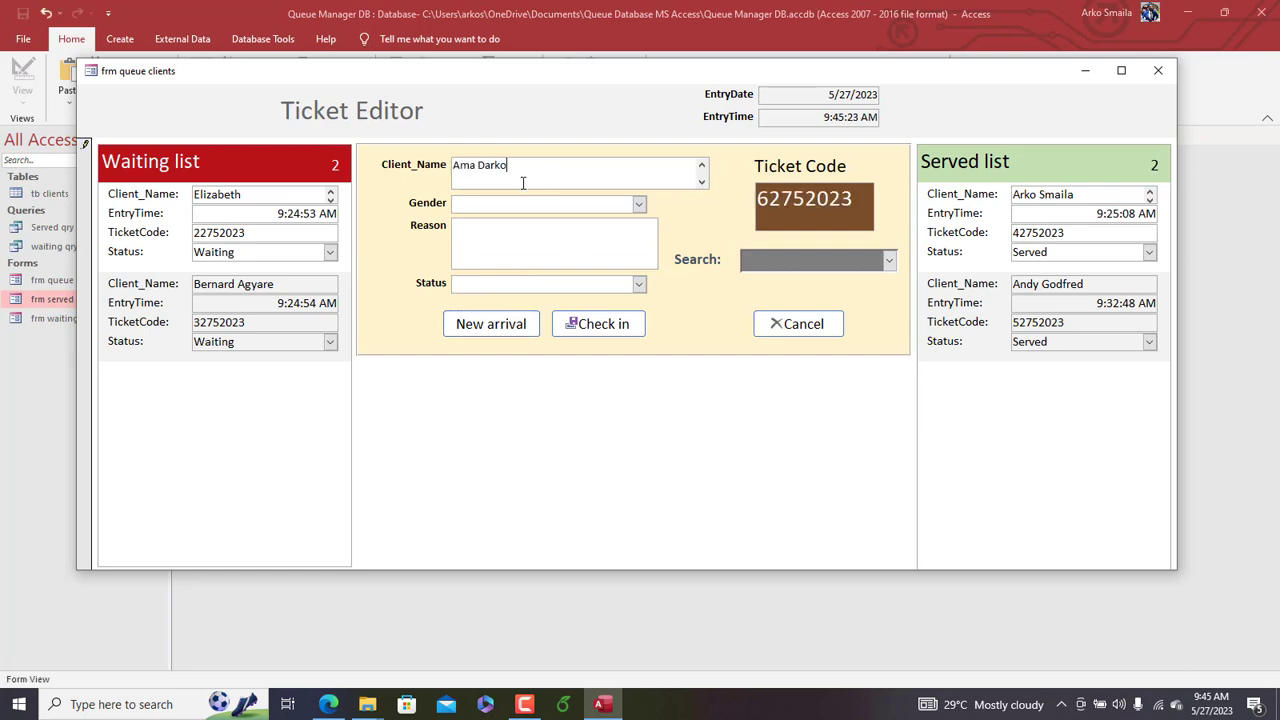
key("Tab")
type("fq")
key("Tab")
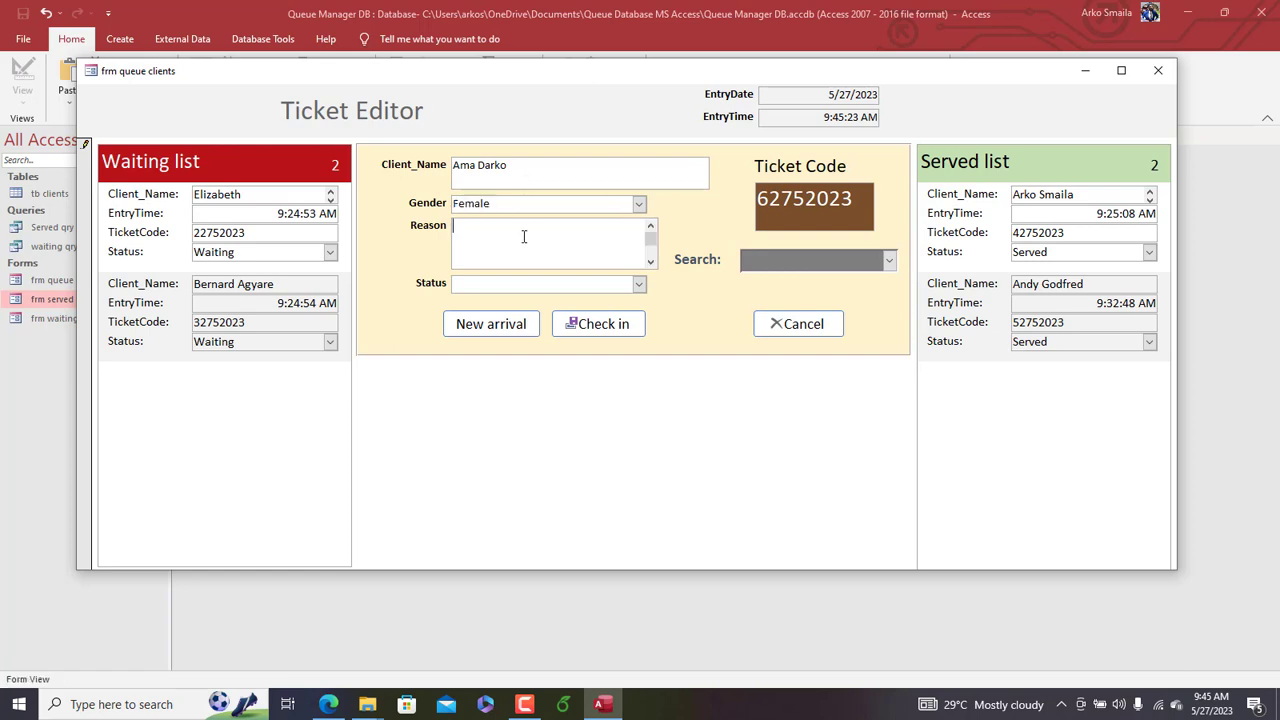
type("Collect funds")
Step: Set Status to Waiting, check the client in and dismiss the Success message
left_click(638, 284)
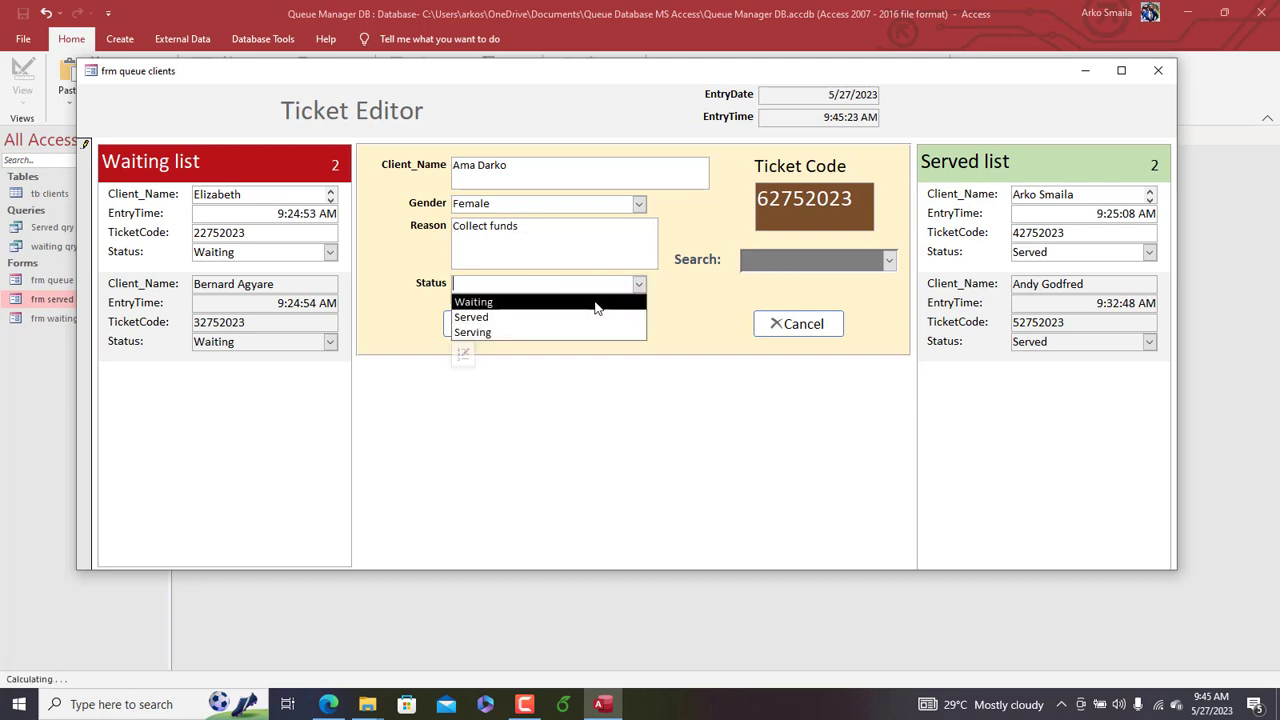
left_click(595, 303)
left_click(610, 334)
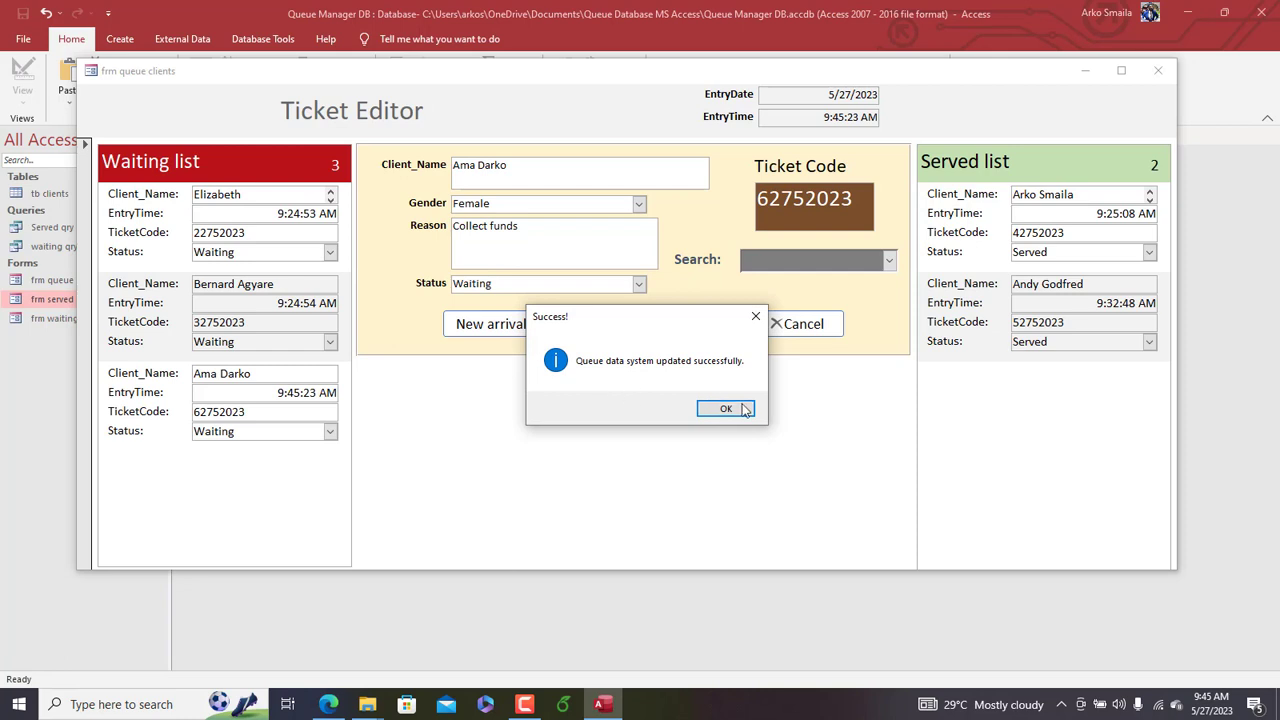
left_click(726, 409)
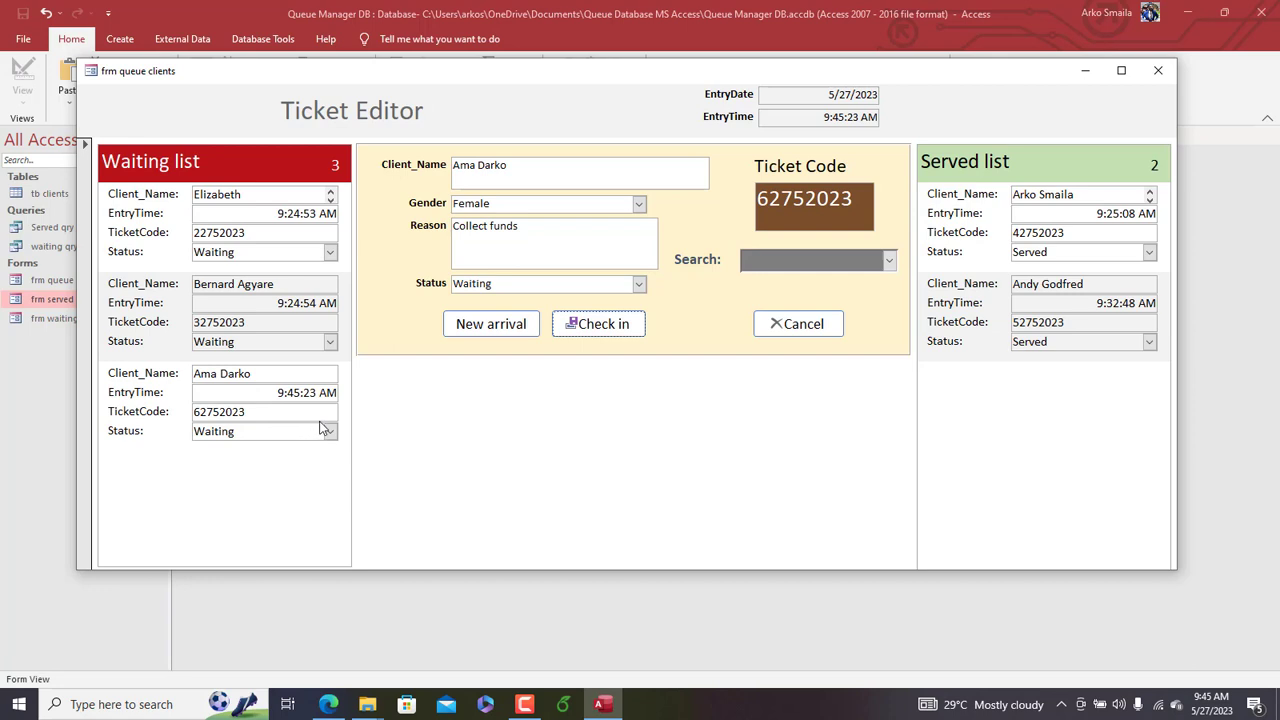
Step: Start a New arrival, entering the client's name, Gender Male and Reason 'Follow up'
left_click(505, 322)
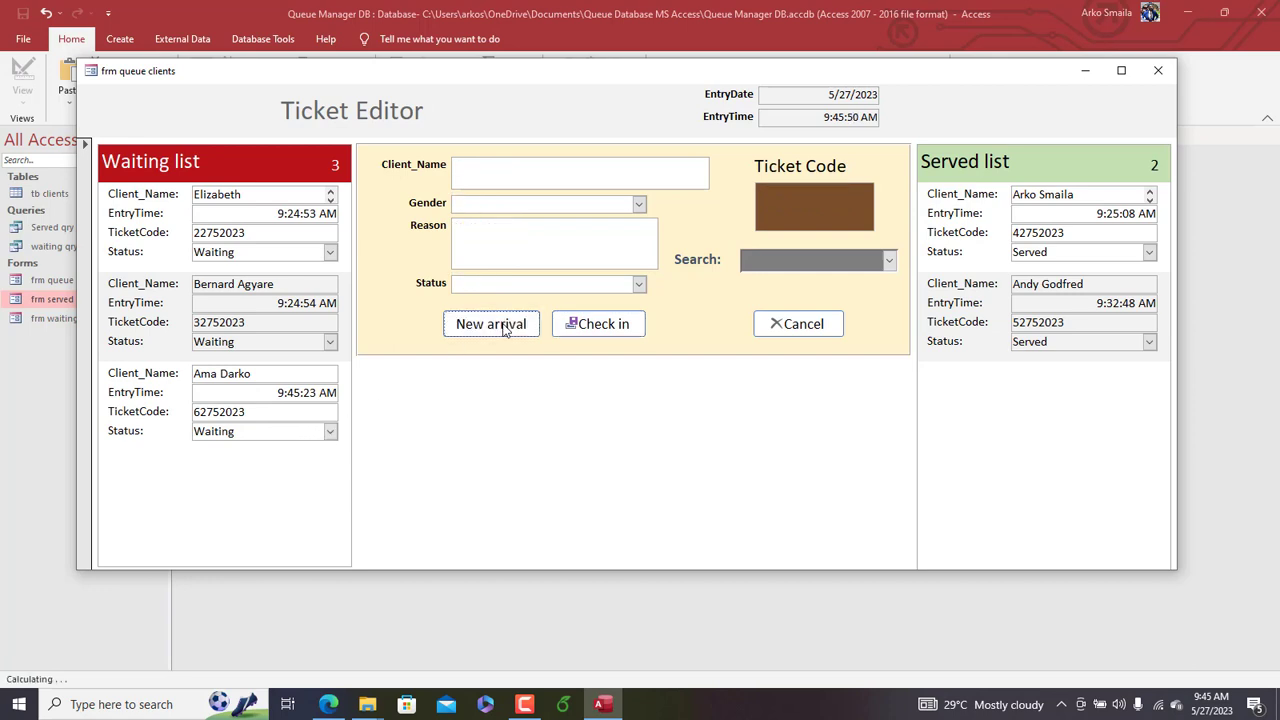
left_click_drag(523, 77, 557, 69)
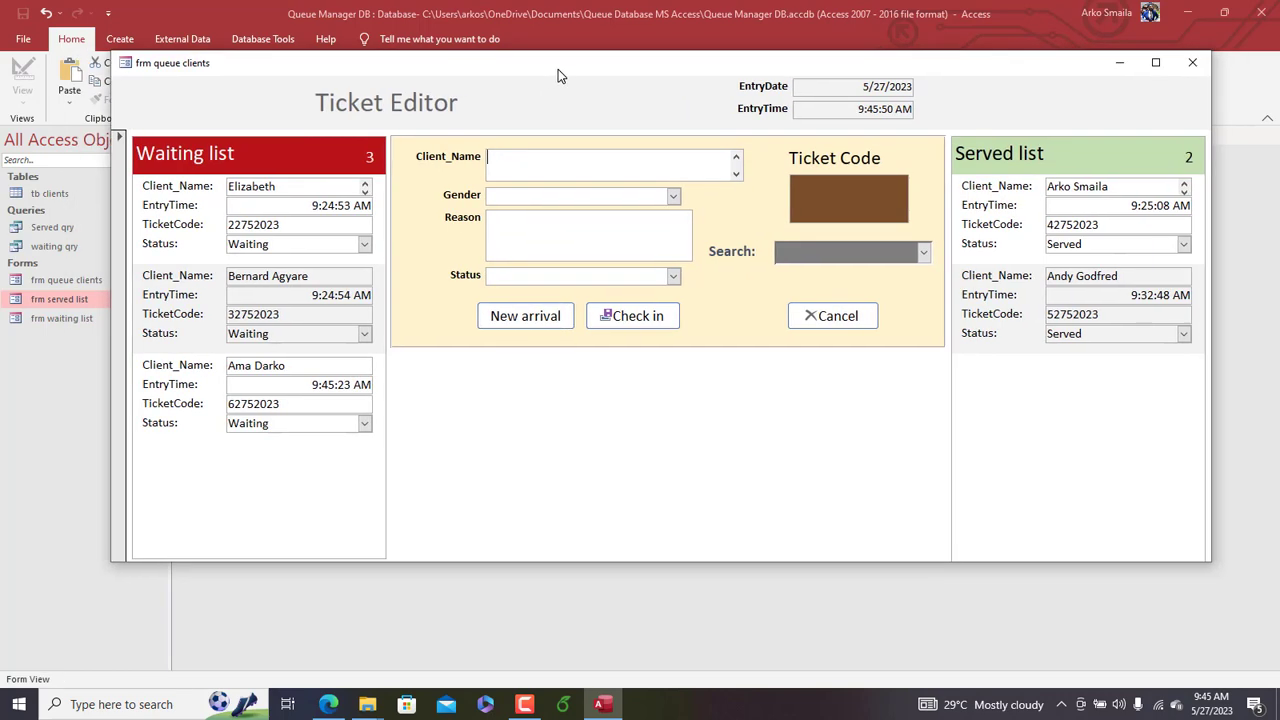
type("K")
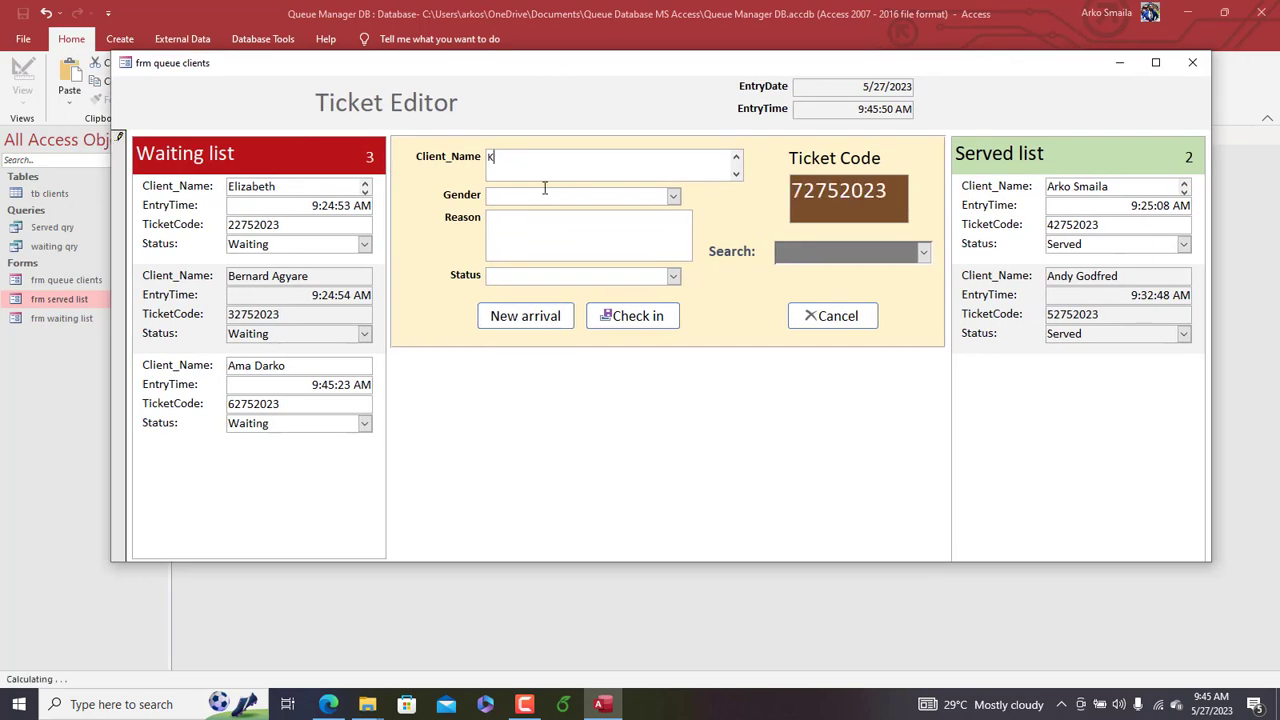
type("ojo Esuman")
key("Tab")
type("Male")
key("Tab")
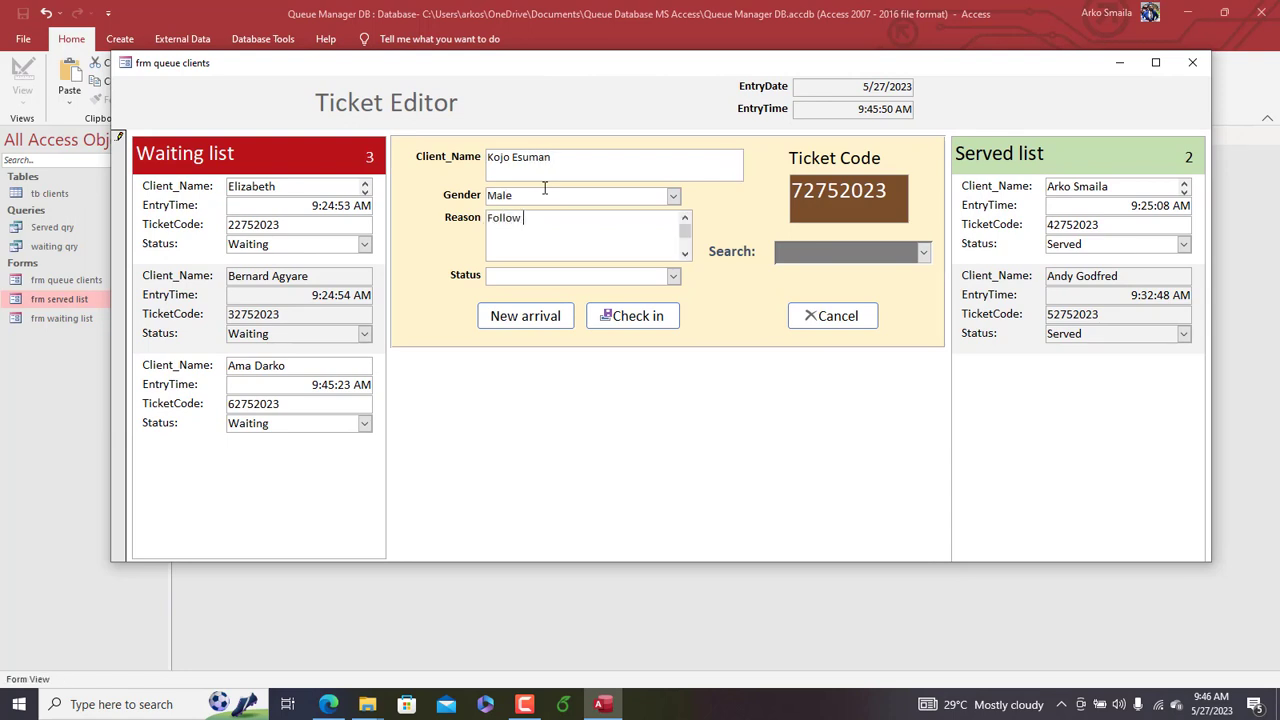
Step: Set Status to Waiting and check the client in as ticket 72752023, dismissing the Success message
left_click(673, 277)
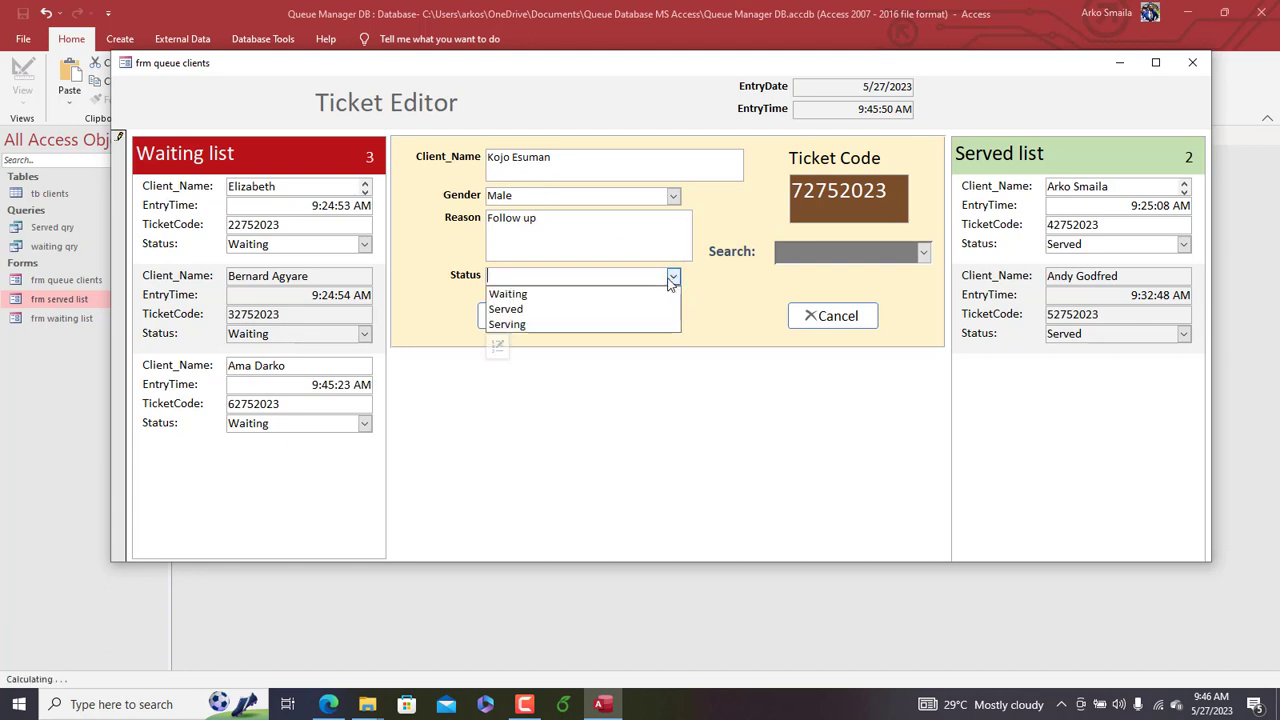
left_click(646, 293)
left_click(606, 316)
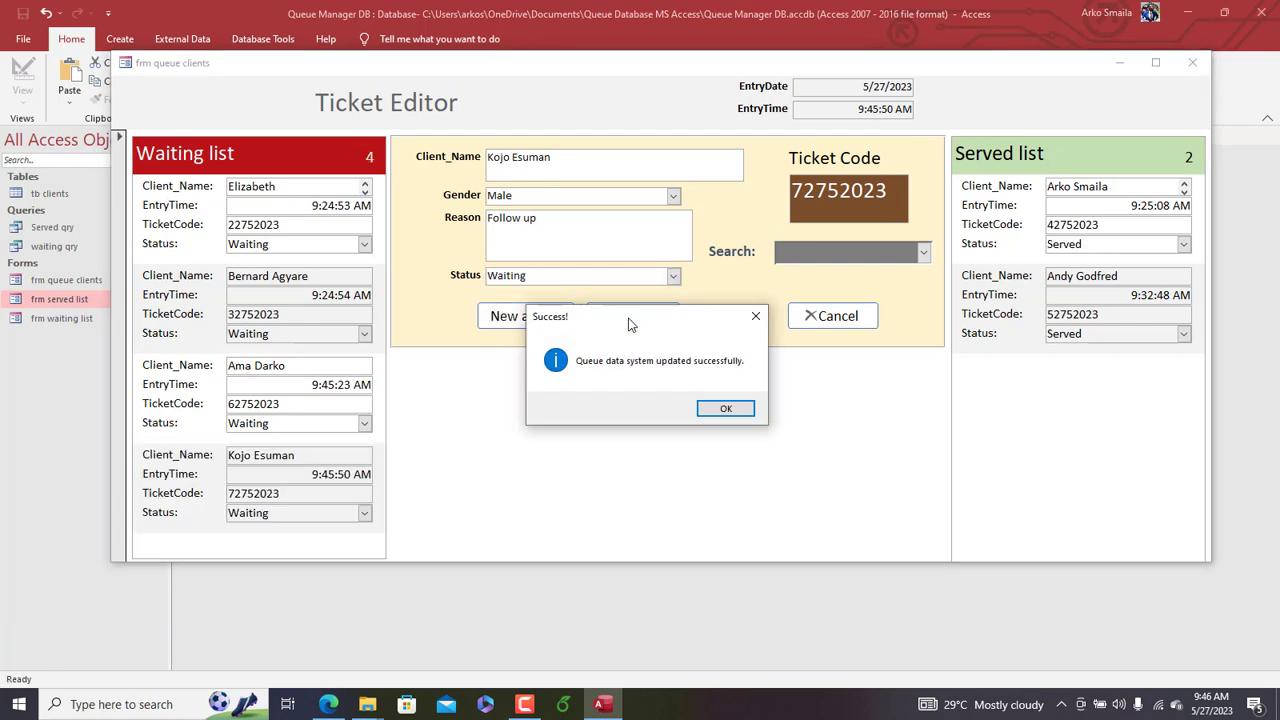
left_click(726, 410)
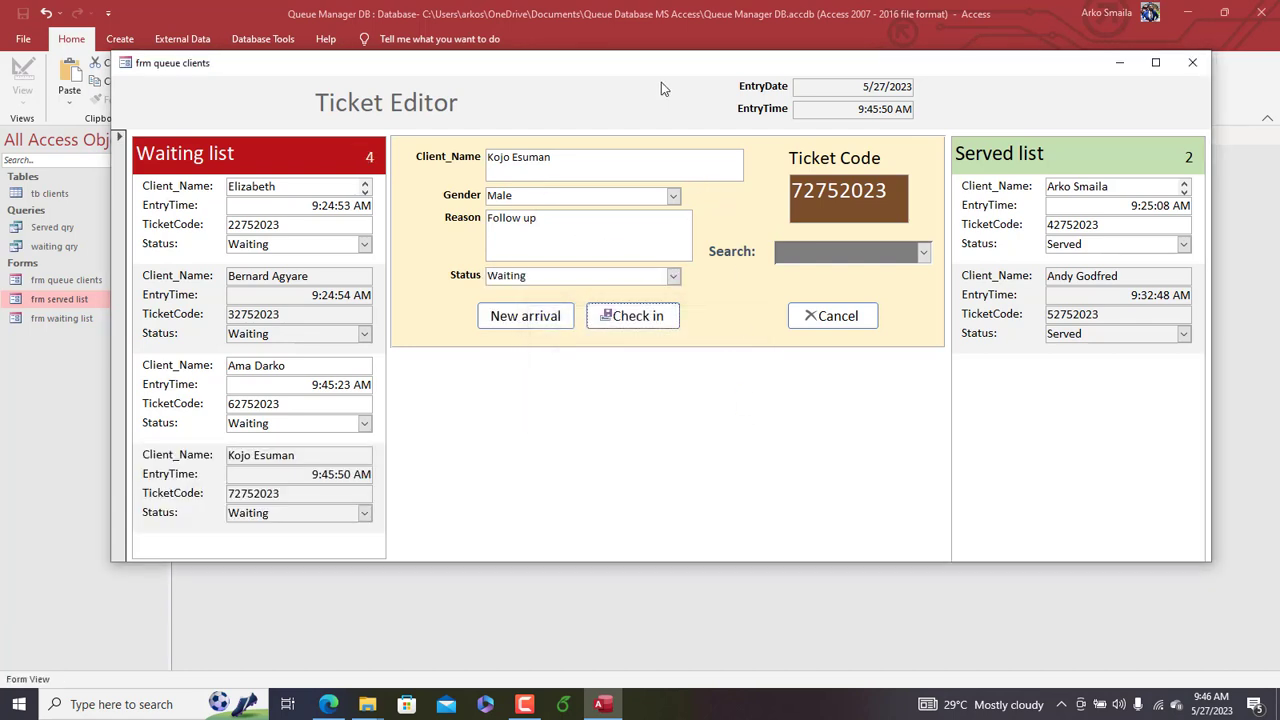
mouse_move(672, 68)
left_mouse_down()
mouse_move(686, 63)
mouse_move(643, 69)
mouse_move(657, 73)
left_mouse_up()
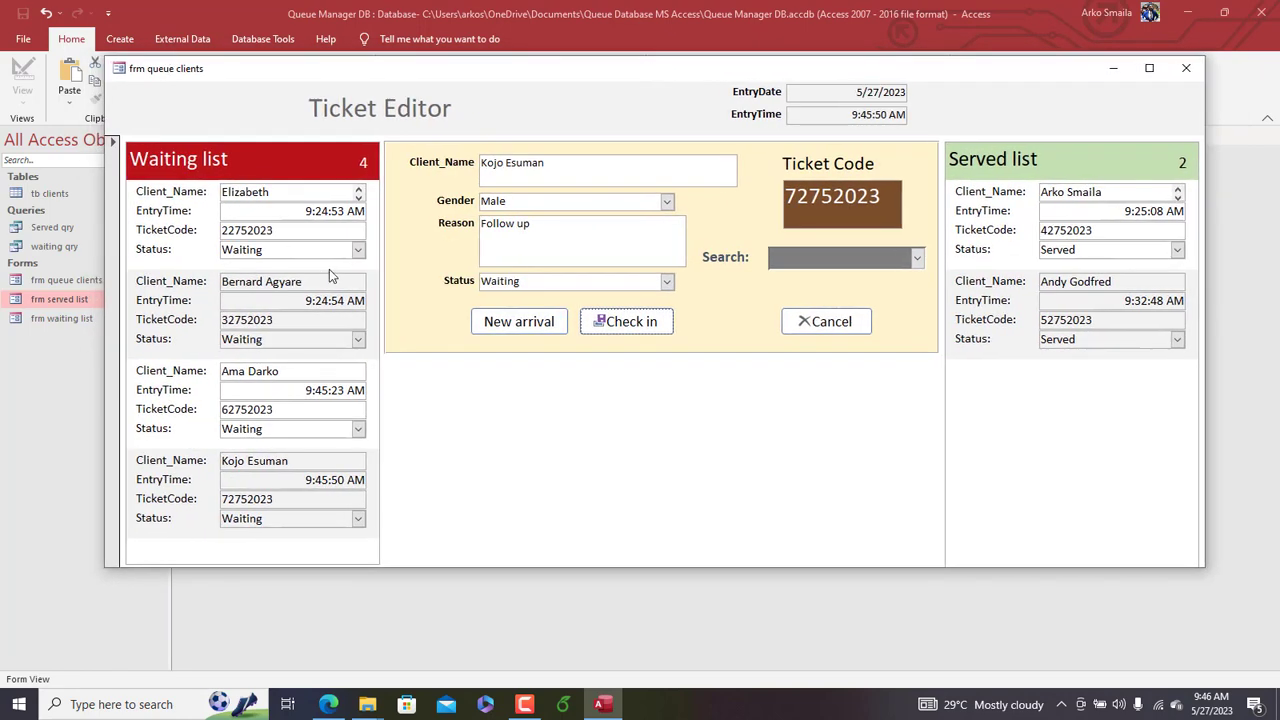
Step: Load the first waiting client's ticket via Search, set Status to Served and check in
left_click(297, 237)
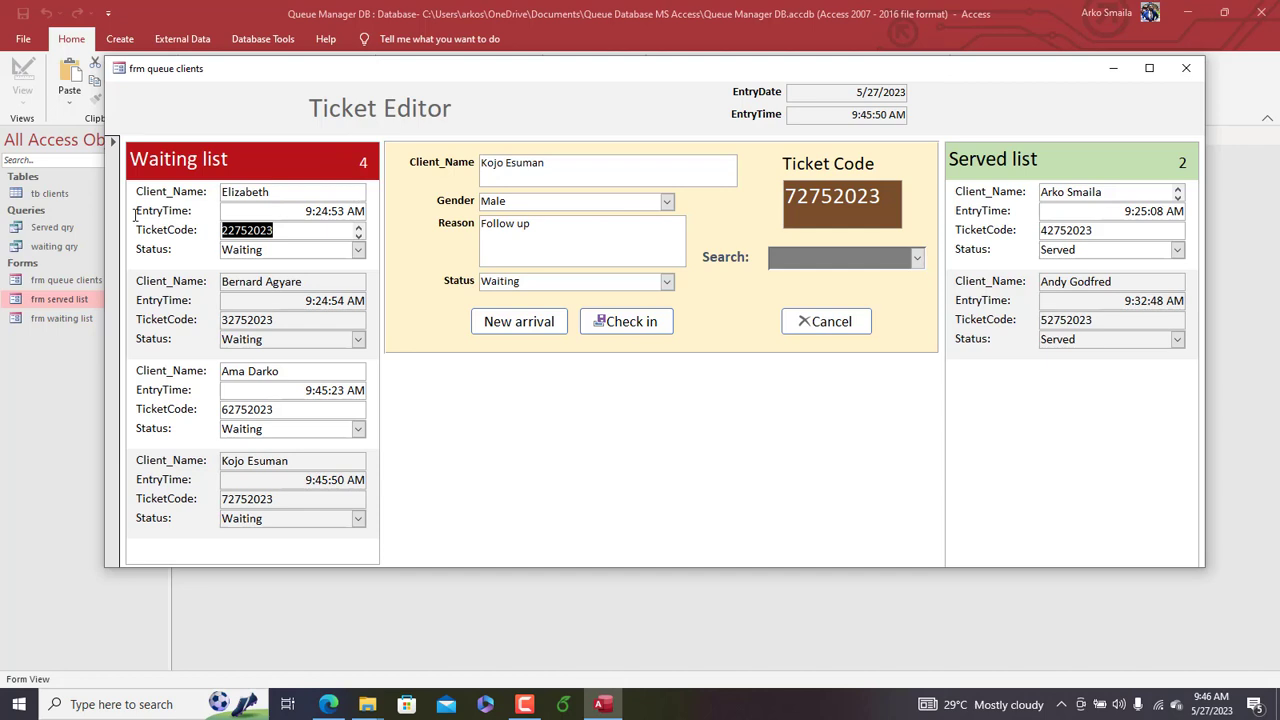
left_click(920, 265)
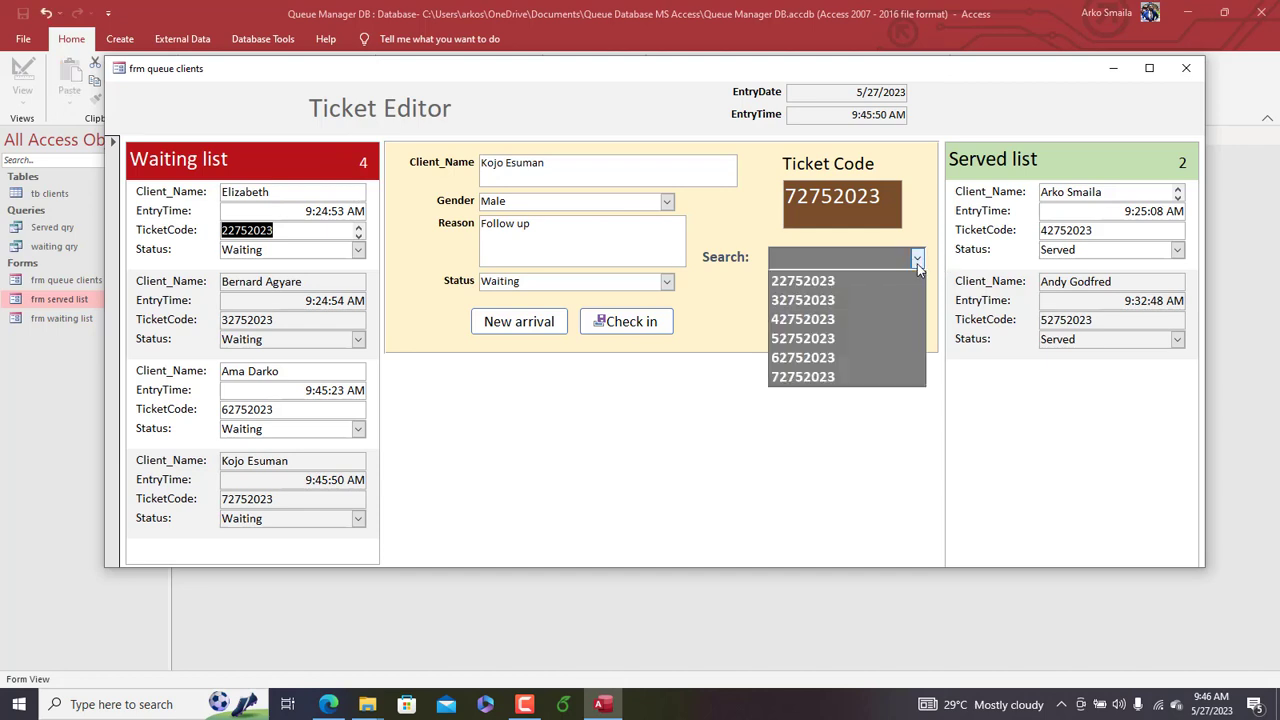
key("Down")
key("Return")
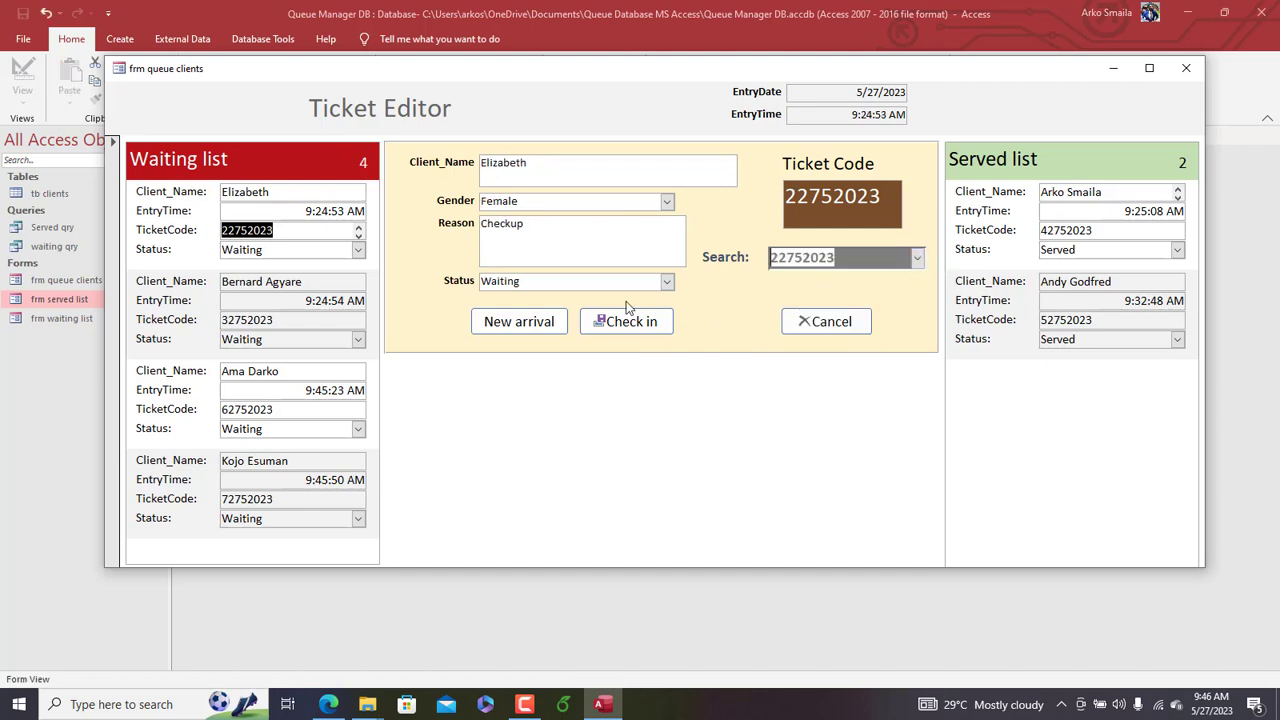
left_click(667, 283)
left_click(606, 314)
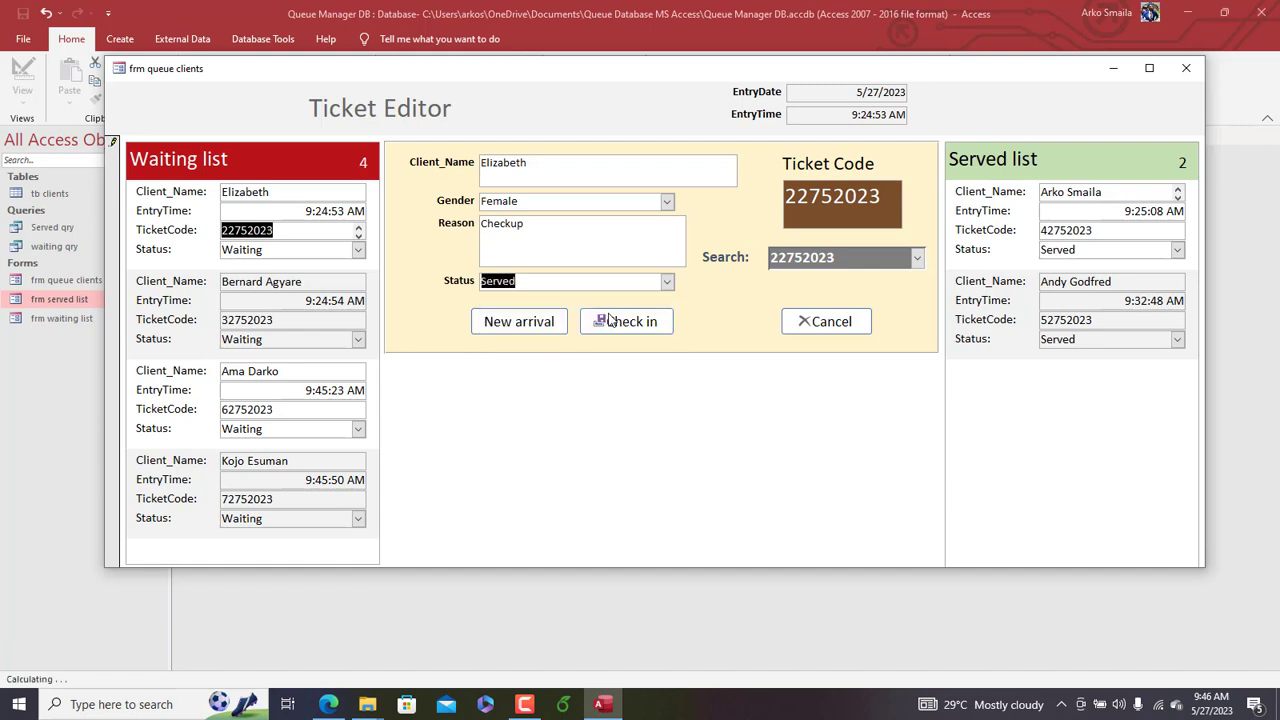
left_click(660, 326)
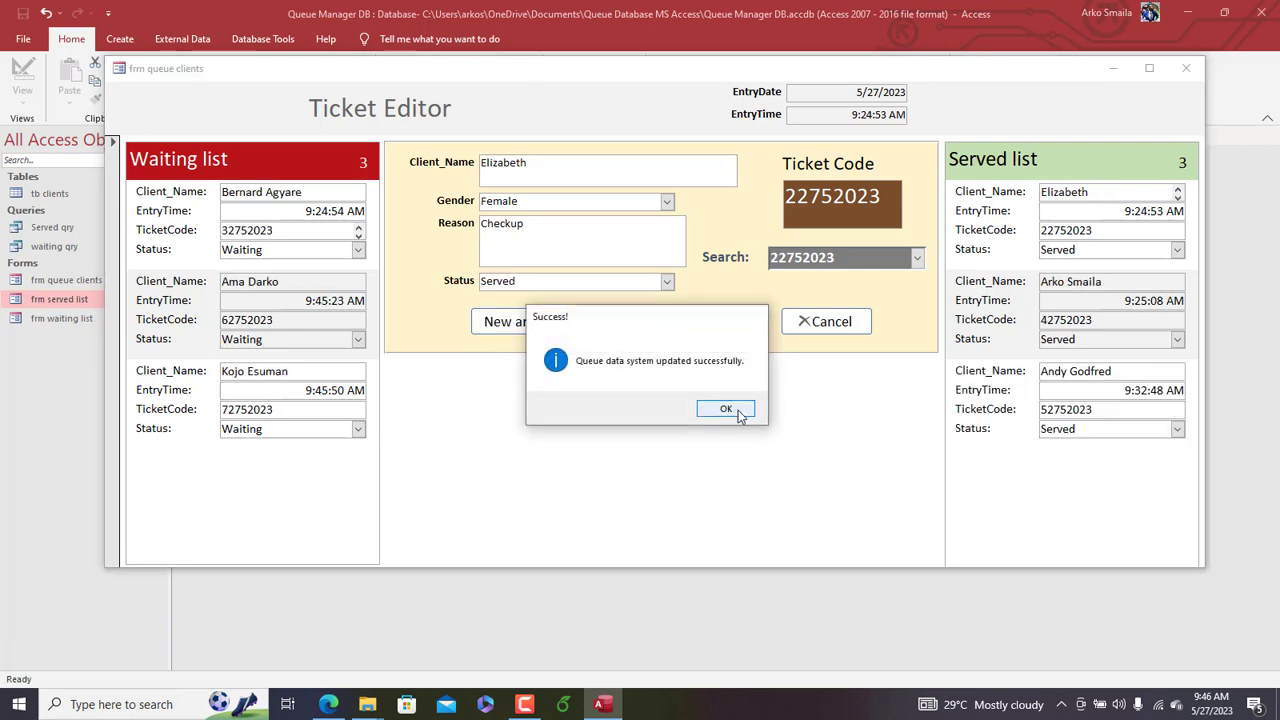
left_click(738, 414)
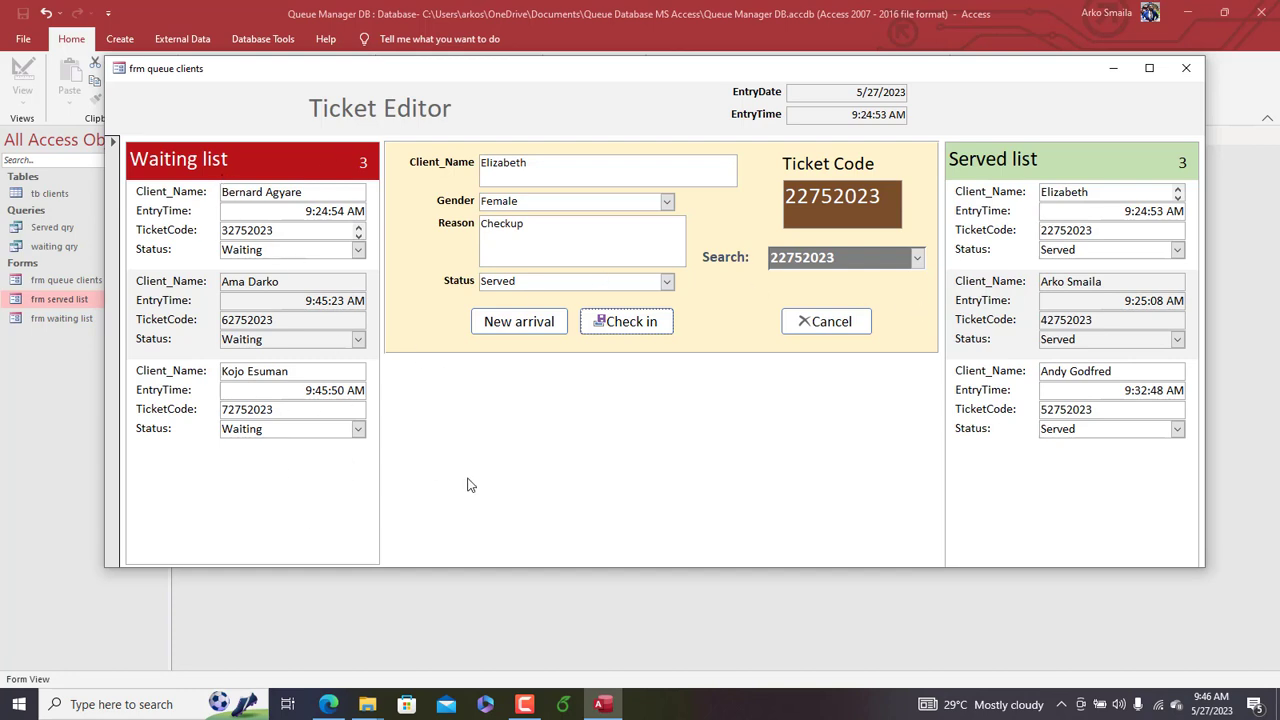
Step: Load the next waiting ticket, 32752023, set it to Served and check in
double_click(301, 229)
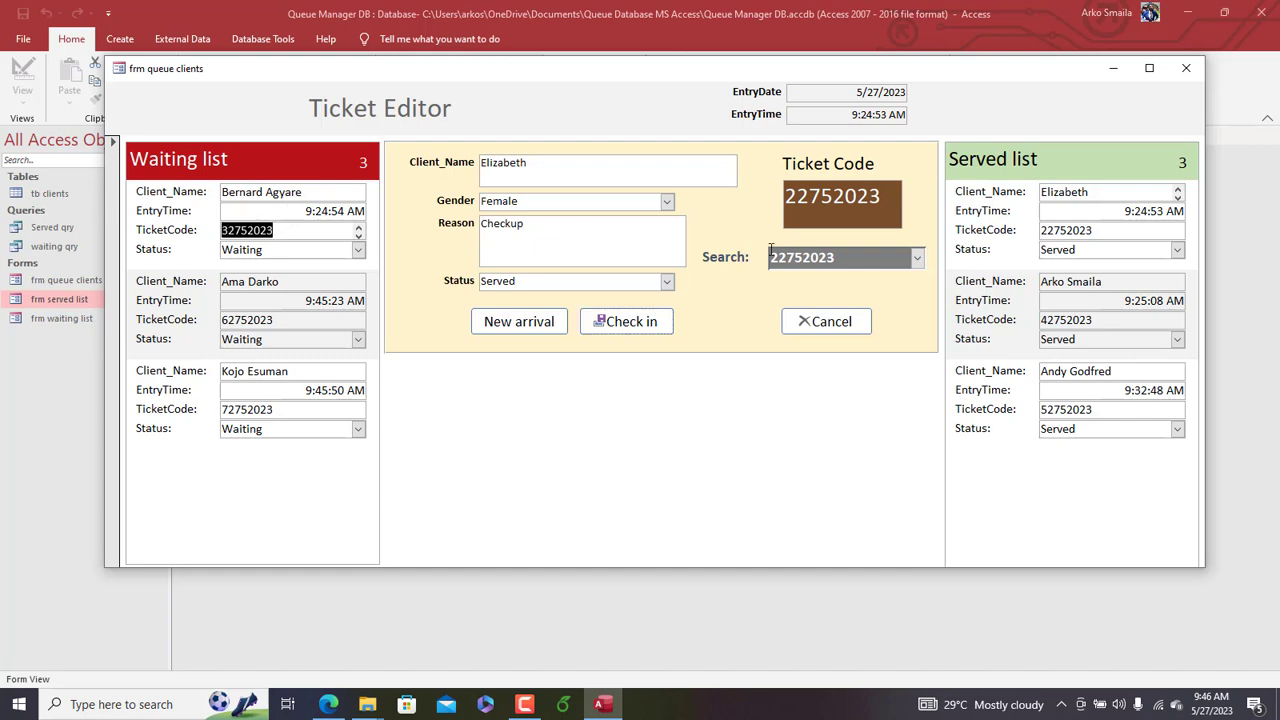
left_click(915, 258)
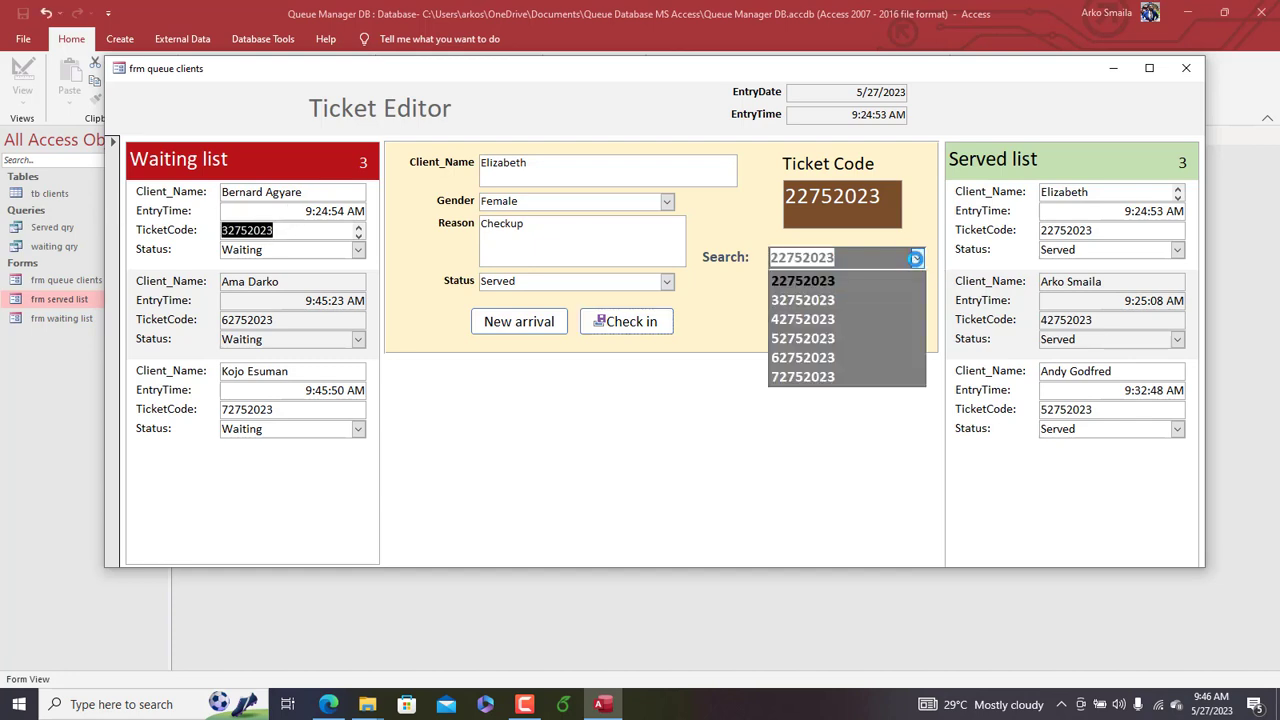
left_click(802, 300)
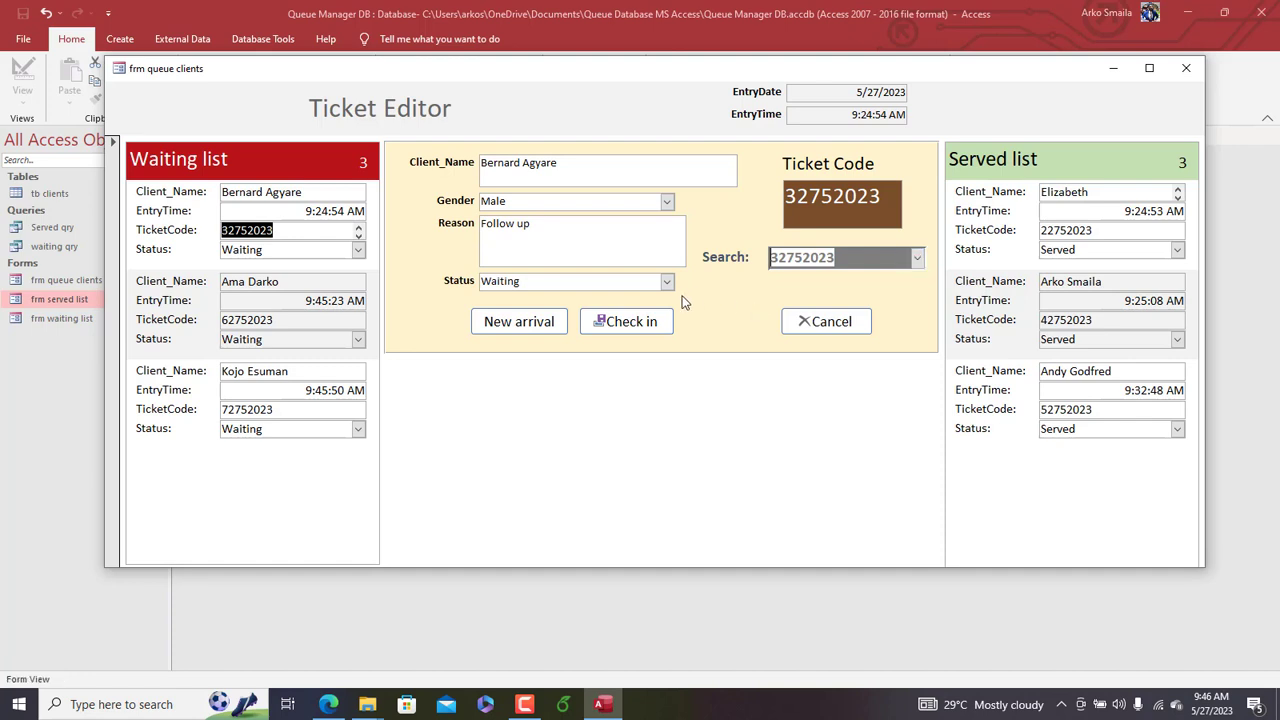
left_click(666, 281)
left_click(606, 315)
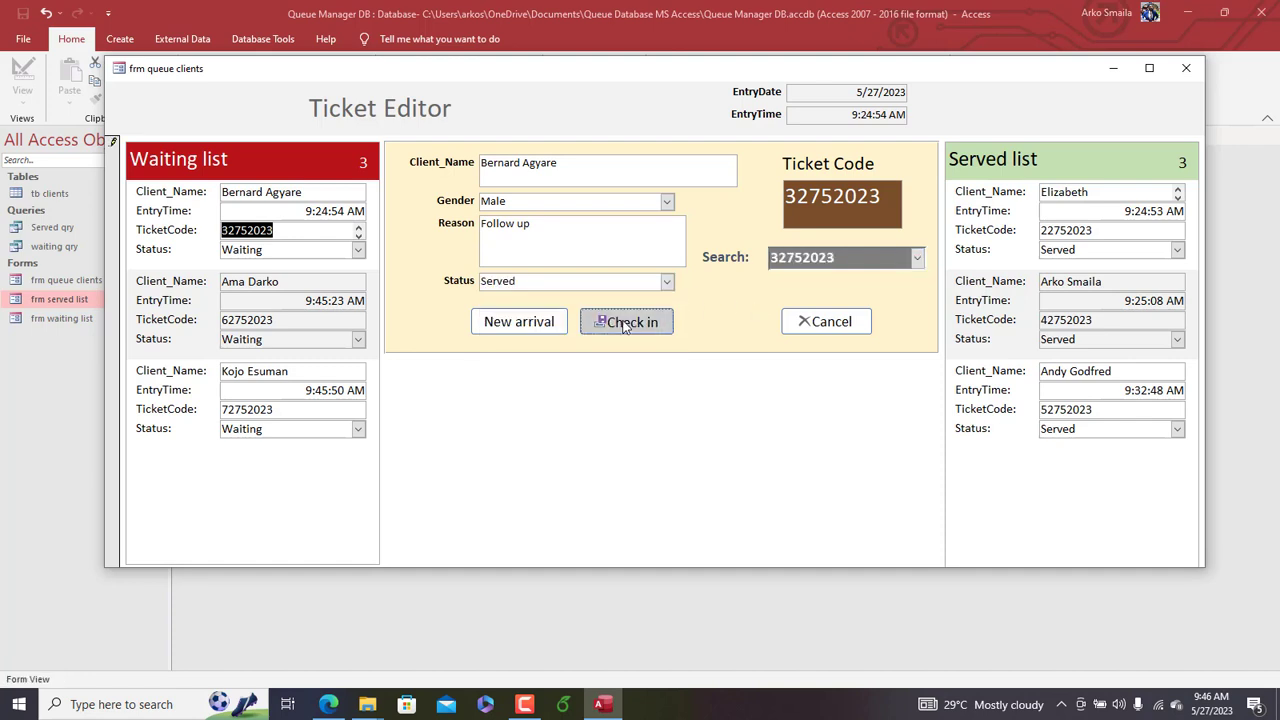
left_click(624, 322)
left_click(726, 406)
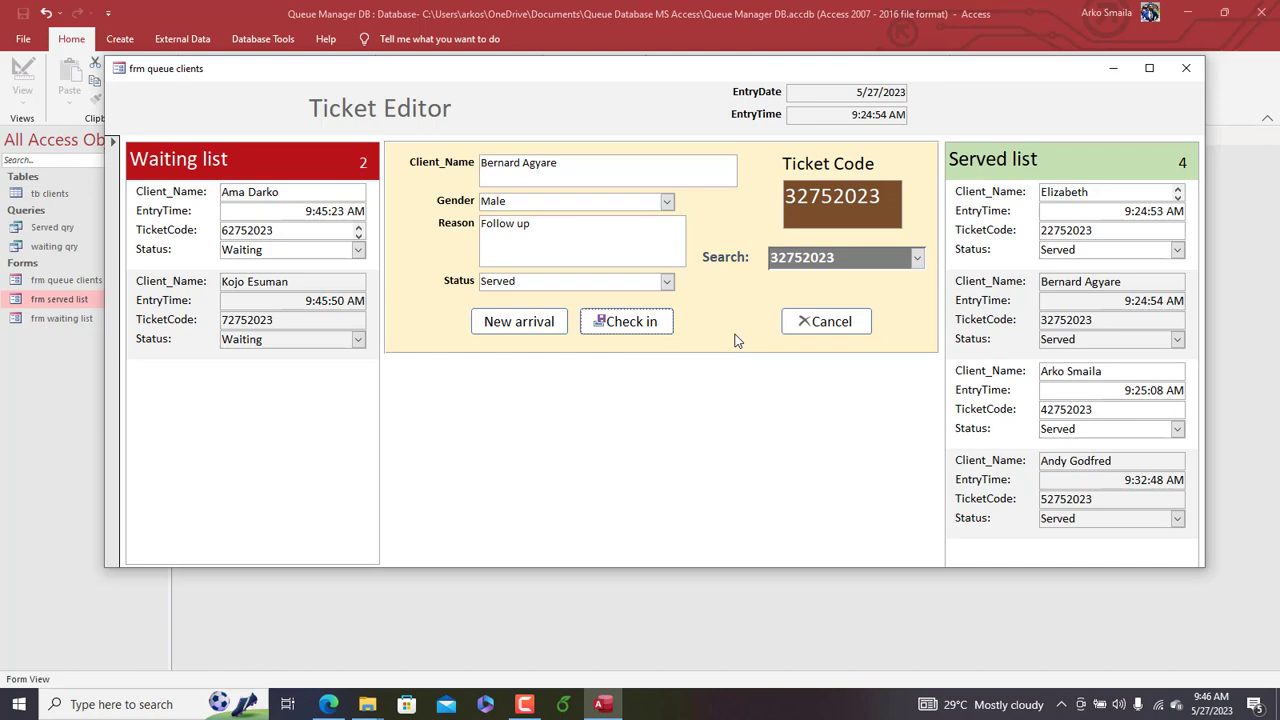
left_click_drag(636, 72, 660, 76)
Step: Switch the queue clients form to Design View
right_click(662, 77)
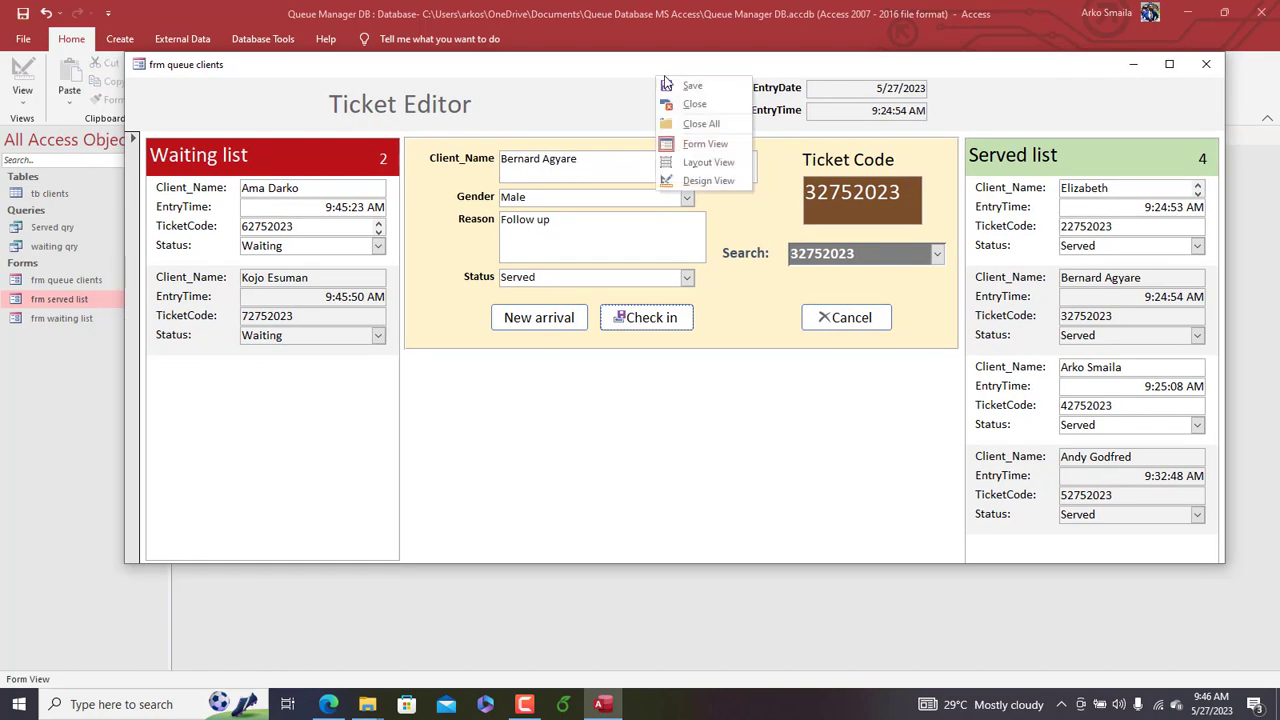
left_click(664, 86)
right_click(662, 85)
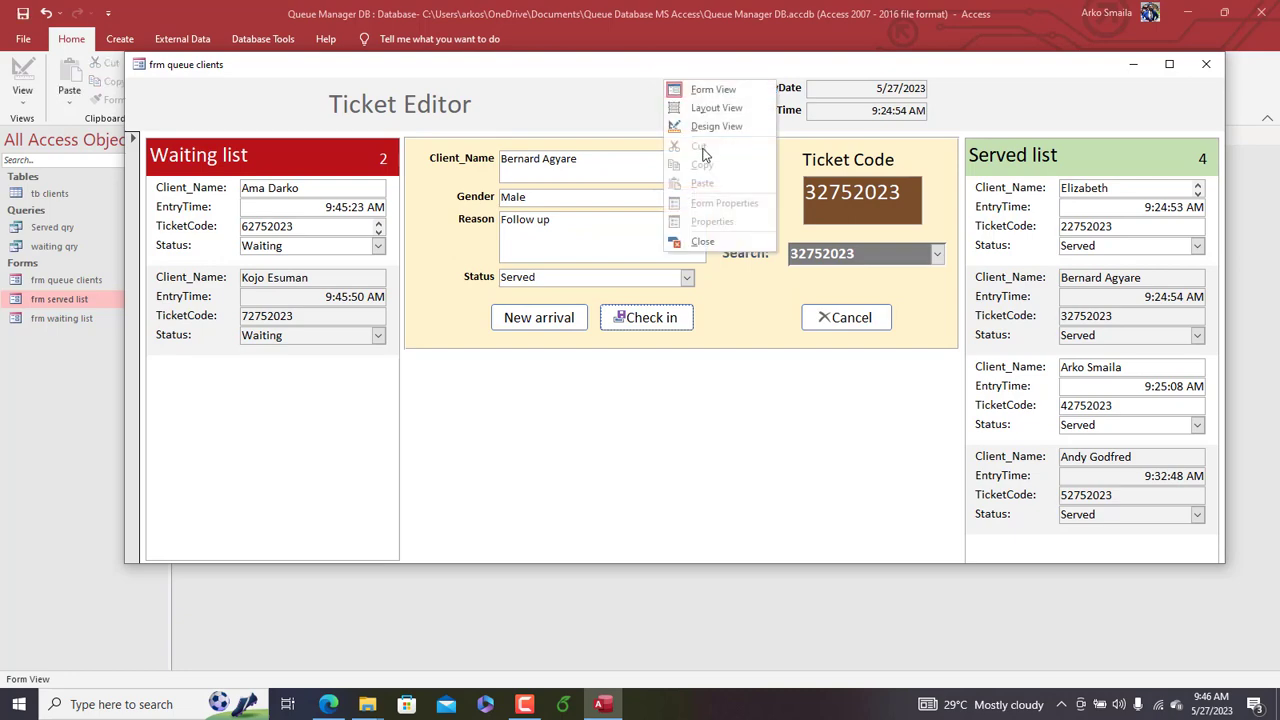
left_click(706, 128)
Step: Give the Detail section a dark grey background fill
left_click(697, 530)
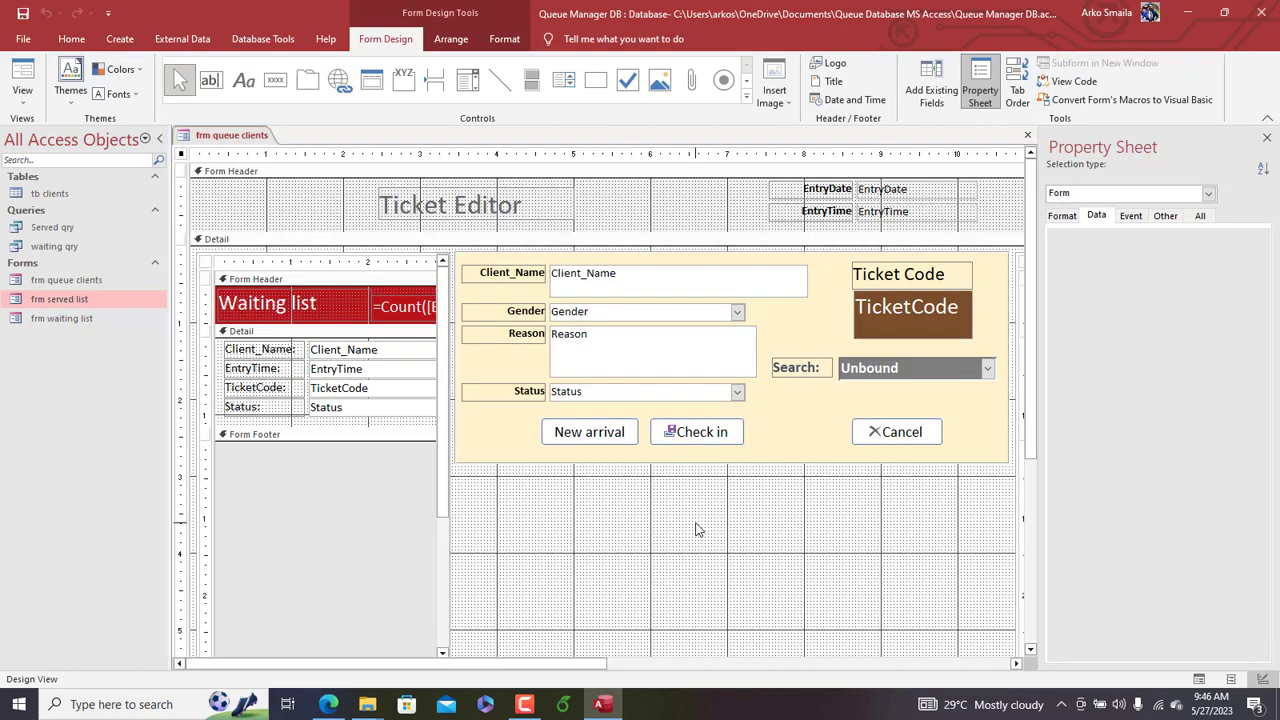
left_click(507, 44)
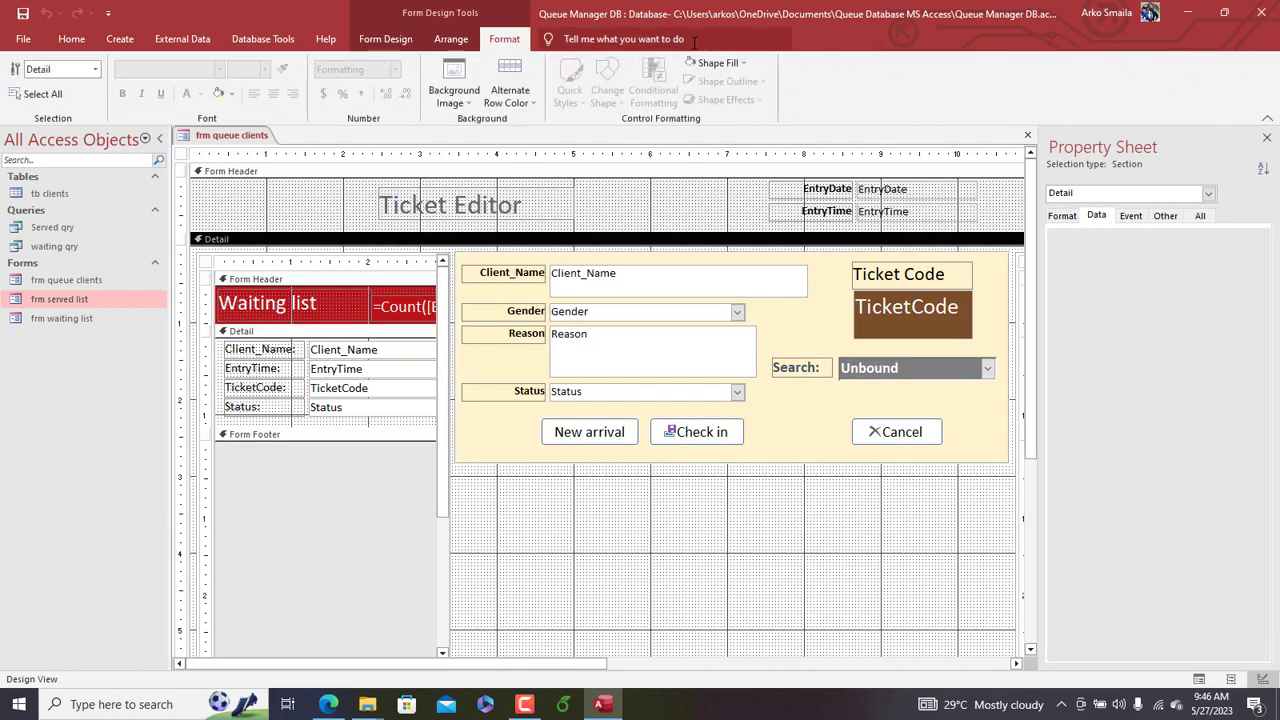
left_click(717, 63)
left_click(697, 134)
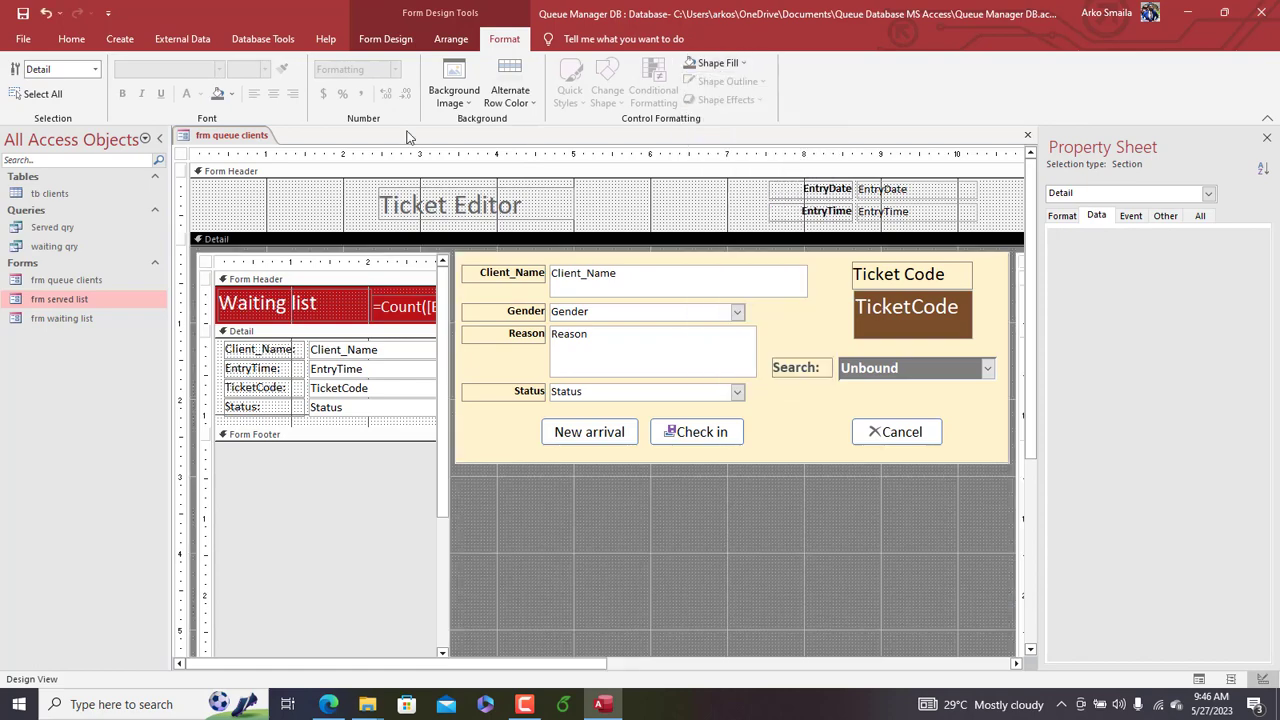
Step: Return the Ticket Editor form to Form View to see the grey Detail area
right_click(232, 136)
left_click(279, 205)
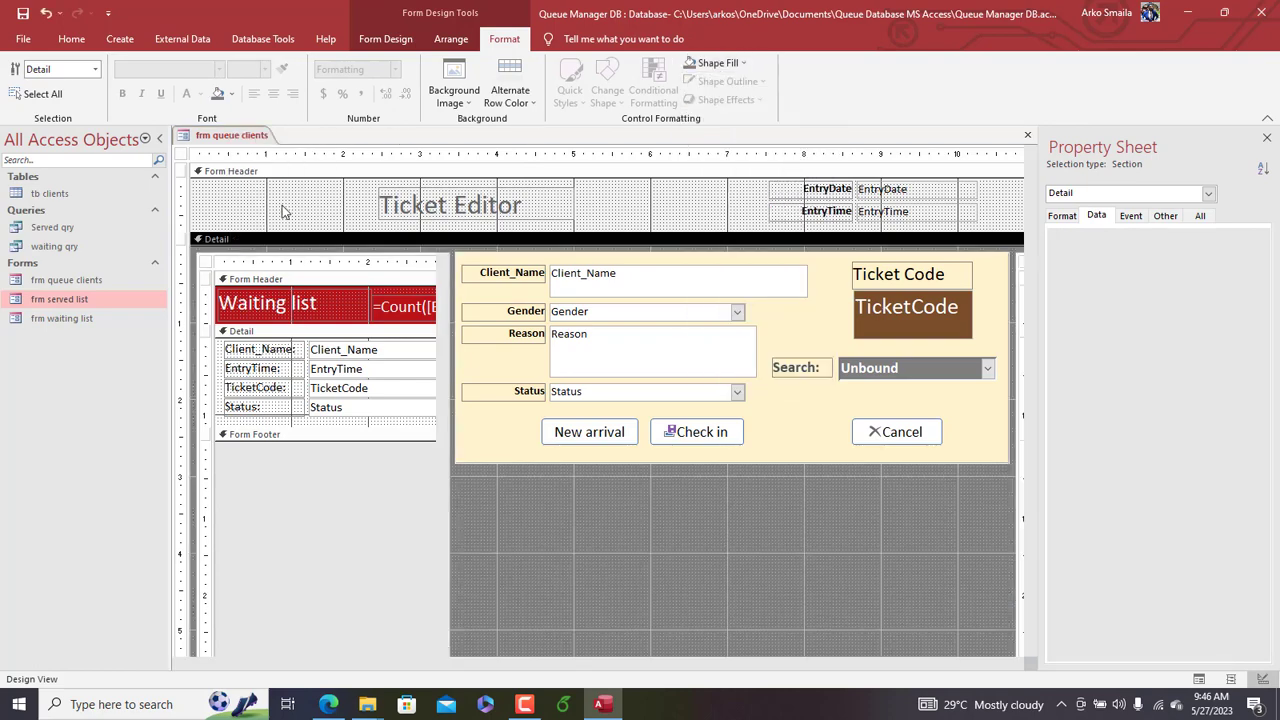
left_click_drag(452, 161, 336, 52)
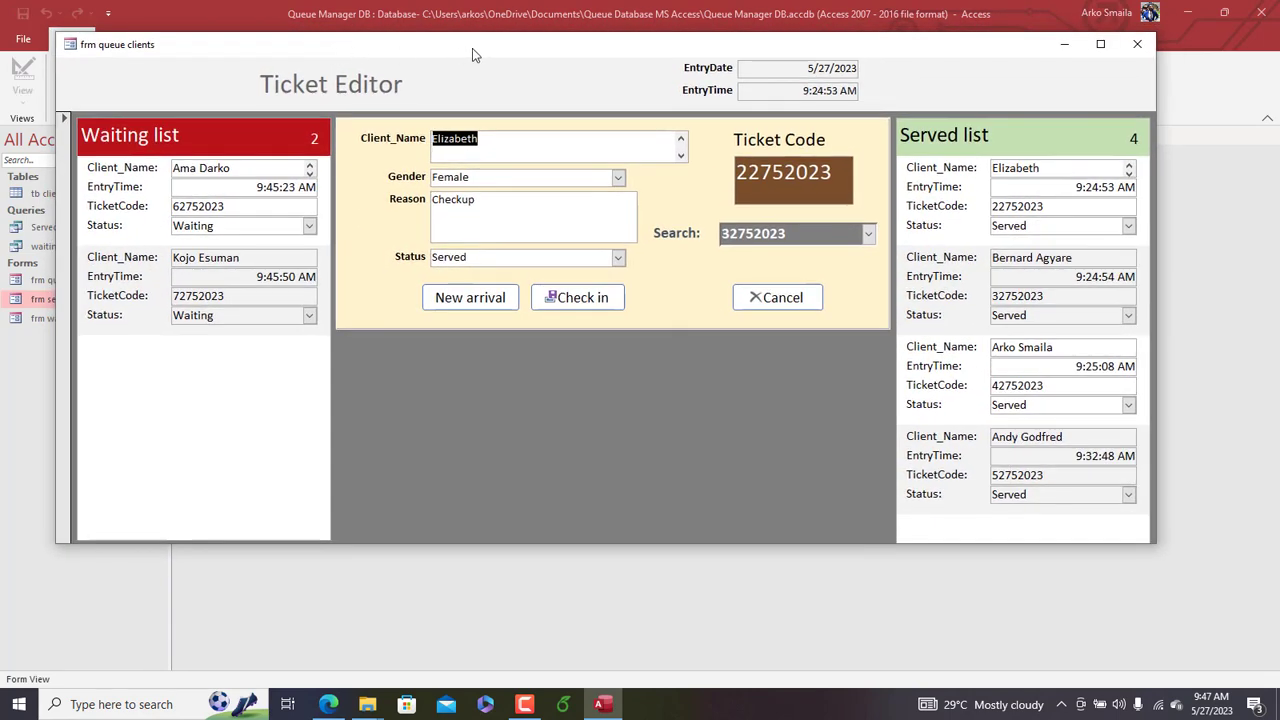
left_click_drag(474, 52, 489, 67)
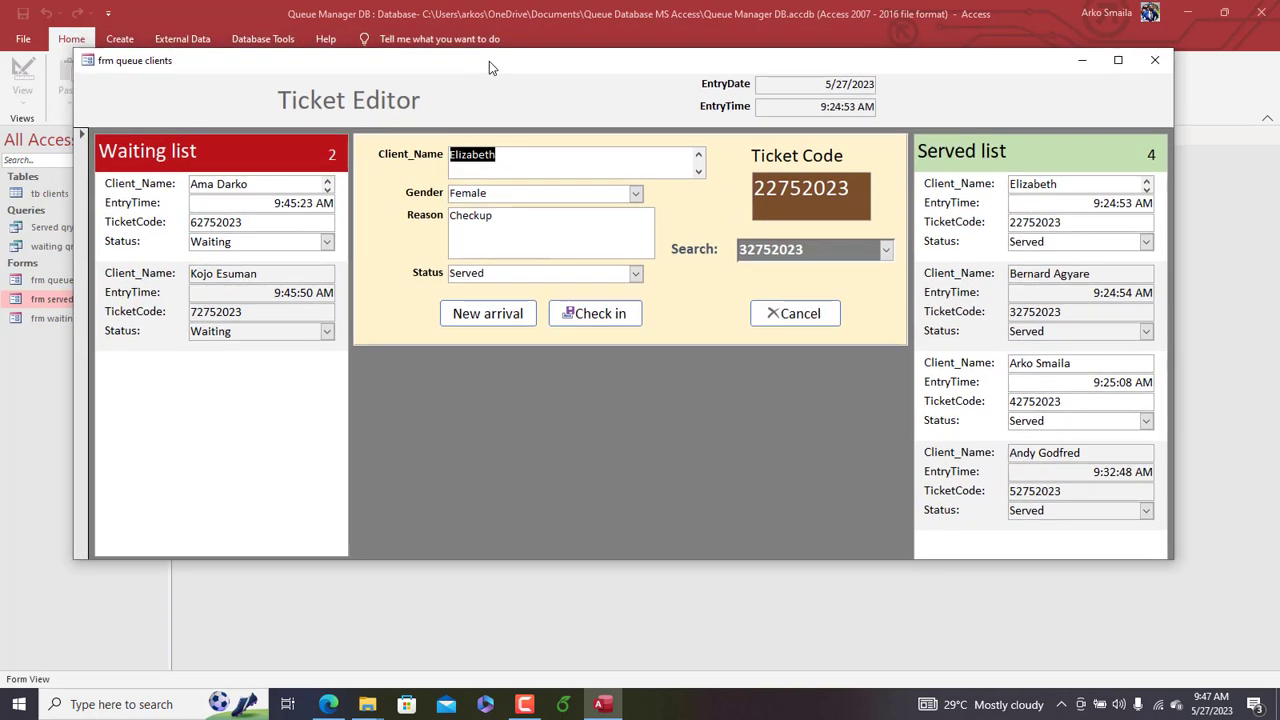